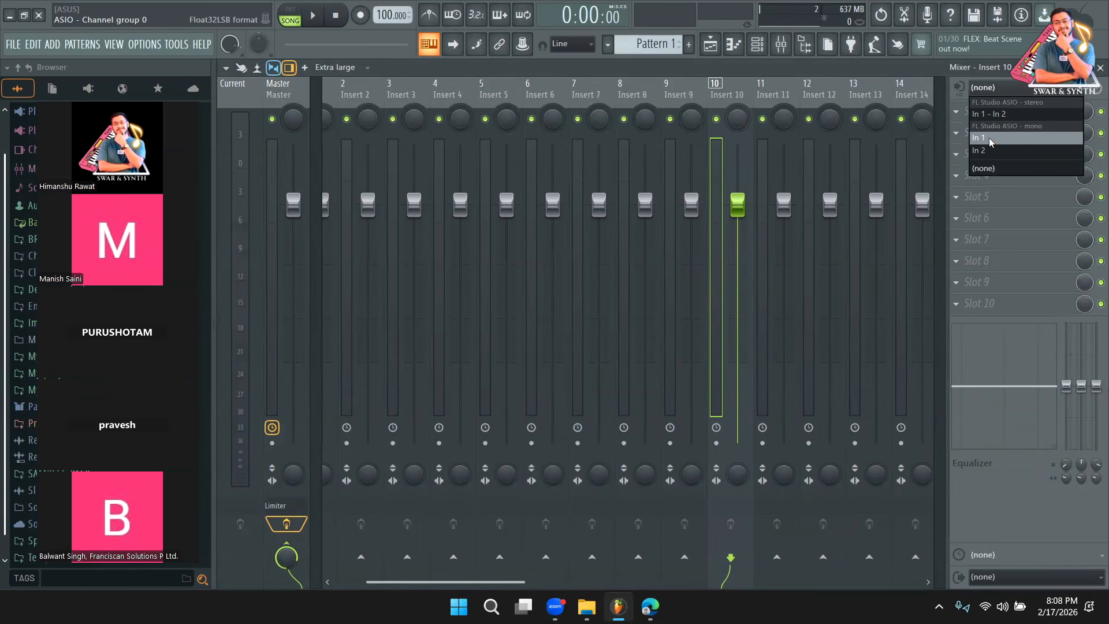
{"action": "left_click", "coordinate": [989, 138]}
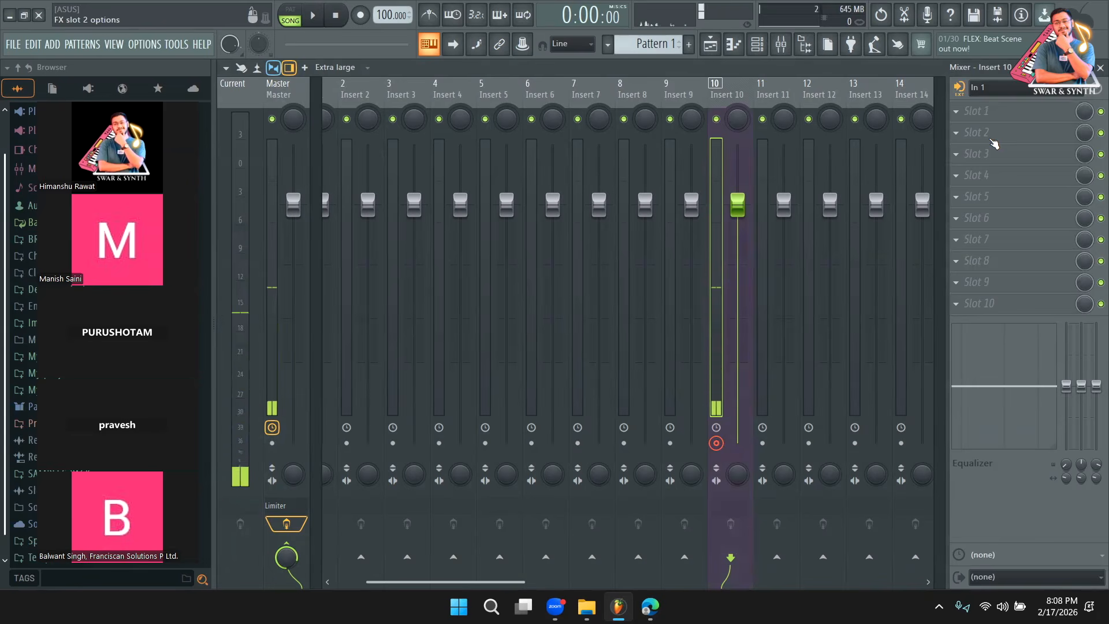
{"action": "left_click", "coordinate": [980, 87]}
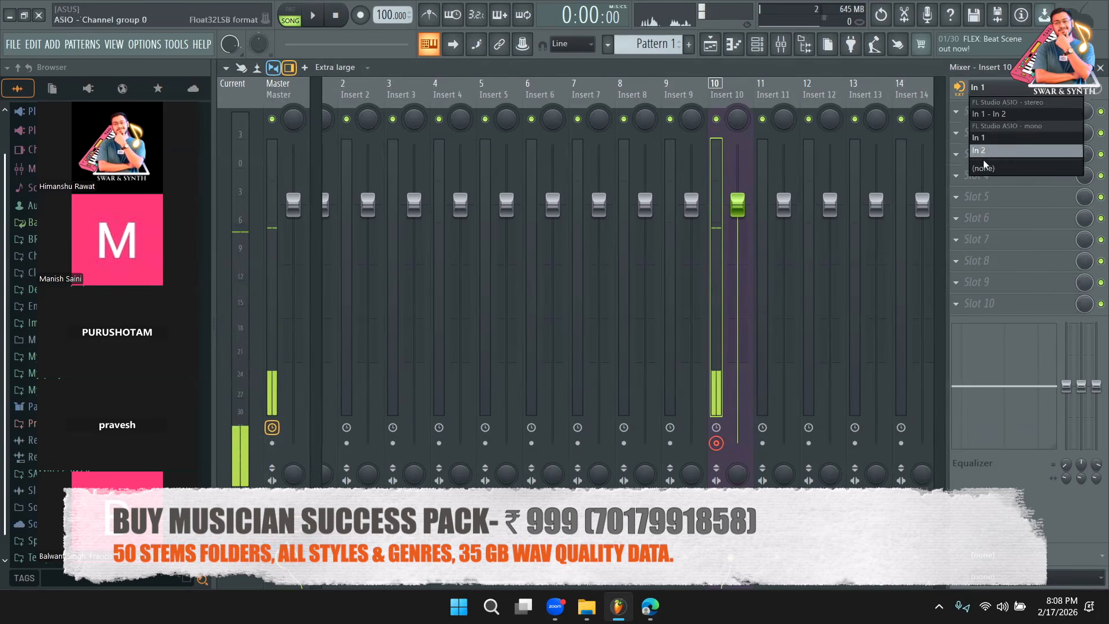
{"action": "left_click", "coordinate": [983, 167]}
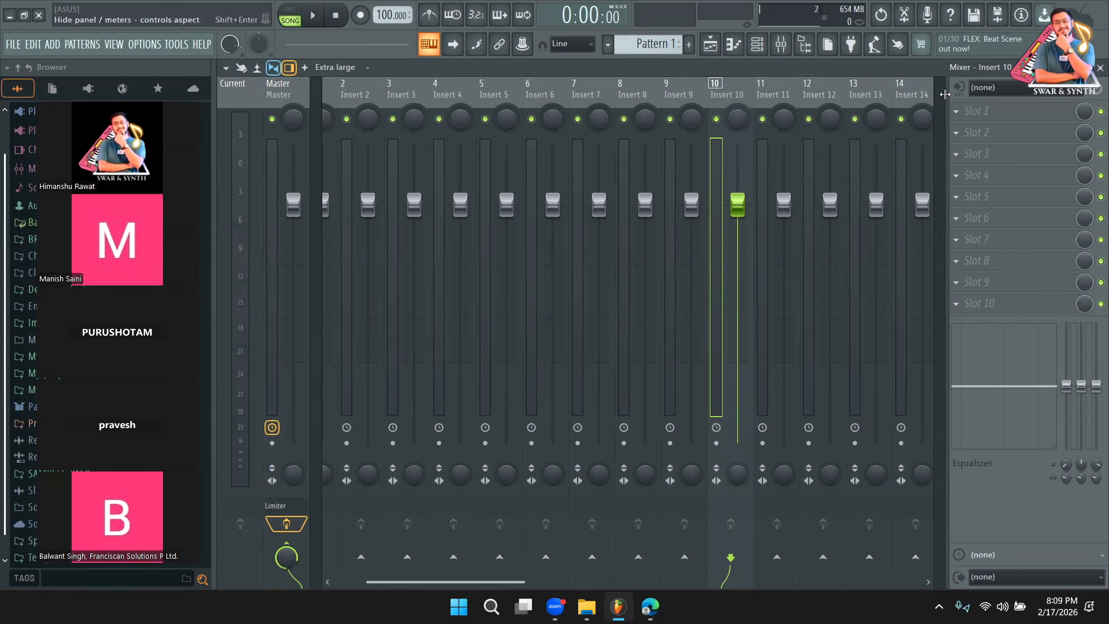
Set Insert 10's audio input to mono In 1 and turn external input monitoring off.
{"action": "left_click", "coordinate": [1006, 91]}
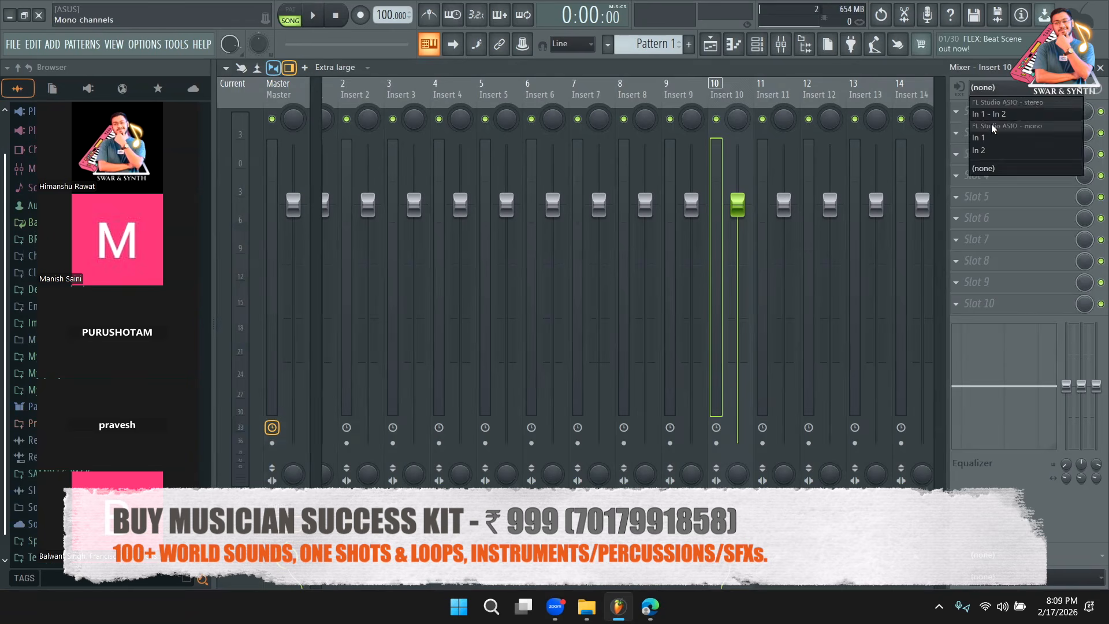
{"action": "left_click", "coordinate": [988, 134]}
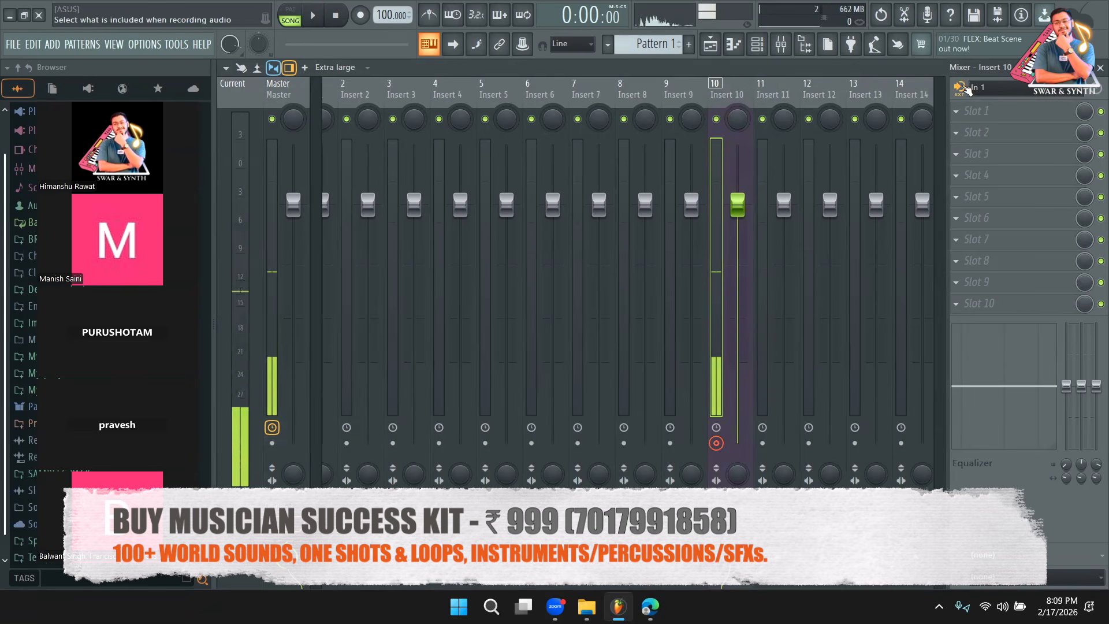
{"action": "left_click", "coordinate": [959, 87]}
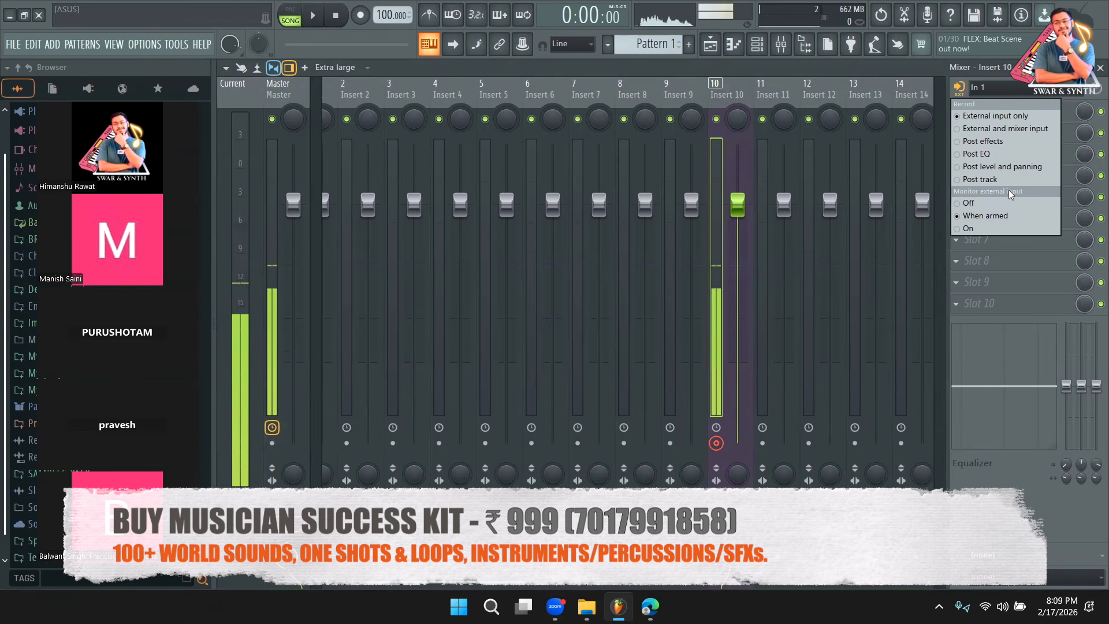
{"action": "left_click", "coordinate": [975, 203]}
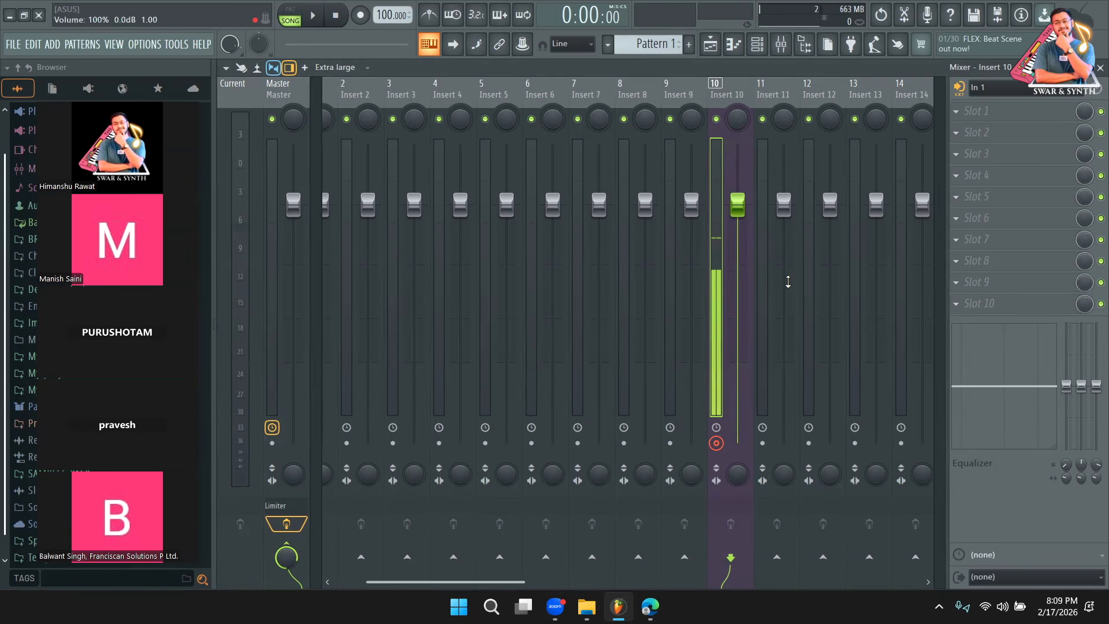
Disarm and re-arm Insert 10 for disk recording, and review its available audio input sources.
{"action": "left_click", "coordinate": [717, 445]}
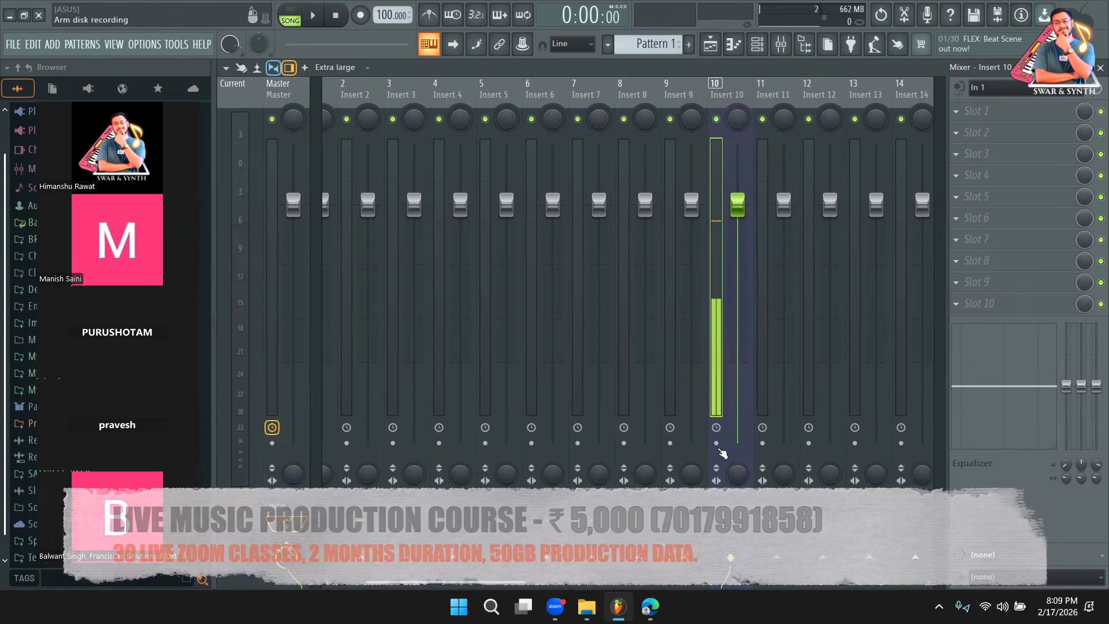
{"action": "left_click", "coordinate": [717, 444]}
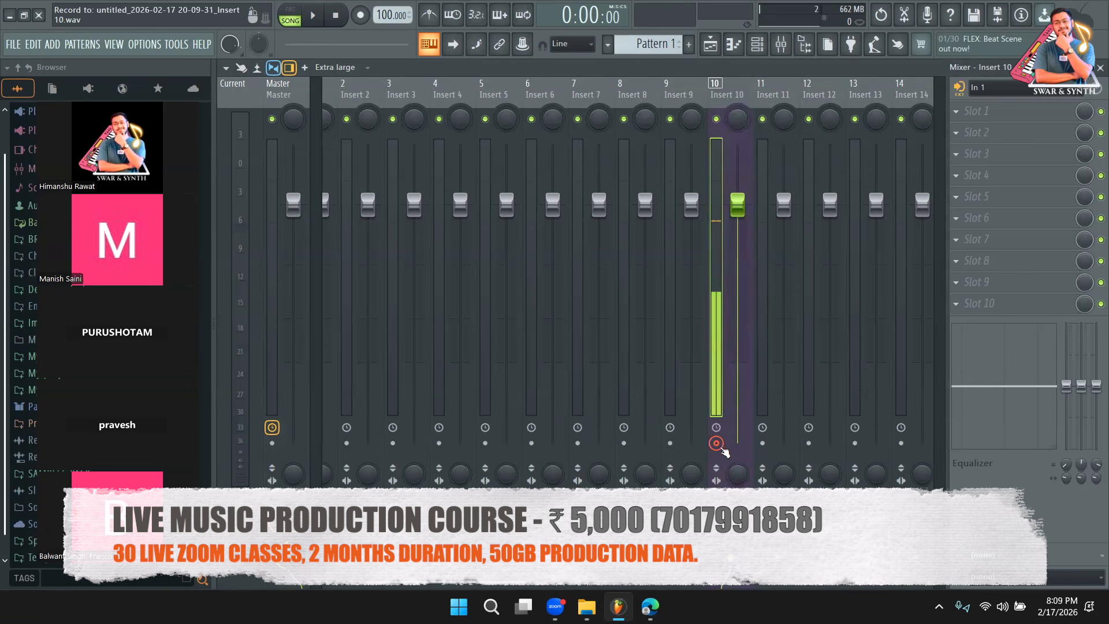
{"action": "left_click", "coordinate": [989, 88]}
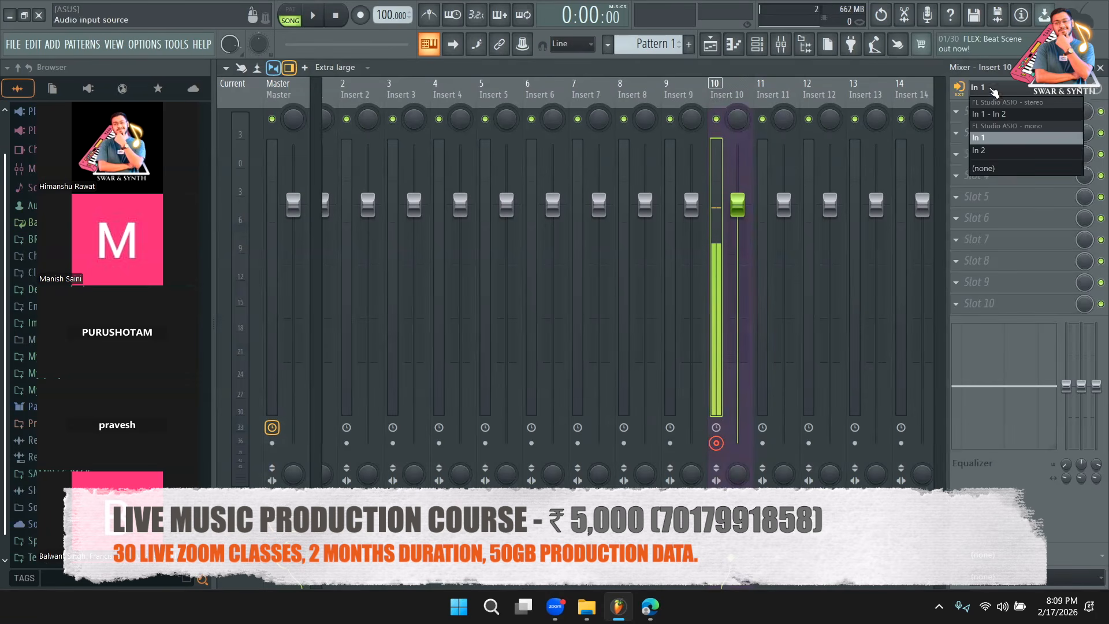
{"action": "left_click", "coordinate": [993, 92]}
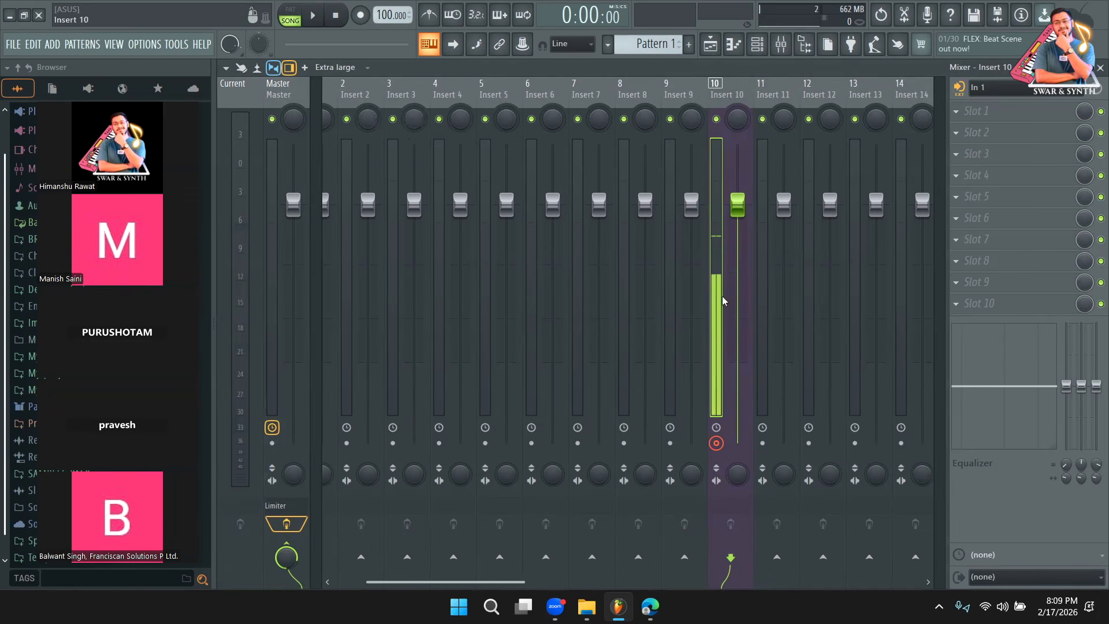
Compare Insert 10's audio input sources in the mixer with the input jacks on the audio interface picture in the web browser.
{"action": "left_click", "coordinate": [714, 51]}
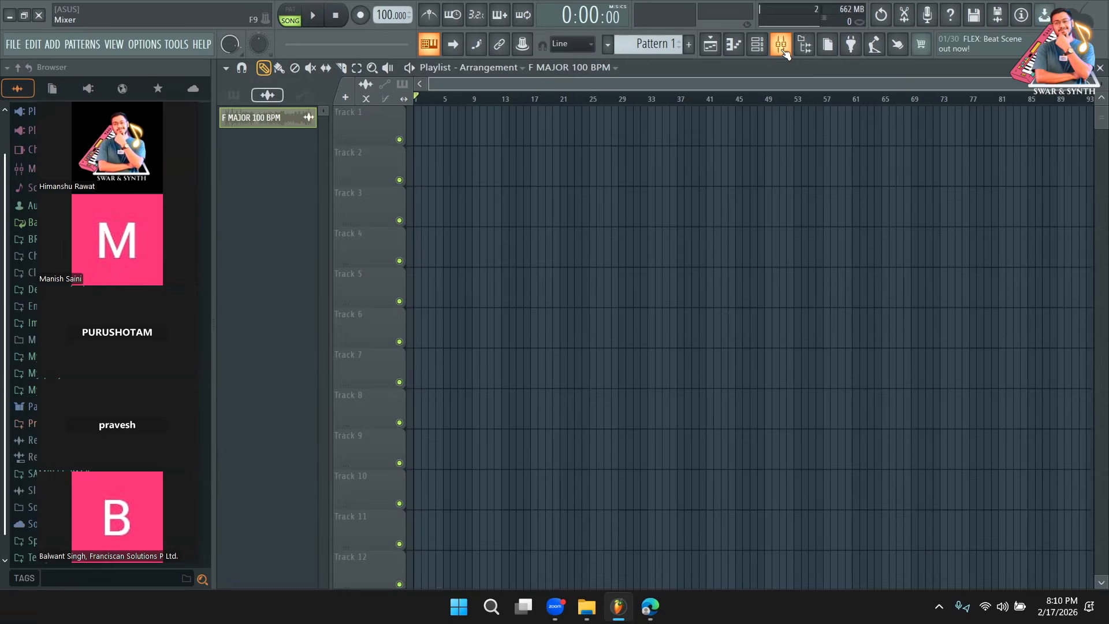
{"action": "left_click", "coordinate": [781, 47]}
{"action": "left_click", "coordinate": [1056, 87]}
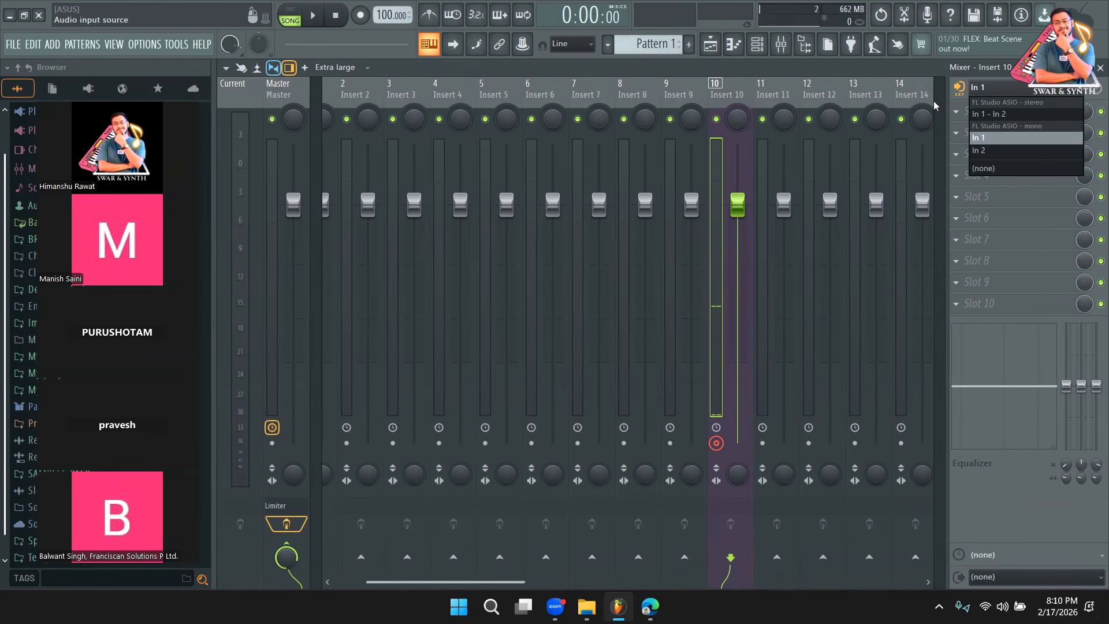
{"action": "left_click", "coordinate": [729, 97]}
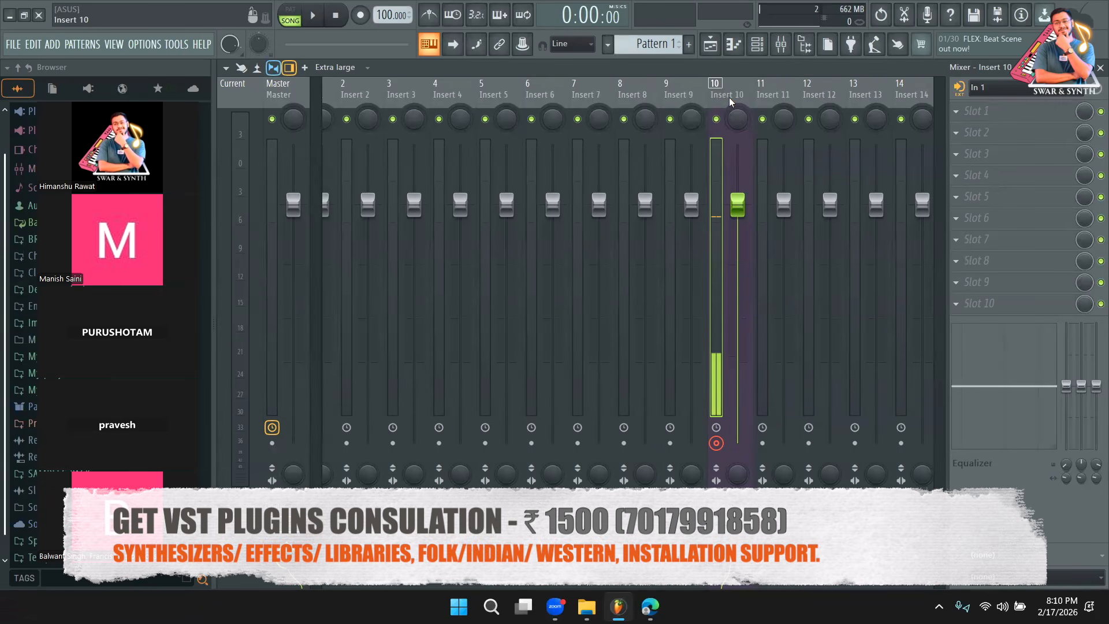
{"action": "left_click", "coordinate": [647, 606]}
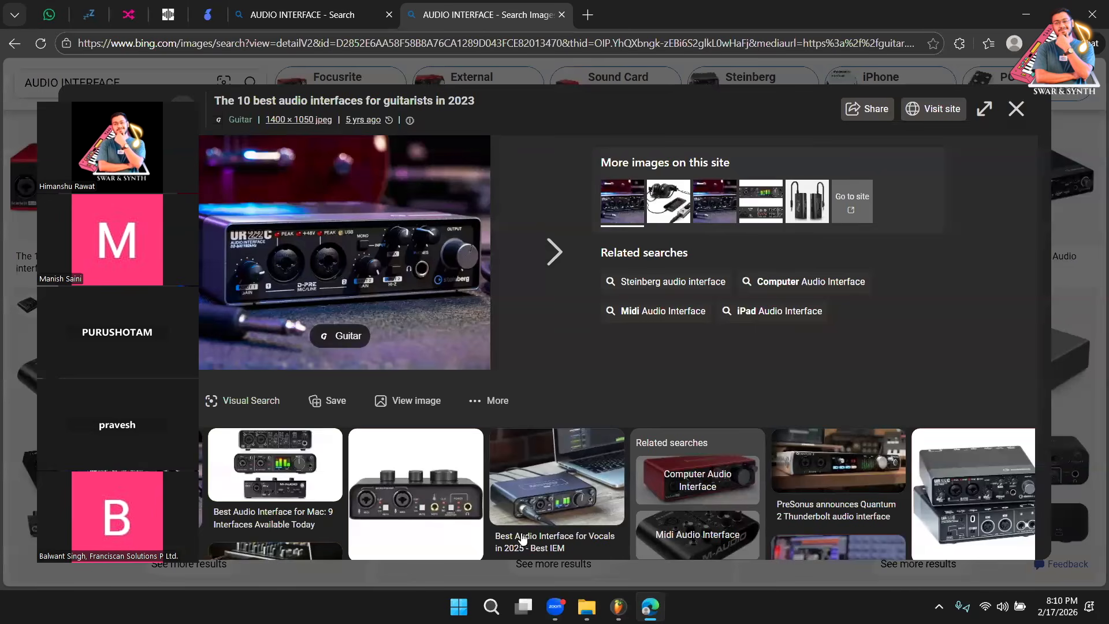
{"action": "left_click", "coordinate": [618, 606]}
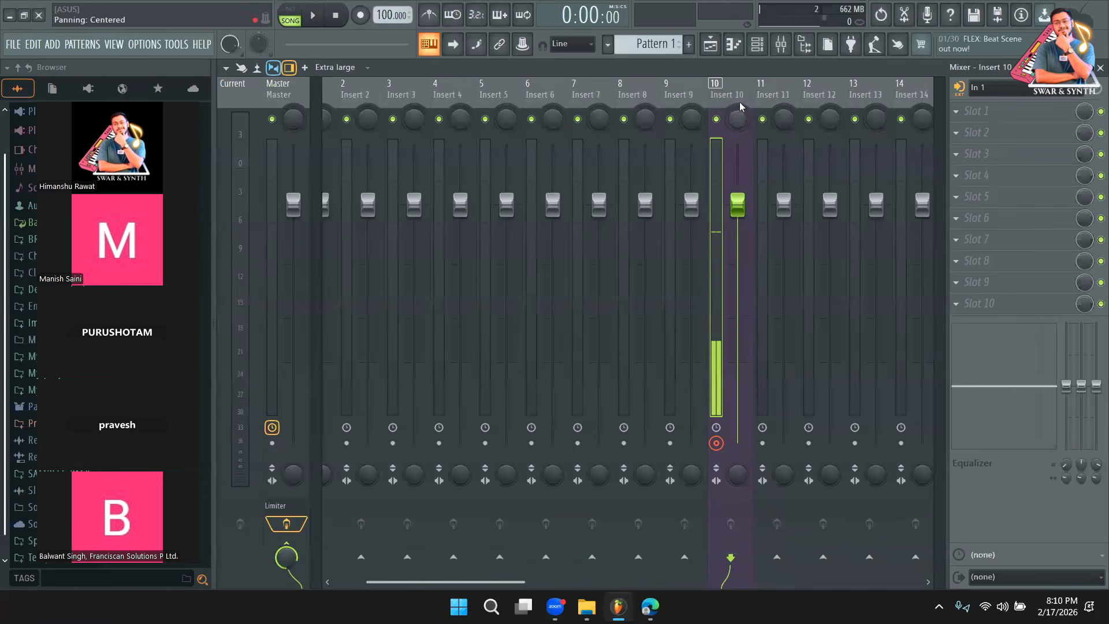
{"action": "left_click", "coordinate": [994, 87]}
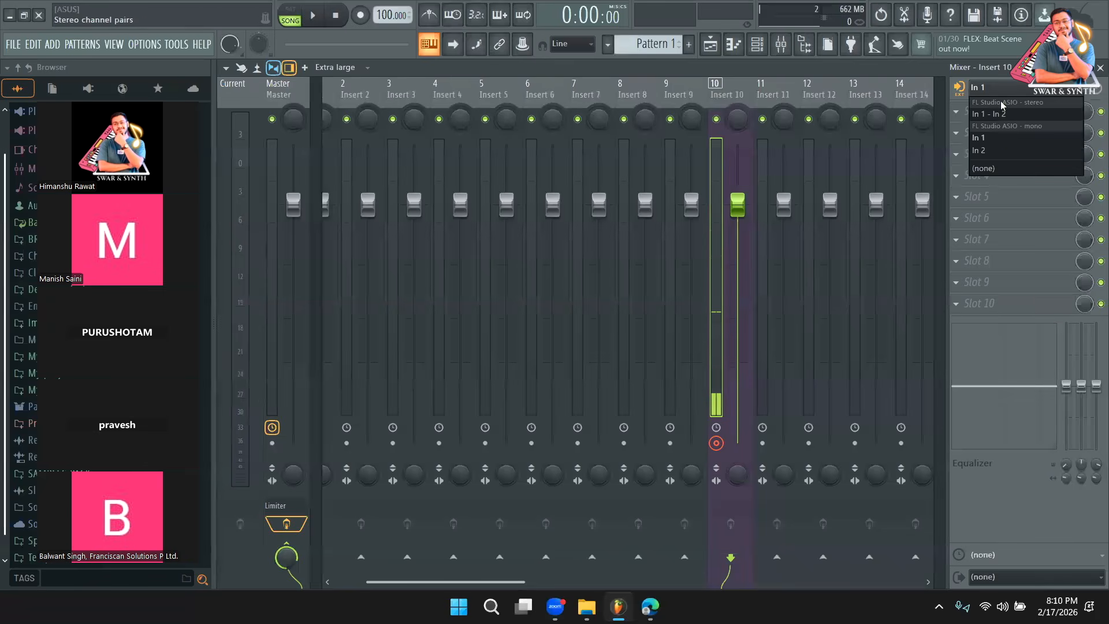
{"action": "left_click", "coordinate": [726, 99]}
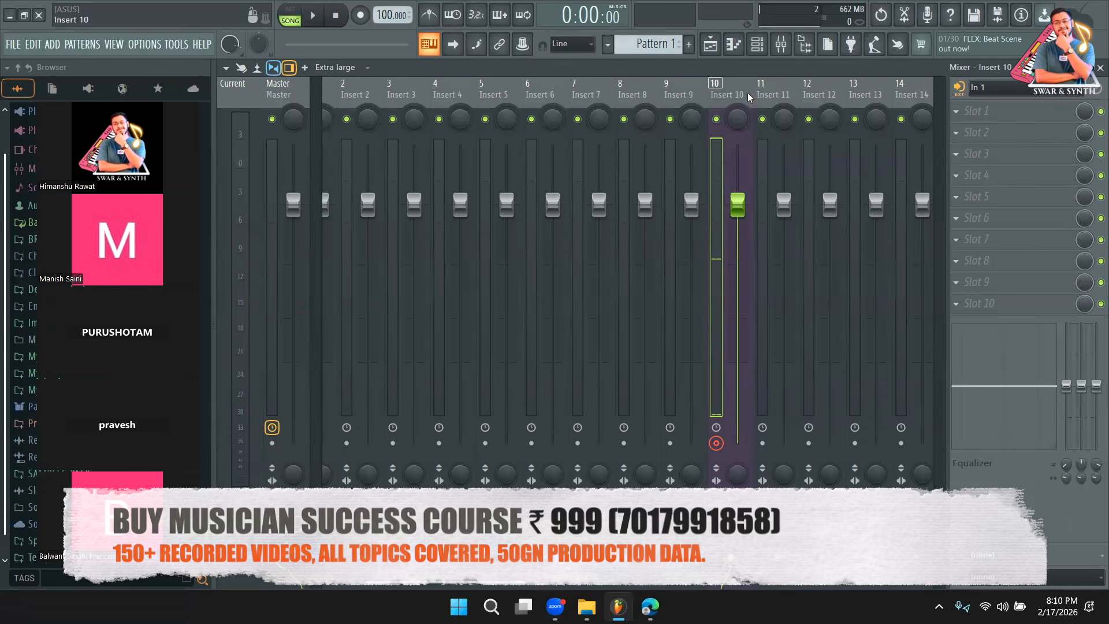
{"action": "left_click", "coordinate": [715, 48]}
{"action": "left_click", "coordinate": [650, 607]}
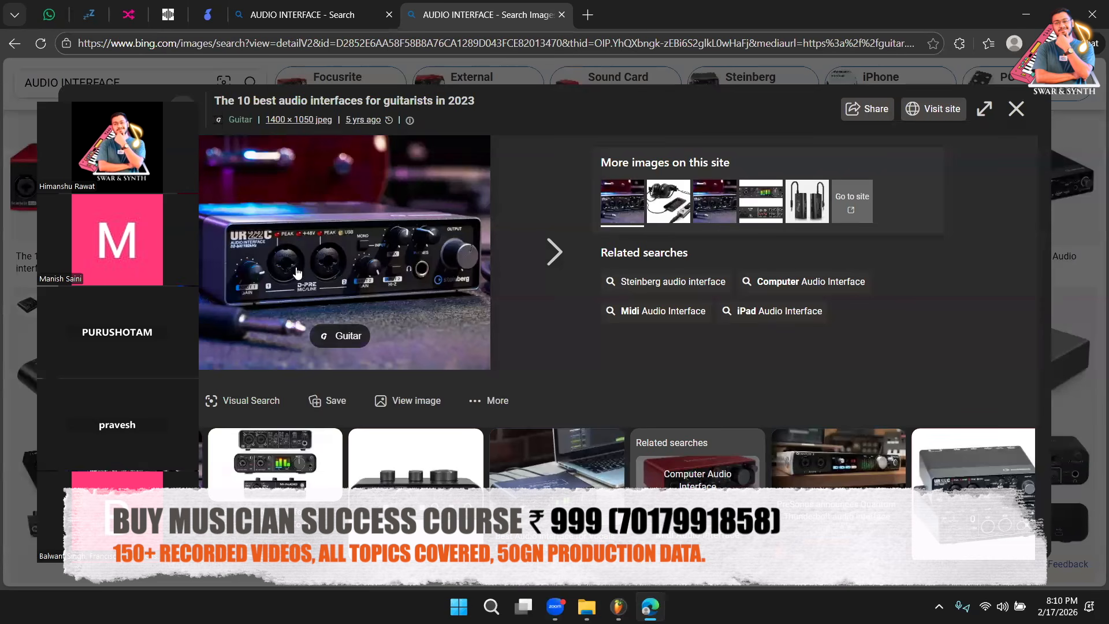
{"action": "left_click", "coordinate": [618, 607]}
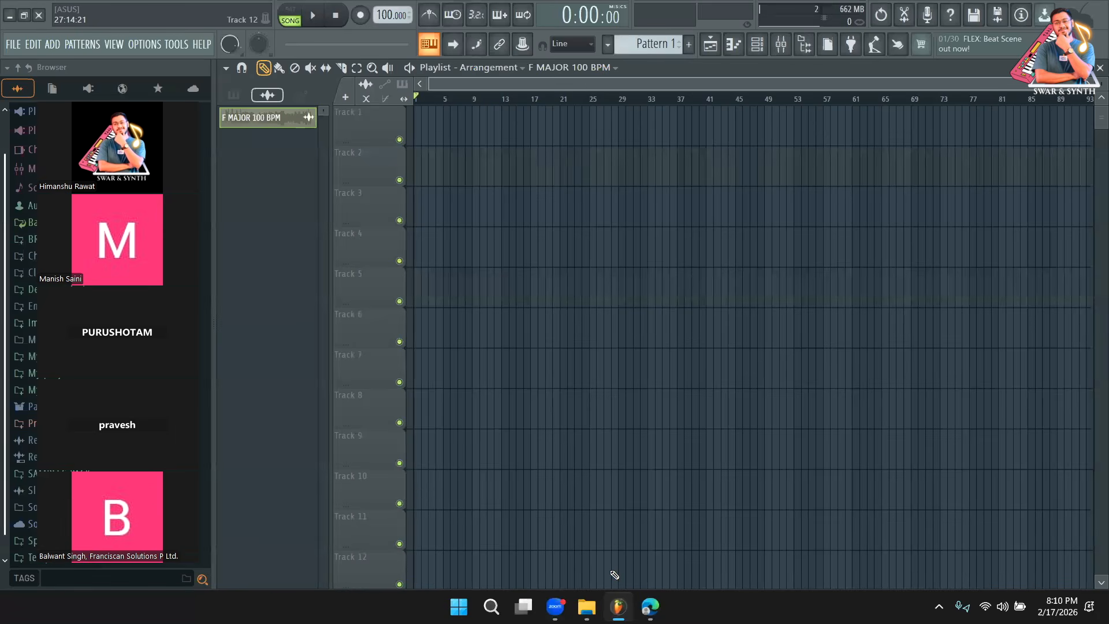
{"action": "left_click", "coordinate": [781, 43]}
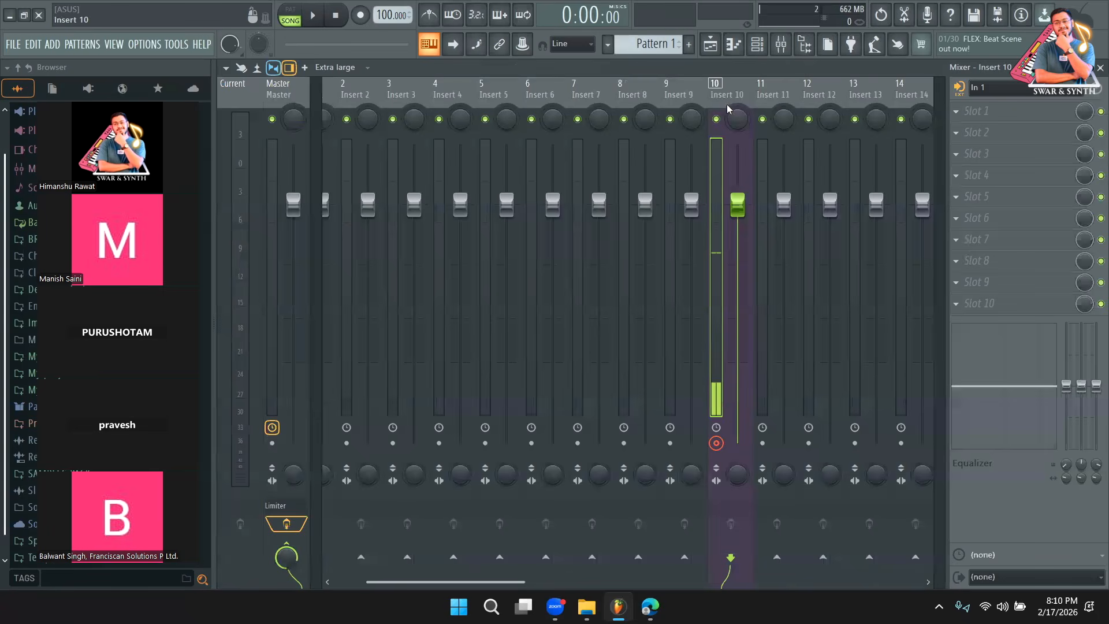
Examine the playlist timeline at different zoom levels and playhead positions, and stop playback.
{"action": "left_click", "coordinate": [715, 49]}
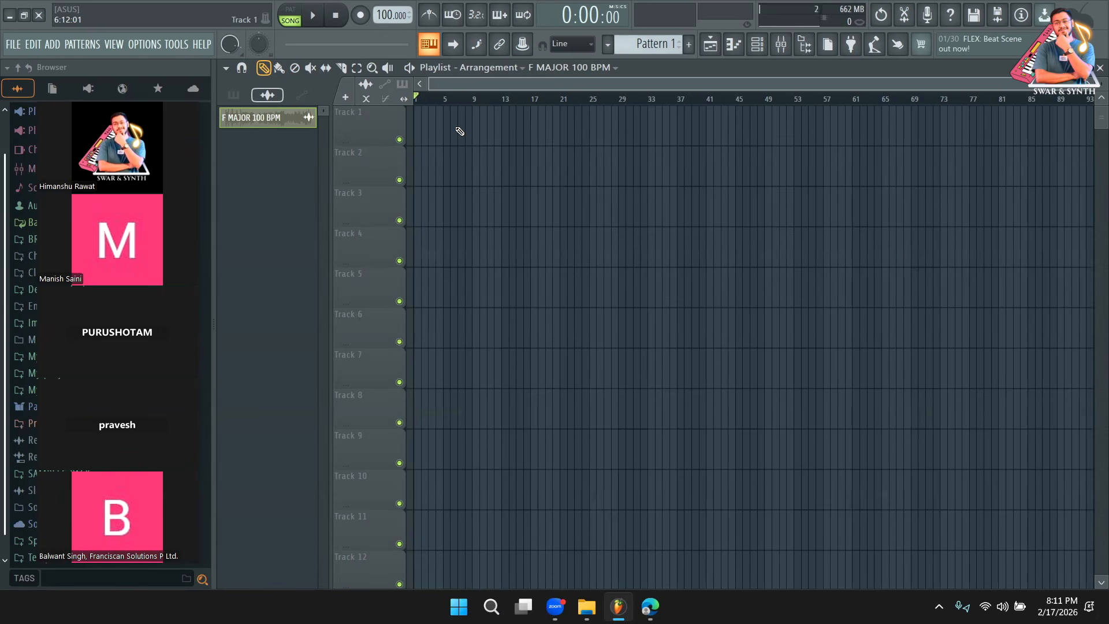
{"action": "left_click_drag", "start_coordinate": [1086, 84], "coordinate": [977, 85]}
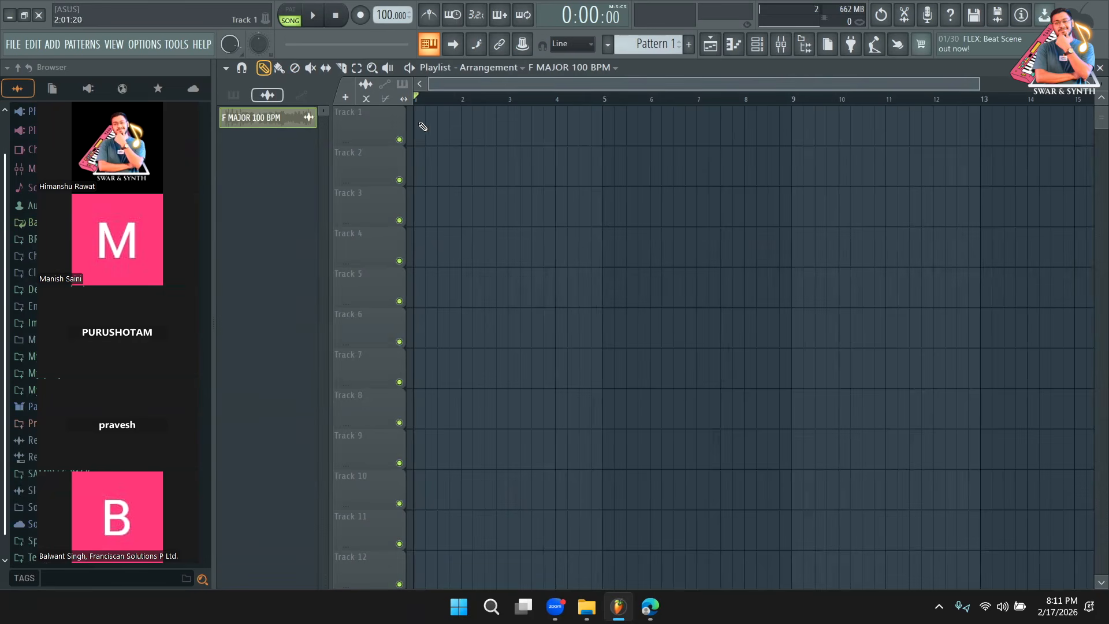
{"action": "left_click_drag", "start_coordinate": [300, 126], "coordinate": [638, 192]}
{"action": "left_click", "coordinate": [820, 99]}
{"action": "key", "text": "space"}
{"action": "left_click_drag", "start_coordinate": [519, 83], "coordinate": [1060, 121]}
{"action": "left_click", "coordinate": [895, 100]}
{"action": "left_click", "coordinate": [917, 100]}
{"action": "left_click_drag", "start_coordinate": [869, 102], "coordinate": [825, 100]}
{"action": "left_click_drag", "start_coordinate": [684, 101], "coordinate": [669, 95]}
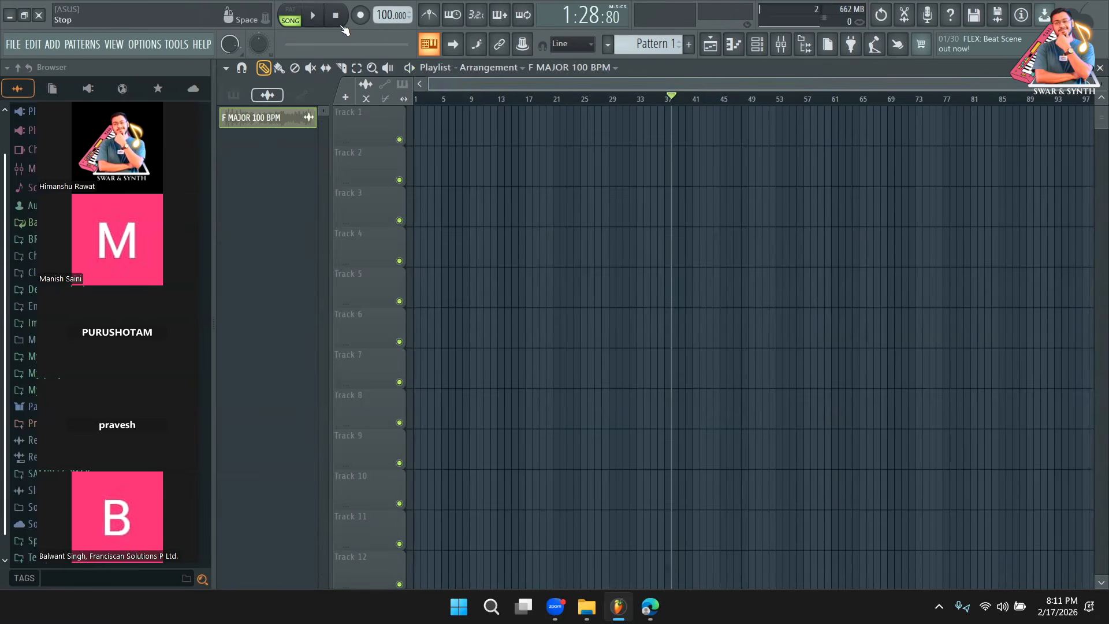
{"action": "left_click", "coordinate": [335, 16]}
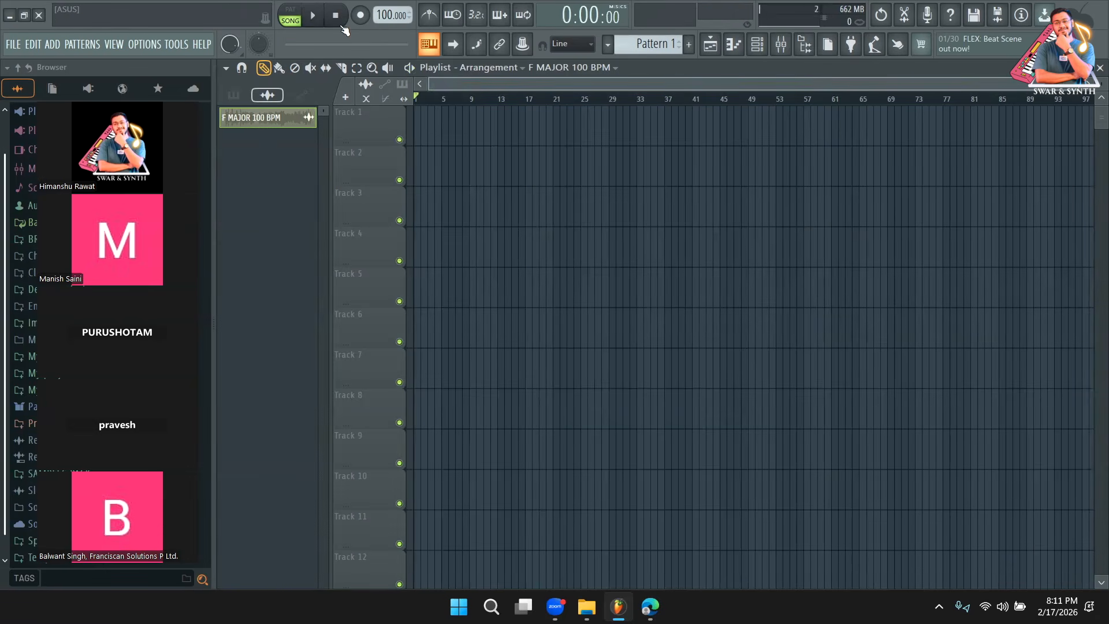
Delete the F MAJOR 100 BPM audio clip from the project.
{"action": "right_click", "coordinate": [258, 123]}
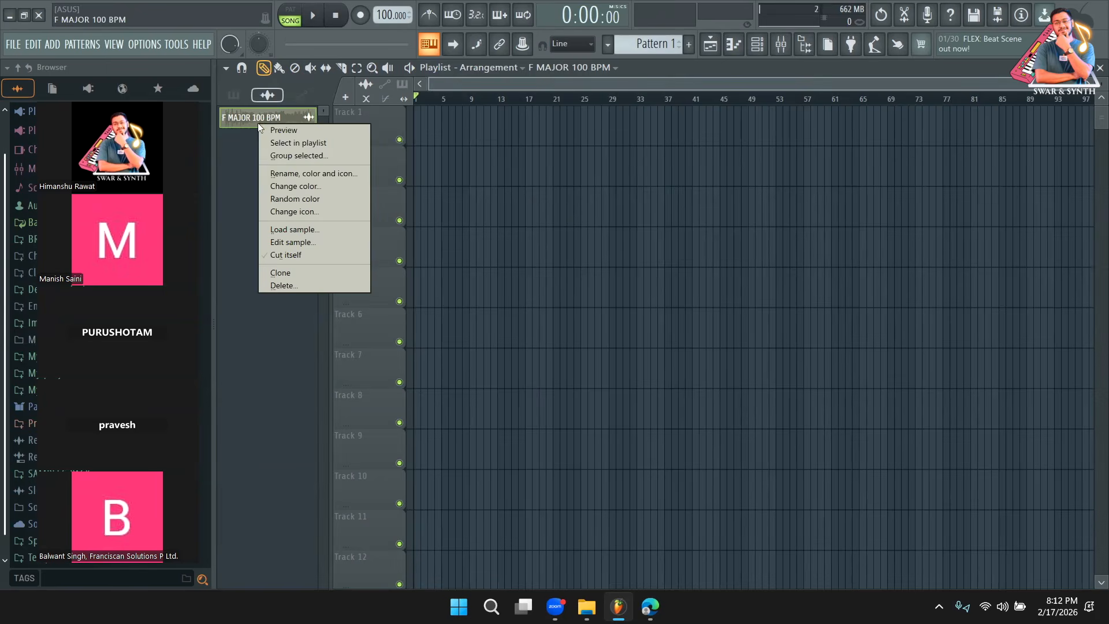
{"action": "left_click", "coordinate": [329, 288]}
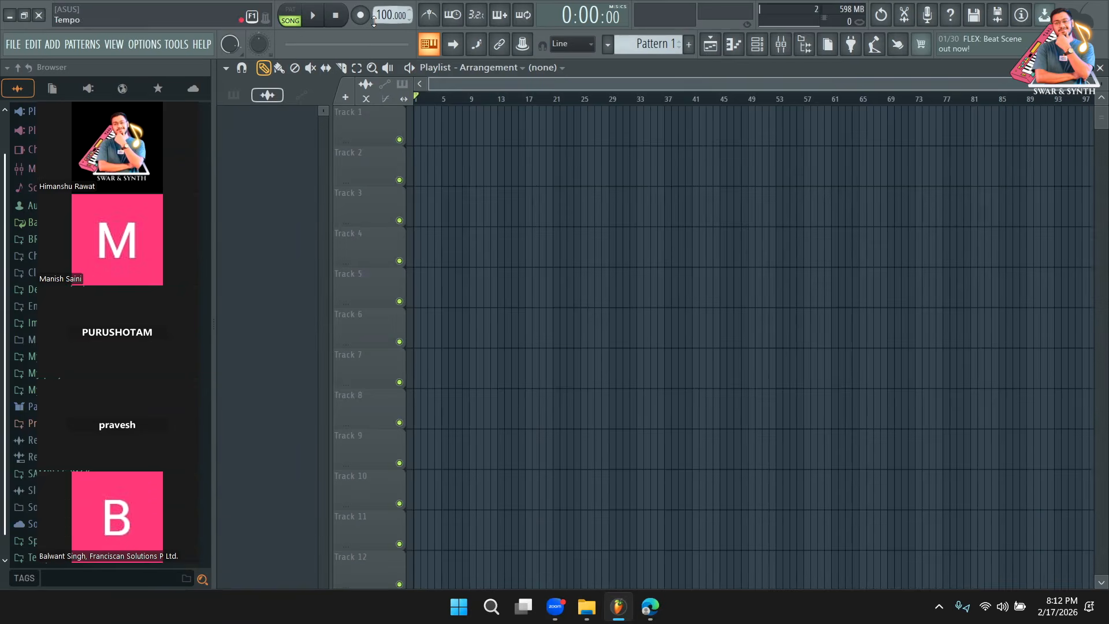
Tap out a project tempo of 82 BPM with the Tempo tapper and close it.
{"action": "right_click", "coordinate": [374, 22]}
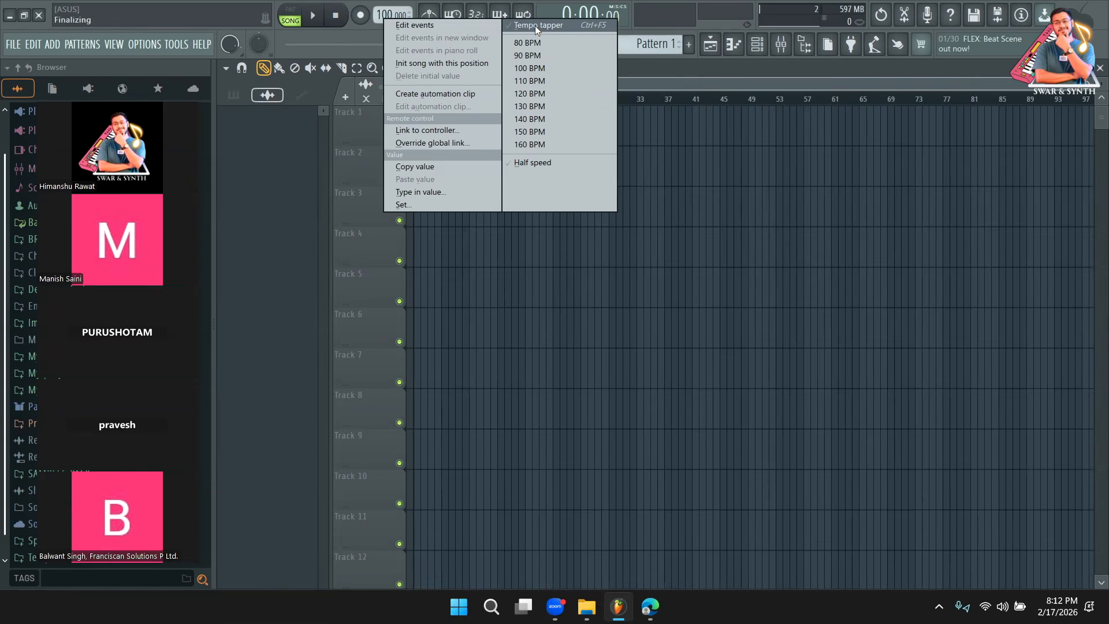
{"action": "left_click", "coordinate": [535, 25]}
{"action": "mouse_move", "coordinate": [550, 173]}
{"action": "left_mouse_down"}
{"action": "mouse_move", "coordinate": [519, 155]}
{"action": "mouse_move", "coordinate": [529, 165]}
{"action": "left_mouse_up"}
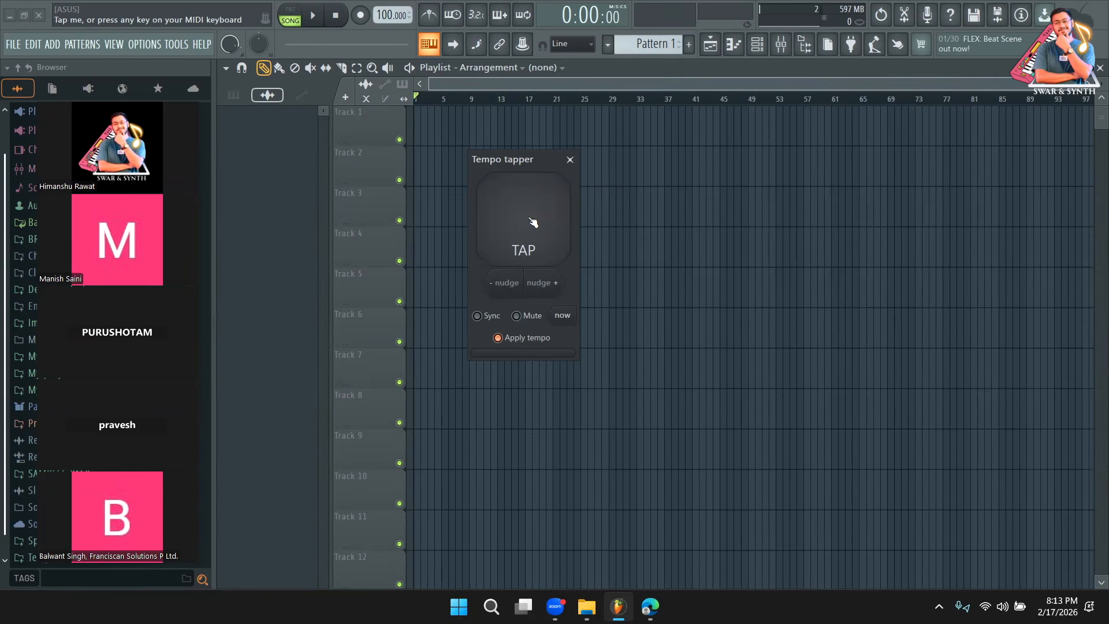
{"action": "left_click", "coordinate": [533, 221]}
{"action": "left_click", "coordinate": [532, 221]}
{"action": "left_click", "coordinate": [532, 222]}
{"action": "left_click", "coordinate": [533, 222]}
{"action": "left_click", "coordinate": [533, 221]}
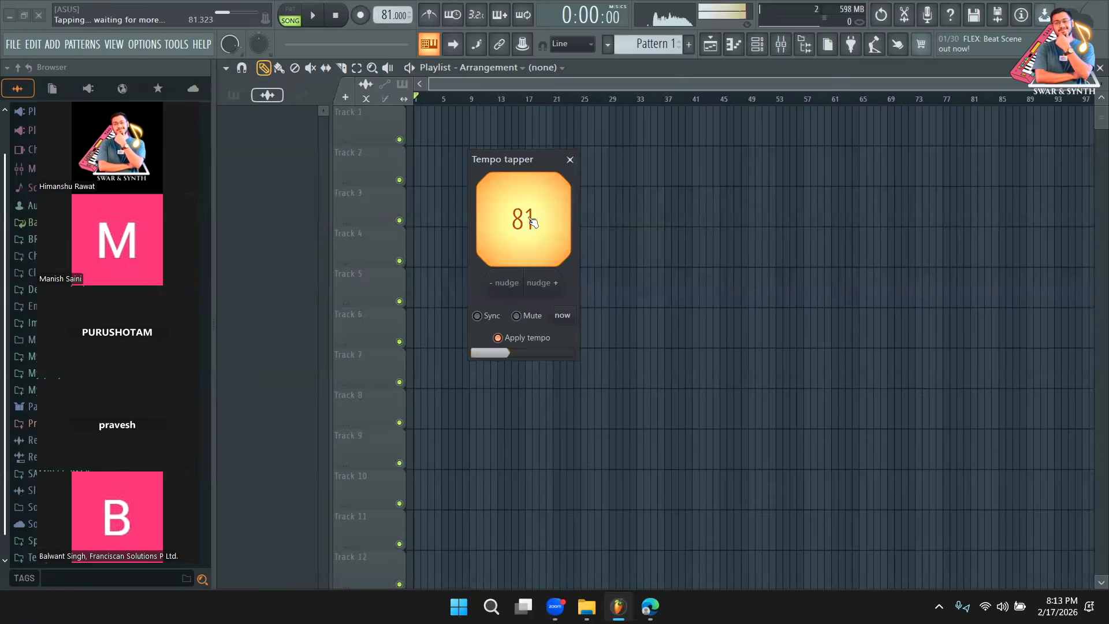
{"action": "left_click", "coordinate": [532, 222]}
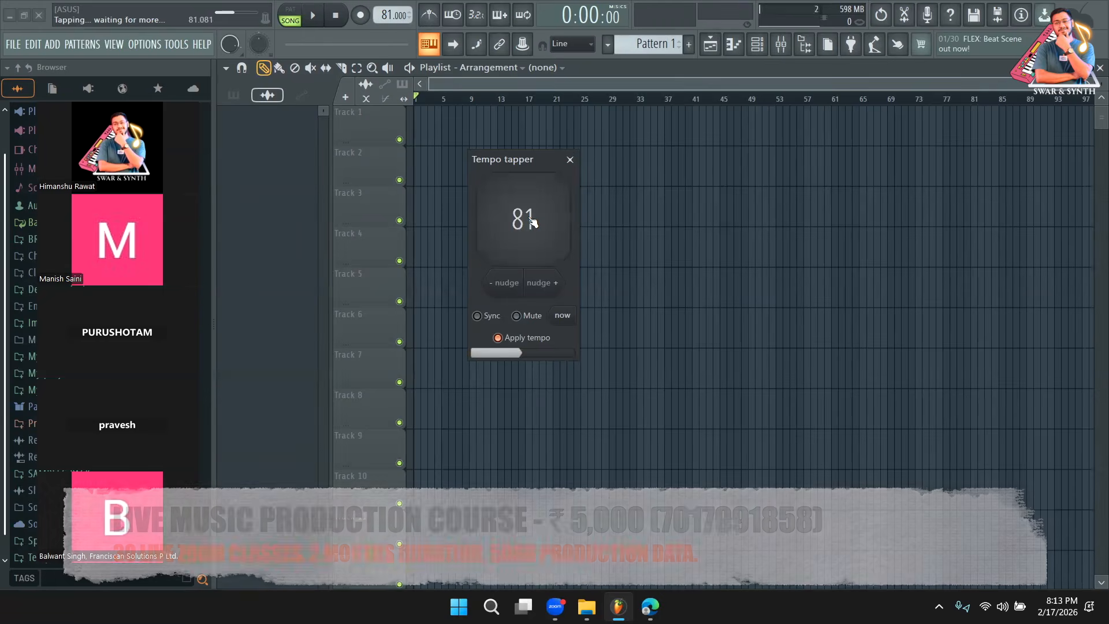
{"action": "left_click", "coordinate": [532, 222]}
{"action": "left_click", "coordinate": [532, 222]}
{"action": "left_click", "coordinate": [532, 222]}
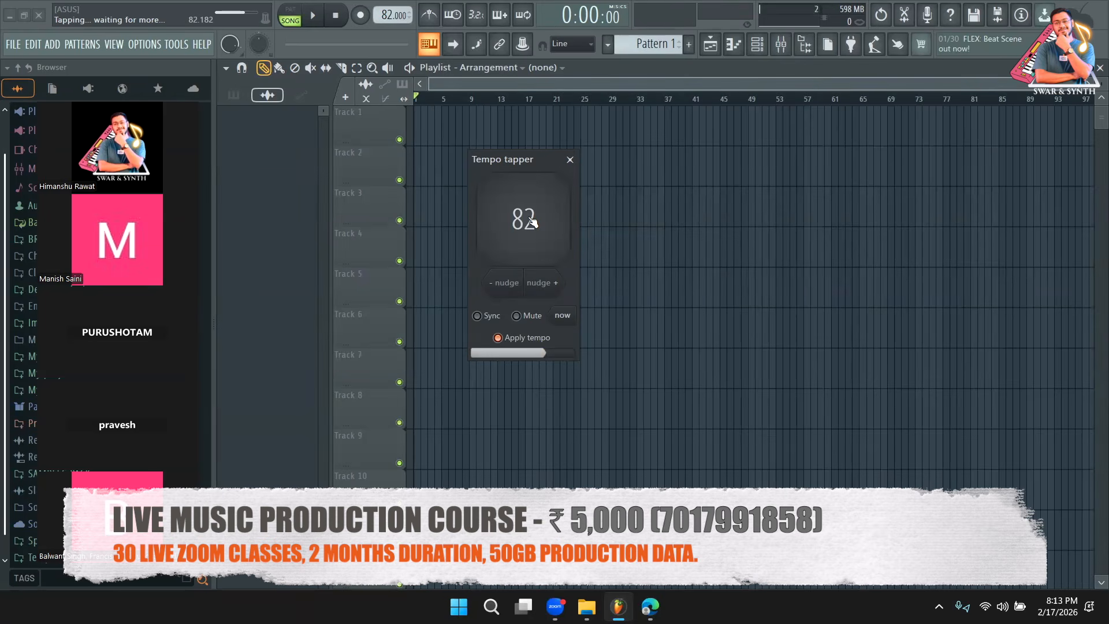
{"action": "left_click", "coordinate": [570, 160]}
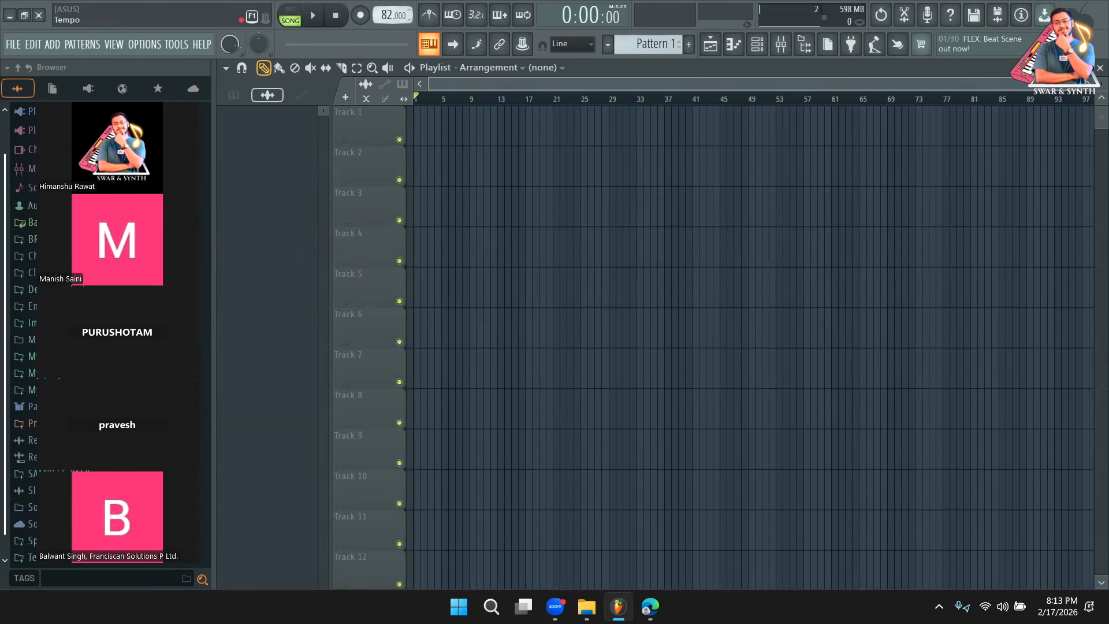
Set the project tempo to 85 BPM and start song playback with the metronome on.
{"action": "left_click_drag", "start_coordinate": [386, 16], "coordinate": [386, 10]}
{"action": "left_click", "coordinate": [430, 23]}
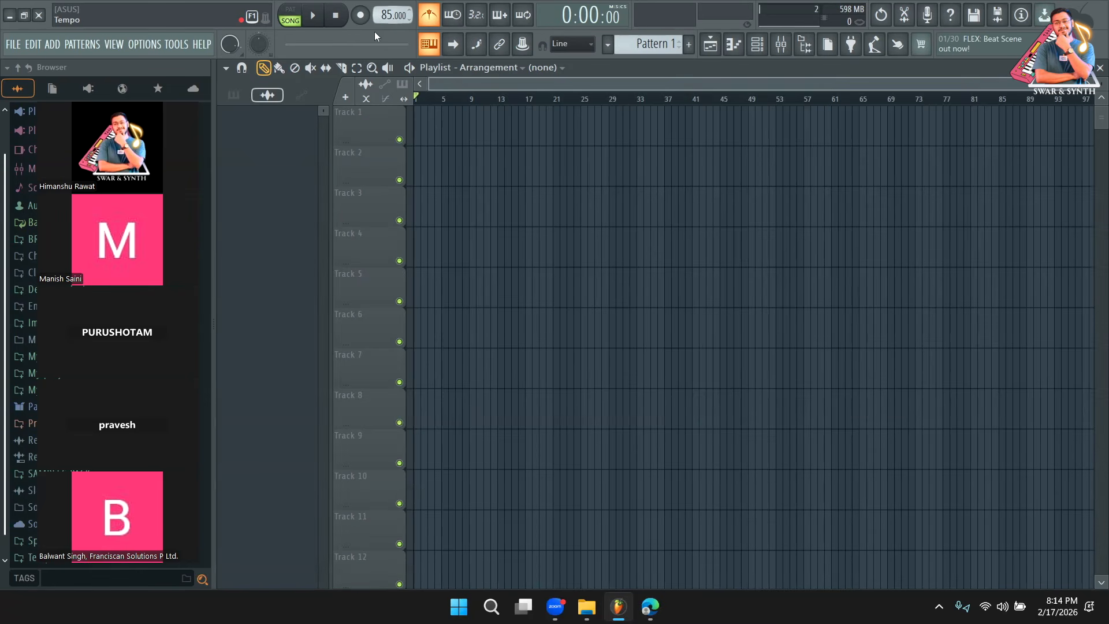
{"action": "left_click", "coordinate": [306, 23]}
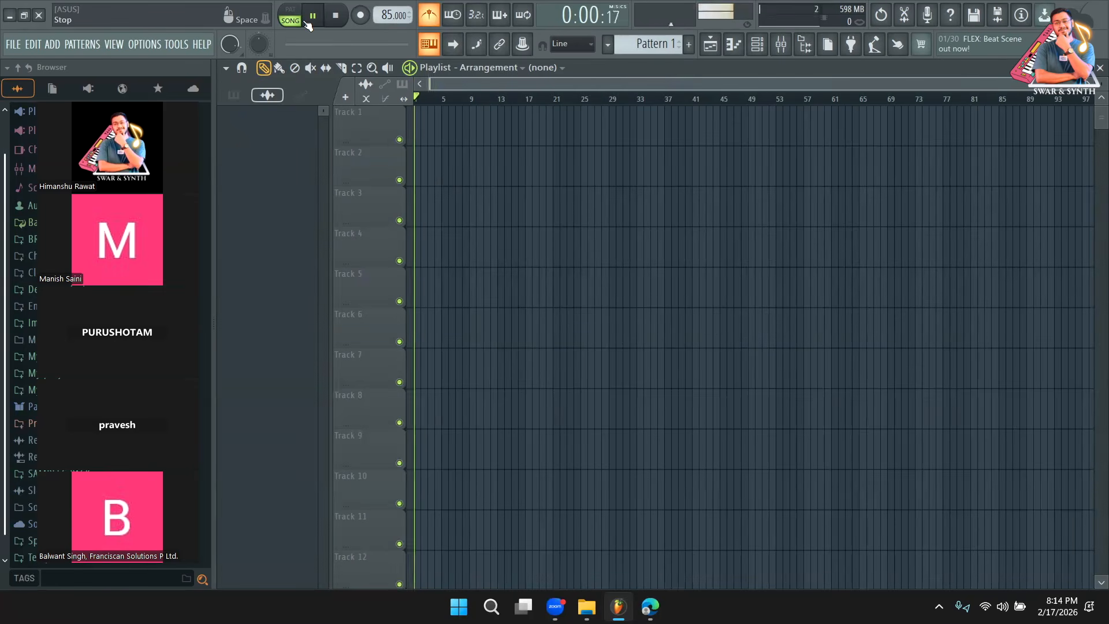
Arm recording with playback stopped and review the recording filter options.
{"action": "key", "text": "space"}
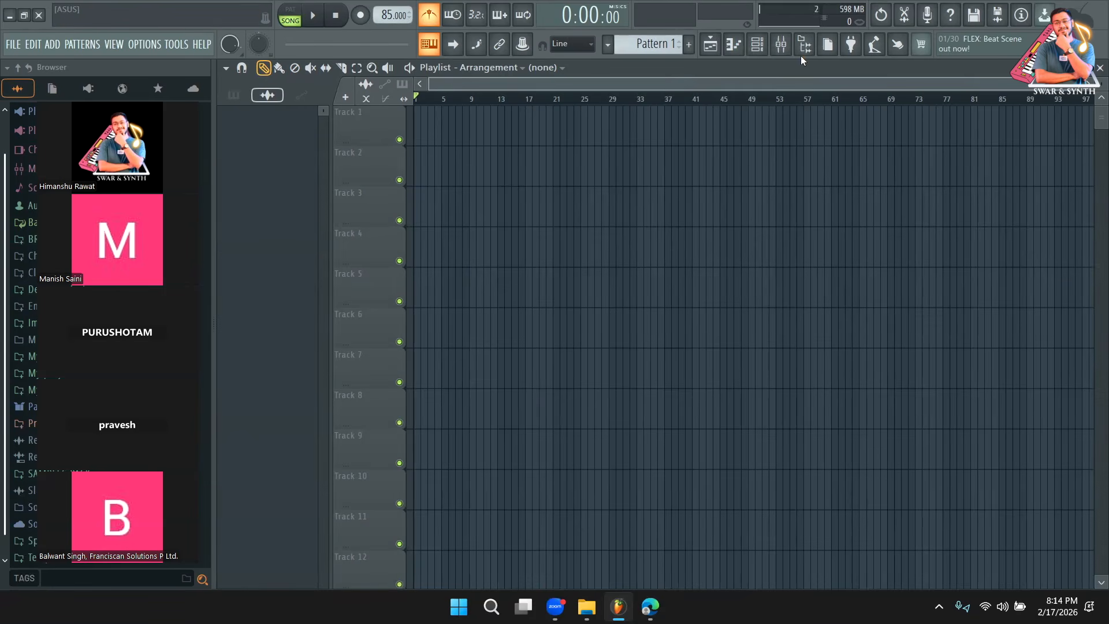
{"action": "left_click", "coordinate": [781, 44]}
{"action": "left_click", "coordinate": [711, 45]}
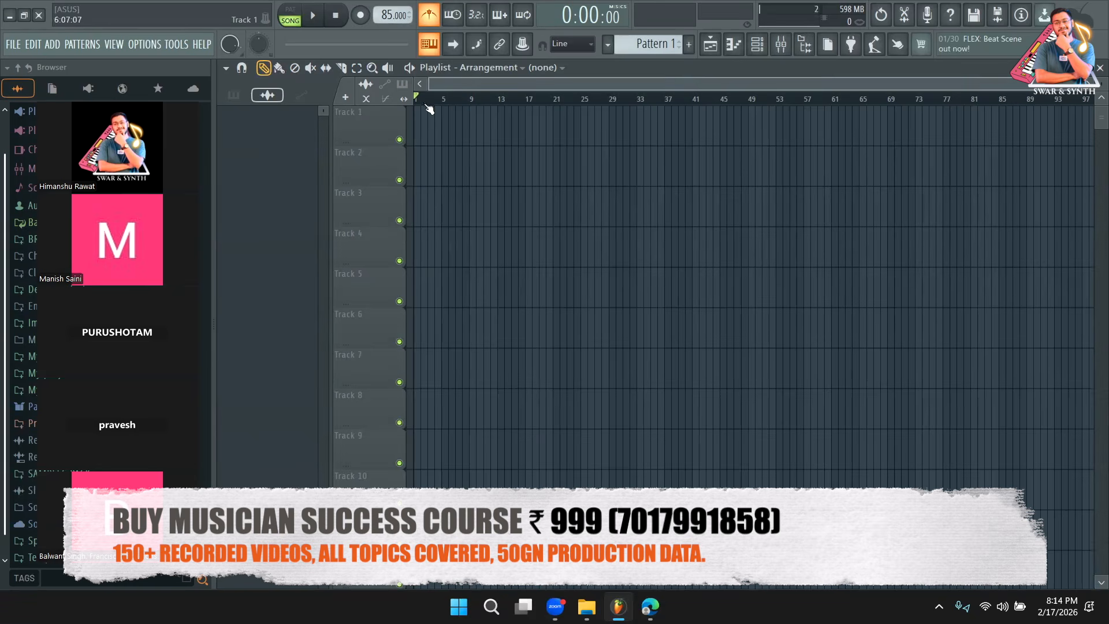
{"action": "left_click", "coordinate": [367, 21]}
{"action": "right_click", "coordinate": [364, 20]}
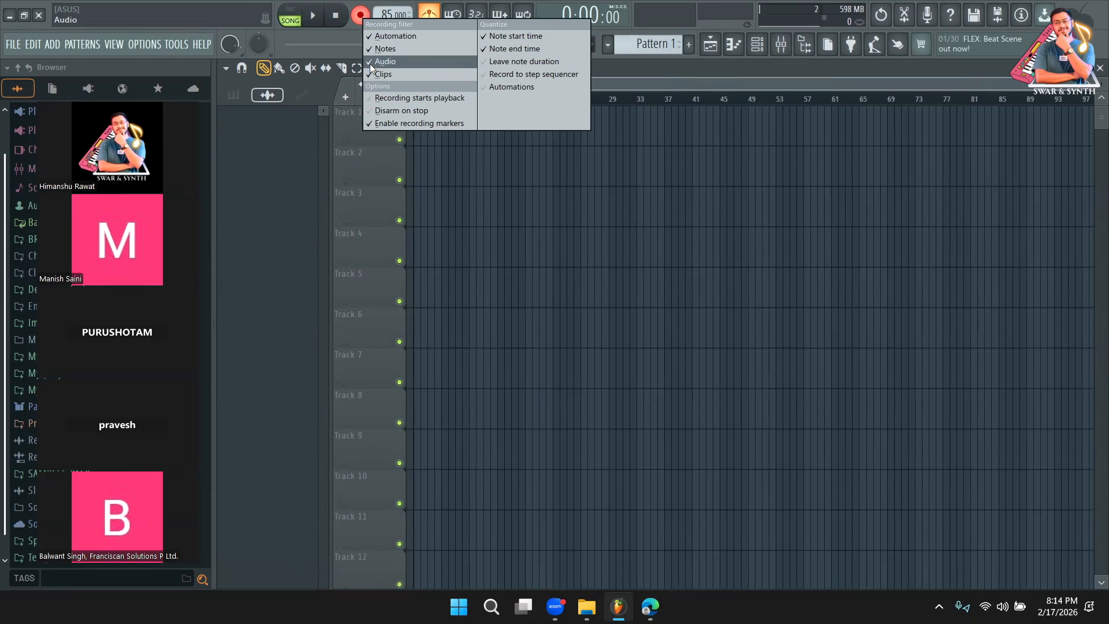
{"action": "left_click", "coordinate": [233, 185]}
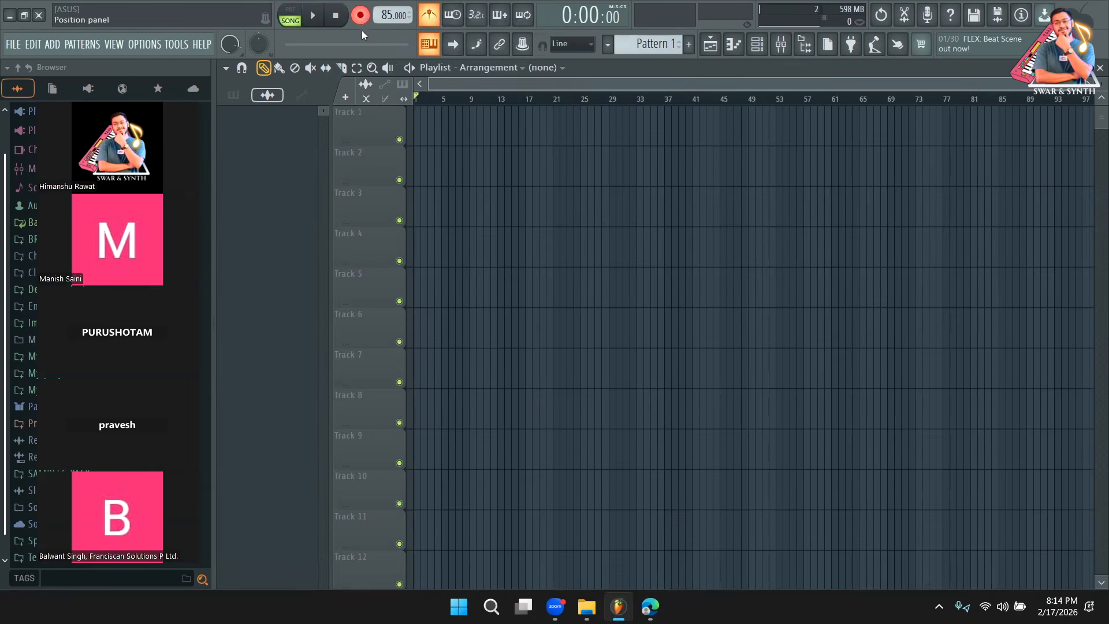
Record a very short test take on Track 1 from the start of the song and delete its clip.
{"action": "left_click", "coordinate": [313, 16]}
{"action": "left_click", "coordinate": [313, 17]}
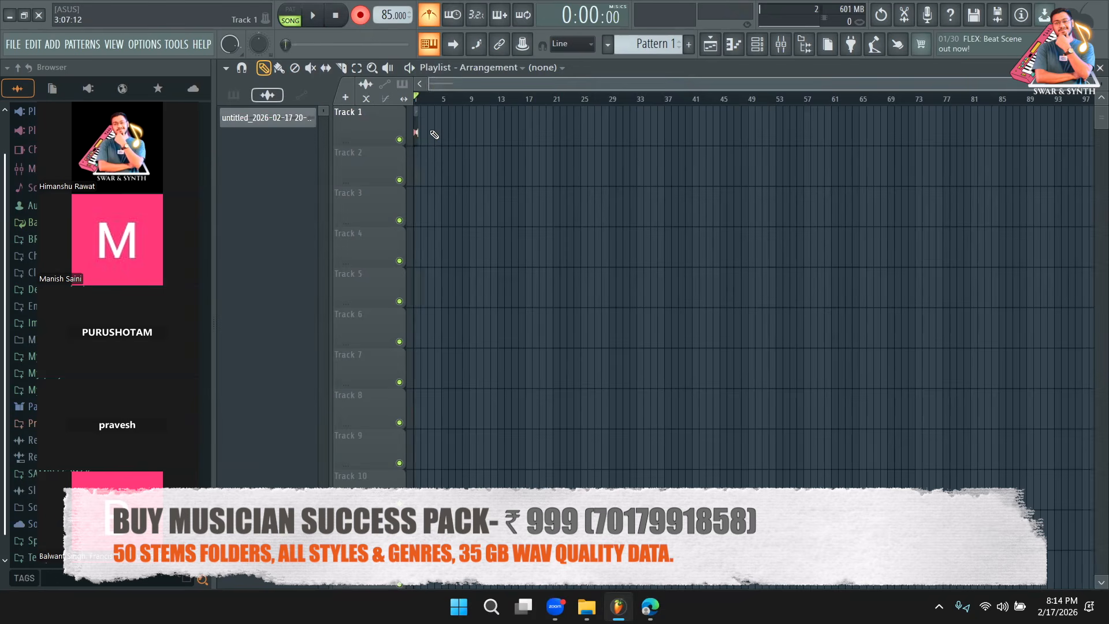
{"action": "right_click", "coordinate": [415, 133]}
Record a take of about five bars on Track 1 starting from bar 1.
{"action": "left_click_drag", "start_coordinate": [1076, 88], "coordinate": [693, 85]}
{"action": "left_click", "coordinate": [438, 99]}
{"action": "key", "text": "space"}
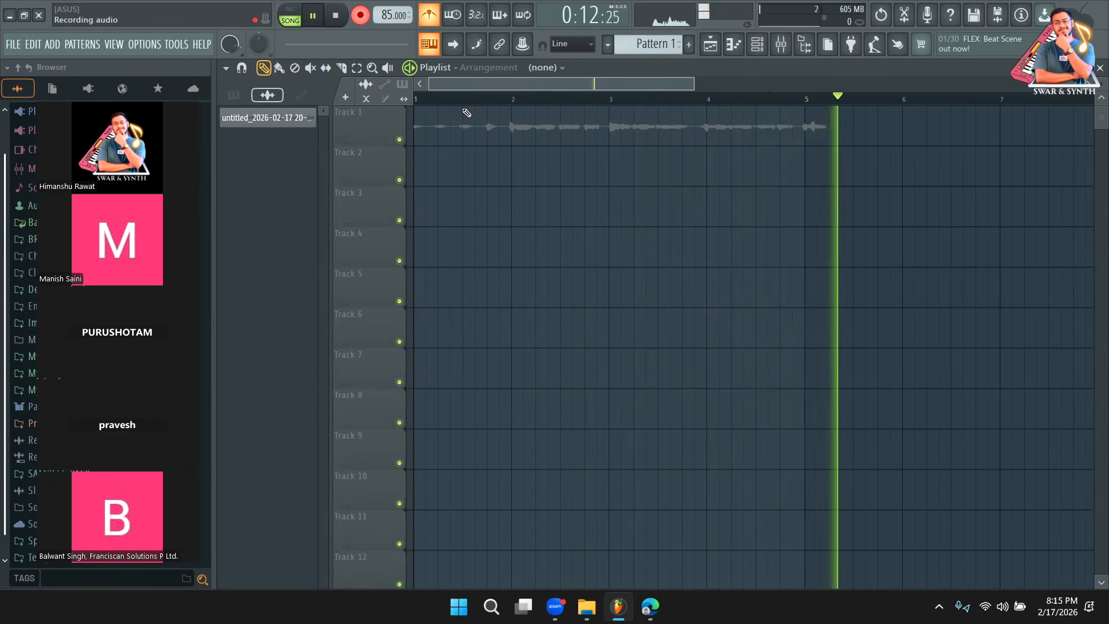
{"action": "key", "text": "space"}
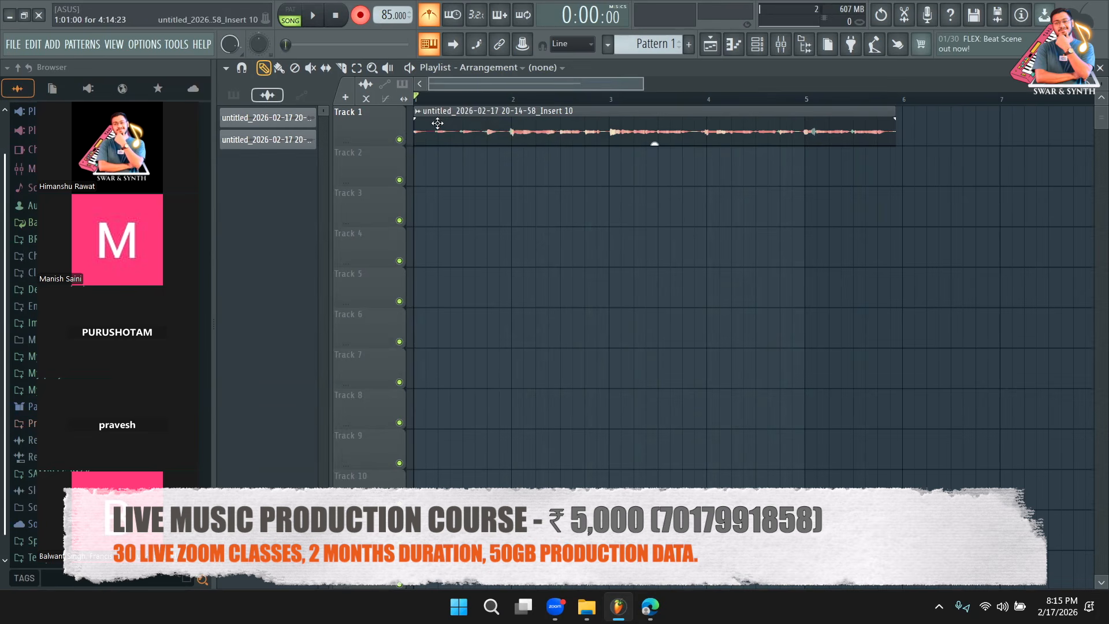
Move the recorded clip on Track 1 to start at bar 4 and select the timeline from bar 4 to bar 9.
{"action": "left_click_drag", "start_coordinate": [504, 133], "coordinate": [796, 132]}
{"action": "left_click_drag", "start_coordinate": [618, 85], "coordinate": [679, 84]}
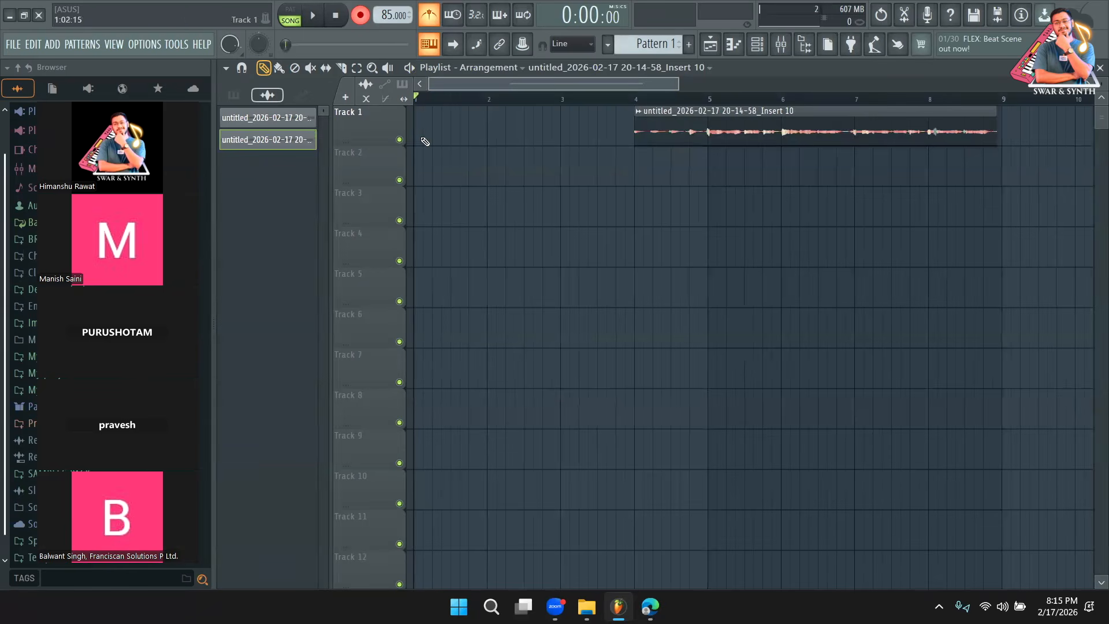
{"action": "left_click", "coordinate": [711, 100]}
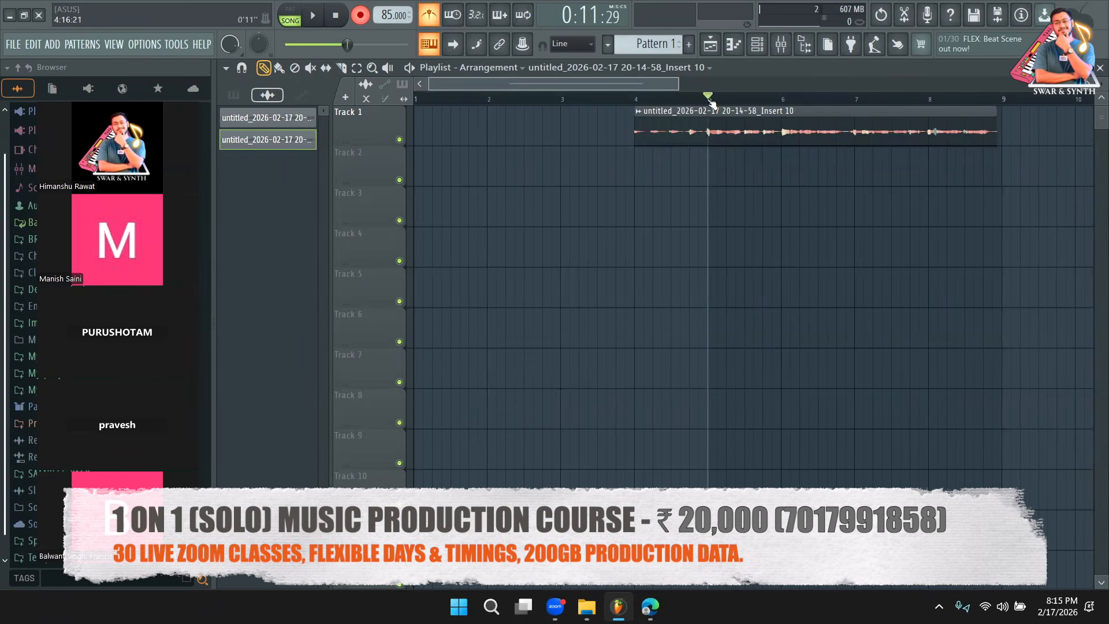
{"action": "left_click_drag", "start_coordinate": [678, 85], "coordinate": [845, 86]}
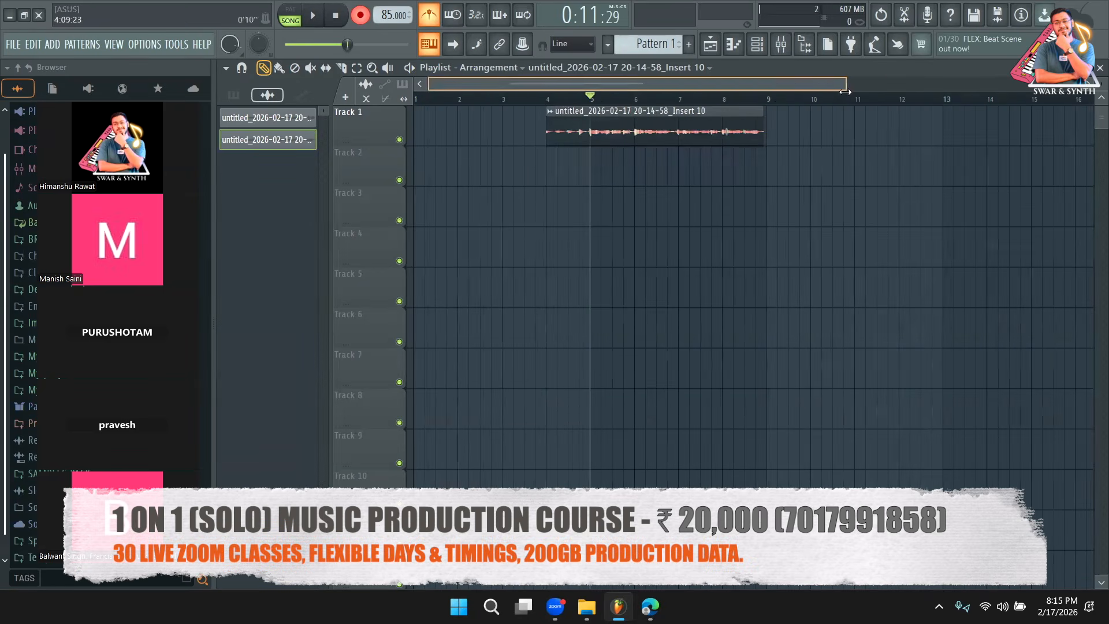
{"action": "left_click_drag", "start_coordinate": [531, 103], "coordinate": [768, 109]}
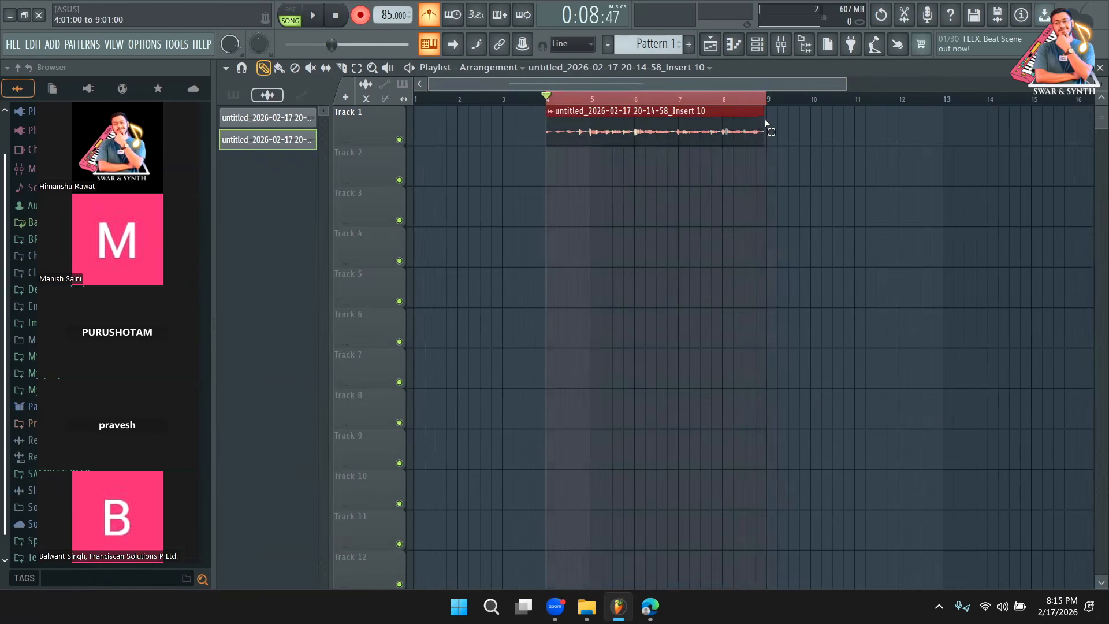
Clear the timeline selection and delete the recorded clip from Track 1.
{"action": "double_click", "coordinate": [627, 104]}
{"action": "right_click", "coordinate": [567, 114]}
{"action": "left_click", "coordinate": [553, 102]}
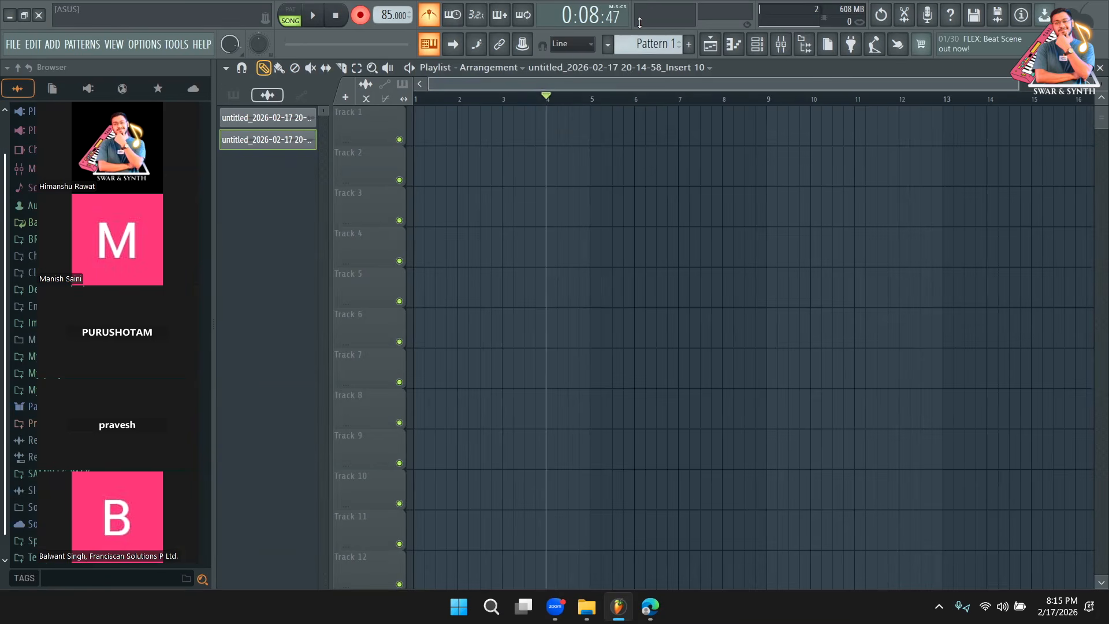
Place the playhead at bar 4 and record a new take of about ten bars on Track 1.
{"action": "left_click", "coordinate": [639, 23]}
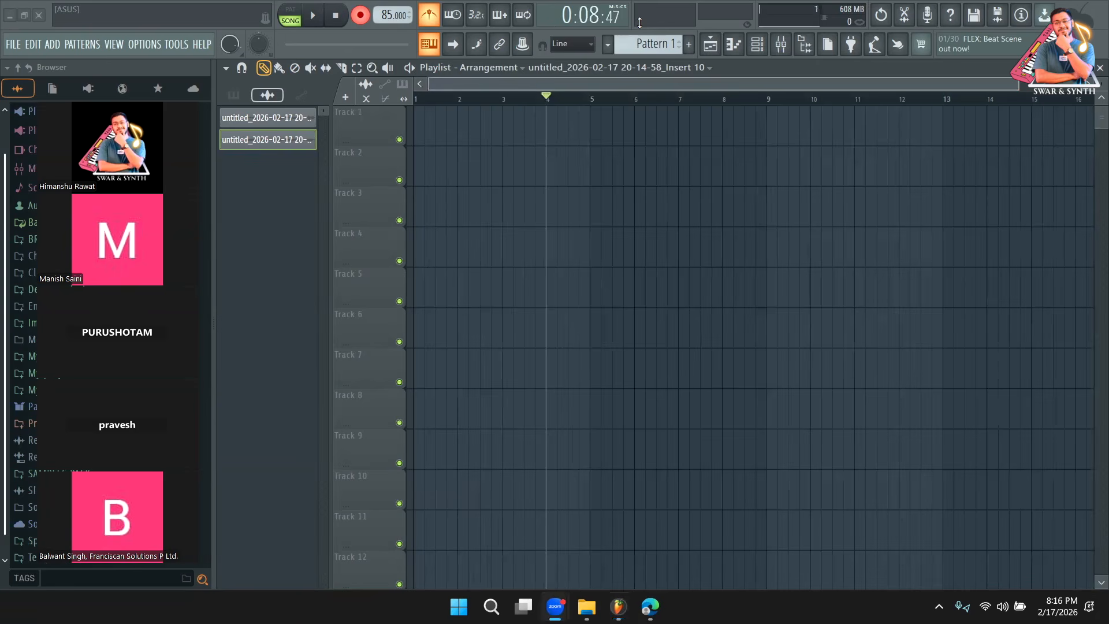
{"action": "left_click", "coordinate": [288, 242]}
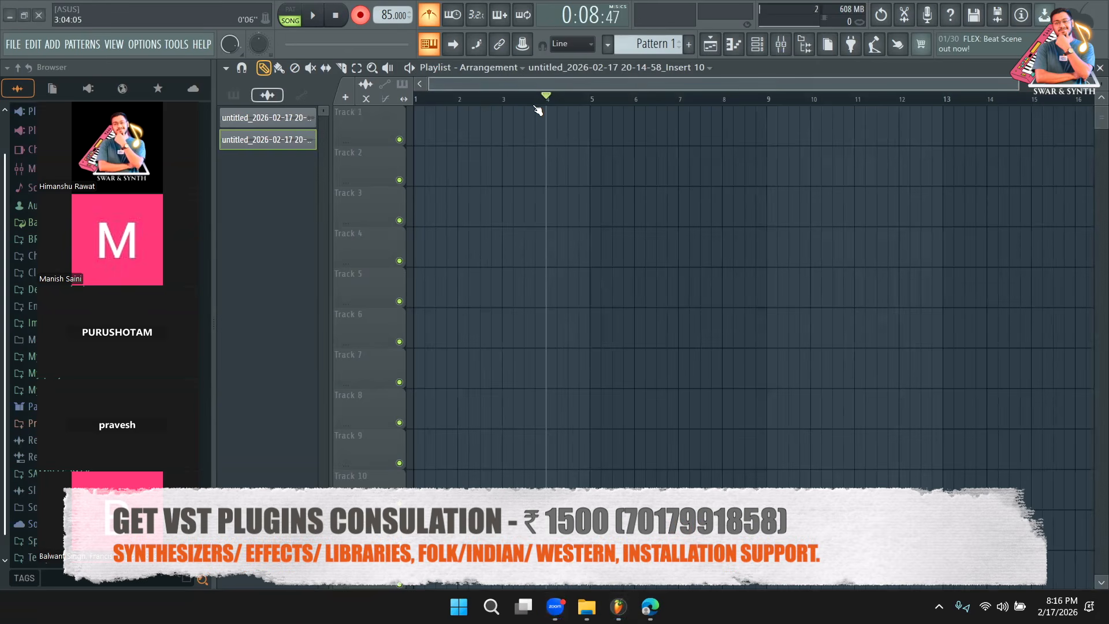
{"action": "left_click", "coordinate": [516, 102]}
{"action": "left_click", "coordinate": [546, 102]}
{"action": "key", "text": "space"}
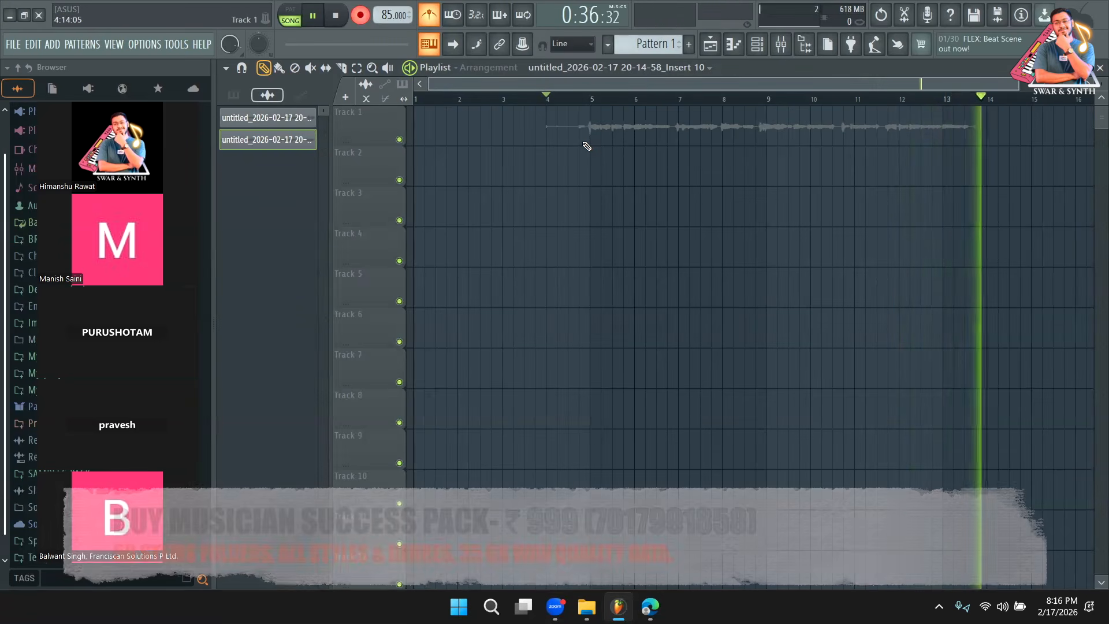
{"action": "key", "text": "space"}
Delete the short extra clip after the new take and trim the take's end to a length of 9:10:08.
{"action": "scroll", "coordinate": [889, 87], "scroll_direction": "right", "scroll_amount": 3}
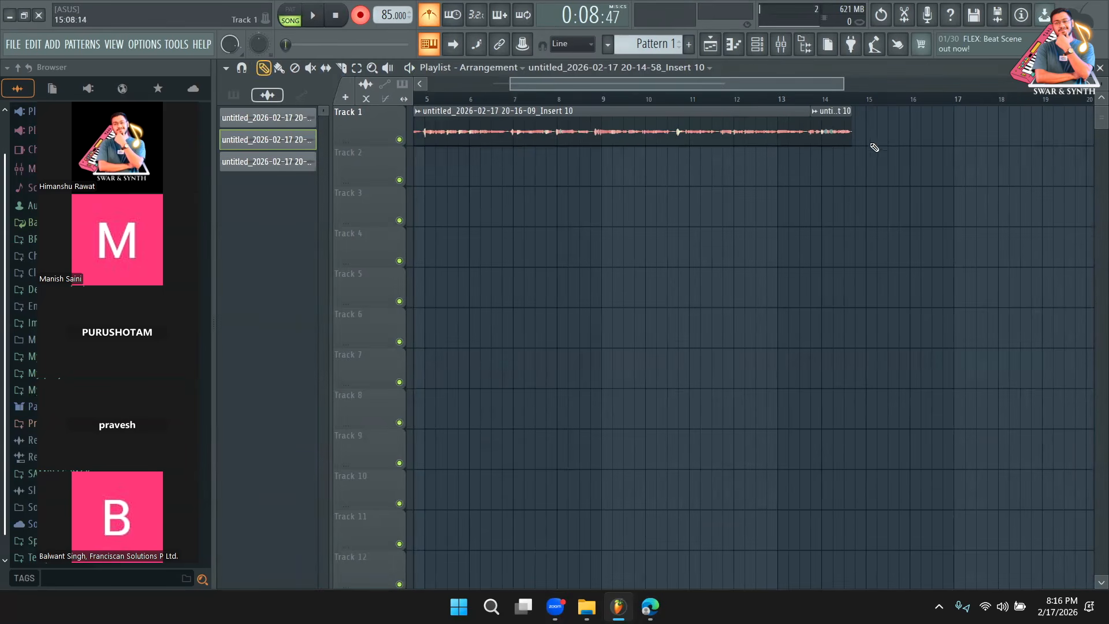
{"action": "right_click", "coordinate": [837, 138]}
{"action": "left_click", "coordinate": [811, 114]}
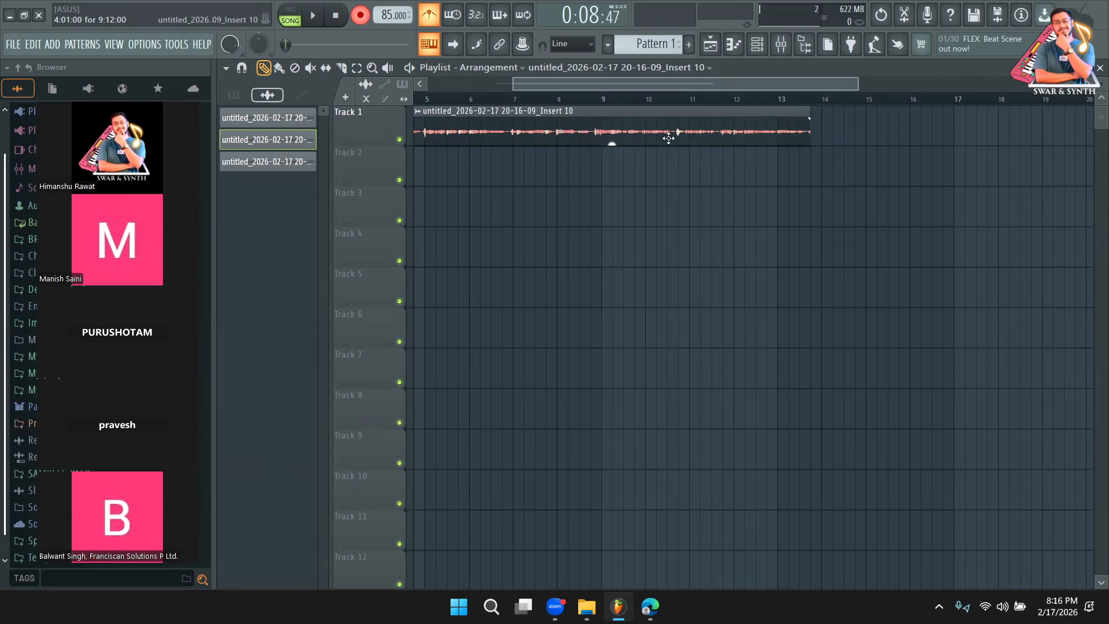
{"action": "left_click_drag", "start_coordinate": [810, 114], "coordinate": [806, 111]}
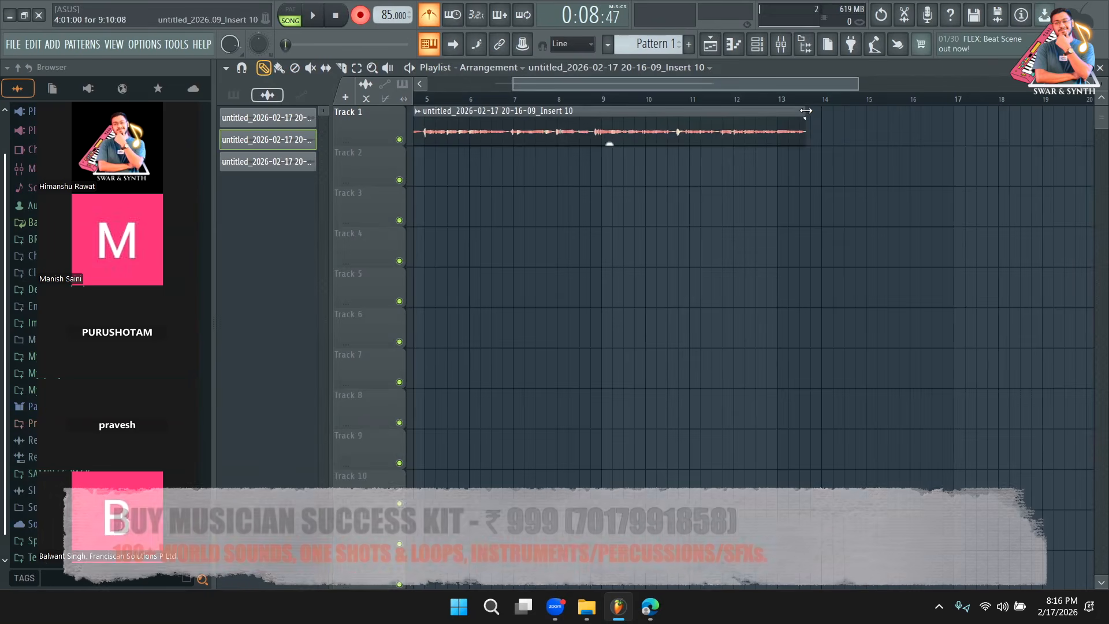
Record short test takes from bar 13 and bar 12, and delete the clip from Track 2.
{"action": "left_click", "coordinate": [790, 102]}
{"action": "key", "text": "space"}
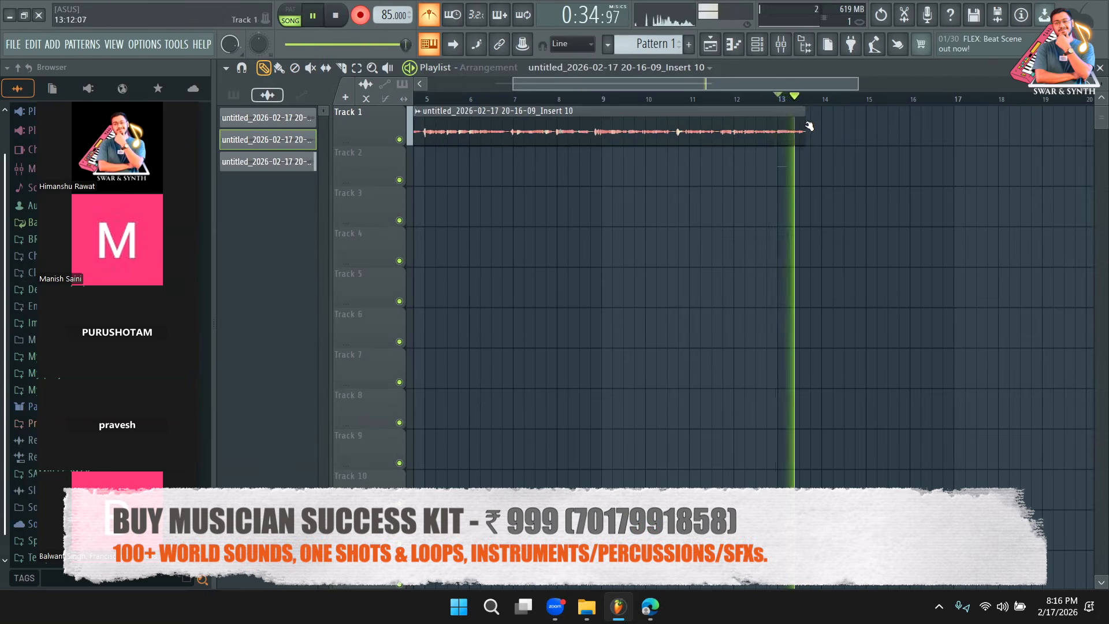
{"action": "key", "text": "space"}
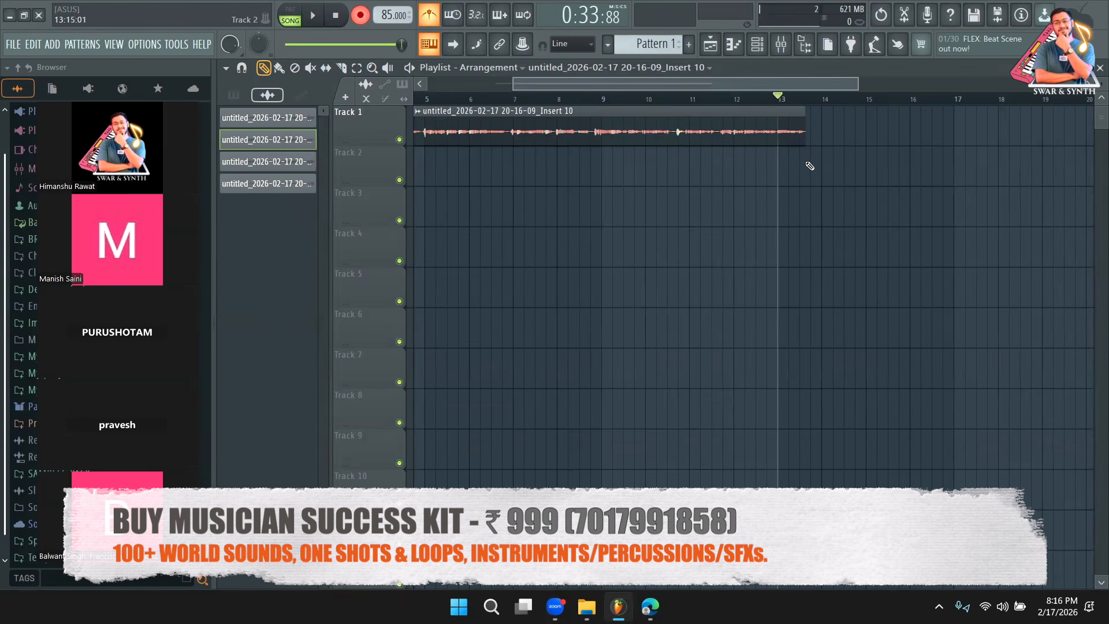
{"action": "left_click", "coordinate": [734, 99]}
{"action": "key", "text": "space"}
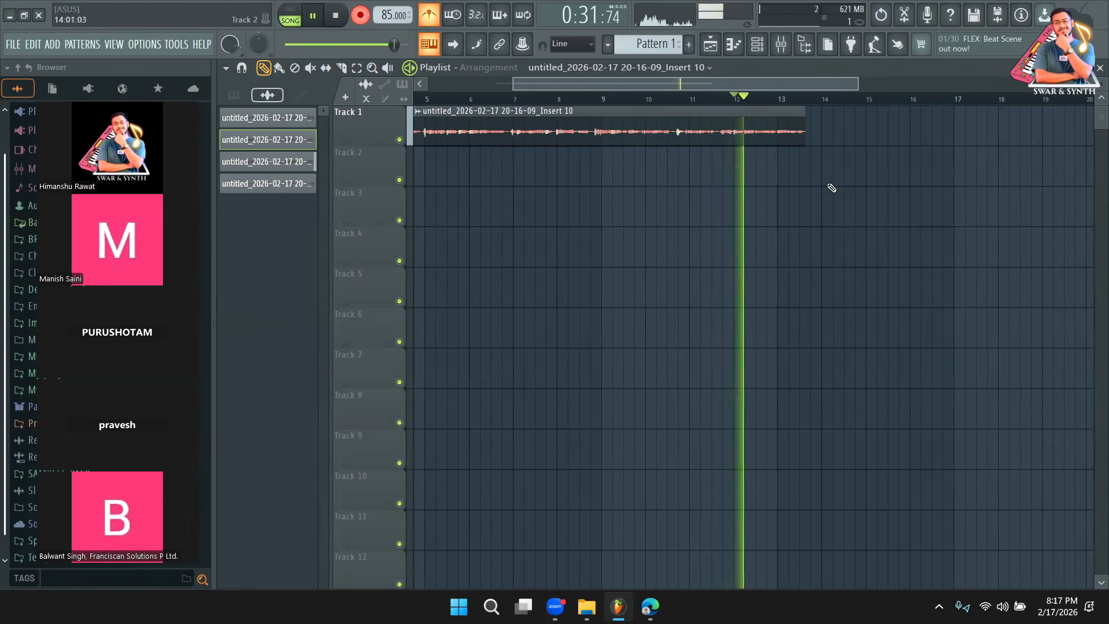
{"action": "key", "text": "space"}
{"action": "right_click", "coordinate": [746, 179]}
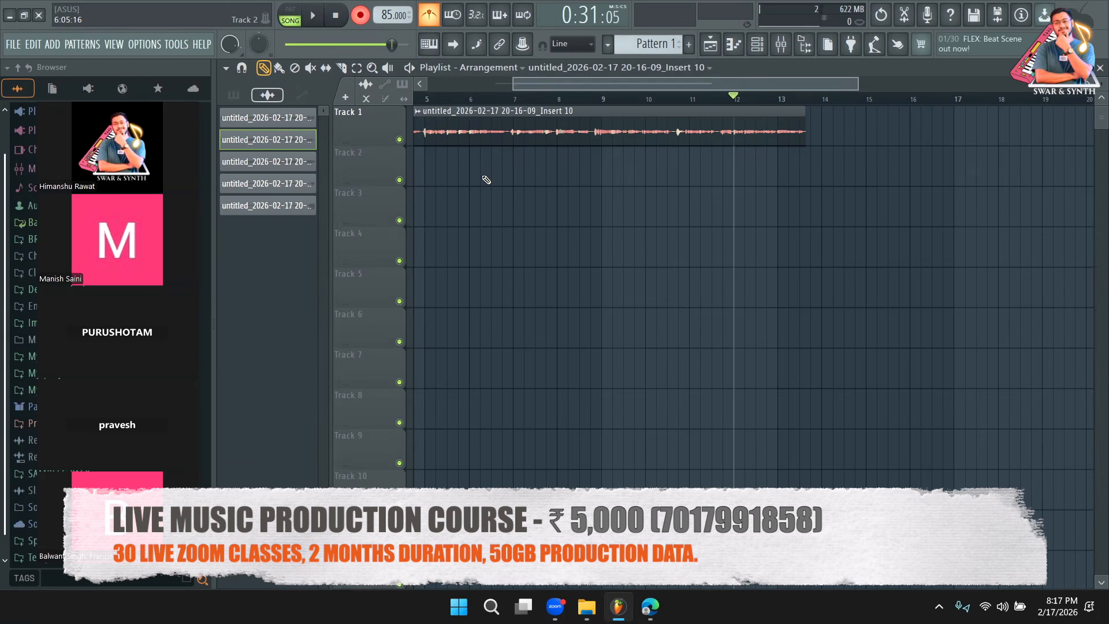
Test the recording toggle with a brief take on Track 2 from bar 12, and delete that clip.
{"action": "key", "text": "r"}
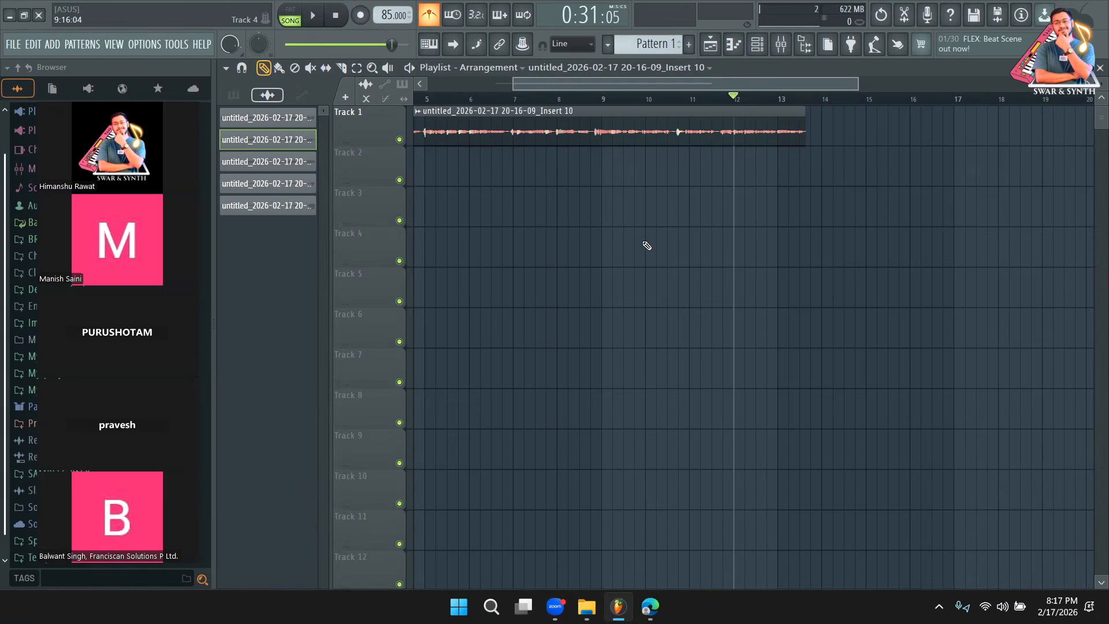
{"action": "key", "text": "space"}
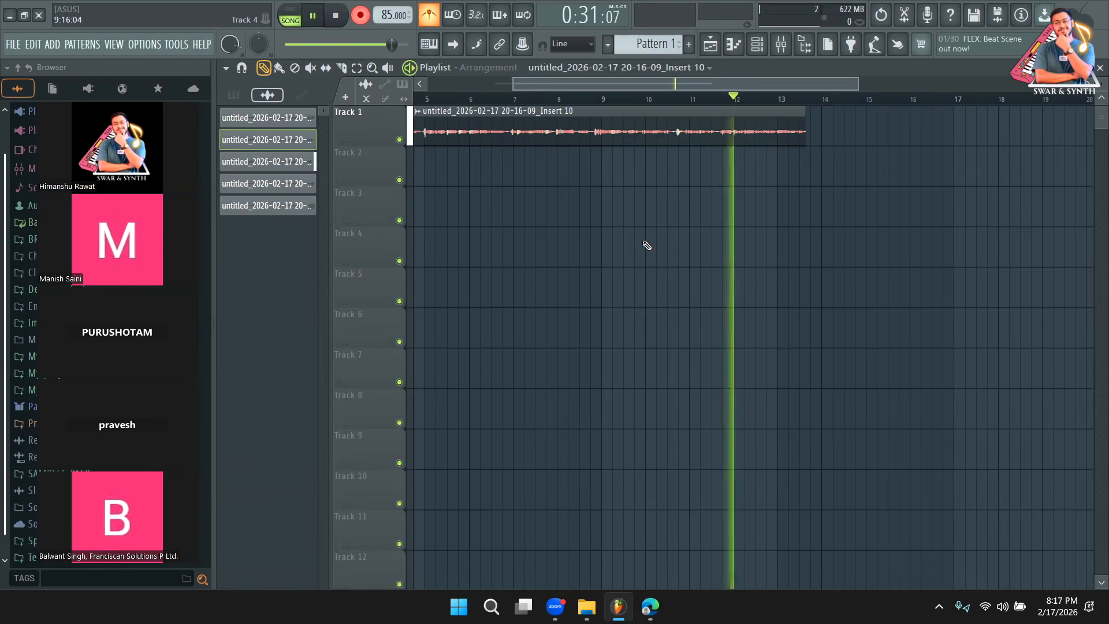
{"action": "key", "text": "space"}
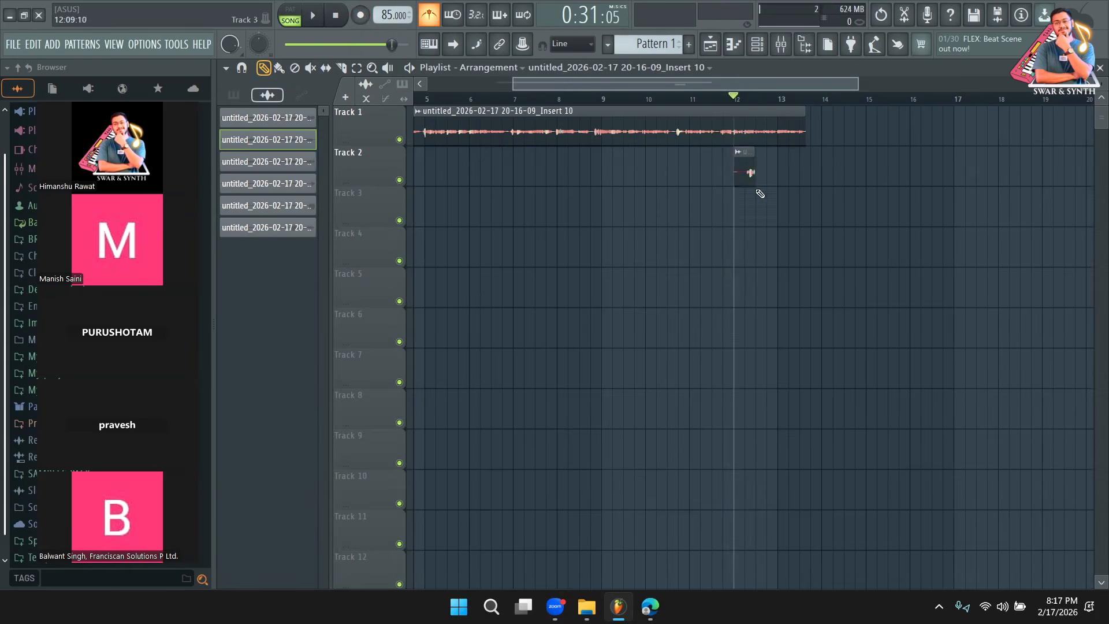
{"action": "right_click", "coordinate": [739, 175]}
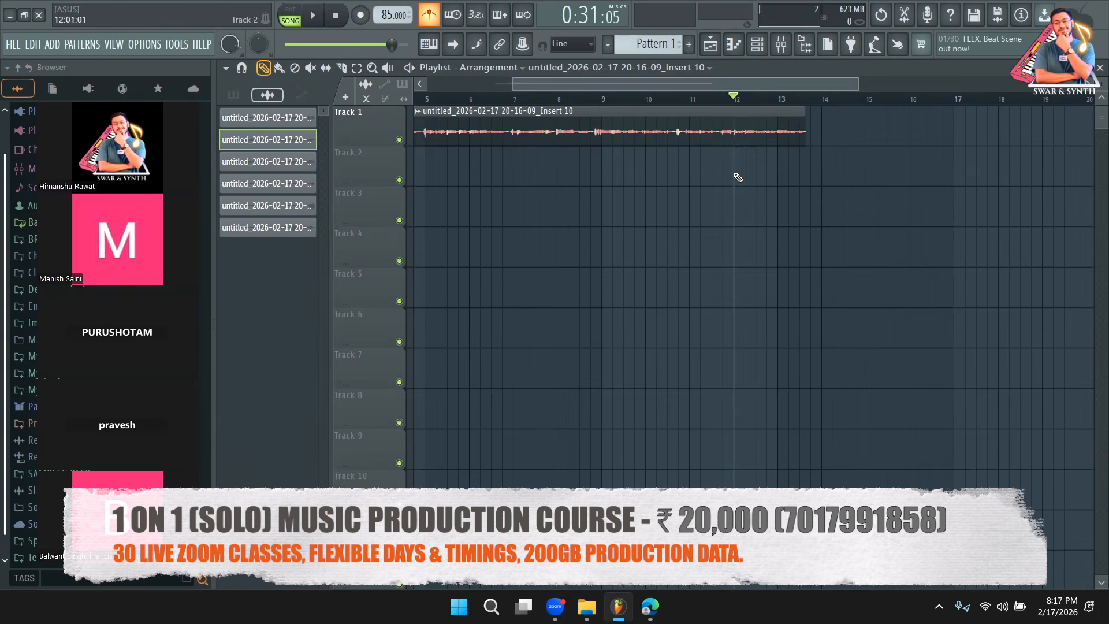
Play back the Track 1 take from bar 12 with recording disarmed.
{"action": "key", "text": "space"}
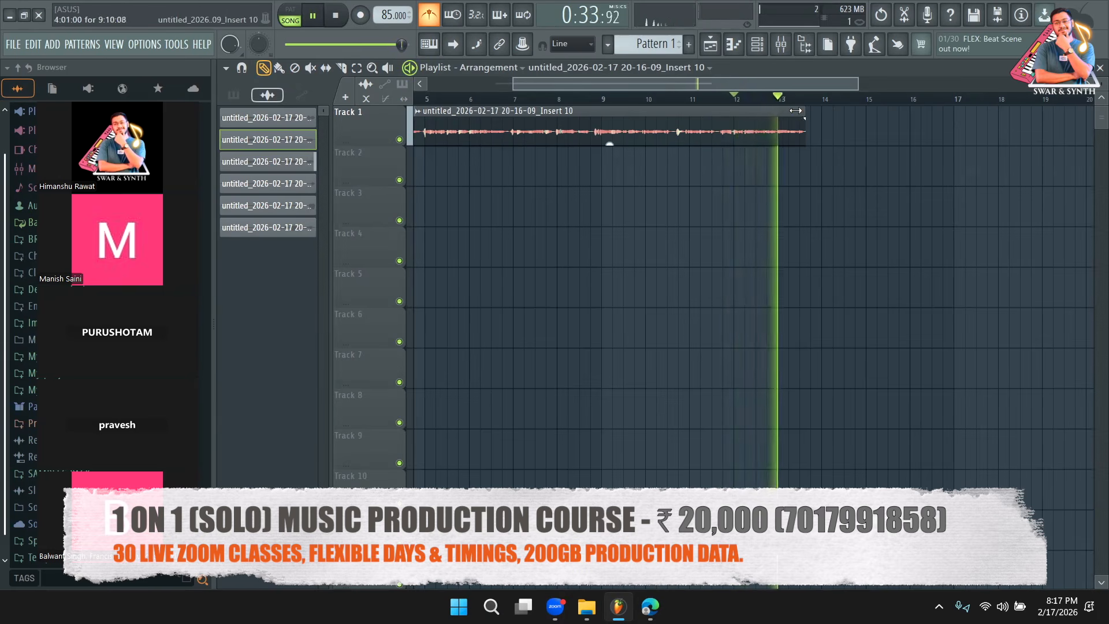
{"action": "key", "text": "space"}
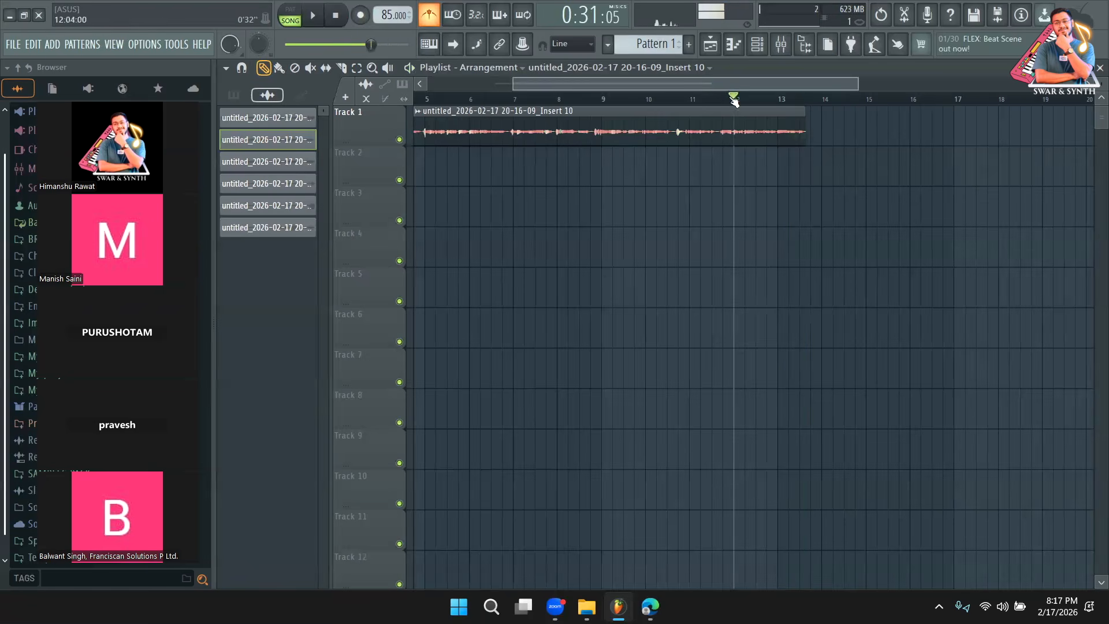
Record a continuation take on Track 2 starting from bar 13, and delete its clip.
{"action": "mouse_move", "coordinate": [721, 84]}
{"action": "left_mouse_down"}
{"action": "mouse_move", "coordinate": [649, 89]}
{"action": "mouse_move", "coordinate": [716, 94]}
{"action": "left_mouse_up"}
{"action": "left_click", "coordinate": [800, 100]}
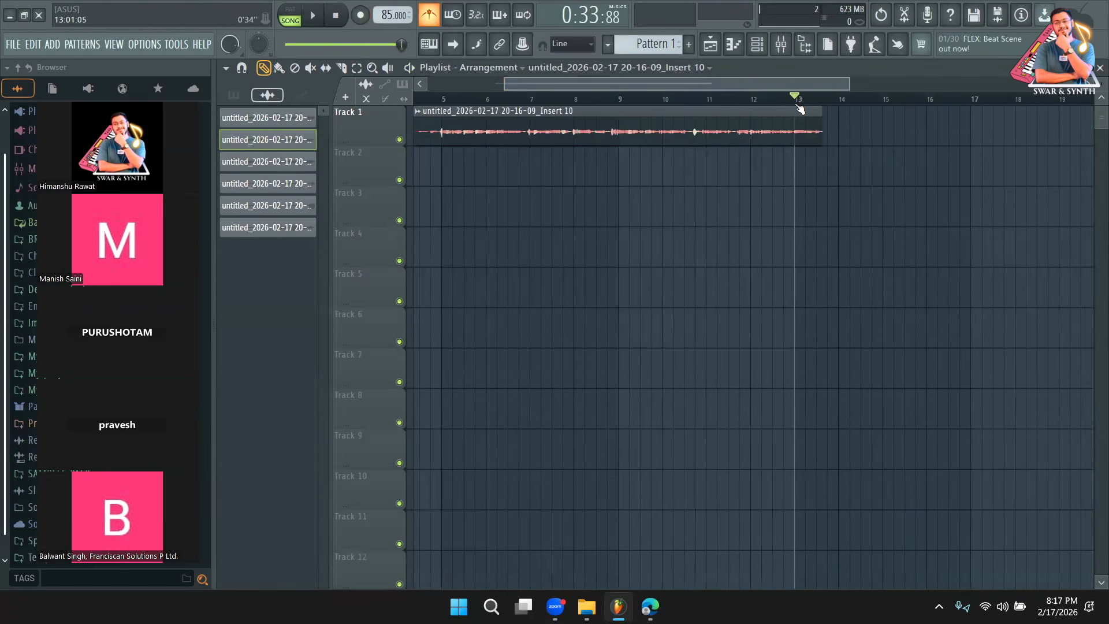
{"action": "key", "text": "space"}
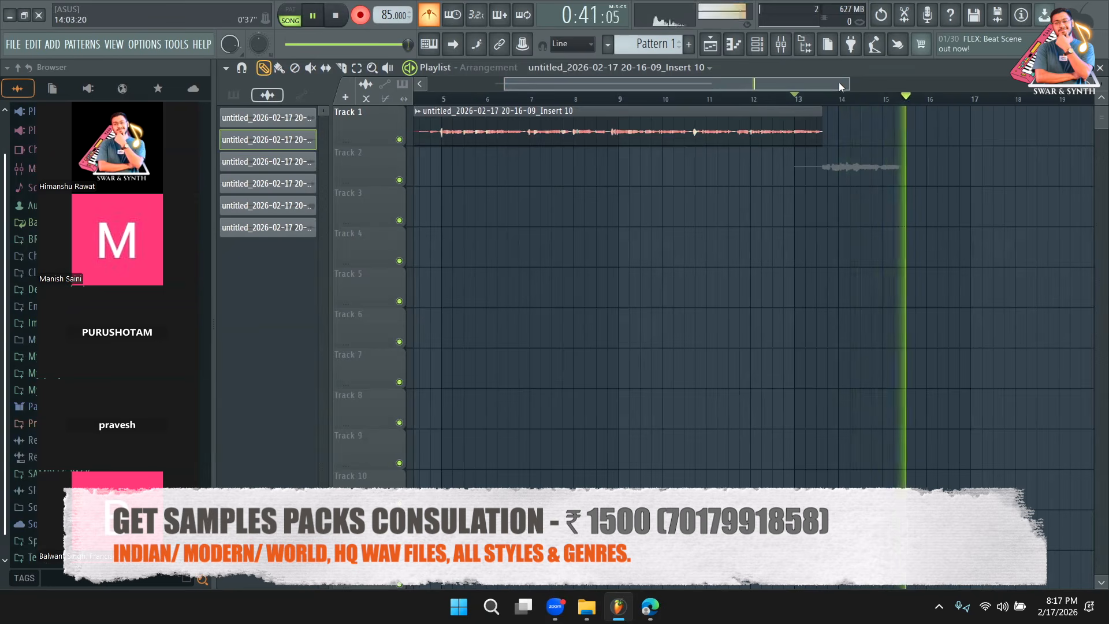
{"action": "left_click_drag", "start_coordinate": [834, 80], "coordinate": [865, 80]}
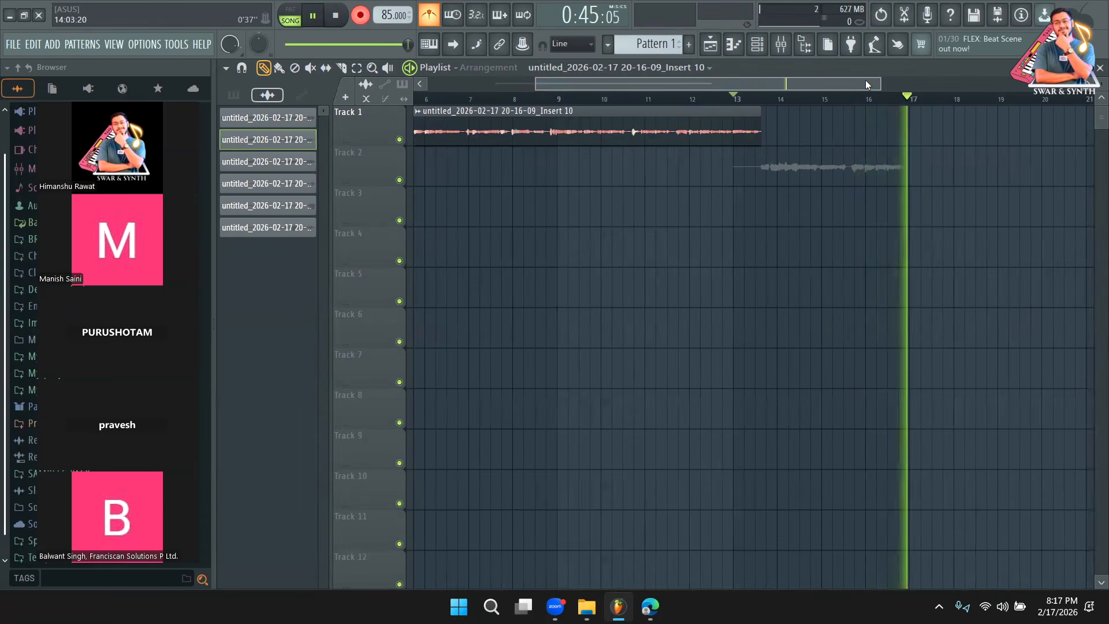
{"action": "key", "text": "space"}
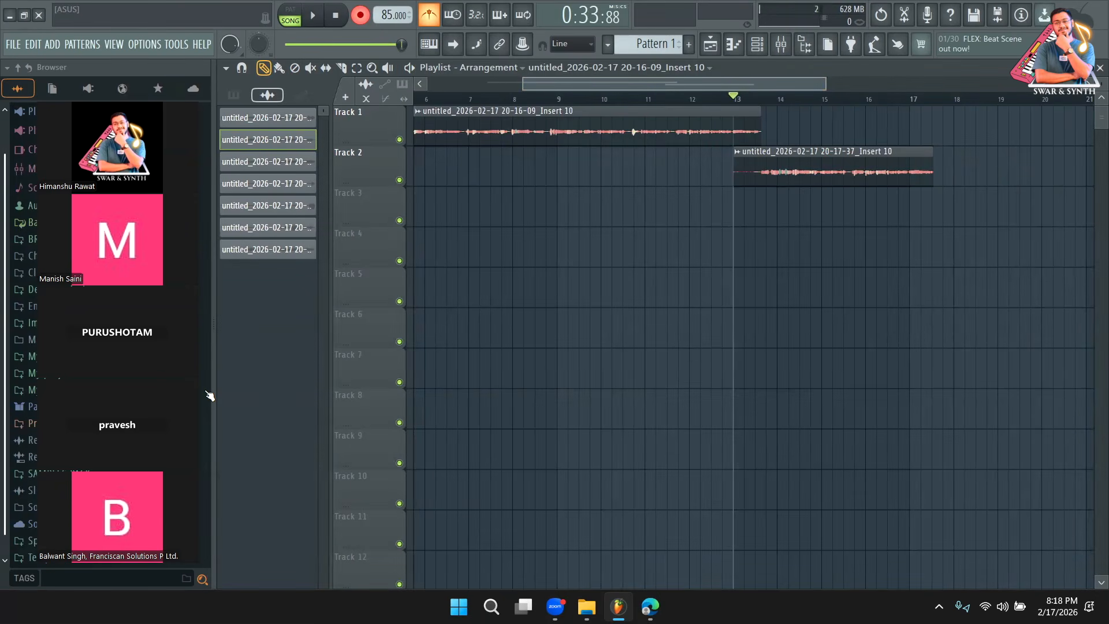
{"action": "scroll", "coordinate": [628, 103], "scroll_direction": "left", "scroll_amount": 3}
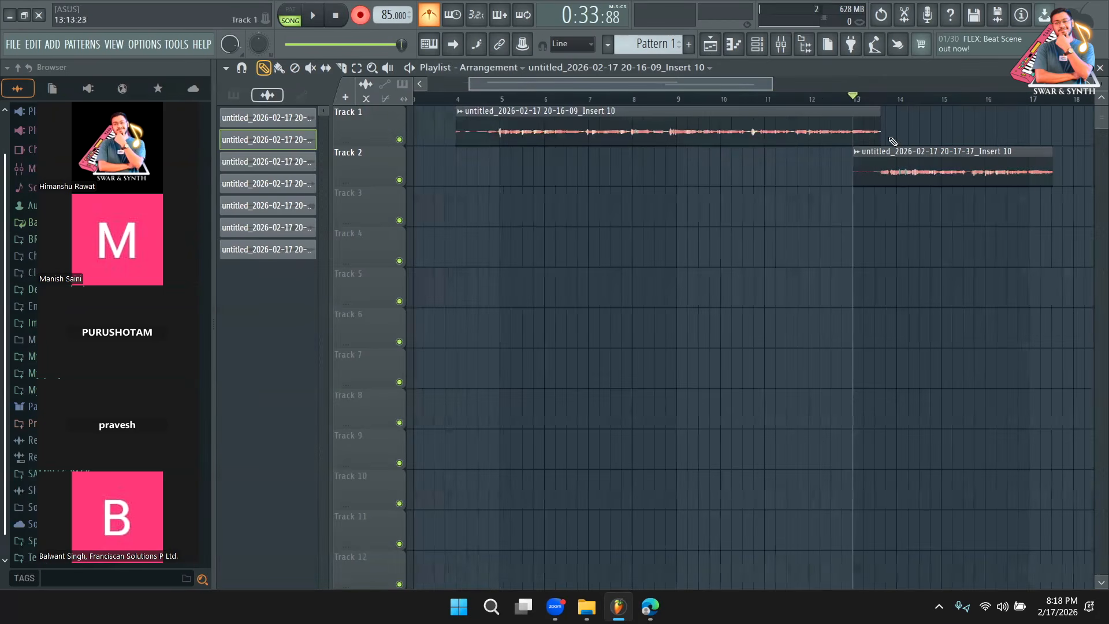
{"action": "right_click", "coordinate": [916, 171]}
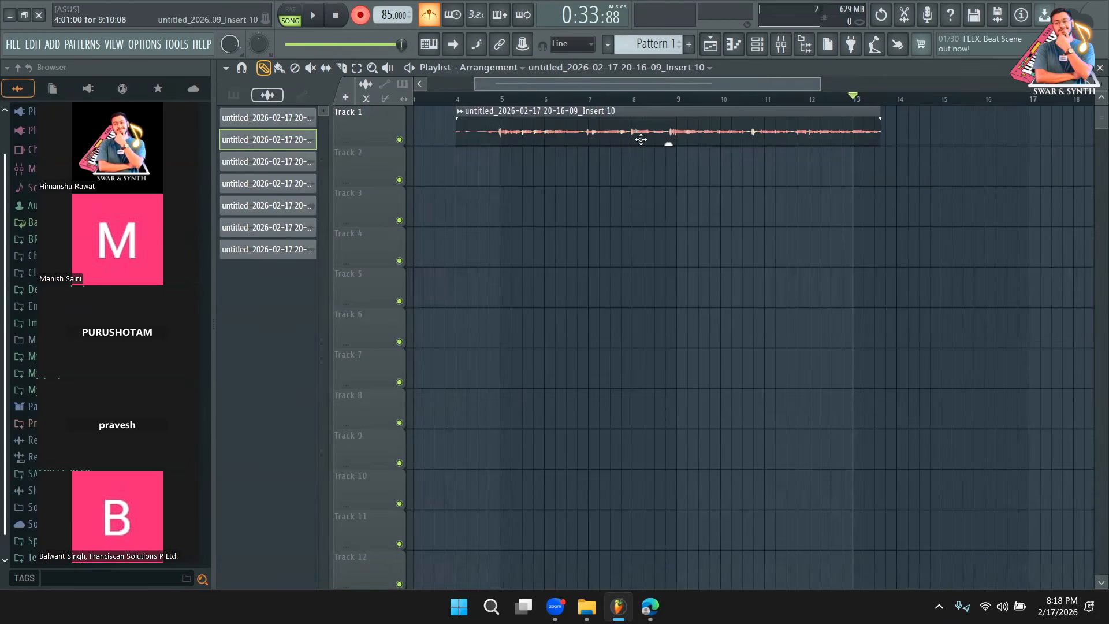
Open the Track 1 vocal clip in the Newtone pitch corrector and maximize the editor.
{"action": "double_click", "coordinate": [594, 138]}
{"action": "left_click_drag", "start_coordinate": [564, 250], "coordinate": [573, 116]}
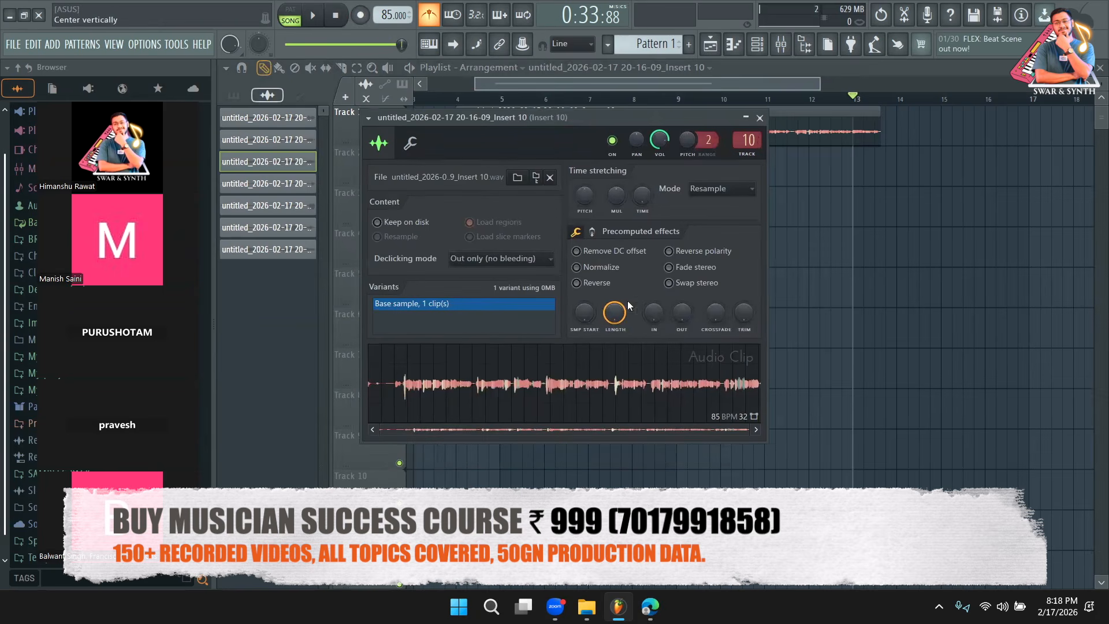
{"action": "right_click", "coordinate": [521, 381]}
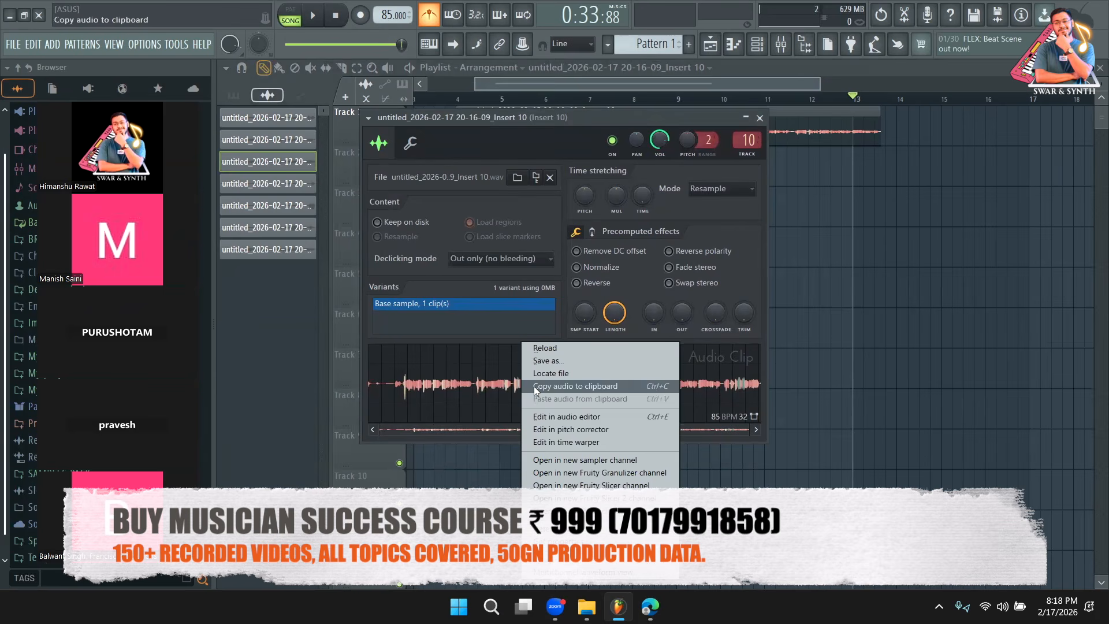
{"action": "left_click", "coordinate": [566, 430]}
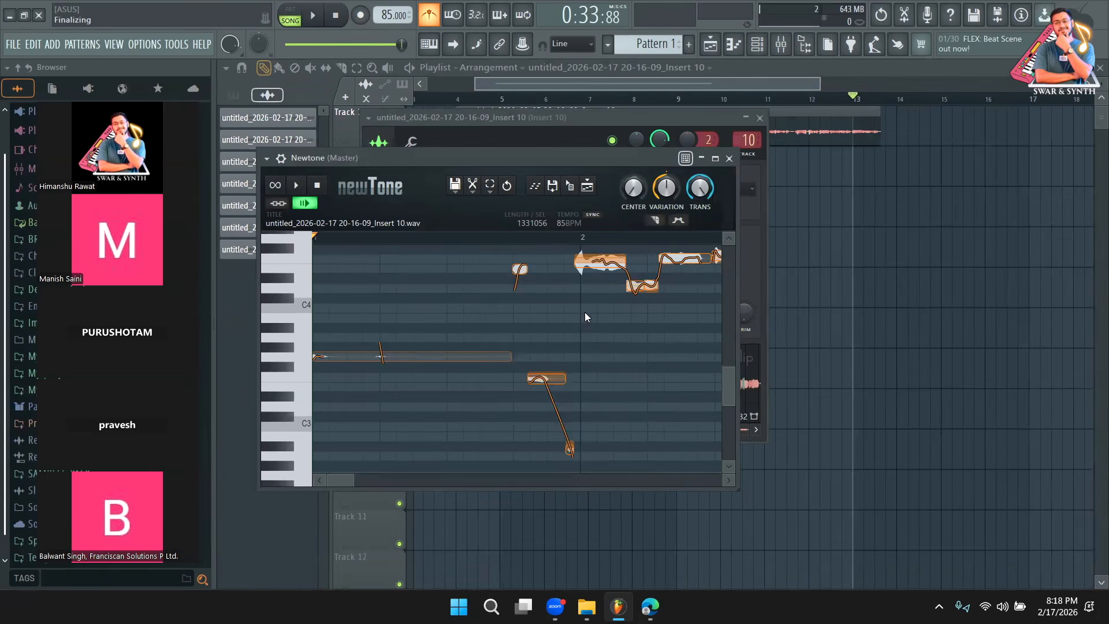
{"action": "left_click", "coordinate": [716, 159]}
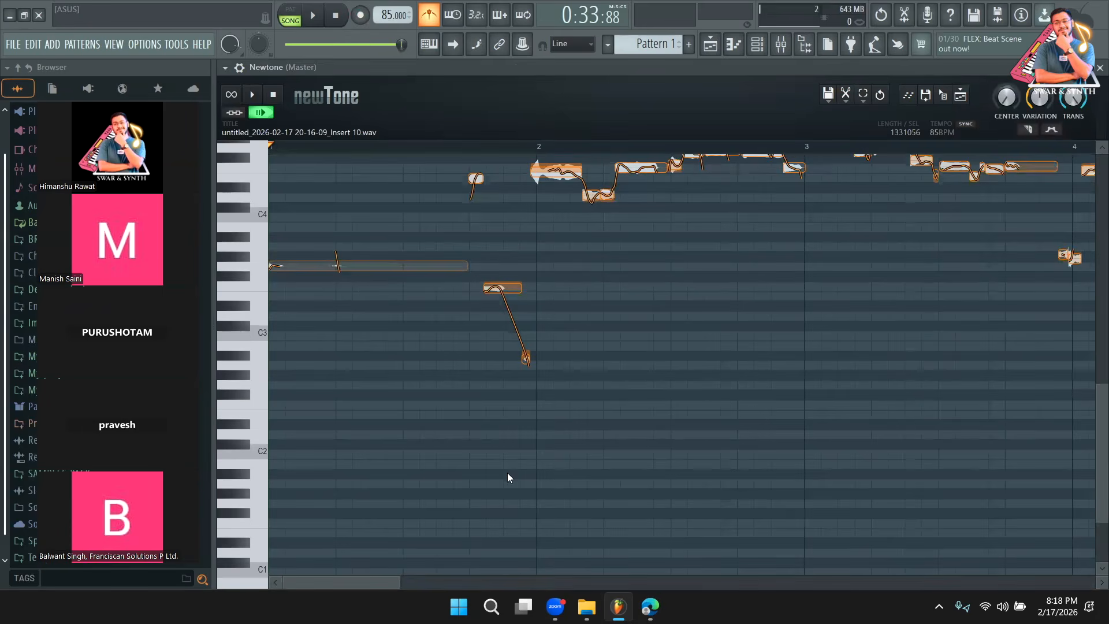
Play back the detected vocal notes in Newtone from the start of the take, and stop the playback.
{"action": "scroll", "coordinate": [753, 410], "scroll_direction": "up", "scroll_amount": 4}
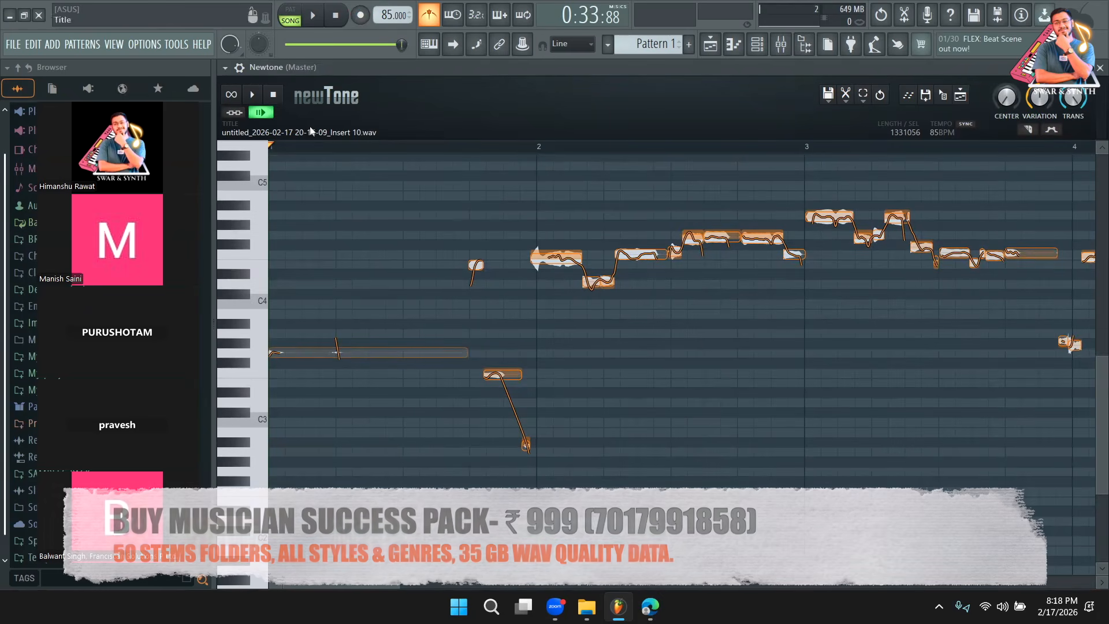
{"action": "left_click", "coordinate": [252, 94]}
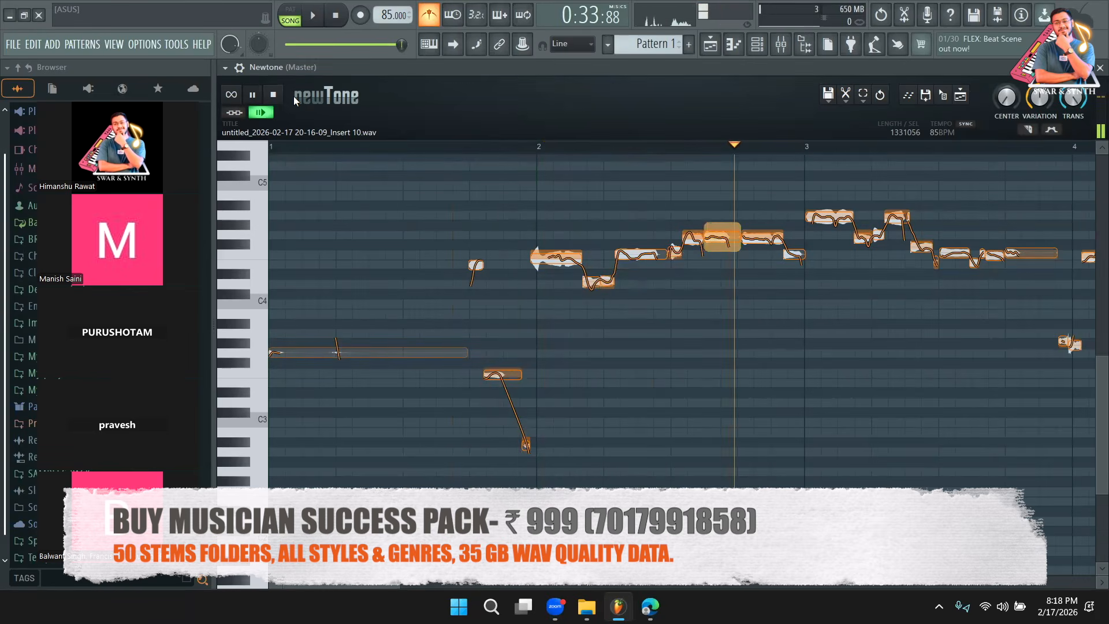
{"action": "left_click", "coordinate": [274, 95]}
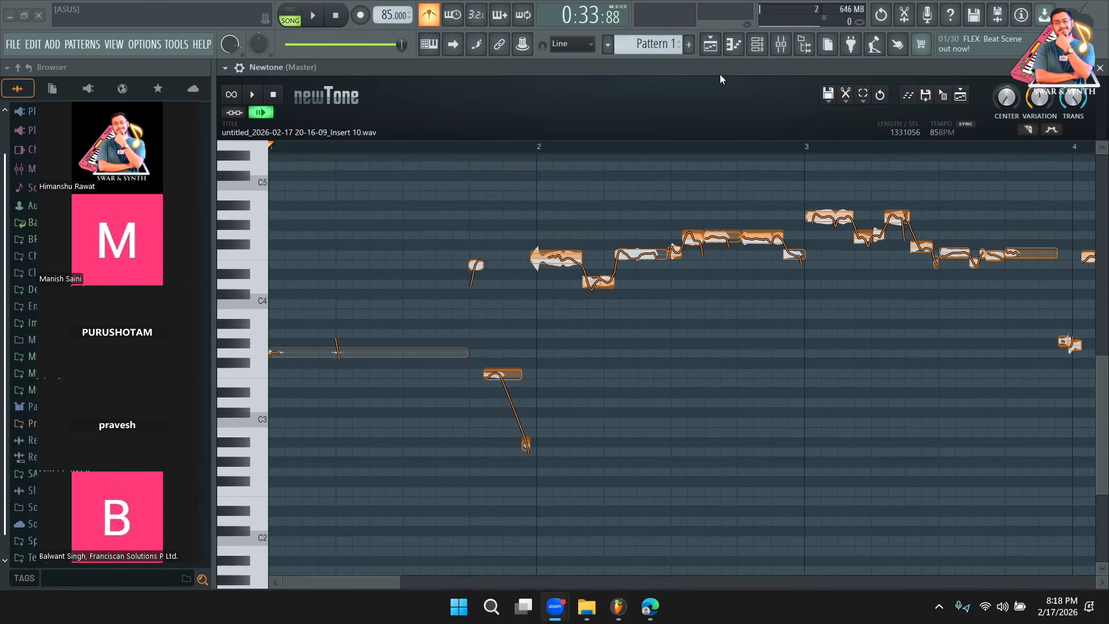
Go back through the playlist to the mixer and reopen Newtone from the Master track's effect slot.
{"action": "left_click", "coordinate": [711, 44]}
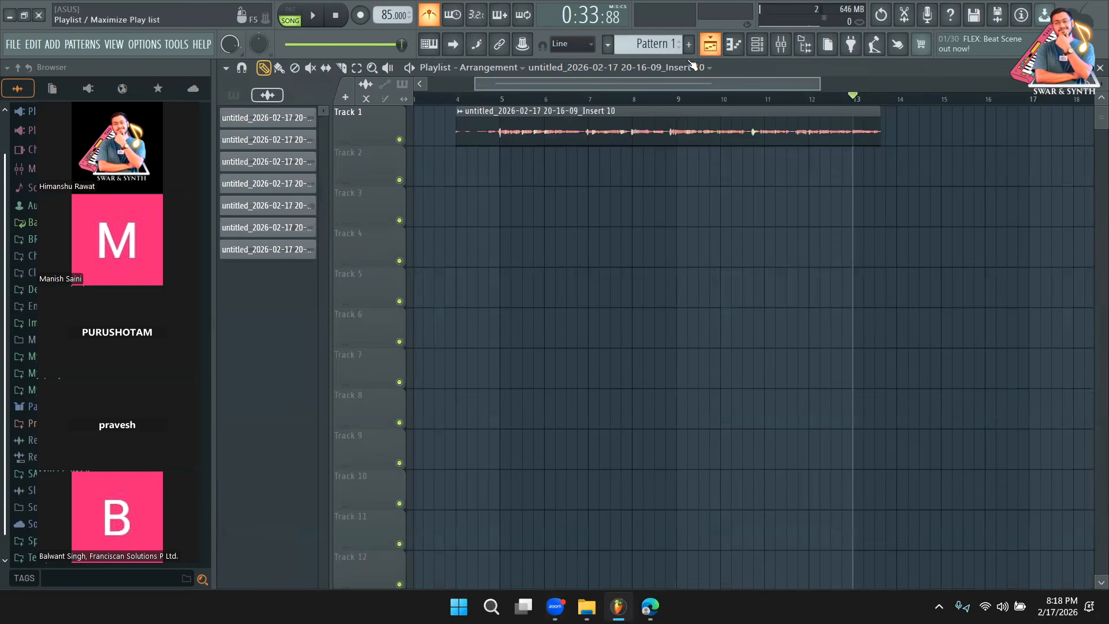
{"action": "key", "text": "F9"}
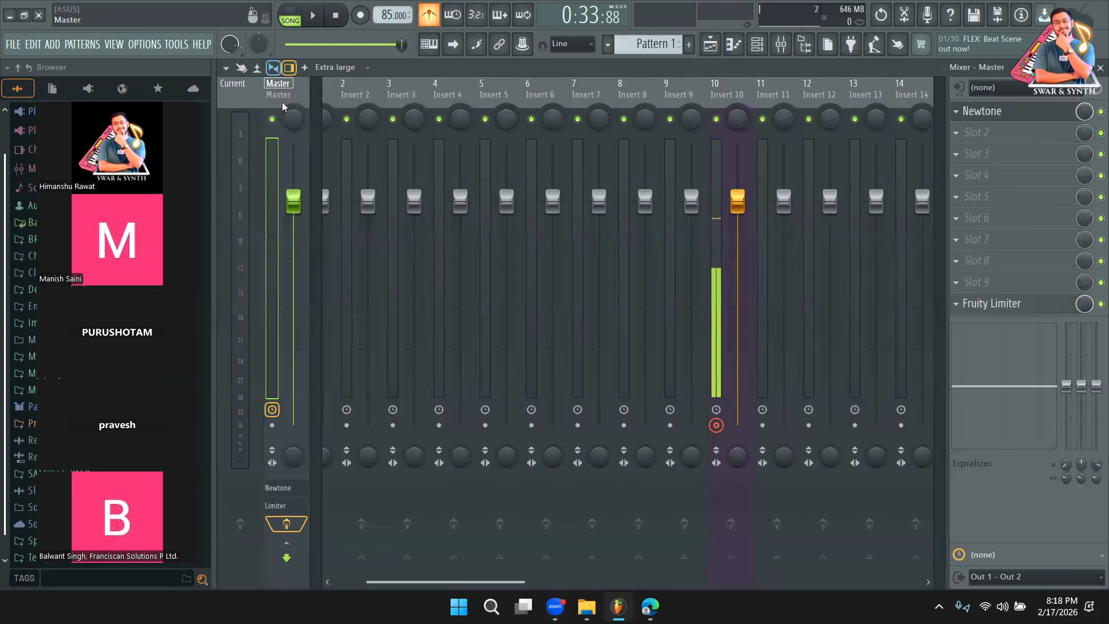
{"action": "left_click", "coordinate": [971, 111]}
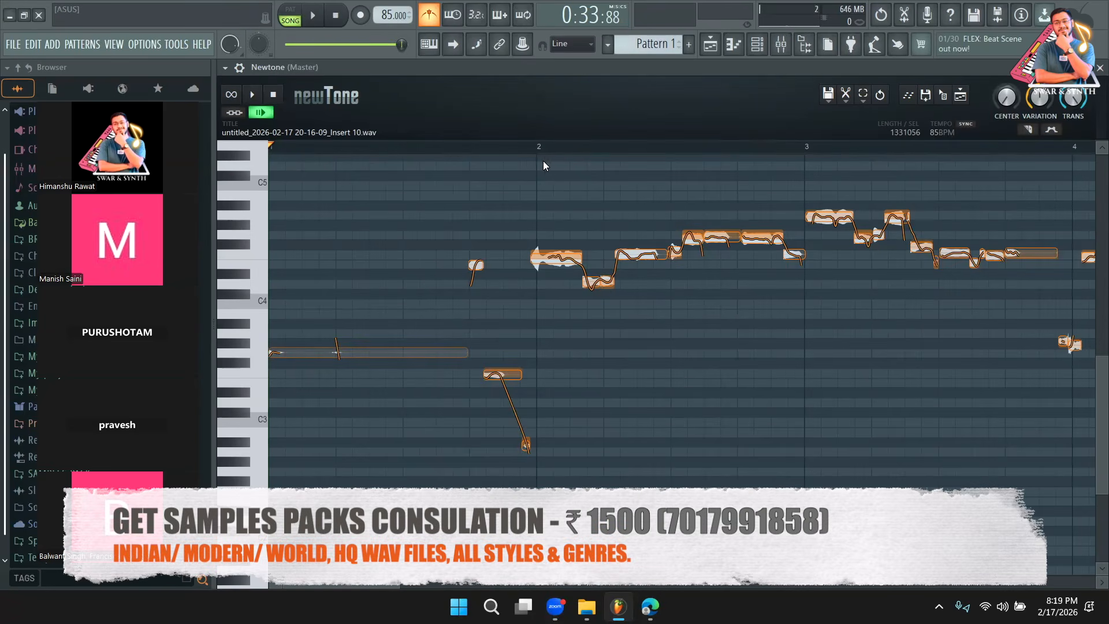
Return Newtone's play position to the start and inspect the major and minor scales offered for note snapping.
{"action": "left_click", "coordinate": [475, 146]}
{"action": "left_click_drag", "start_coordinate": [480, 143], "coordinate": [269, 164]}
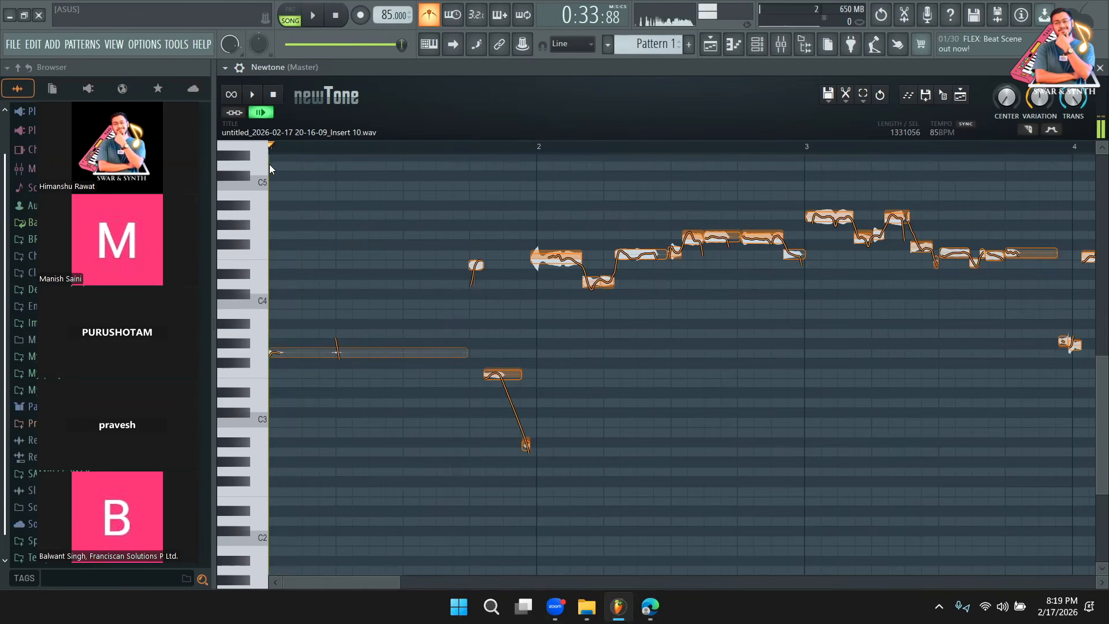
{"action": "left_click", "coordinate": [846, 102]}
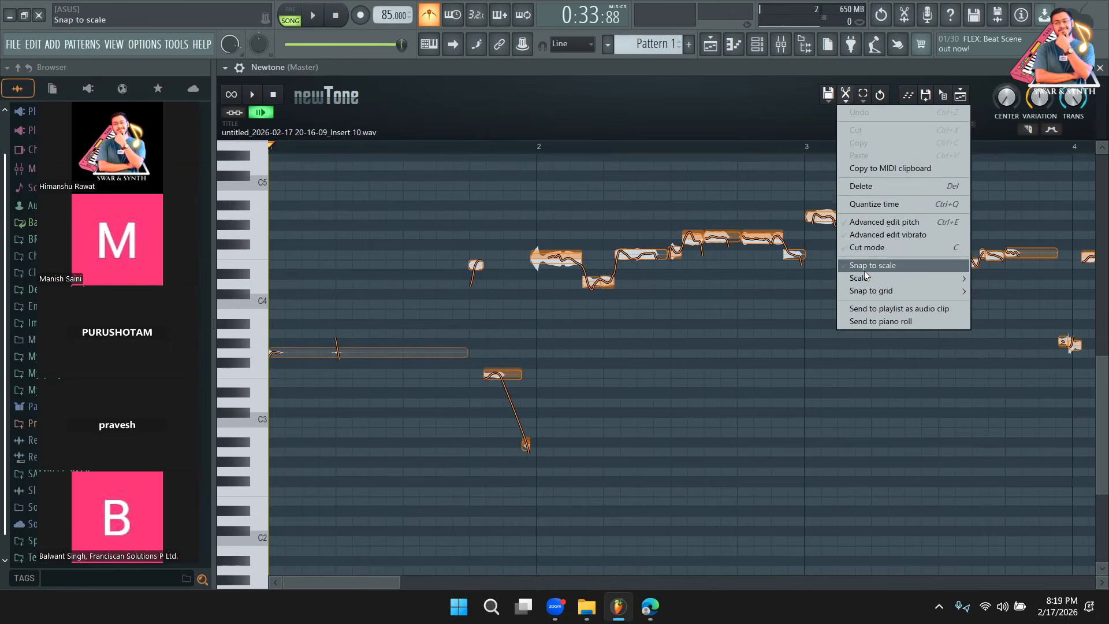
{"action": "mouse_move", "coordinate": [949, 276]}
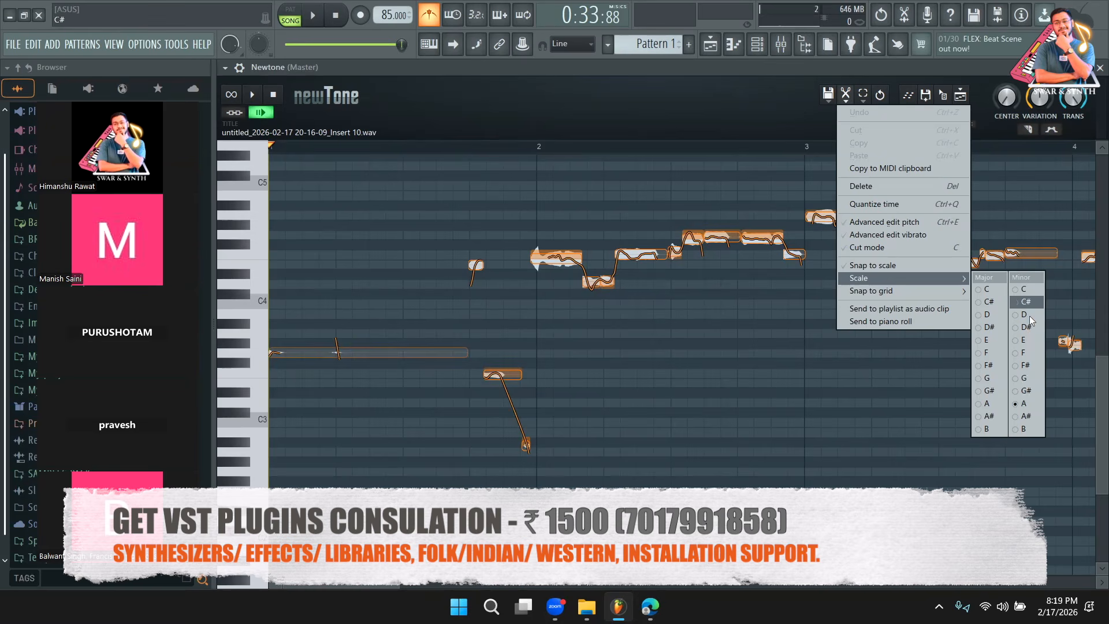
{"action": "left_click", "coordinate": [1038, 284]}
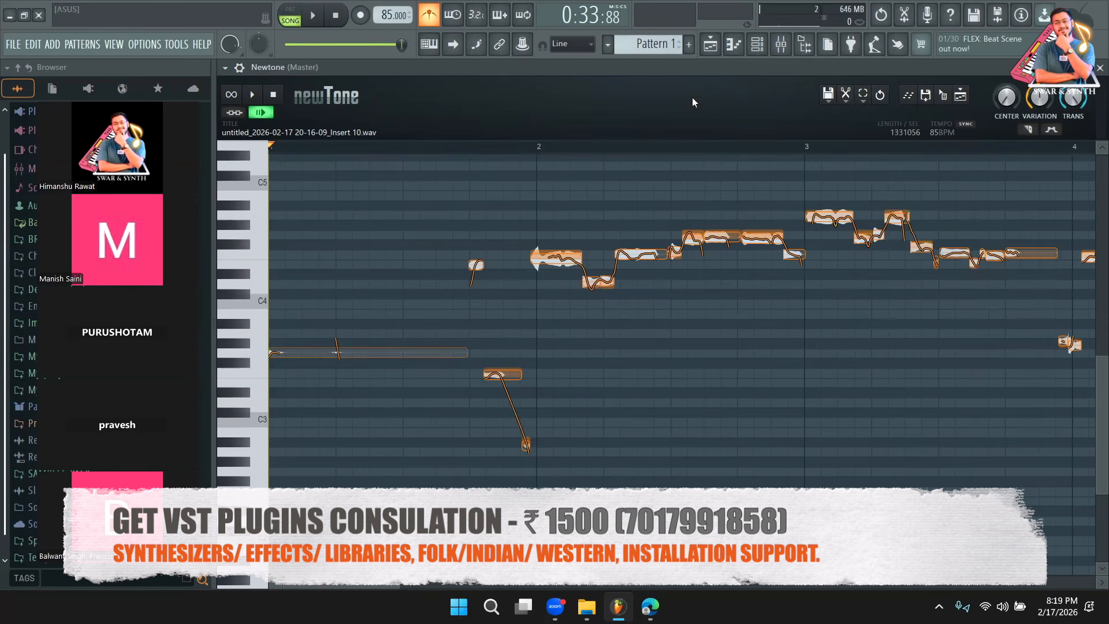
Add an FL Keys instrument channel to the channel rack and switch the rack out of step-sequencer view.
{"action": "left_click", "coordinate": [710, 52]}
{"action": "left_click", "coordinate": [758, 46]}
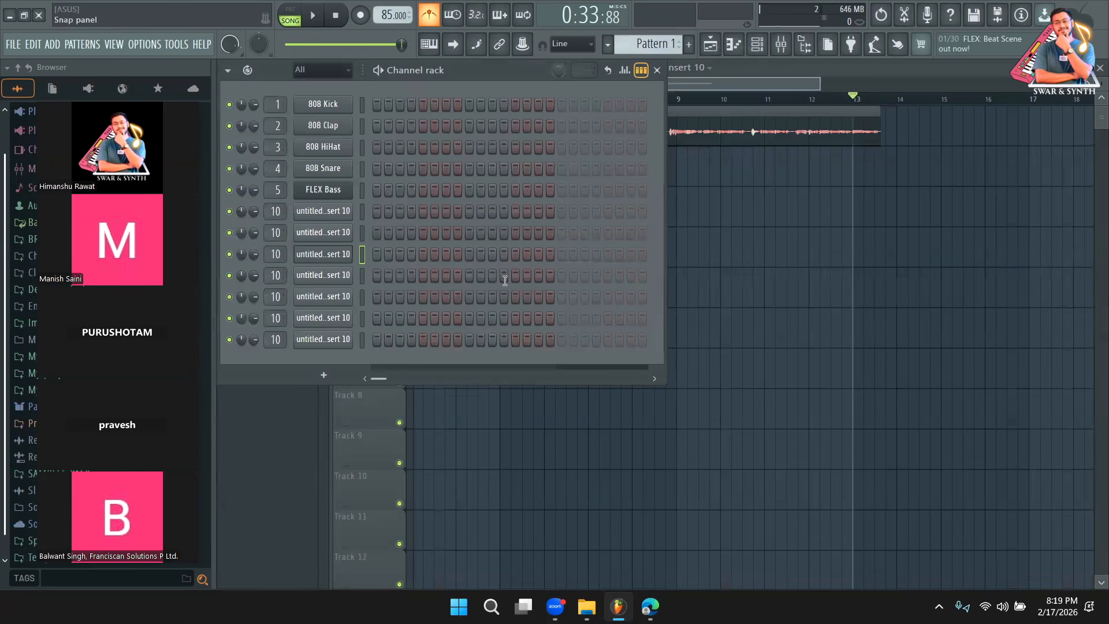
{"action": "left_click", "coordinate": [741, 183]}
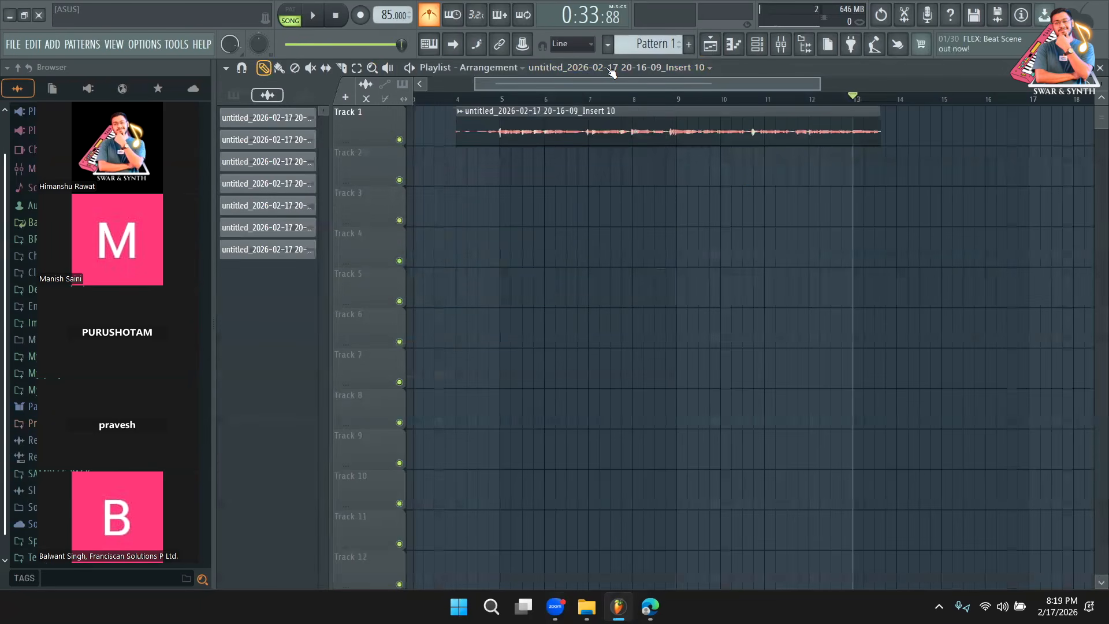
{"action": "key", "text": "F6"}
{"action": "left_click", "coordinate": [321, 375]}
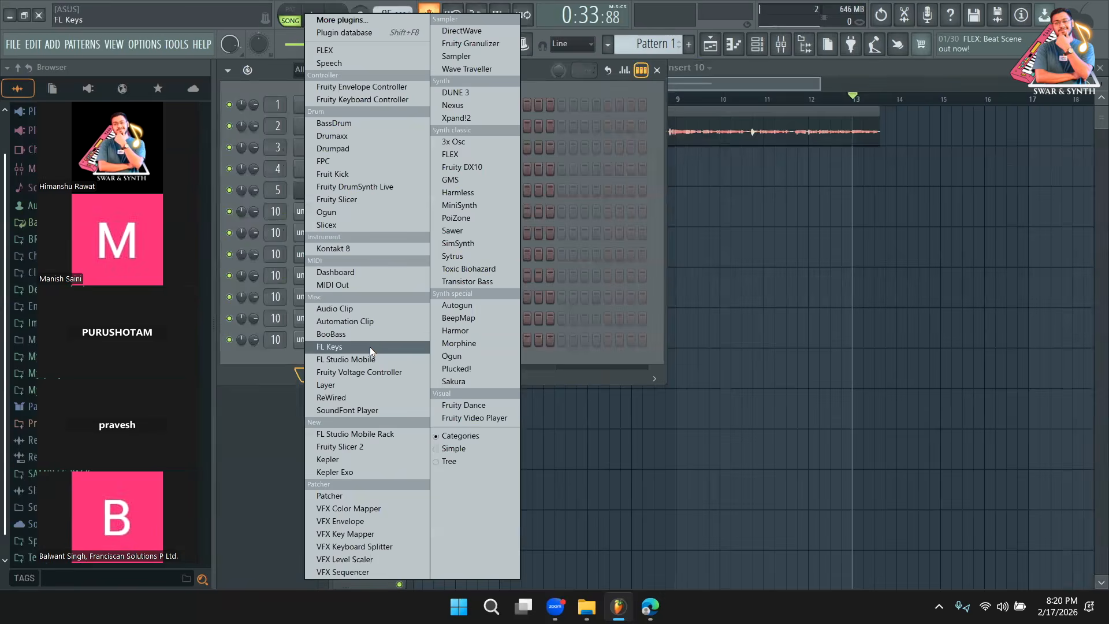
{"action": "left_click", "coordinate": [370, 347]}
{"action": "left_click", "coordinate": [641, 70]}
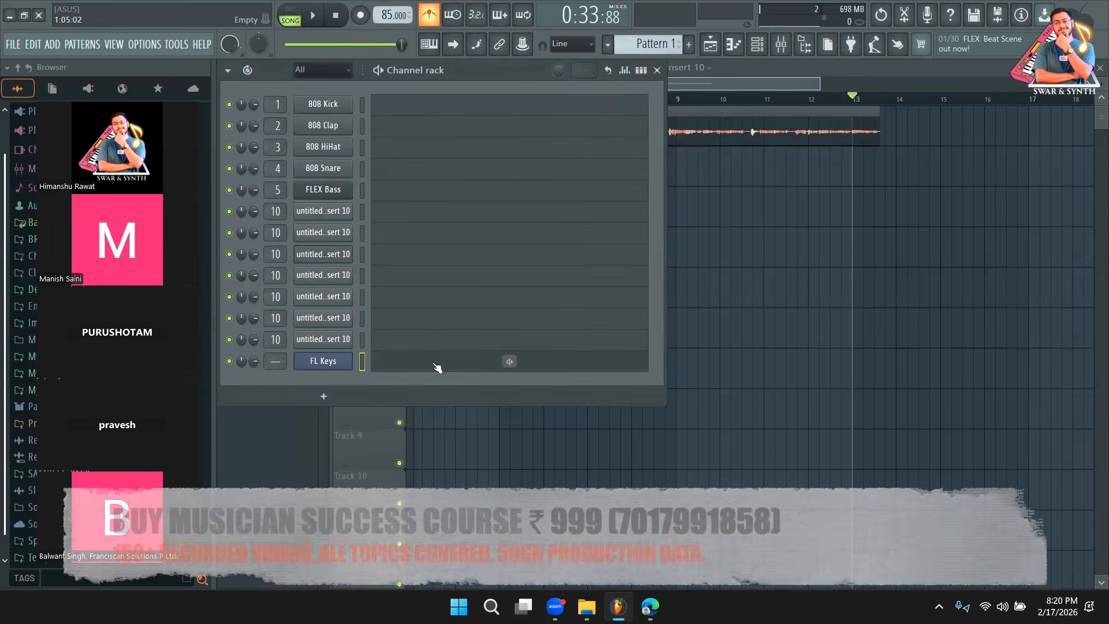
Stamp a one-bar A minor chord (A4, C5, E5) in bar 1 of the FL Keys piano roll.
{"action": "left_click", "coordinate": [437, 368]}
{"action": "left_click", "coordinate": [287, 68]}
{"action": "left_click", "coordinate": [321, 184]}
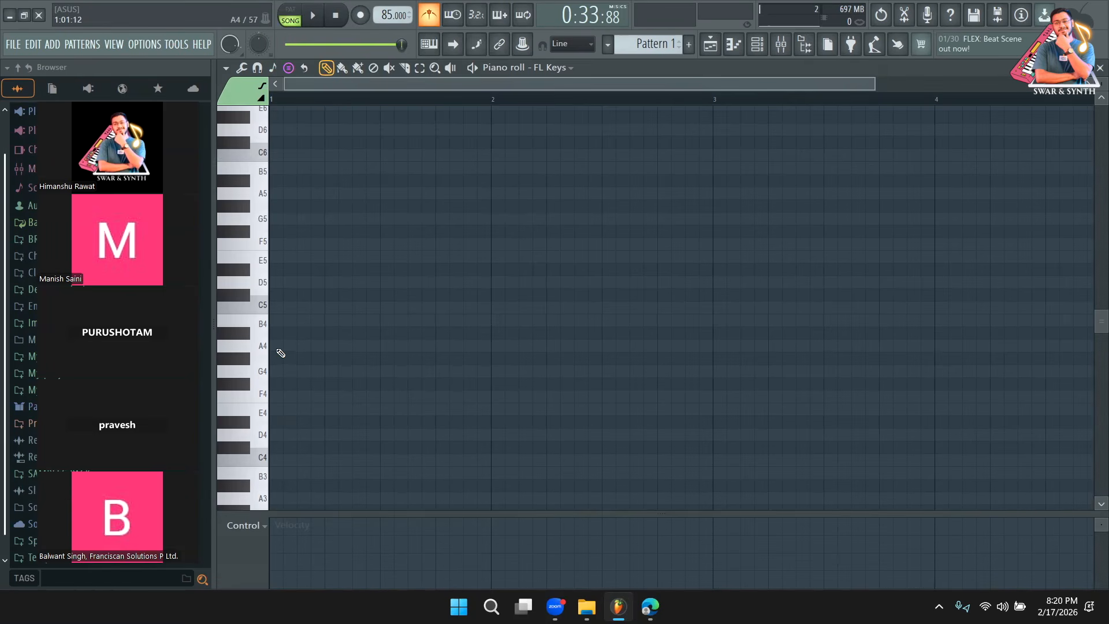
{"action": "left_click_drag", "start_coordinate": [279, 349], "coordinate": [484, 358]}
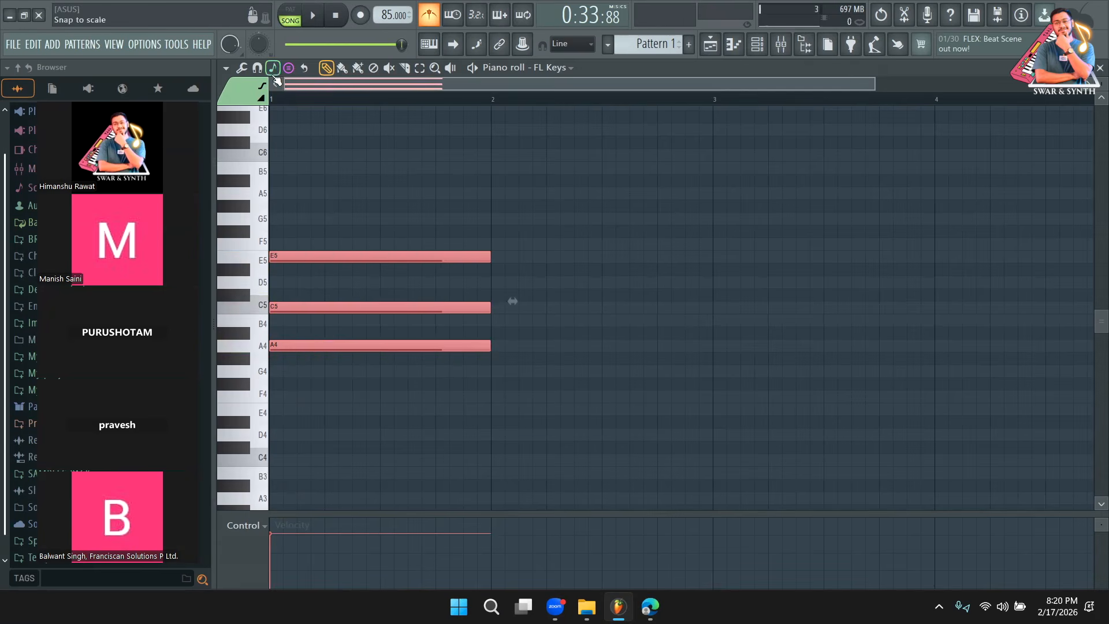
Set the piano roll's snap scale to Minor Natural (Aeolian) with root note A.
{"action": "left_click", "coordinate": [273, 69]}
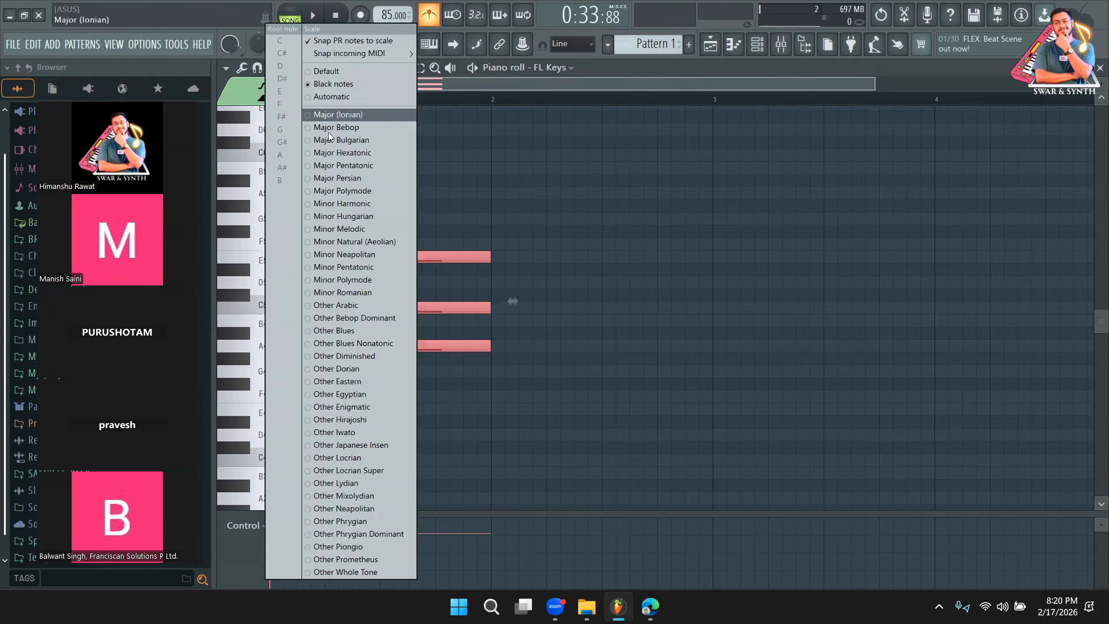
{"action": "left_click", "coordinate": [359, 242]}
{"action": "left_click", "coordinate": [276, 72]}
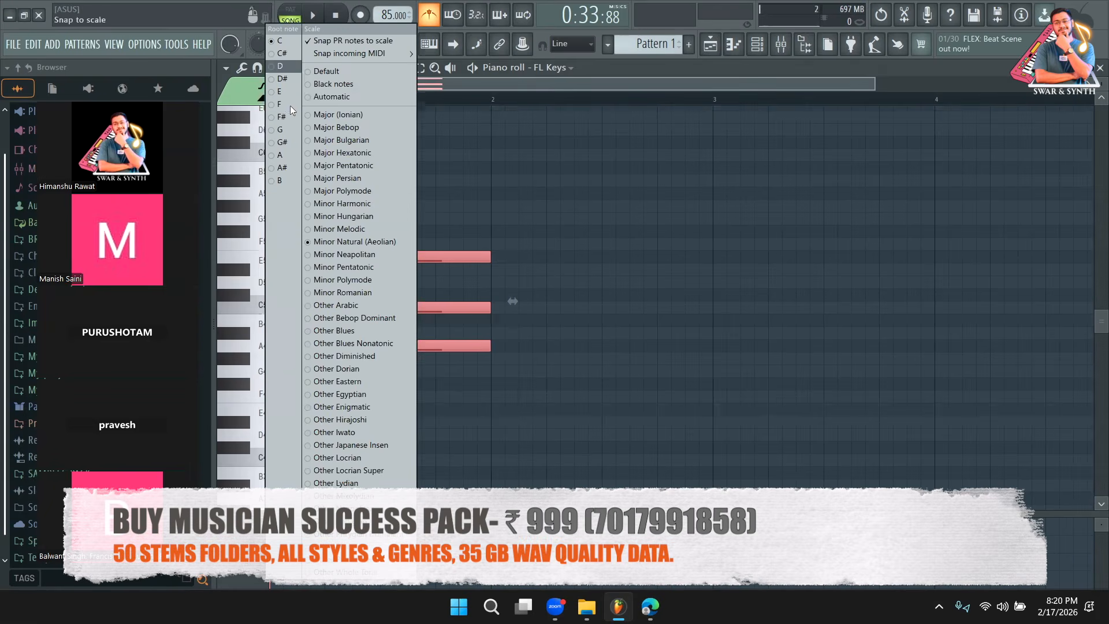
{"action": "left_click", "coordinate": [283, 154]}
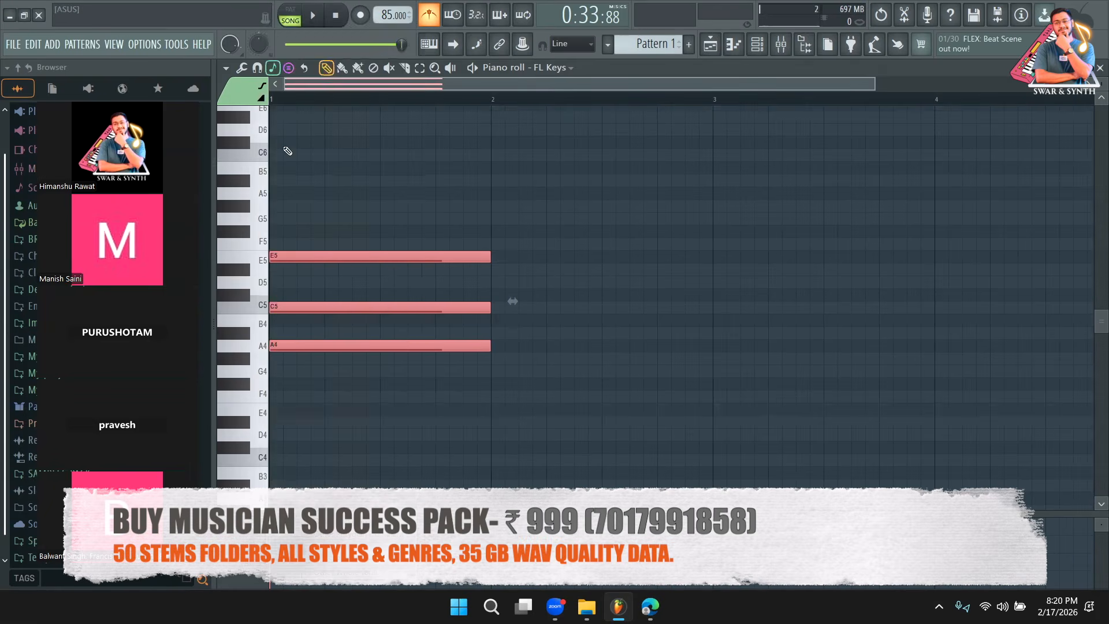
Add one-bar chords in bars 2 to 4 of the FL Keys pattern: G4-B4-D5, F4-A4-C5 and G4-B4-D5.
{"action": "left_click", "coordinate": [293, 71]}
{"action": "left_click", "coordinate": [313, 44]}
{"action": "left_click_drag", "start_coordinate": [296, 345], "coordinate": [949, 368]}
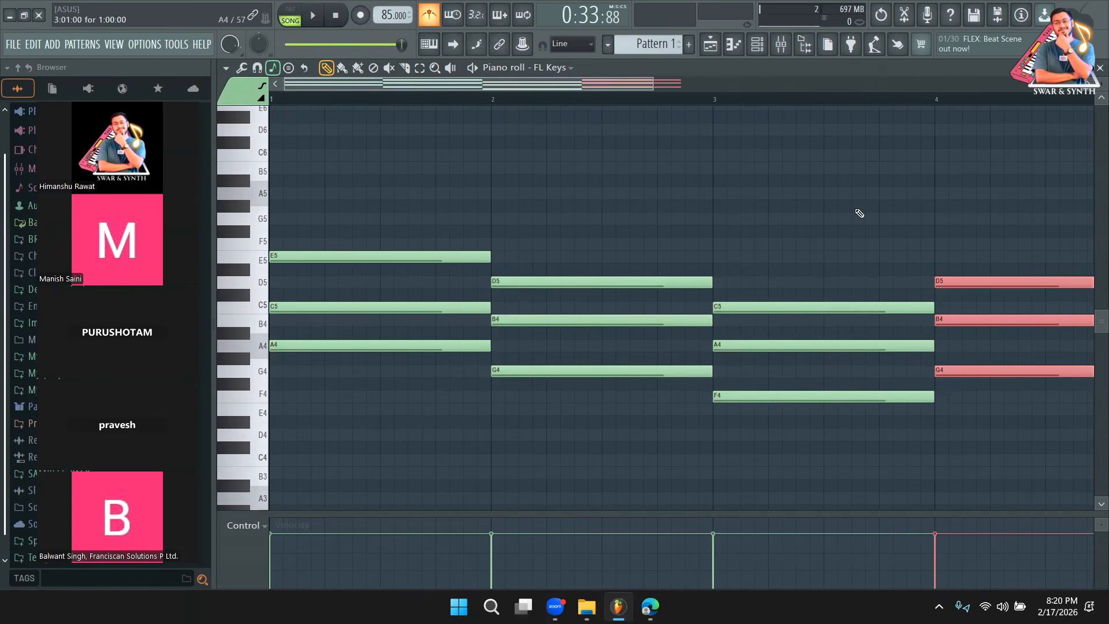
Place the Pattern 1 chord clip on Track 2 of the playlist, starting at bar 5.
{"action": "left_click", "coordinate": [710, 44]}
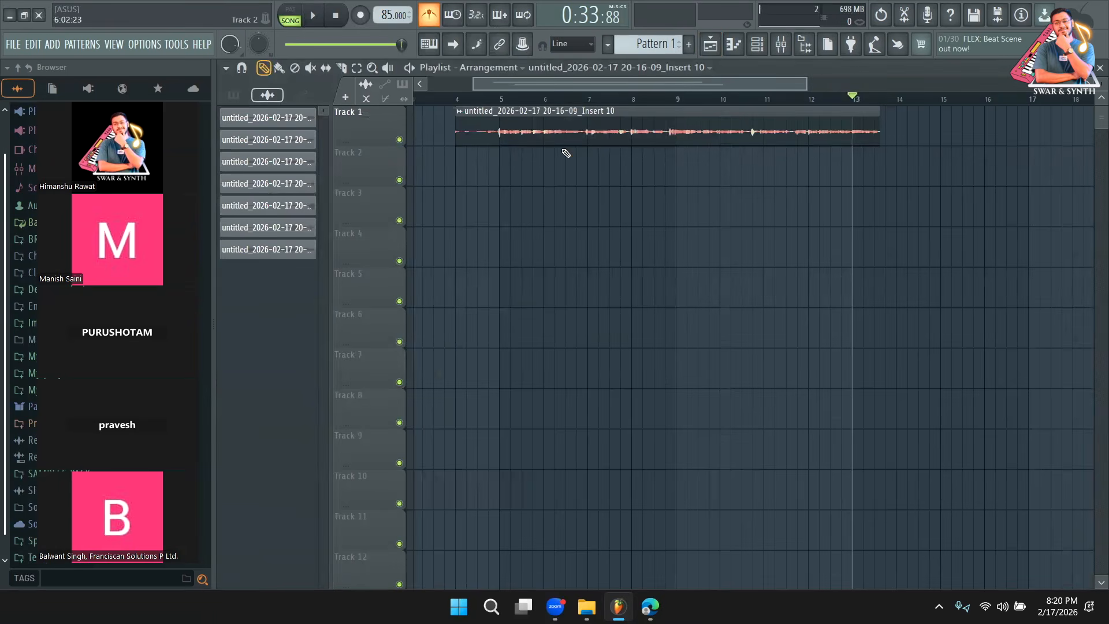
{"action": "left_click", "coordinate": [652, 45]}
{"action": "left_click_drag", "start_coordinate": [492, 163], "coordinate": [500, 163]}
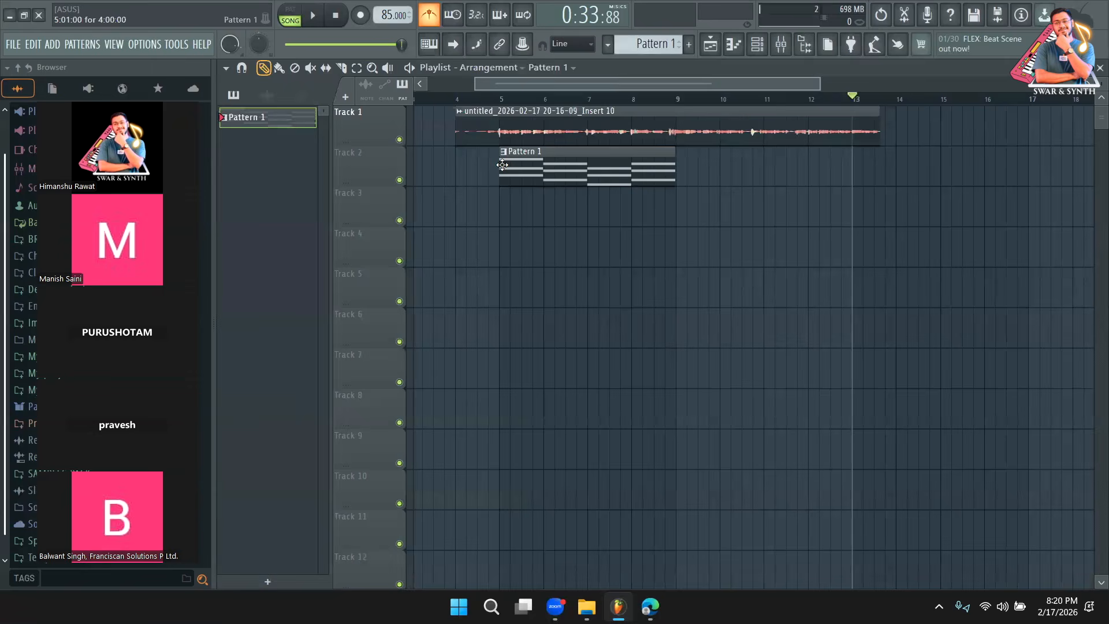
Play the vocal take together with the chord pattern from bar 5, and stop the playback.
{"action": "left_click", "coordinate": [500, 98]}
{"action": "key", "text": "space"}
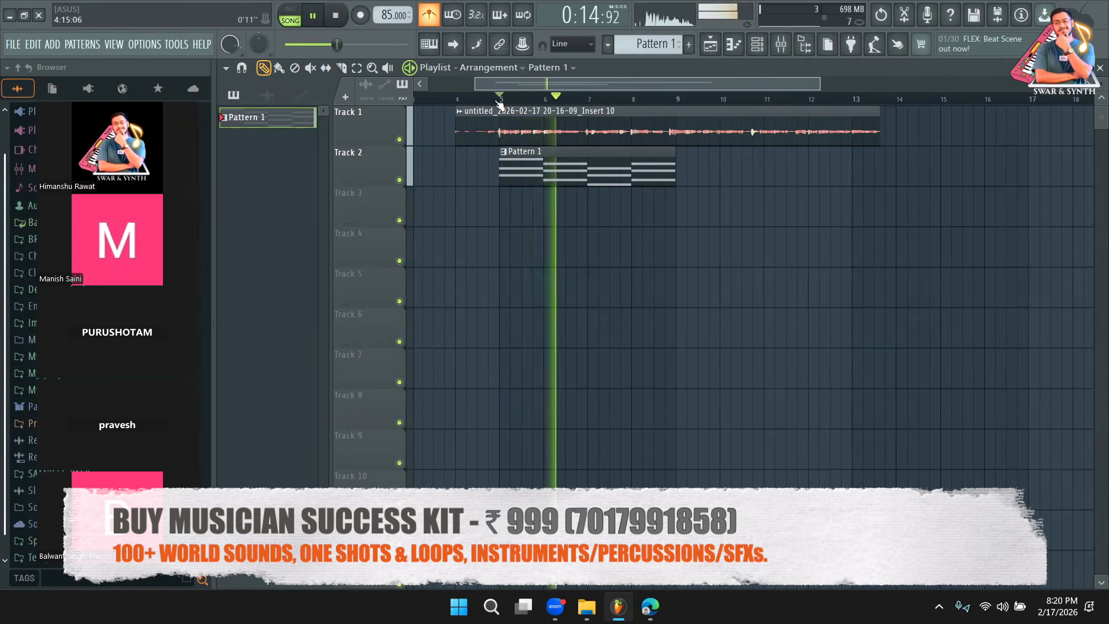
{"action": "key", "text": "space"}
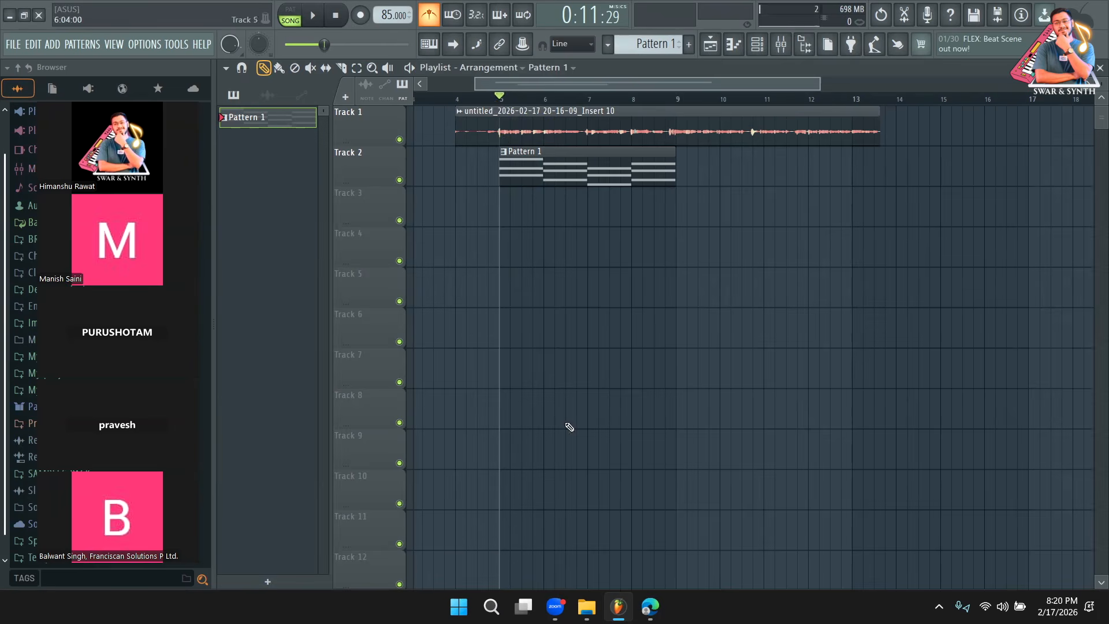
Switch to File Explorer and open the Circle of Fifths image from the Pictures folder.
{"action": "mouse_move", "coordinate": [586, 607]}
{"action": "left_click", "coordinate": [618, 563]}
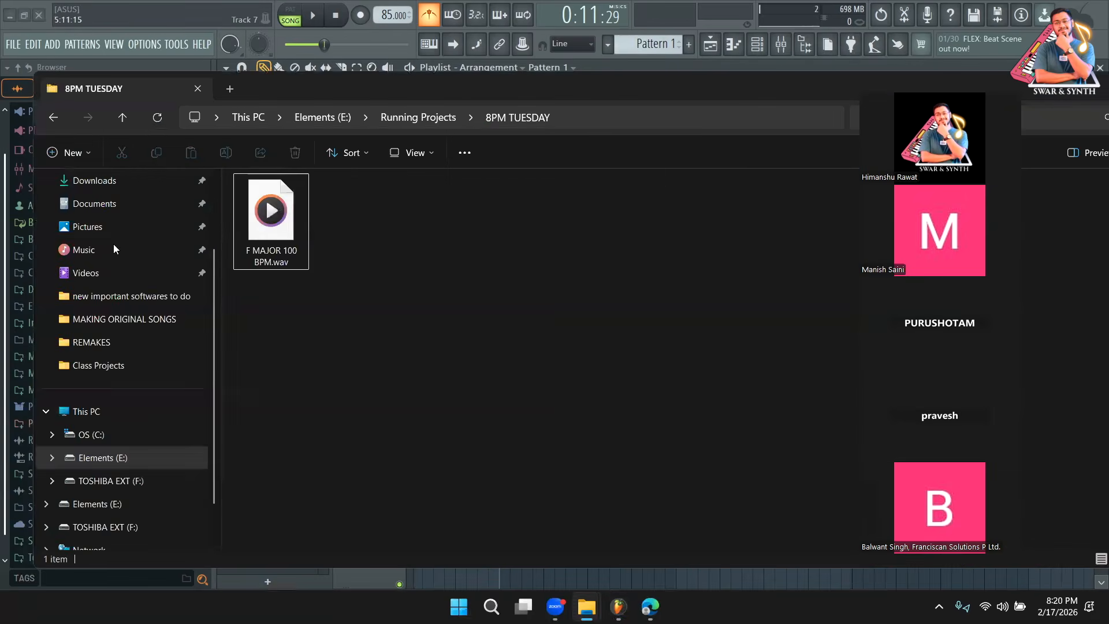
{"action": "left_click", "coordinate": [113, 244]}
{"action": "left_click", "coordinate": [110, 226]}
{"action": "left_click", "coordinate": [687, 242]}
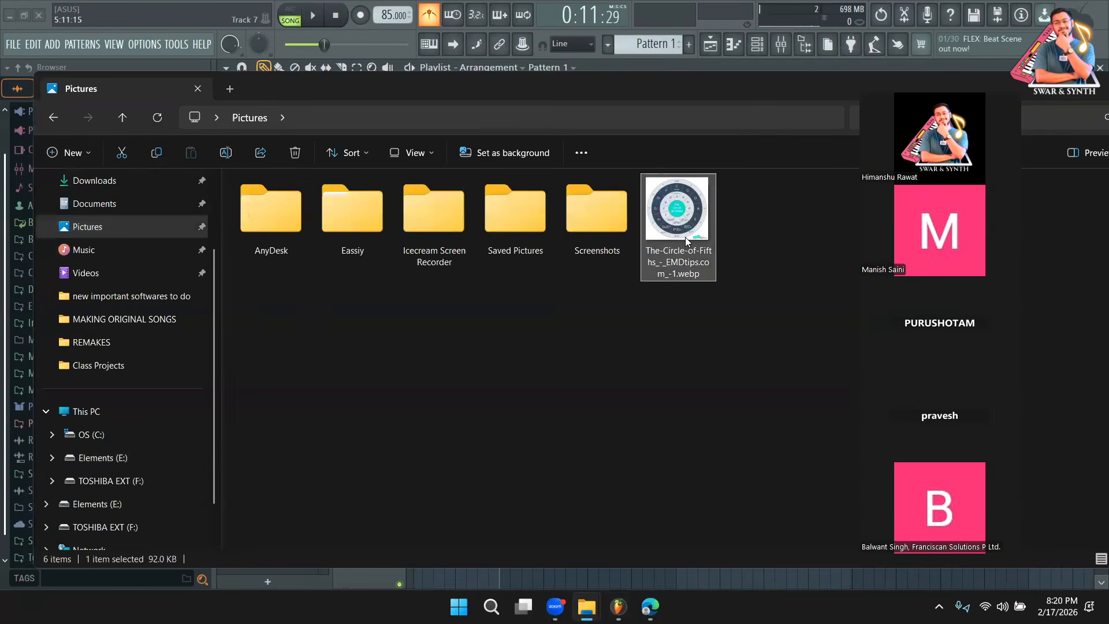
{"action": "double_click", "coordinate": [685, 237]}
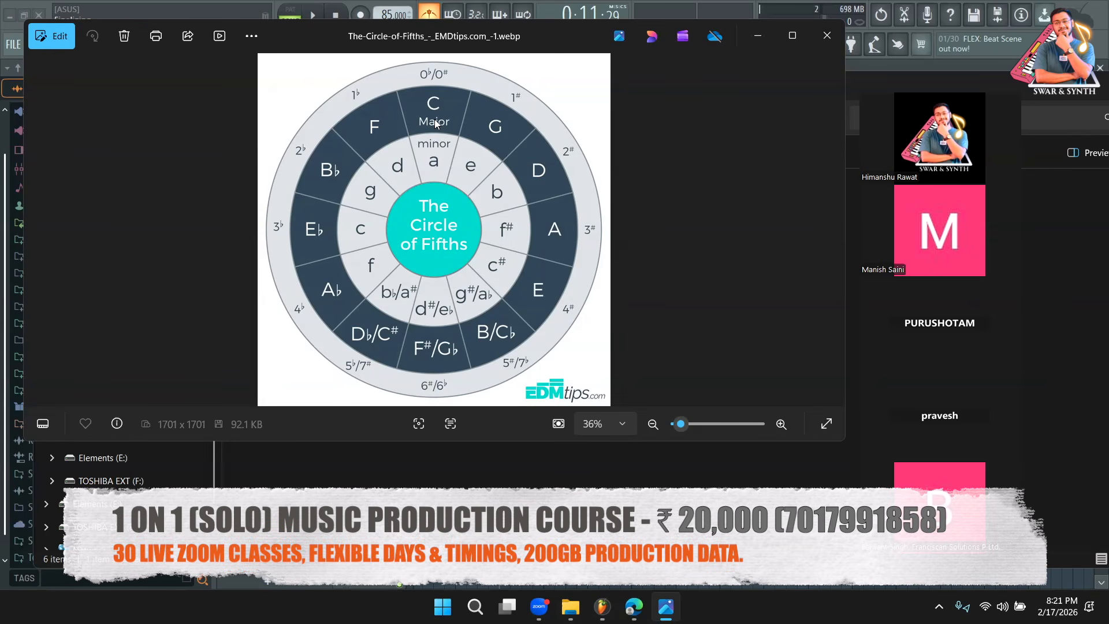
Return to the FL Studio playlist and replay the vocal and the Track 2 chords from bar 5.
{"action": "left_click", "coordinate": [945, 70]}
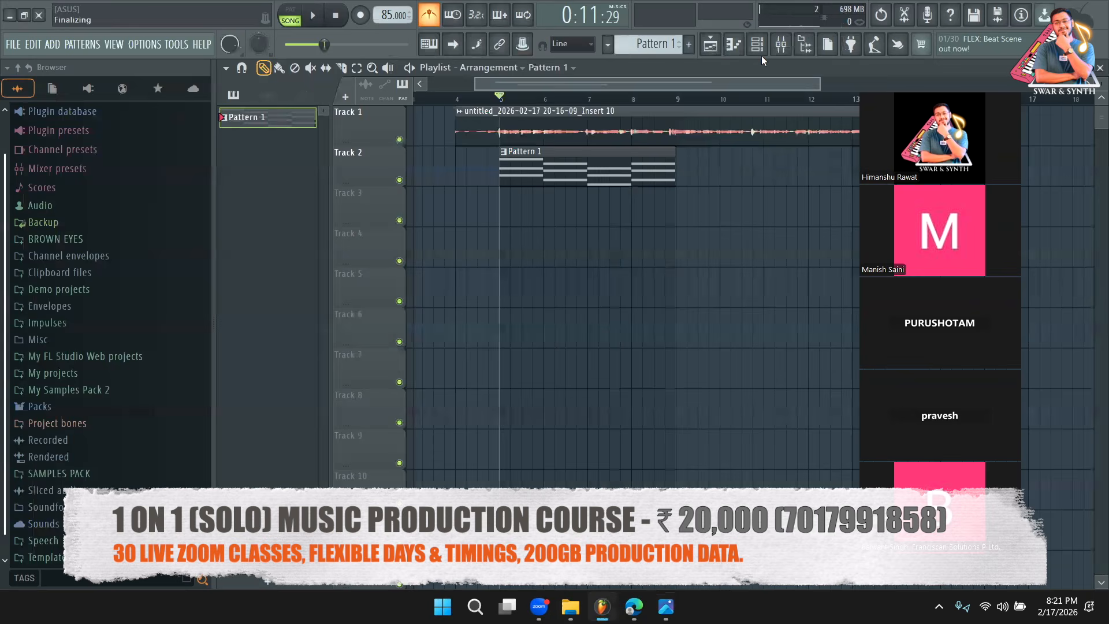
{"action": "double_click", "coordinate": [526, 170]}
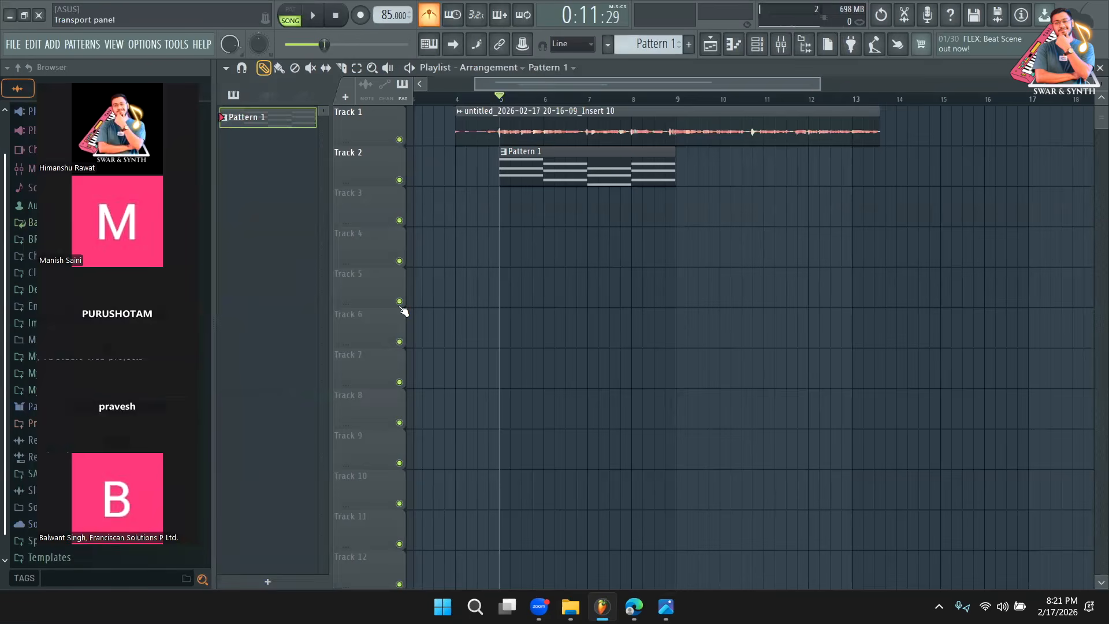
{"action": "left_click_drag", "start_coordinate": [821, 85], "coordinate": [749, 85]}
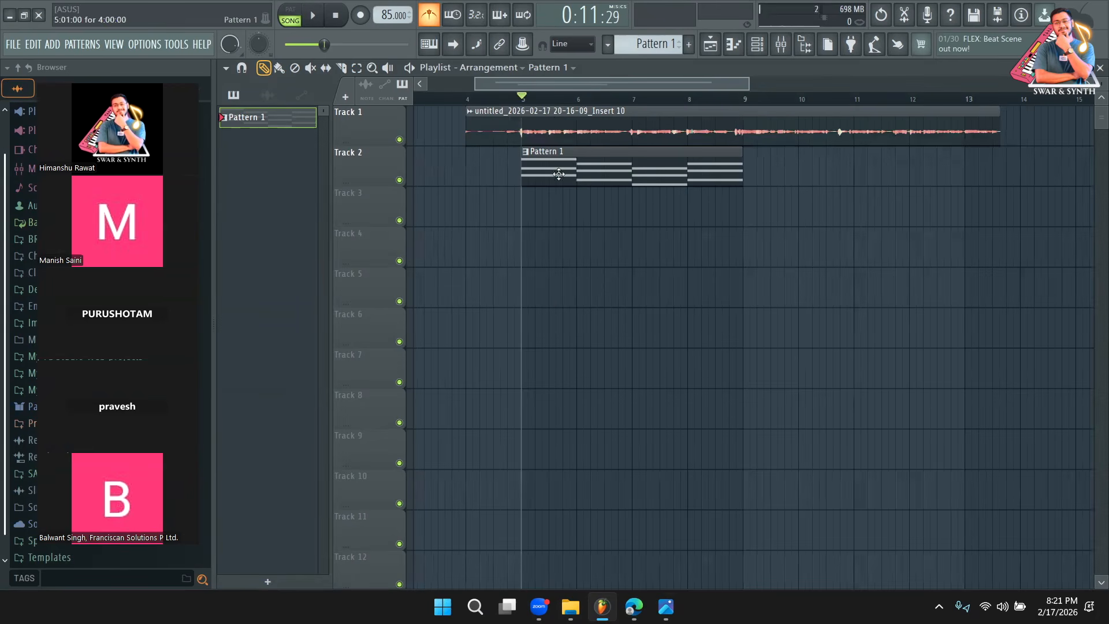
{"action": "key", "text": "space"}
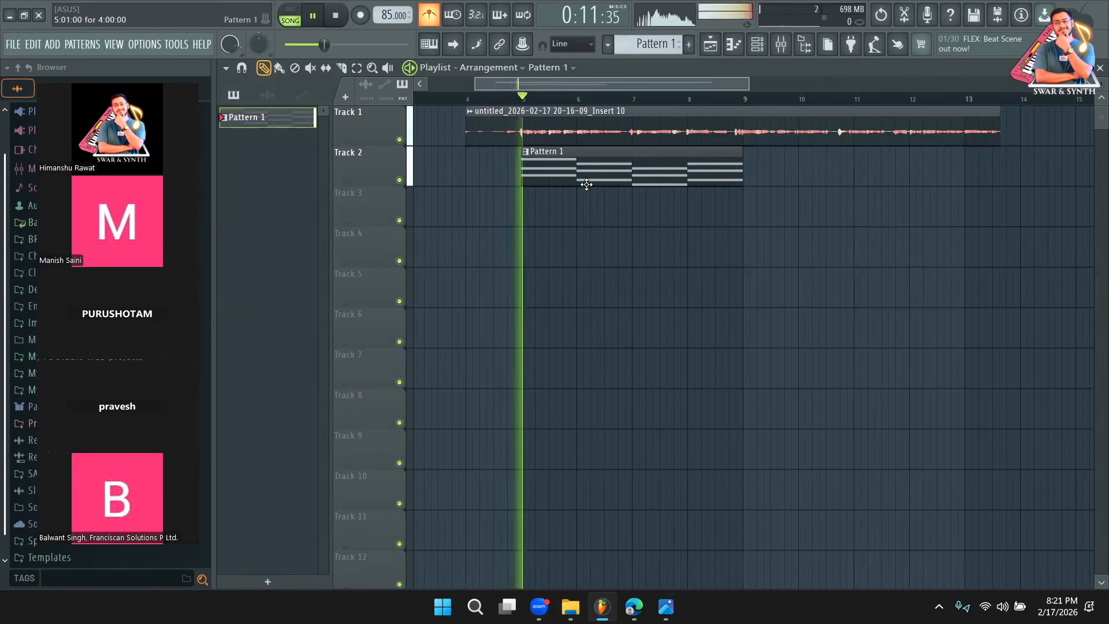
Turn off the metronome, stop the playback, and mute the vocal on Track 1.
{"action": "left_click", "coordinate": [431, 17]}
{"action": "key", "text": "space"}
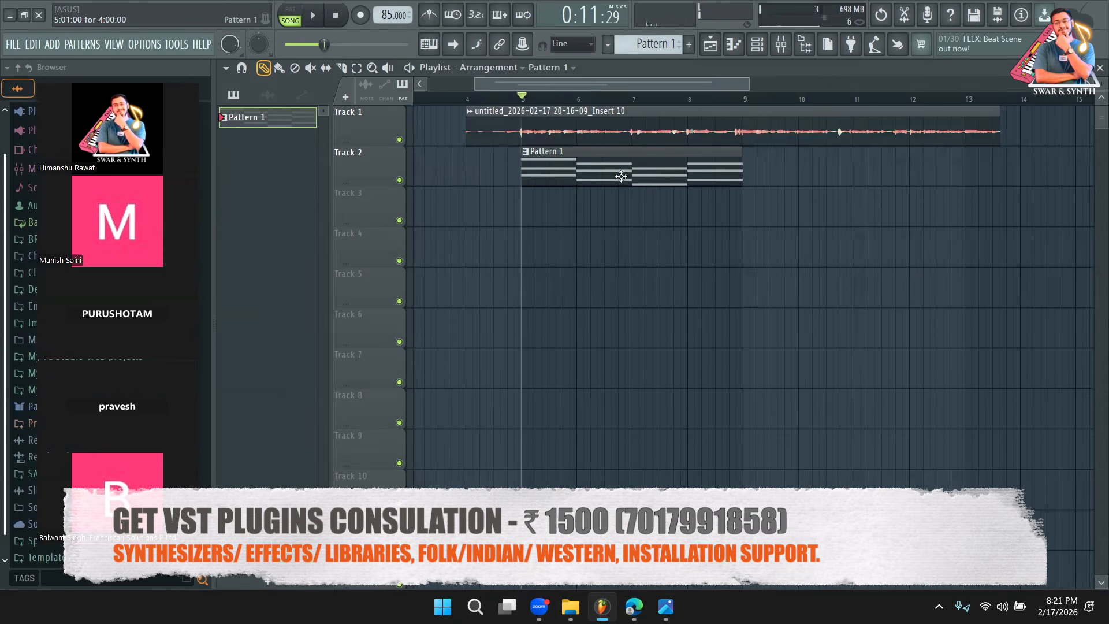
{"action": "double_click", "coordinate": [599, 179]}
{"action": "left_click_drag", "start_coordinate": [449, 97], "coordinate": [271, 100]}
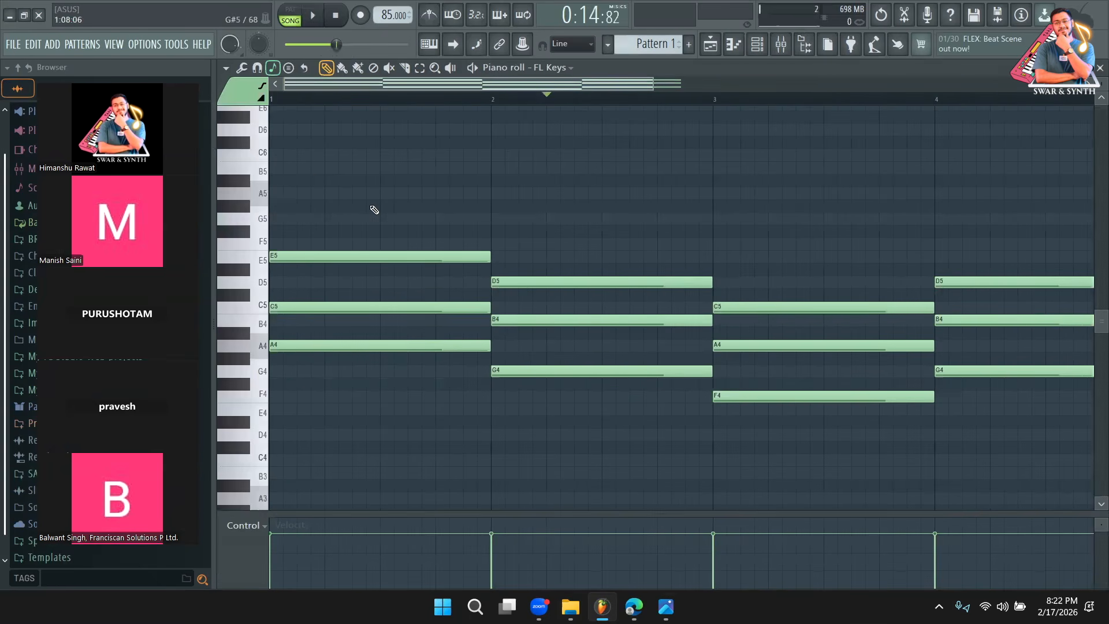
{"action": "left_click", "coordinate": [711, 44]}
{"action": "left_click", "coordinate": [399, 139]}
Delete all the old chord notes from Pattern 1's FL Keys piano roll.
{"action": "double_click", "coordinate": [611, 161]}
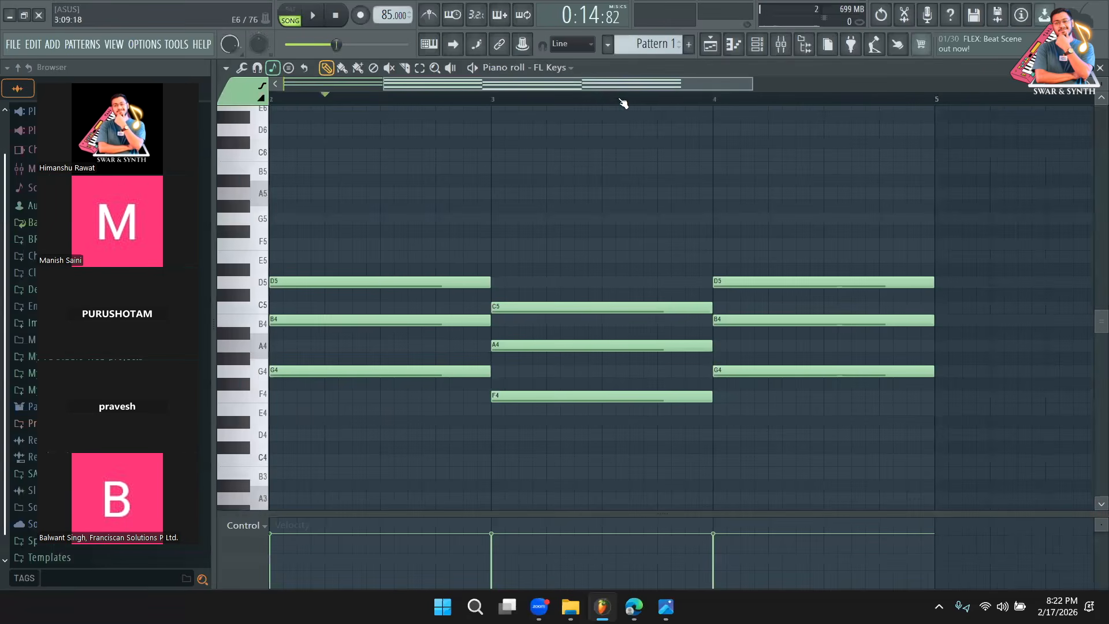
{"action": "left_click_drag", "start_coordinate": [524, 86], "coordinate": [413, 87]}
{"action": "right_click", "coordinate": [400, 255]}
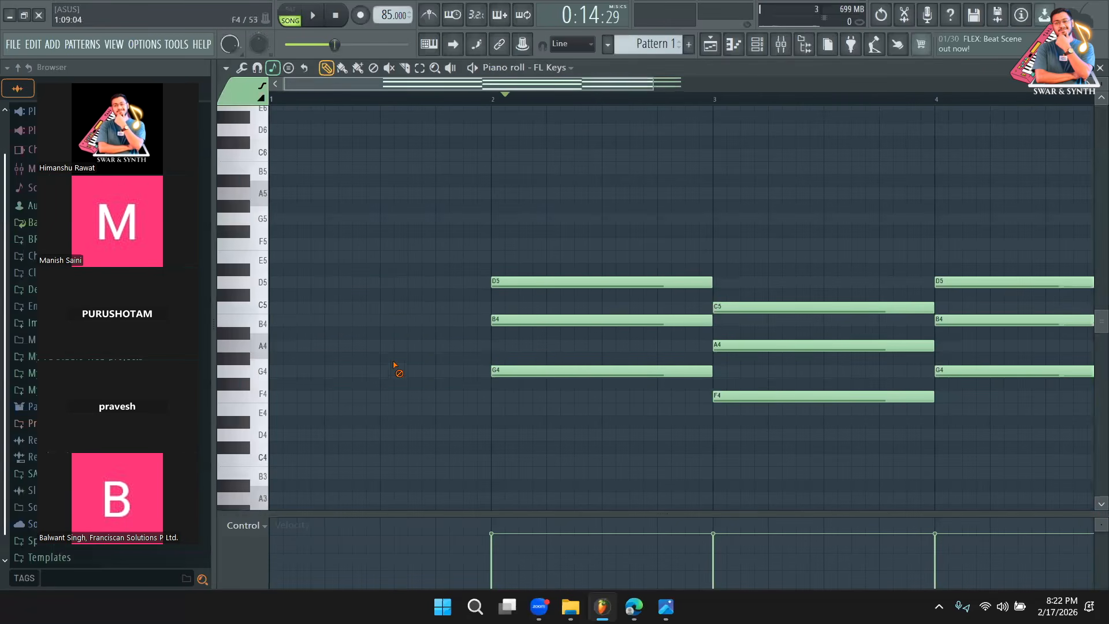
{"action": "right_click", "coordinate": [982, 282]}
{"action": "right_click", "coordinate": [832, 396]}
{"action": "right_click", "coordinate": [618, 371]}
Stamp a one-bar G major chord (G4, B4, D5) at bar 1 of the empty piano roll.
{"action": "left_click", "coordinate": [275, 67]}
{"action": "left_click", "coordinate": [287, 68]}
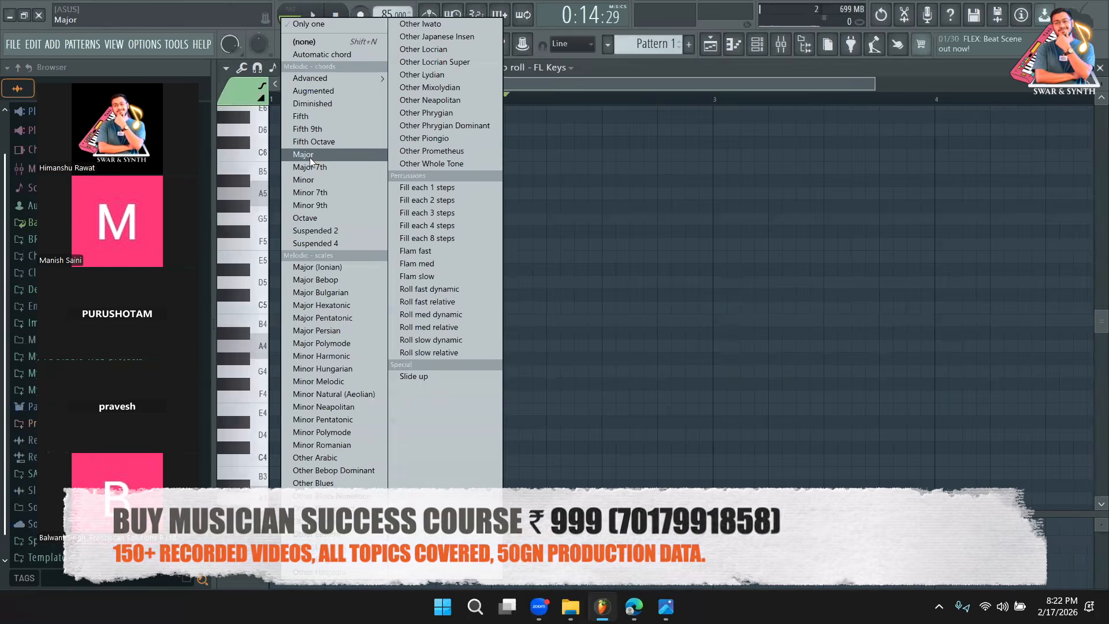
{"action": "left_click", "coordinate": [310, 157]}
{"action": "left_click", "coordinate": [290, 373]}
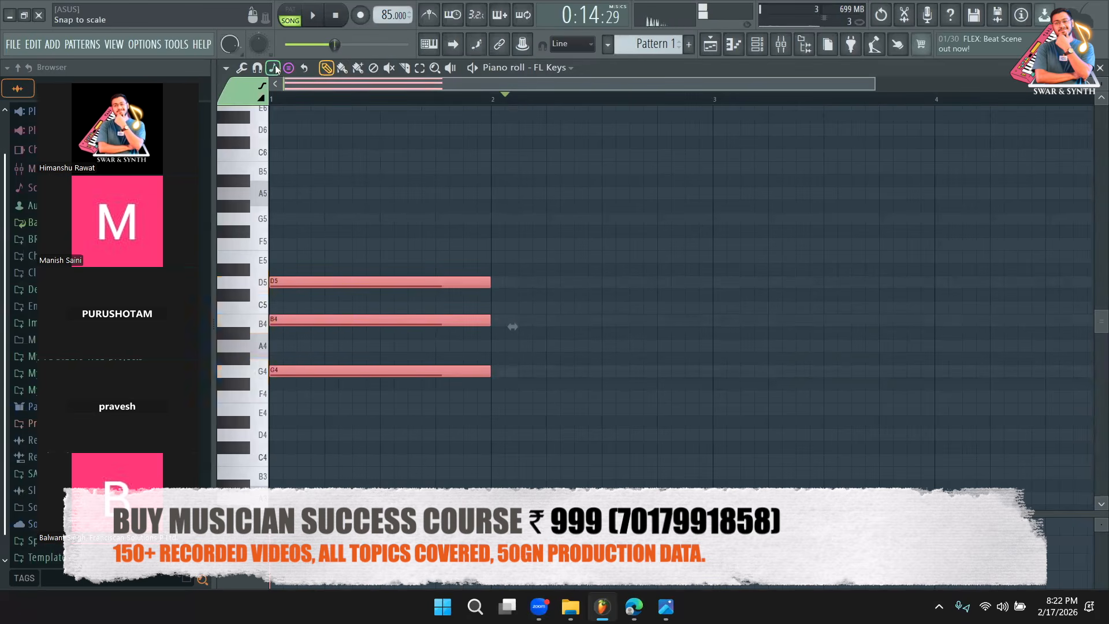
Set the piano roll's snap scale to Major (Ionian) with root note G.
{"action": "left_click", "coordinate": [289, 67]}
{"action": "left_click", "coordinate": [328, 114]}
{"action": "left_click", "coordinate": [277, 68]}
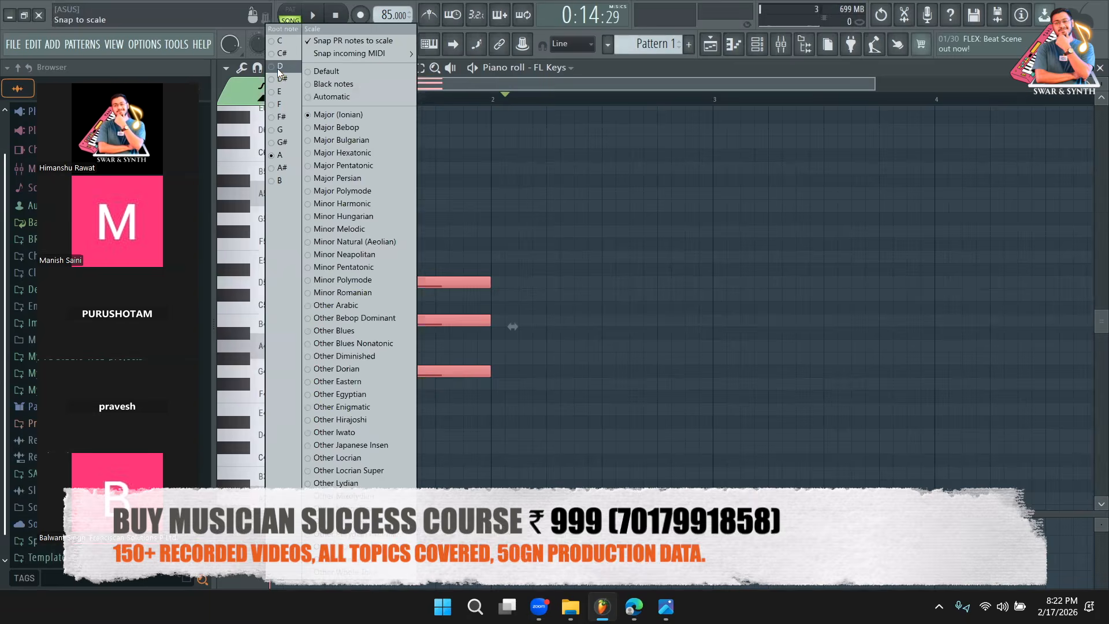
{"action": "left_click", "coordinate": [287, 141]}
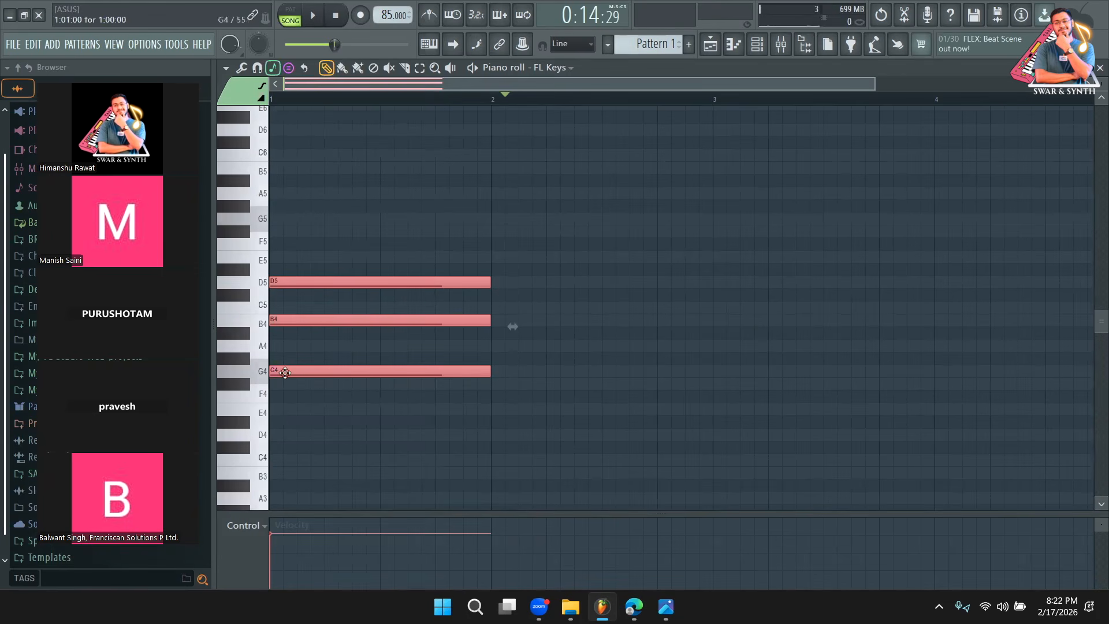
Copy the bar 1 chord into bar 2 as E4, G4 and B4, and play back the two chords.
{"action": "left_click_drag", "start_coordinate": [285, 372], "coordinate": [509, 413]}
{"action": "key", "text": "space"}
{"action": "key", "text": "space"}
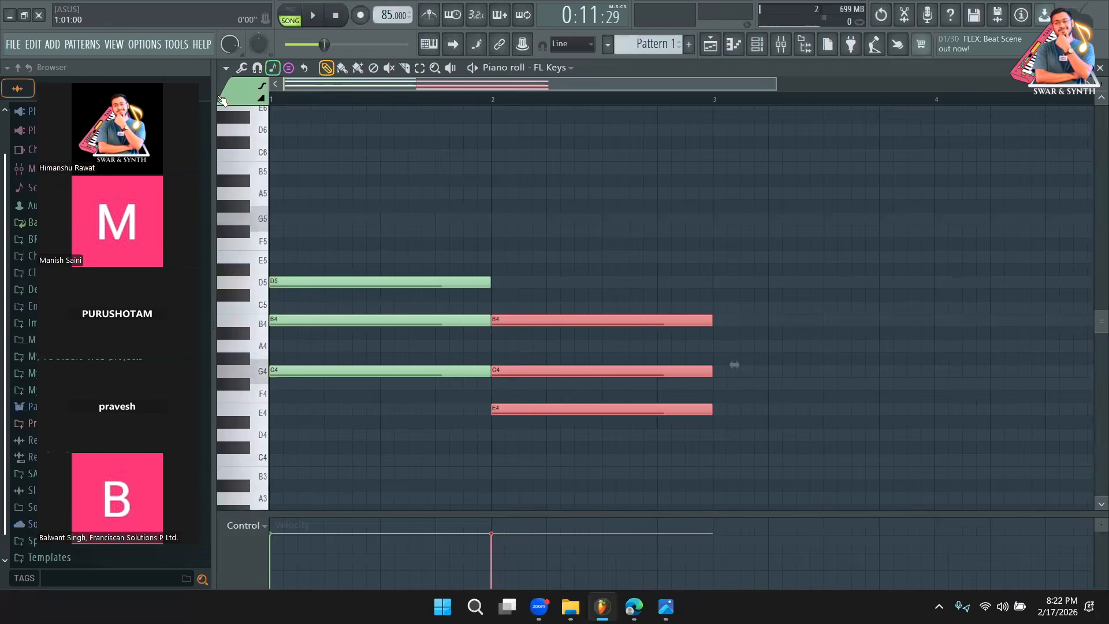
{"action": "key", "text": "space"}
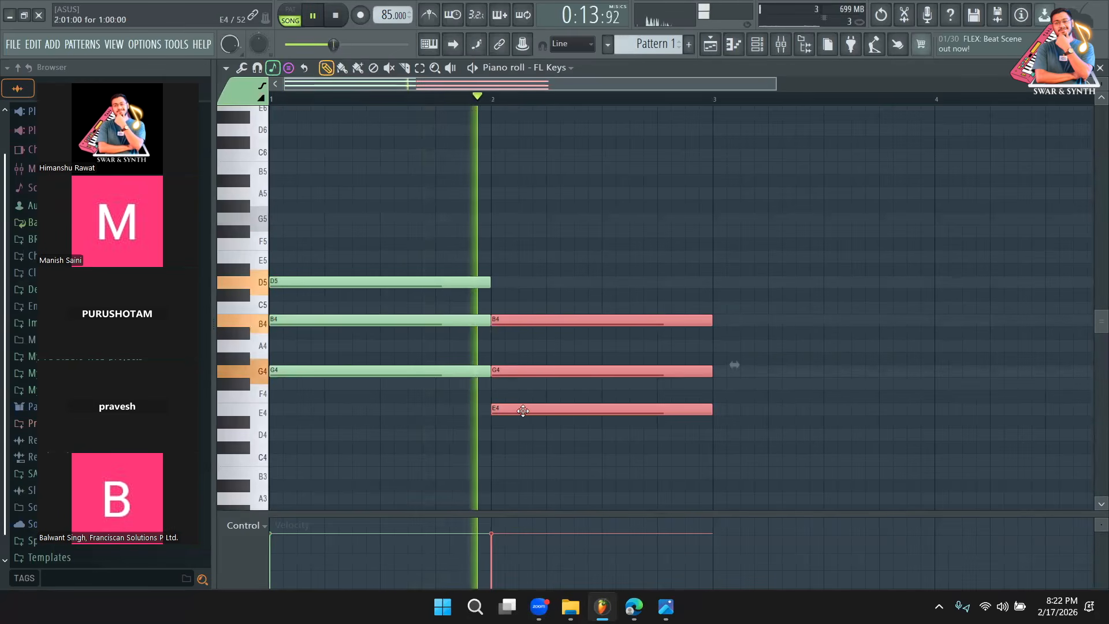
{"action": "key", "text": "ctrl+b"}
{"action": "left_click_drag", "start_coordinate": [756, 416], "coordinate": [954, 410]}
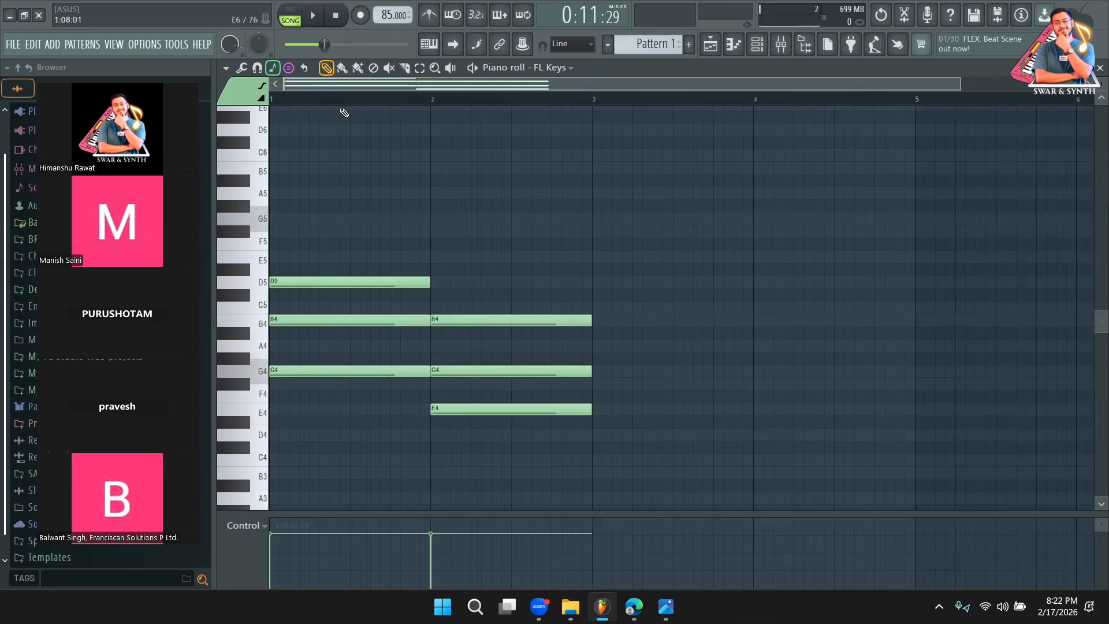
{"action": "key", "text": "space"}
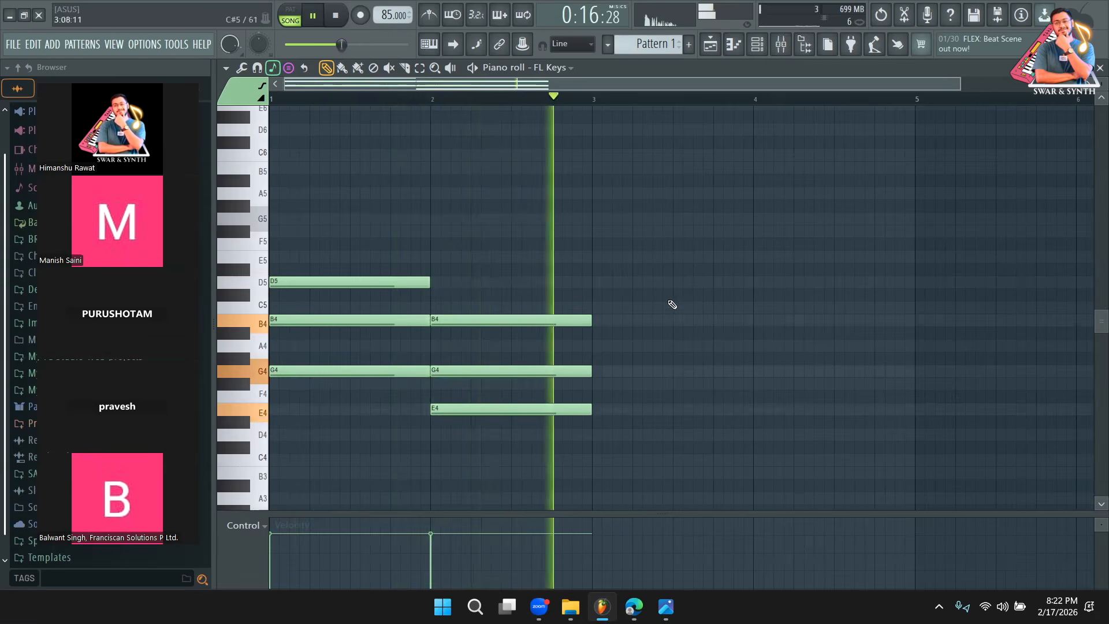
{"action": "key", "text": "space"}
Copy the G major chord to bar 3, add a D4, F#4, A4 chord in bar 4, and play the progression.
{"action": "left_click", "coordinate": [419, 68]}
{"action": "left_click_drag", "start_coordinate": [376, 203], "coordinate": [354, 408]}
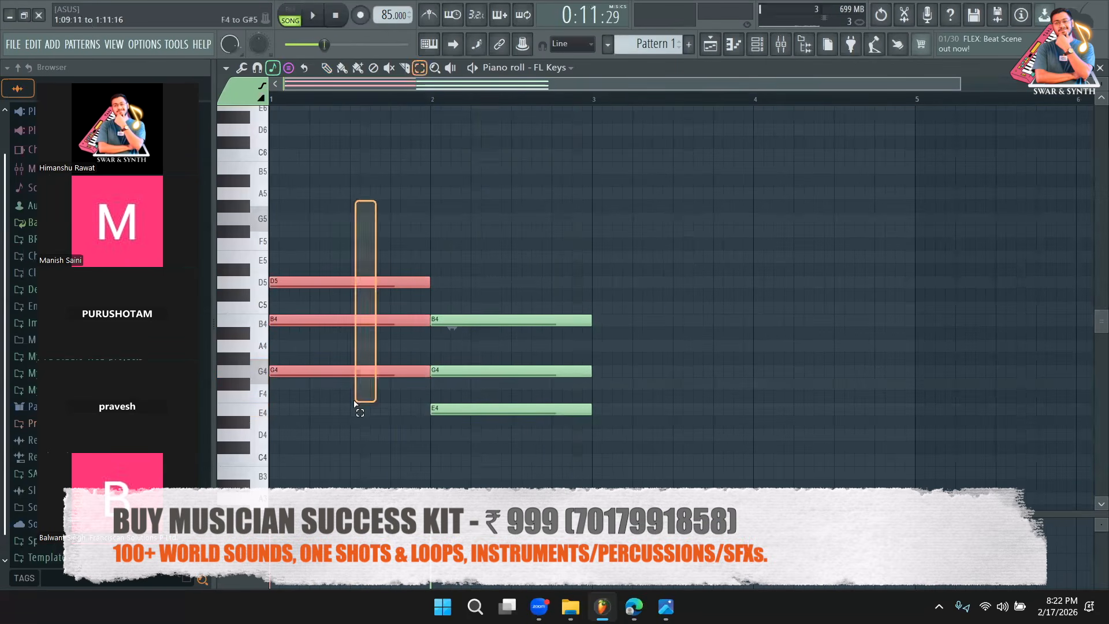
{"action": "left_click_drag", "start_coordinate": [289, 368], "coordinate": [779, 449]}
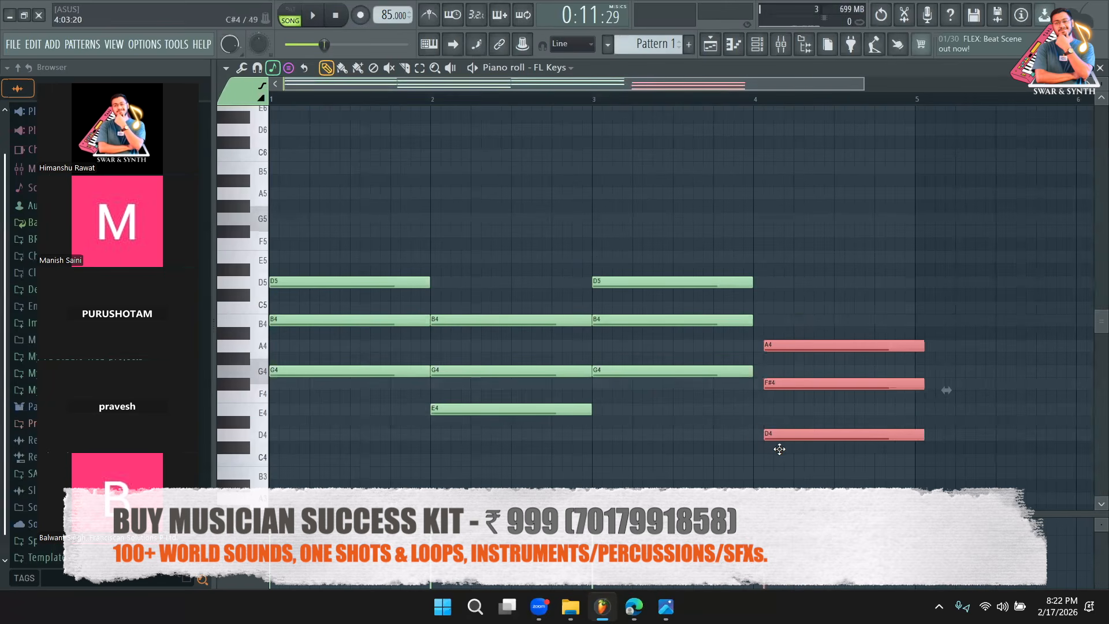
{"action": "key", "text": "space"}
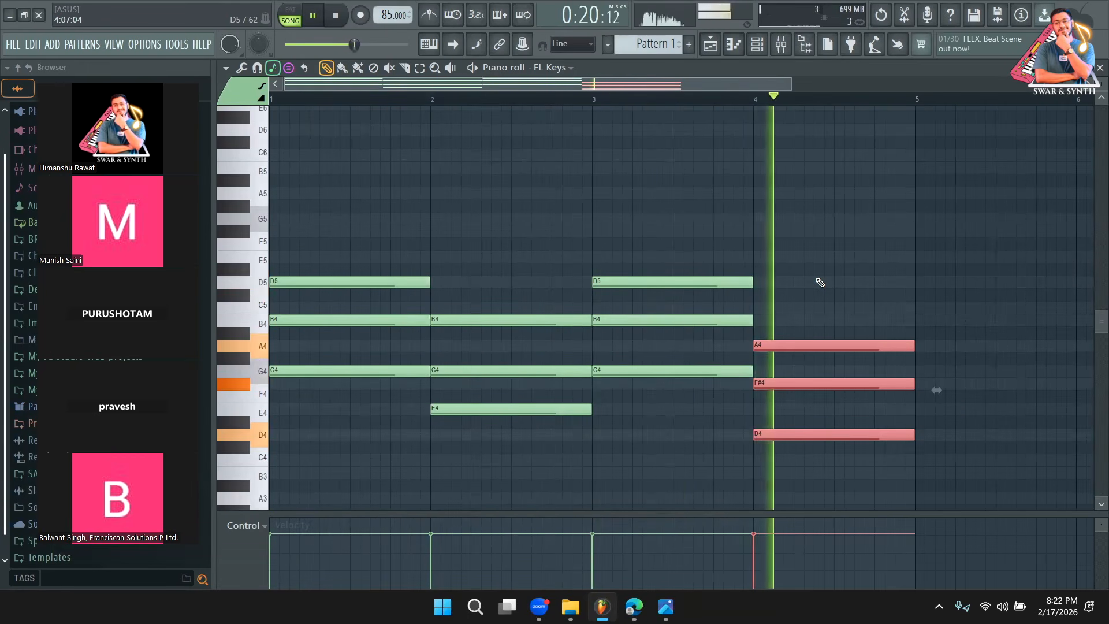
{"action": "key", "text": "space"}
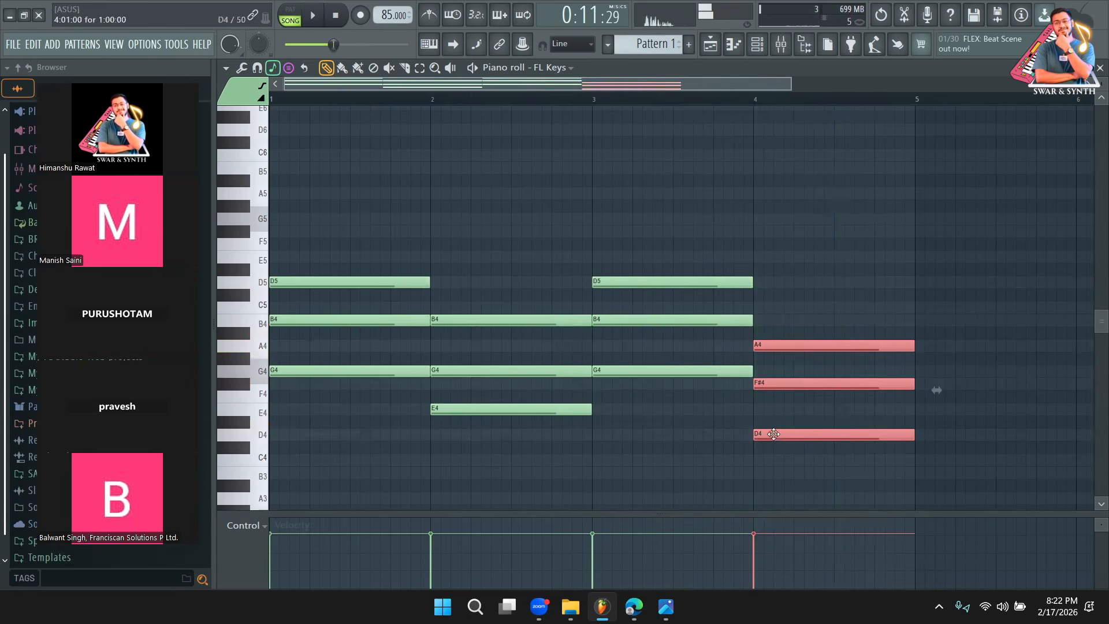
Lower the bar 4 chord to C4, E4 and G4, and replay the progression.
{"action": "key", "text": "Down"}
{"action": "key", "text": "Down"}
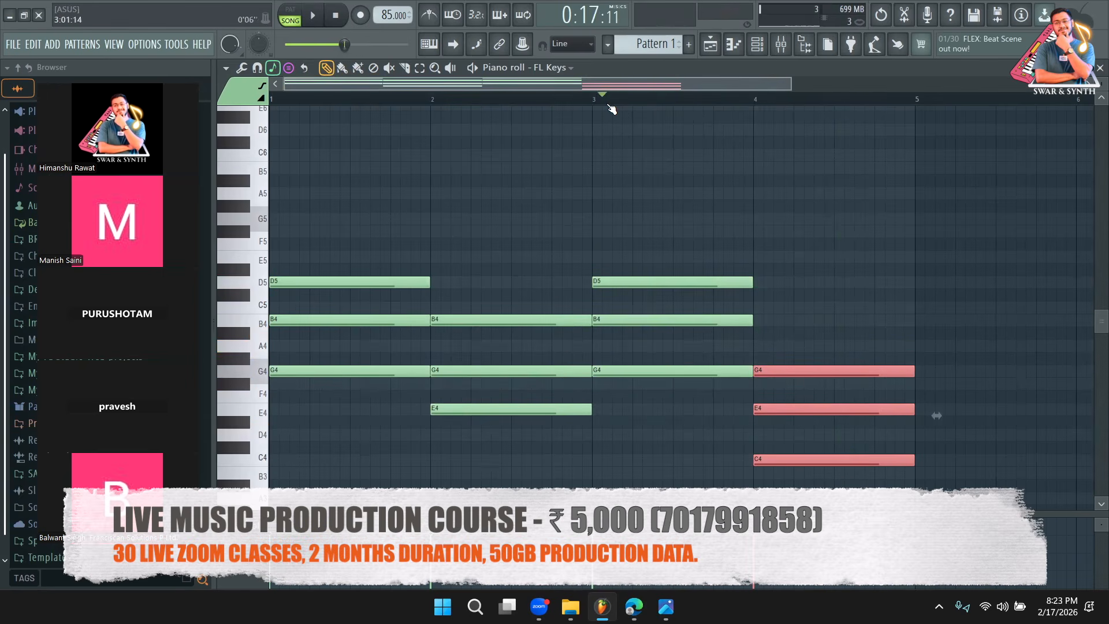
{"action": "key", "text": "space"}
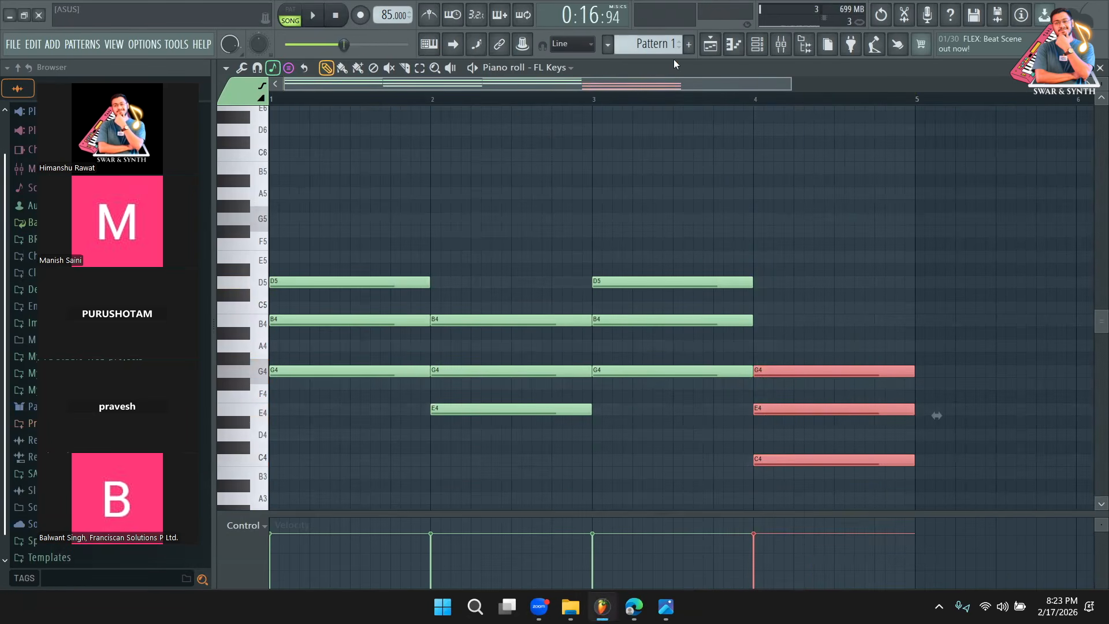
Delete the vocal clip from Track 1 of the playlist, and show the channel rack's step grid with the browser uncovered.
{"action": "left_click", "coordinate": [711, 47]}
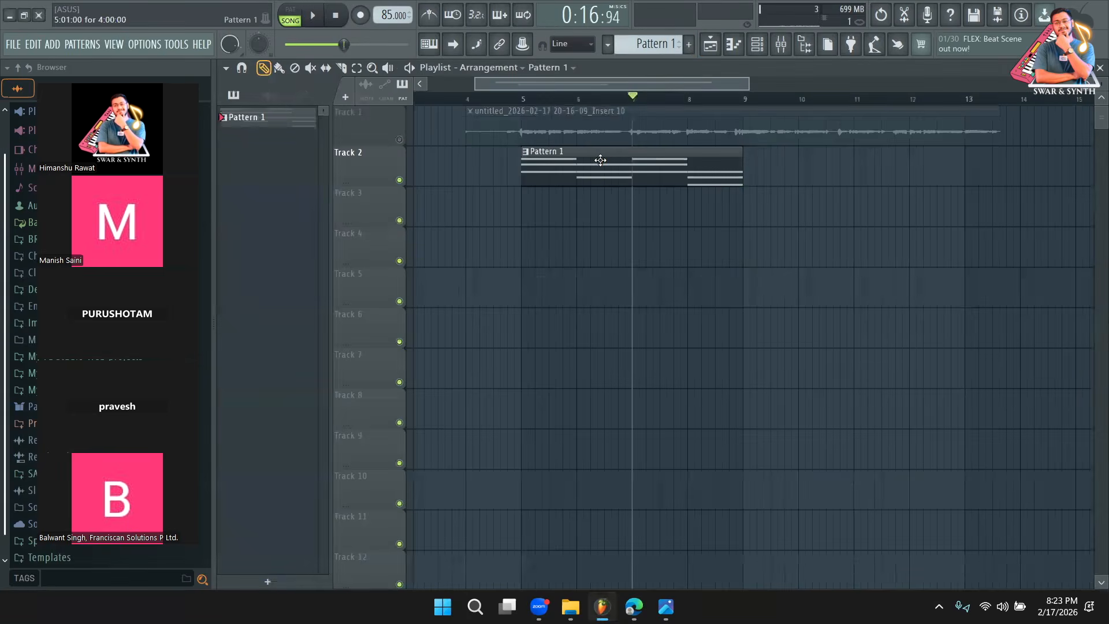
{"action": "right_click", "coordinate": [640, 136]}
{"action": "left_click", "coordinate": [758, 46]}
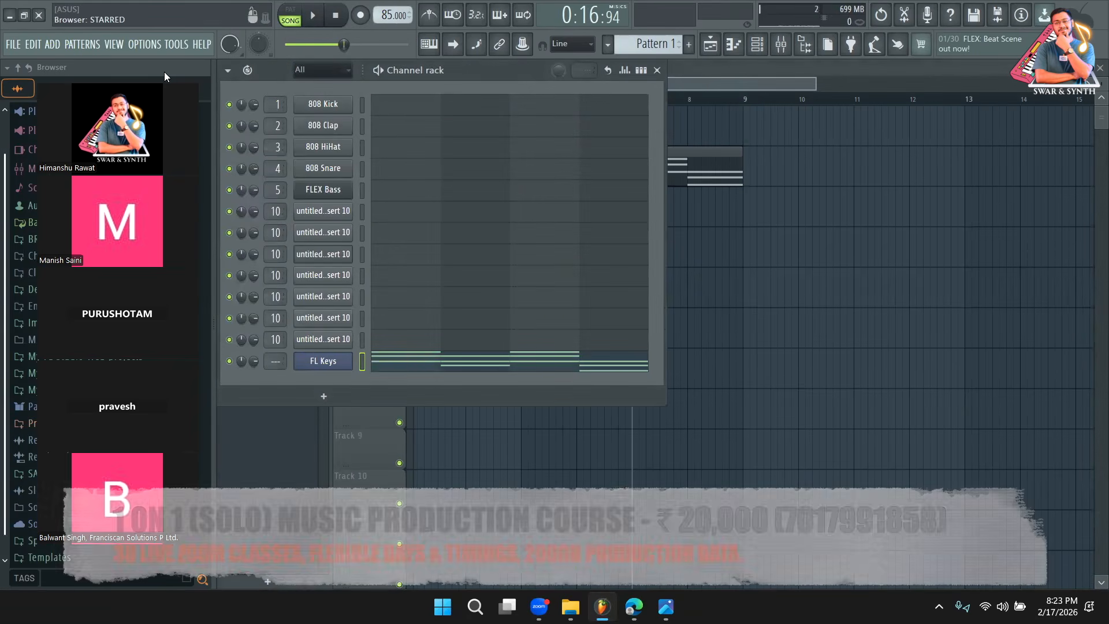
{"action": "left_click_drag", "start_coordinate": [164, 71], "coordinate": [1043, 83]}
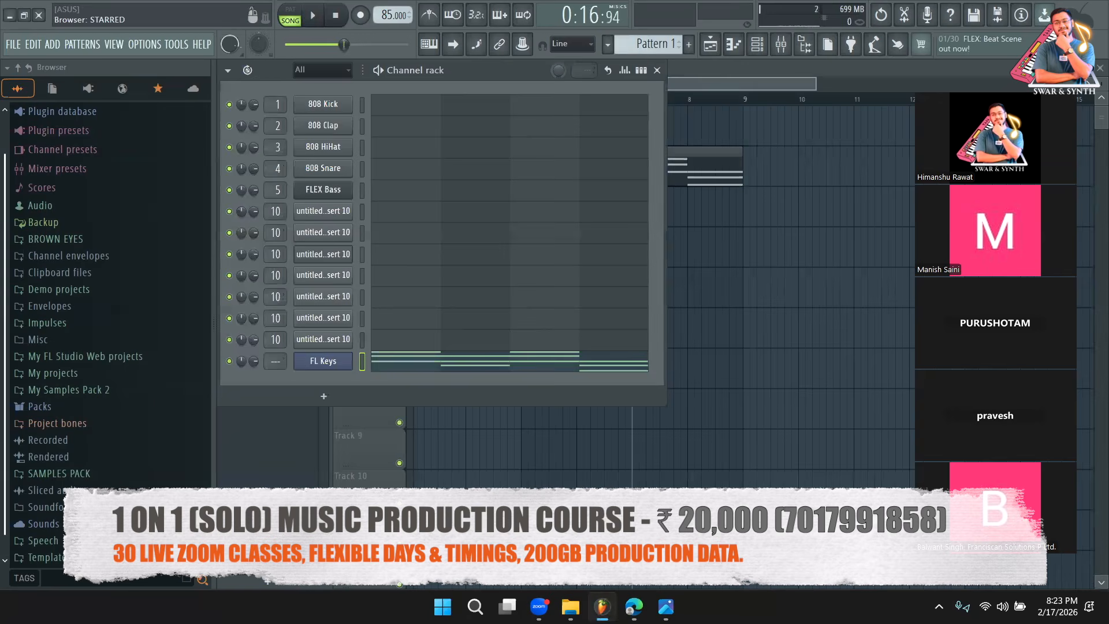
{"action": "left_click", "coordinate": [642, 70]}
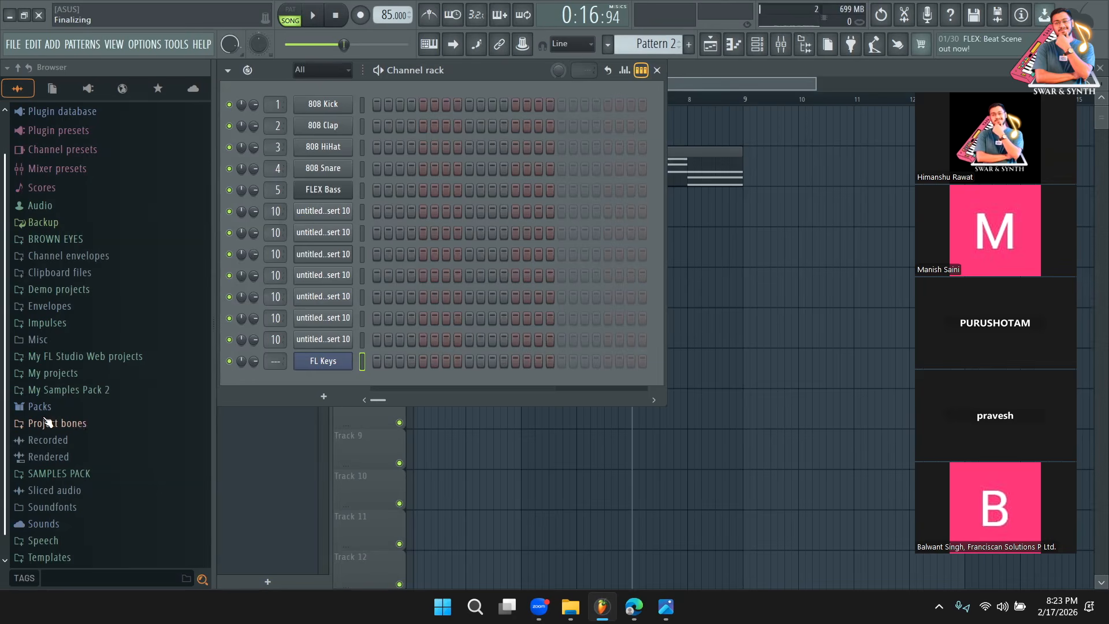
Browse the sample library, replace the 808 Clap channel with the Snare17-5 sample, and place its hit on step 5.
{"action": "left_click", "coordinate": [47, 412]}
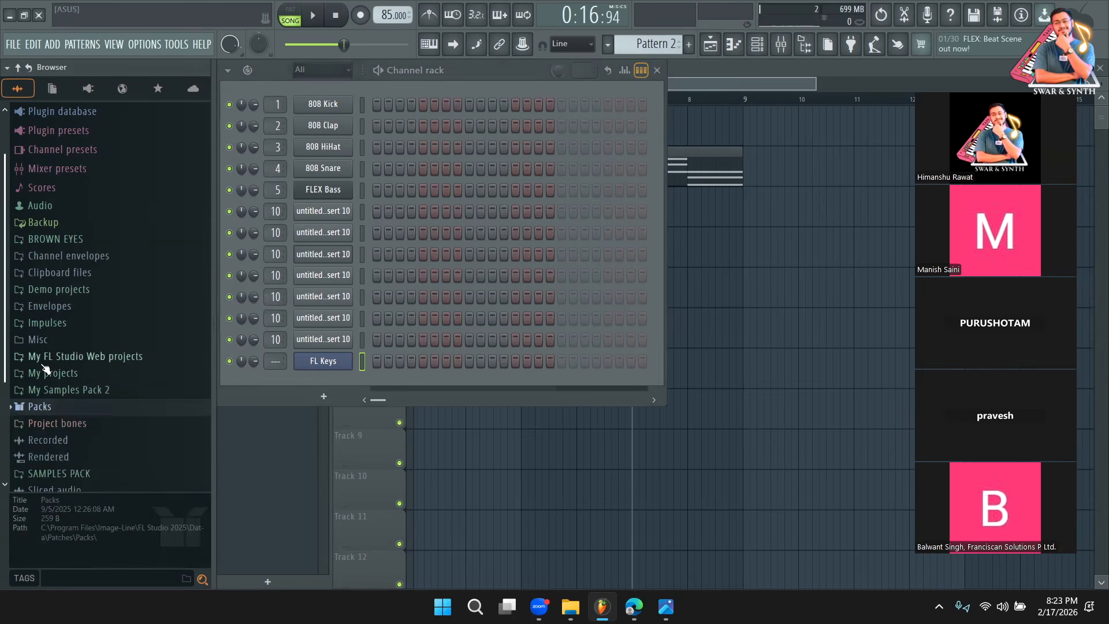
{"action": "scroll", "coordinate": [76, 388], "scroll_direction": "down", "scroll_amount": 3}
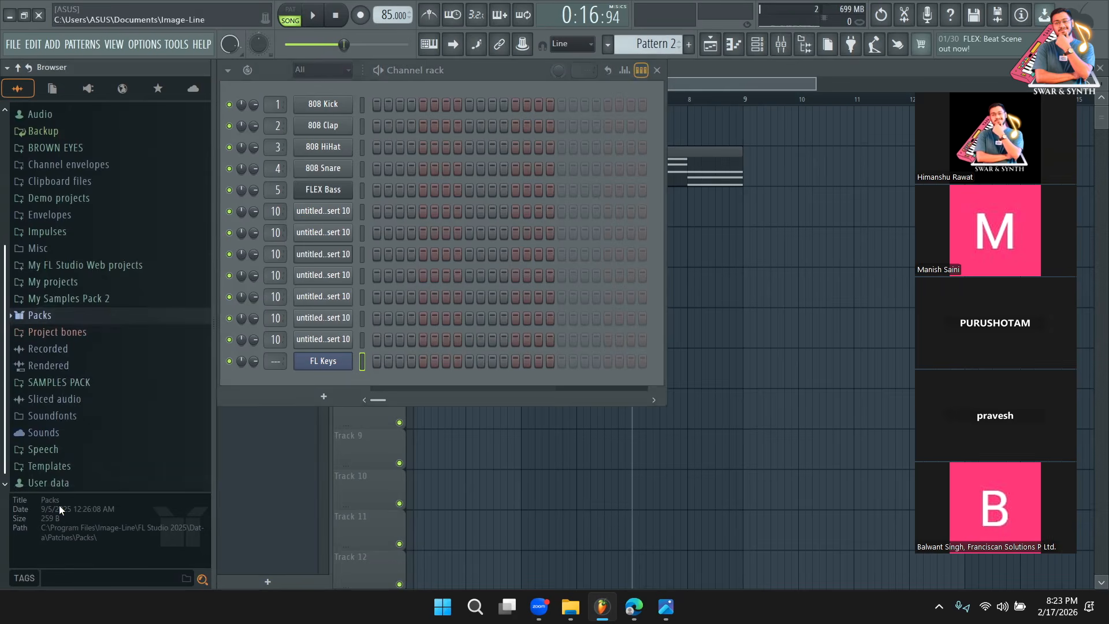
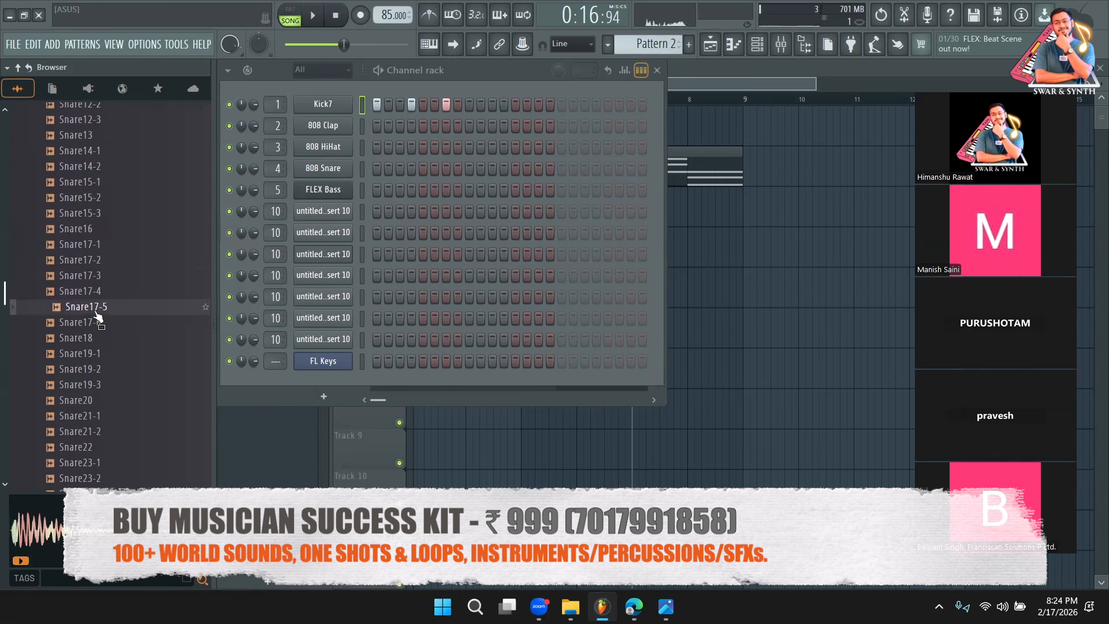
{"action": "left_click_drag", "start_coordinate": [347, 131], "coordinate": [348, 130]}
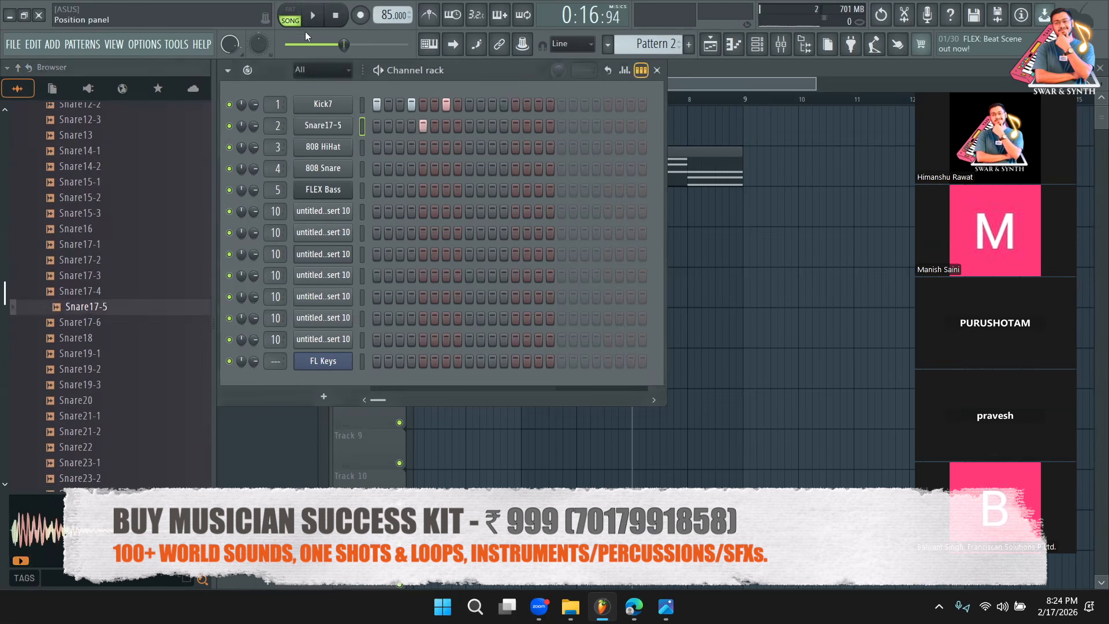
Loop Pattern 2 and add a Snare17-5 hit on step 13 and Kick7 hits on steps 11 and 15.
{"action": "key", "text": "l"}
{"action": "key", "text": "space"}
{"action": "left_click", "coordinate": [515, 129]}
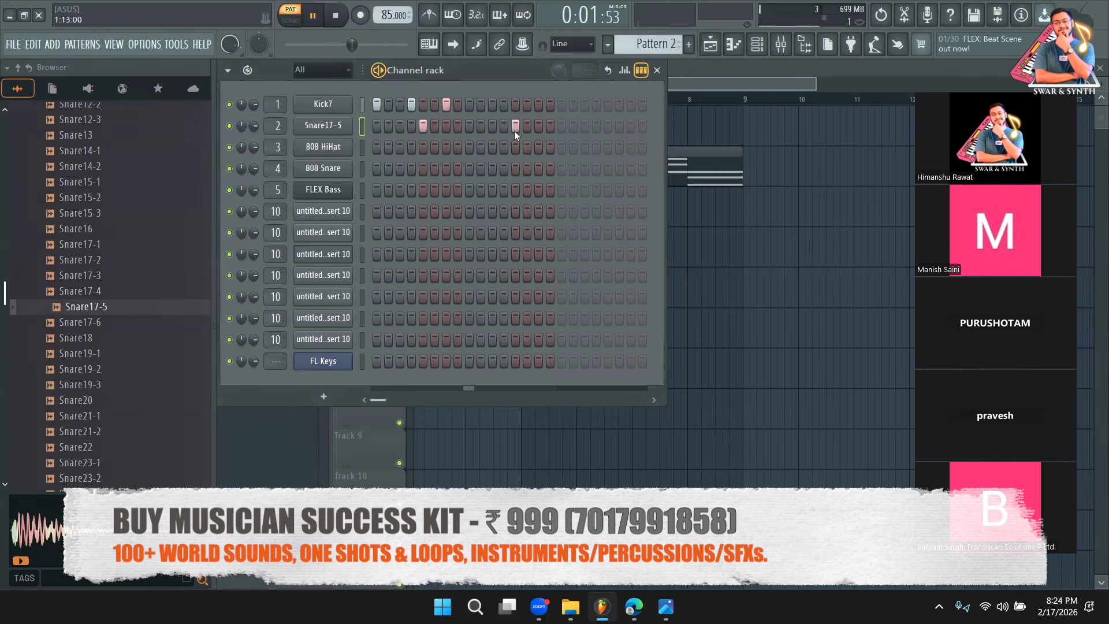
{"action": "left_click", "coordinate": [490, 106]}
{"action": "left_click", "coordinate": [537, 105]}
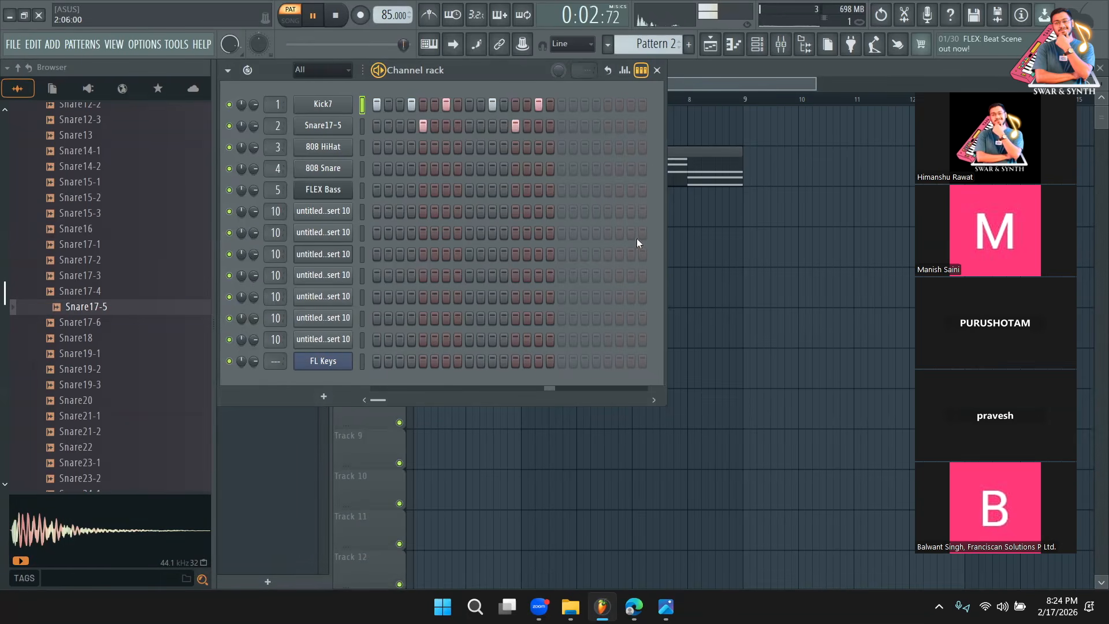
Place the Pattern 2 drum clip on Track 1 of the playlist at bar 5, and play the song from there.
{"action": "key", "text": "F6"}
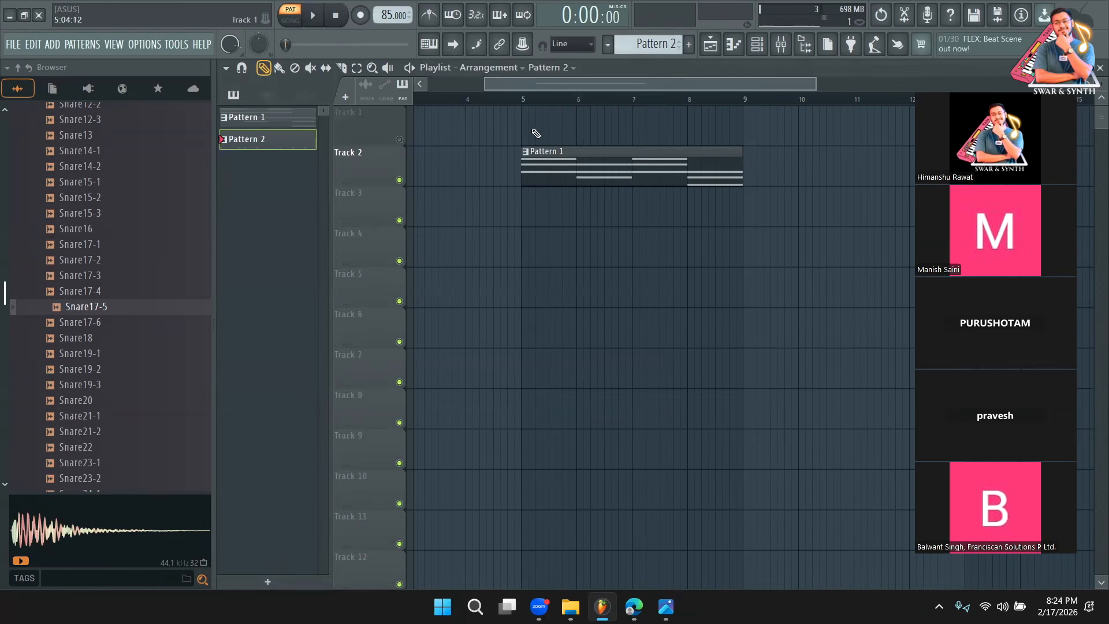
{"action": "left_click", "coordinate": [527, 119]}
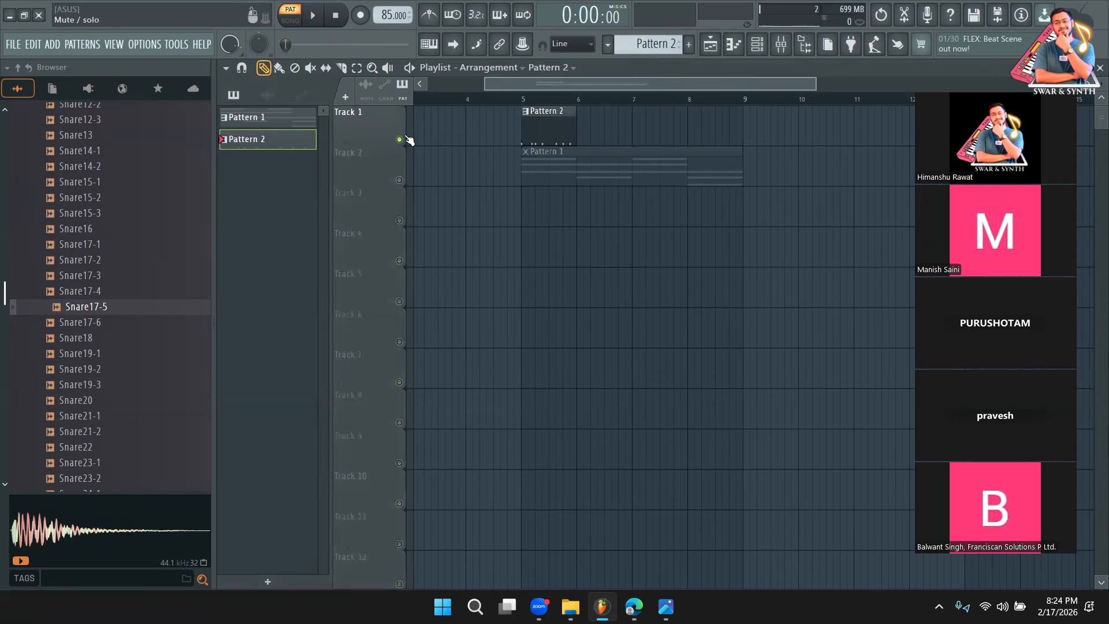
{"action": "left_click", "coordinate": [522, 98]}
{"action": "key", "text": "space"}
Paint further Pattern 2 clips on Track 1 across bars 6, 7 and 8.
{"action": "key", "text": "b"}
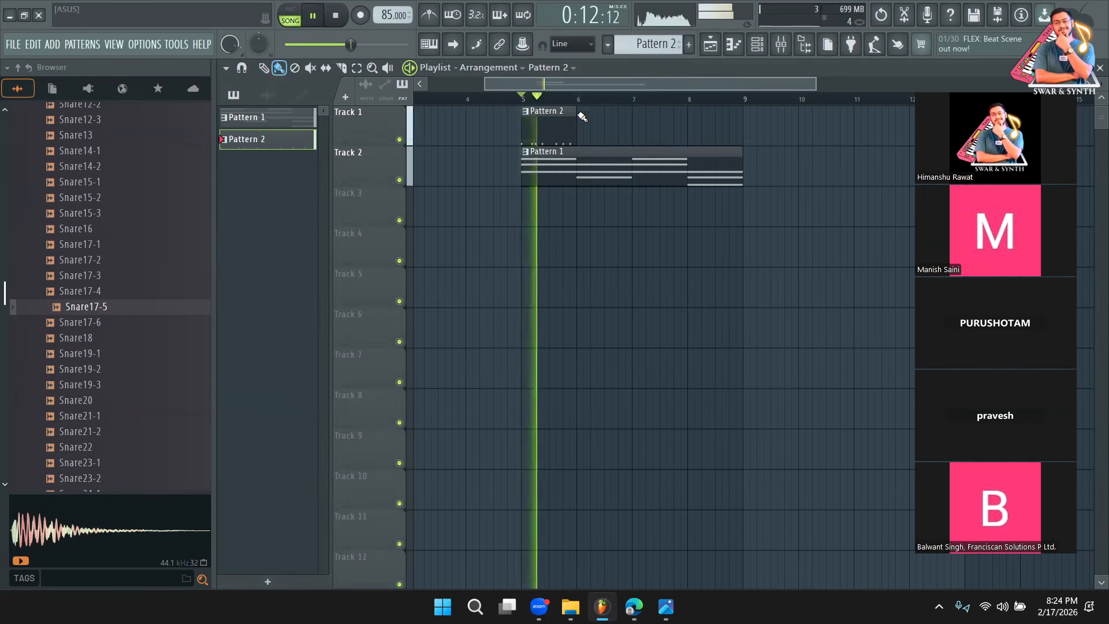
{"action": "left_click", "coordinate": [587, 133]}
{"action": "left_click_drag", "start_coordinate": [599, 133], "coordinate": [592, 132]}
{"action": "left_click", "coordinate": [653, 133]}
{"action": "left_click", "coordinate": [704, 133]}
{"action": "key", "text": "F6"}
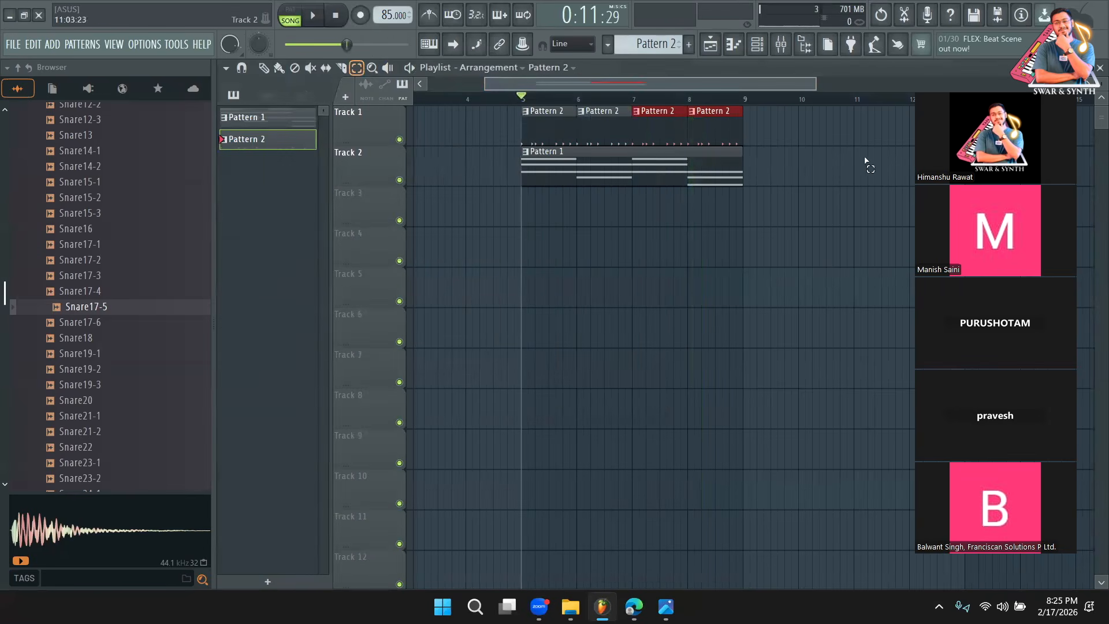
Duplicate all the Track 1 and Track 2 clips into the next four bars, from bar 9 to bar 12.
{"action": "left_click_drag", "start_coordinate": [866, 162], "coordinate": [411, 107]}
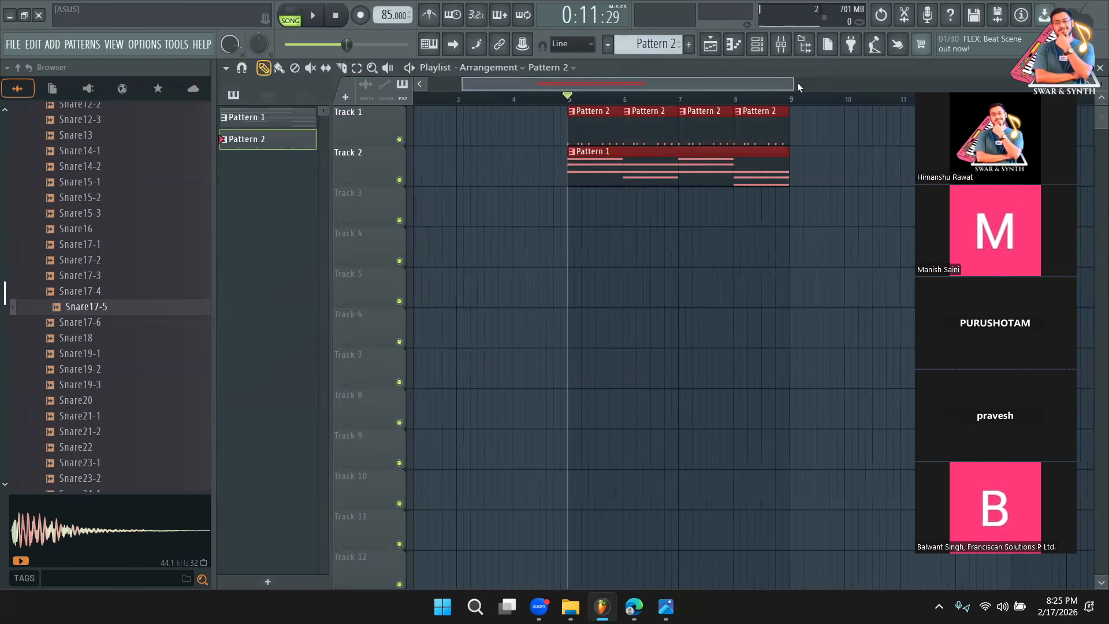
{"action": "left_click_drag", "start_coordinate": [789, 85], "coordinate": [903, 93]}
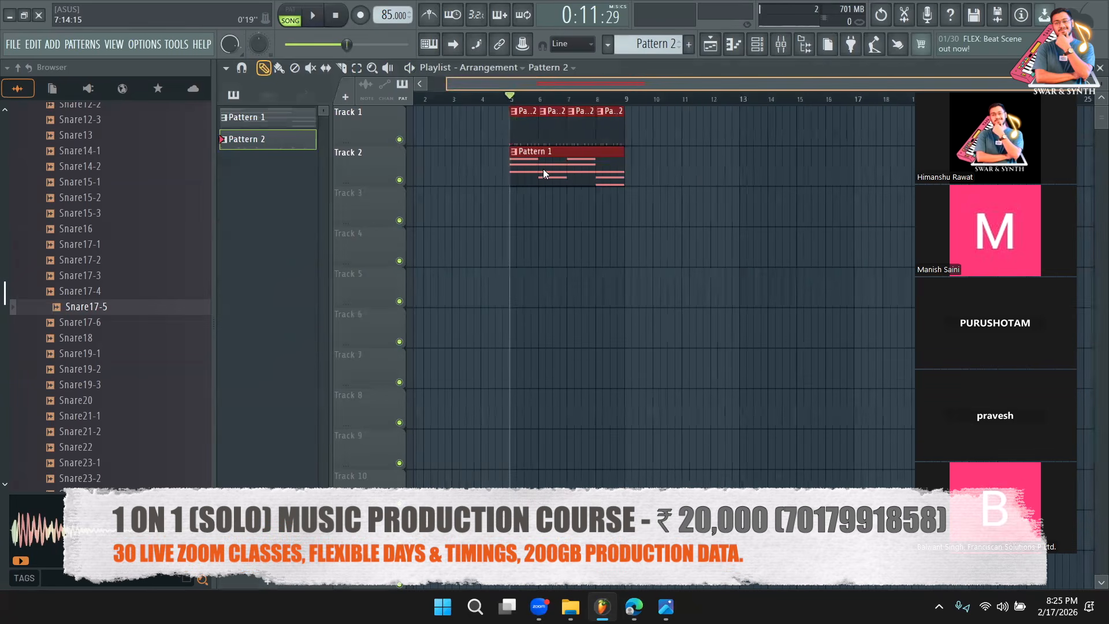
{"action": "key", "text": "ctrl+b"}
{"action": "left_click", "coordinate": [669, 242]}
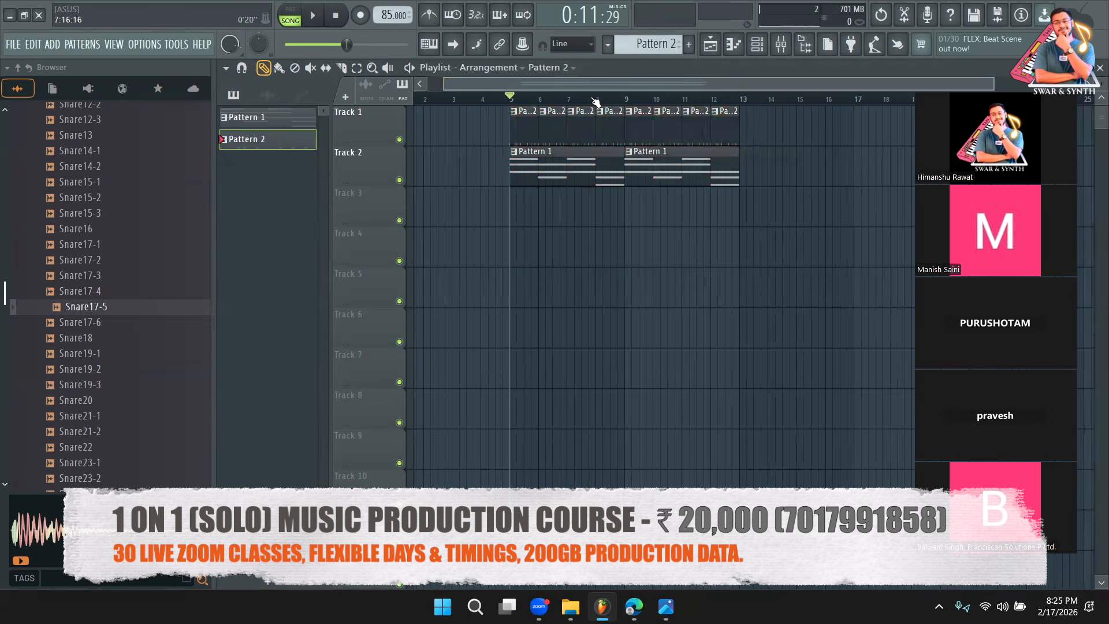
Transpose the C major chord in bar 4 of Pattern 1 up two semitones to D4, F#4 and A4, and audition it.
{"action": "double_click", "coordinate": [598, 165]}
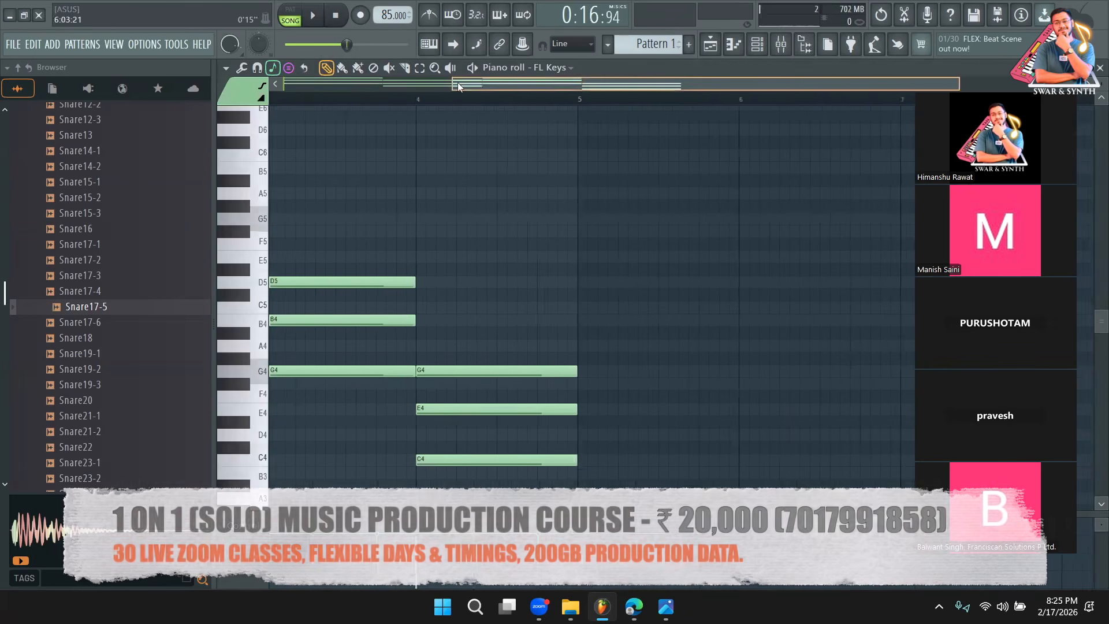
{"action": "left_click_drag", "start_coordinate": [664, 339], "coordinate": [618, 527]}
{"action": "key", "text": "space"}
{"action": "left_click", "coordinate": [326, 69]}
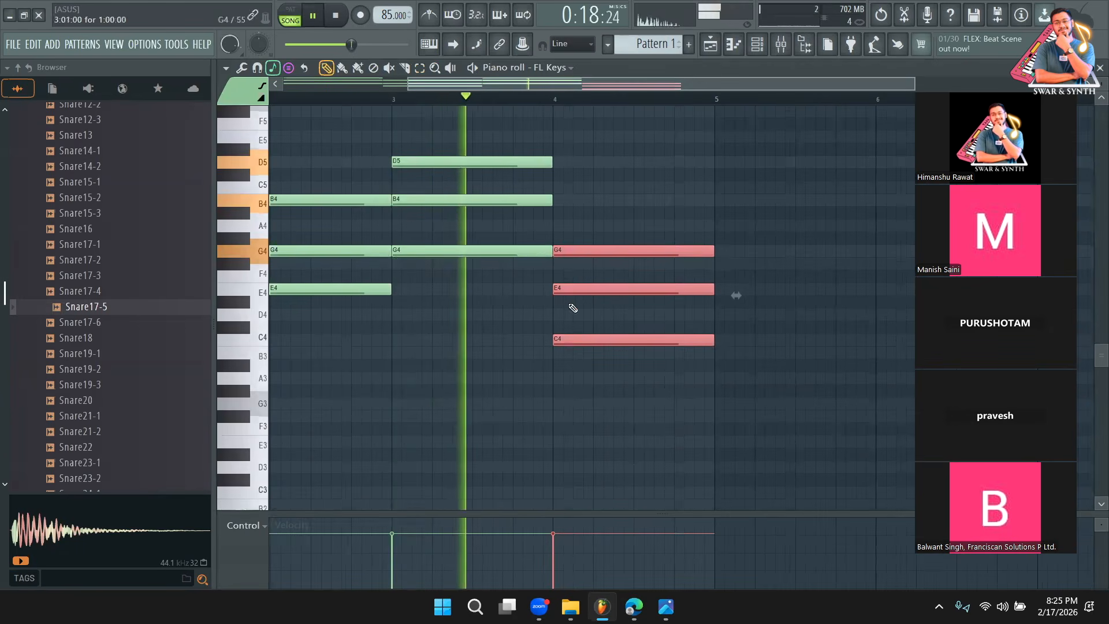
{"action": "key", "text": "Up"}
{"action": "key", "text": "Up"}
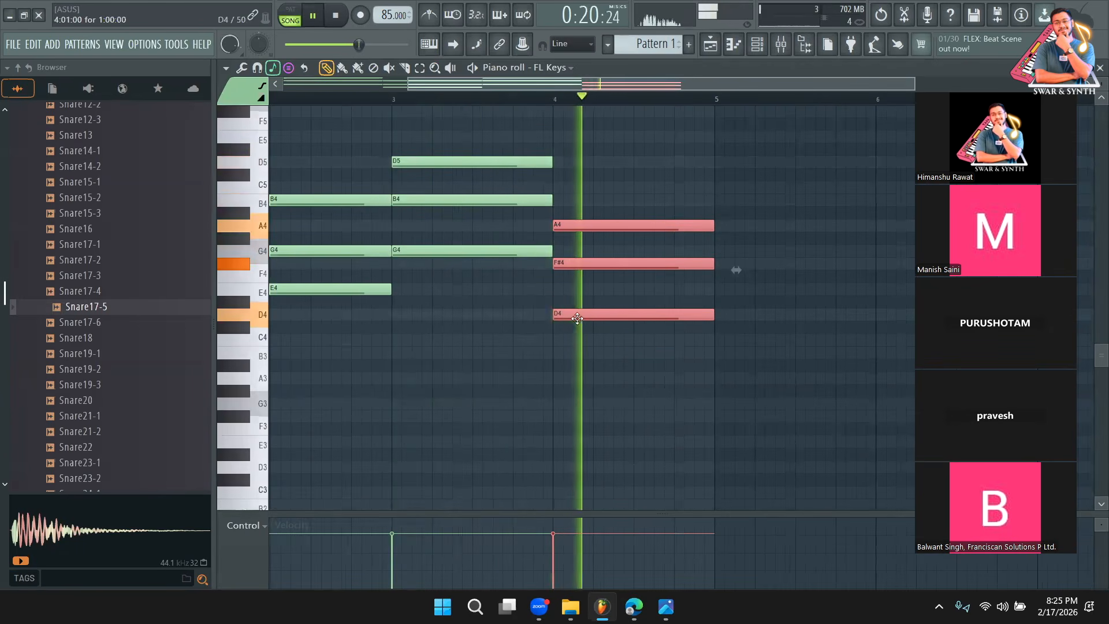
{"action": "left_click", "coordinate": [395, 98]}
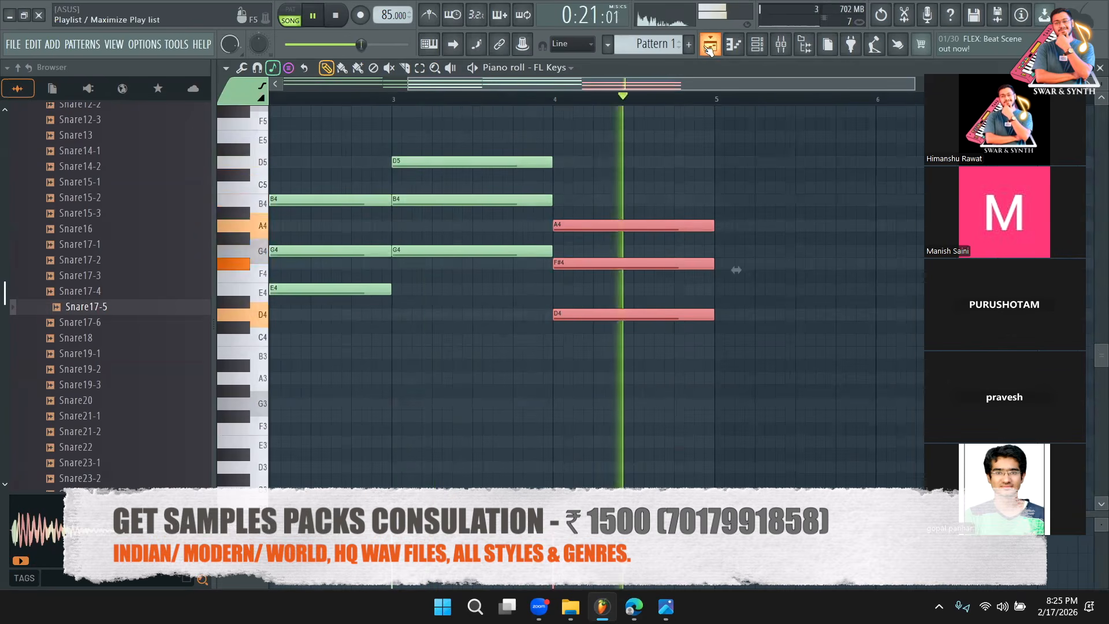
{"action": "left_click", "coordinate": [710, 46]}
{"action": "key", "text": "space"}
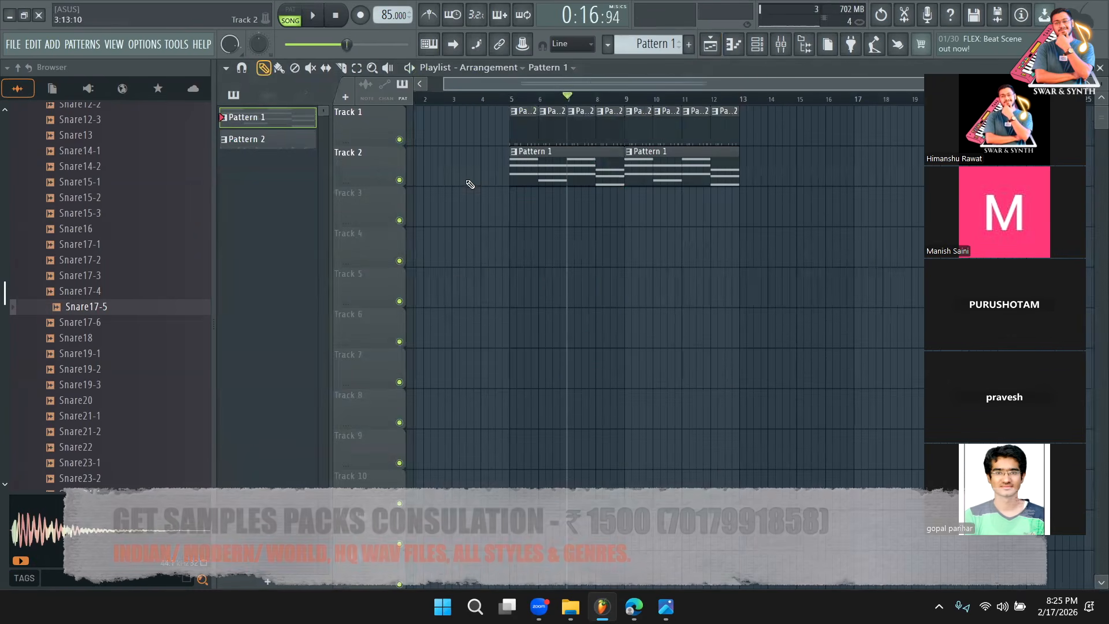
Duplicate the Track 1 and Track 2 clips in eight-bar blocks to fill bars 13 through 36 of the playlist.
{"action": "key", "text": "ctrl+a"}
{"action": "key", "text": "ctrl+b"}
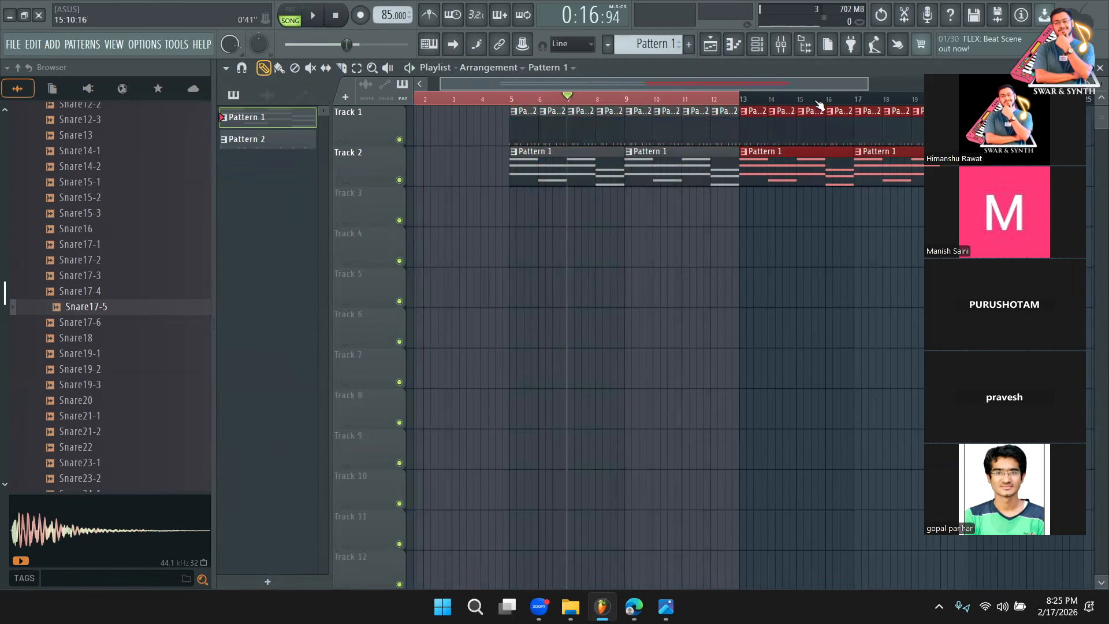
{"action": "left_click_drag", "start_coordinate": [867, 86], "coordinate": [1094, 87]}
{"action": "mouse_move", "coordinate": [639, 172]}
{"action": "left_mouse_down"}
{"action": "mouse_move", "coordinate": [803, 173]}
{"action": "mouse_move", "coordinate": [793, 175]}
{"action": "left_mouse_up"}
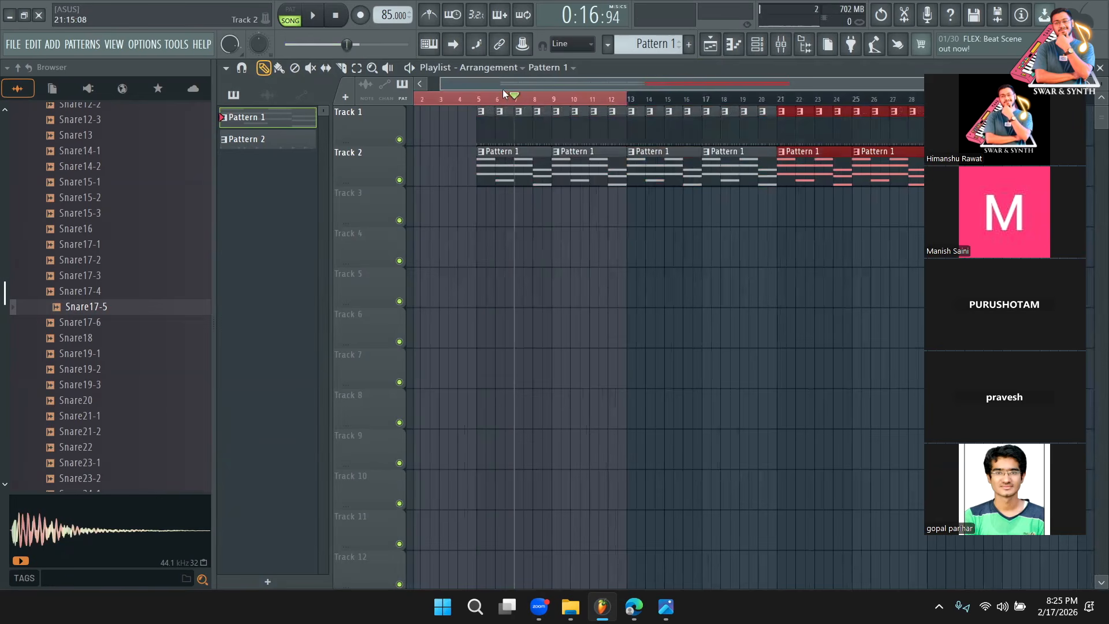
{"action": "left_click_drag", "start_coordinate": [666, 88], "coordinate": [753, 87]}
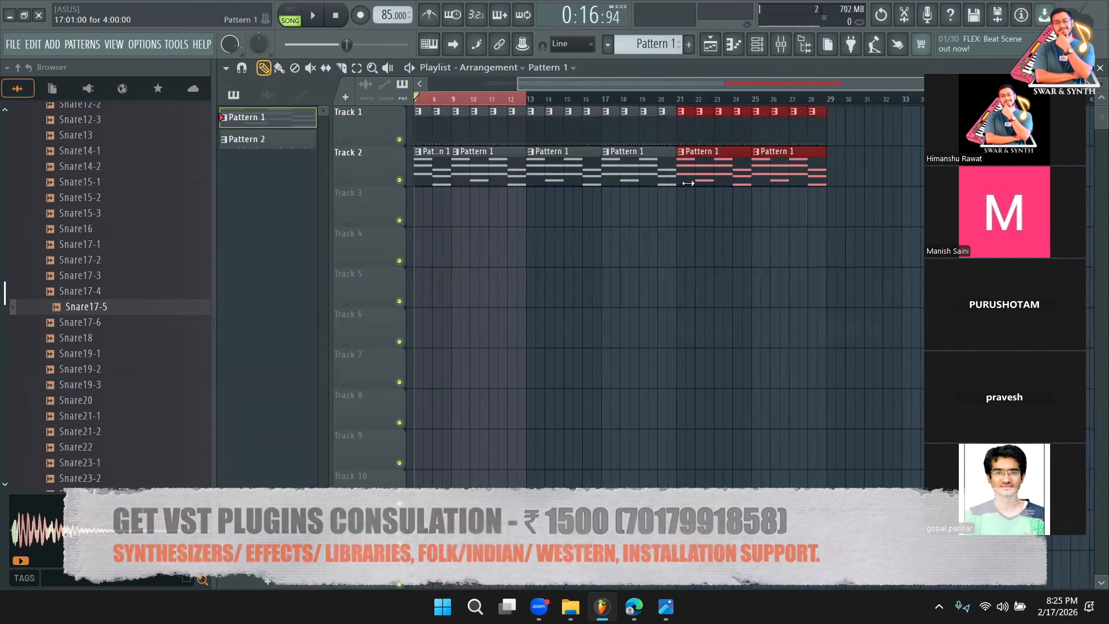
{"action": "left_click_drag", "start_coordinate": [703, 172], "coordinate": [854, 173]}
{"action": "left_click_drag", "start_coordinate": [639, 85], "coordinate": [557, 93]}
Record a vocal take on Track 3 from bar 5 up to about bar 21, and slice off its opening part before bar 9.
{"action": "double_click", "coordinate": [500, 98]}
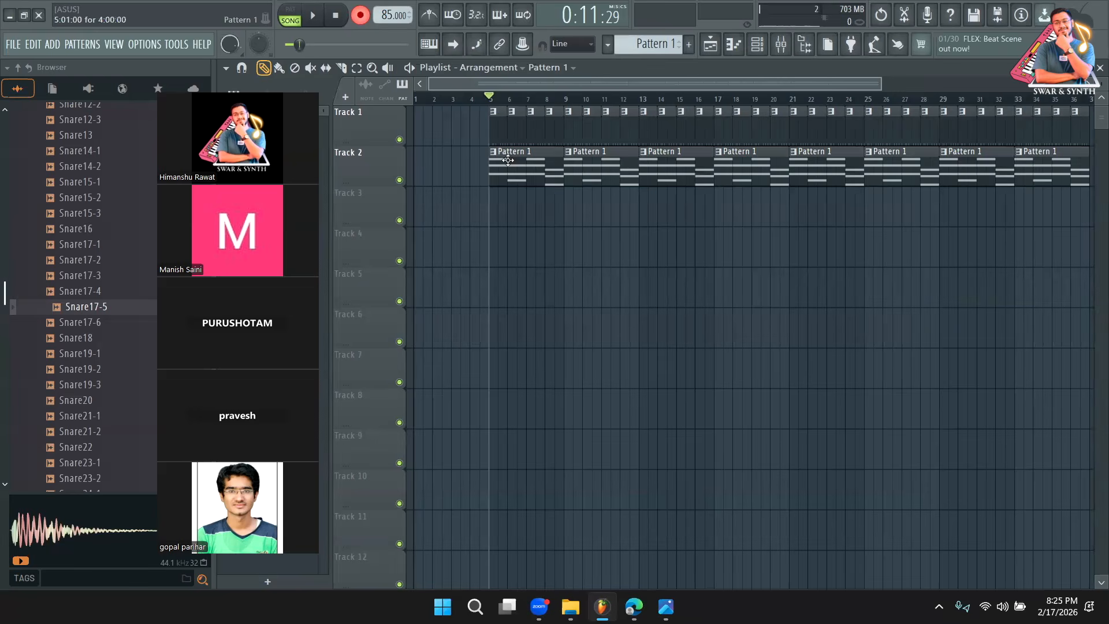
{"action": "left_click", "coordinate": [529, 103]}
{"action": "left_click", "coordinate": [492, 102]}
{"action": "key", "text": "space"}
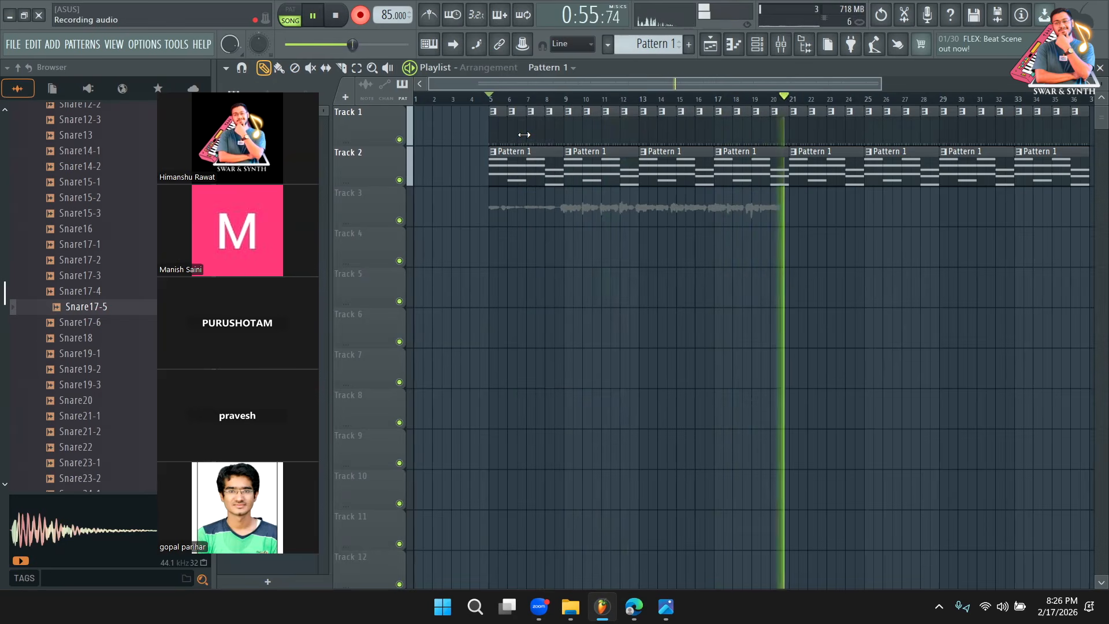
{"action": "key", "text": "space"}
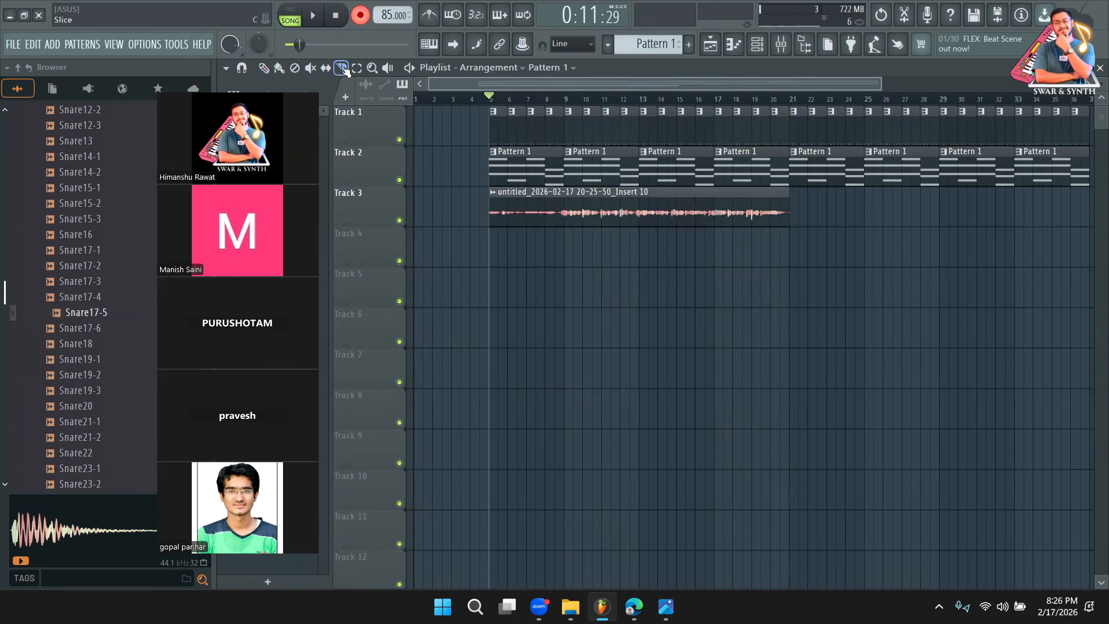
{"action": "left_click_drag", "start_coordinate": [563, 228], "coordinate": [563, 219]}
{"action": "right_click", "coordinate": [524, 211]}
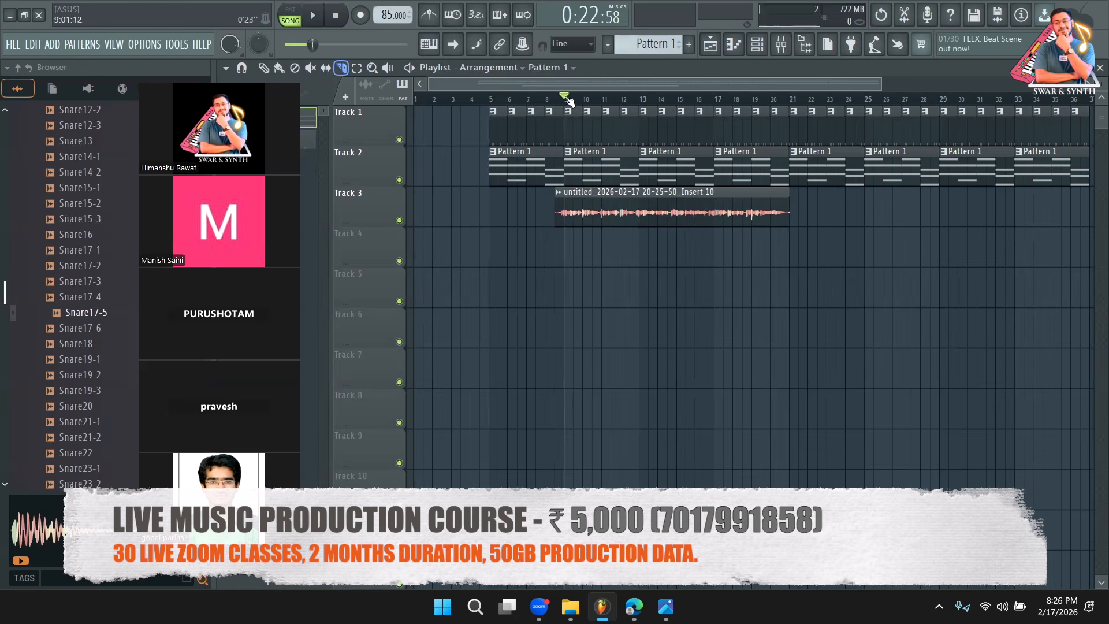
Play Pattern 2 within the song and rearrange its Kick7 hits onto steps 1, 5, 9 and 13.
{"action": "double_click", "coordinate": [577, 140]}
{"action": "left_click", "coordinate": [757, 54]}
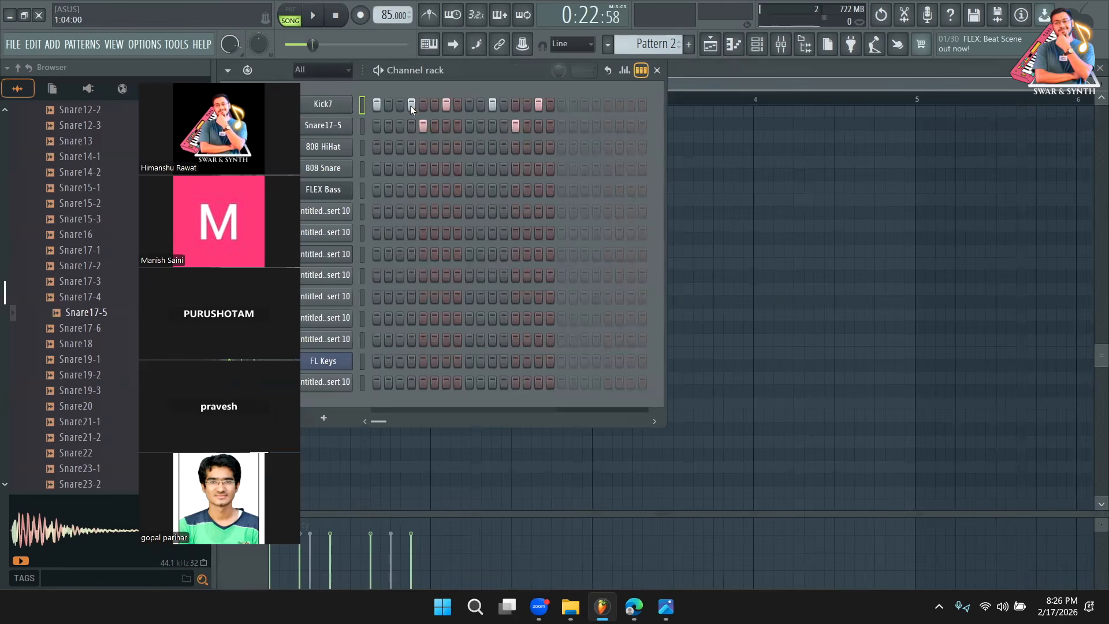
{"action": "key", "text": "space"}
{"action": "left_click", "coordinate": [492, 105]}
{"action": "left_click", "coordinate": [467, 105]}
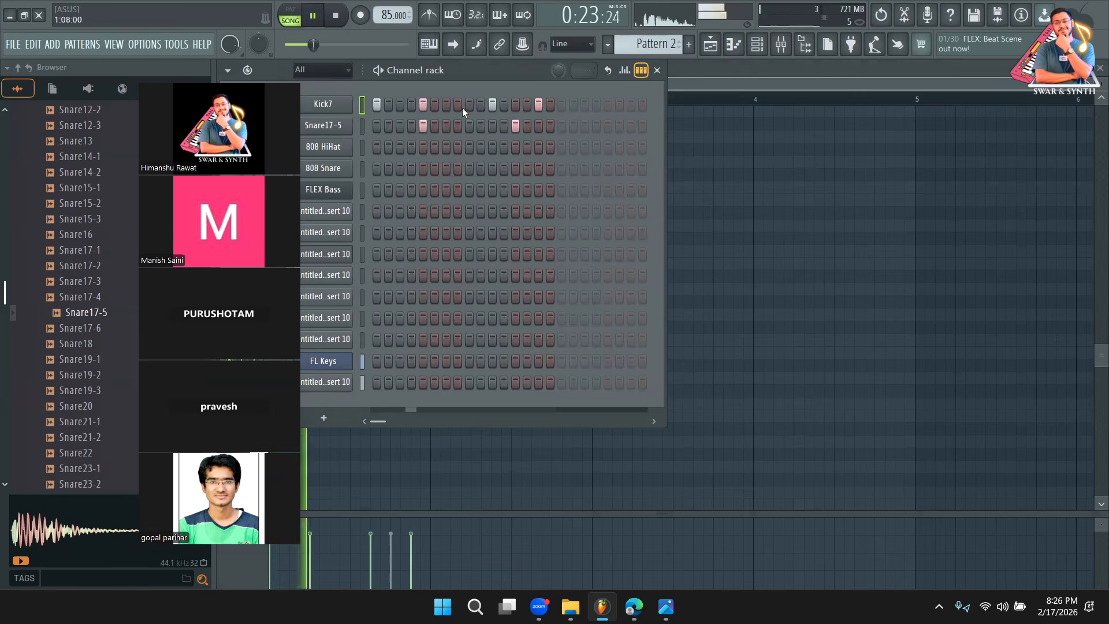
{"action": "left_click", "coordinate": [514, 105]}
{"action": "left_click", "coordinate": [539, 105]}
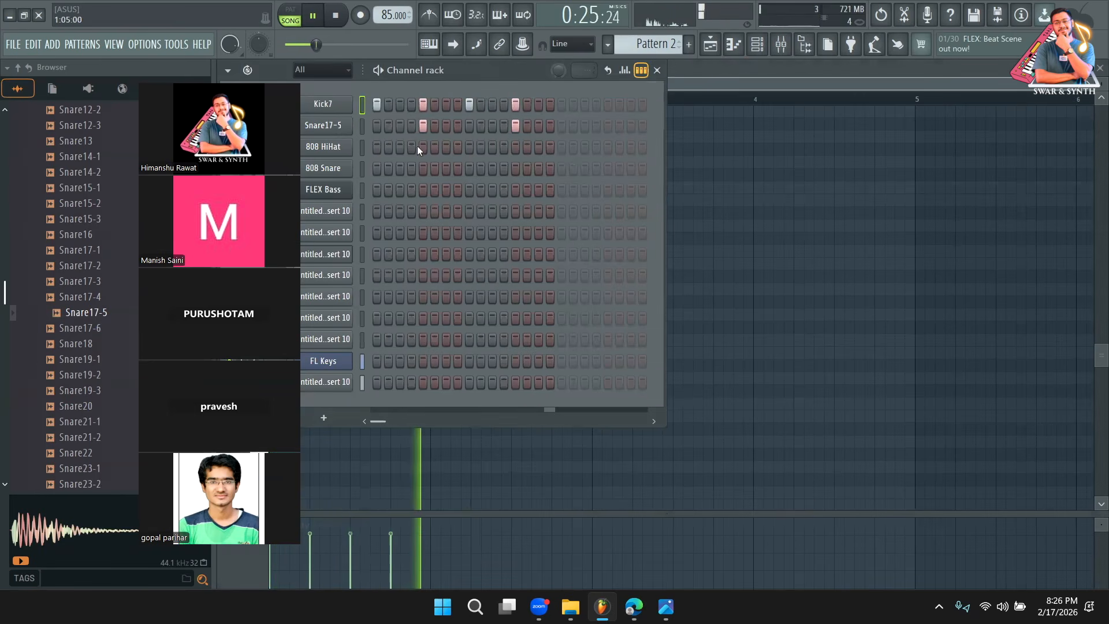
Try 808 Snare hits on steps 4, 7, 12 and 15 of Pattern 2 with an adjusted channel volume, and remove them.
{"action": "left_click", "coordinate": [410, 169]}
{"action": "left_click", "coordinate": [444, 169]}
{"action": "left_click", "coordinate": [503, 169]}
{"action": "left_click", "coordinate": [537, 169]}
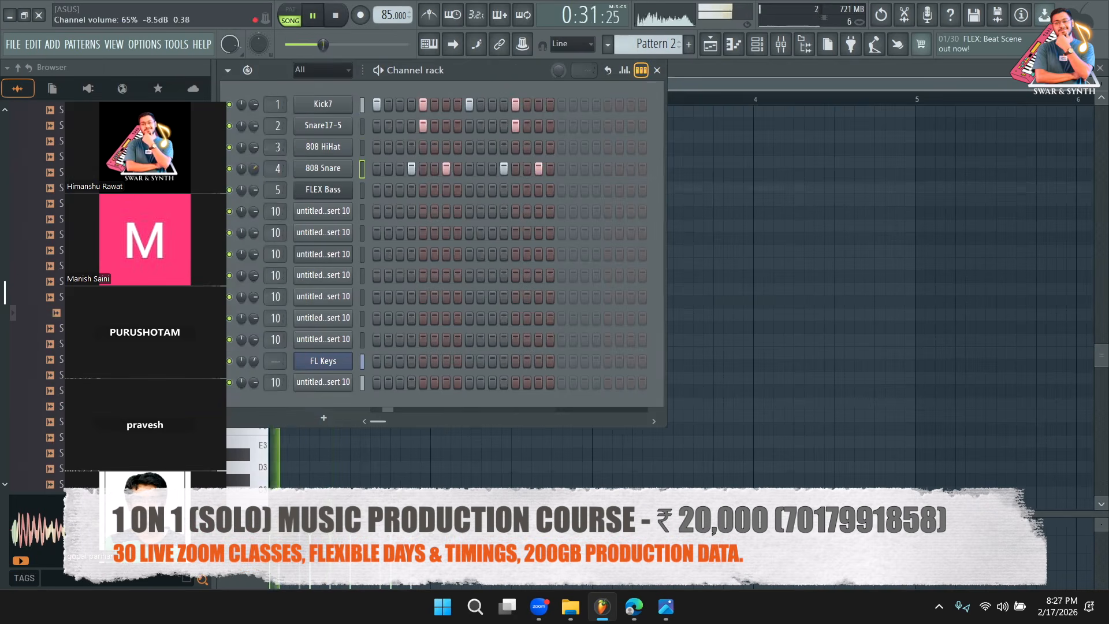
{"action": "left_click_drag", "start_coordinate": [256, 171], "coordinate": [257, 176]}
{"action": "key", "text": "space"}
{"action": "right_click", "coordinate": [539, 168]}
{"action": "right_click", "coordinate": [503, 169]}
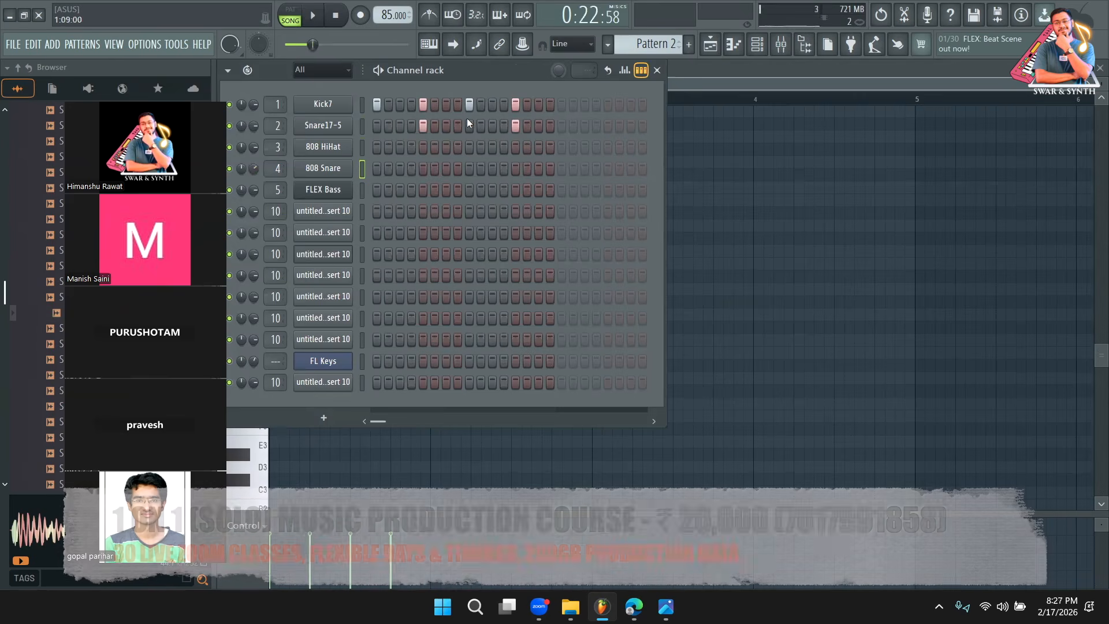
Restore the syncopated Kick7 pattern in Pattern 2 with hits on steps 1, 4, 7, 11 and 15, checking it against the song.
{"action": "left_click", "coordinate": [411, 104]}
{"action": "right_click", "coordinate": [423, 104]}
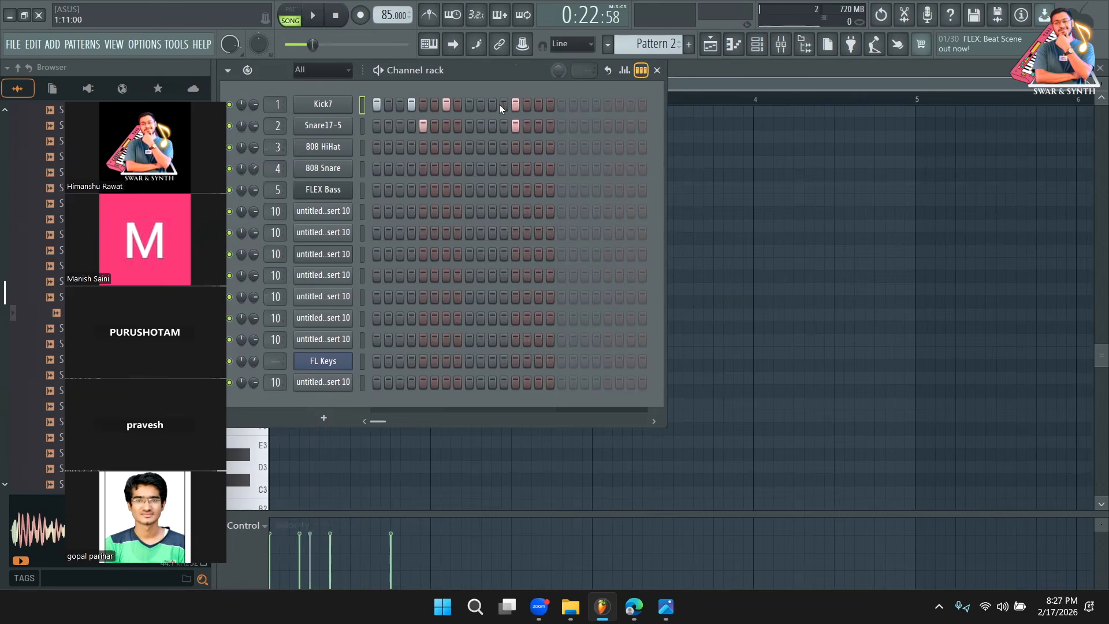
{"action": "left_click", "coordinate": [709, 46]}
{"action": "key", "text": "space"}
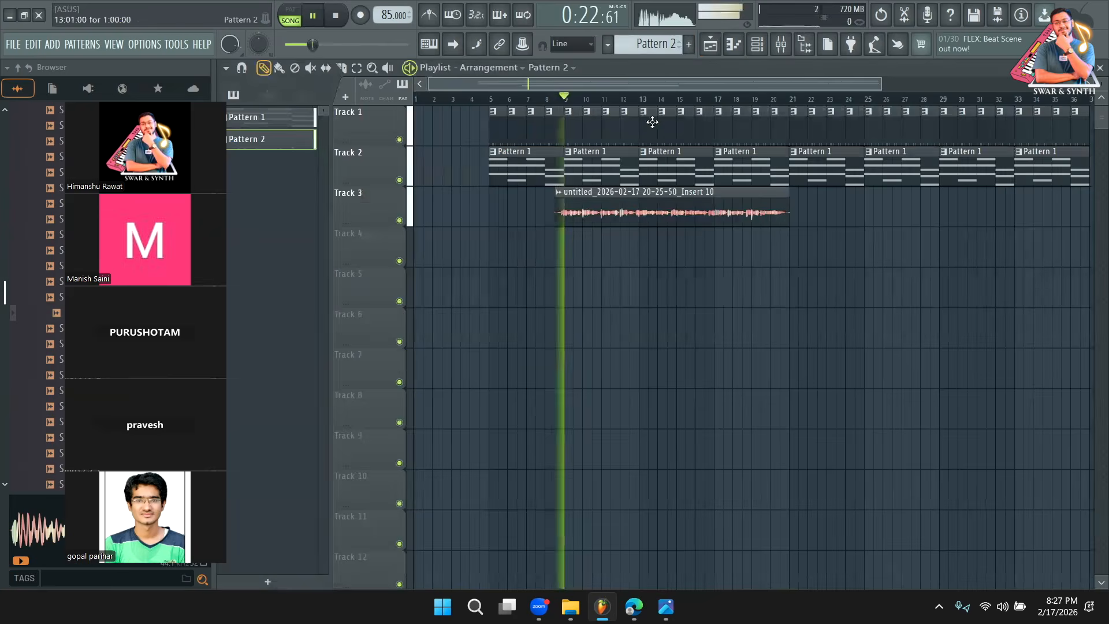
{"action": "left_click", "coordinate": [757, 48]}
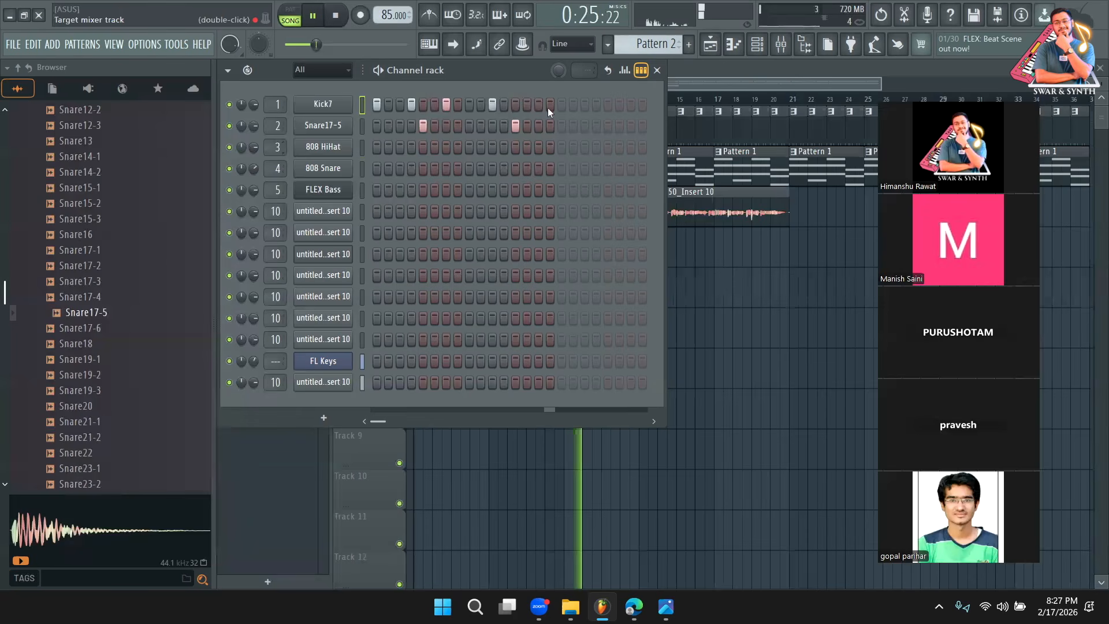
{"action": "left_click", "coordinate": [538, 106]}
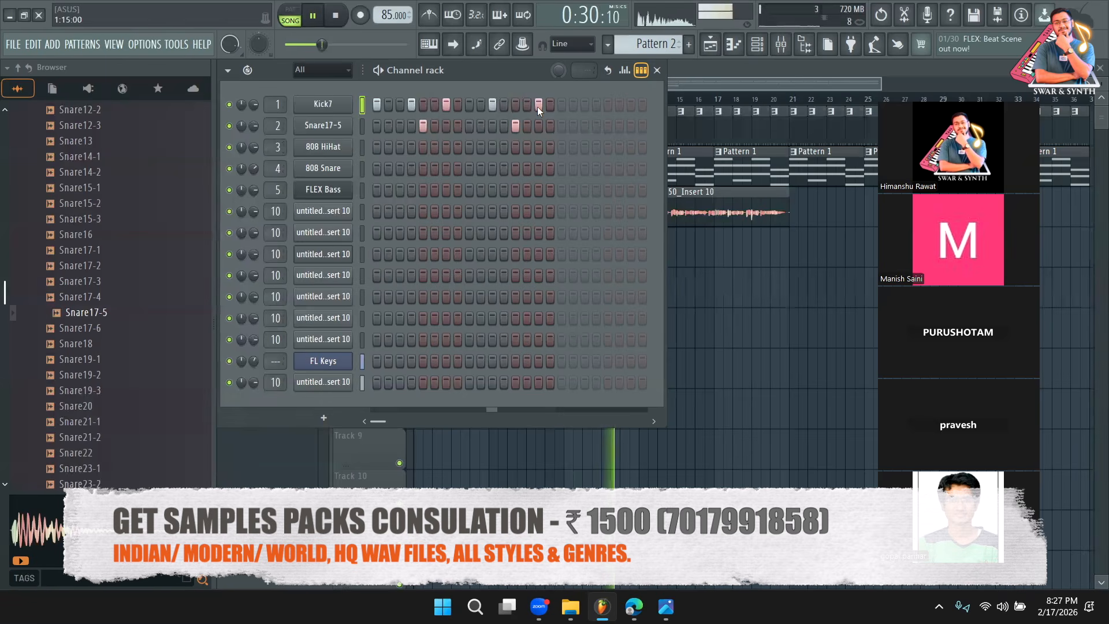
{"action": "left_click", "coordinate": [767, 343]}
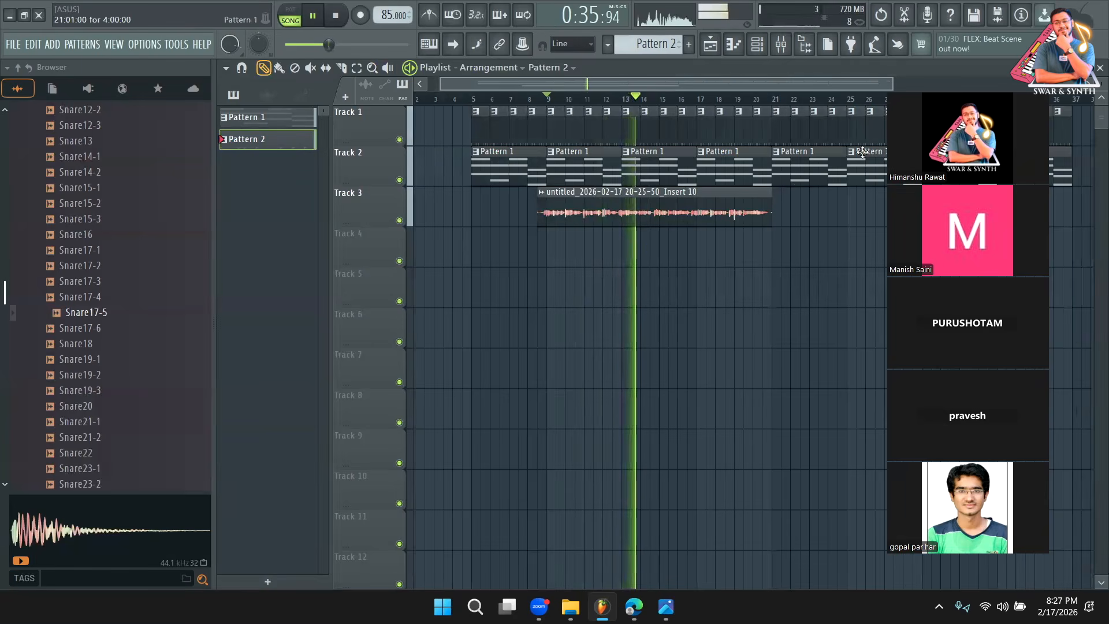
Stop playback and route the recorded vocal clip on Track 3 to mixer track 11.
{"action": "left_click_drag", "start_coordinate": [998, 85], "coordinate": [175, 82]}
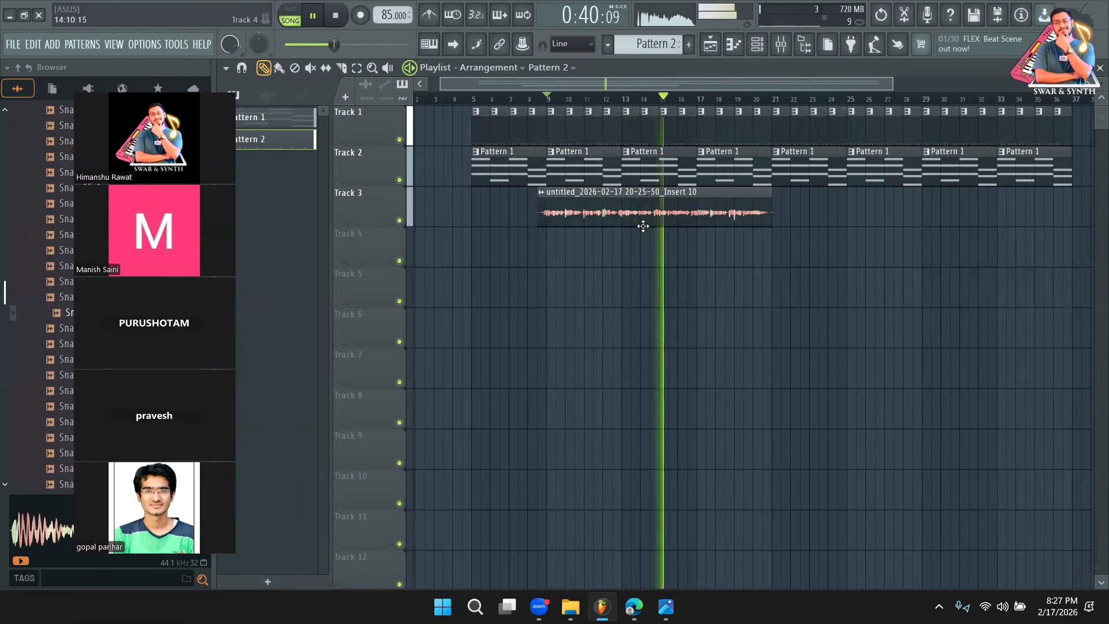
{"action": "left_click", "coordinate": [624, 212]}
{"action": "key", "text": "space"}
{"action": "double_click", "coordinate": [624, 213]}
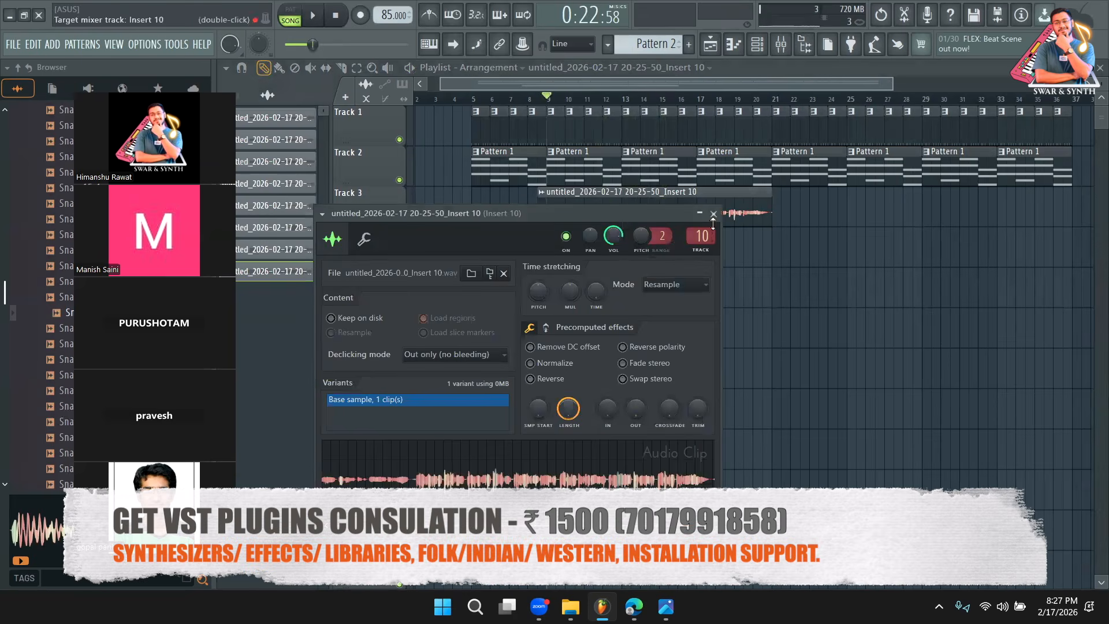
{"action": "left_click", "coordinate": [716, 215]}
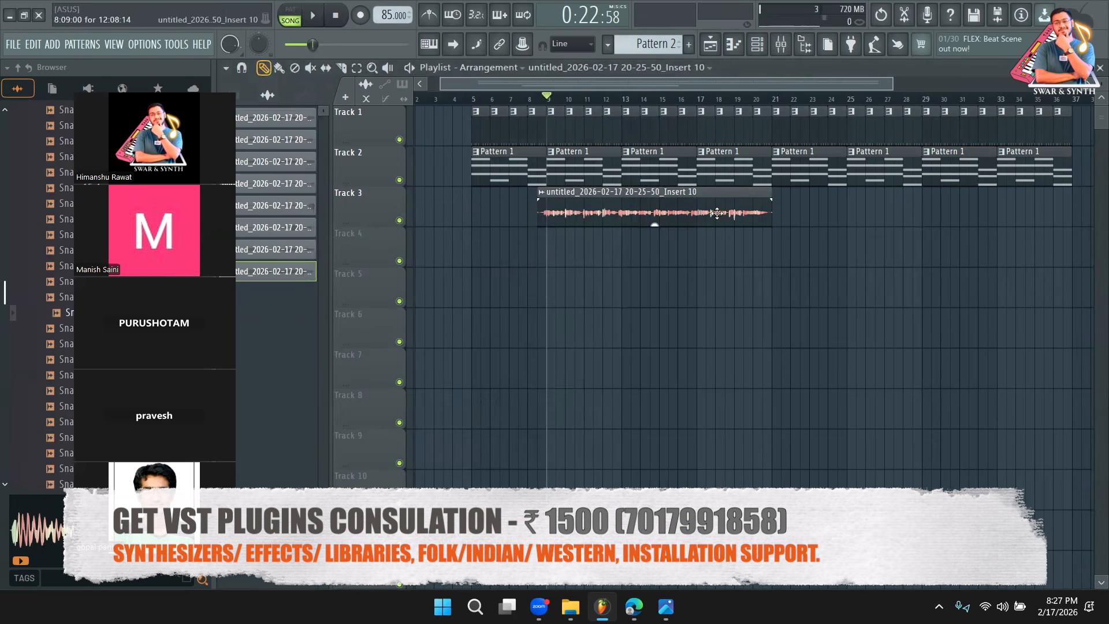
{"action": "double_click", "coordinate": [717, 213]}
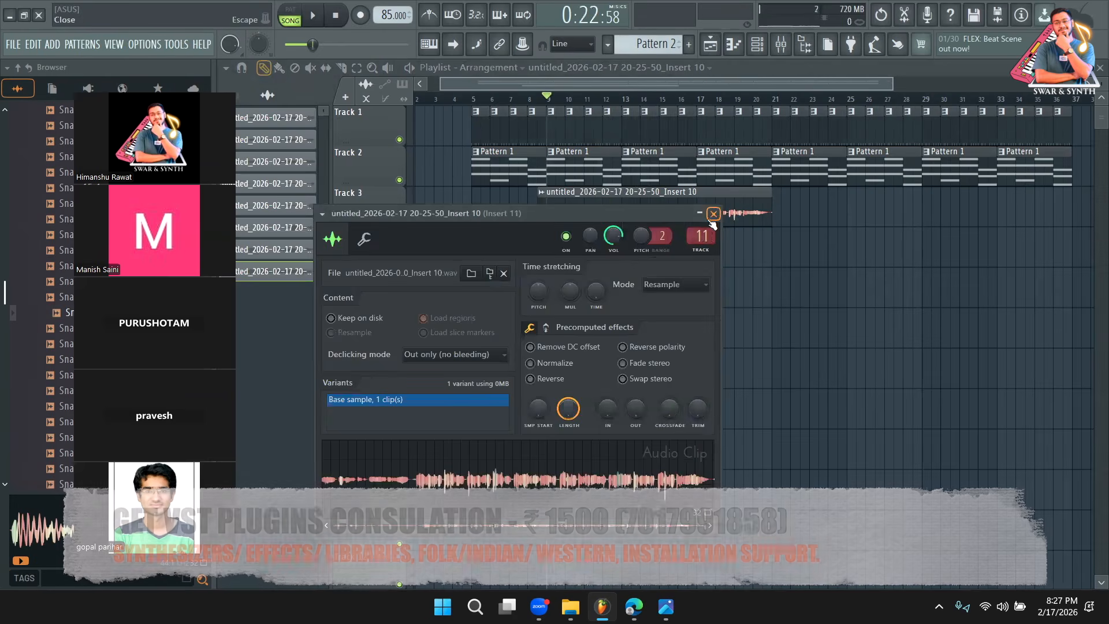
{"action": "left_click", "coordinate": [713, 214]}
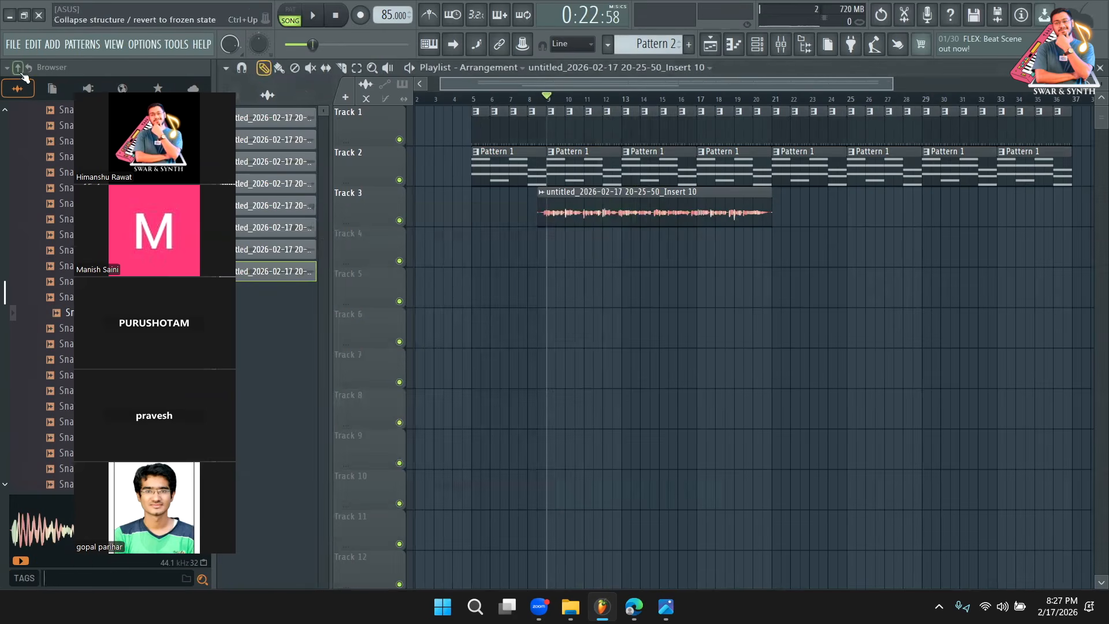
Inspect the mixer, and play the song from bar 8 to check the levels on Insert 10 and Insert 11.
{"action": "left_click", "coordinate": [56, 89]}
{"action": "left_click", "coordinate": [781, 46]}
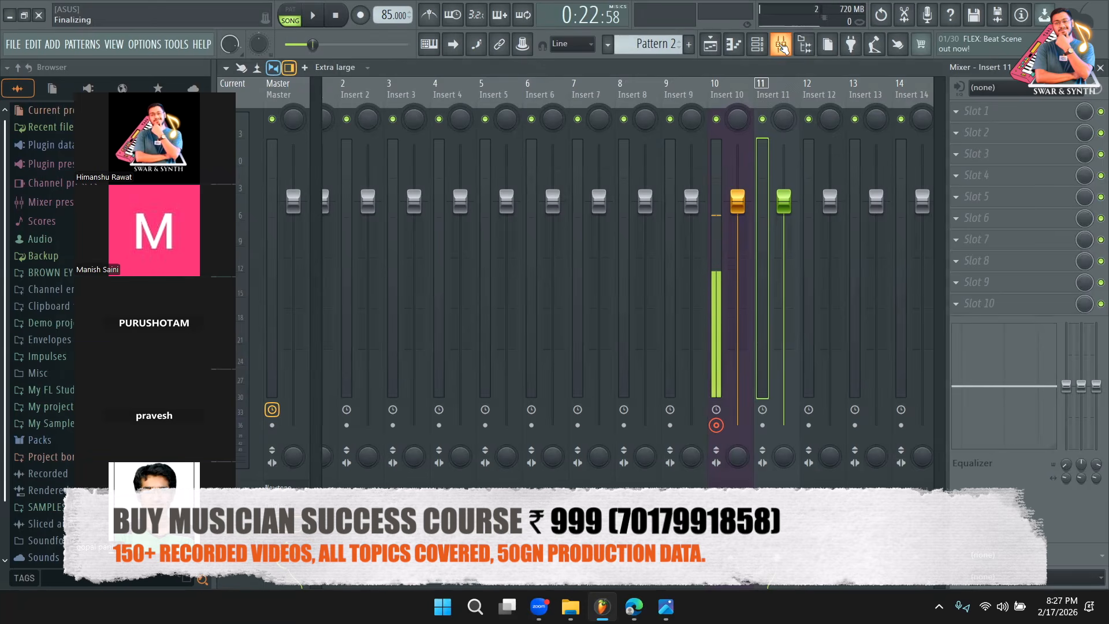
{"action": "left_click", "coordinate": [711, 46]}
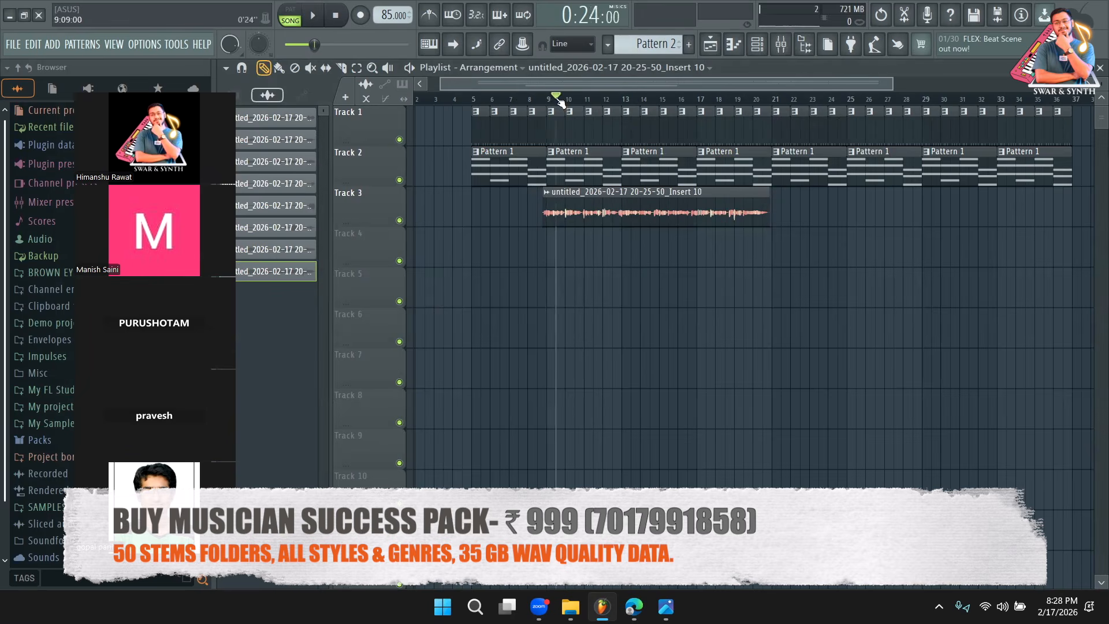
{"action": "left_click_drag", "start_coordinate": [557, 100], "coordinate": [528, 100]}
{"action": "key", "text": "space"}
{"action": "left_click", "coordinate": [780, 45]}
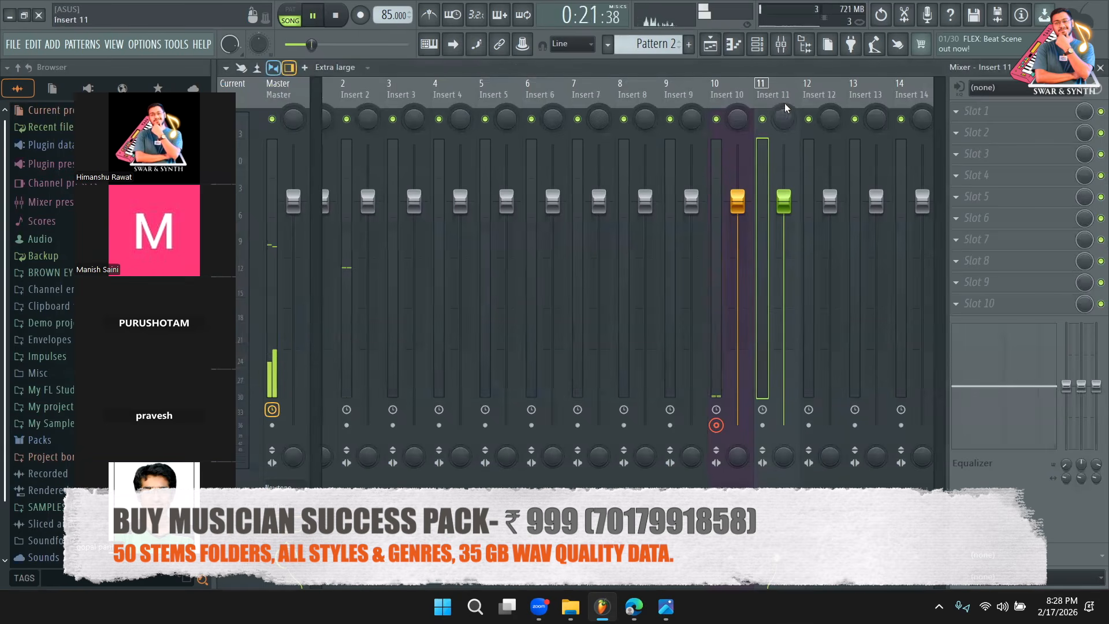
Stop playback and set the audio input source of mixer track Insert 10 to none.
{"action": "left_click", "coordinate": [733, 97]}
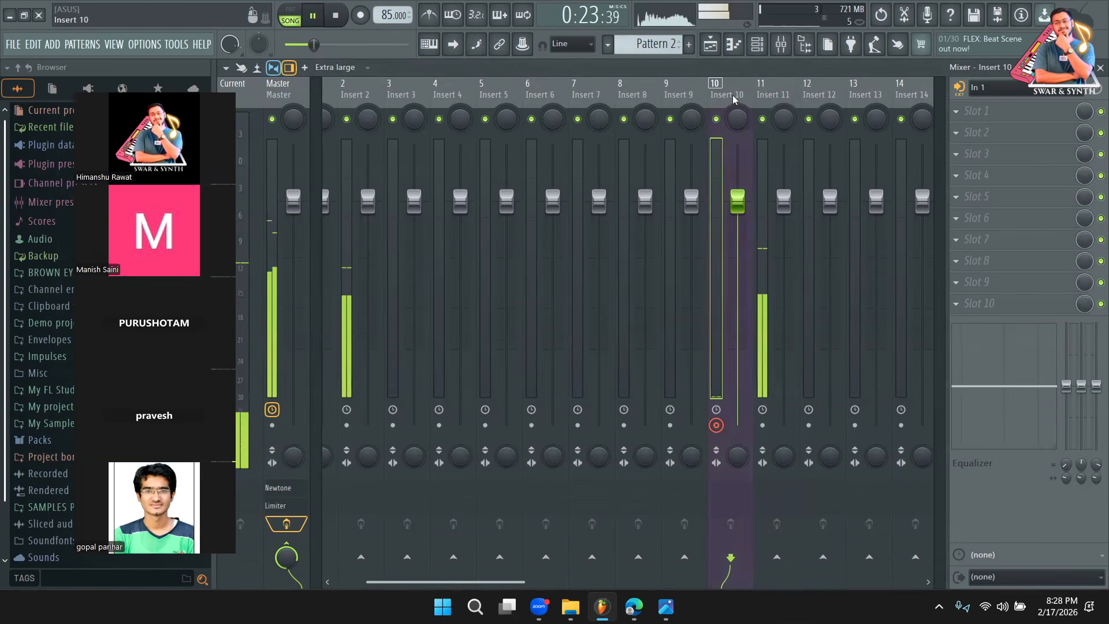
{"action": "key", "text": "space"}
{"action": "left_click", "coordinate": [982, 87]}
{"action": "left_click", "coordinate": [988, 95]}
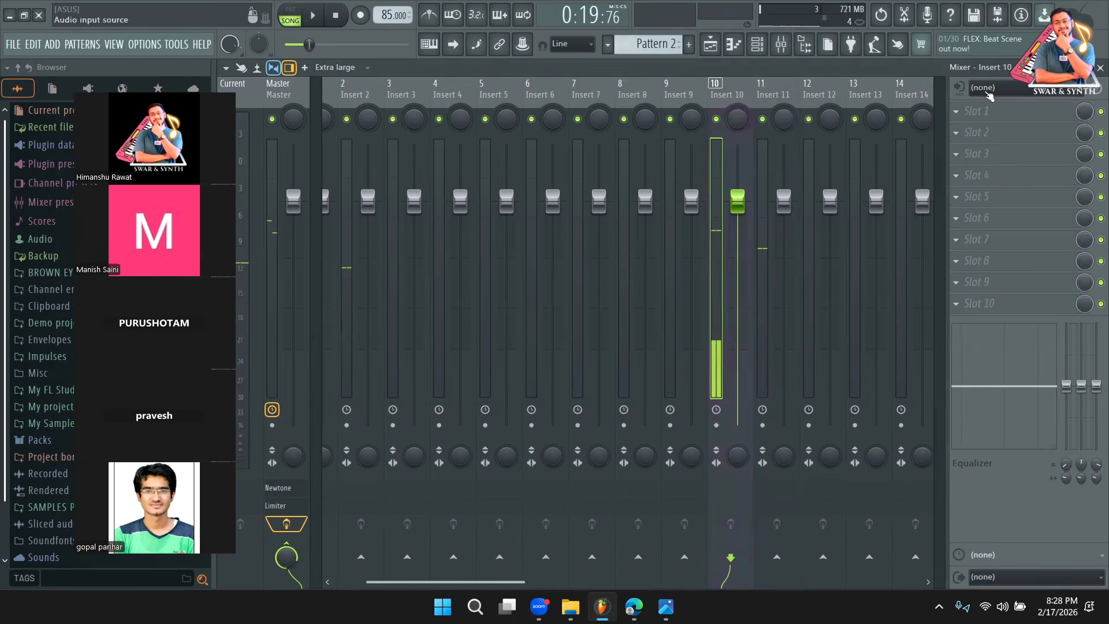
Select mixer track Insert 11 and play the song briefly to check the vocal's level there.
{"action": "left_click", "coordinate": [771, 98]}
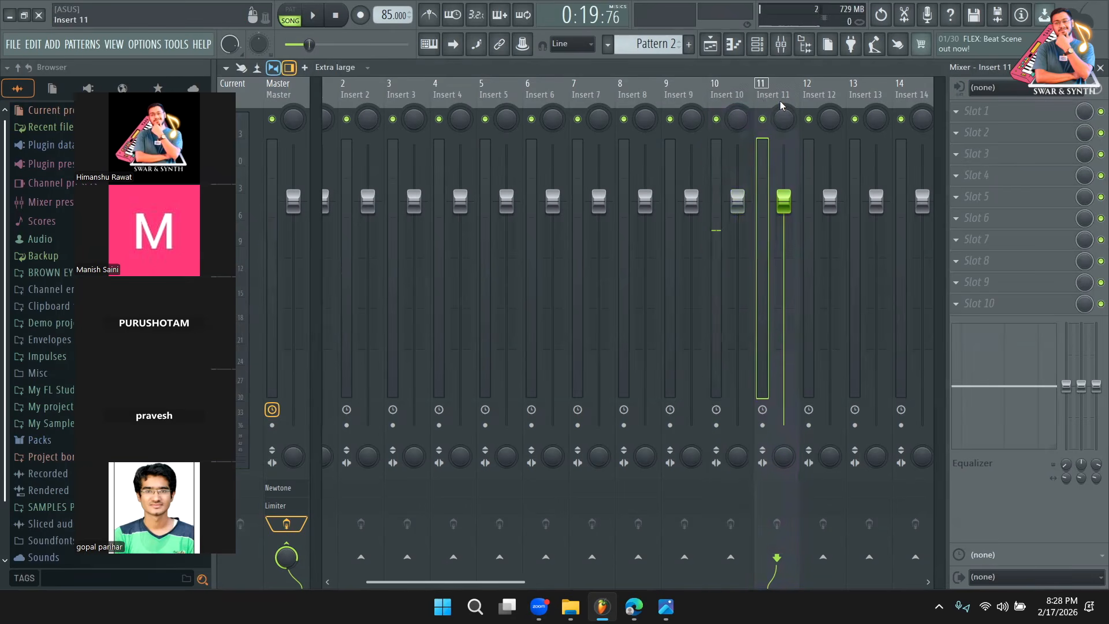
{"action": "key", "text": "space"}
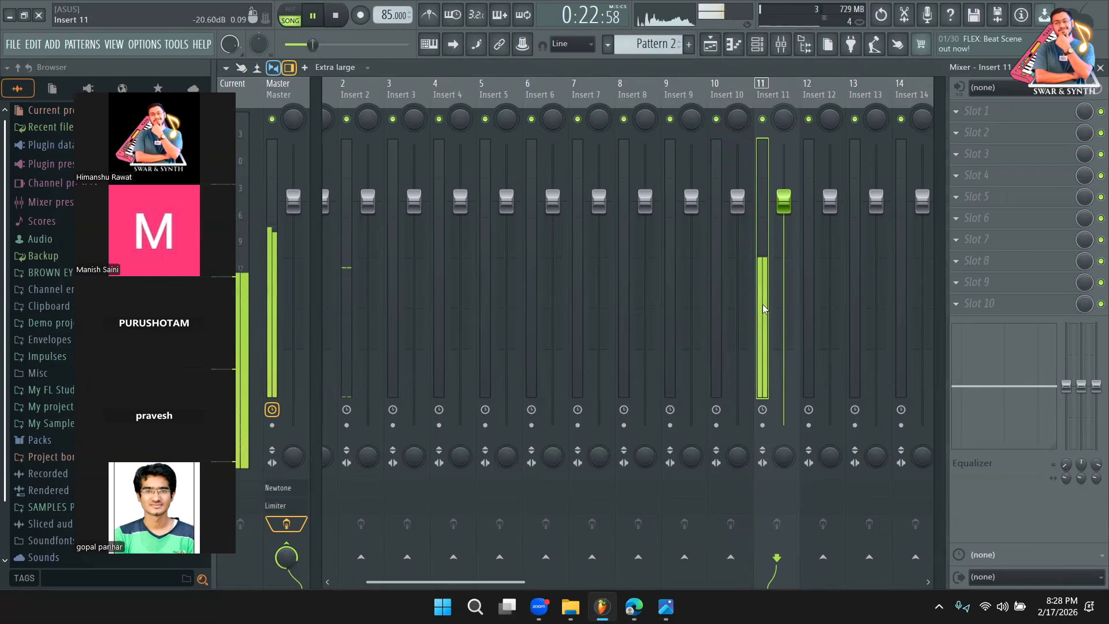
{"action": "key", "text": "space"}
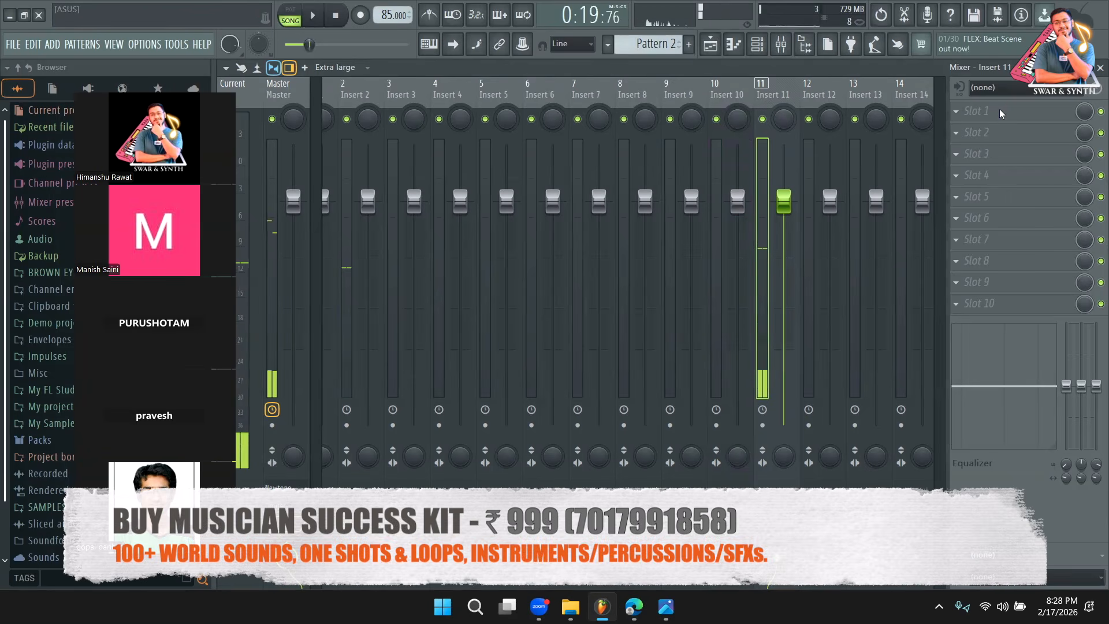
Load Xvox Comp in slot 1 of mixer track Insert 11 and set its compression to 25% while playing the vocal.
{"action": "left_click", "coordinate": [999, 110]}
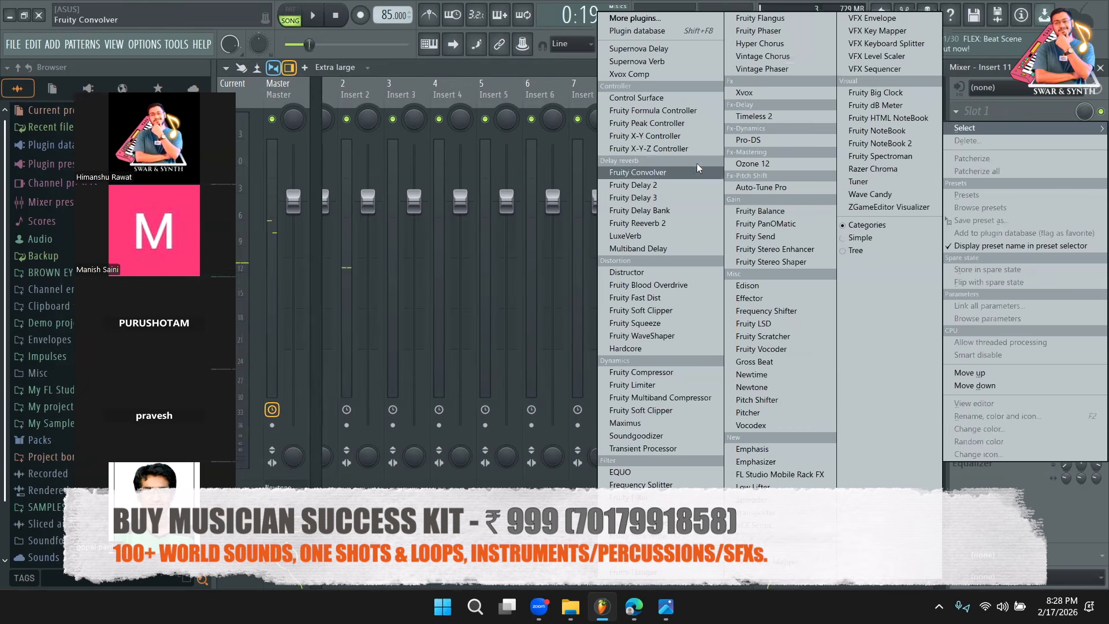
{"action": "left_click", "coordinate": [664, 78]}
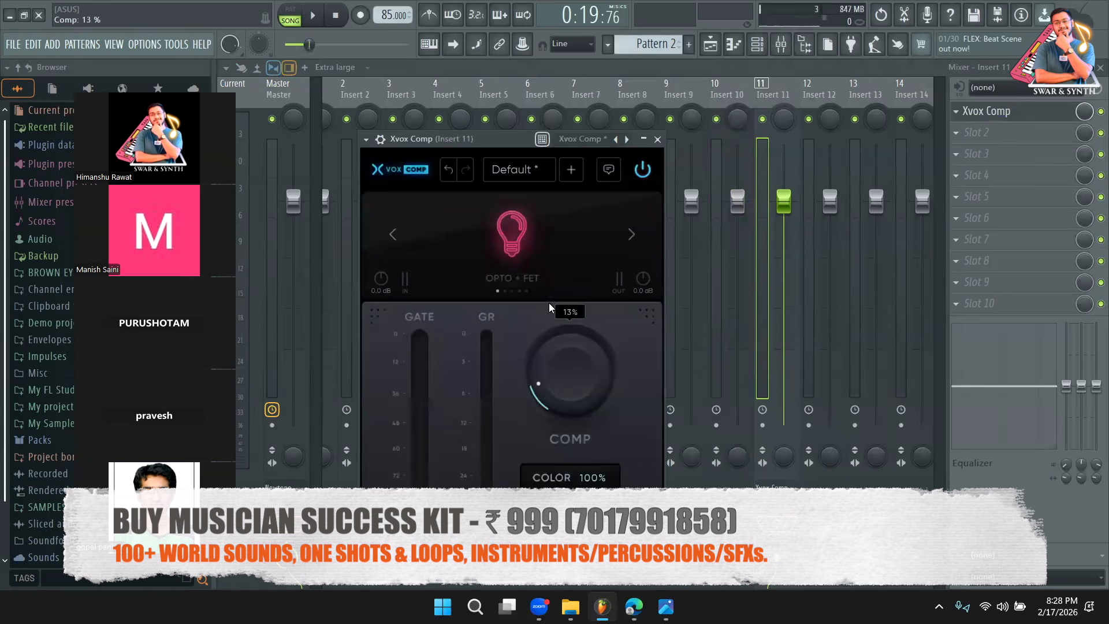
{"action": "key", "text": "space"}
{"action": "mouse_move", "coordinate": [554, 374]}
{"action": "left_mouse_down"}
{"action": "mouse_move", "coordinate": [549, 344]}
{"action": "mouse_move", "coordinate": [554, 358]}
{"action": "left_mouse_up"}
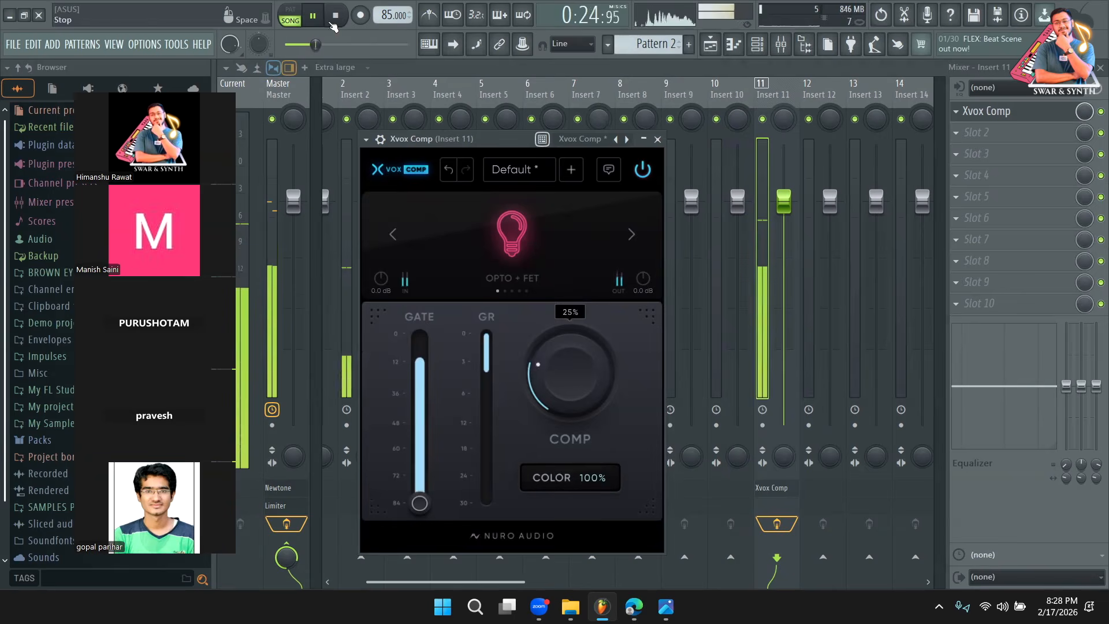
{"action": "key", "text": "space"}
Load Fruity Parametric EQ 2 in slot 2 of Insert 11, cut the low shelf around 110 Hz, and boost treble bands 6 and 7.
{"action": "left_click", "coordinate": [1001, 136]}
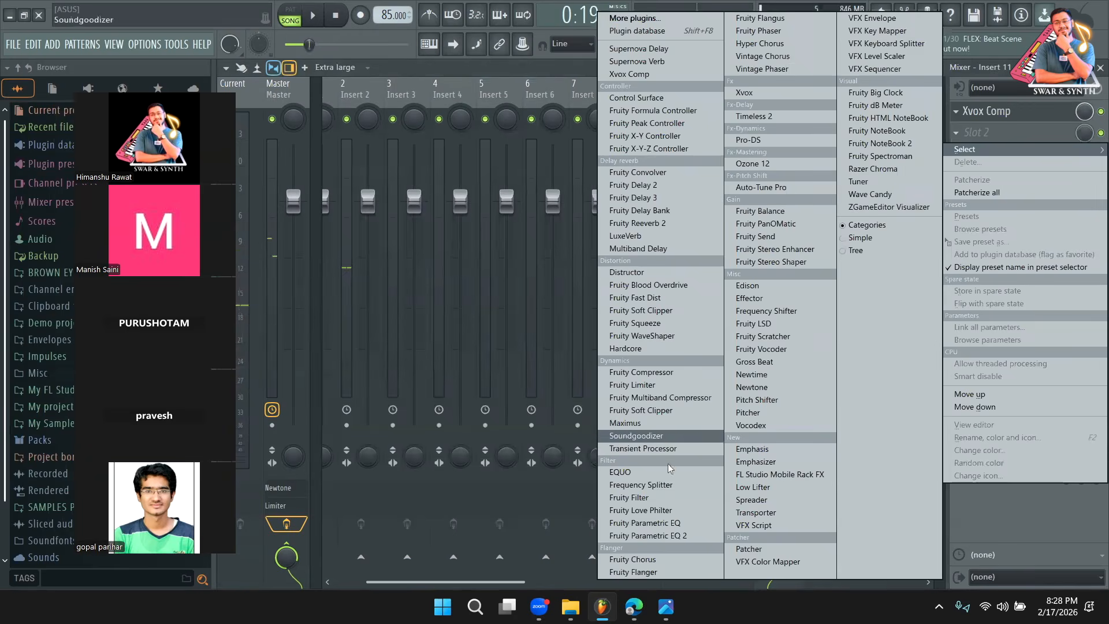
{"action": "left_click", "coordinate": [674, 537]}
{"action": "left_click_drag", "start_coordinate": [308, 261], "coordinate": [337, 307]}
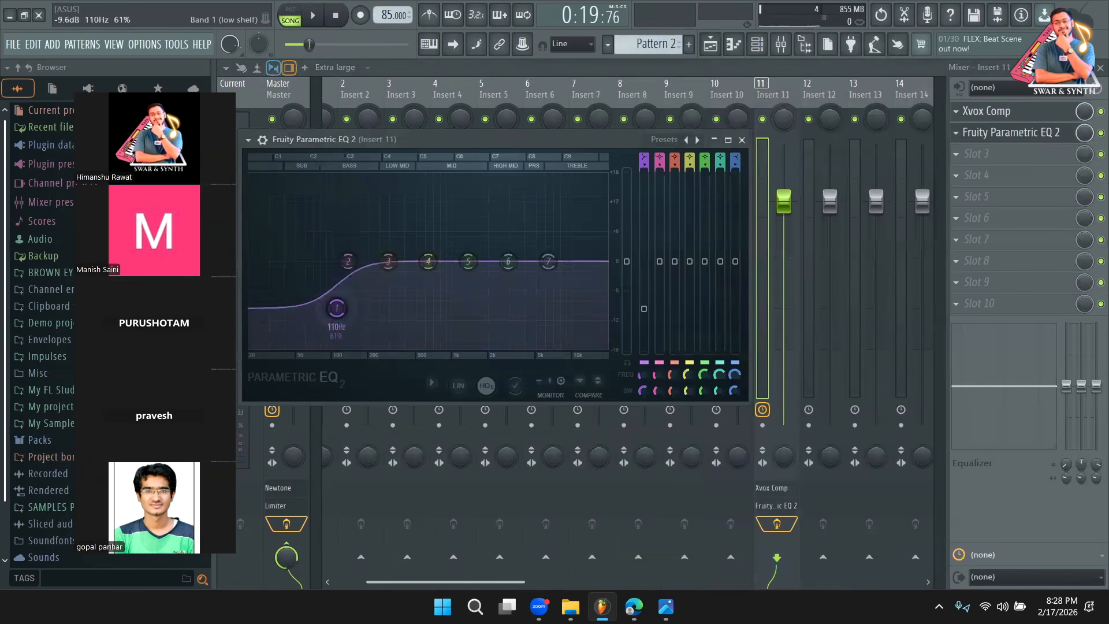
{"action": "left_click_drag", "start_coordinate": [550, 262], "coordinate": [566, 244]}
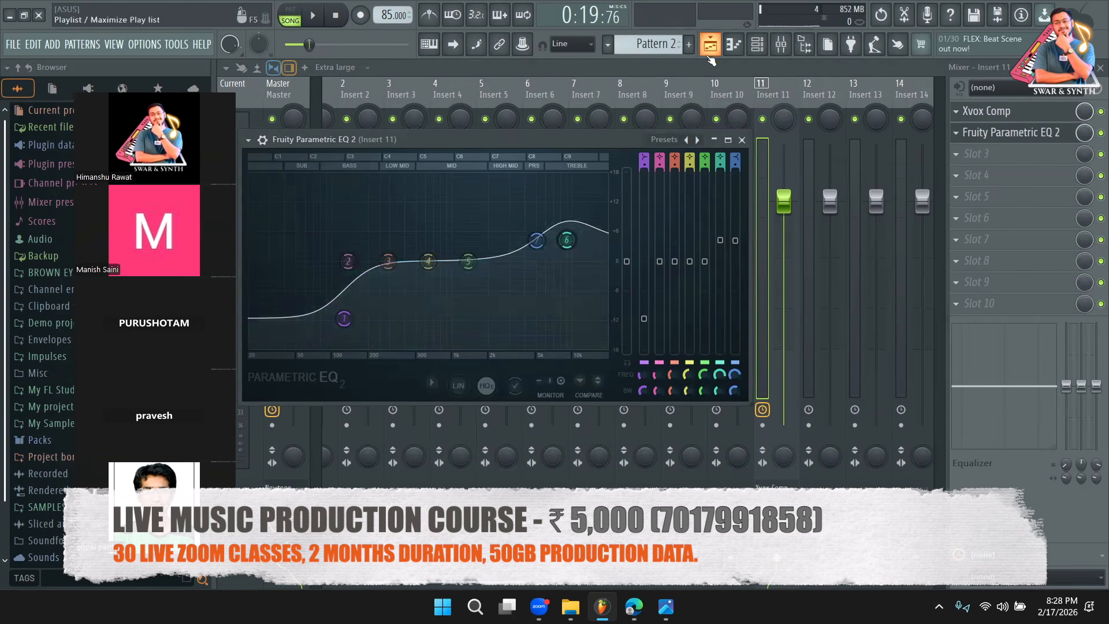
Play the song from about bar 9 and check the vocal's spectrum in the Insert 11 equalizer, and stop playback.
{"action": "left_click", "coordinate": [711, 43]}
{"action": "left_click", "coordinate": [546, 103]}
{"action": "key", "text": "space"}
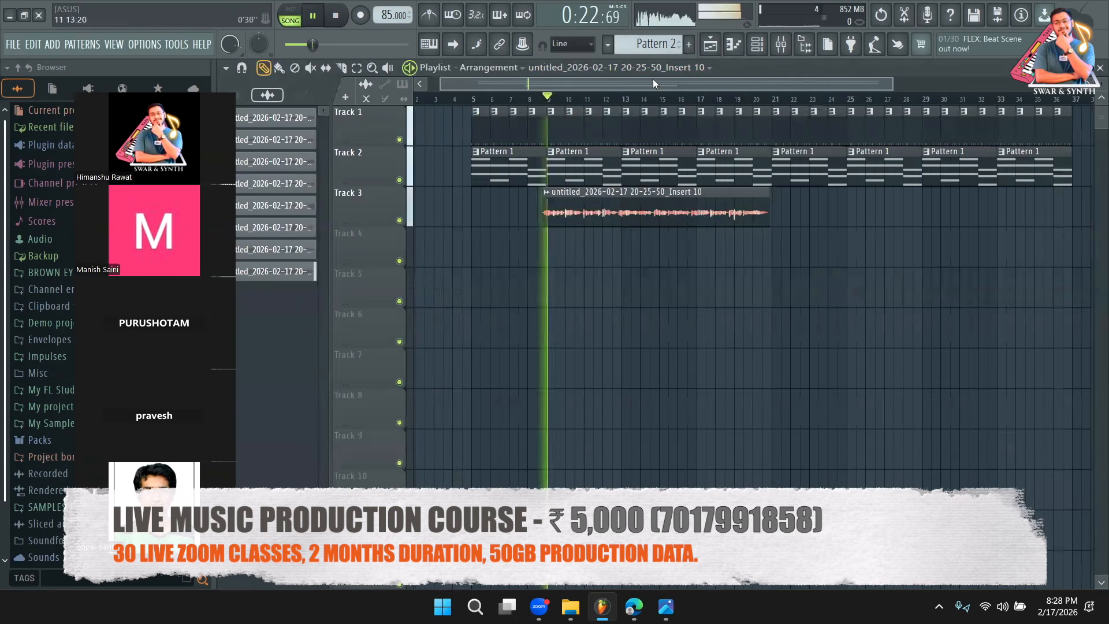
{"action": "left_click", "coordinate": [781, 44]}
{"action": "left_click", "coordinate": [1009, 134]}
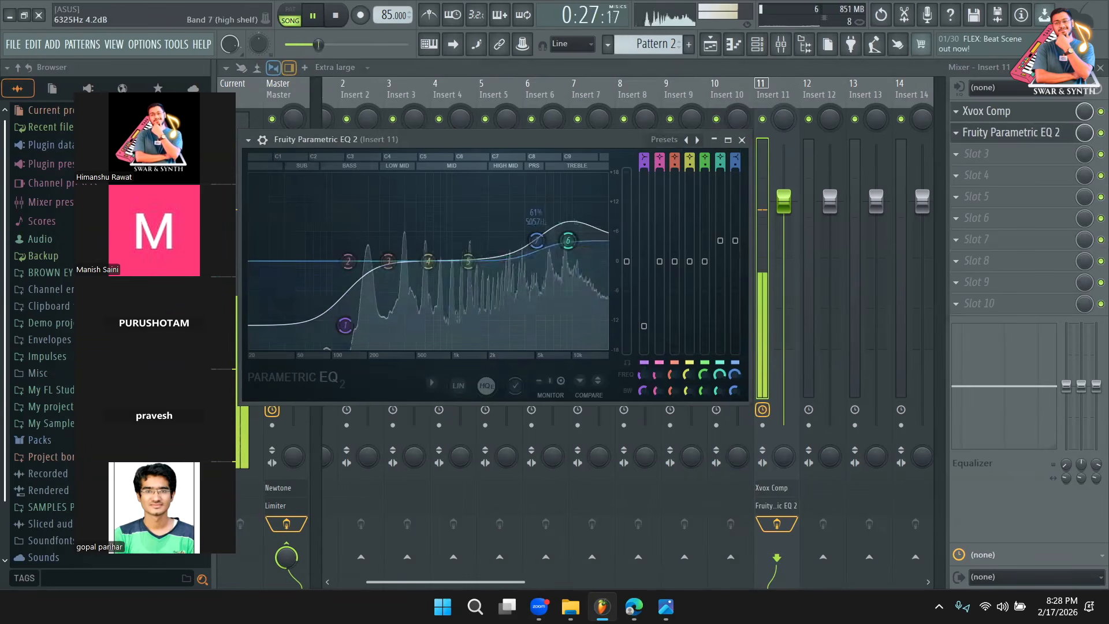
{"action": "left_click", "coordinate": [743, 139]}
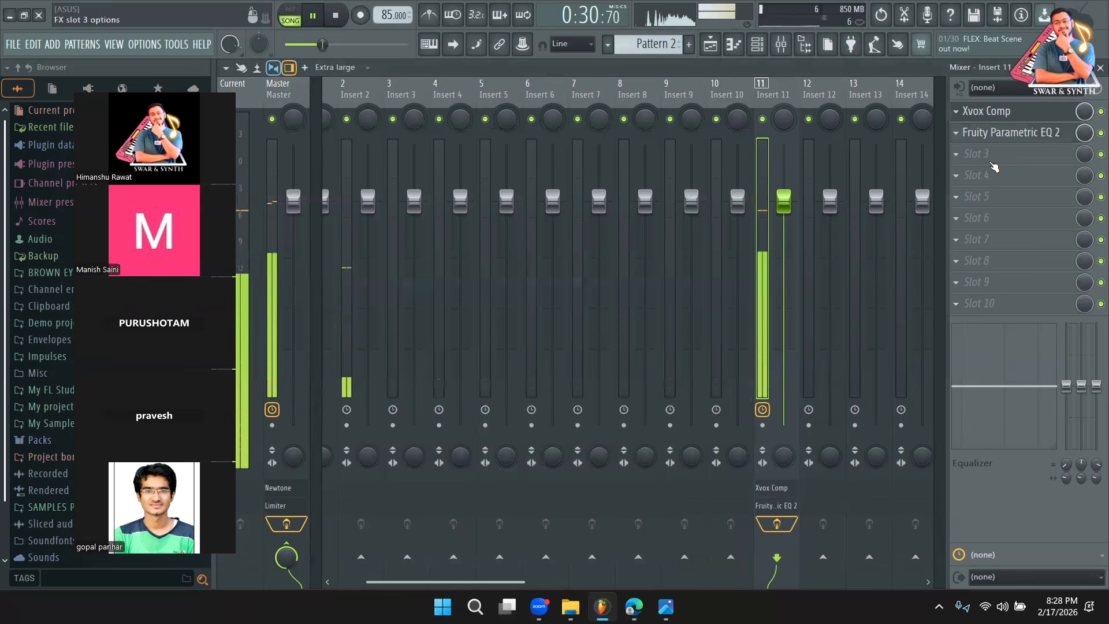
{"action": "key", "text": "space"}
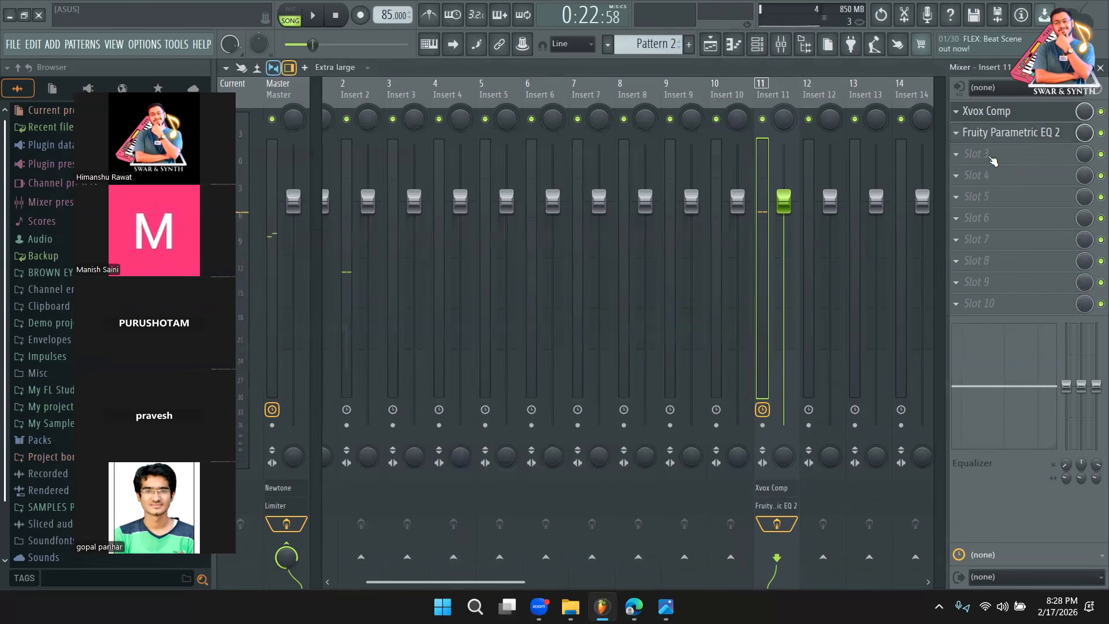
Load Pro-DS in slot 3 of Insert 11 and audition the vocal with its default setting.
{"action": "left_click", "coordinate": [988, 157]}
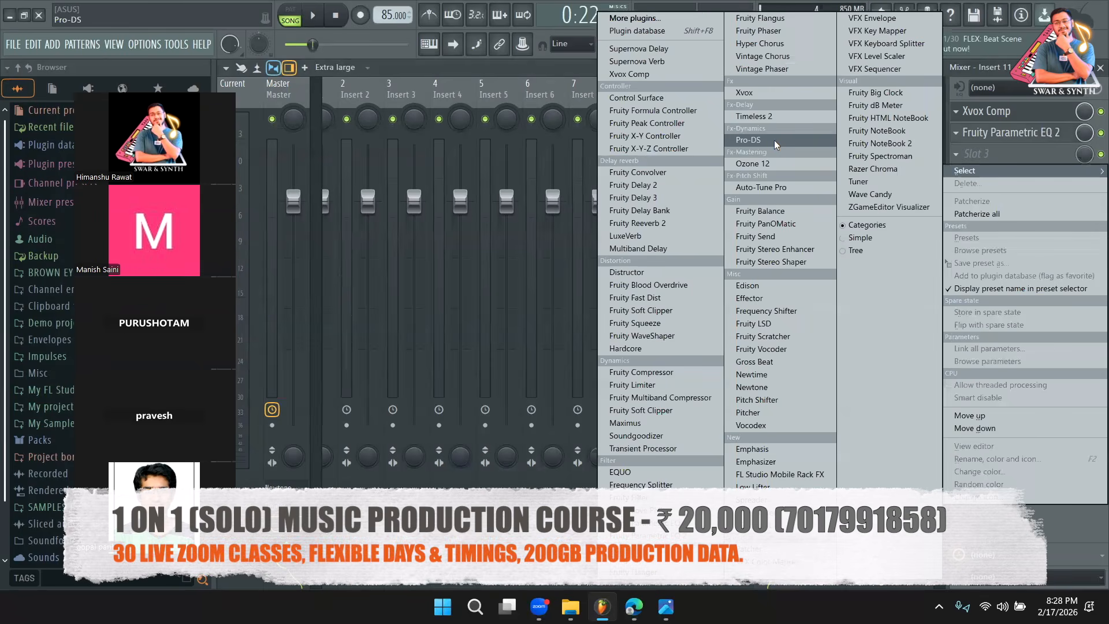
{"action": "left_click", "coordinate": [774, 140]}
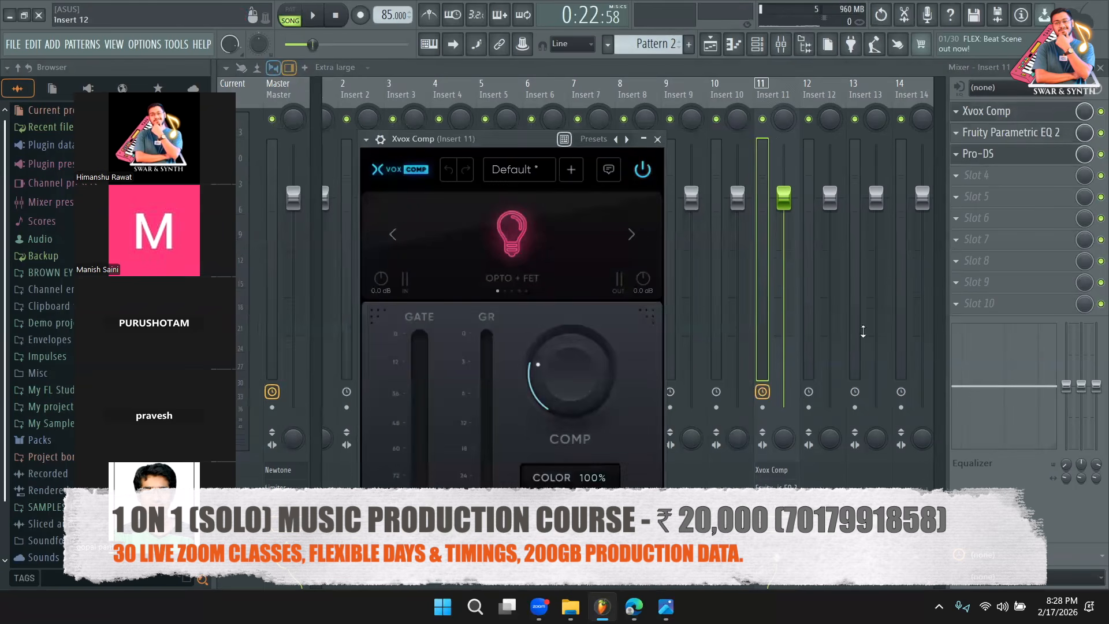
{"action": "left_click", "coordinate": [989, 139]}
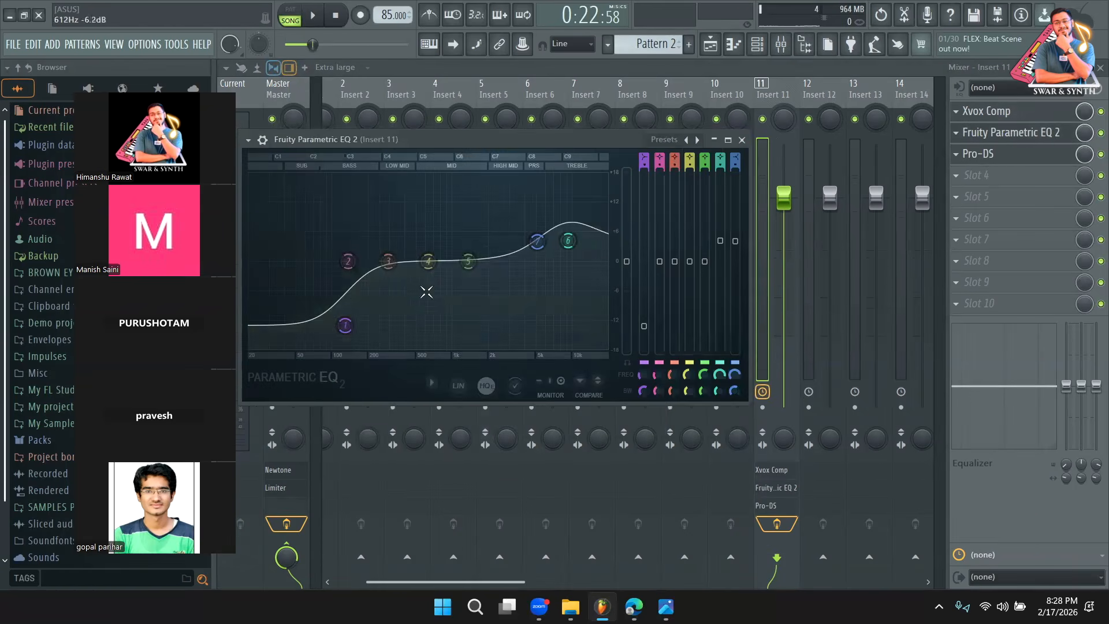
{"action": "left_click", "coordinate": [1001, 155]}
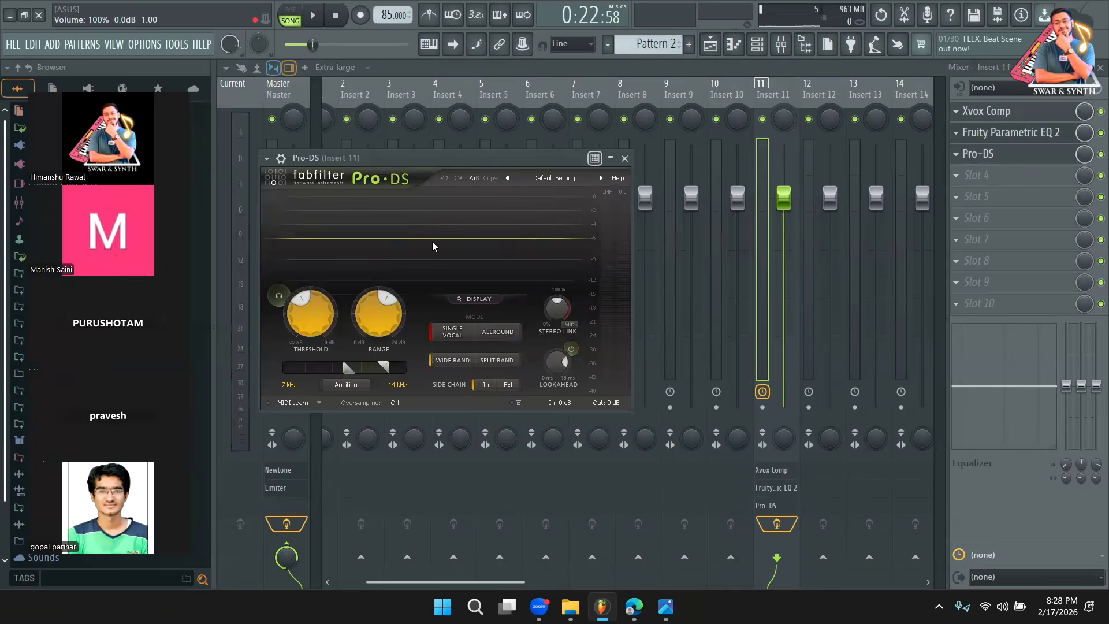
{"action": "key", "text": "space"}
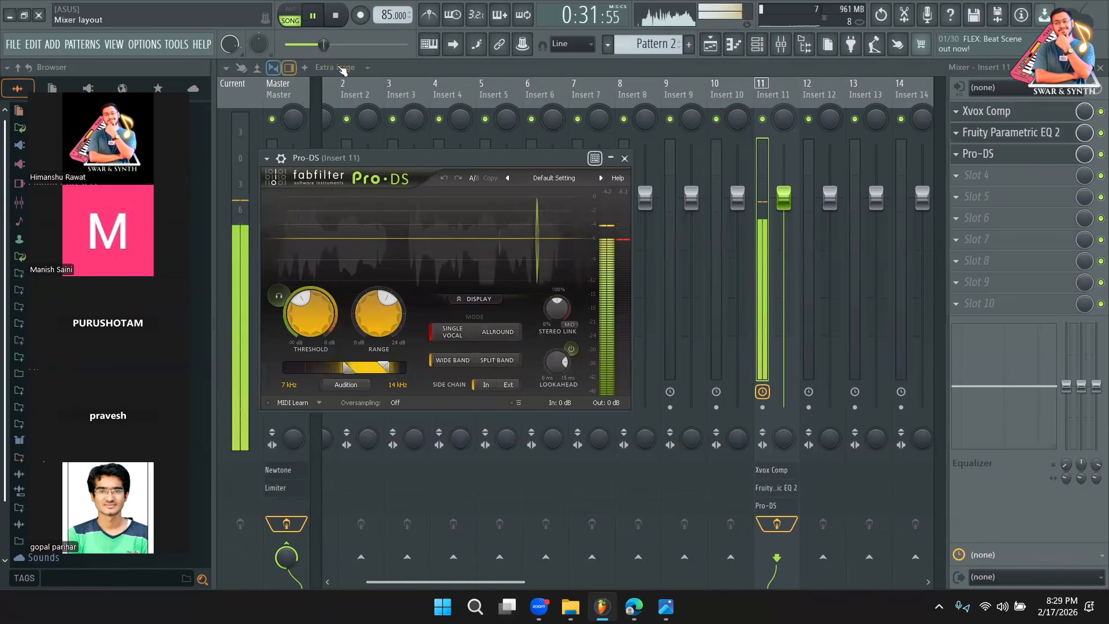
{"action": "left_click", "coordinate": [315, 18]}
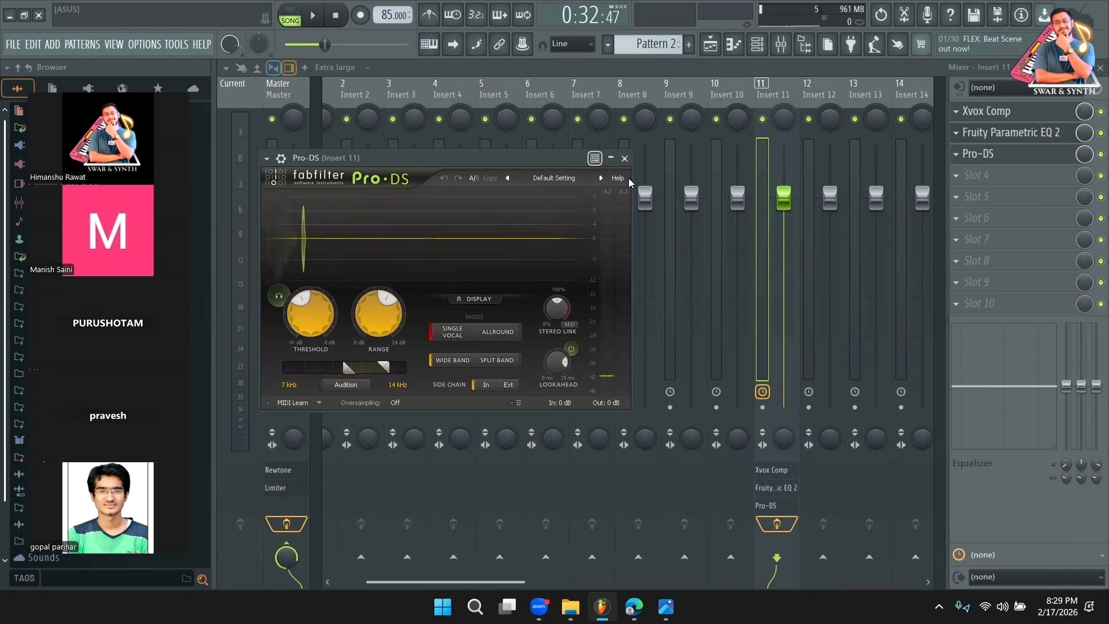
{"action": "left_click", "coordinate": [625, 160]}
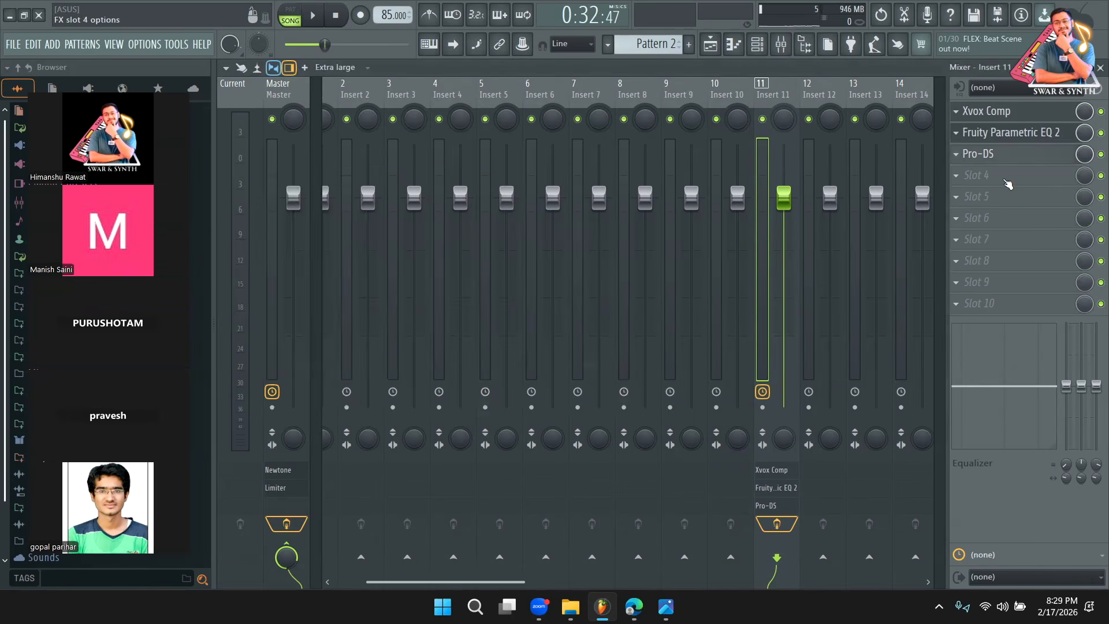
Trim the equalizer's band 6 boost to about 3.9 dB and load Auto-Tune Pro in slot 4 of Insert 11.
{"action": "left_click", "coordinate": [1009, 133]}
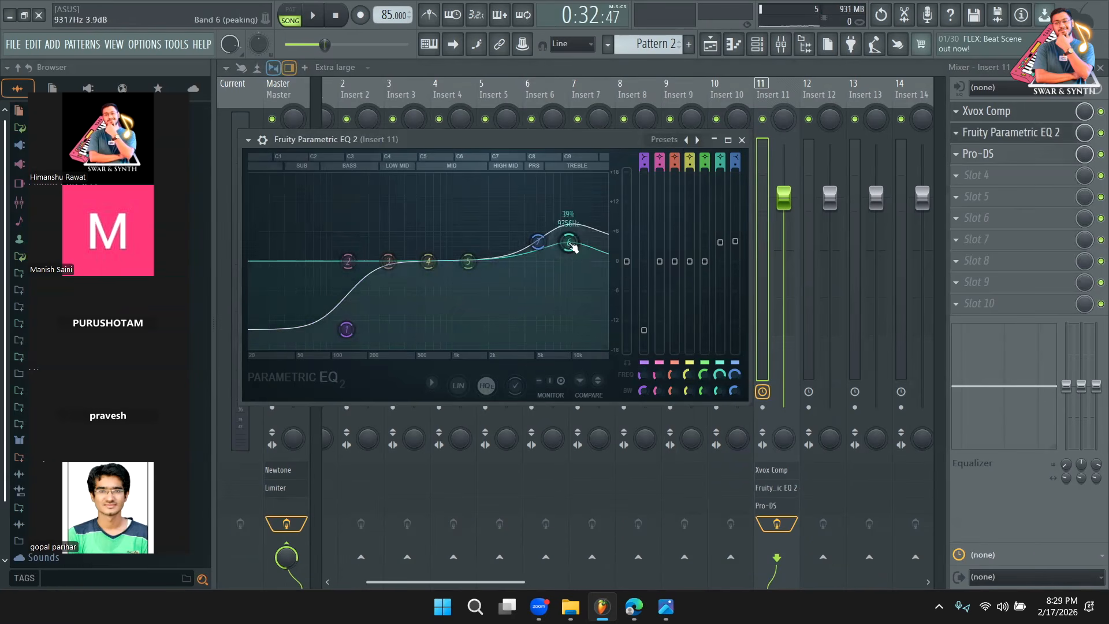
{"action": "left_click", "coordinate": [987, 179]}
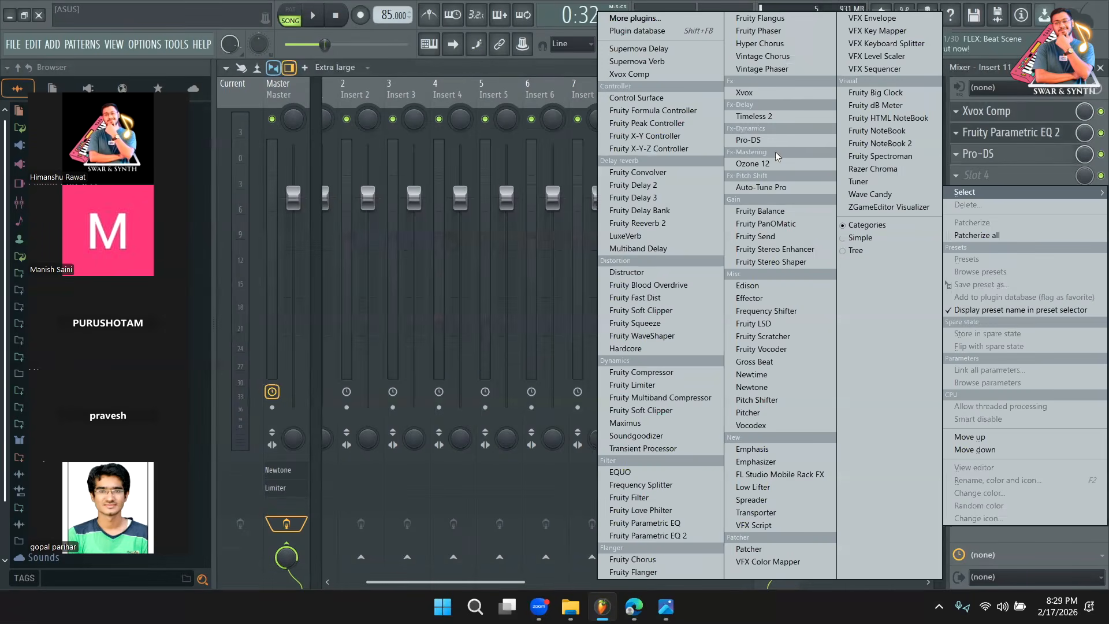
{"action": "left_click", "coordinate": [762, 187]}
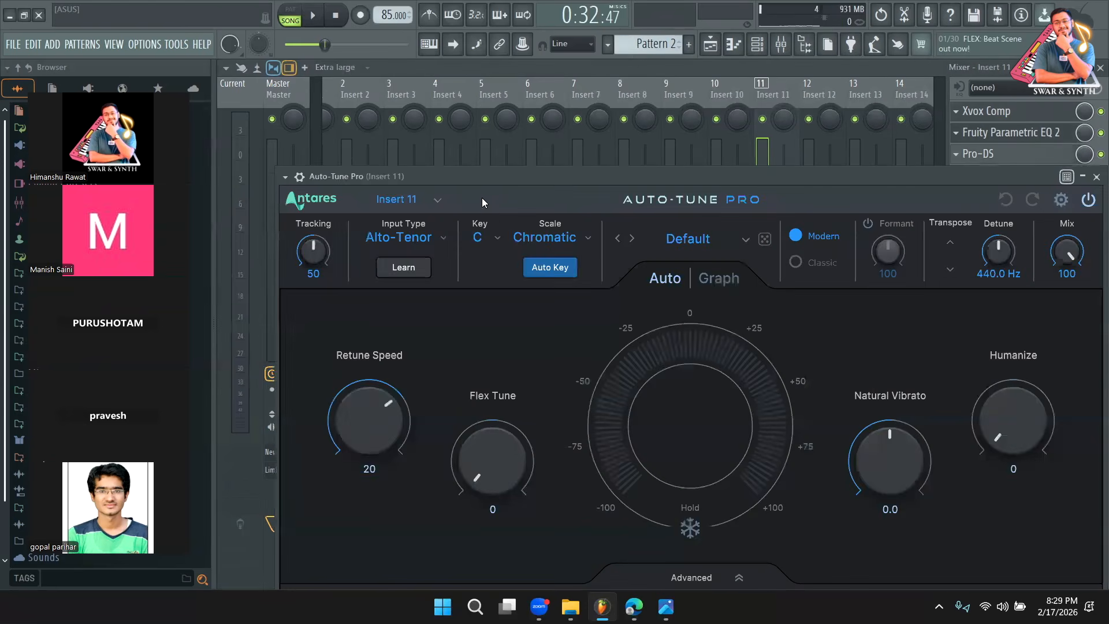
{"action": "left_click_drag", "start_coordinate": [493, 181], "coordinate": [485, 157]}
Check the chord notes of Pattern 1 in the piano roll to find the song's key, and return to Auto-Tune Pro on Insert 11.
{"action": "left_click", "coordinate": [536, 216]}
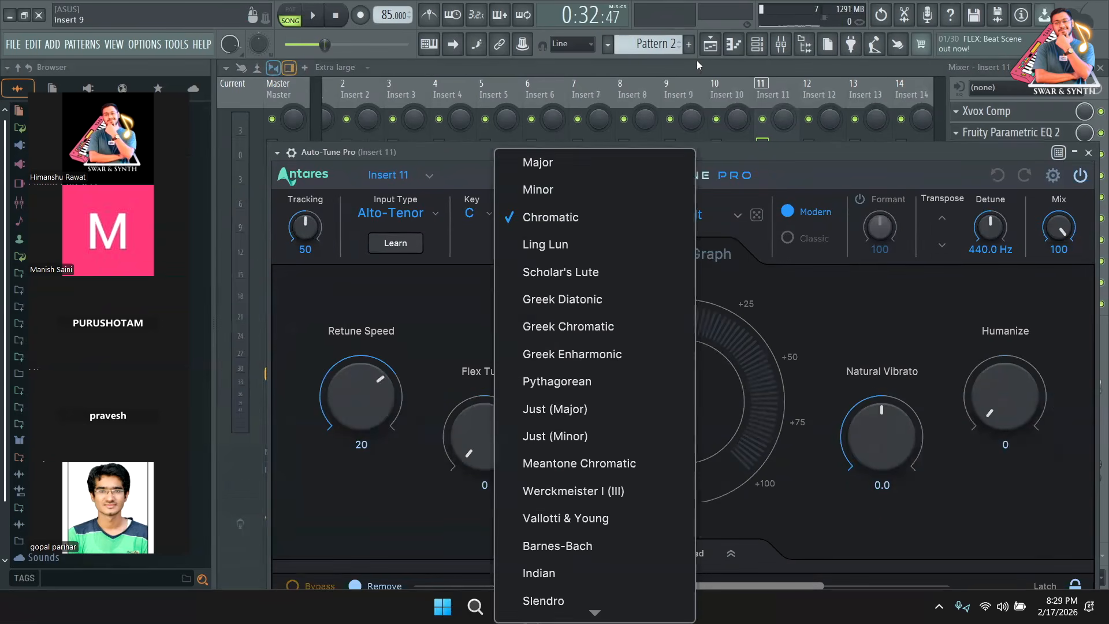
{"action": "left_click", "coordinate": [710, 44]}
{"action": "double_click", "coordinate": [617, 176]}
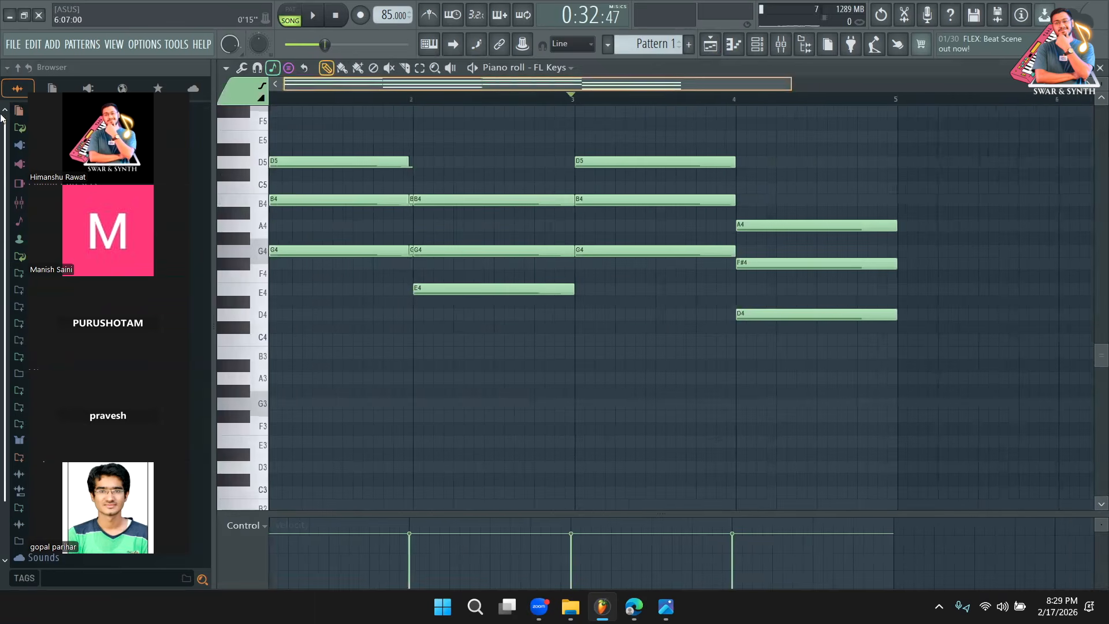
{"action": "left_click", "coordinate": [711, 48]}
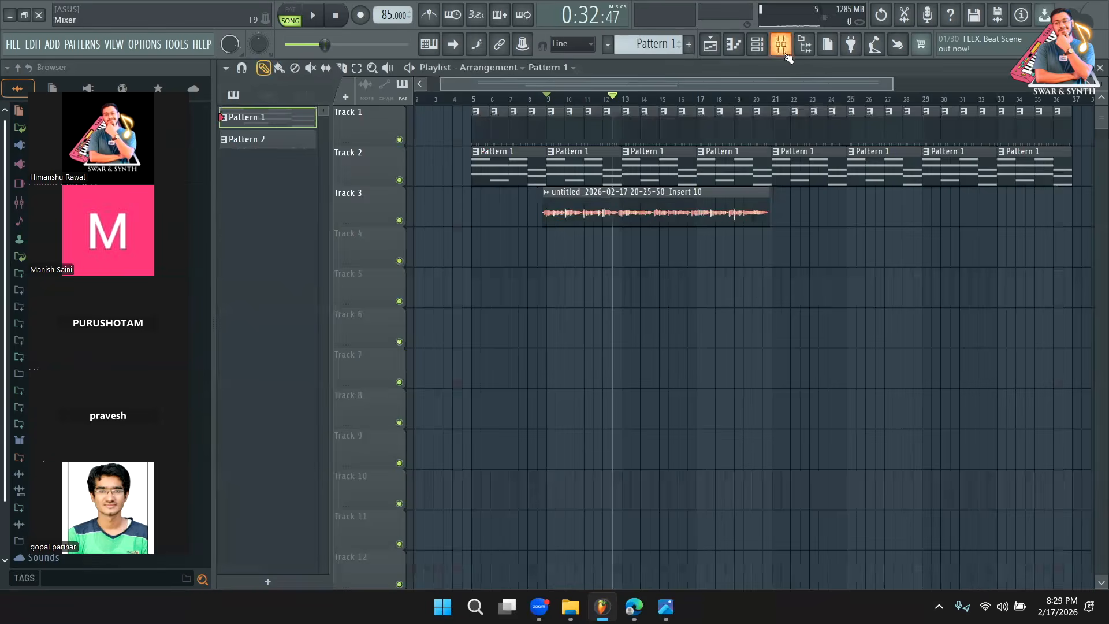
{"action": "left_click", "coordinate": [781, 45]}
{"action": "left_click", "coordinate": [994, 175]}
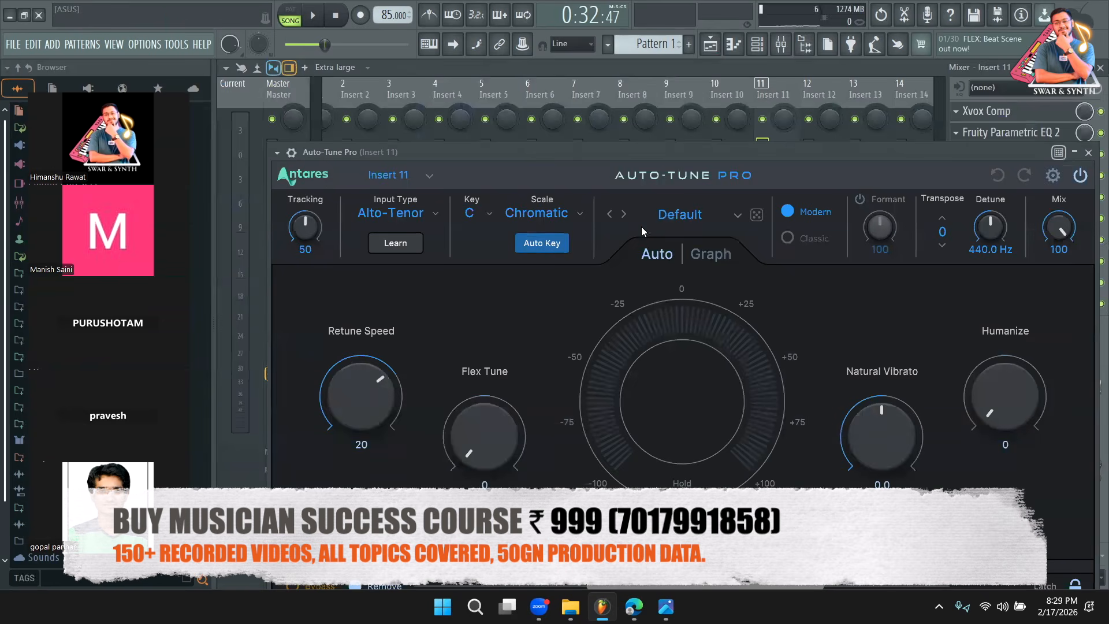
Set Auto-Tune Pro's key to G and its scale to Major.
{"action": "left_click", "coordinate": [492, 216]}
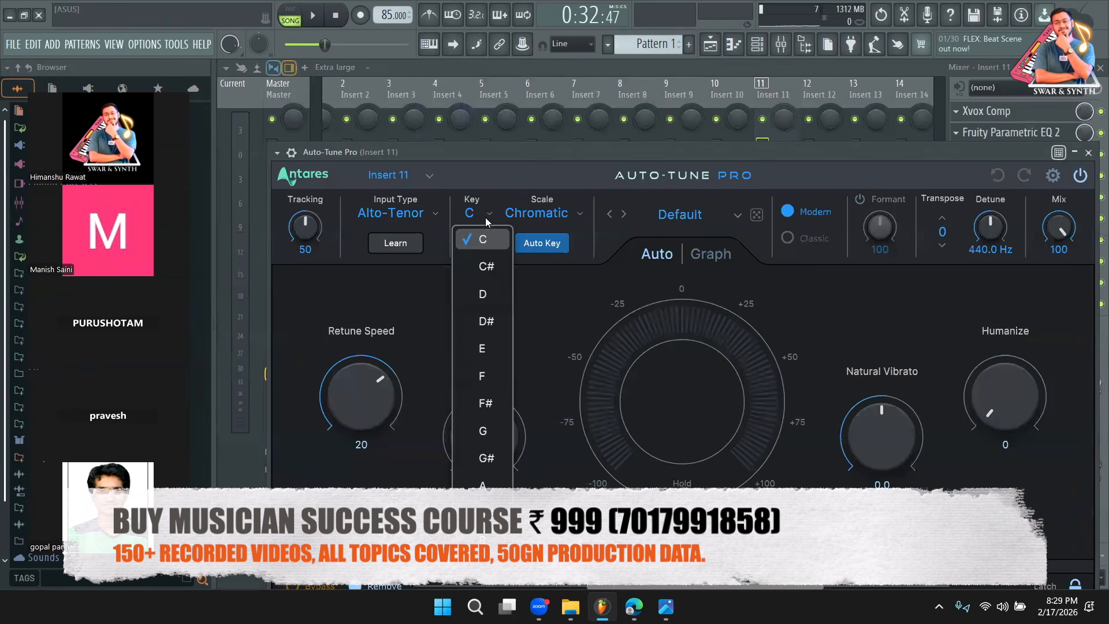
{"action": "left_click", "coordinate": [485, 428]}
{"action": "left_click", "coordinate": [543, 217]}
{"action": "left_click", "coordinate": [541, 163]}
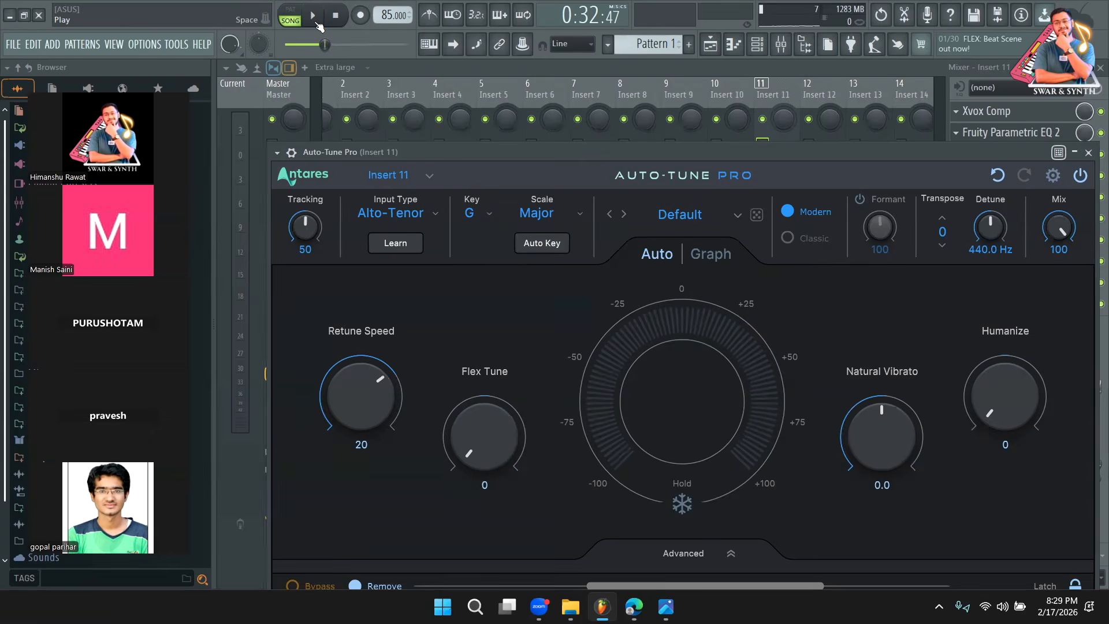
Set Auto-Tune Pro's retune speed to 0, play the song to hear the tuned vocal, and stop playback.
{"action": "left_click_drag", "start_coordinate": [396, 149], "coordinate": [382, 82]}
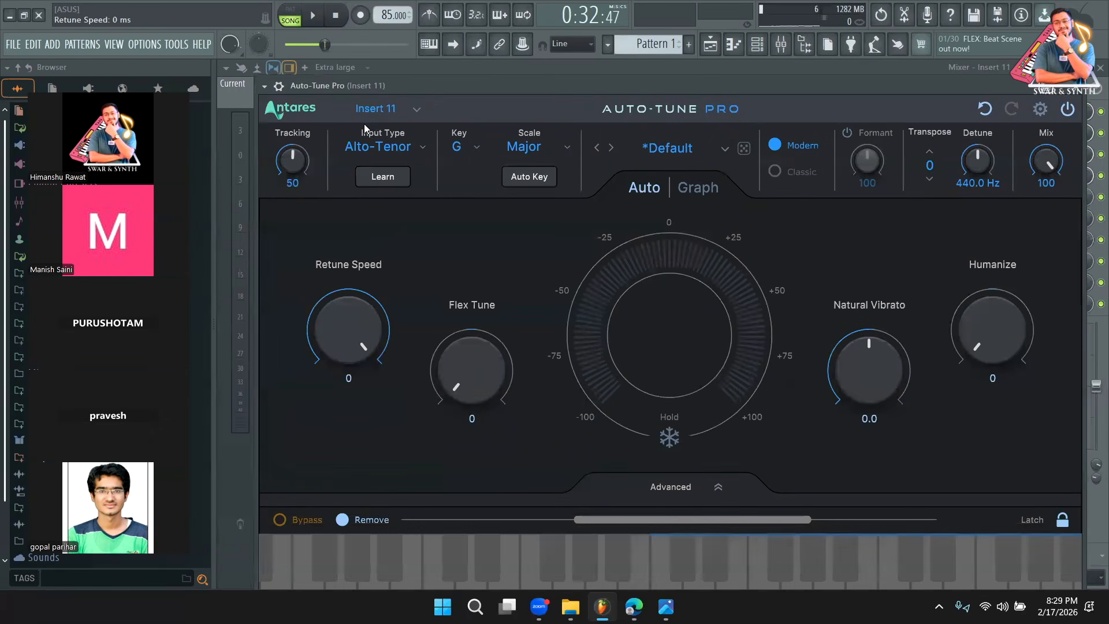
{"action": "left_click", "coordinate": [327, 24]}
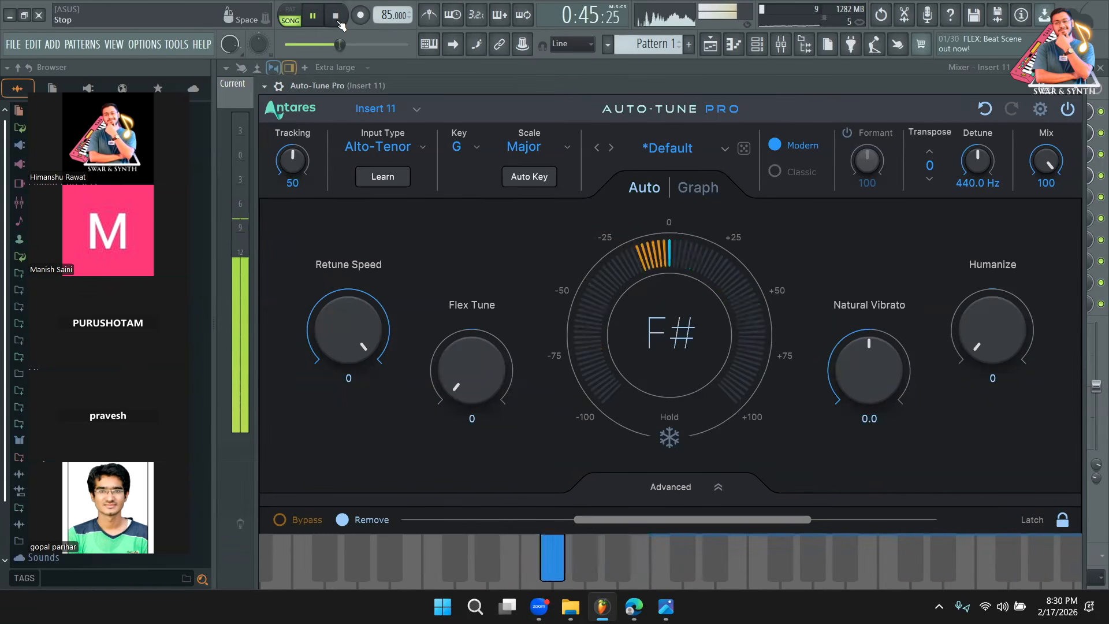
{"action": "key", "text": "space"}
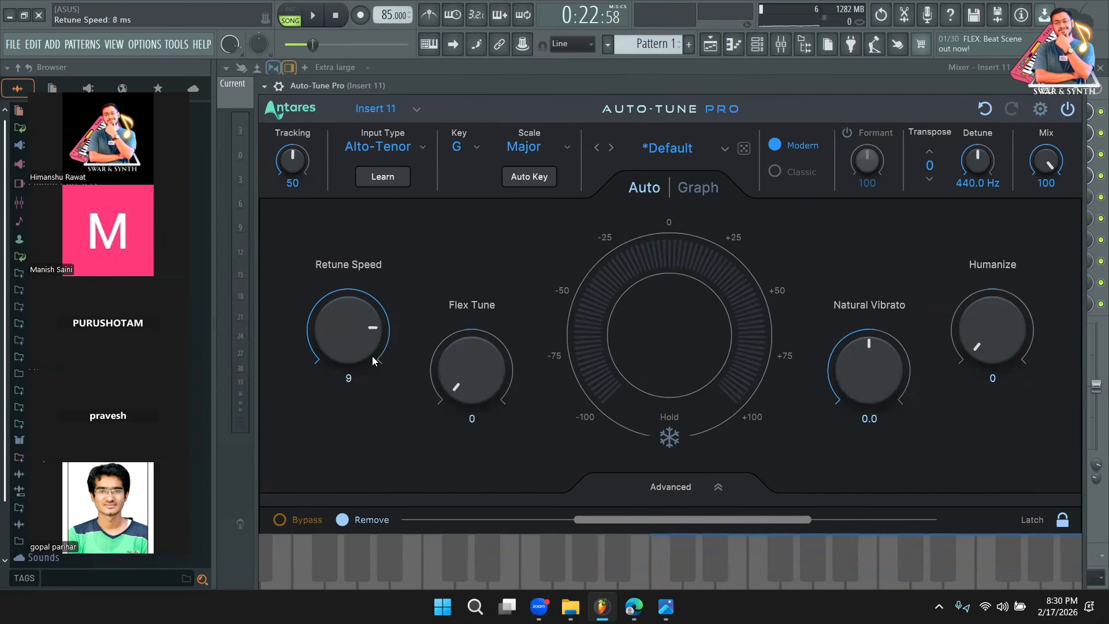
Play the song from about bar 9, watch the pitch correction in Auto-Tune Pro on Insert 11, and stop playback in the playlist.
{"action": "left_click", "coordinate": [715, 50]}
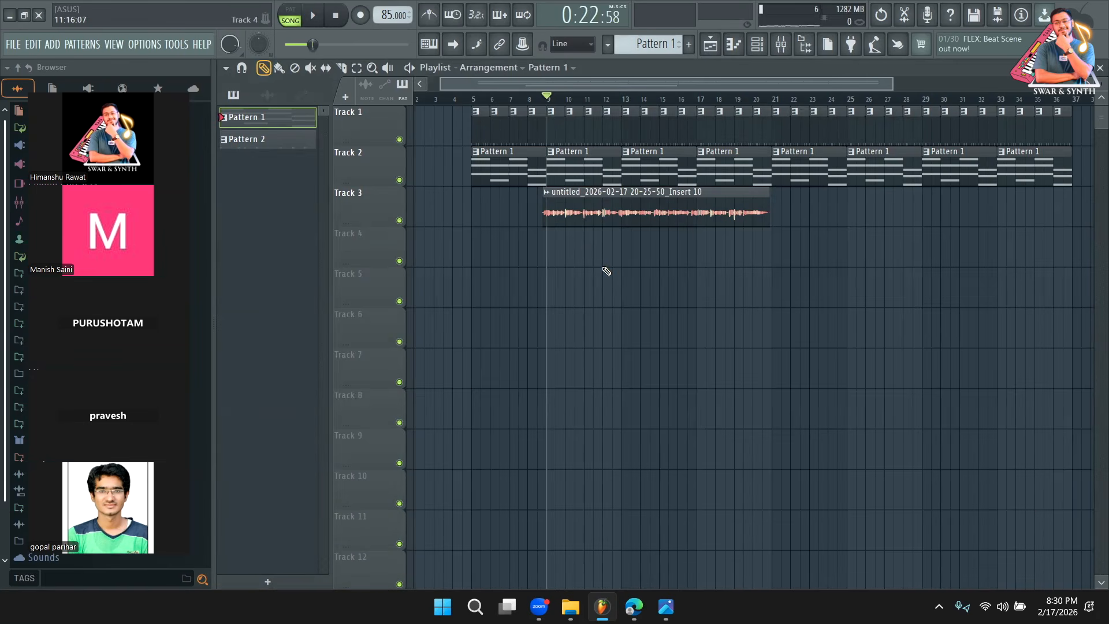
{"action": "key", "text": "space"}
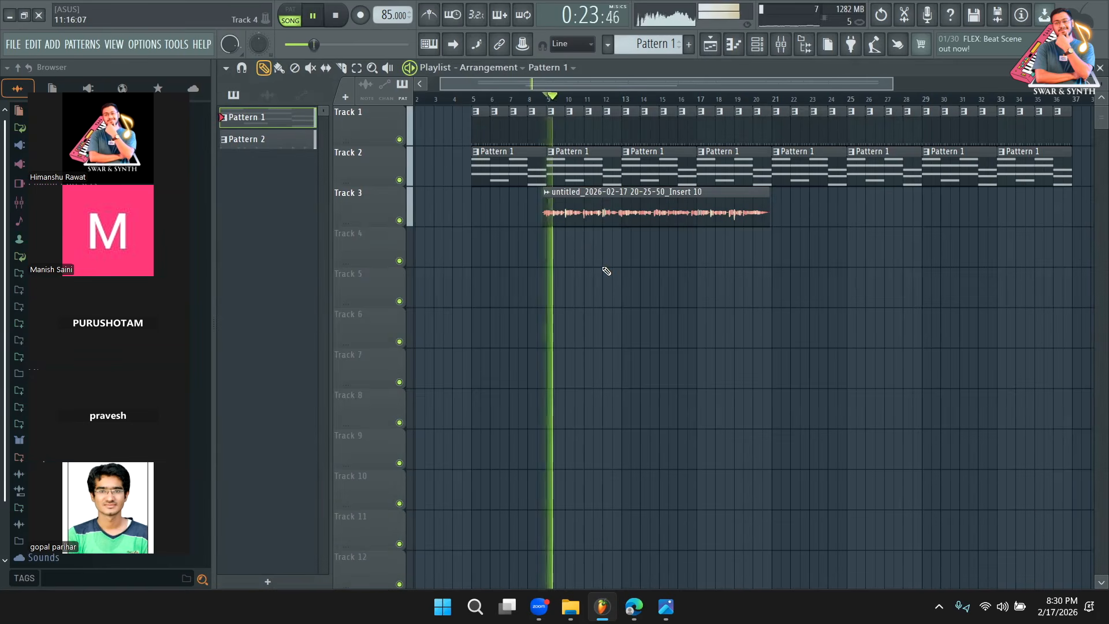
{"action": "left_click", "coordinate": [781, 44]}
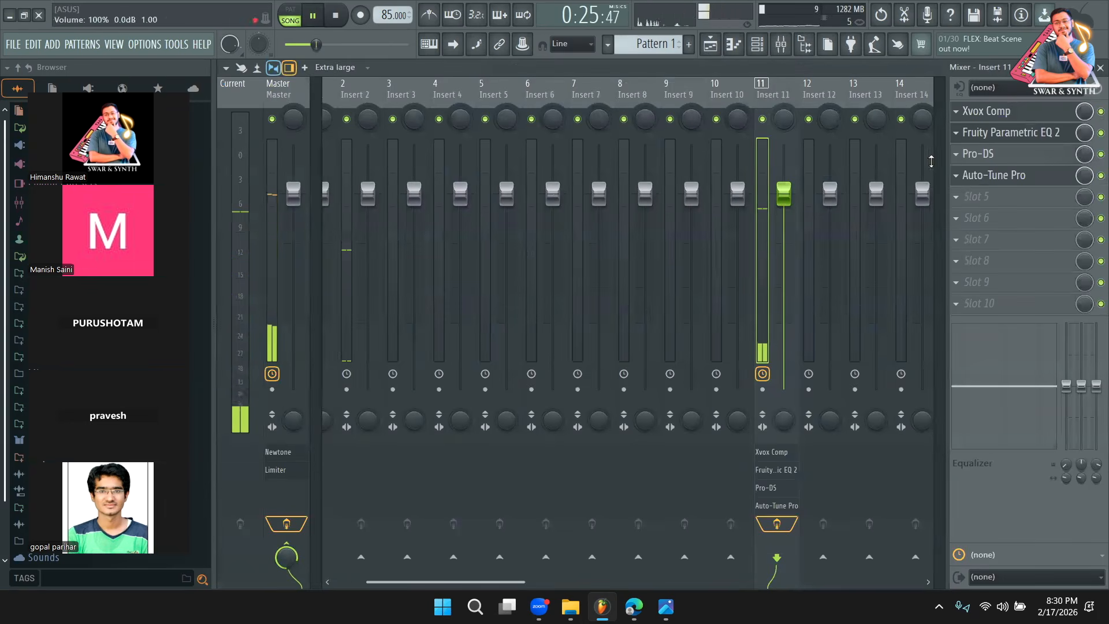
{"action": "left_click", "coordinate": [1003, 175]}
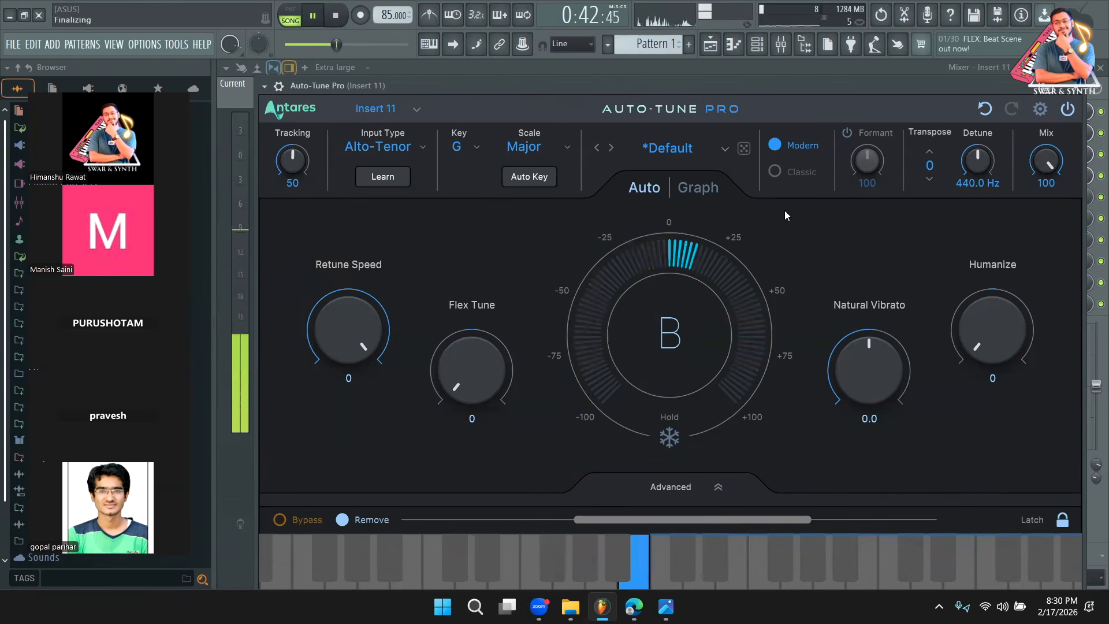
{"action": "left_click", "coordinate": [710, 45]}
{"action": "key", "text": "space"}
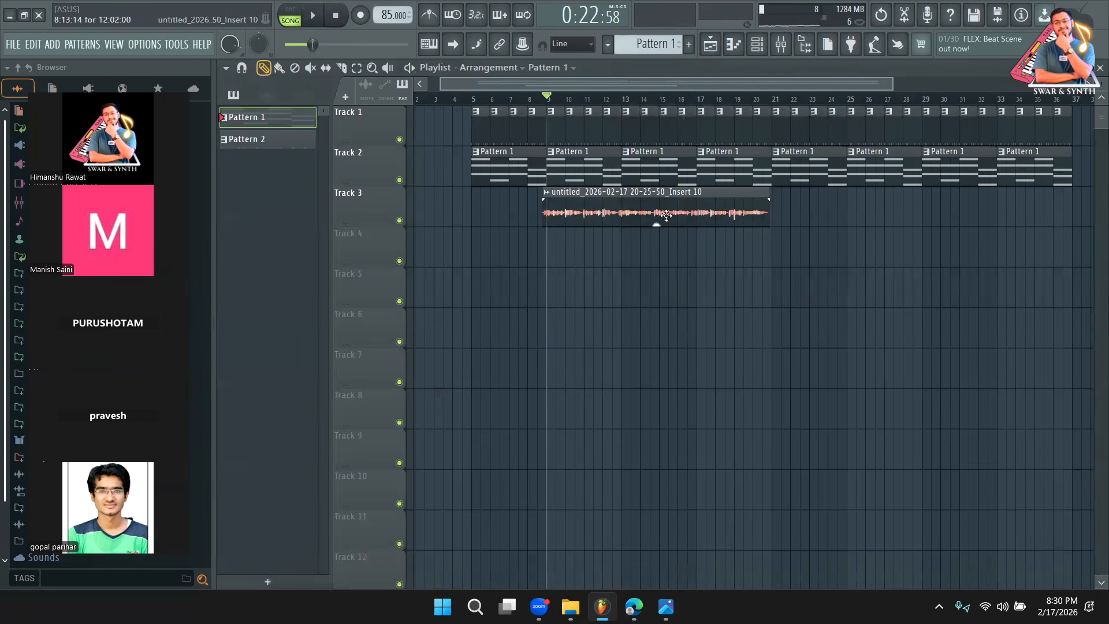
Play the song from about bar 16 to hear the tuned vocal, stop playback, and bring up the mixer.
{"action": "left_click", "coordinate": [688, 99]}
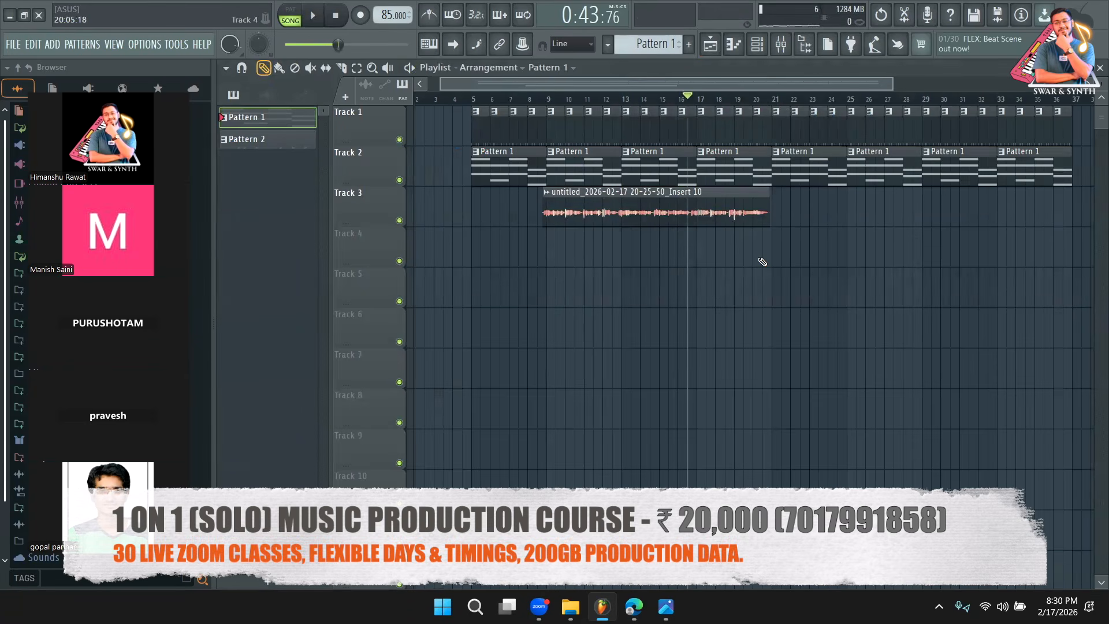
{"action": "key", "text": "space"}
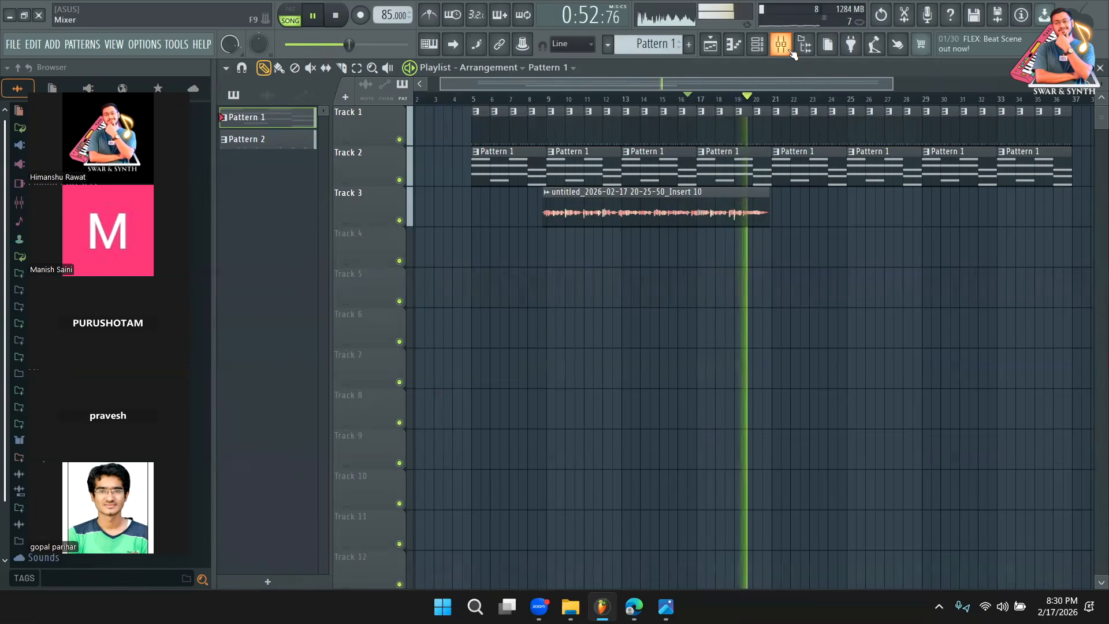
{"action": "left_click", "coordinate": [781, 45]}
{"action": "key", "text": "space"}
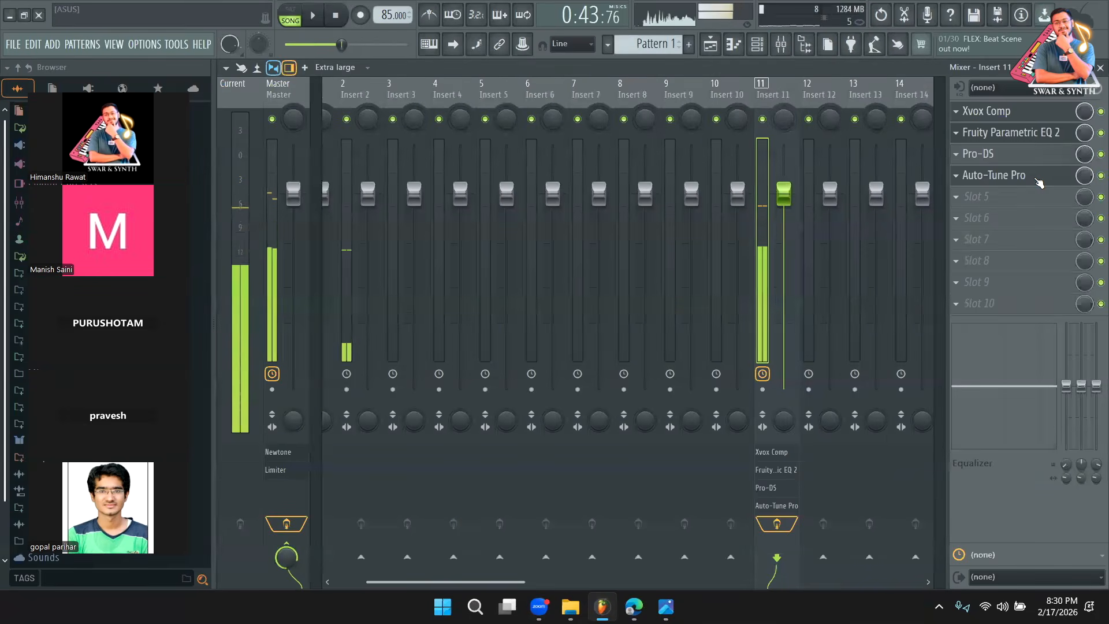
In Auto-Tune Pro on Insert 11, set the retune speed to 15, flex tune to 10 and humanize to 10.
{"action": "left_click", "coordinate": [1005, 176]}
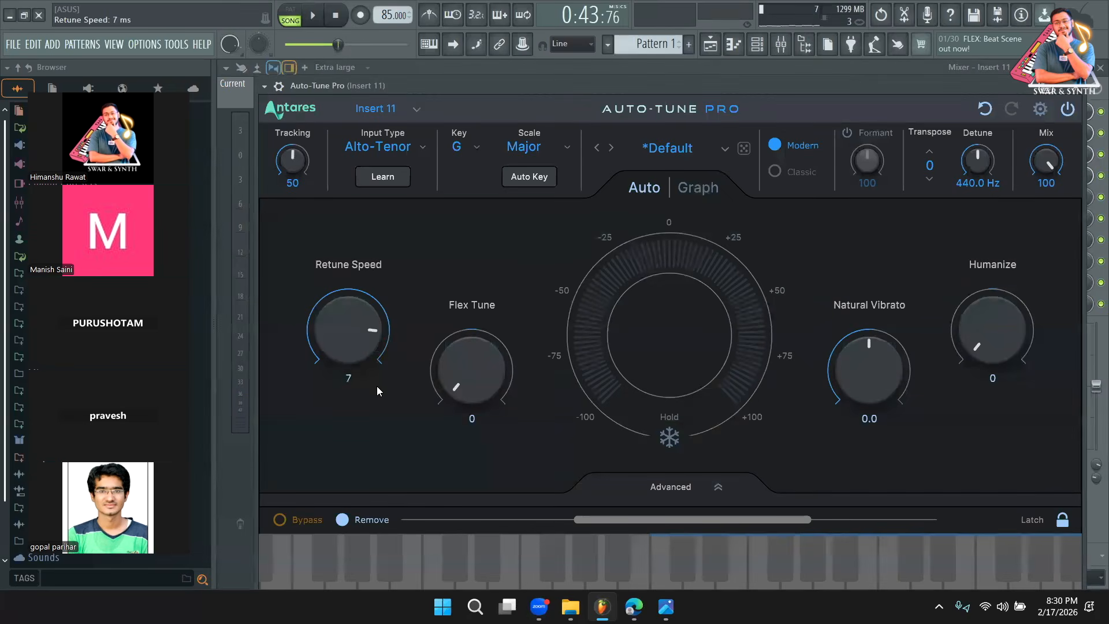
{"action": "left_click_drag", "start_coordinate": [382, 411], "coordinate": [382, 395]}
{"action": "left_click_drag", "start_coordinate": [455, 357], "coordinate": [454, 363]}
{"action": "left_click_drag", "start_coordinate": [956, 350], "coordinate": [959, 331]}
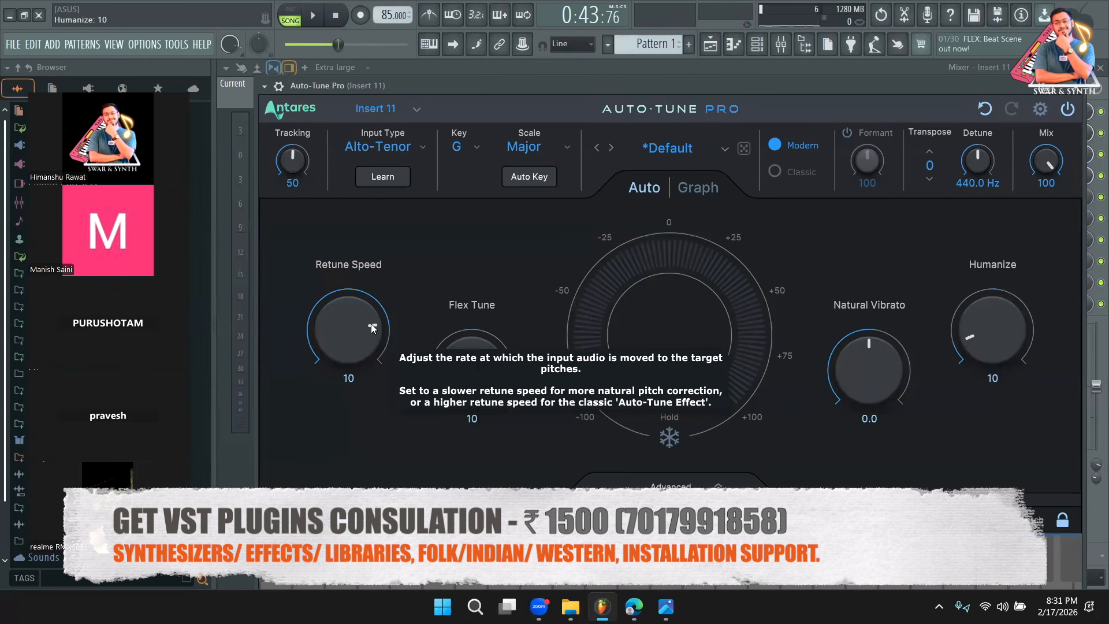
{"action": "left_click_drag", "start_coordinate": [373, 323], "coordinate": [380, 345]}
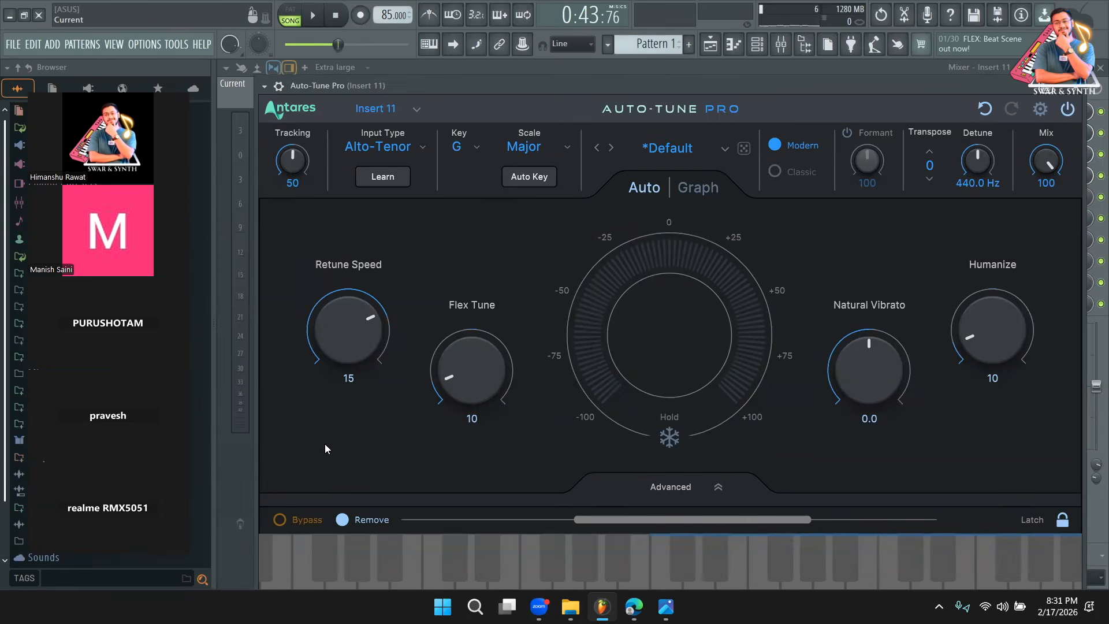
Play the song from about bar 9 to hear the adjusted pitch correction, and stop playback in the mixer.
{"action": "left_click", "coordinate": [711, 44]}
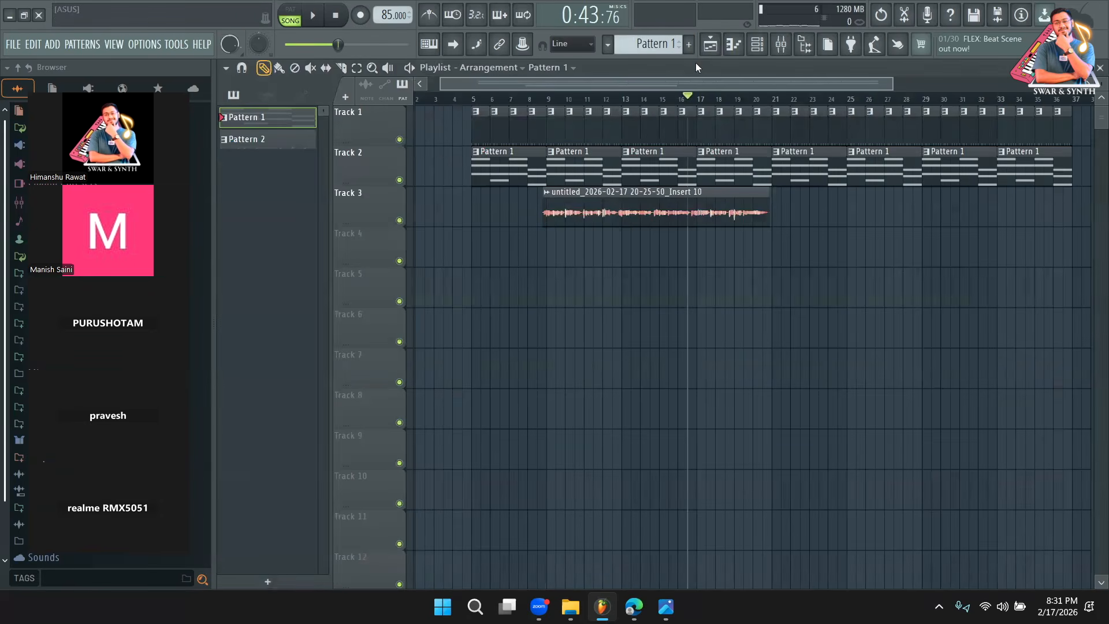
{"action": "left_click", "coordinate": [554, 107]}
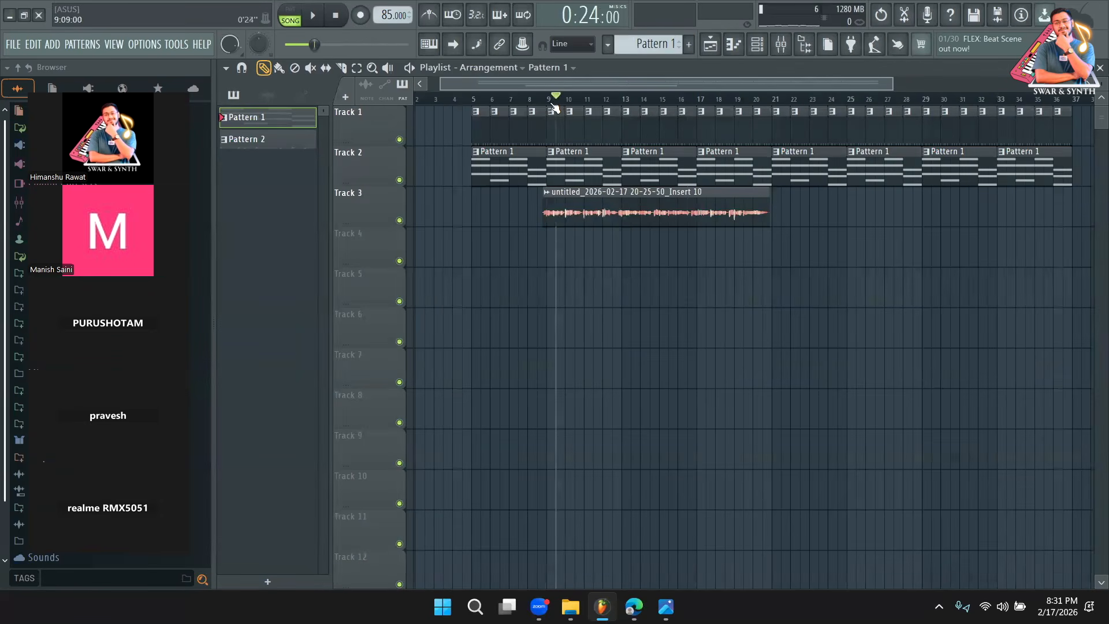
{"action": "key", "text": "space"}
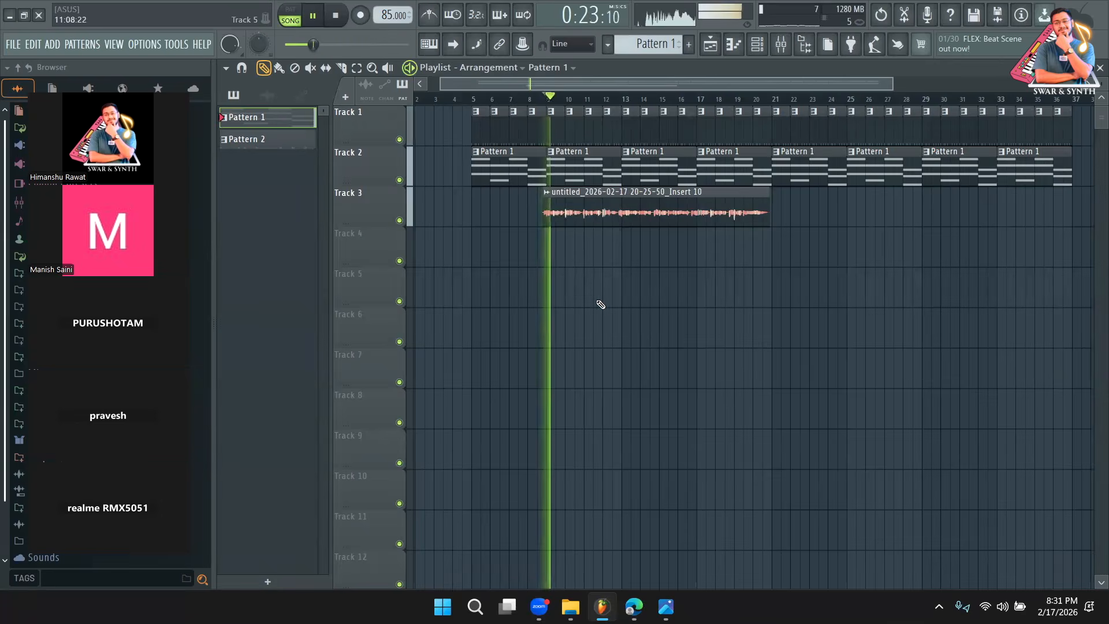
{"action": "left_click", "coordinate": [781, 44]}
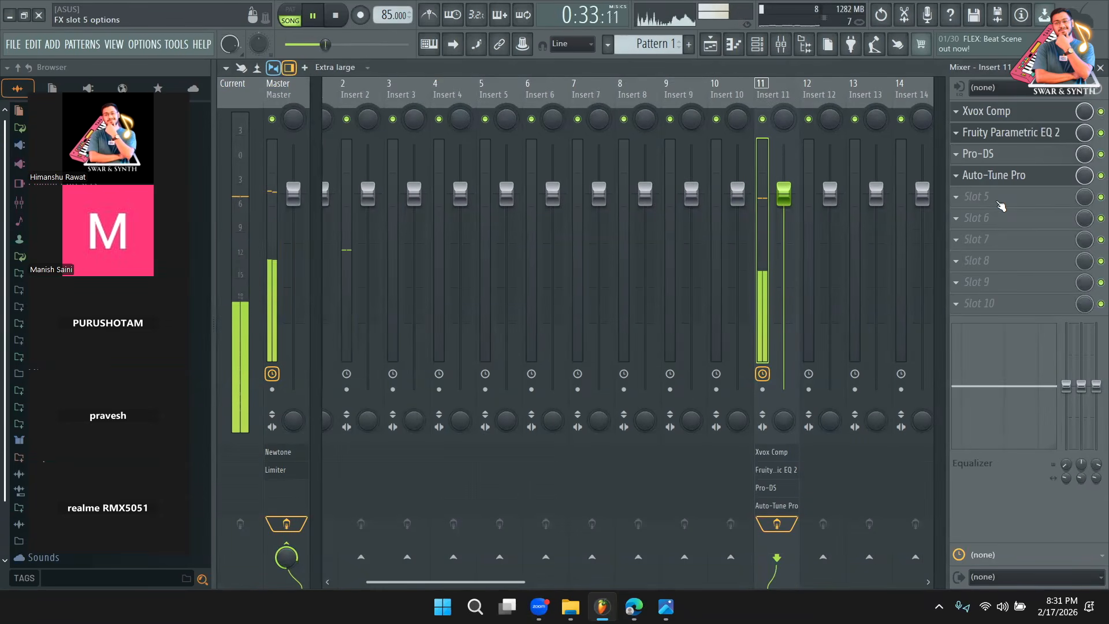
{"action": "key", "text": "space"}
Disable Auto-Tune Pro on Insert 11 and play the song to compare the uncorrected vocal.
{"action": "left_click", "coordinate": [1099, 176]}
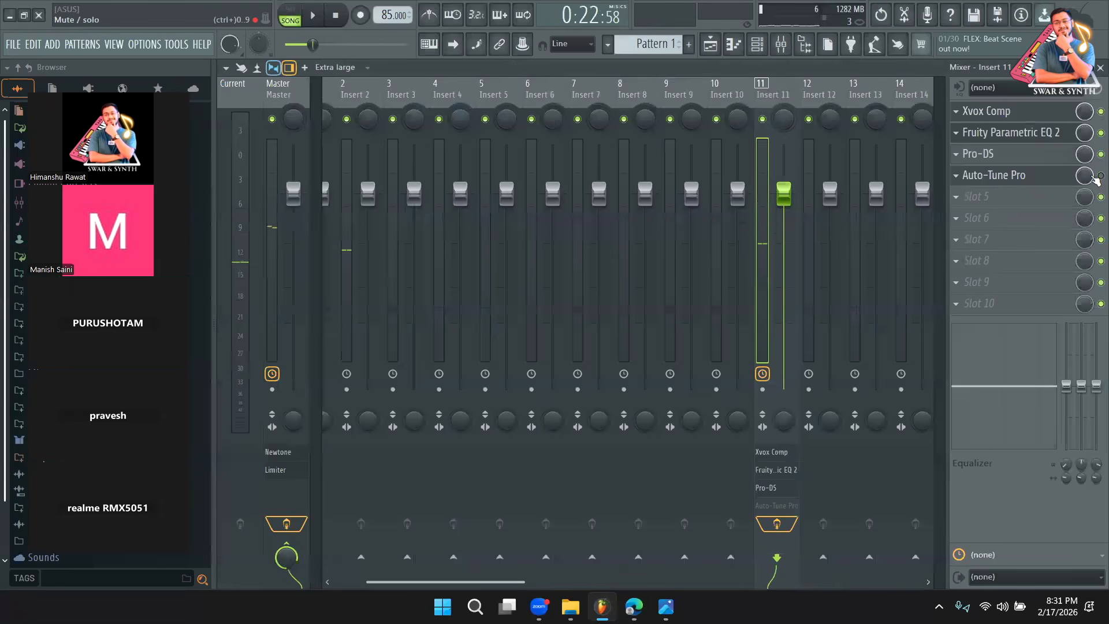
{"action": "key", "text": "space"}
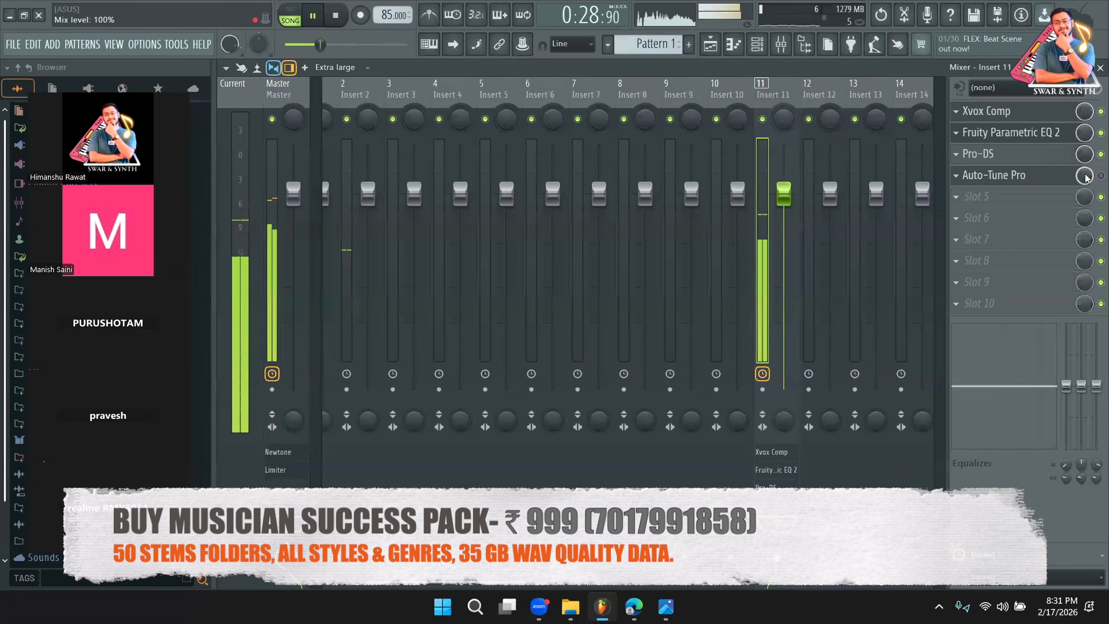
{"action": "key", "text": "space"}
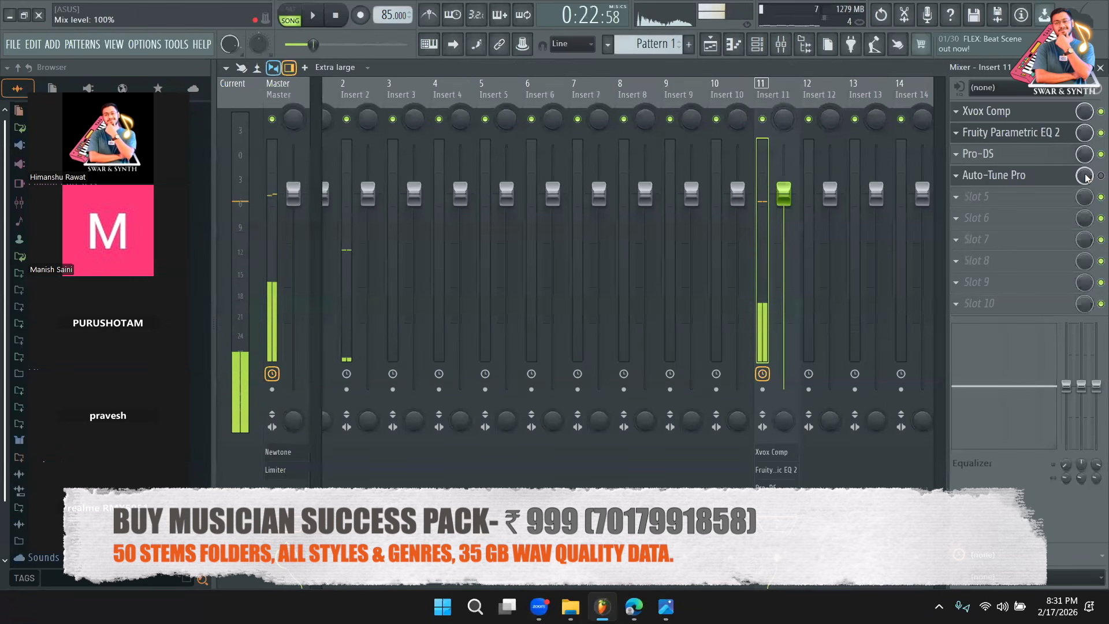
Load Supernova Delay into slot 5 and Supernova Verb into slot 6 of Insert 11.
{"action": "left_click", "coordinate": [1028, 195]}
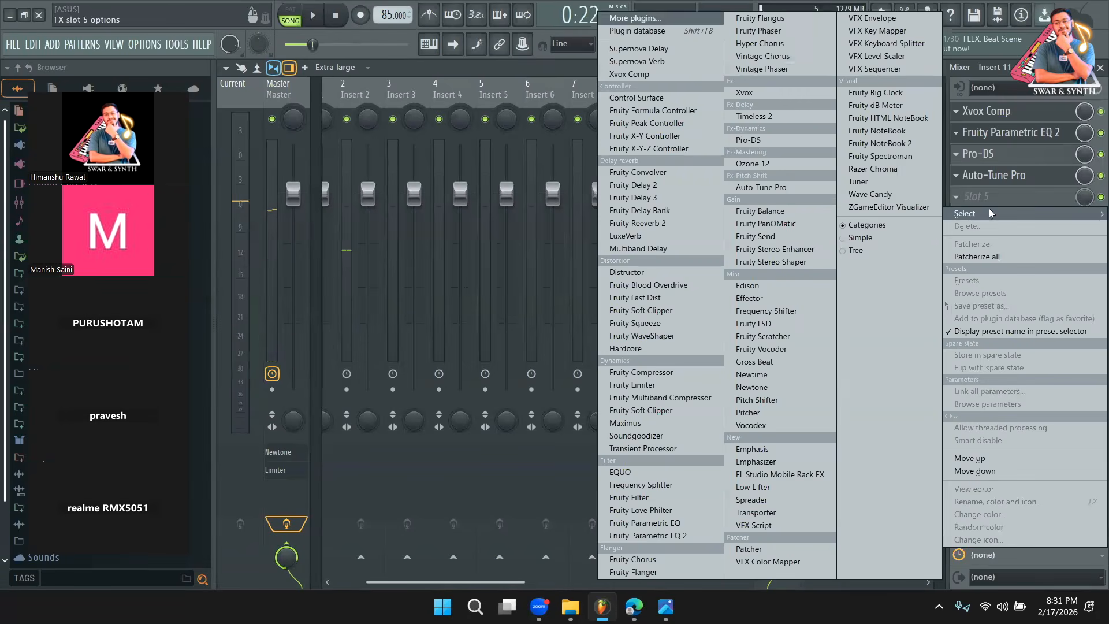
{"action": "left_click", "coordinate": [638, 49]}
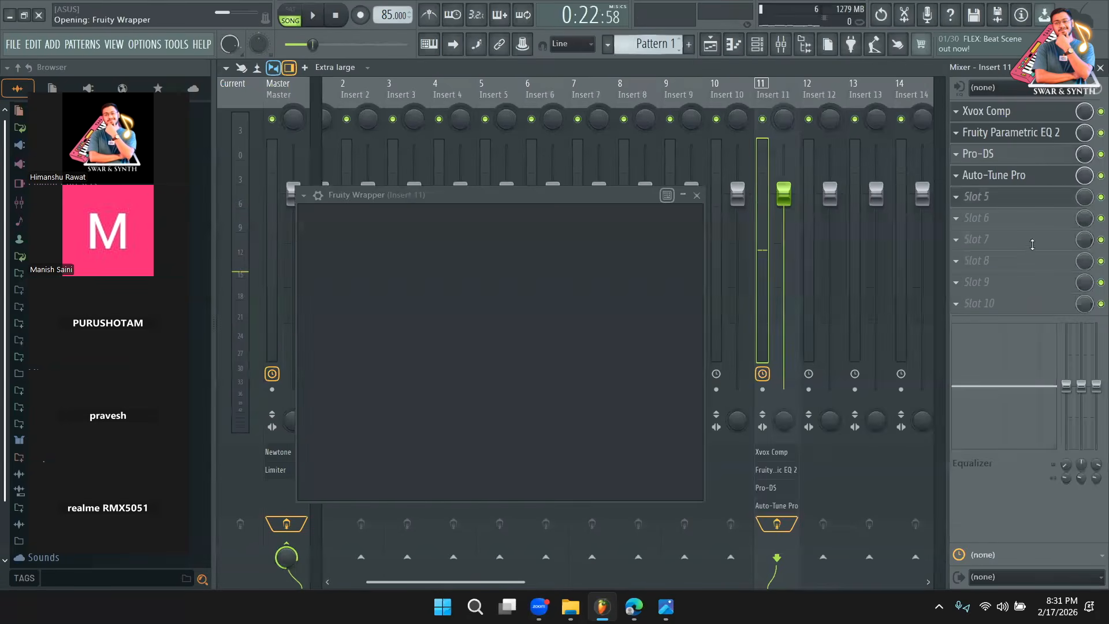
{"action": "left_click", "coordinate": [1087, 196]}
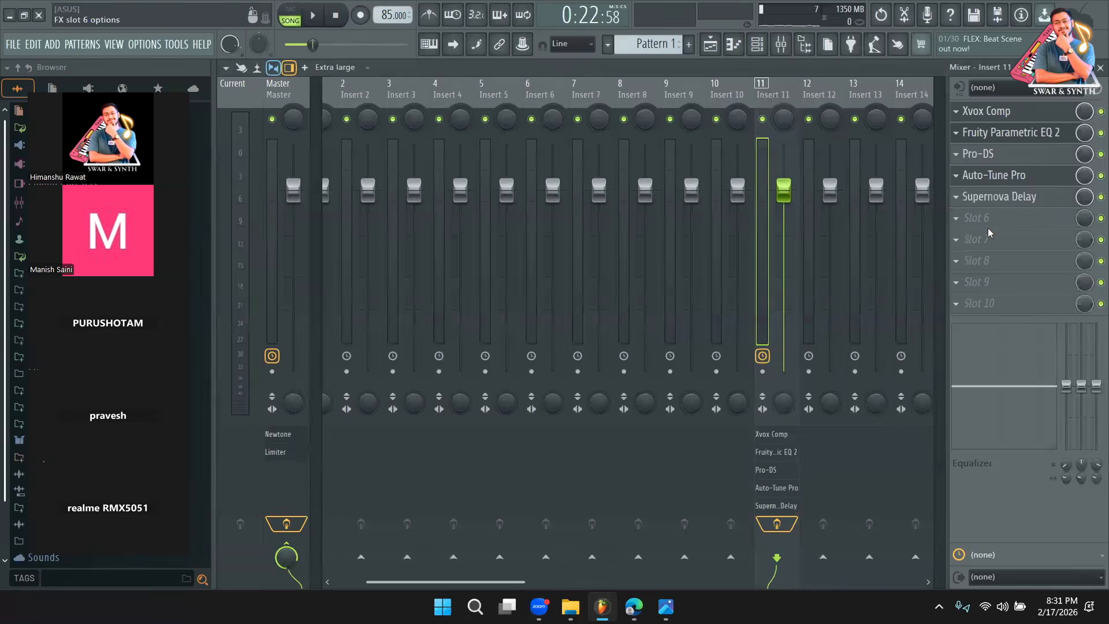
{"action": "left_click", "coordinate": [987, 224]}
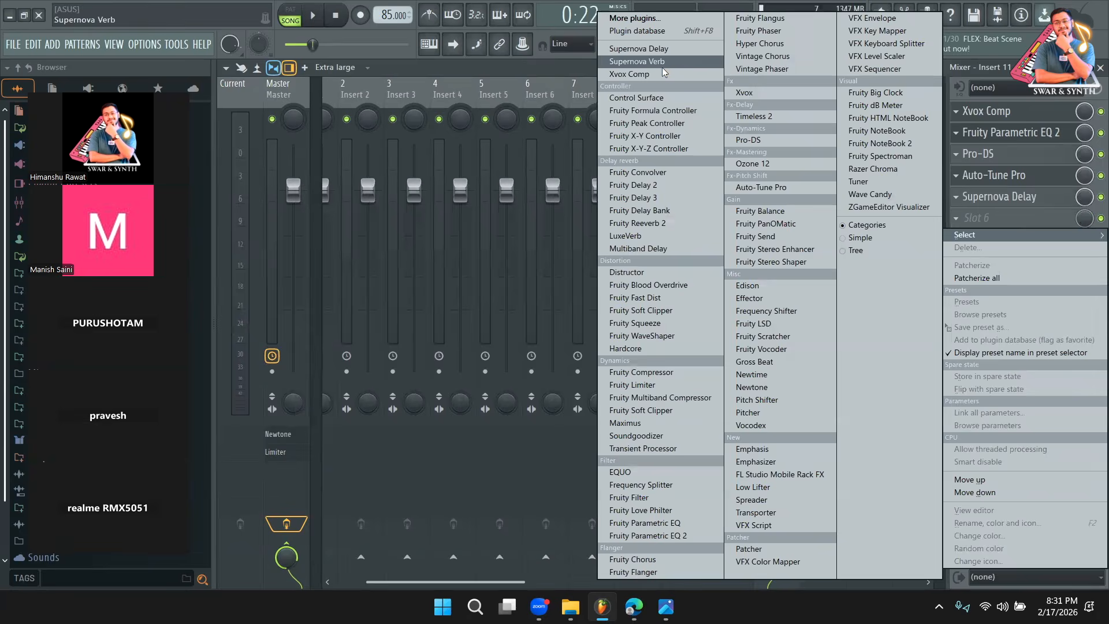
{"action": "left_click", "coordinate": [637, 62]}
{"action": "left_click_drag", "start_coordinate": [653, 218], "coordinate": [514, 207]}
Set Supernova Delay's mix to 11% and its ducking to 25%.
{"action": "left_click", "coordinate": [1026, 202]}
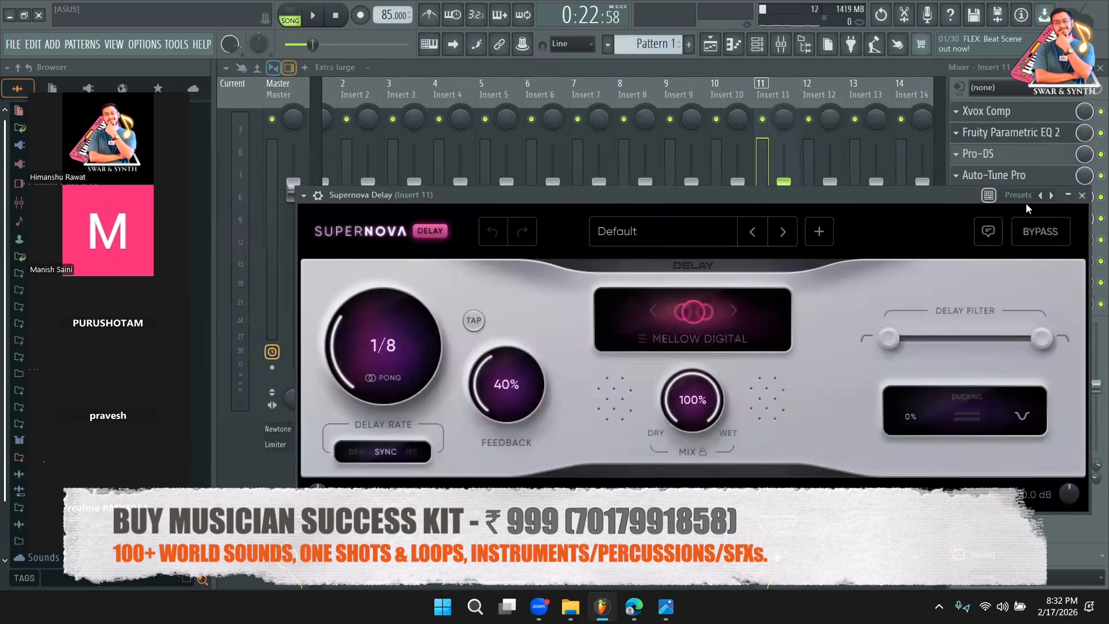
{"action": "left_click", "coordinate": [1082, 197]}
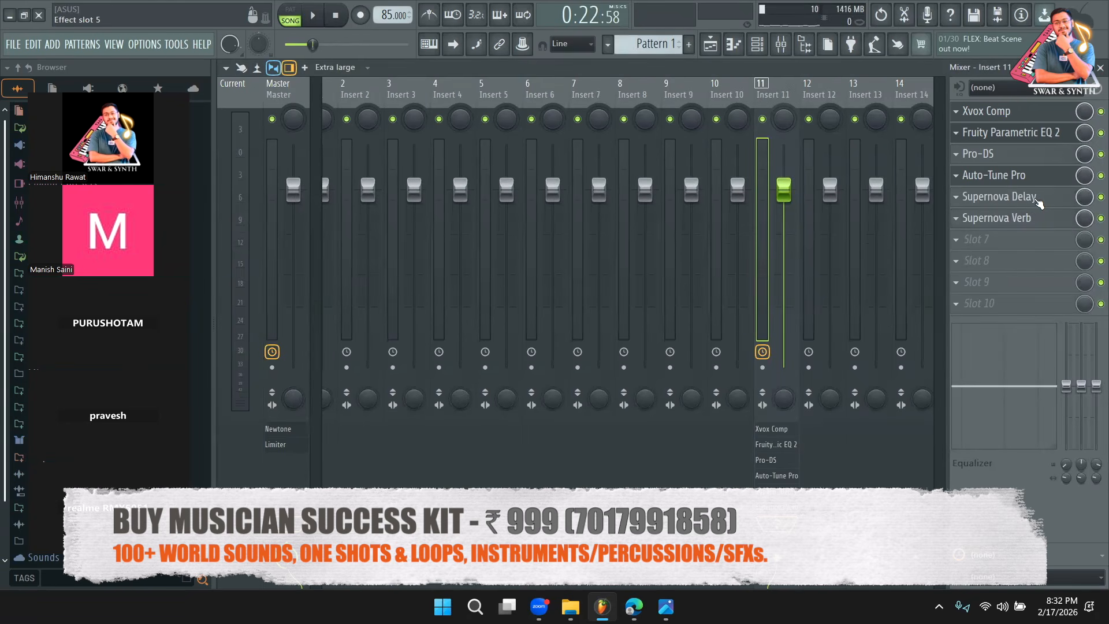
{"action": "left_click", "coordinate": [1038, 202]}
{"action": "left_click_drag", "start_coordinate": [980, 203], "coordinate": [851, 242]}
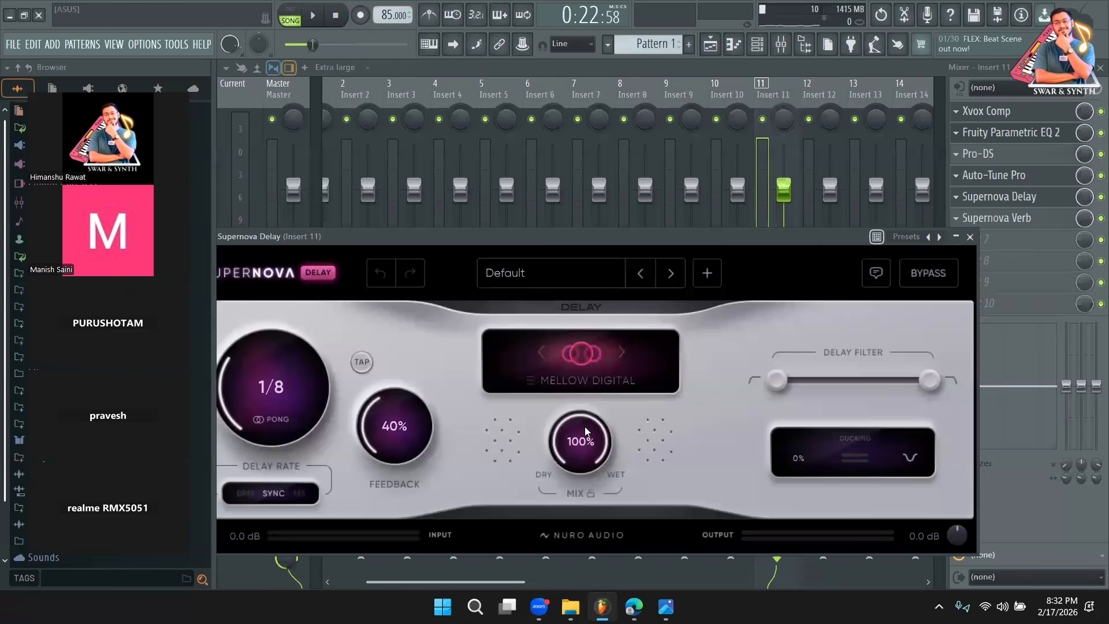
{"action": "mouse_move", "coordinate": [584, 426]}
{"action": "left_mouse_down"}
{"action": "mouse_move", "coordinate": [587, 449]}
{"action": "mouse_move", "coordinate": [594, 442]}
{"action": "left_mouse_up"}
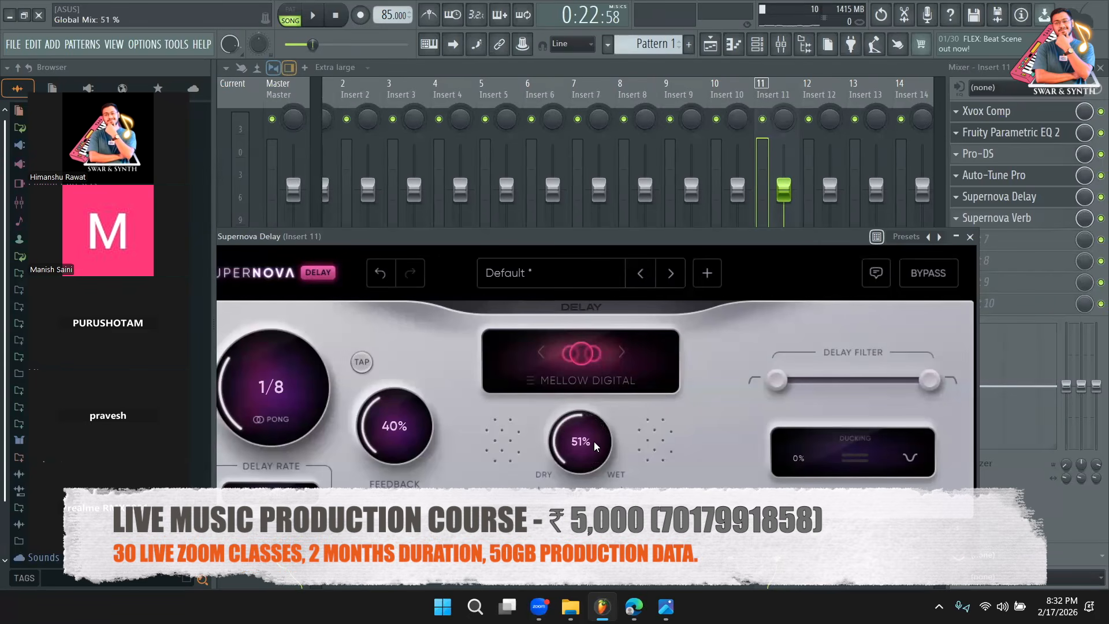
{"action": "left_click_drag", "start_coordinate": [515, 231], "coordinate": [526, 135]}
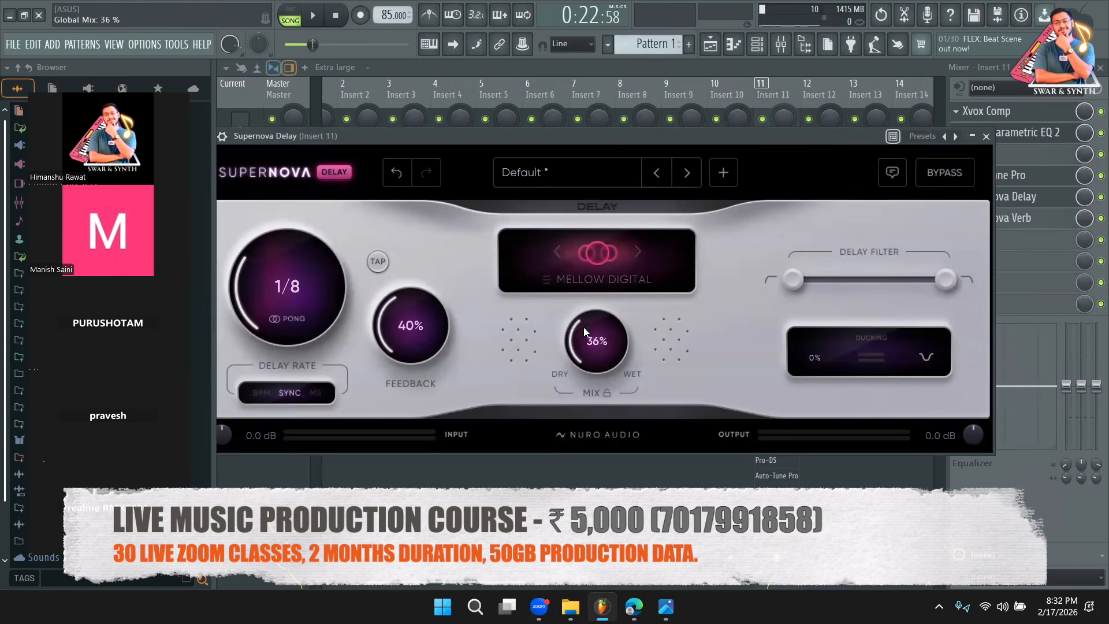
{"action": "left_click_drag", "start_coordinate": [577, 393], "coordinate": [577, 399]}
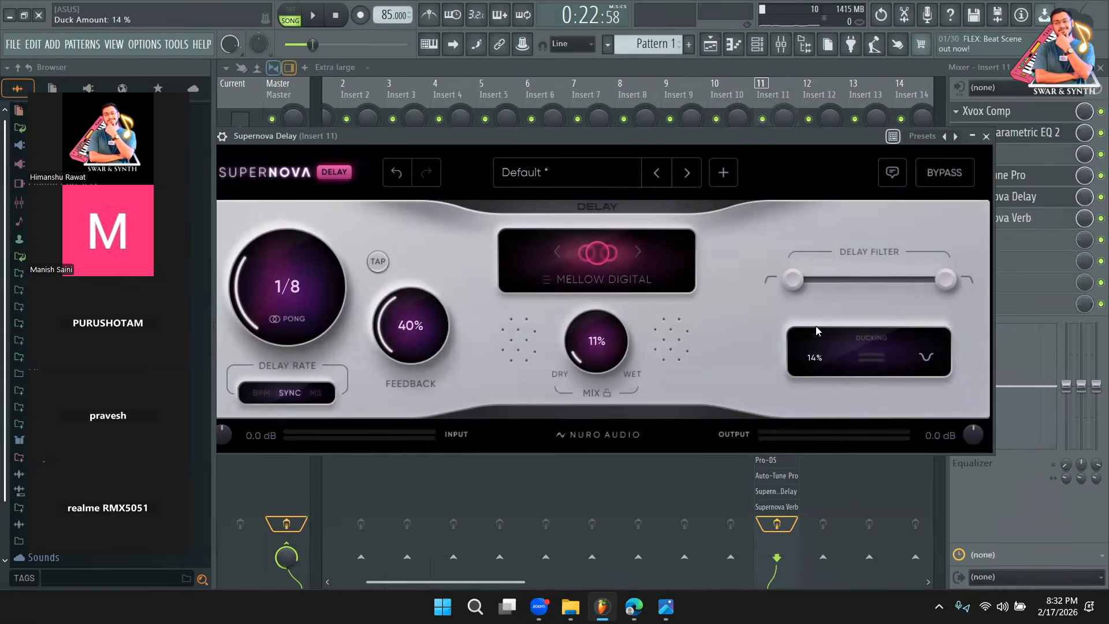
{"action": "left_click_drag", "start_coordinate": [818, 306], "coordinate": [821, 295]}
Set Supernova Verb's mix to 11% and its ducking to 25%, and play the song to hear the vocal.
{"action": "left_click", "coordinate": [1055, 218]}
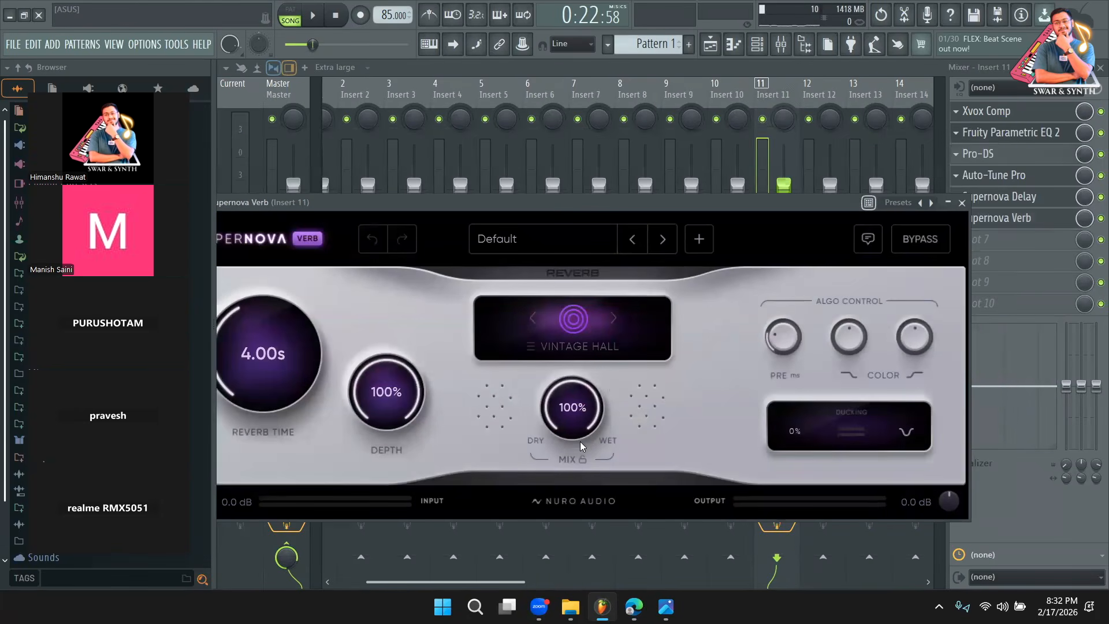
{"action": "left_click_drag", "start_coordinate": [567, 423], "coordinate": [569, 444]}
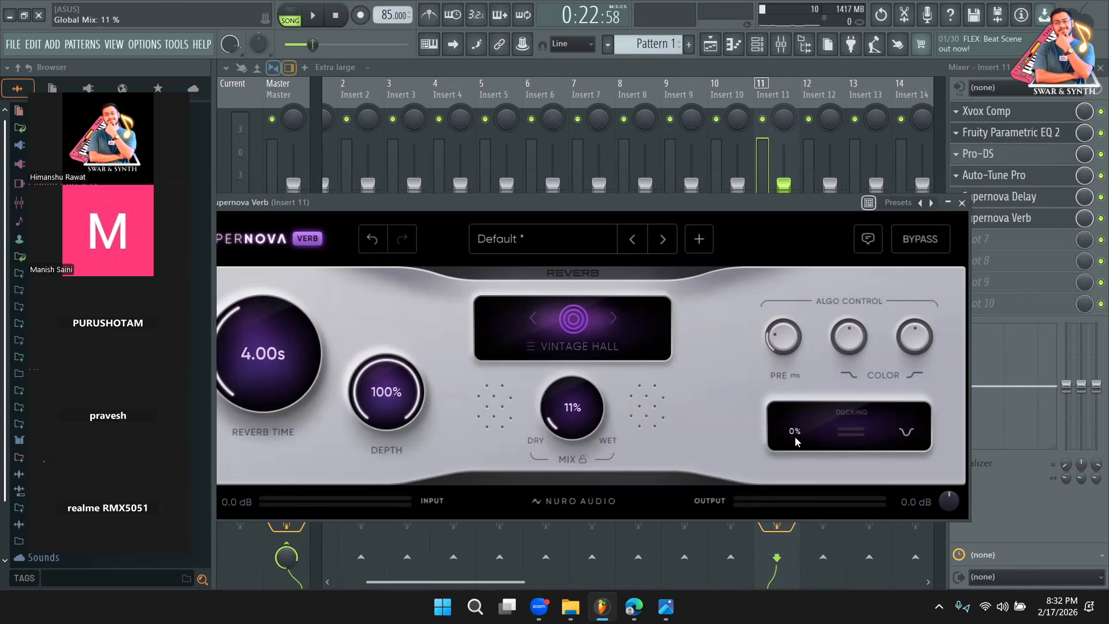
{"action": "left_click_drag", "start_coordinate": [807, 375], "coordinate": [810, 371]}
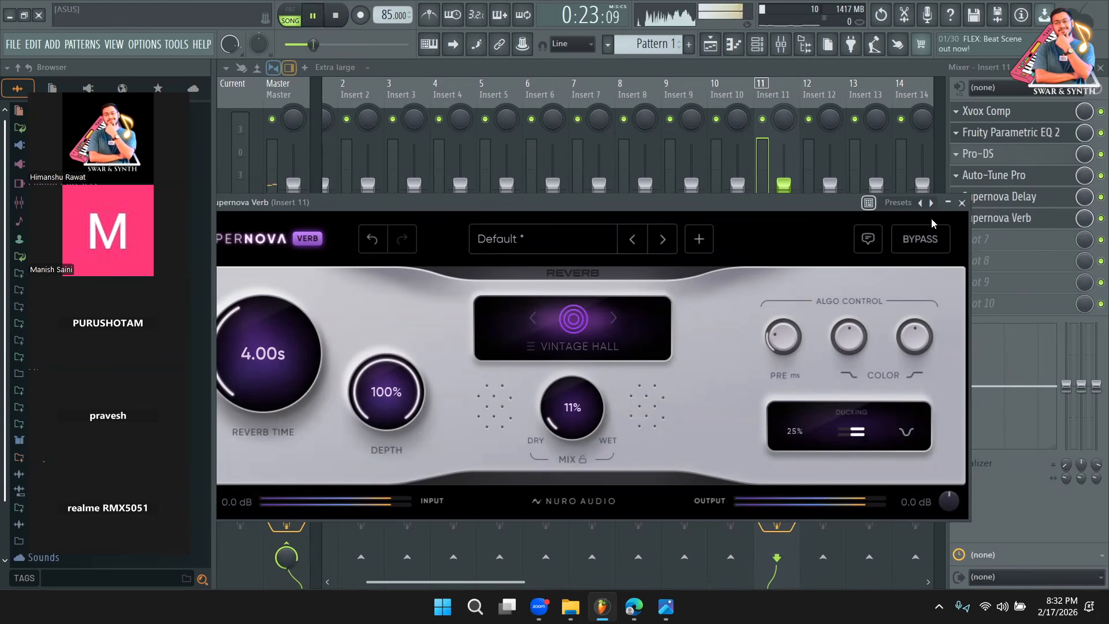
{"action": "left_click", "coordinate": [963, 203]}
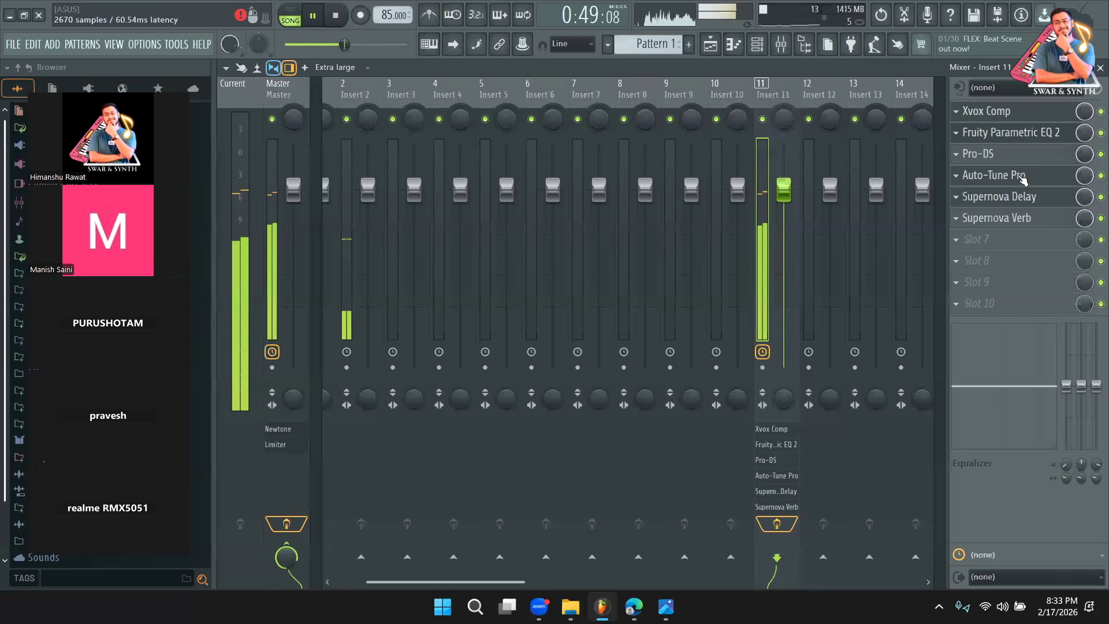
{"action": "key", "text": "space"}
Set Auto-Tune Pro's retune speed to 10 and check the Supernova Delay settings.
{"action": "left_click", "coordinate": [1021, 176]}
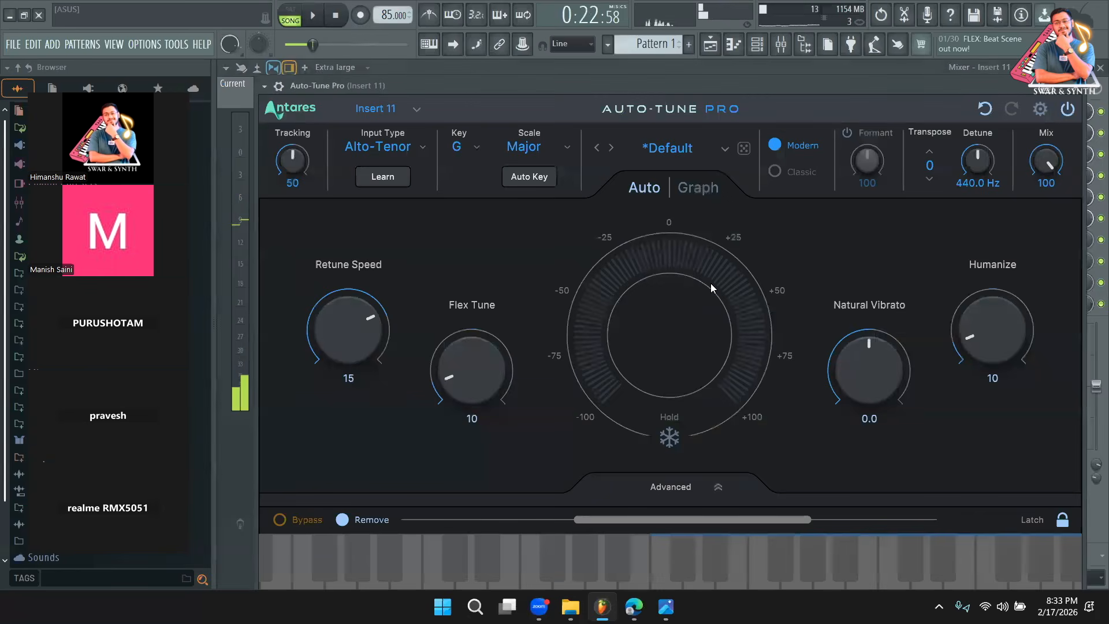
{"action": "left_click_drag", "start_coordinate": [361, 345], "coordinate": [365, 334]}
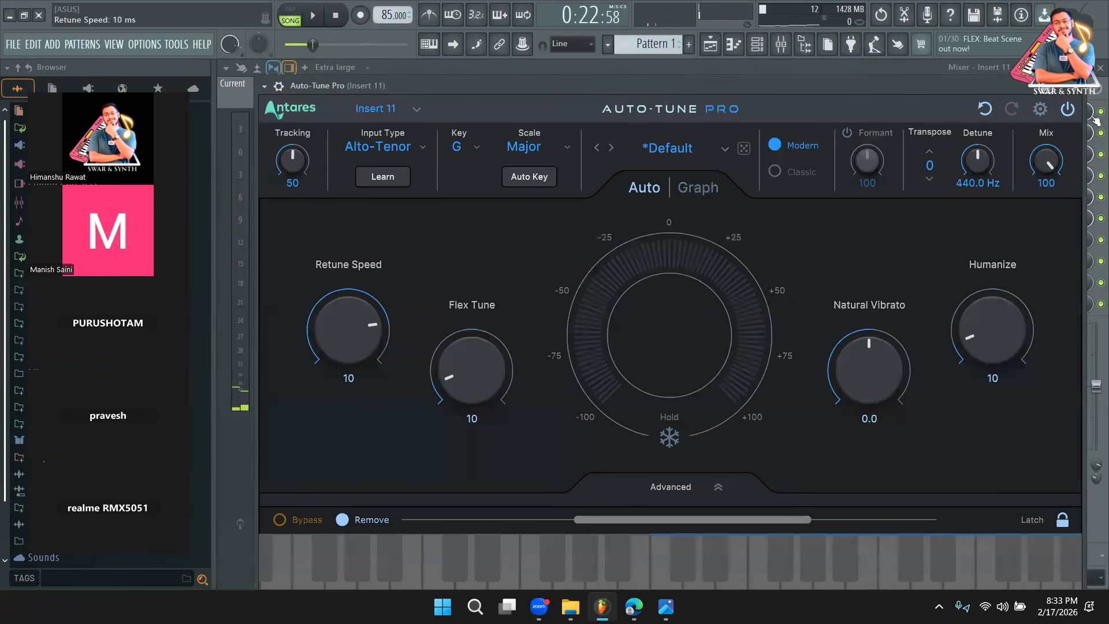
{"action": "left_click", "coordinate": [1086, 93]}
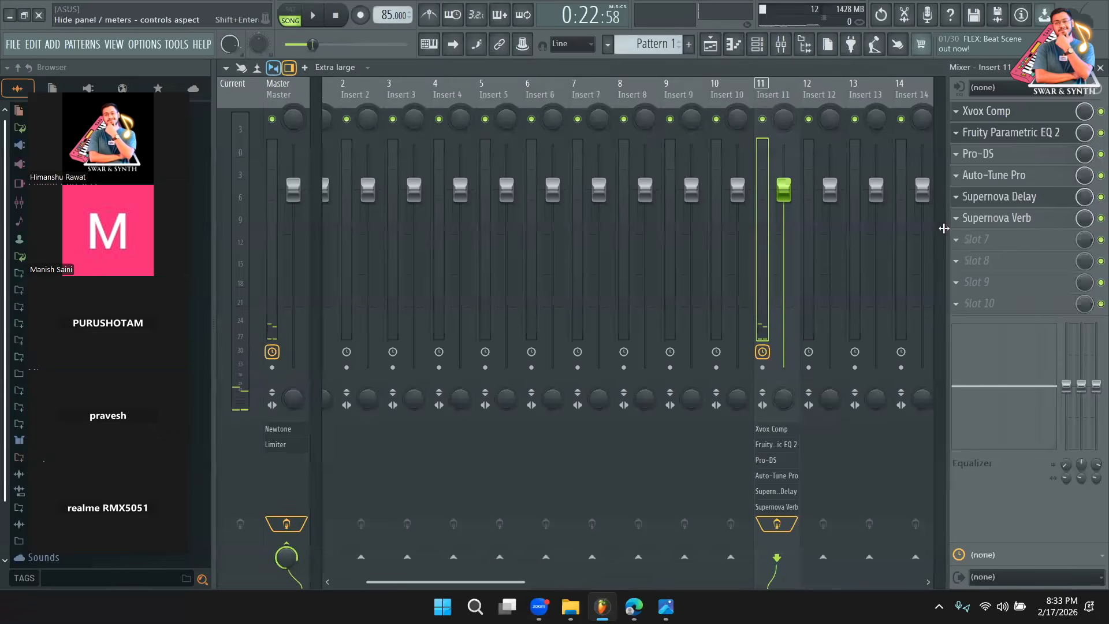
{"action": "left_click", "coordinate": [1009, 204]}
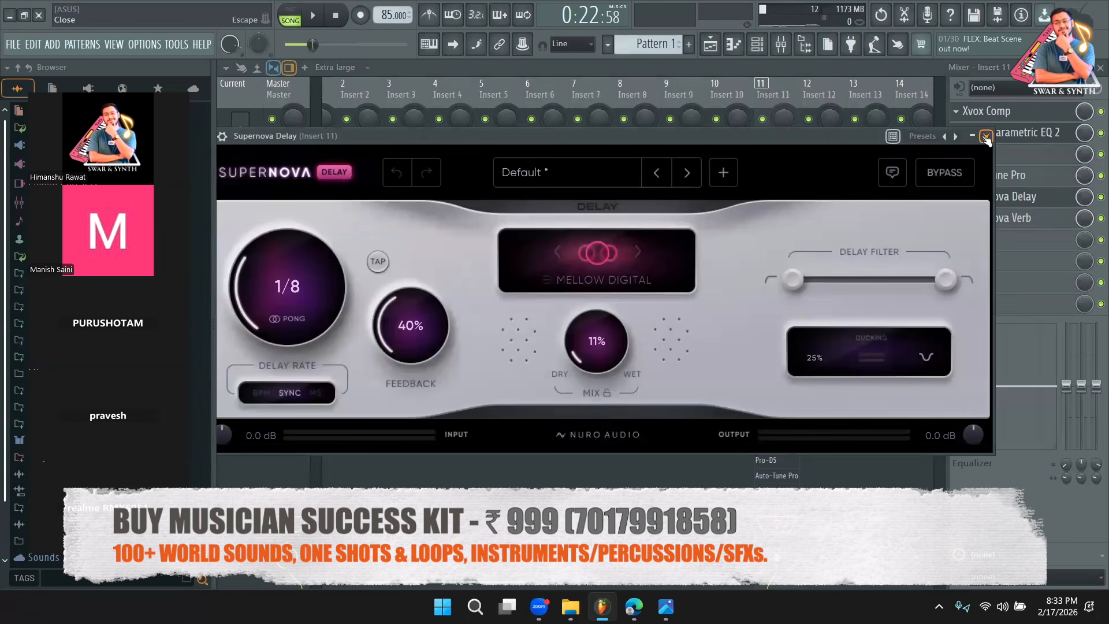
{"action": "left_click", "coordinate": [986, 136]}
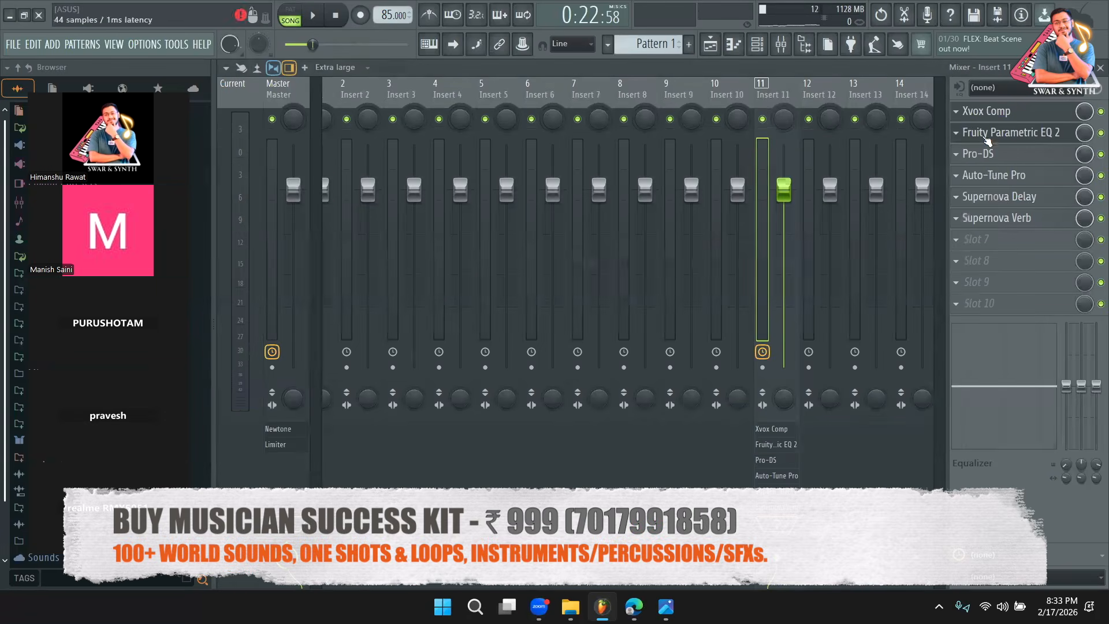
Load Timeless 2 into slot 7 of Insert 11 and choose its Basic Stereo Delay preset.
{"action": "left_click", "coordinate": [1005, 237]}
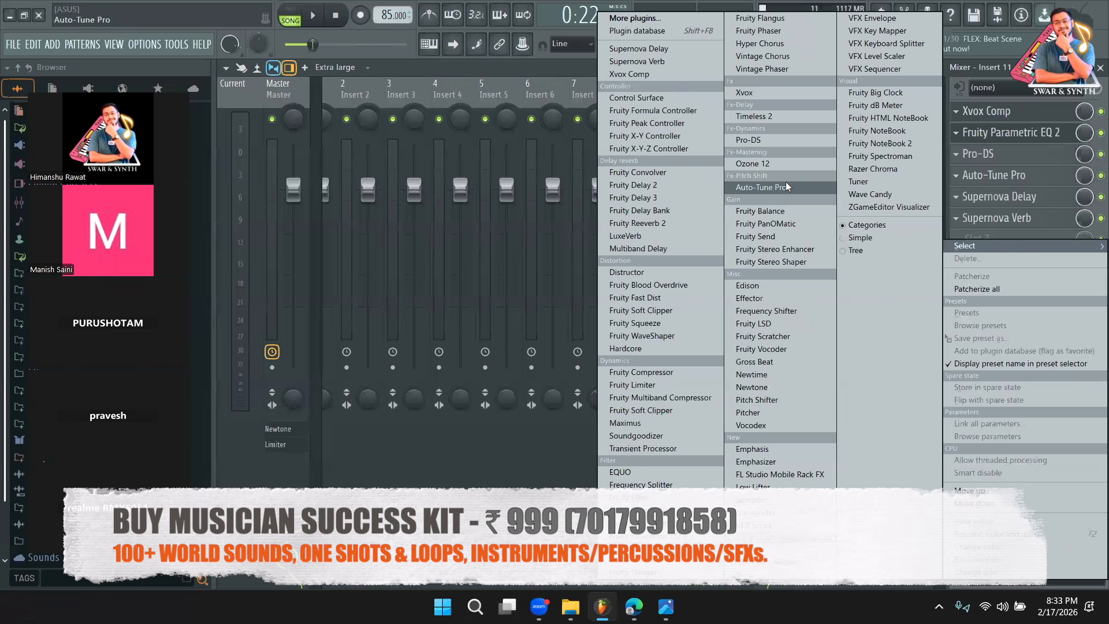
{"action": "left_click", "coordinate": [783, 117]}
{"action": "left_click_drag", "start_coordinate": [564, 233], "coordinate": [568, 185]}
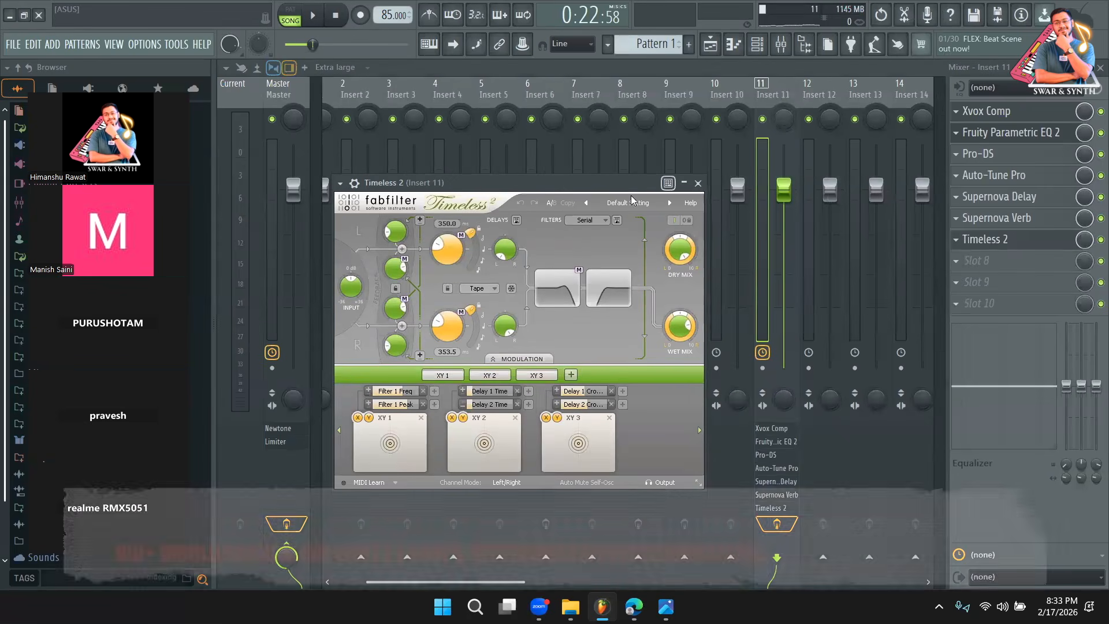
{"action": "left_click", "coordinate": [668, 204]}
{"action": "left_click", "coordinate": [668, 205]}
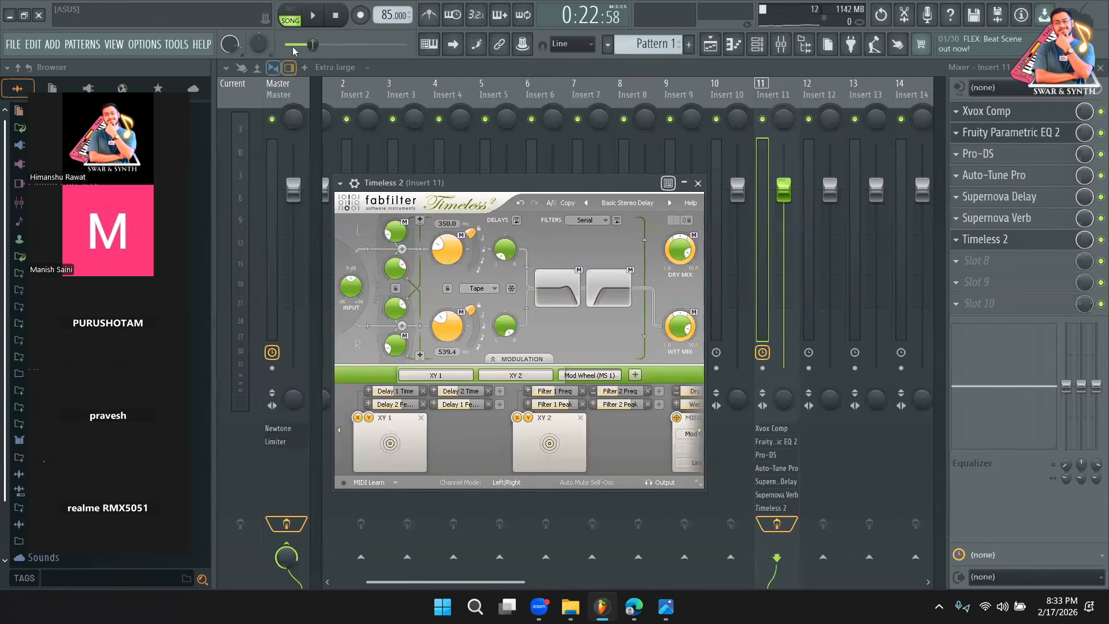
Lower Timeless 2's slot mix level on Insert 11 and play the song to hear the delayed vocal.
{"action": "key", "text": "space"}
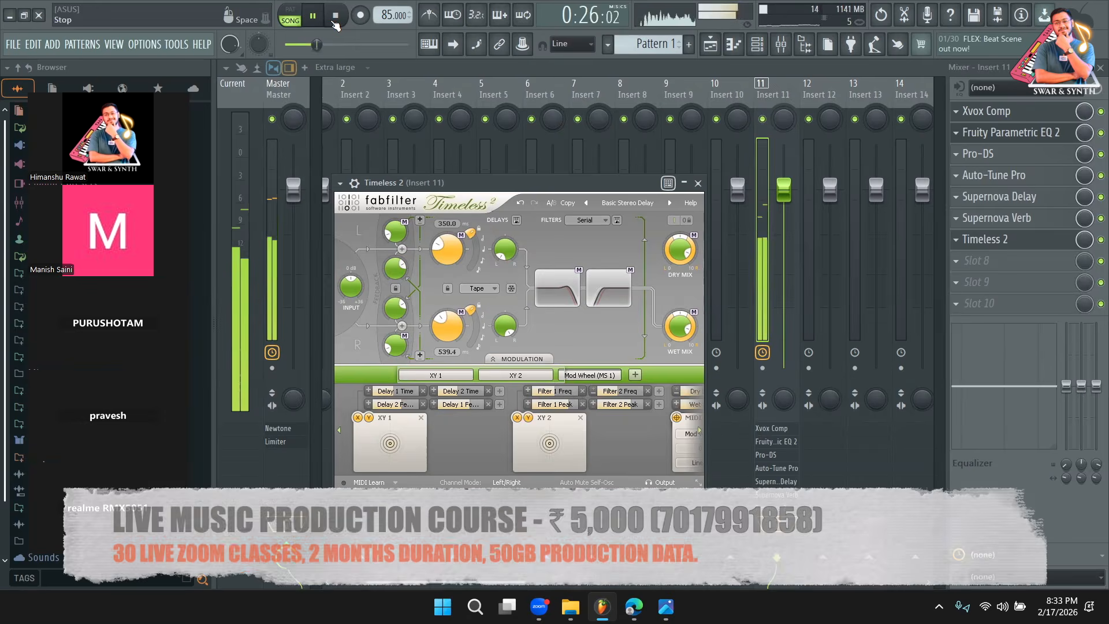
{"action": "left_click", "coordinate": [334, 21]}
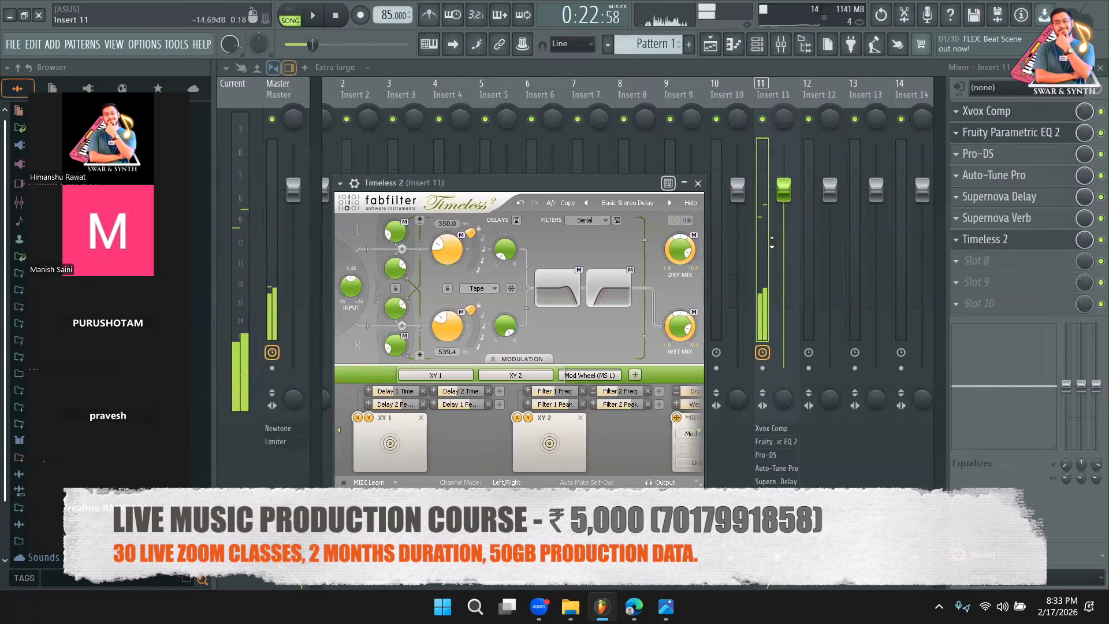
{"action": "left_click_drag", "start_coordinate": [1084, 240], "coordinate": [1085, 250]}
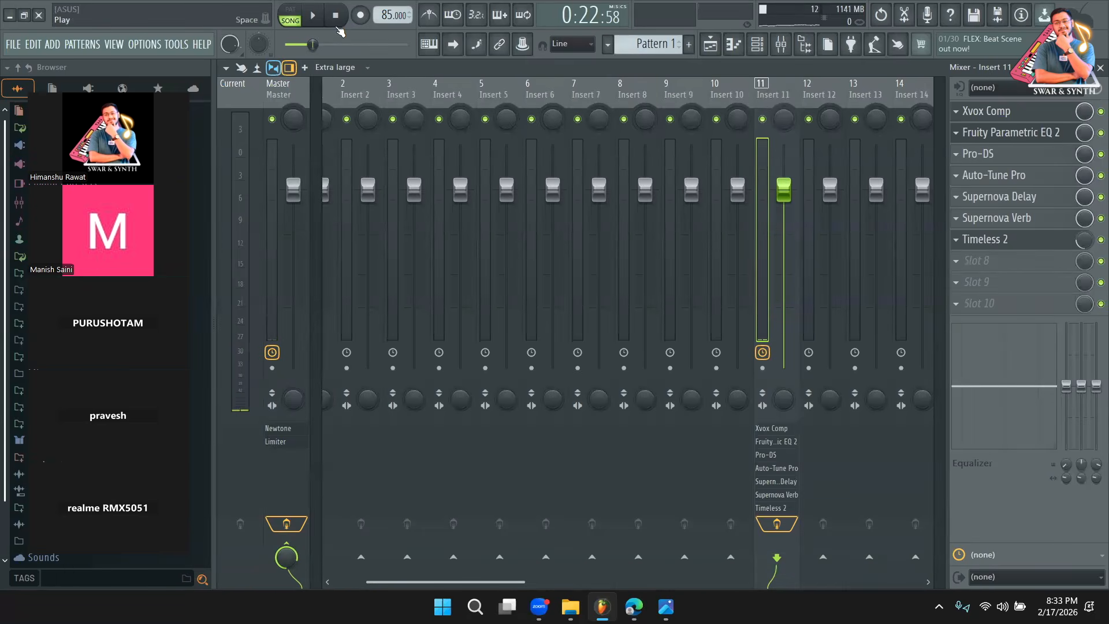
{"action": "left_click", "coordinate": [312, 16]}
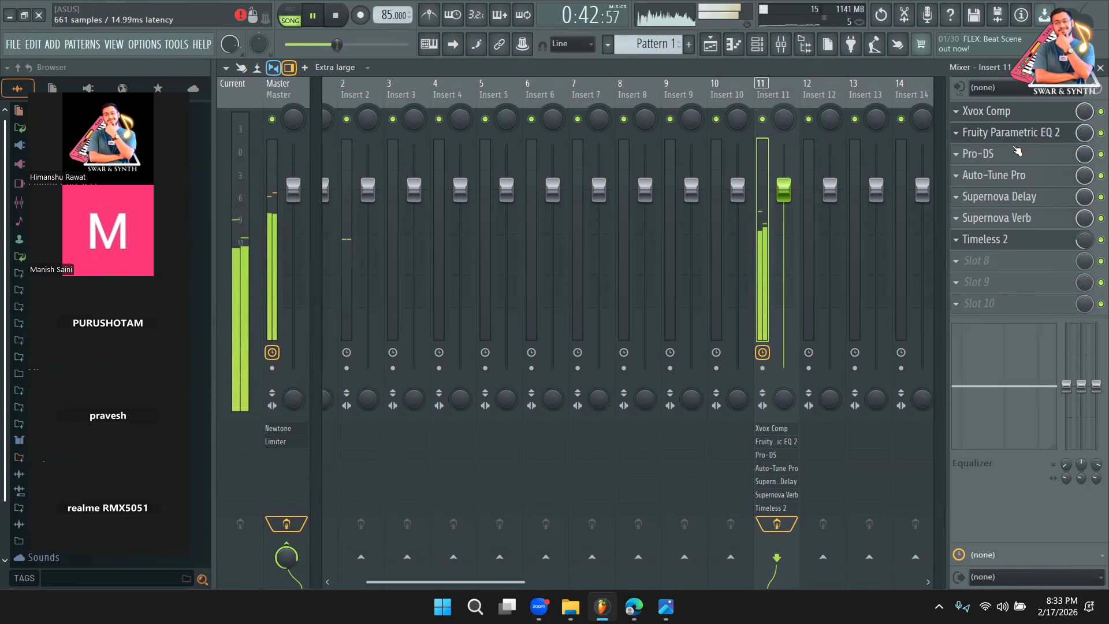
{"action": "key", "text": "space"}
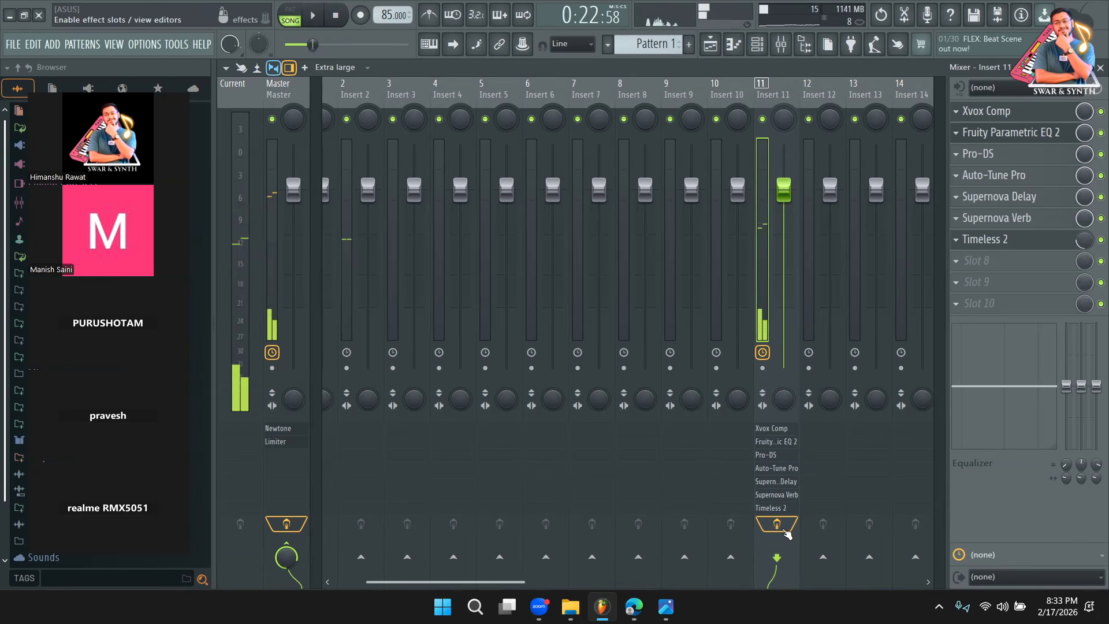
Bypass all of Insert 11's effects, play the song to hear the dry vocal, and re-enable the effects.
{"action": "left_click", "coordinate": [784, 529]}
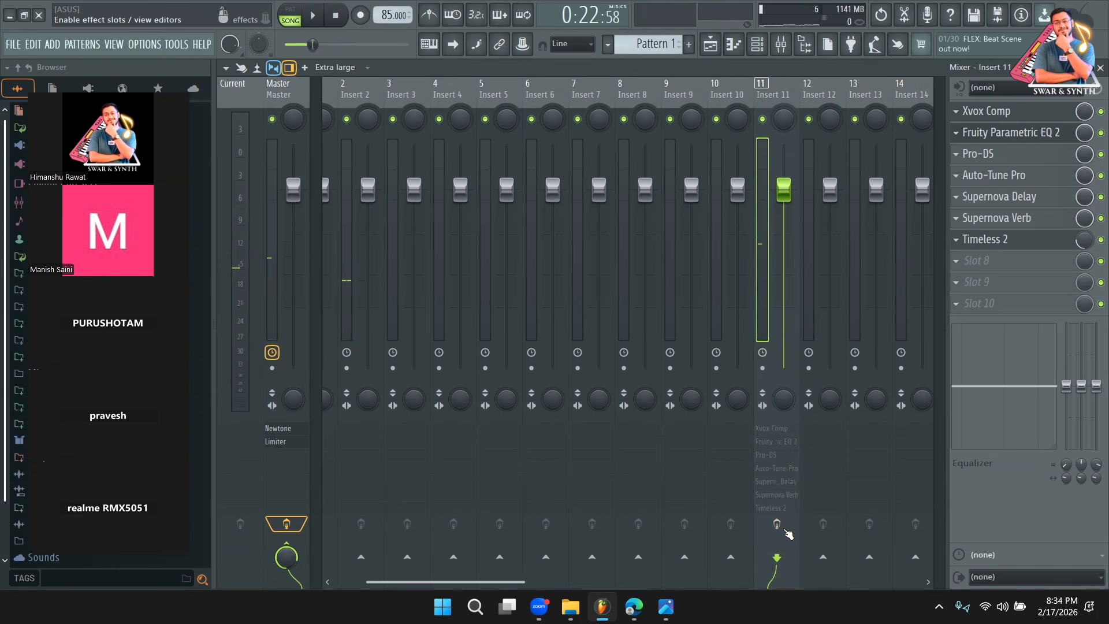
{"action": "key", "text": "space"}
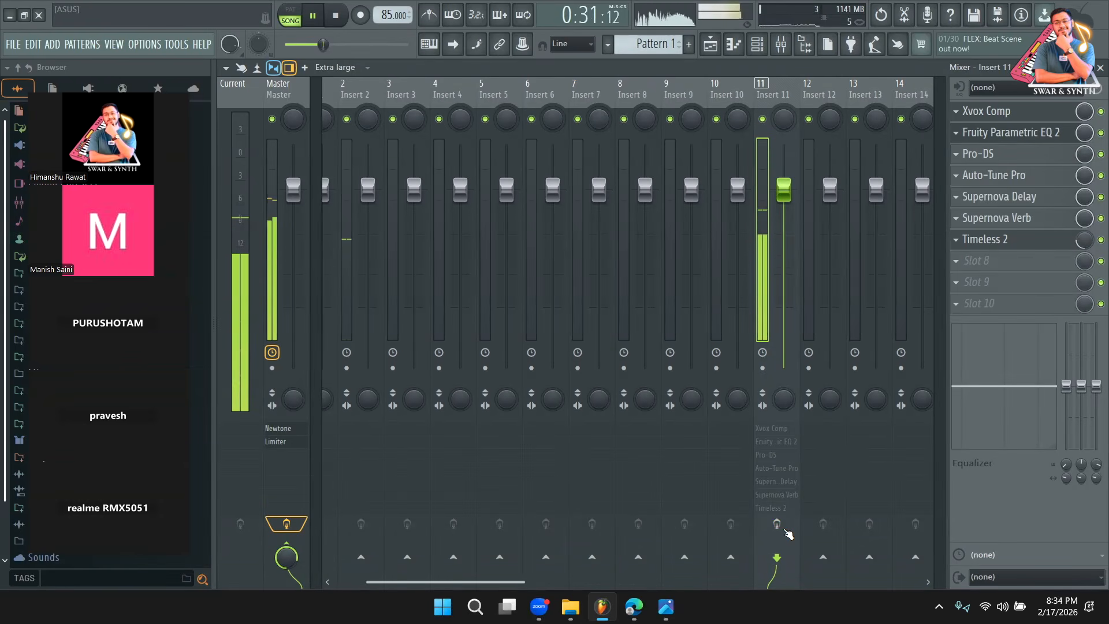
{"action": "key", "text": "space"}
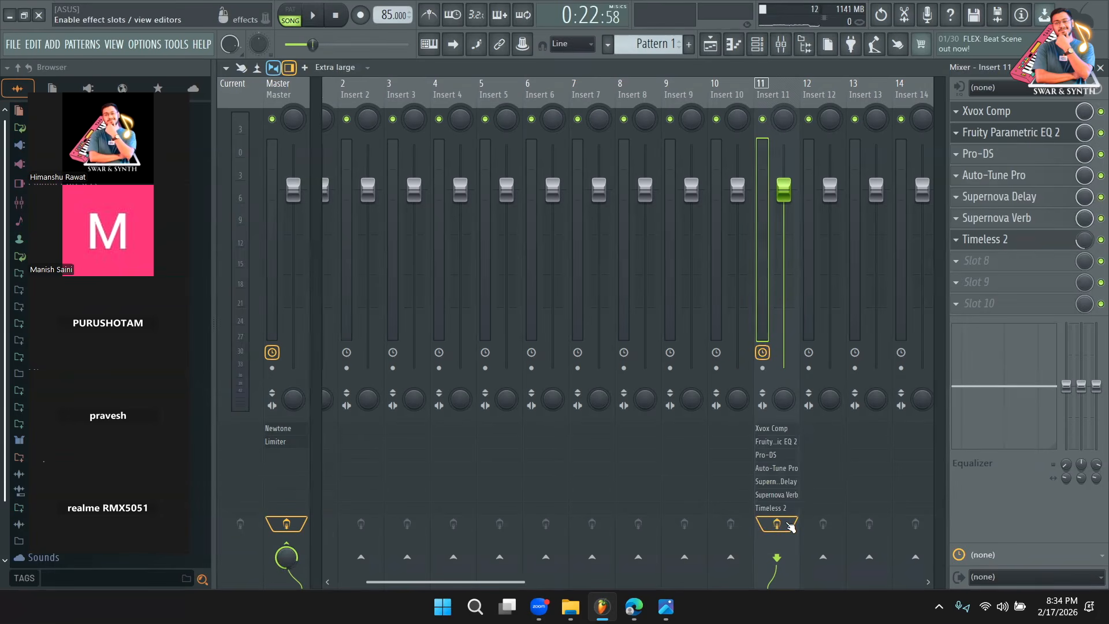
Play the song with effects and lower Supernova Delay's slot mix level on Insert 11 to 53%.
{"action": "key", "text": "space"}
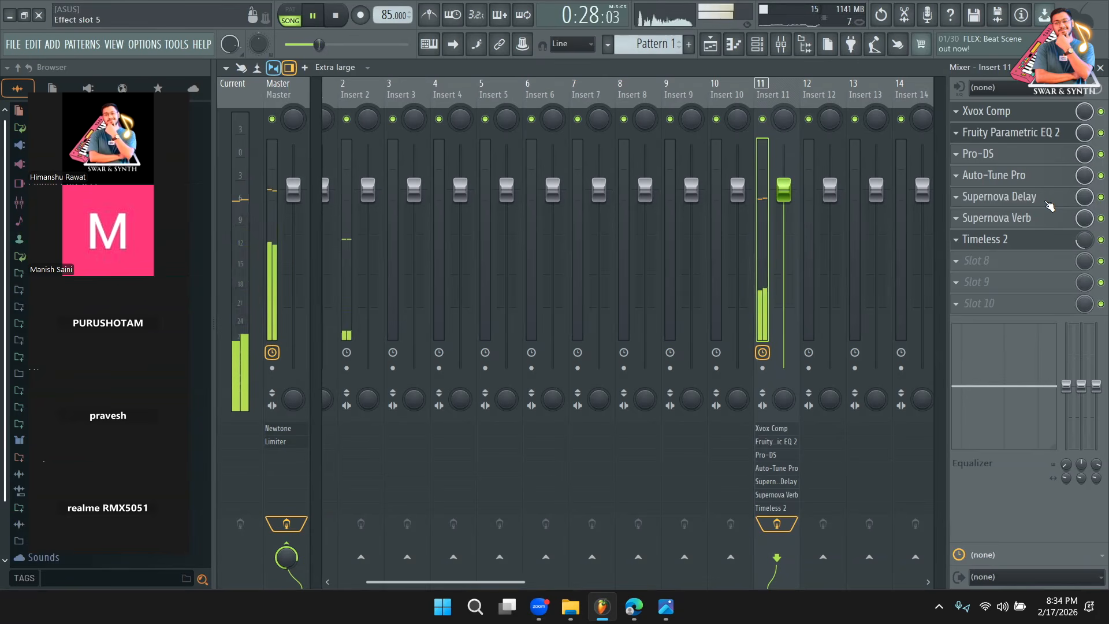
{"action": "key", "text": "space"}
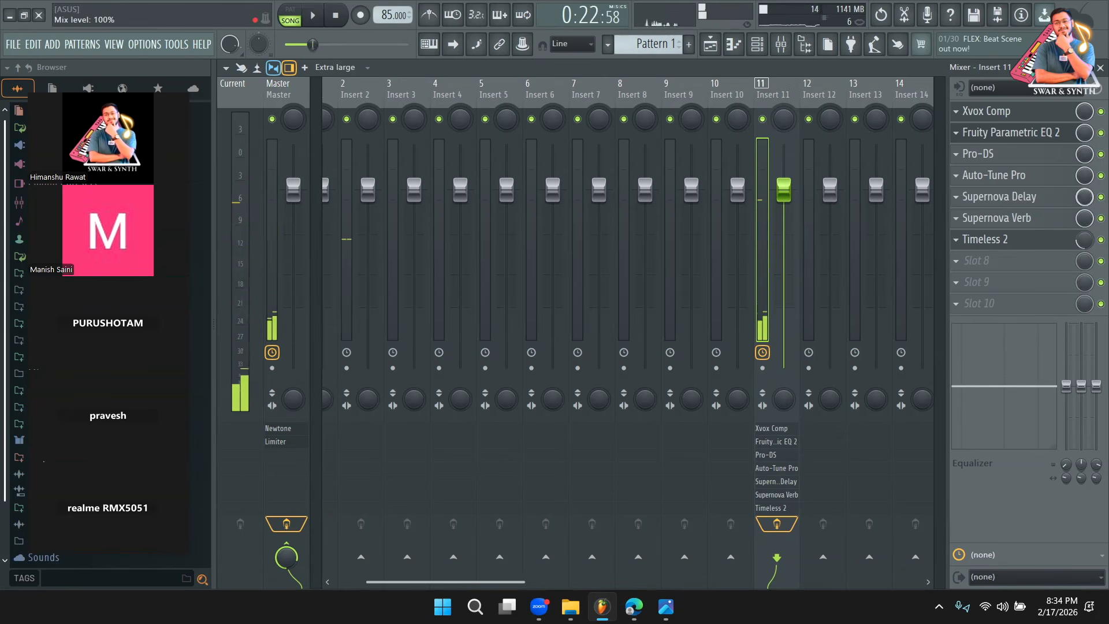
{"action": "left_click_drag", "start_coordinate": [1085, 197], "coordinate": [1085, 212]}
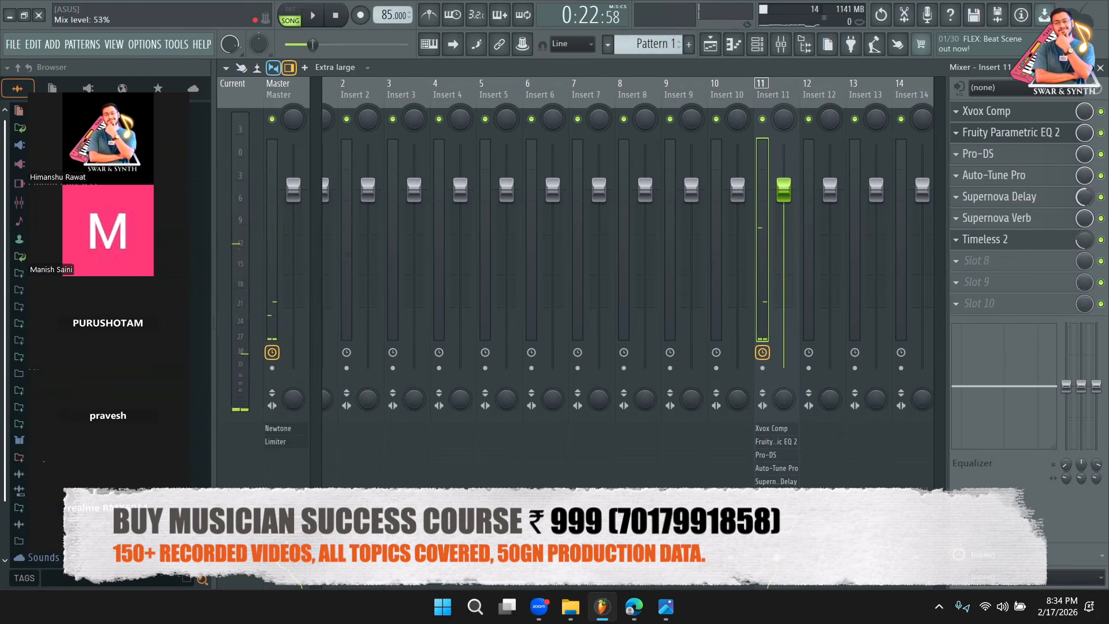
In Insert 11's Fruity Parametric EQ 2, set band 1 to about 127 Hz and -13.7 dB, reduce band 6's boost, and move band 7 to about 6165 Hz.
{"action": "left_click", "coordinate": [1010, 133]}
{"action": "mouse_move", "coordinate": [569, 242]}
{"action": "left_mouse_down"}
{"action": "mouse_move", "coordinate": [542, 234]}
{"action": "mouse_move", "coordinate": [573, 231]}
{"action": "left_mouse_up"}
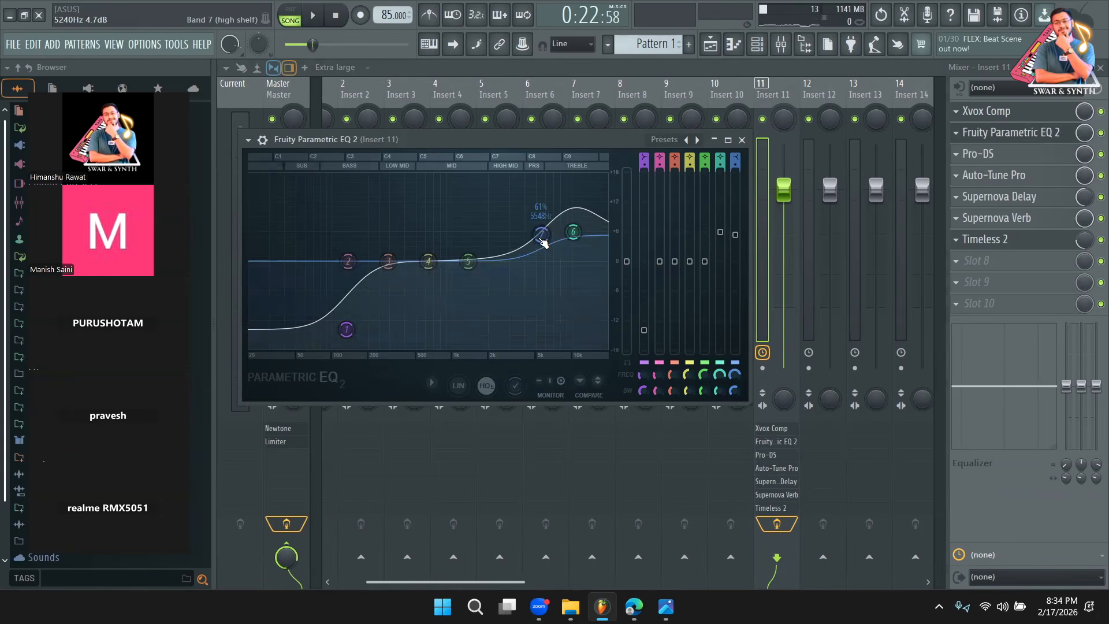
{"action": "left_click_drag", "start_coordinate": [573, 232], "coordinate": [573, 242]}
{"action": "mouse_move", "coordinate": [358, 338]}
{"action": "left_mouse_down"}
{"action": "mouse_move", "coordinate": [310, 311]}
{"action": "mouse_move", "coordinate": [344, 329]}
{"action": "left_mouse_up"}
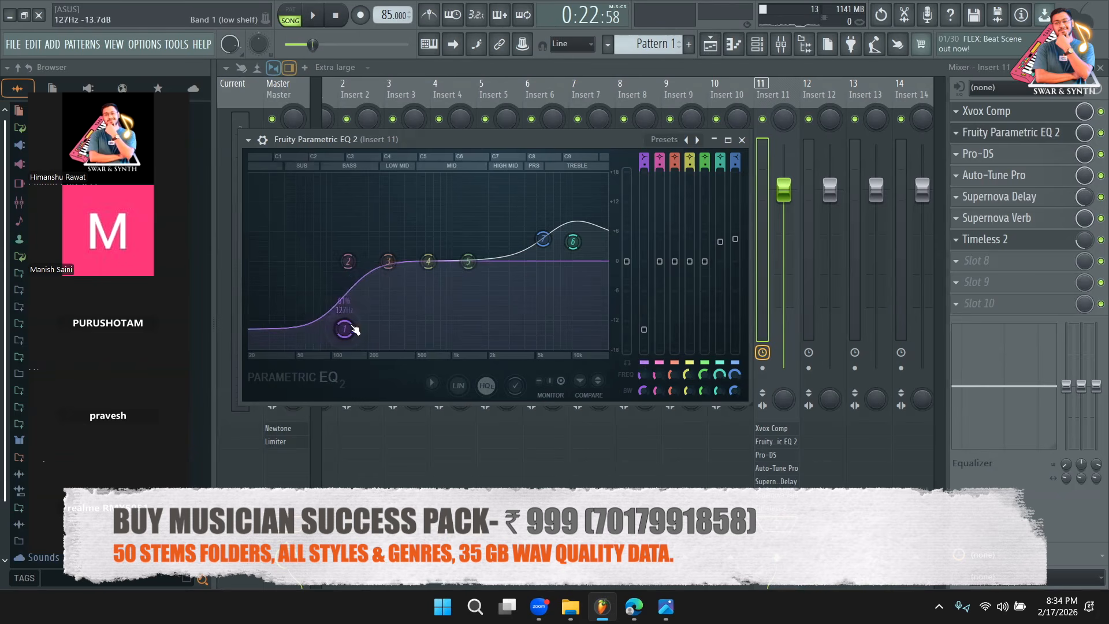
{"action": "left_click_drag", "start_coordinate": [543, 239], "coordinate": [573, 242]}
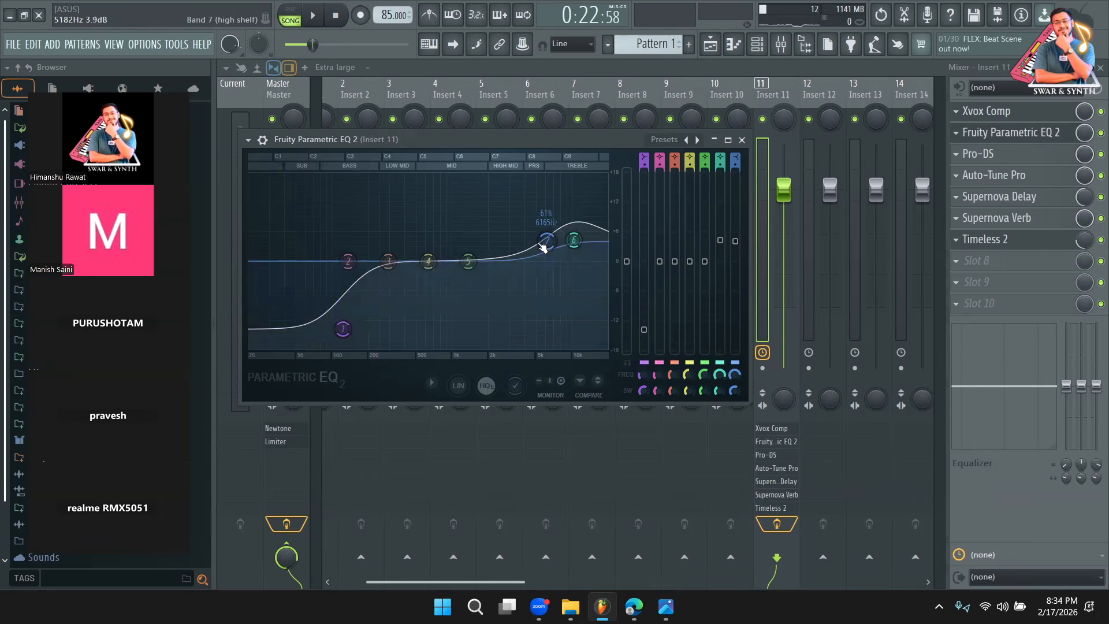
{"action": "key", "text": "space"}
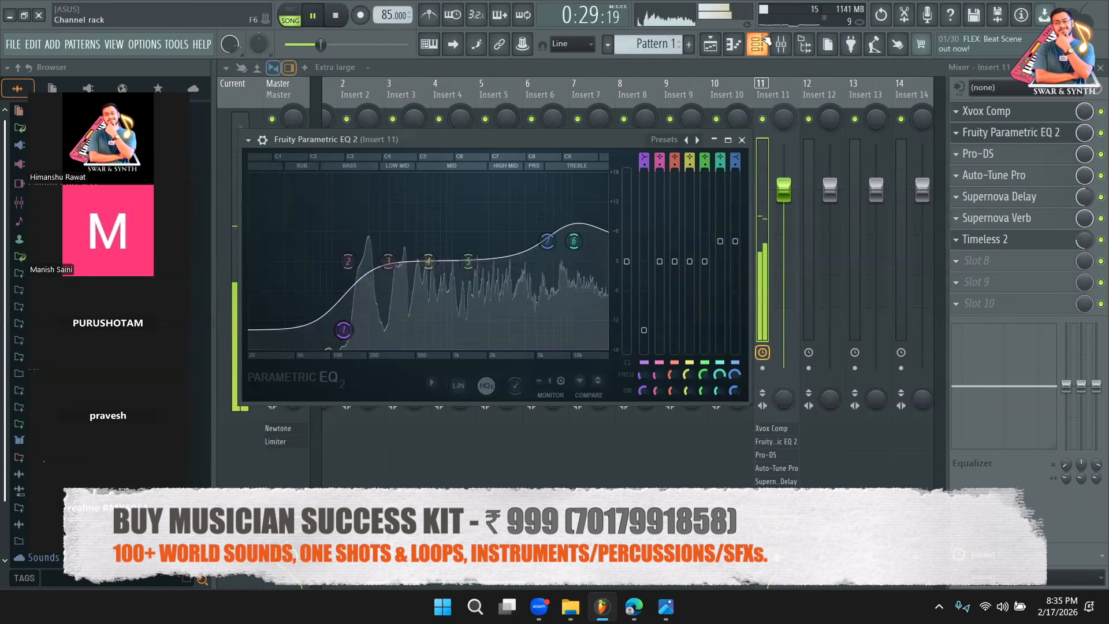
Stop playback, open Pattern 1's chord notes from the playlist, and bring up the channel rack.
{"action": "left_click", "coordinate": [733, 44]}
{"action": "key", "text": "space"}
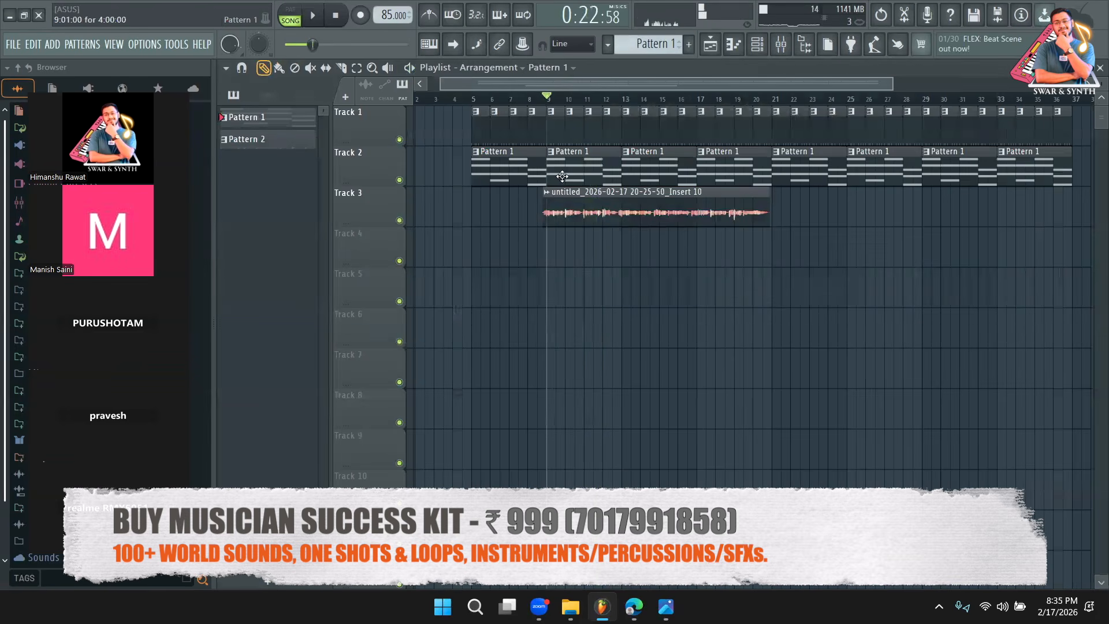
{"action": "double_click", "coordinate": [562, 176]}
{"action": "left_click", "coordinate": [756, 45]}
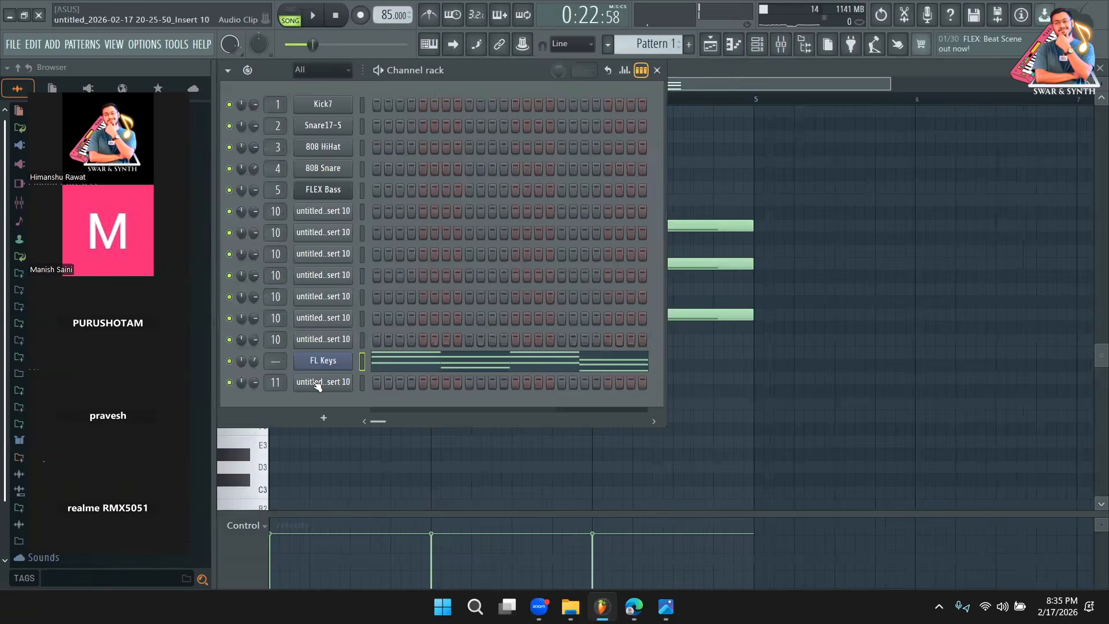
{"action": "right_click", "coordinate": [316, 386]}
{"action": "left_click", "coordinate": [432, 397]}
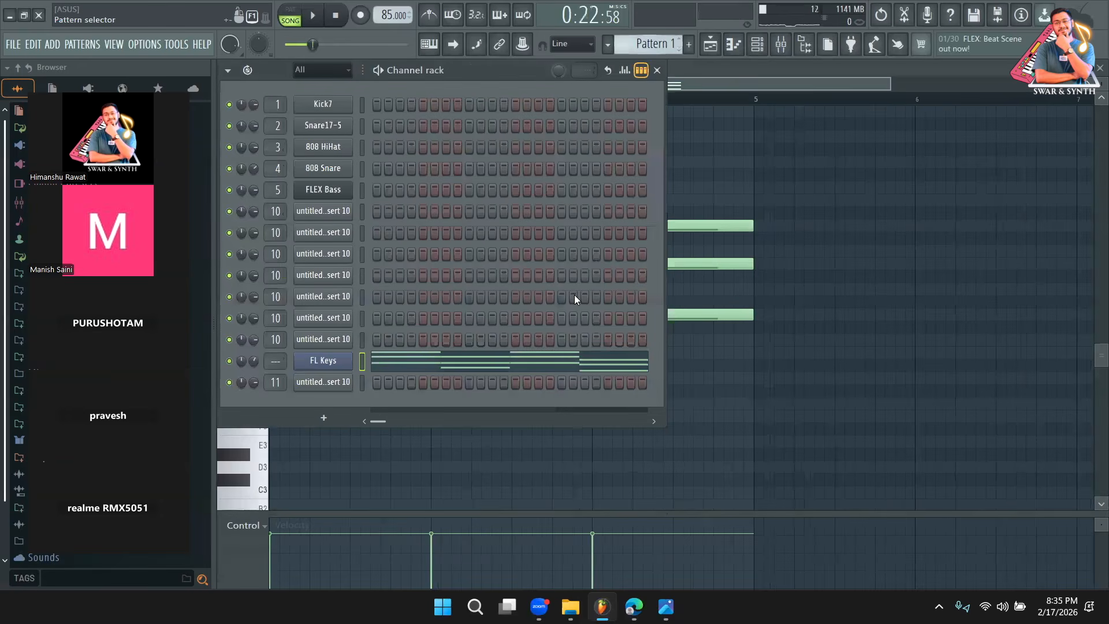
{"action": "key", "text": "KP_Add"}
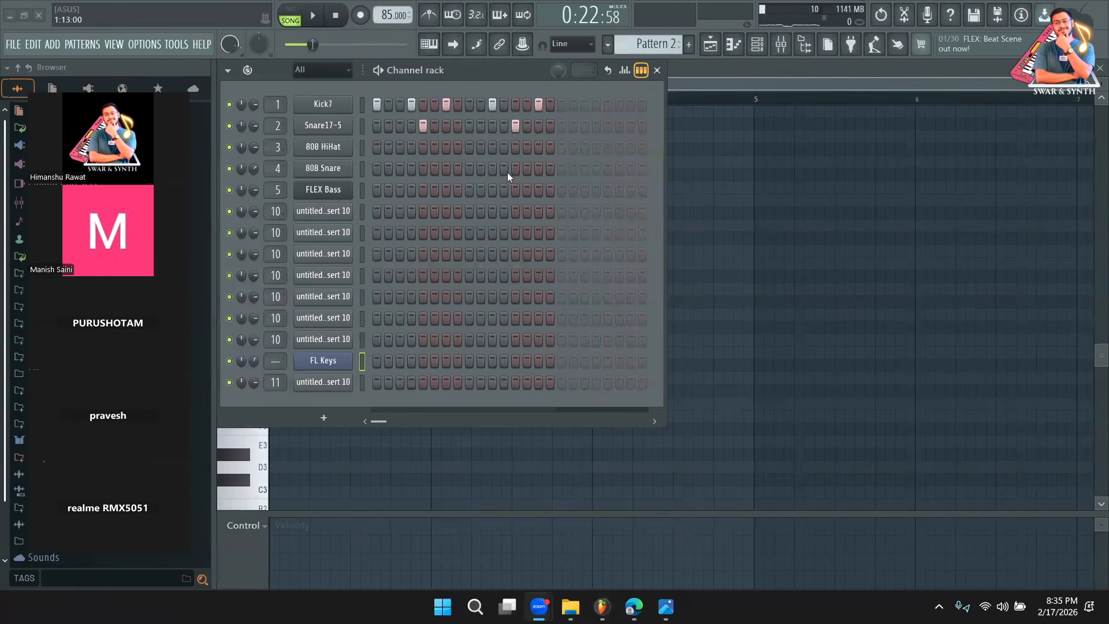
{"action": "key", "text": "KP_Add"}
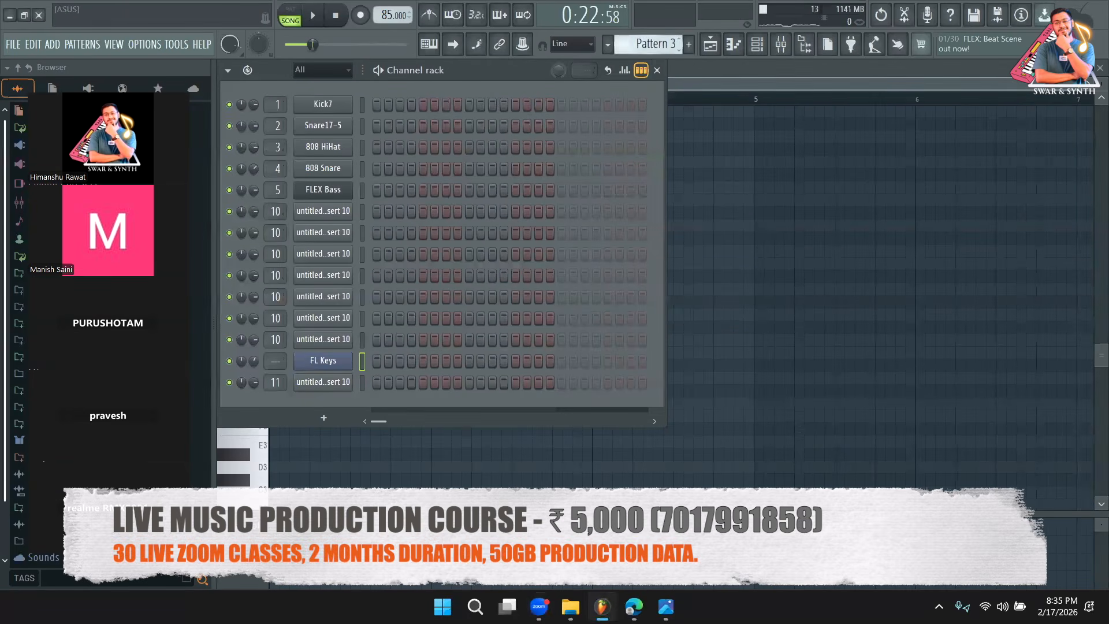
{"action": "left_click", "coordinate": [324, 419]}
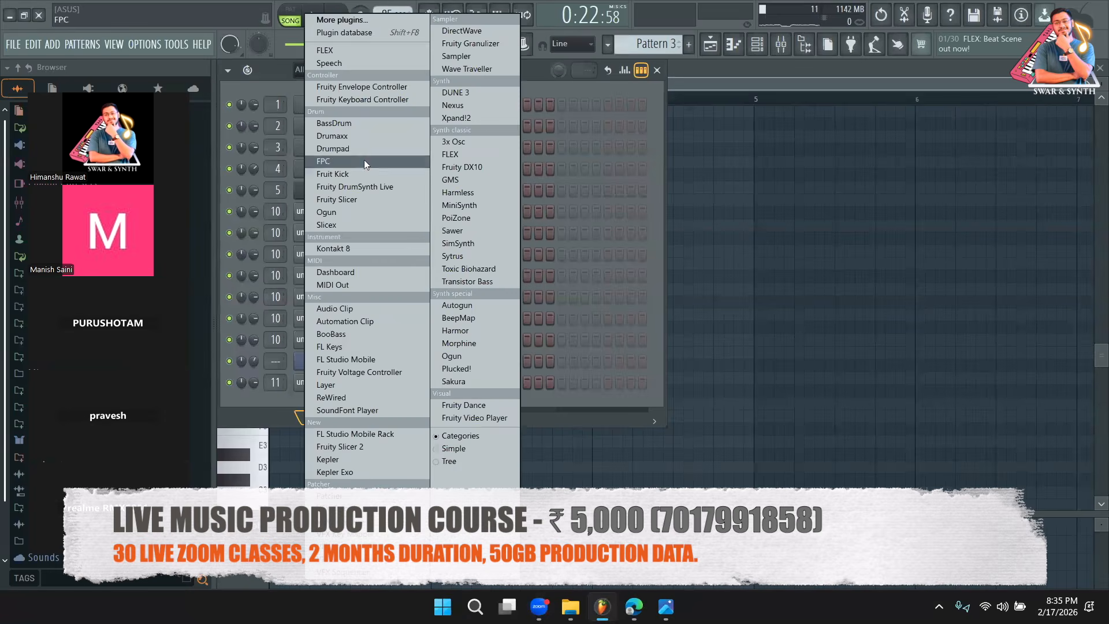
{"action": "left_click", "coordinate": [356, 21]}
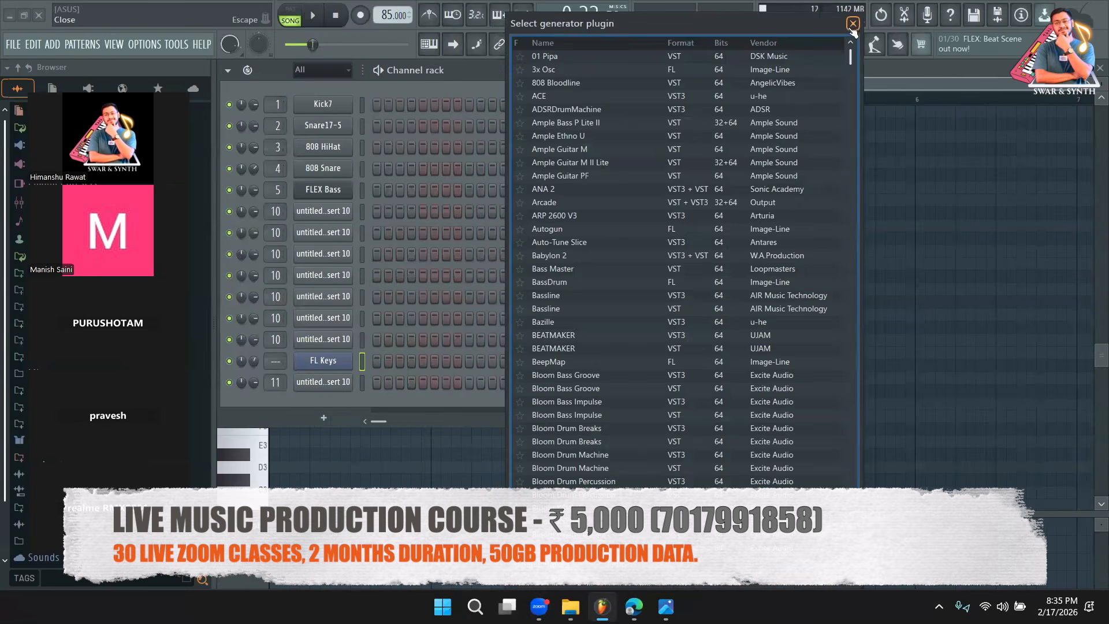
{"action": "left_click", "coordinate": [853, 24]}
Examine Supernova Verb's mix and ducking settings on Insert 11 in the mixer.
{"action": "left_click", "coordinate": [781, 45]}
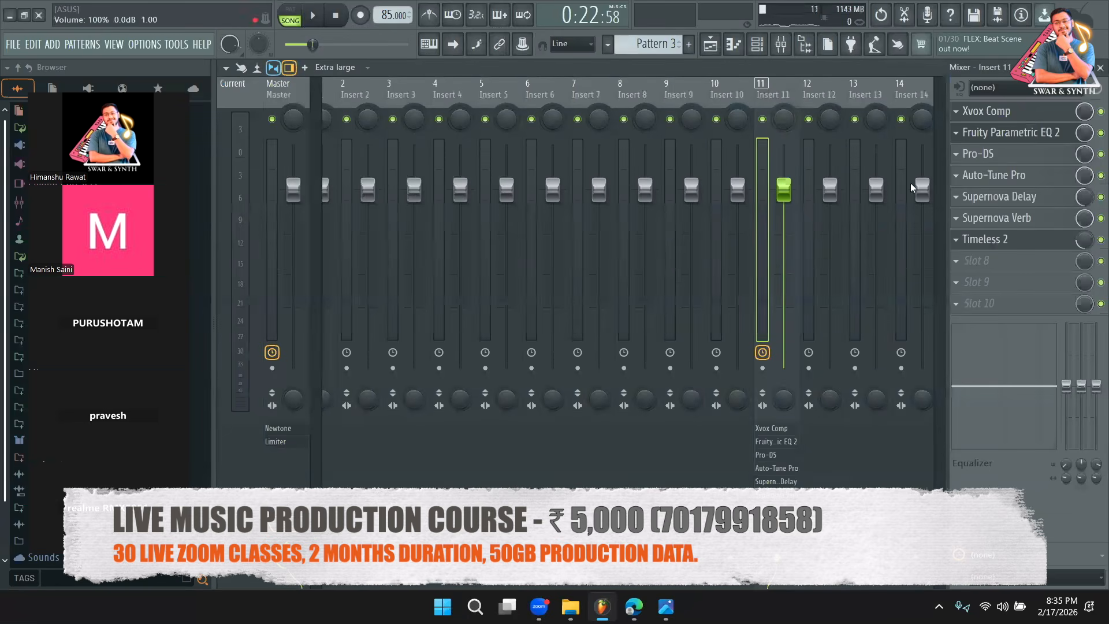
{"action": "left_click", "coordinate": [1018, 213]}
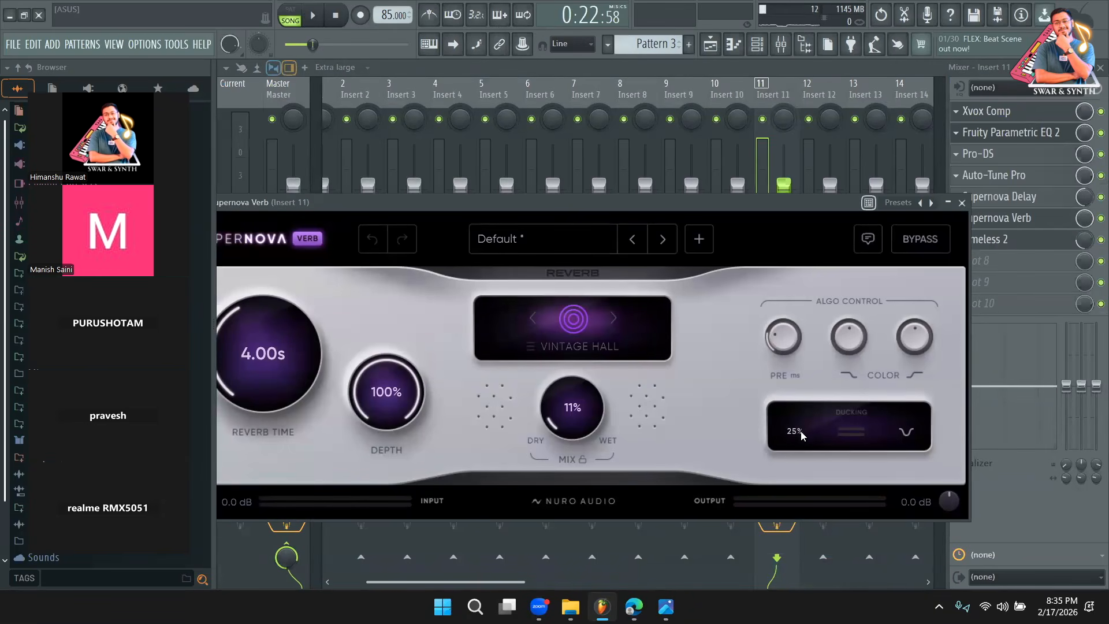
{"action": "left_click", "coordinate": [962, 203]}
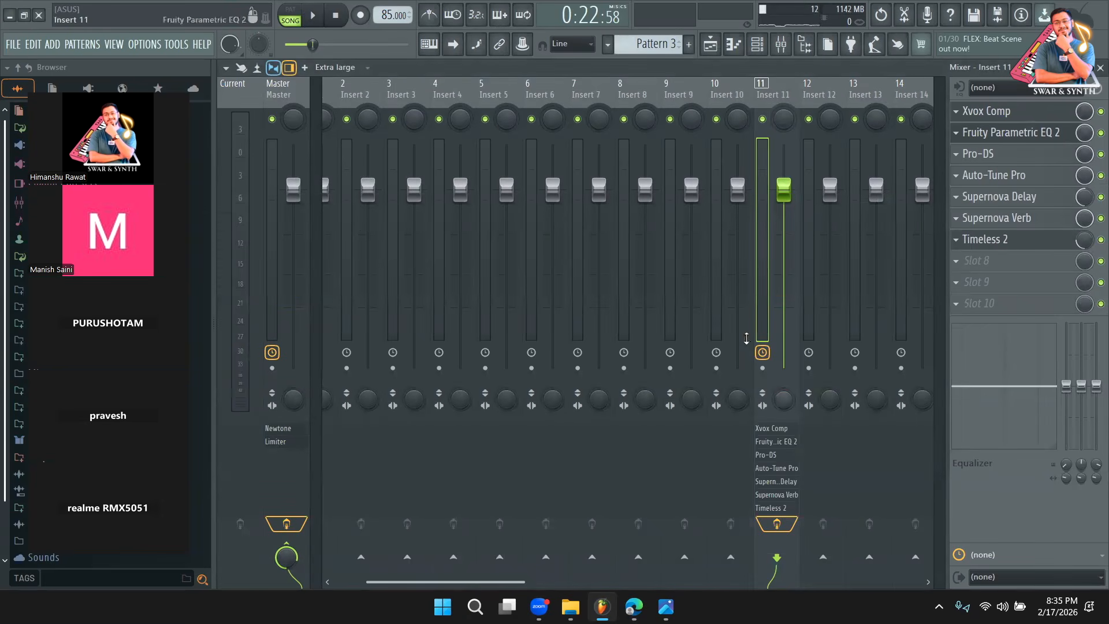
{"action": "left_click", "coordinate": [1010, 220]}
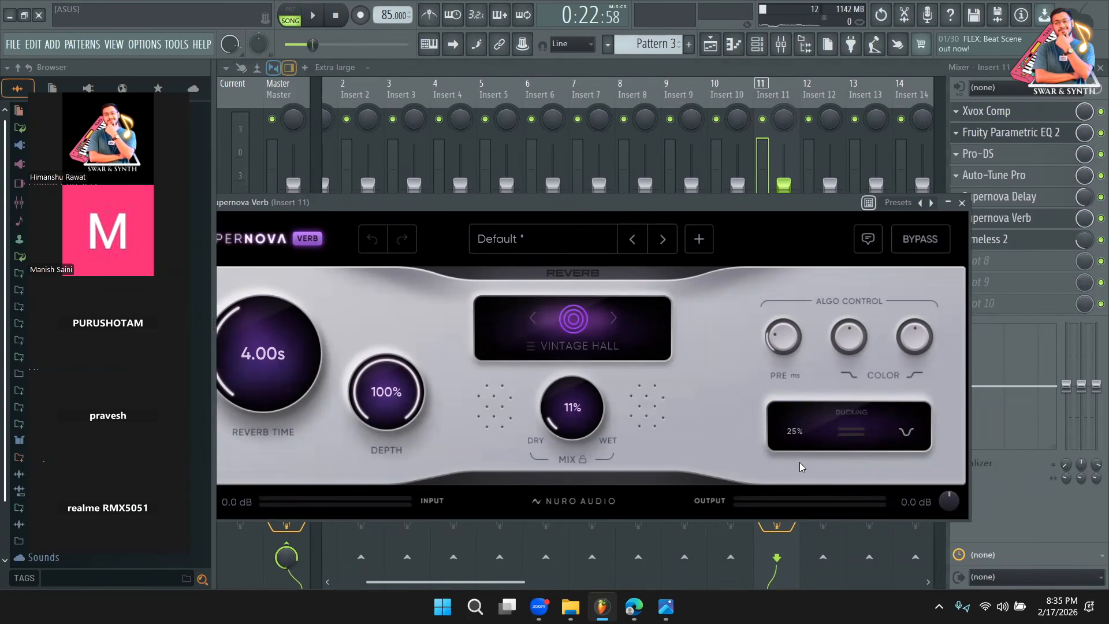
{"action": "left_click", "coordinate": [961, 203]}
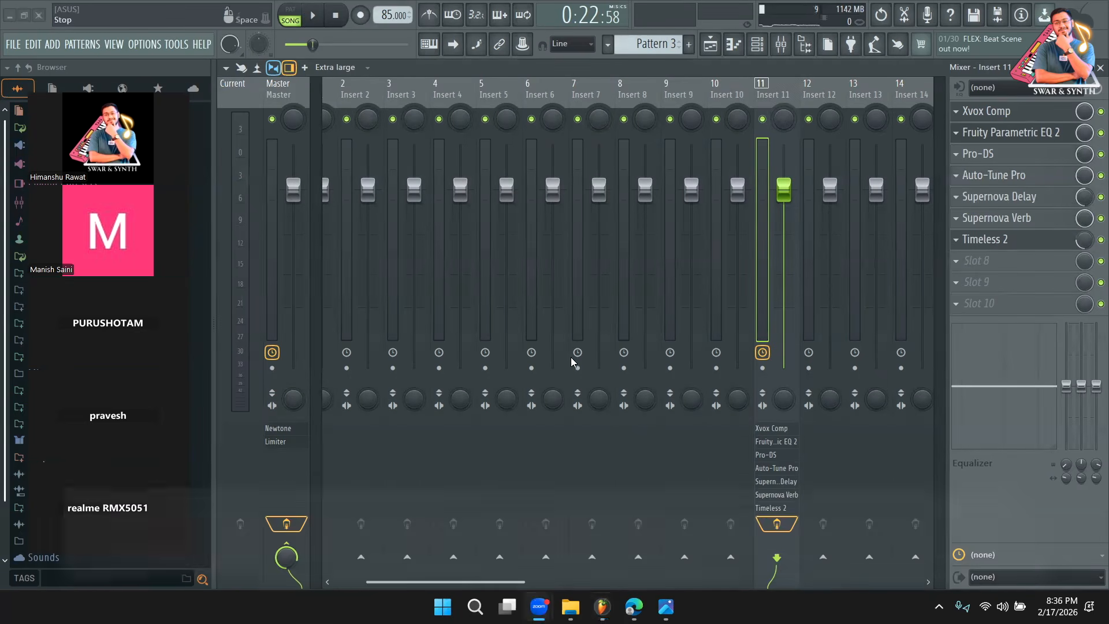
Play the song briefly, and copy the FL Keys chord notes from Pattern 1 in the channel rack.
{"action": "key", "text": "space"}
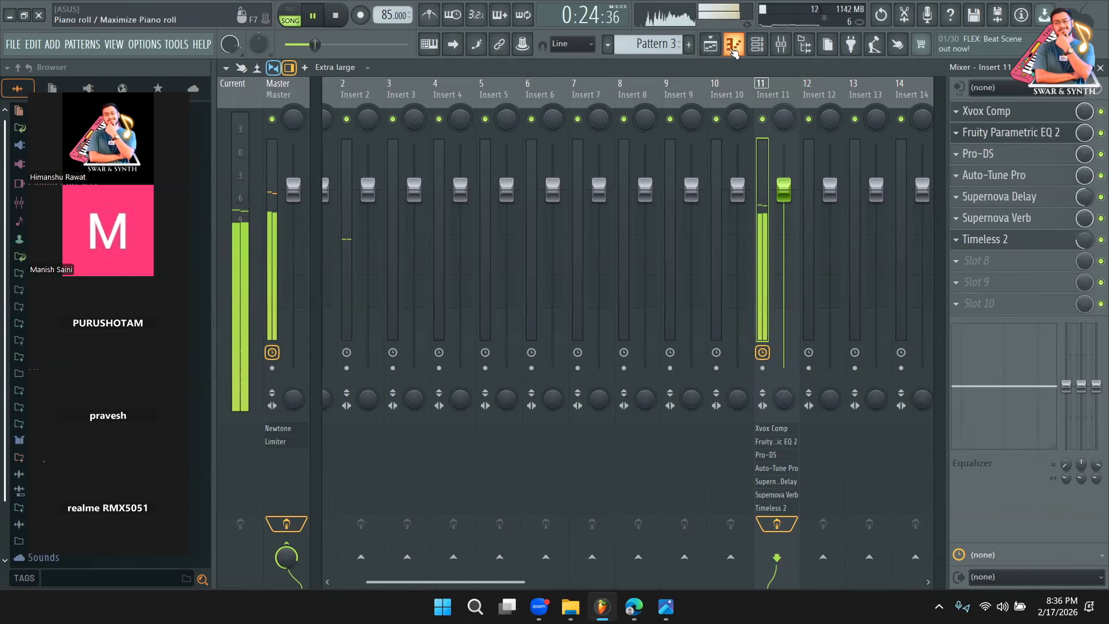
{"action": "left_click", "coordinate": [754, 53]}
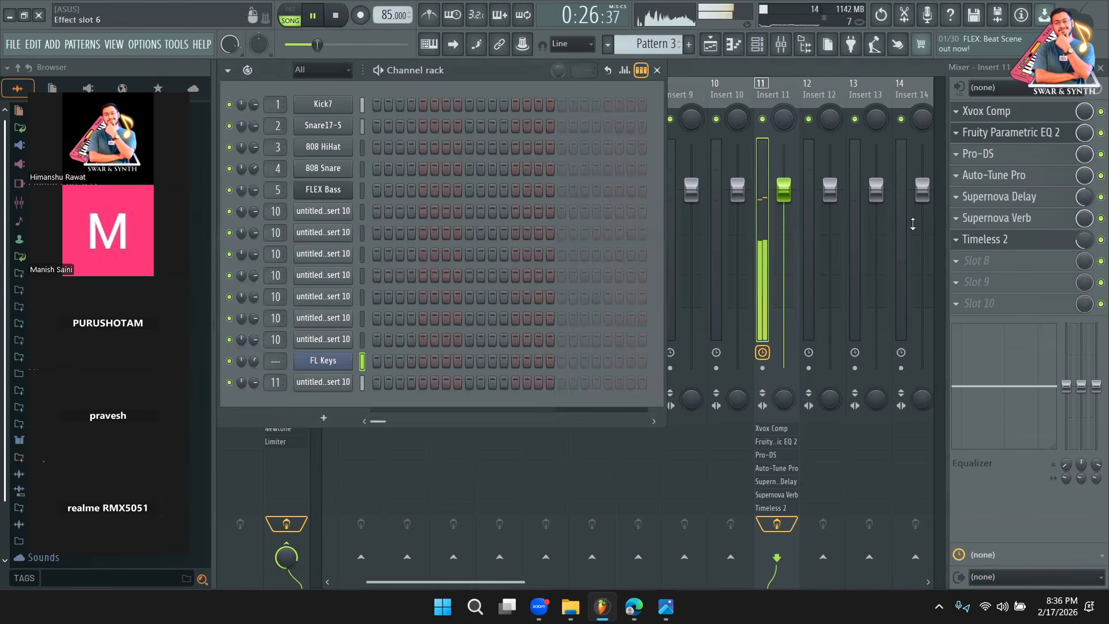
{"action": "key", "text": "space"}
{"action": "scroll", "coordinate": [645, 46], "scroll_direction": "up", "scroll_amount": 2}
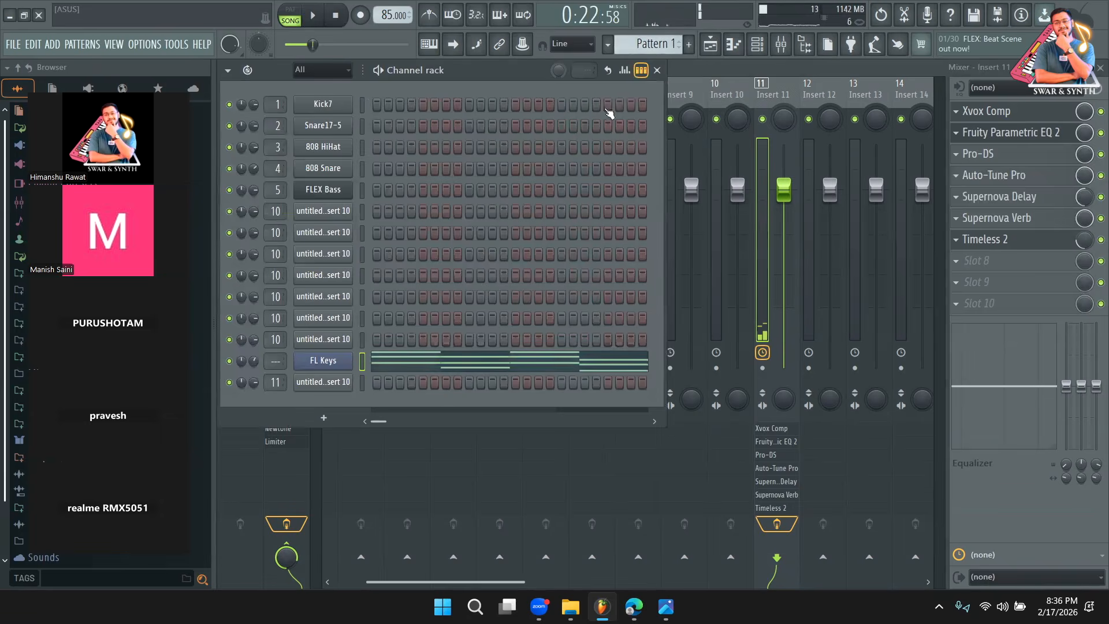
{"action": "right_click", "coordinate": [348, 366]}
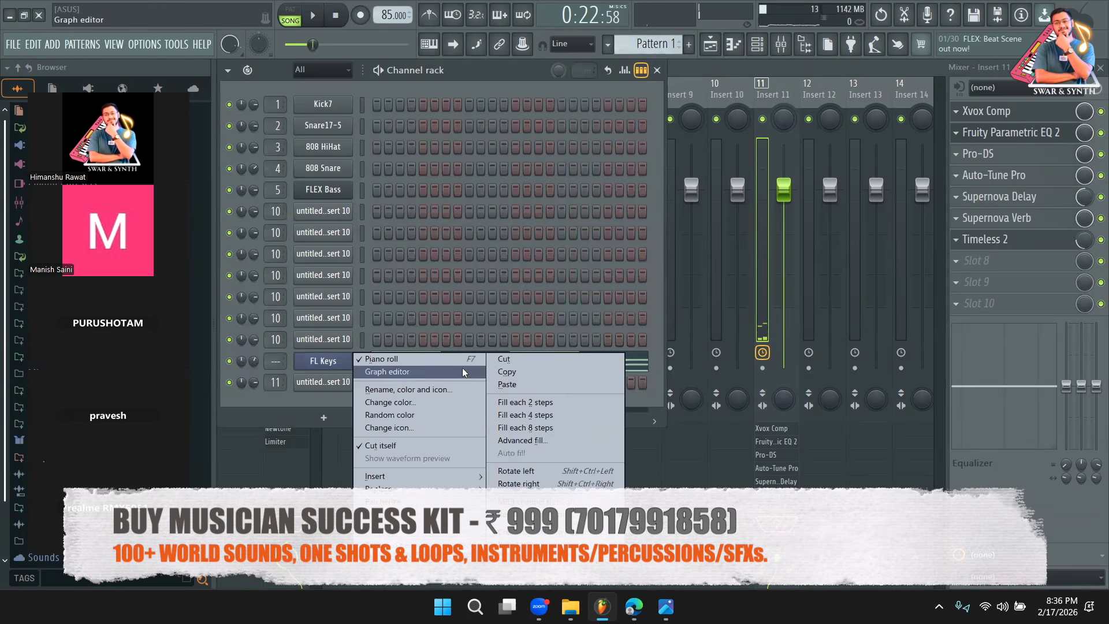
{"action": "left_click", "coordinate": [508, 372]}
Switch to Pattern 3 and add the VG-AMBER2 VST plugin as a new channel, moving its window clear of the channel names.
{"action": "scroll", "coordinate": [661, 45], "scroll_direction": "down", "scroll_amount": 1}
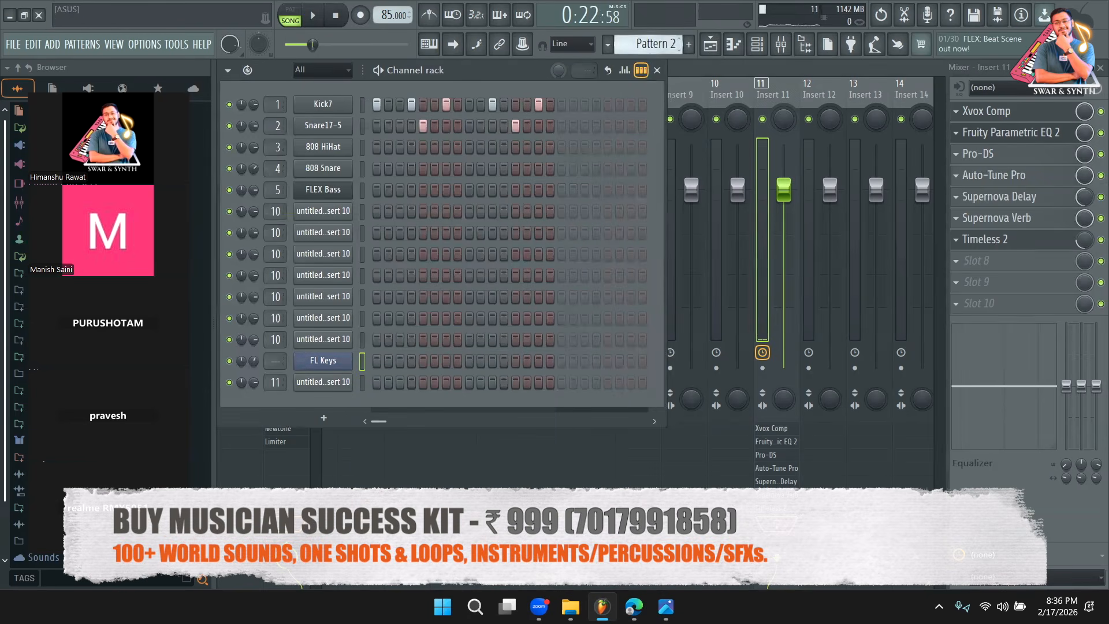
{"action": "scroll", "coordinate": [653, 49], "scroll_direction": "down", "scroll_amount": 1}
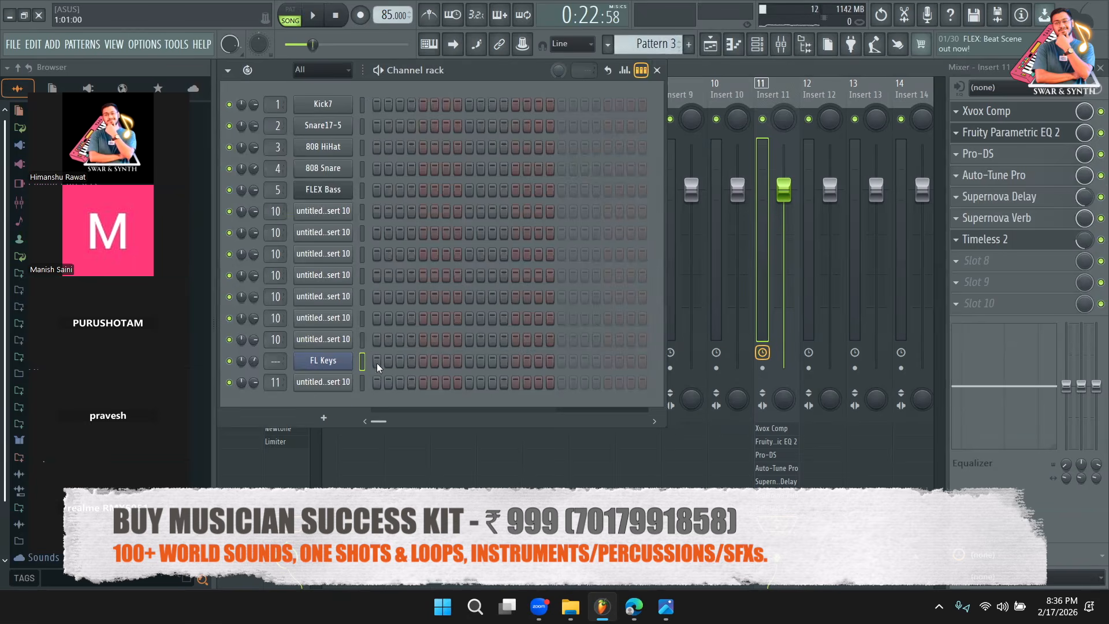
{"action": "left_click", "coordinate": [324, 417]}
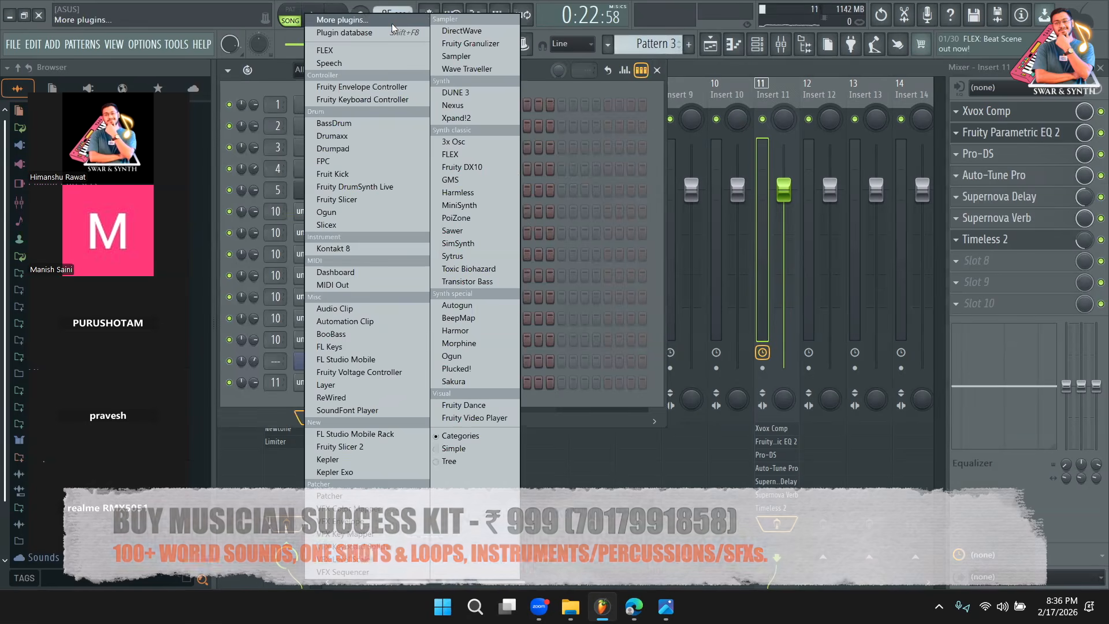
{"action": "left_click", "coordinate": [392, 23]}
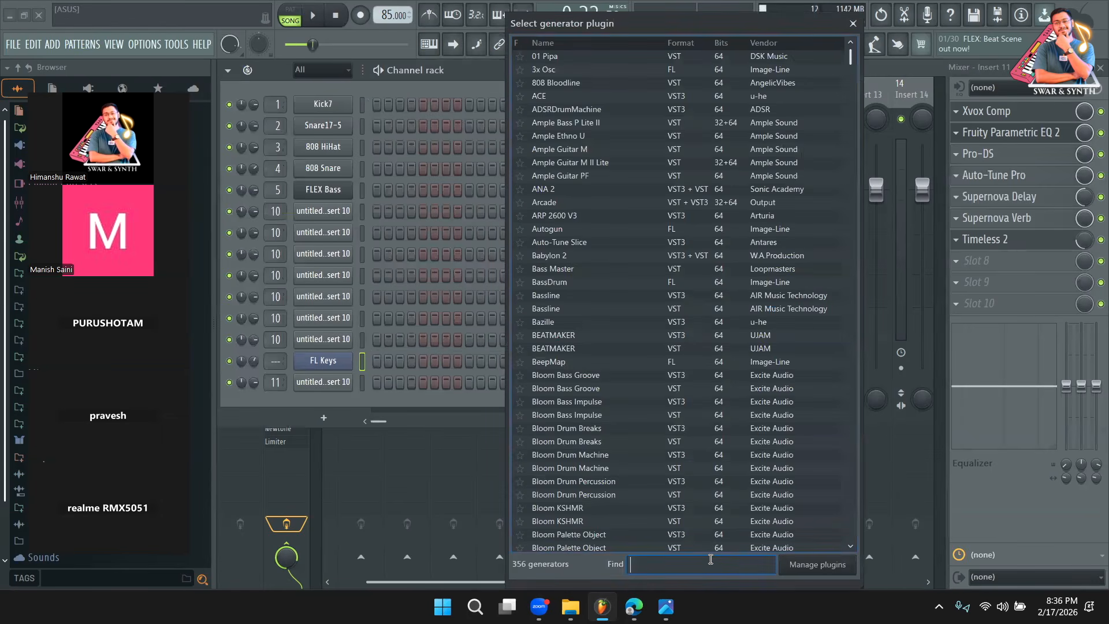
{"action": "type", "text": "AMB"}
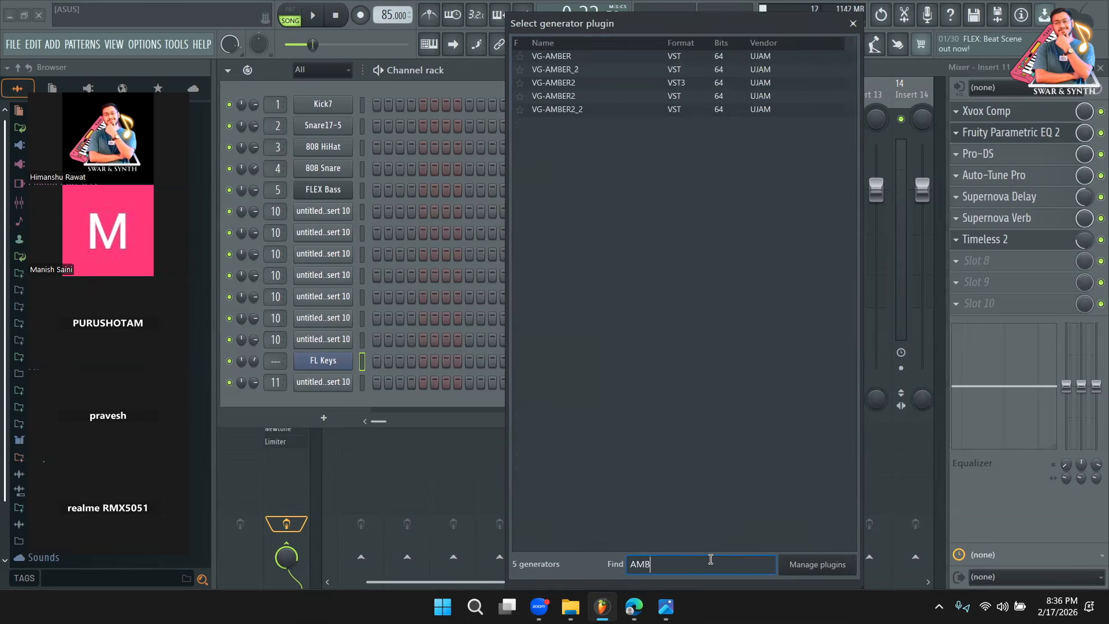
{"action": "double_click", "coordinate": [607, 97]}
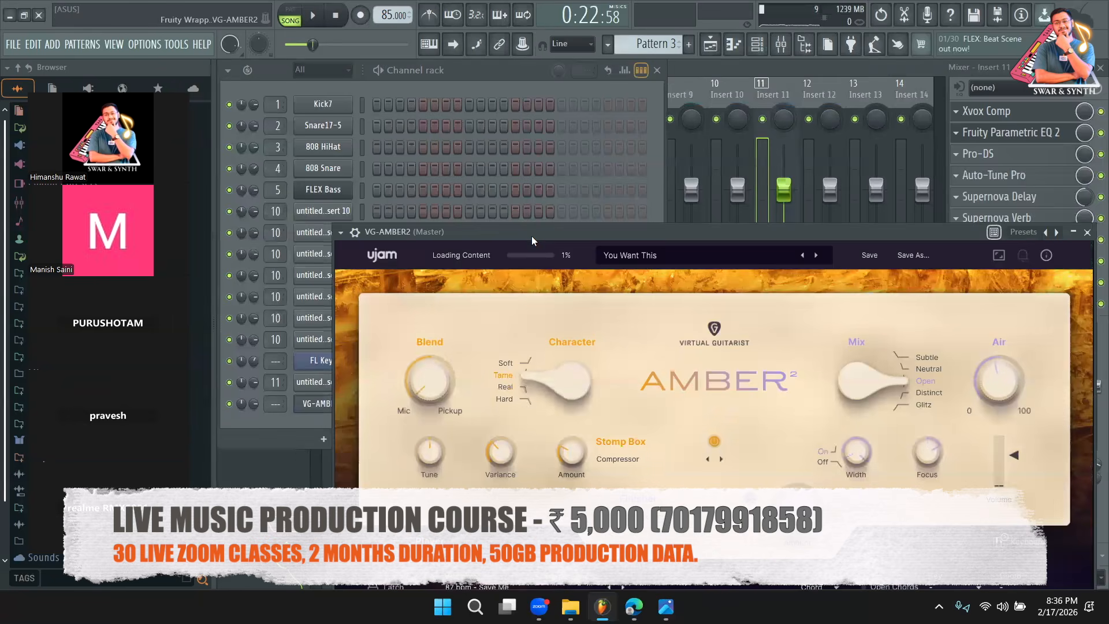
{"action": "left_click_drag", "start_coordinate": [532, 236], "coordinate": [626, 97]}
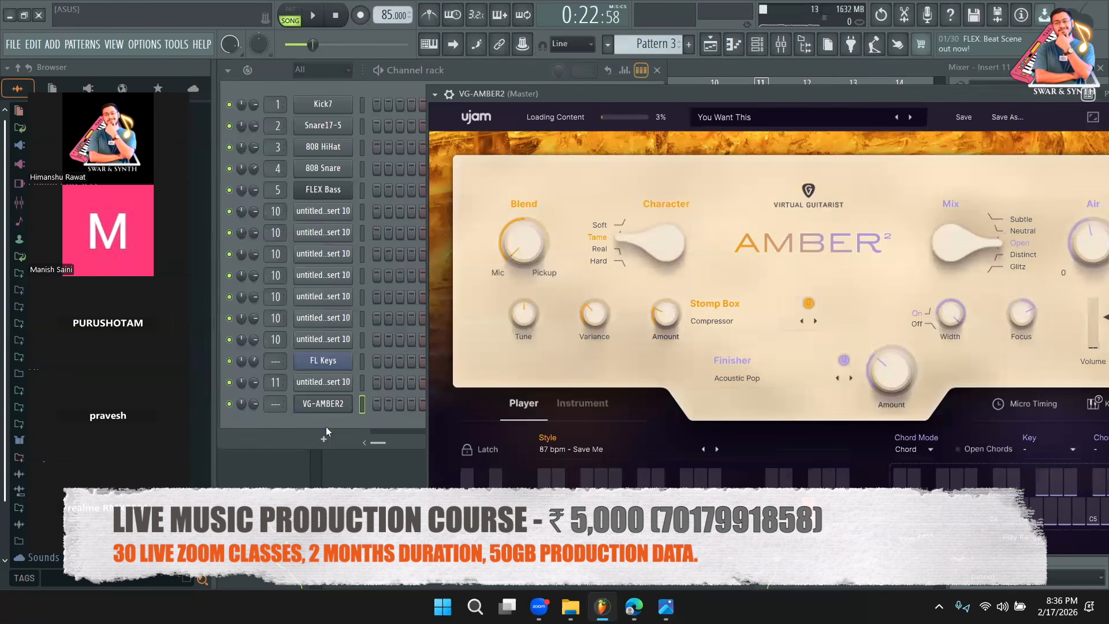
Paste the copied chord notes into the VG-AMBER2 channel and bring its plugin window forward.
{"action": "right_click", "coordinate": [327, 404]}
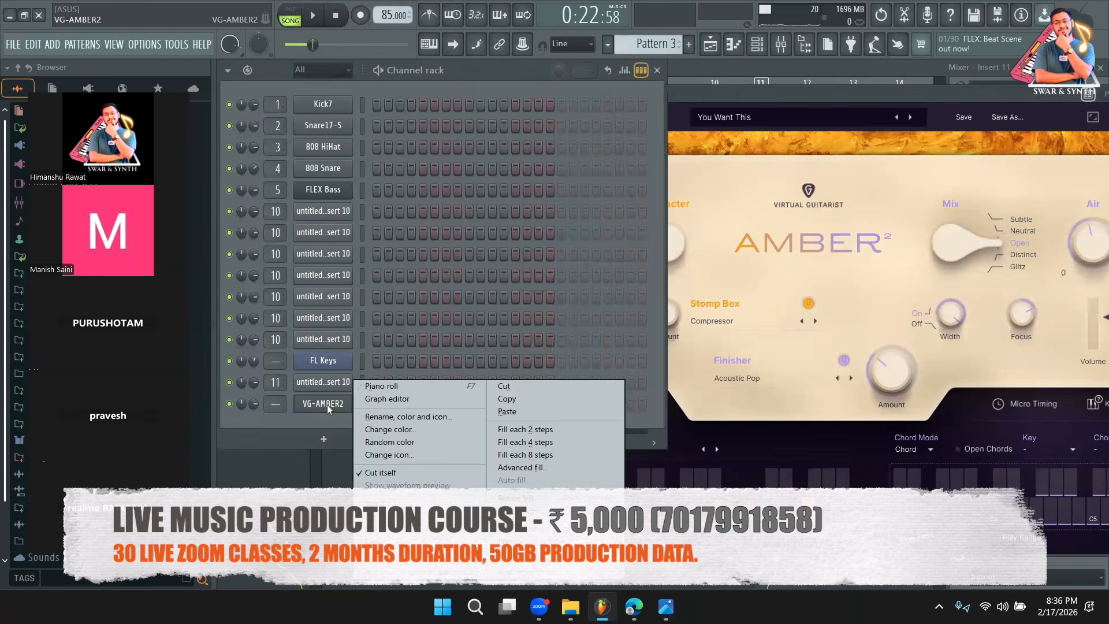
{"action": "left_click", "coordinate": [552, 412]}
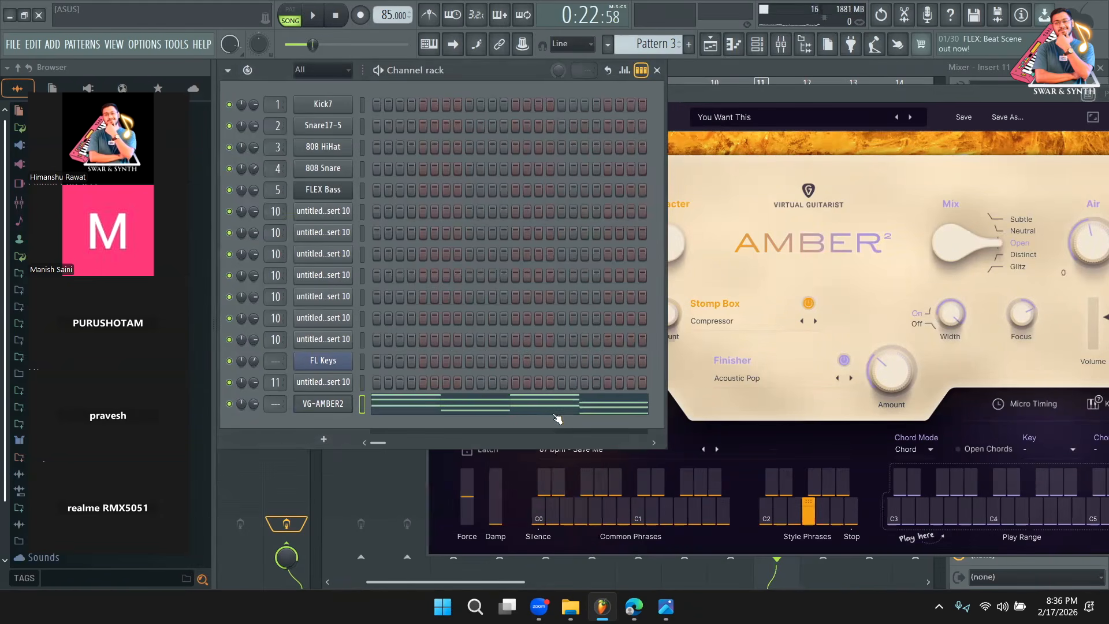
{"action": "left_click", "coordinate": [804, 97]}
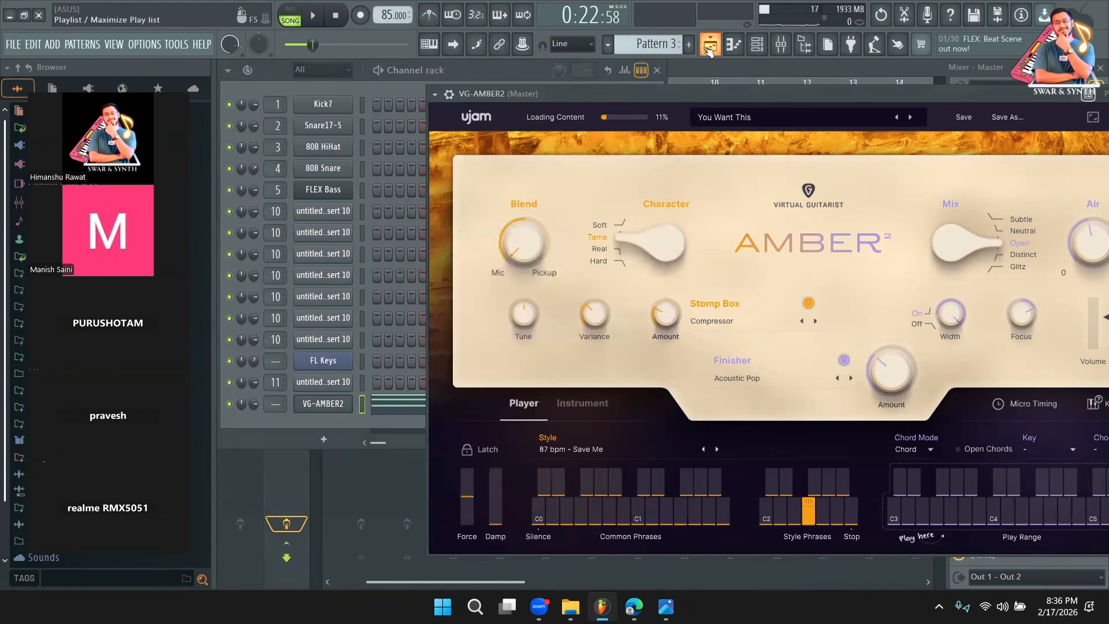
Reopen Pattern 1 from the playlist and copy the FL Keys chord notes in the channel rack.
{"action": "left_click", "coordinate": [711, 45]}
{"action": "double_click", "coordinate": [642, 160]}
{"action": "key", "text": "F6"}
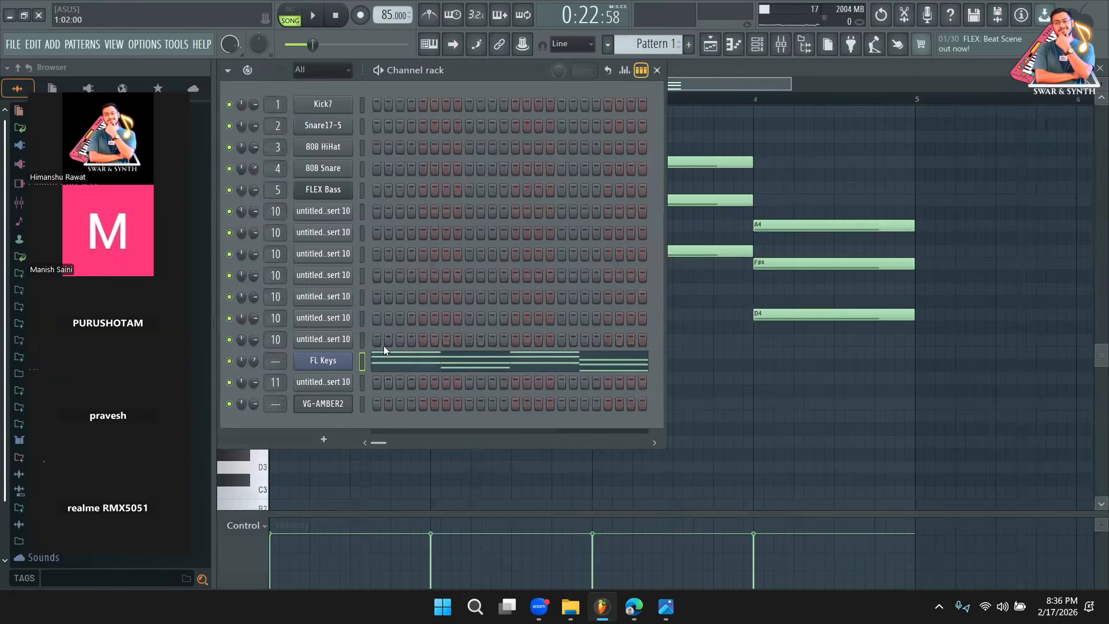
{"action": "right_click", "coordinate": [351, 367]}
{"action": "left_click", "coordinate": [498, 373]}
Switch to Pattern 5 and add the Cymatics Ocean Pluck plugin as a new channel.
{"action": "scroll", "coordinate": [655, 44], "scroll_direction": "up", "scroll_amount": 2}
{"action": "scroll", "coordinate": [656, 44], "scroll_direction": "up", "scroll_amount": 1}
{"action": "scroll", "coordinate": [656, 44], "scroll_direction": "up", "scroll_amount": 1}
{"action": "left_click", "coordinate": [345, 444]}
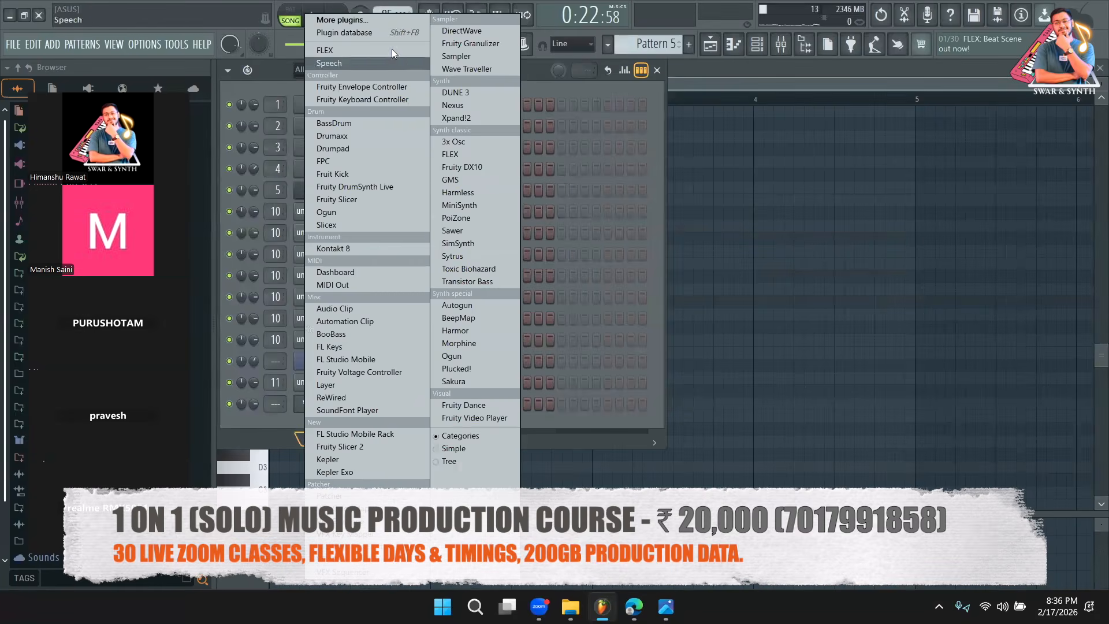
{"action": "left_click", "coordinate": [396, 22]}
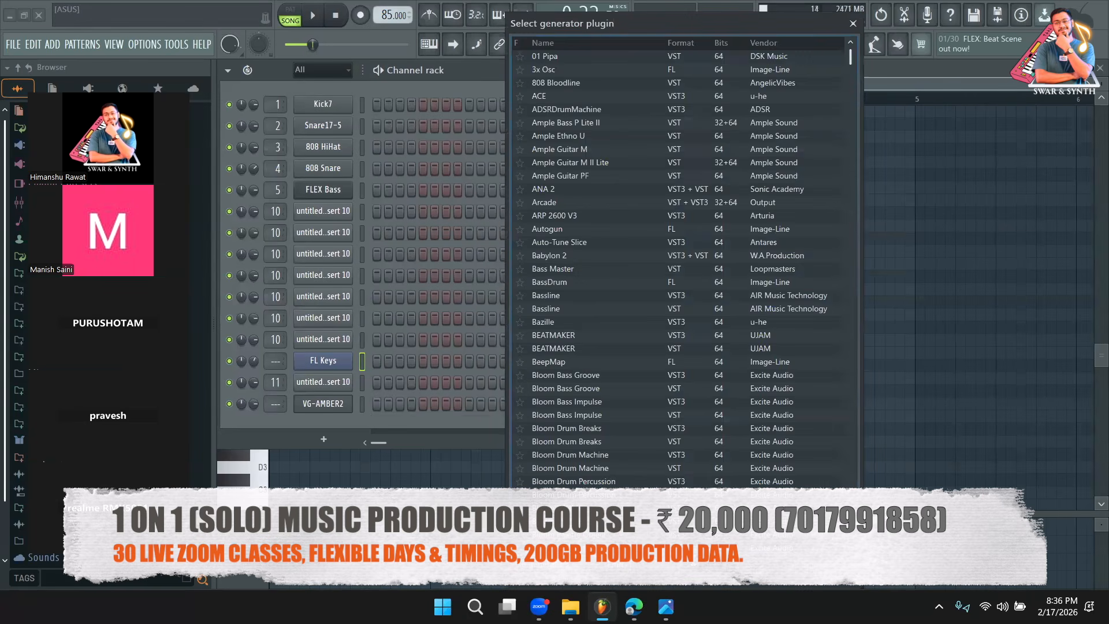
{"action": "type", "text": "CYM"}
{"action": "left_click", "coordinate": [627, 86]}
{"action": "double_click", "coordinate": [627, 83]}
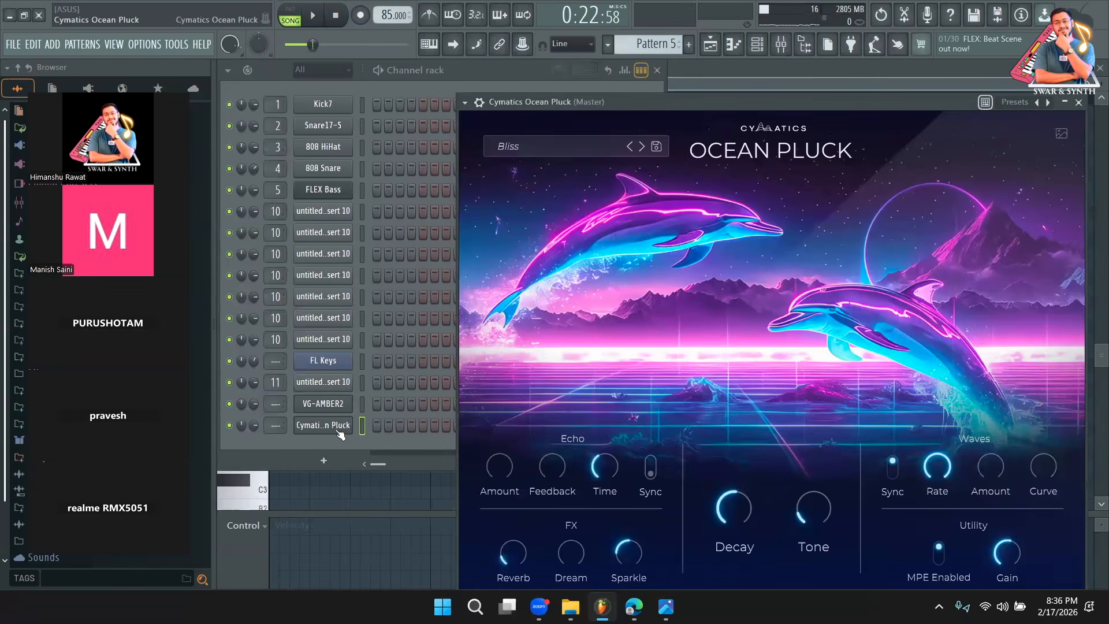
Paste the chord notes into the Cymatics Ocean Pluck channel and play Pattern 5 in pattern mode.
{"action": "right_click", "coordinate": [341, 434]}
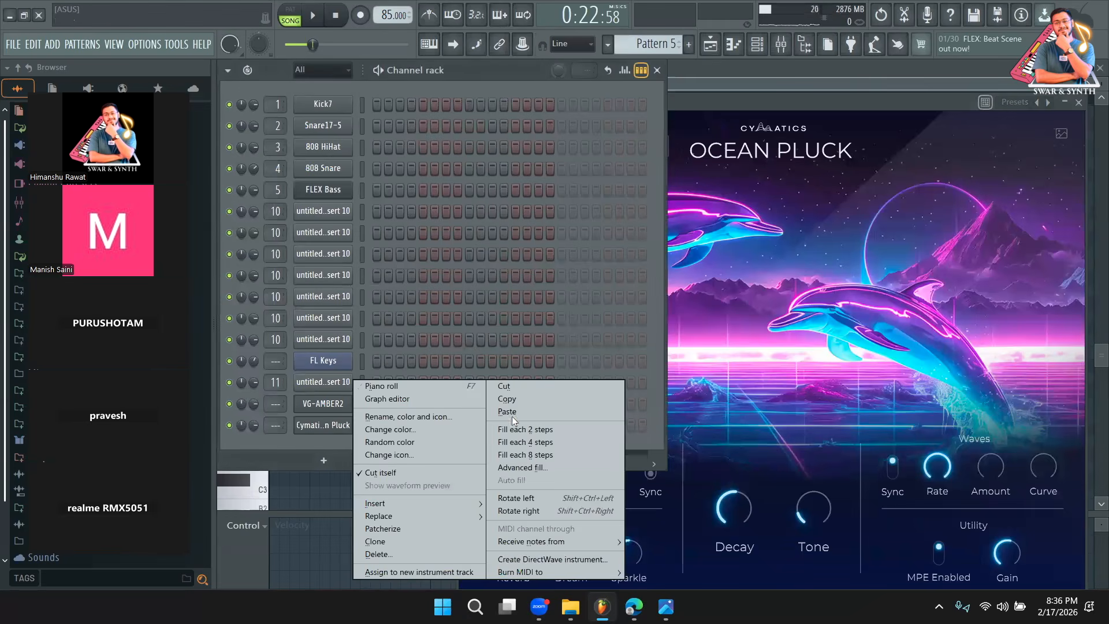
{"action": "left_click", "coordinate": [513, 416]}
{"action": "left_click", "coordinate": [301, 21]}
{"action": "left_click", "coordinate": [313, 16]}
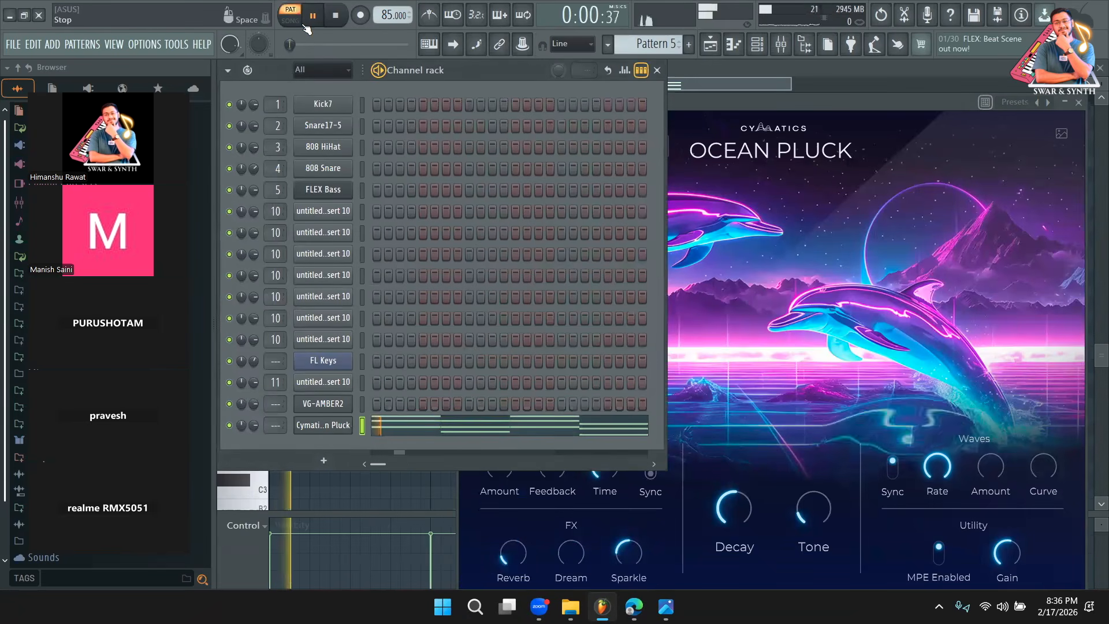
Bring the Ocean Pluck window forward, stop playback and load the Bloom preset.
{"action": "left_click", "coordinate": [739, 100]}
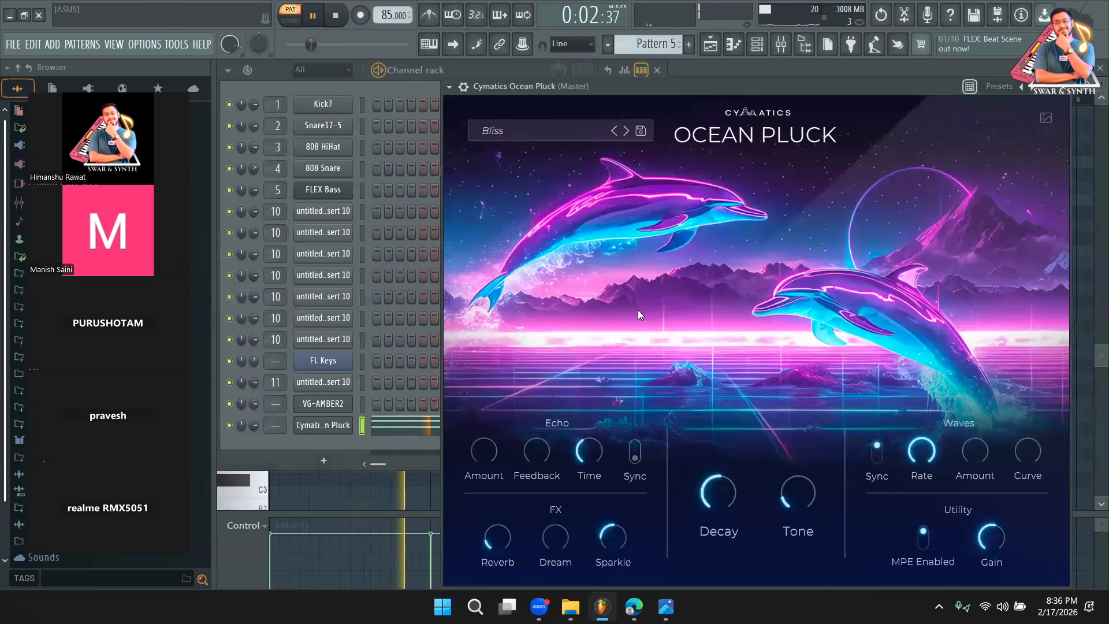
{"action": "key", "text": "space"}
{"action": "left_click", "coordinate": [626, 131]}
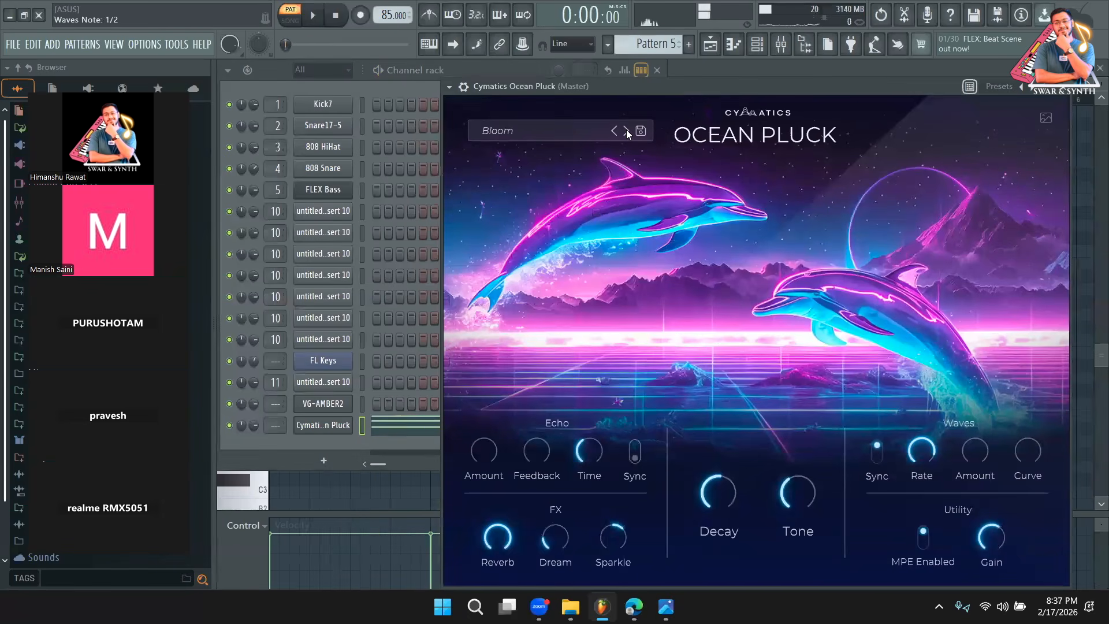
Insert a new playlist track above the audio recording's track and place a Pattern 5 clip on it at bar 9.
{"action": "key", "text": "space"}
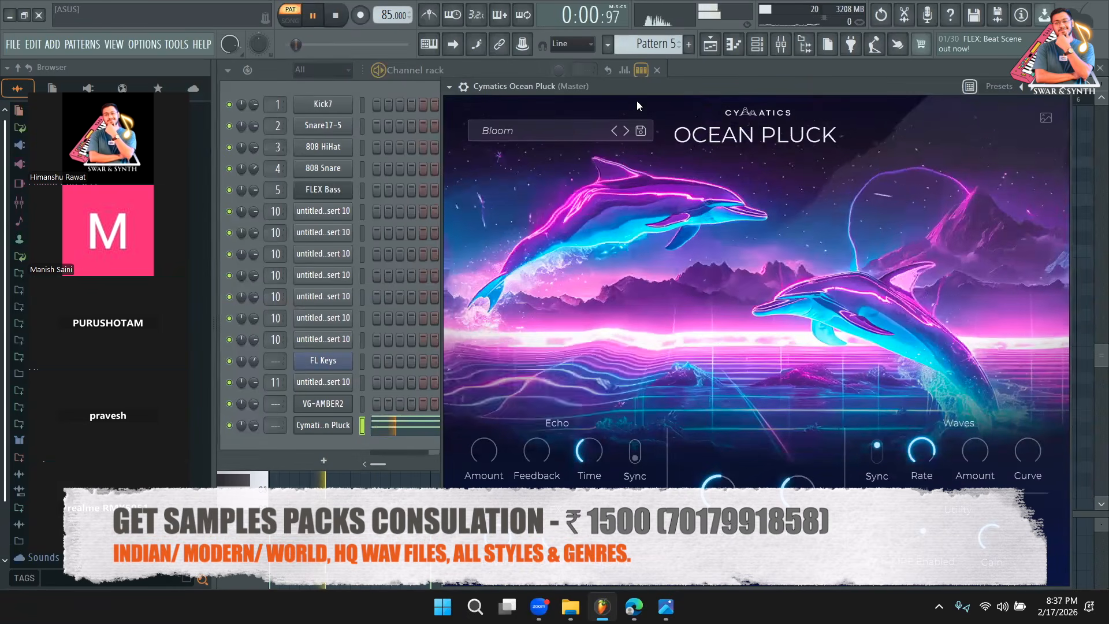
{"action": "left_click", "coordinate": [711, 43]}
{"action": "right_click", "coordinate": [355, 209]}
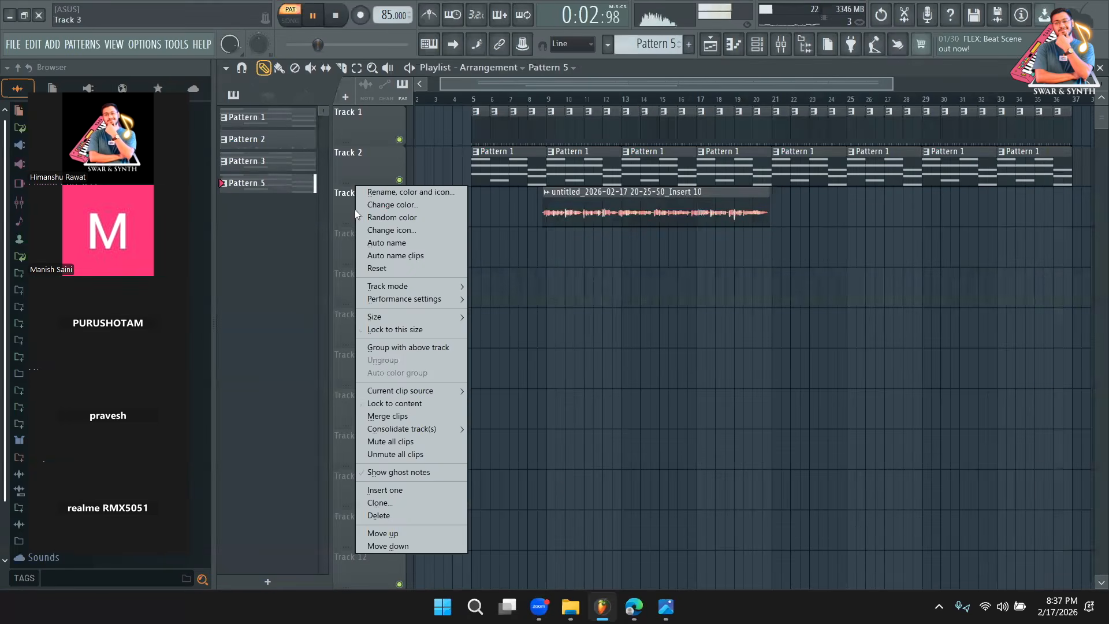
{"action": "left_click", "coordinate": [397, 488]}
{"action": "key", "text": "space"}
{"action": "left_click", "coordinate": [551, 206]}
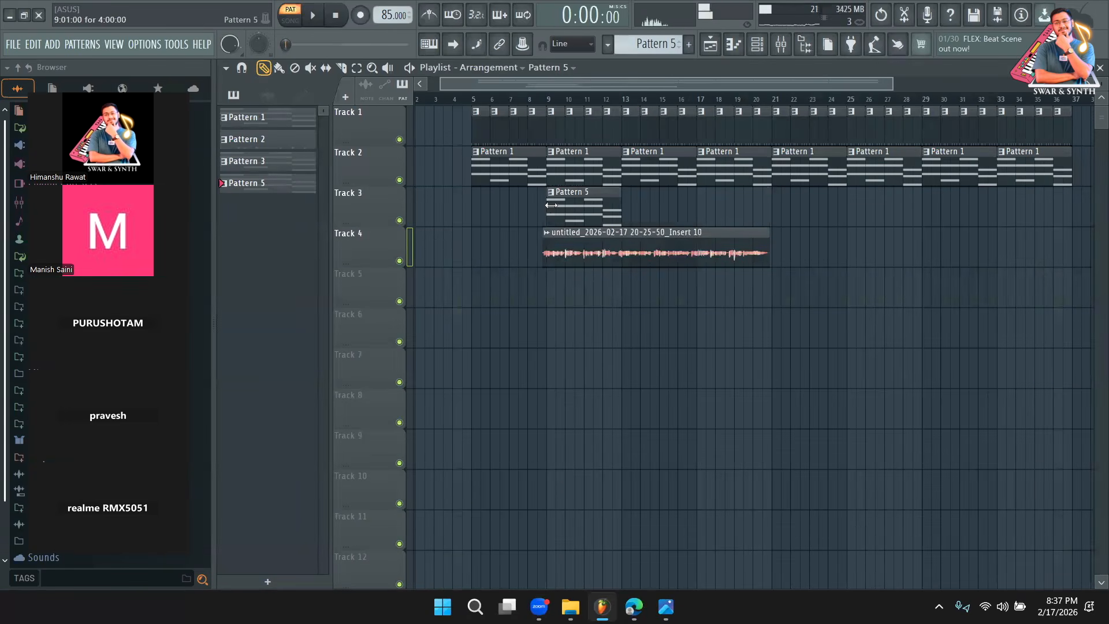
Move the song playhead to just before bar 9 and delete the Track 1 and Track 2 clips that precede bar 9.
{"action": "left_click", "coordinate": [538, 100]}
{"action": "right_click", "coordinate": [535, 122]}
{"action": "right_click", "coordinate": [489, 154]}
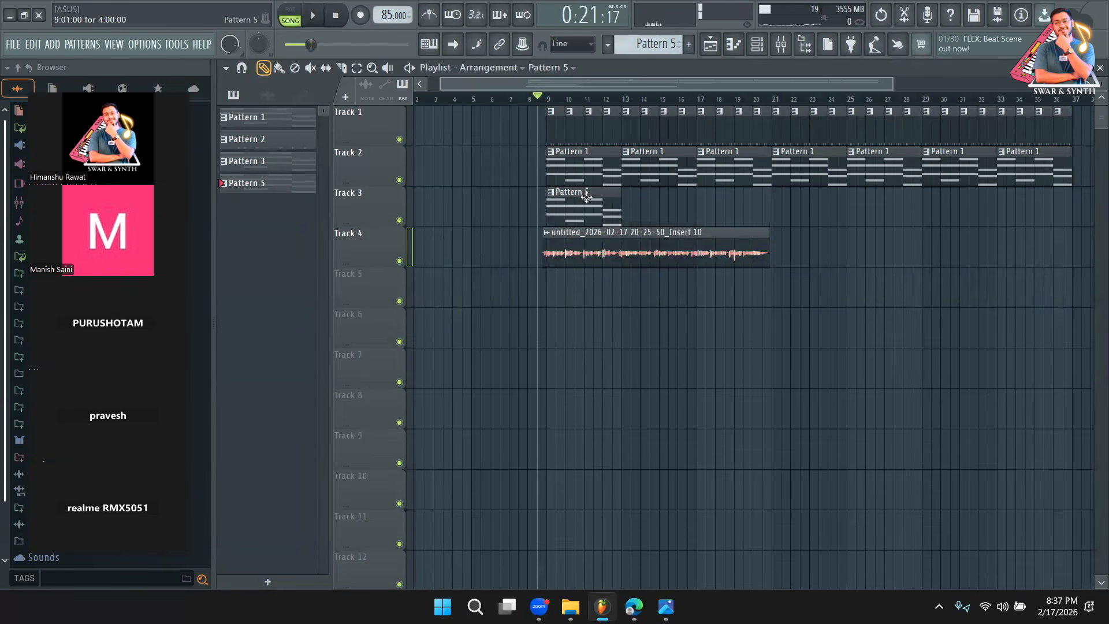
Add two more Pattern 5 clips on Track 3 at bars 13 and 17 while playing the song.
{"action": "left_click", "coordinate": [635, 209]}
{"action": "key", "text": "space"}
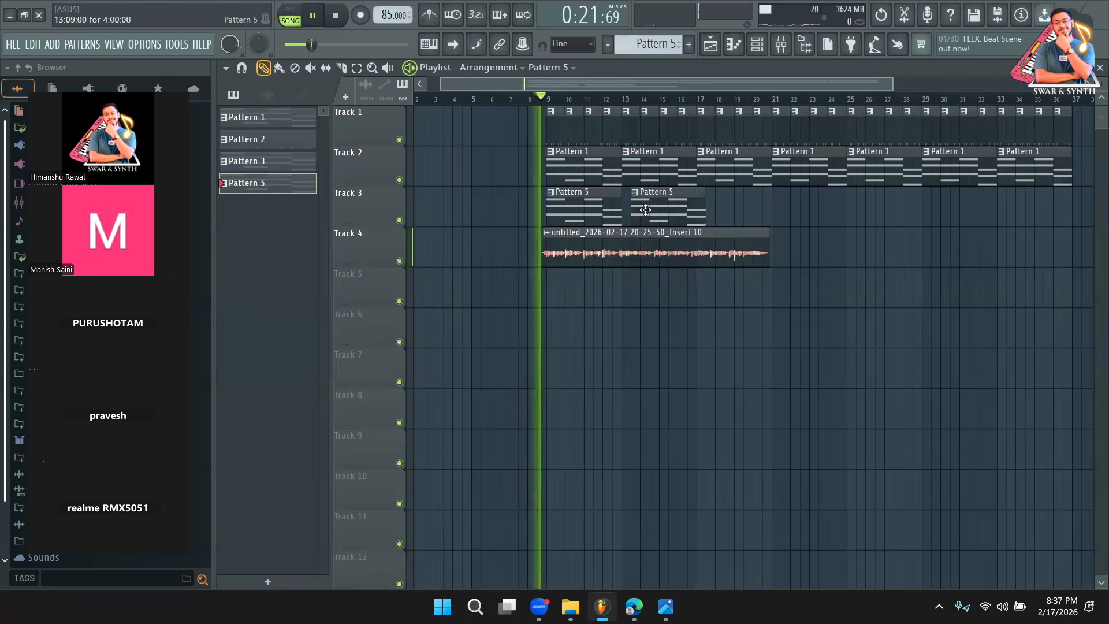
{"action": "left_click", "coordinate": [708, 209]}
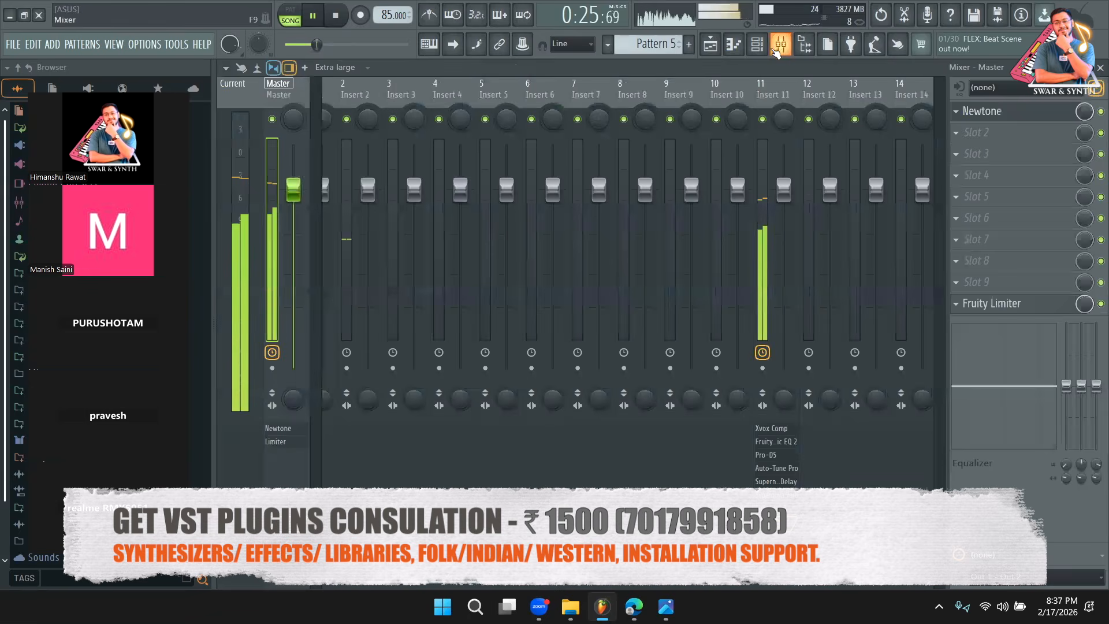
Lower the Insert 11 mixer fader to -1.5 dB.
{"action": "left_click", "coordinate": [781, 44]}
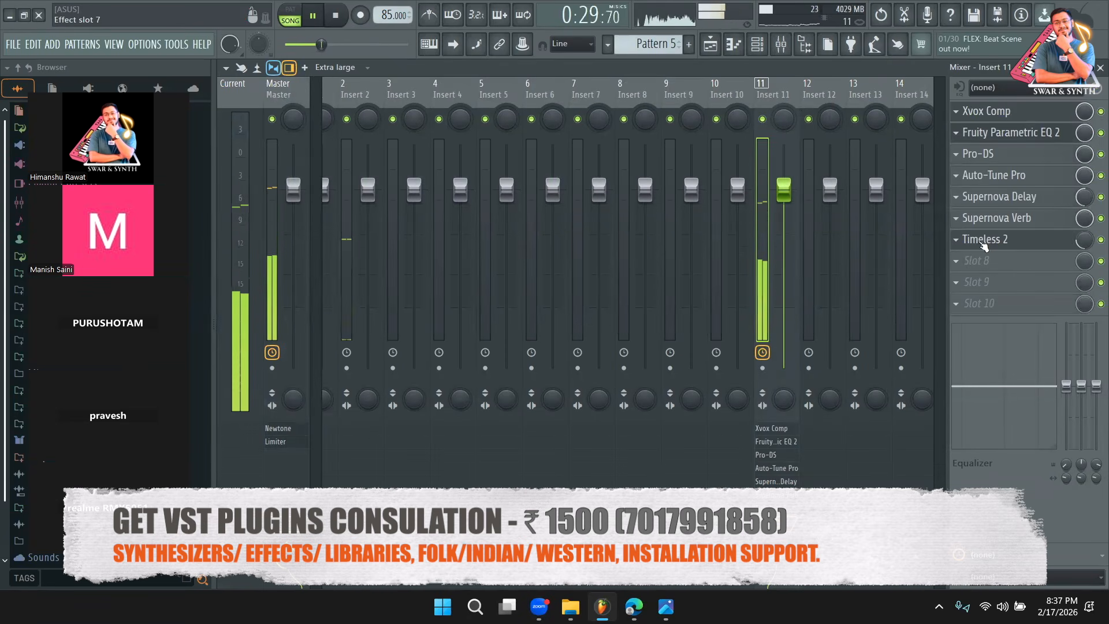
{"action": "left_click_drag", "start_coordinate": [786, 189], "coordinate": [783, 201]}
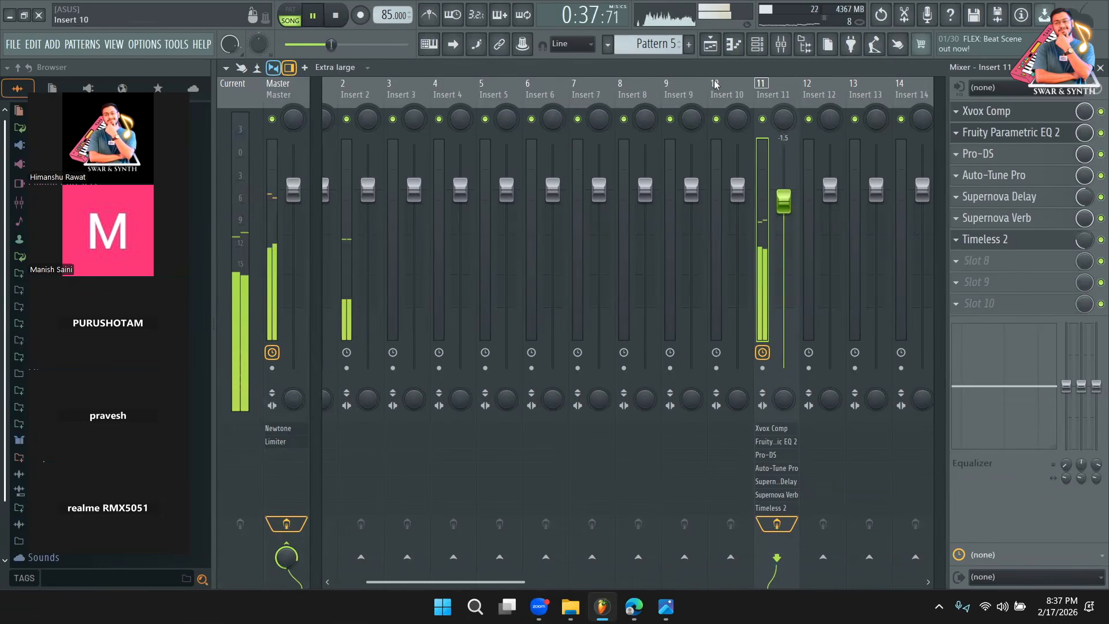
Lower the Cymatics Ocean Pluck channel's volume to about 56% and copy its Pattern 5 notes.
{"action": "left_click", "coordinate": [751, 52]}
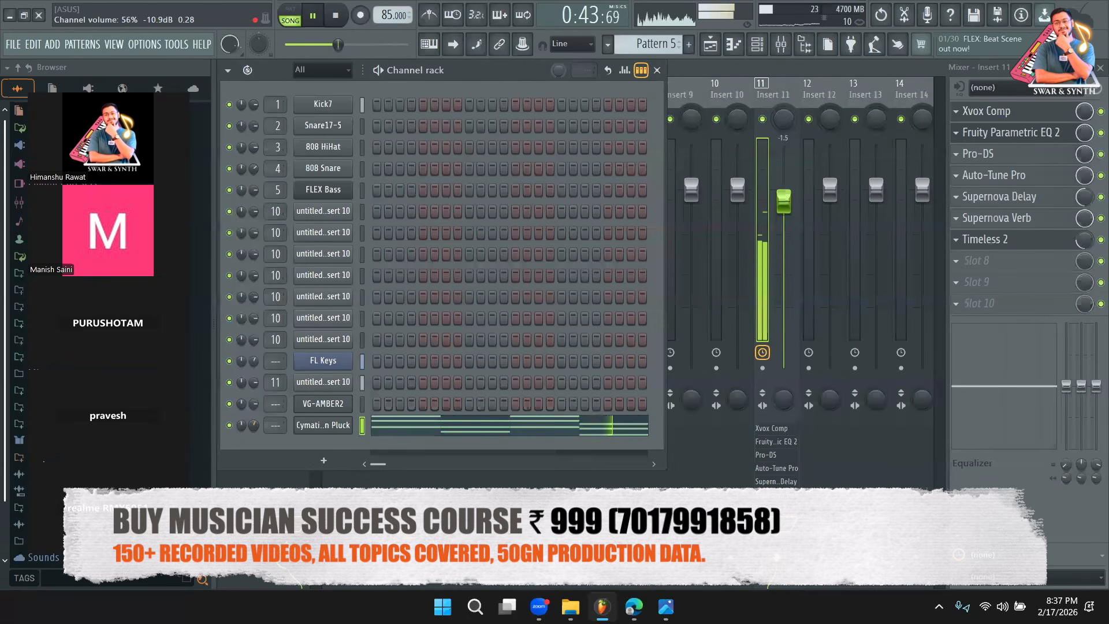
{"action": "right_click", "coordinate": [351, 425]}
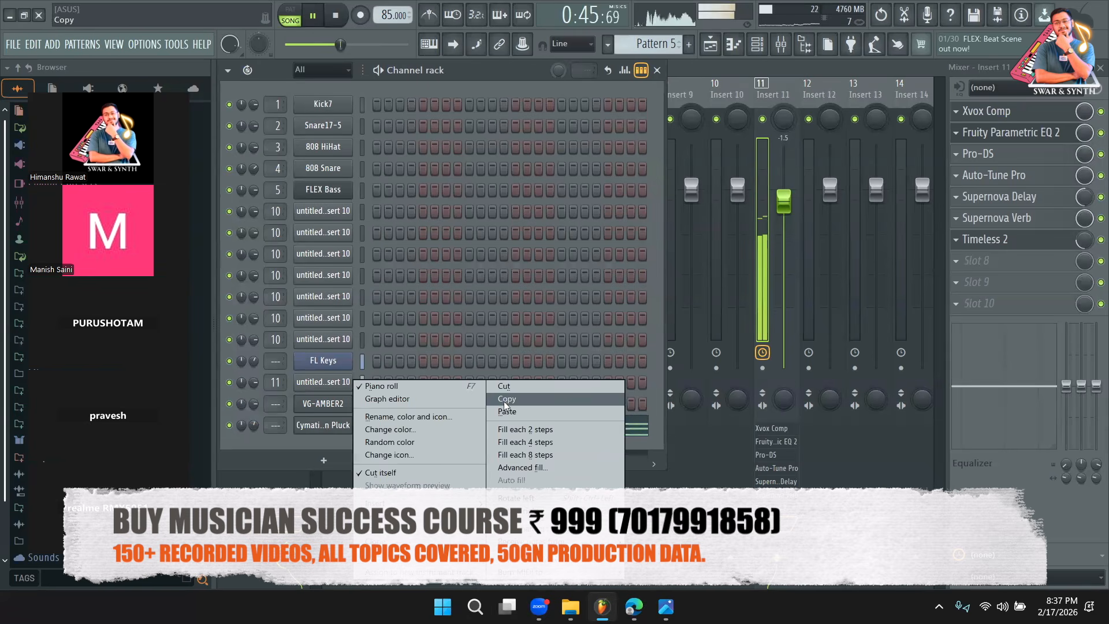
{"action": "left_click", "coordinate": [506, 399]}
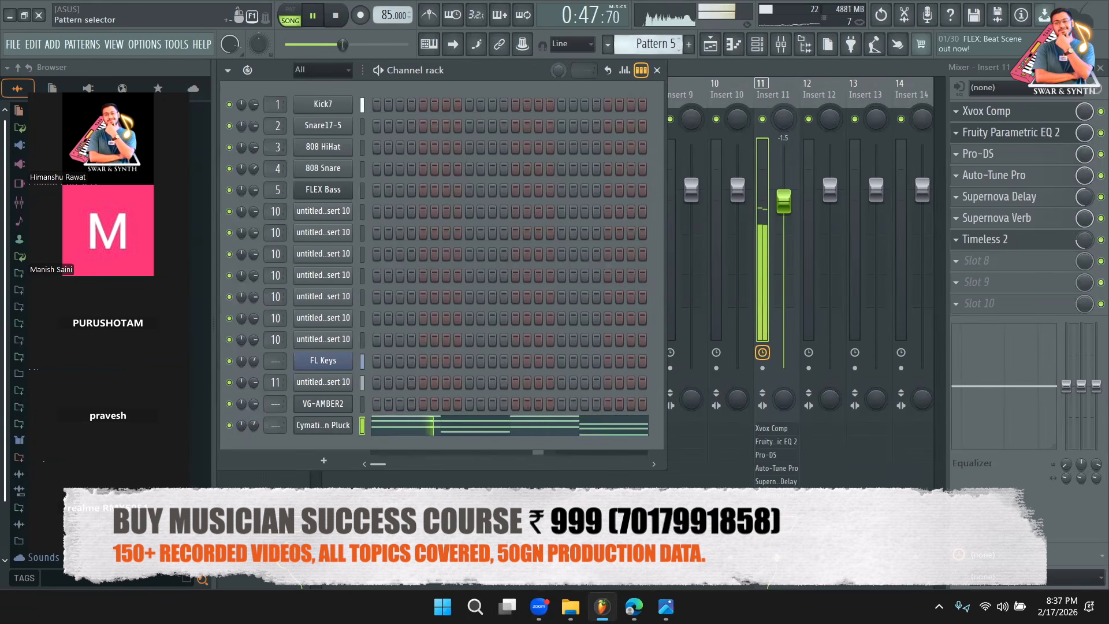
Switch to the empty Pattern 6, stop playback and add a MODO BASS 2 instrument channel.
{"action": "scroll", "coordinate": [648, 45], "scroll_direction": "up", "scroll_amount": 1}
{"action": "key", "text": "space"}
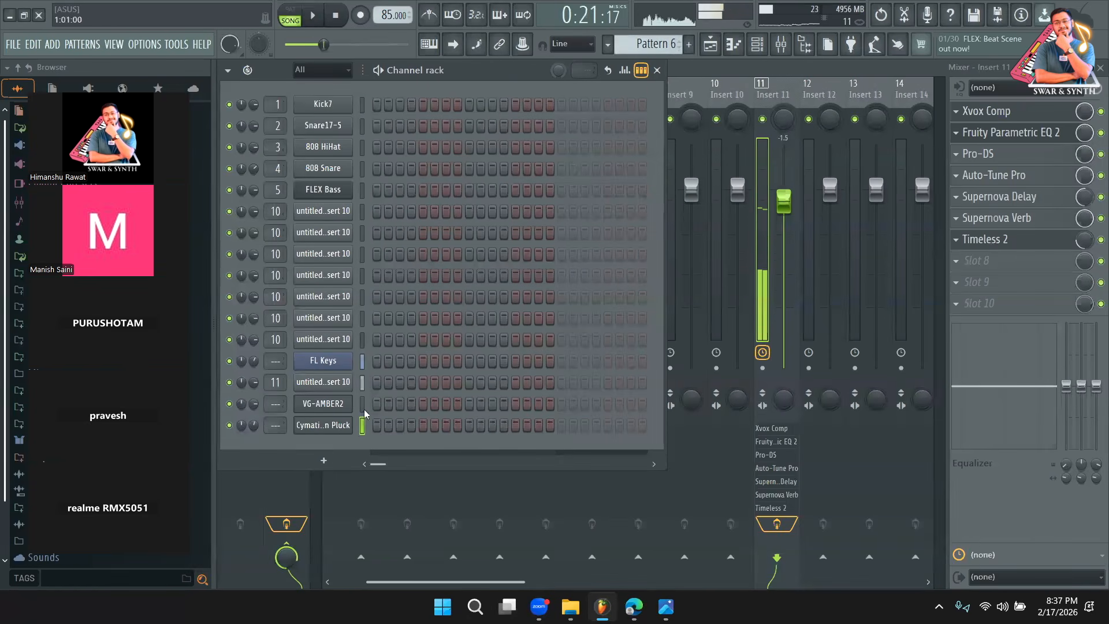
{"action": "left_click", "coordinate": [324, 460]}
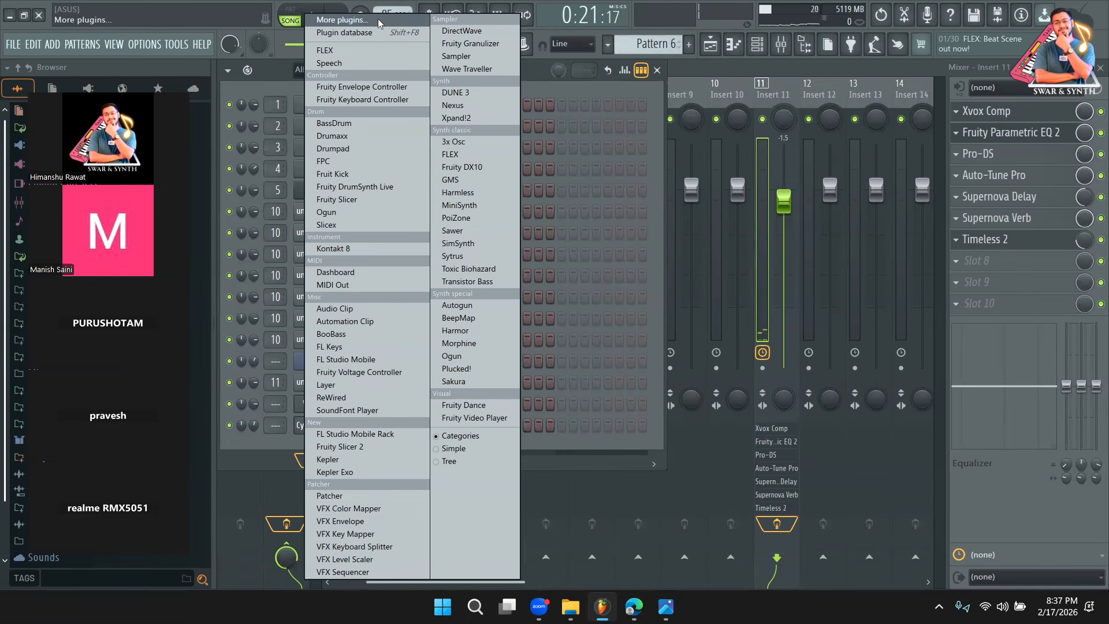
{"action": "left_click", "coordinate": [342, 20]}
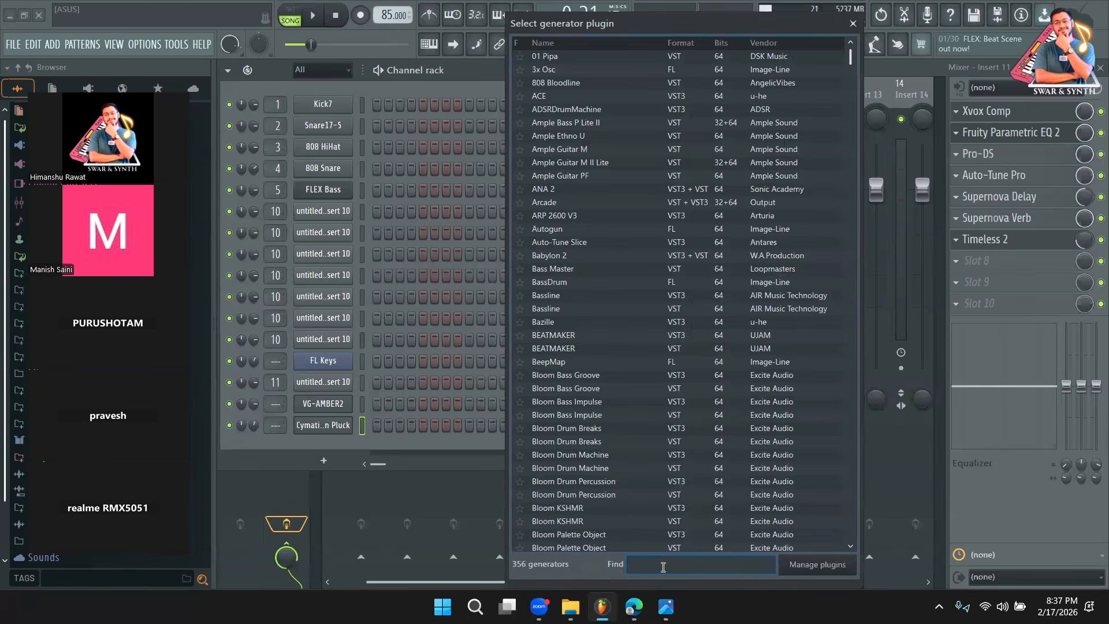
{"action": "type", "text": "MOD"}
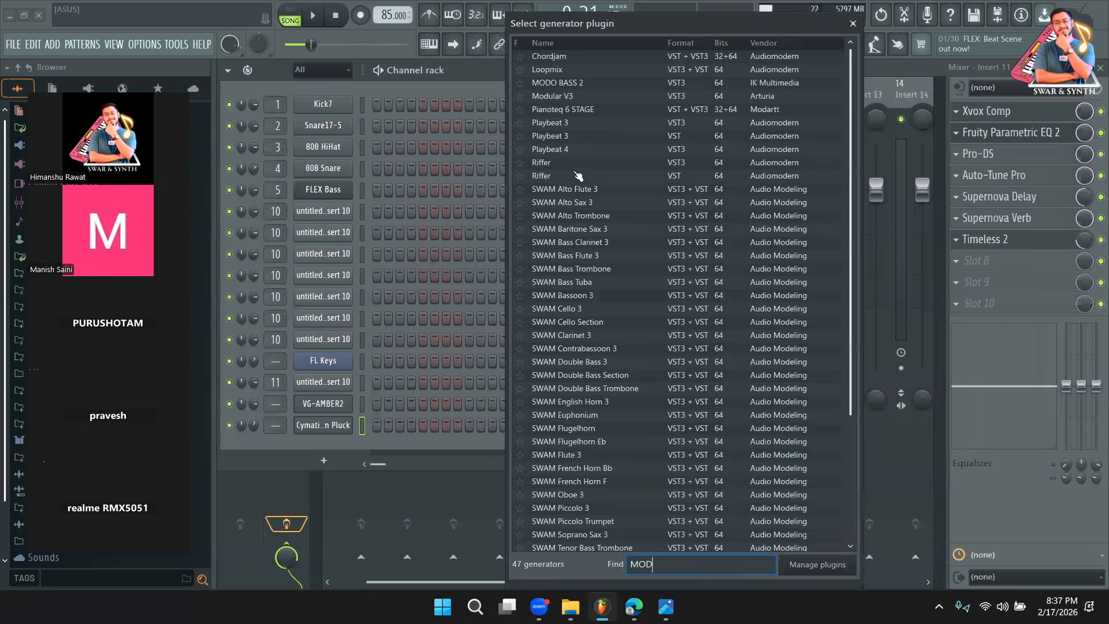
{"action": "double_click", "coordinate": [580, 83]}
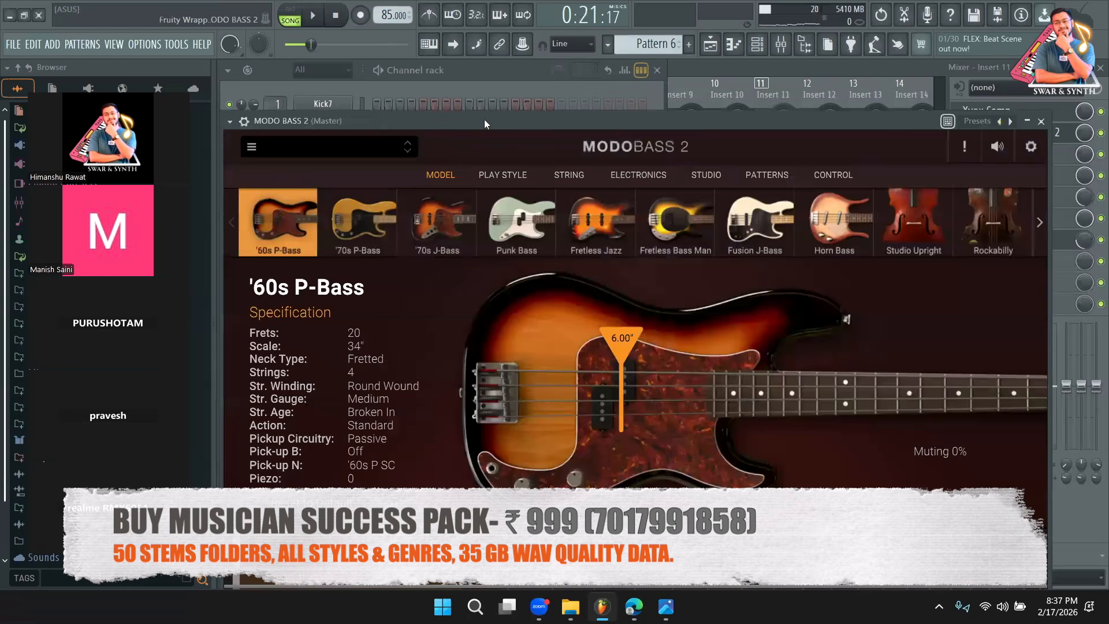
Browse the MODO BASS 2 bass models, then paste the copied pluck notes into the MODO BASS 2 channel.
{"action": "left_click_drag", "start_coordinate": [484, 119], "coordinate": [525, 117]}
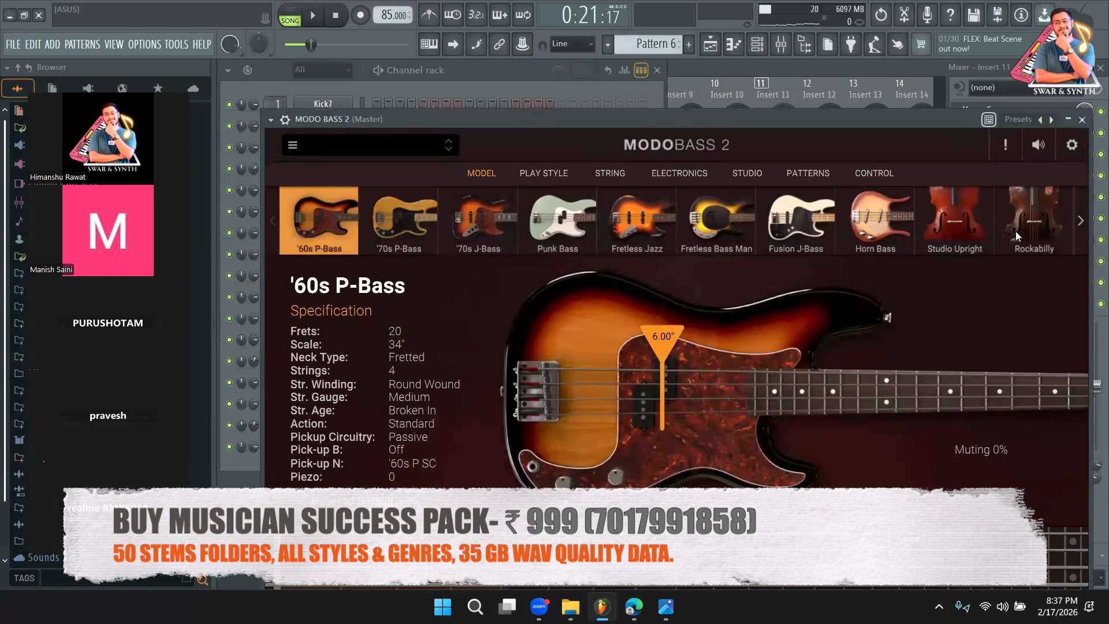
{"action": "left_click", "coordinate": [1075, 221]}
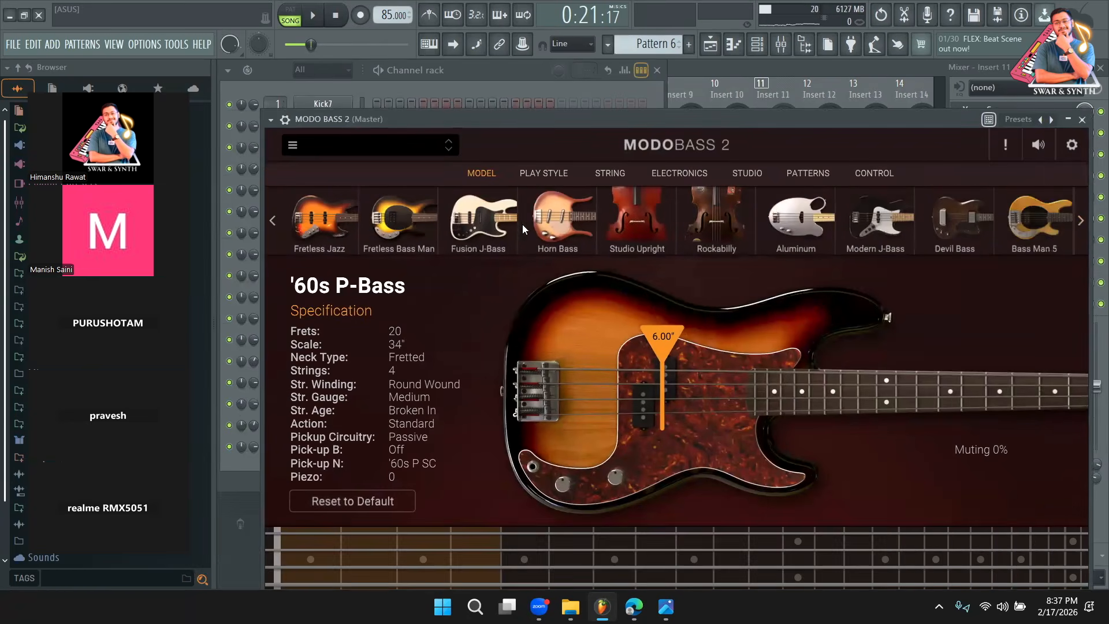
{"action": "left_click", "coordinate": [464, 88]}
{"action": "right_click", "coordinate": [320, 445]}
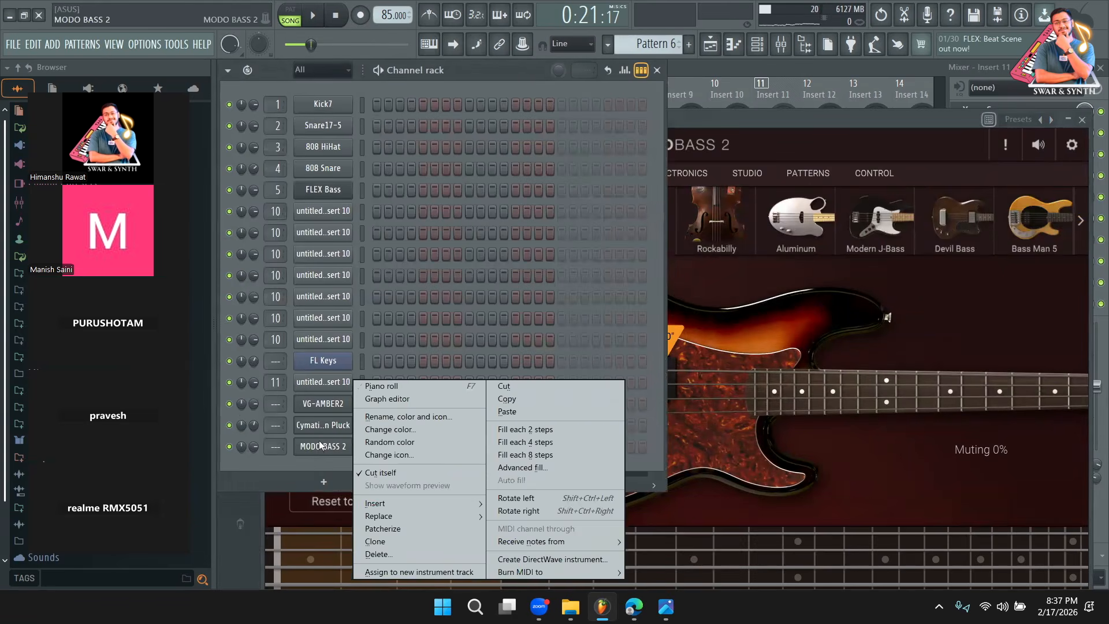
{"action": "left_click", "coordinate": [565, 414]}
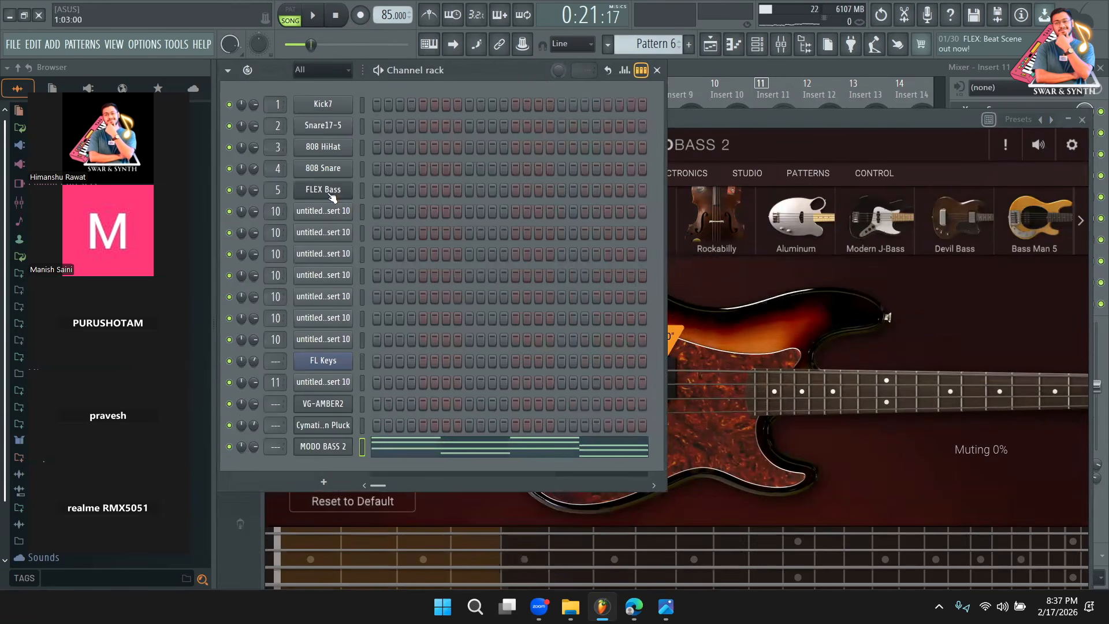
Delete the upper chord notes of the MODO BASS 2 part, keeping only G4, E4, G4 and D4, and play it back.
{"action": "left_click", "coordinate": [447, 451]}
{"action": "key", "text": "space"}
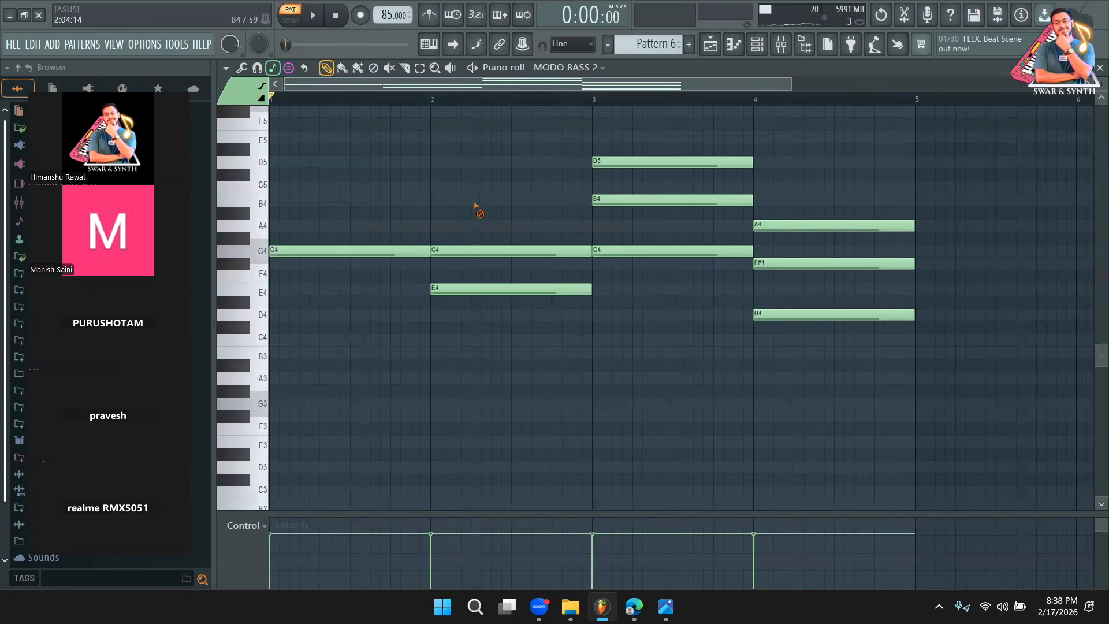
{"action": "right_click", "coordinate": [708, 163]}
{"action": "right_click", "coordinate": [824, 226]}
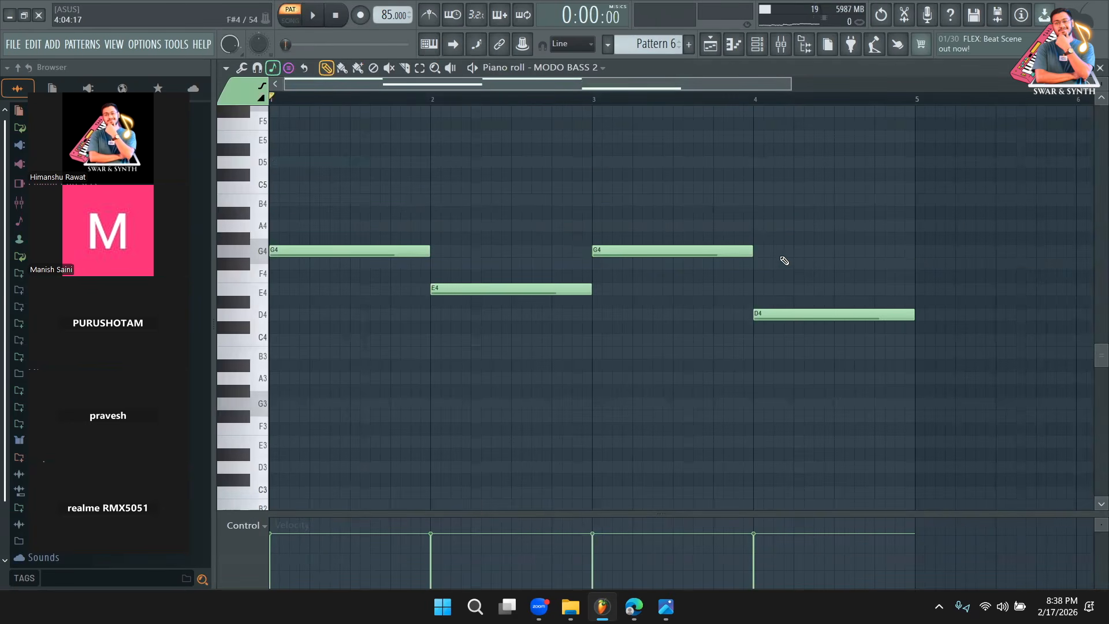
{"action": "key", "text": "space"}
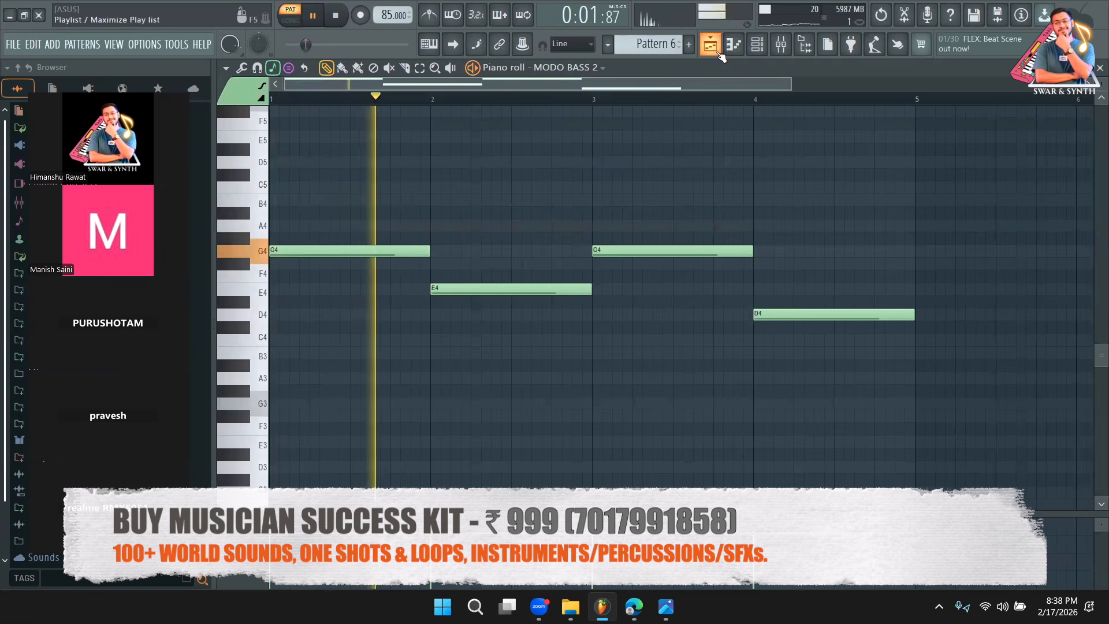
Place three consecutive Pattern 6 clips on Track 5 at bars 9, 13 and 17 and play the song.
{"action": "left_click", "coordinate": [715, 49]}
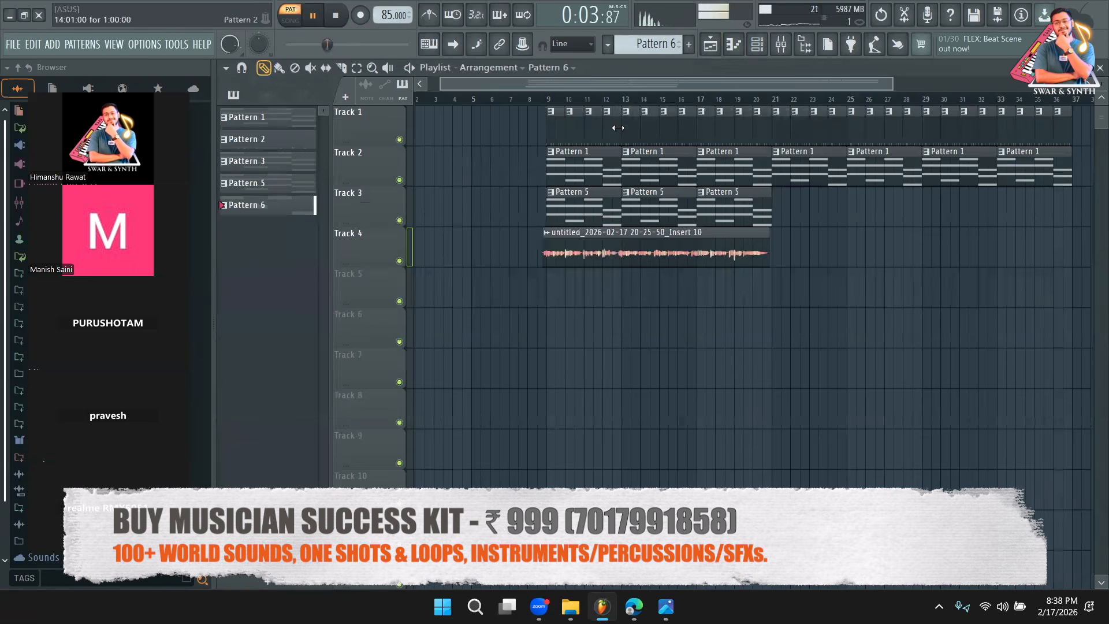
{"action": "left_click", "coordinate": [551, 286]}
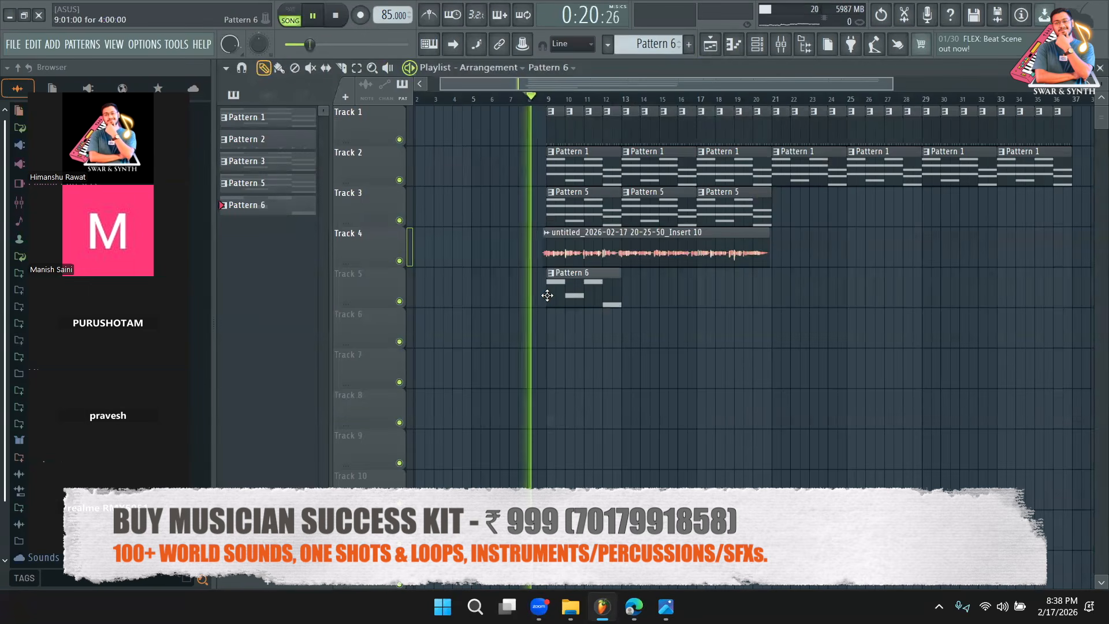
{"action": "left_click", "coordinate": [633, 286]}
{"action": "left_click_drag", "start_coordinate": [624, 289], "coordinate": [617, 289]}
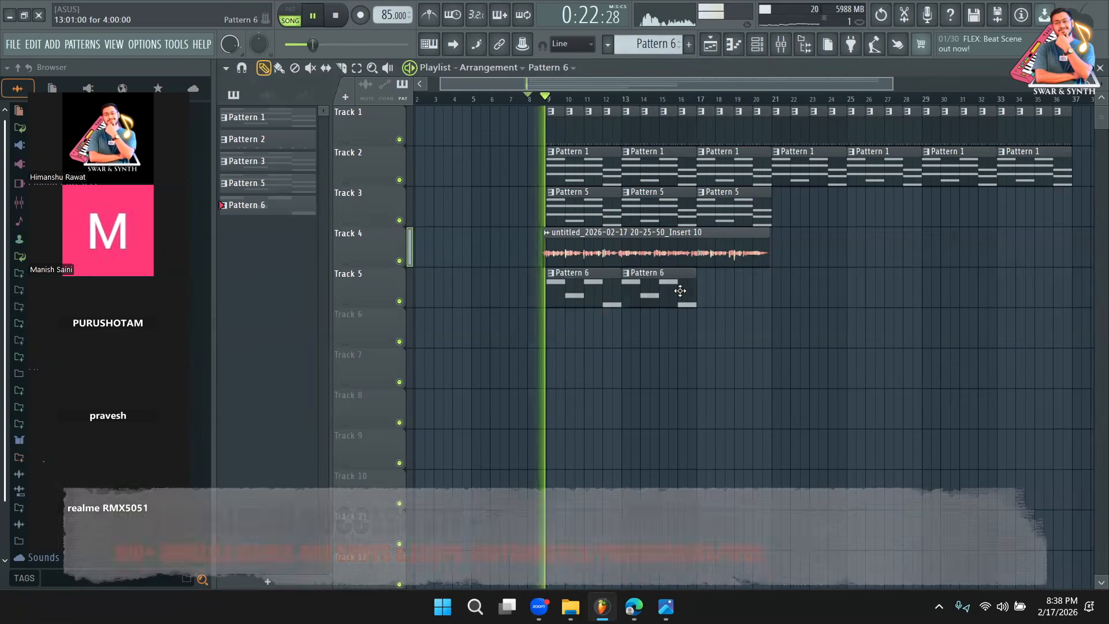
{"action": "left_click", "coordinate": [701, 293]}
{"action": "left_click_drag", "start_coordinate": [720, 295], "coordinate": [712, 294]}
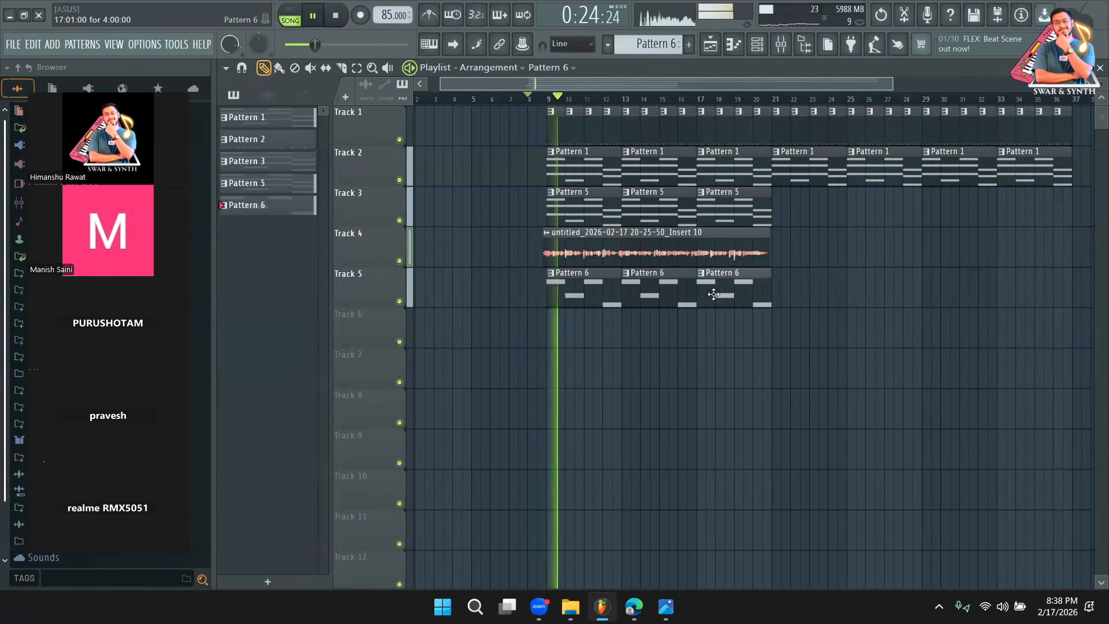
Lower the MODO BASS 2 channel volume to 47% during playback, then stop the song.
{"action": "left_click", "coordinate": [757, 45]}
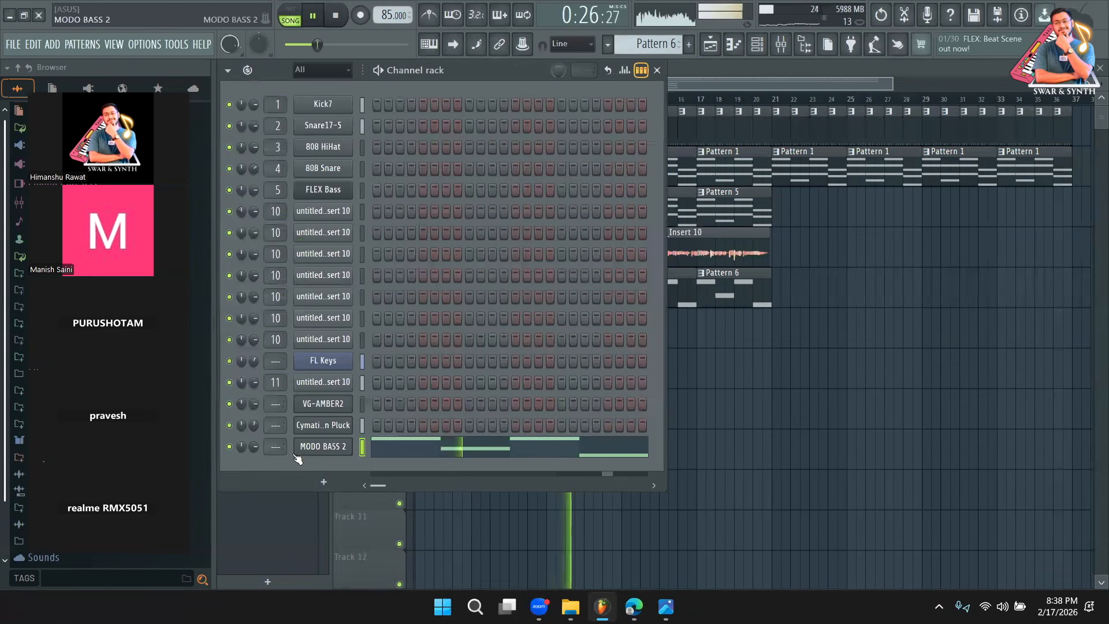
{"action": "left_click_drag", "start_coordinate": [258, 445], "coordinate": [258, 448]}
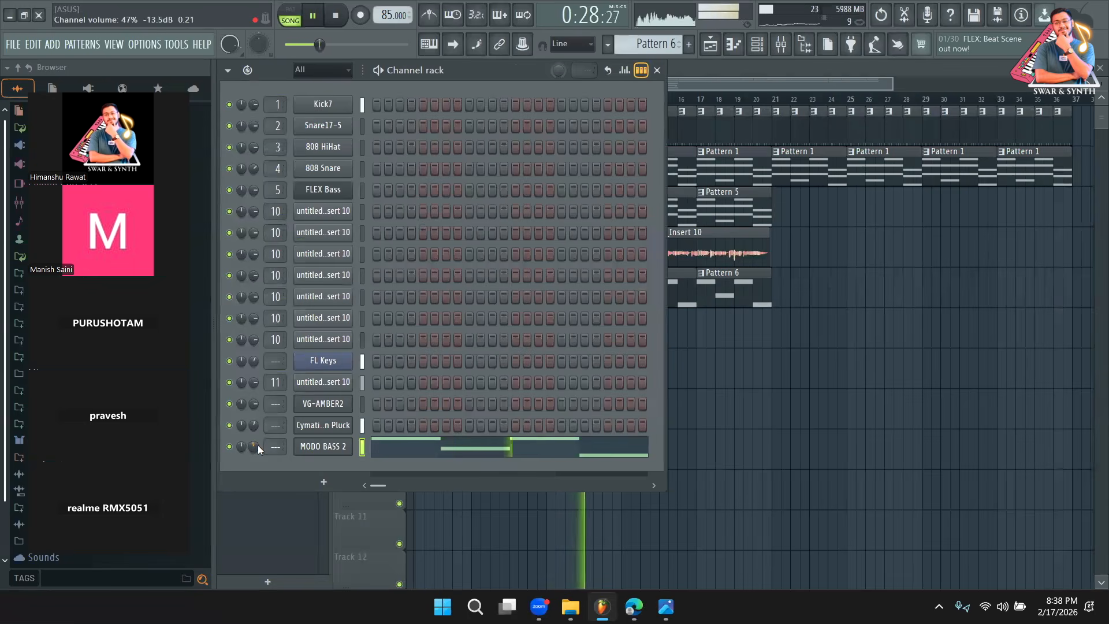
{"action": "key", "text": "space"}
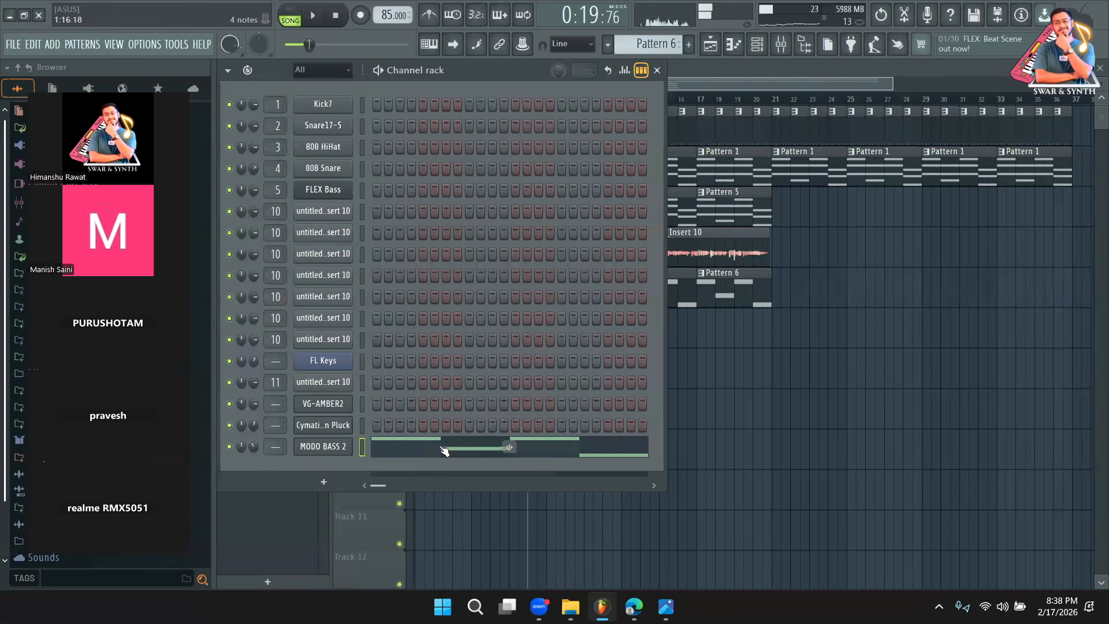
Transpose all MODO BASS 2 notes down one octave to G3, E3, G3 and D3 and return to the playlist.
{"action": "left_click", "coordinate": [443, 450]}
{"action": "key", "text": "ctrl+a"}
{"action": "left_click_drag", "start_coordinate": [289, 250], "coordinate": [288, 410]}
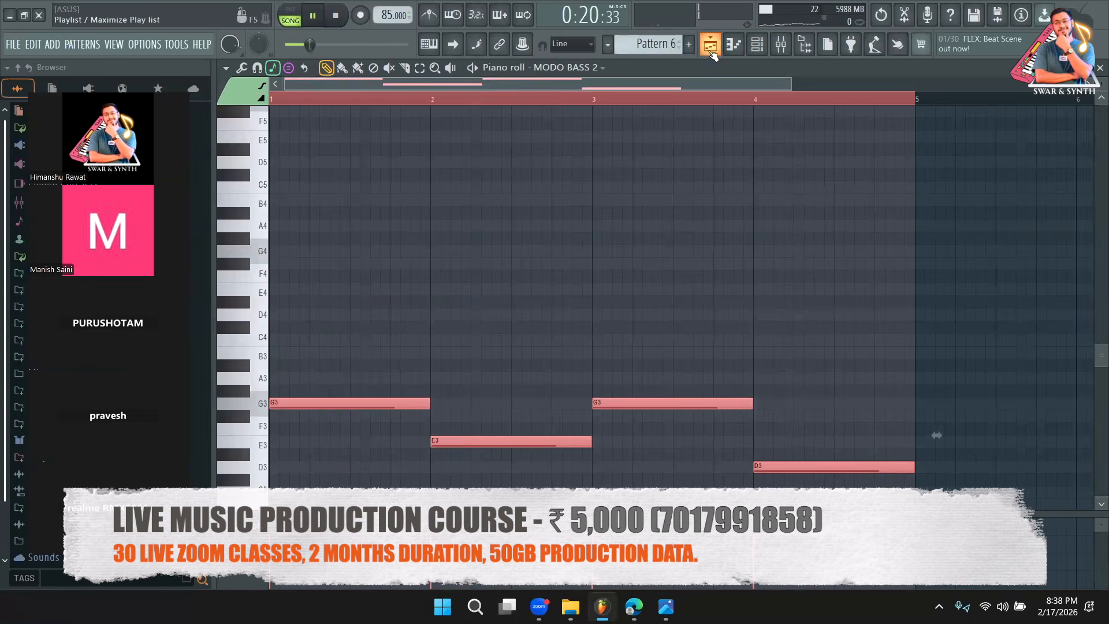
{"action": "left_click", "coordinate": [711, 50]}
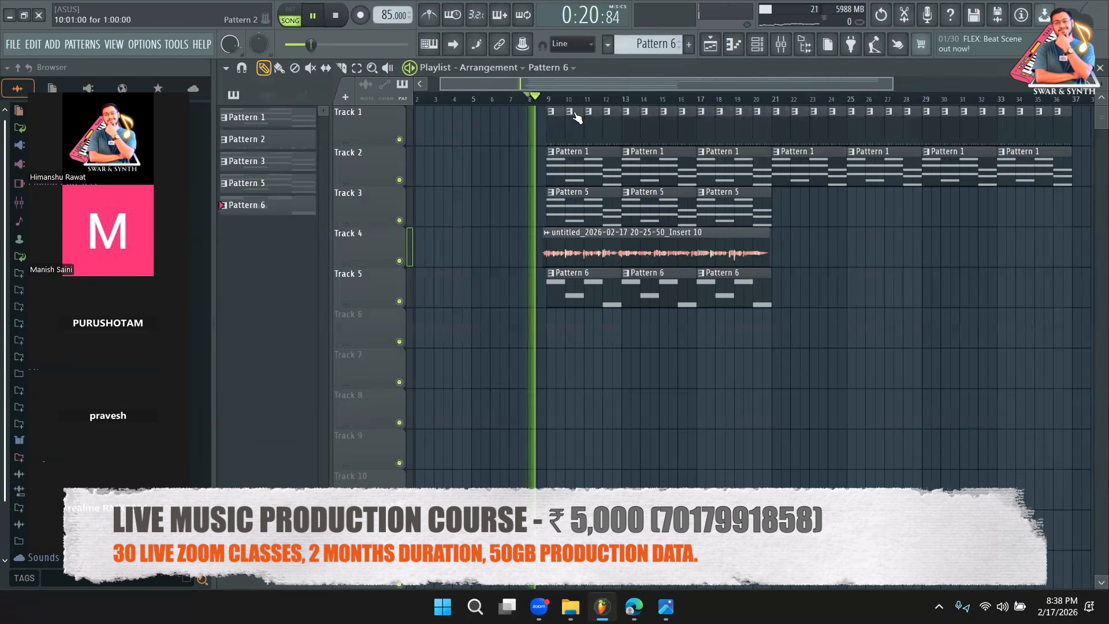
Reduce the MODO BASS 2 channel volume to 36% while listening, then stop playback and return to the playlist.
{"action": "left_click", "coordinate": [757, 49]}
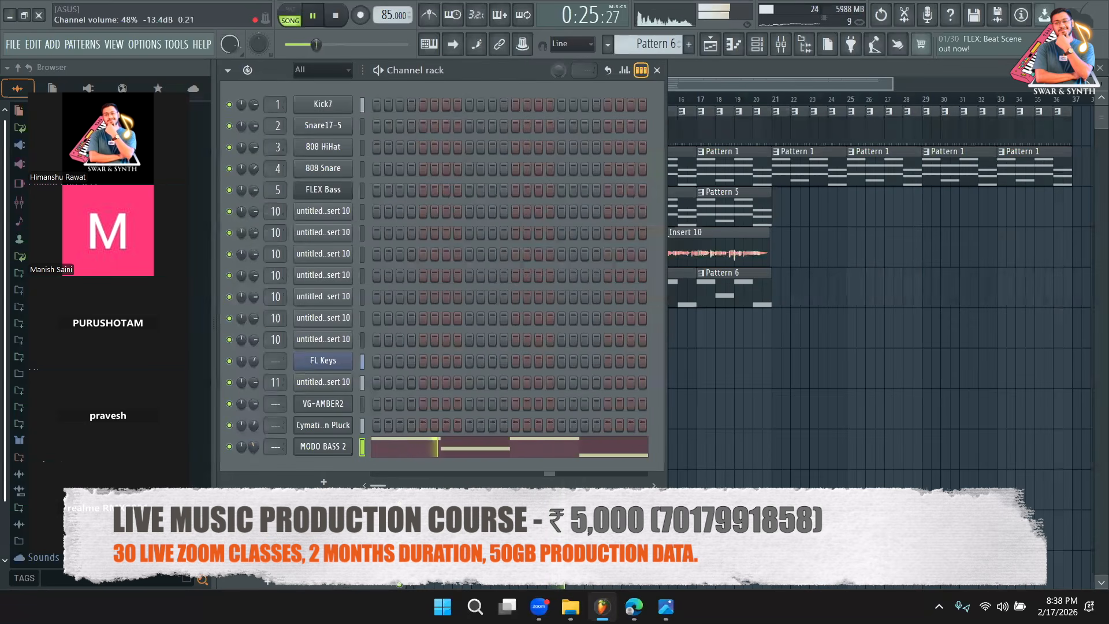
{"action": "key", "text": "space"}
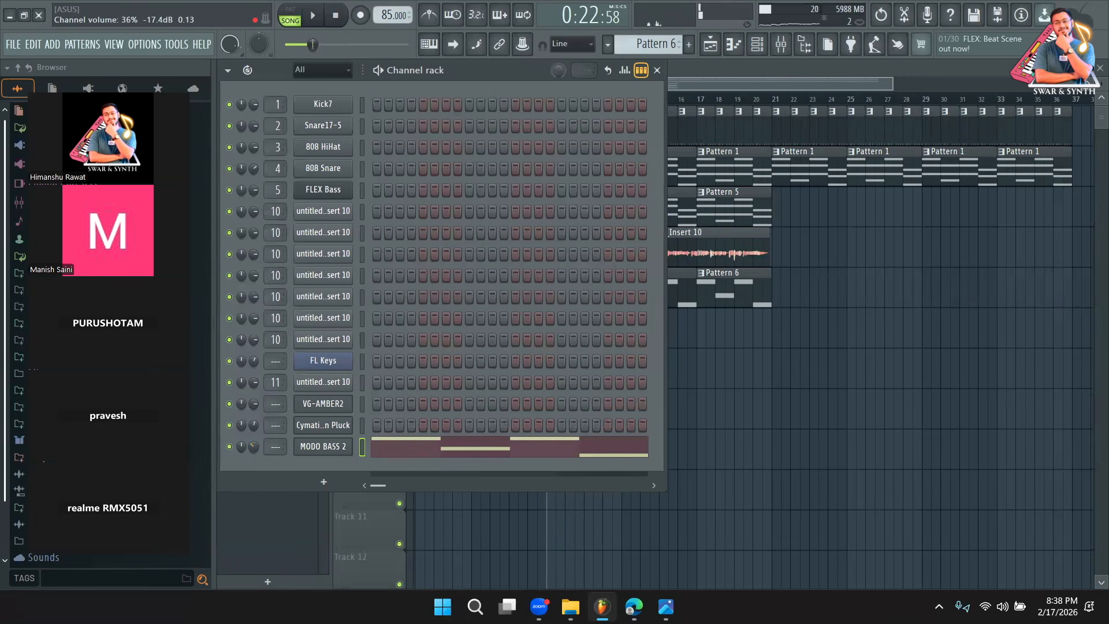
{"action": "key", "text": "F6"}
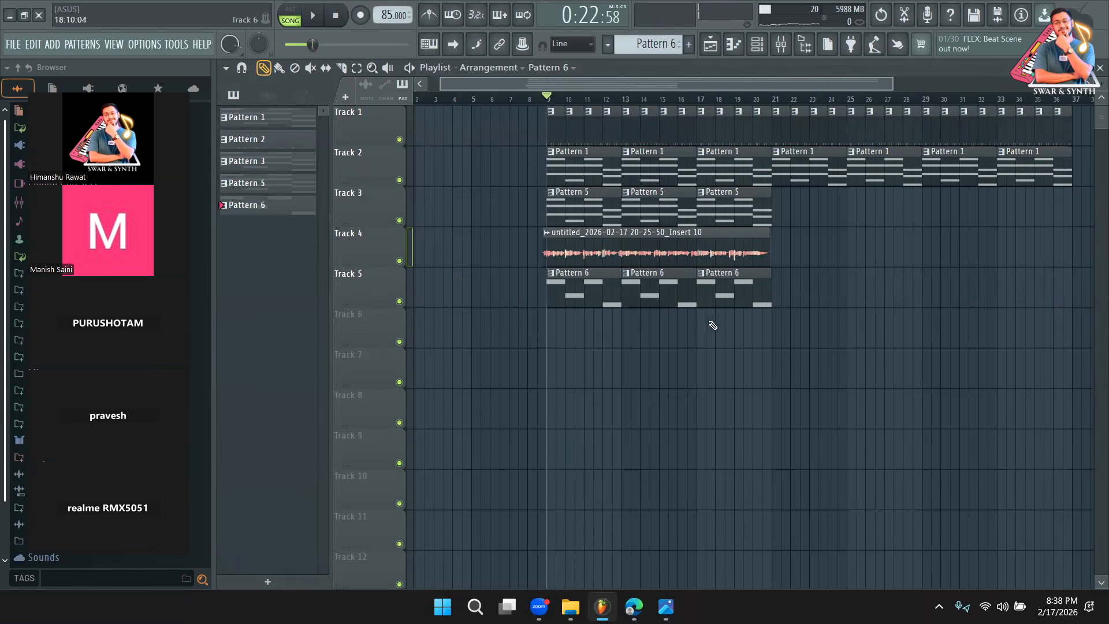
Shorten the first G3 note of MODO BASS 2 in Pattern 6 to three beats and turn off the chord stamp.
{"action": "double_click", "coordinate": [595, 295]}
{"action": "left_click_drag", "start_coordinate": [787, 81], "coordinate": [206, 118]}
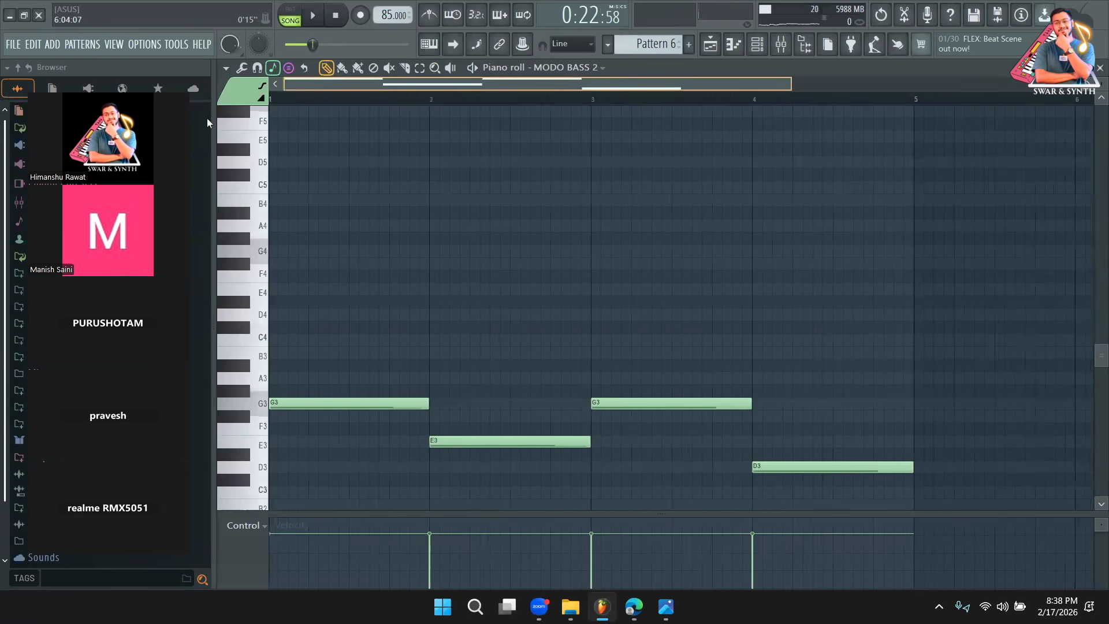
{"action": "left_click_drag", "start_coordinate": [428, 403], "coordinate": [385, 415]}
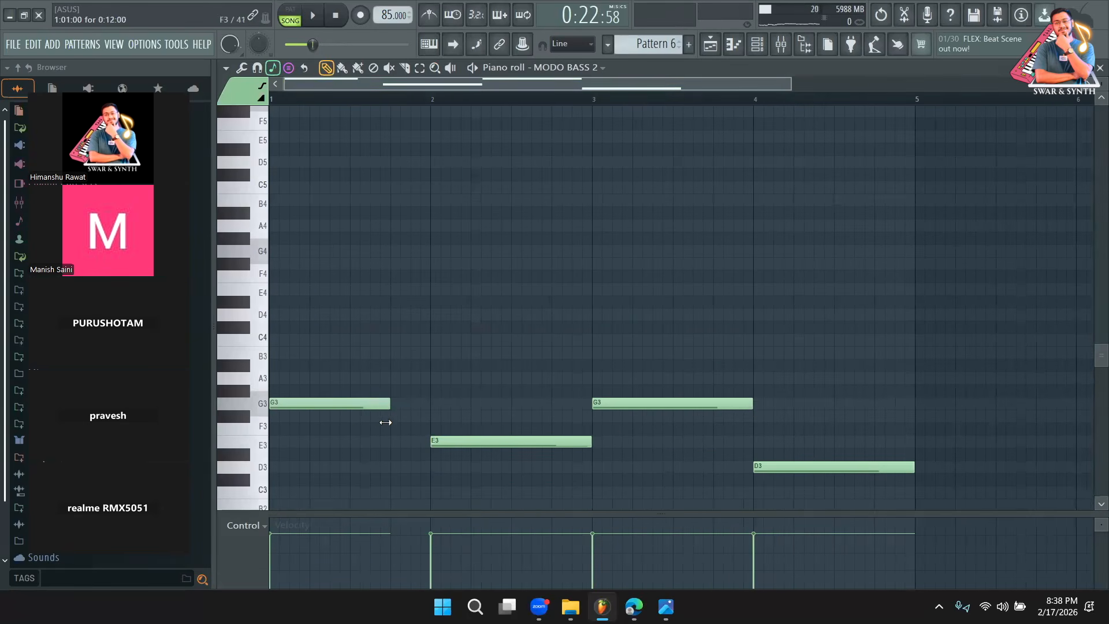
{"action": "left_click", "coordinate": [396, 381]}
{"action": "key", "text": "ctrl+z"}
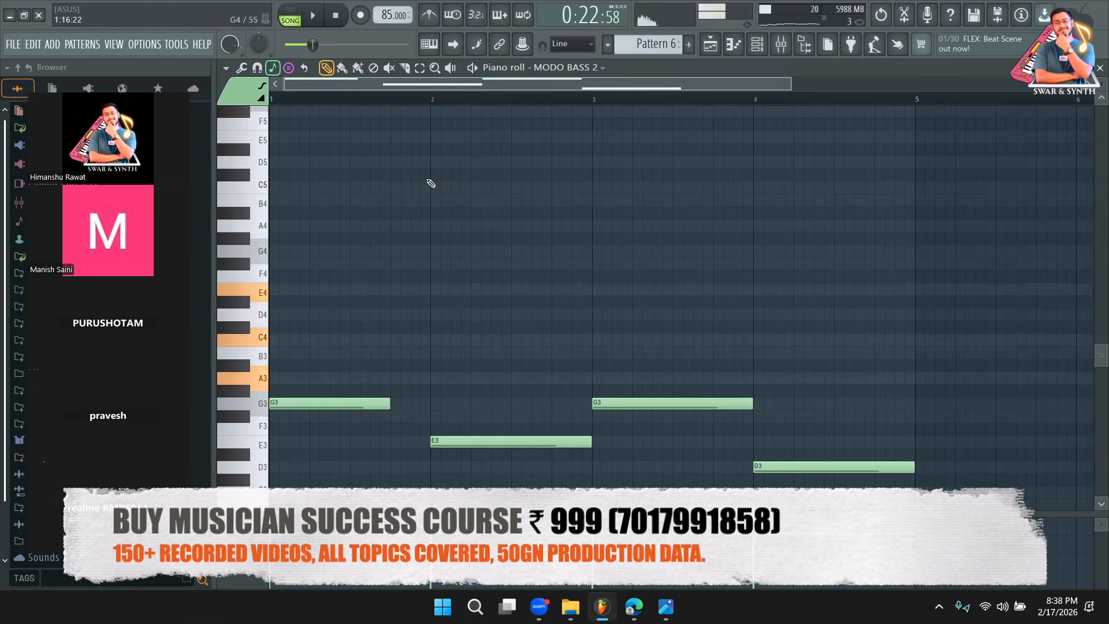
{"action": "left_click", "coordinate": [289, 68]}
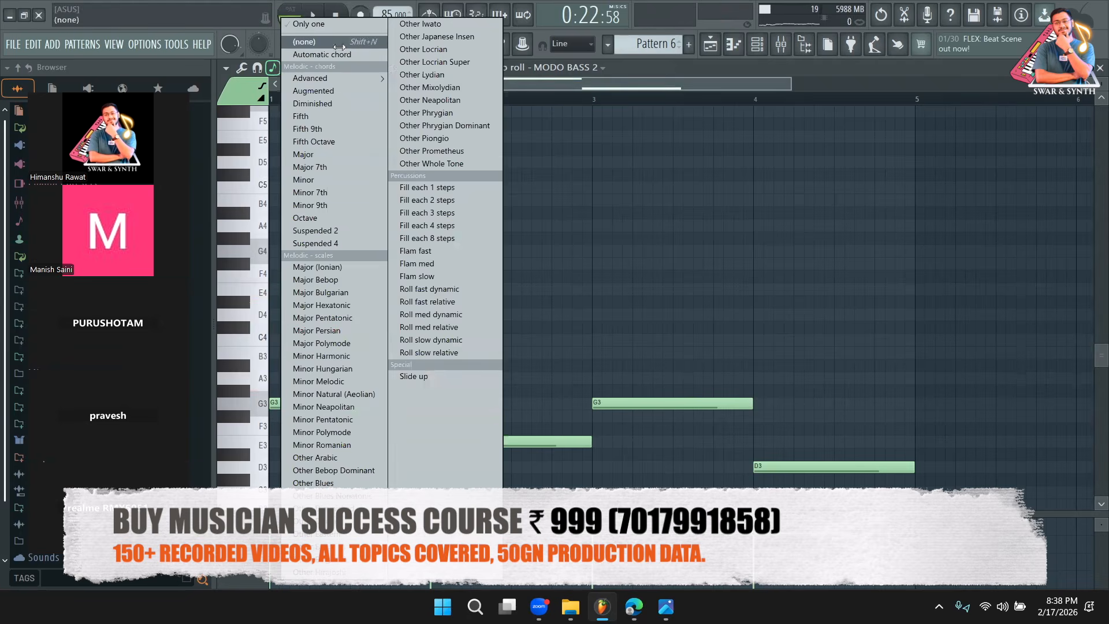
{"action": "left_click", "coordinate": [340, 46]}
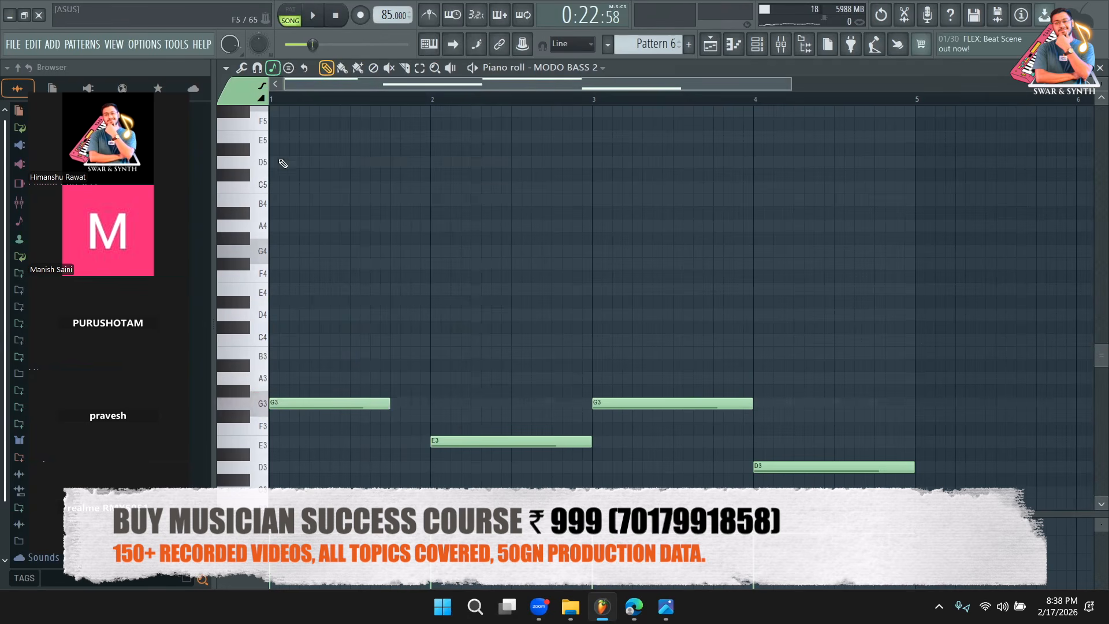
Shorten the remaining bass notes to three beats and fill the last beat of bars 1, 2 and 3 with A3 notes.
{"action": "key", "text": "space"}
{"action": "left_click", "coordinate": [453, 378]}
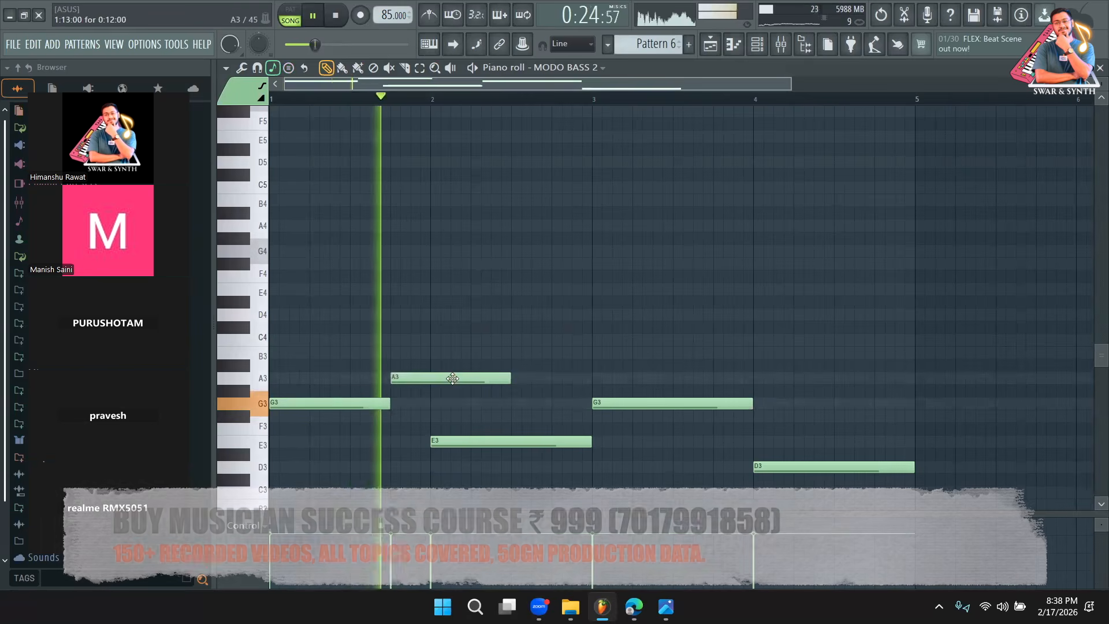
{"action": "left_click_drag", "start_coordinate": [510, 378], "coordinate": [429, 381]}
{"action": "key", "text": "space"}
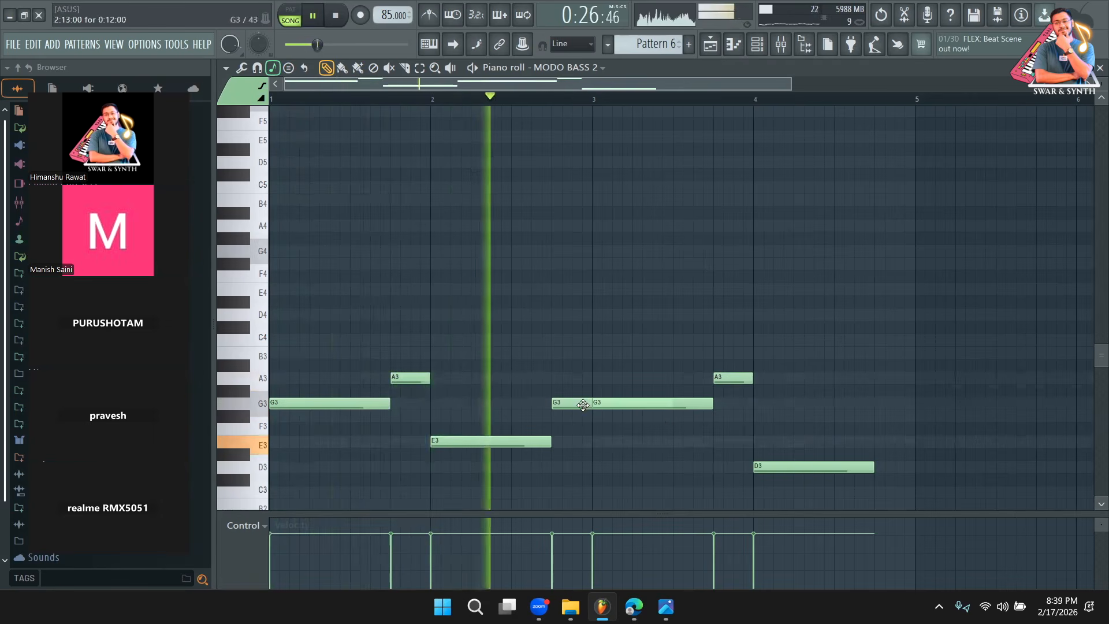
{"action": "left_click_drag", "start_coordinate": [586, 403], "coordinate": [581, 377]}
{"action": "left_click_drag", "start_coordinate": [672, 378], "coordinate": [592, 379]}
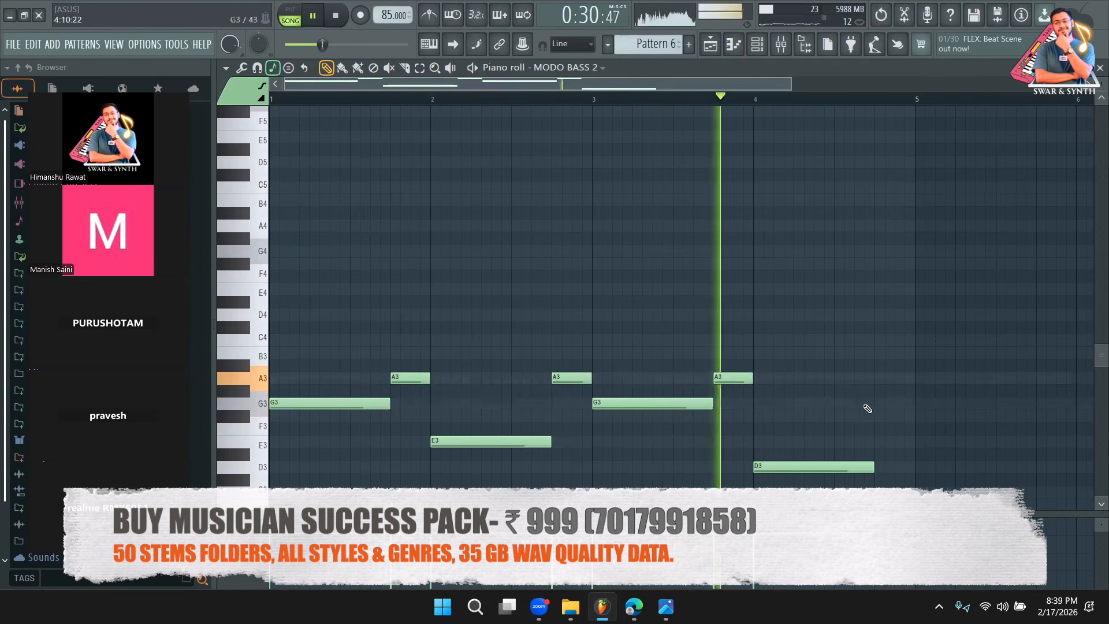
Add an F#3 note on the last beat of bar 4 and raise that bar's D3 note to E3.
{"action": "left_click", "coordinate": [884, 416]}
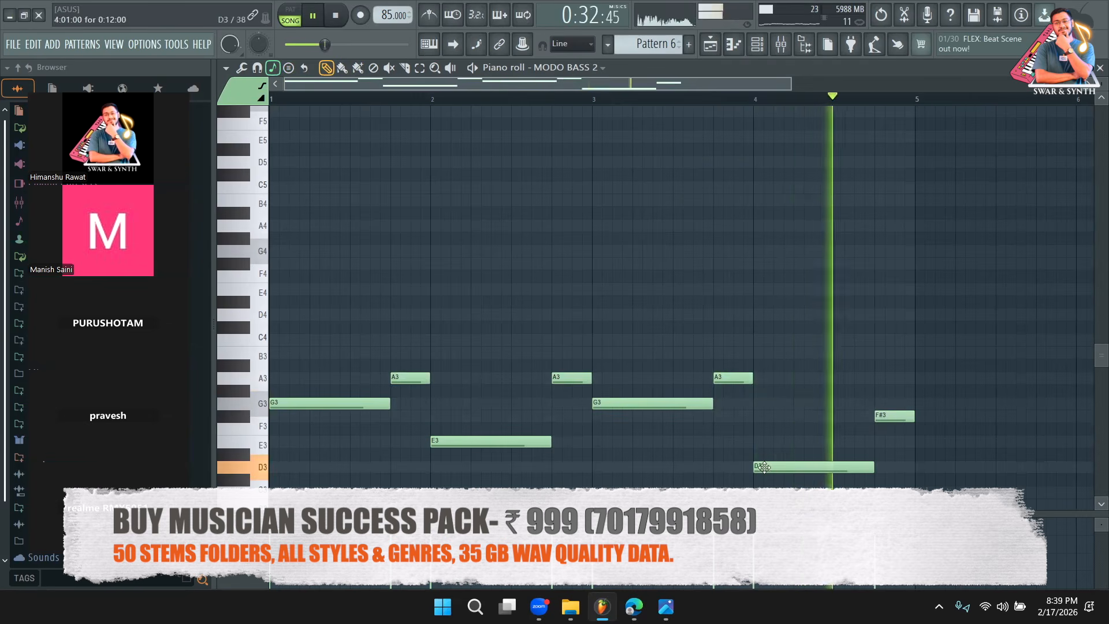
{"action": "left_click_drag", "start_coordinate": [767, 462], "coordinate": [767, 435]}
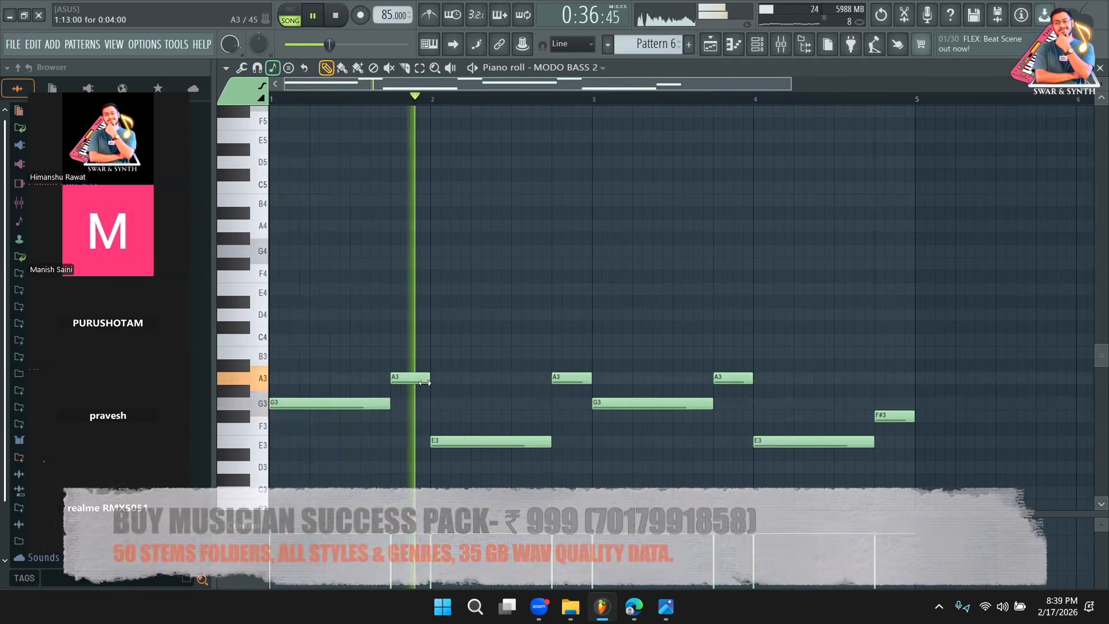
{"action": "key", "text": "space"}
Split each bar's last beat into two half-beat bass notes: A3–C4, A3–G3, A3–C4 and F#3–G3.
{"action": "left_click_drag", "start_coordinate": [425, 380], "coordinate": [412, 380]}
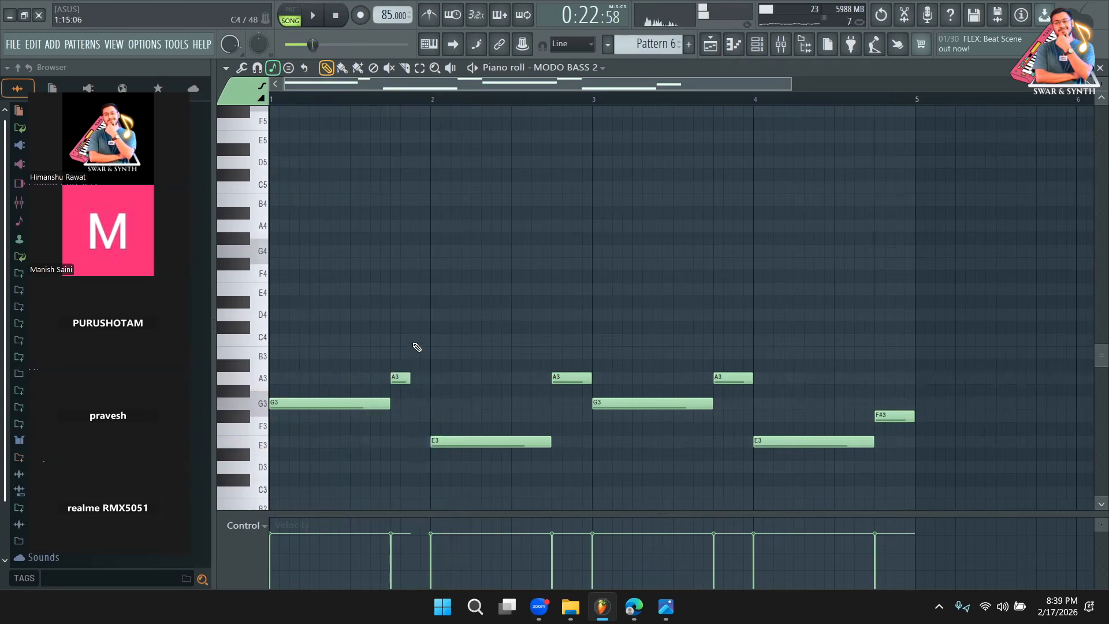
{"action": "key", "text": "space"}
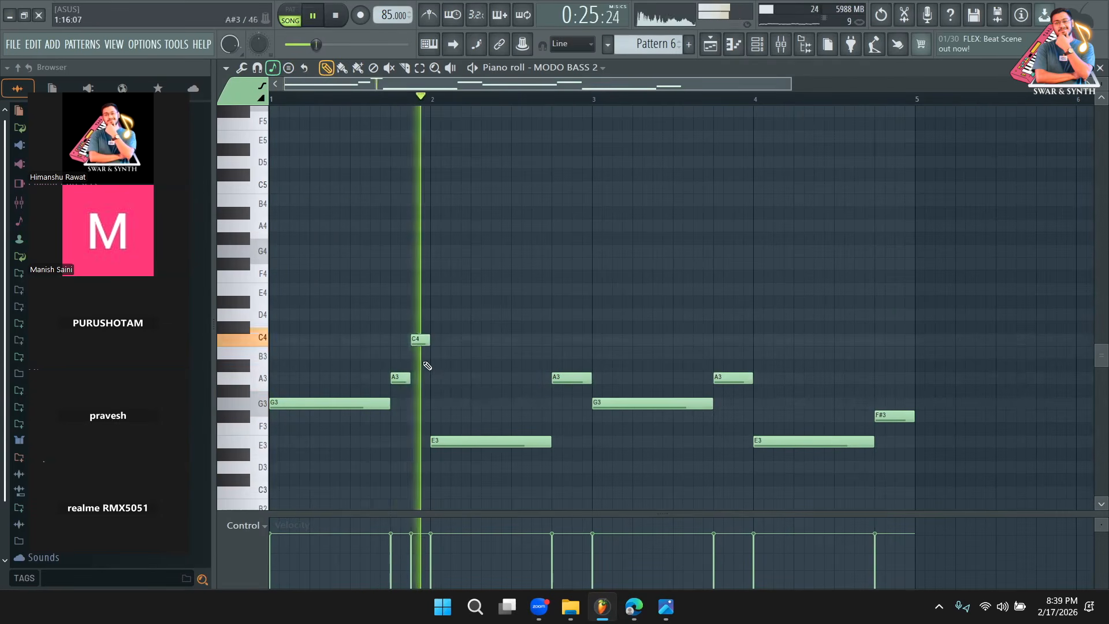
{"action": "left_click_drag", "start_coordinate": [578, 379], "coordinate": [572, 379]}
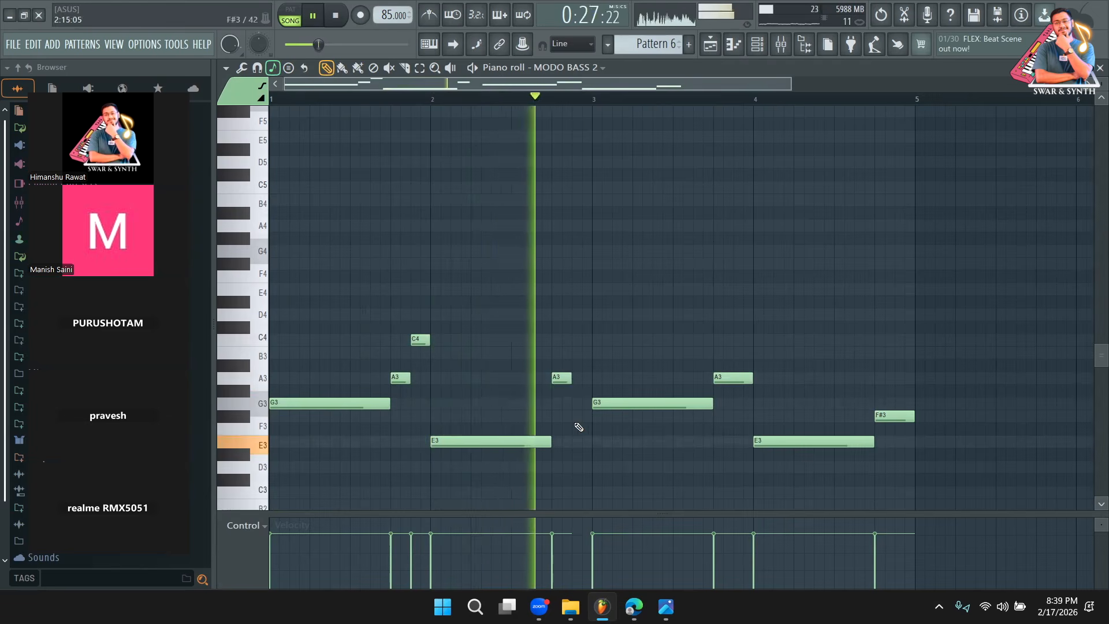
{"action": "left_click", "coordinate": [578, 403]}
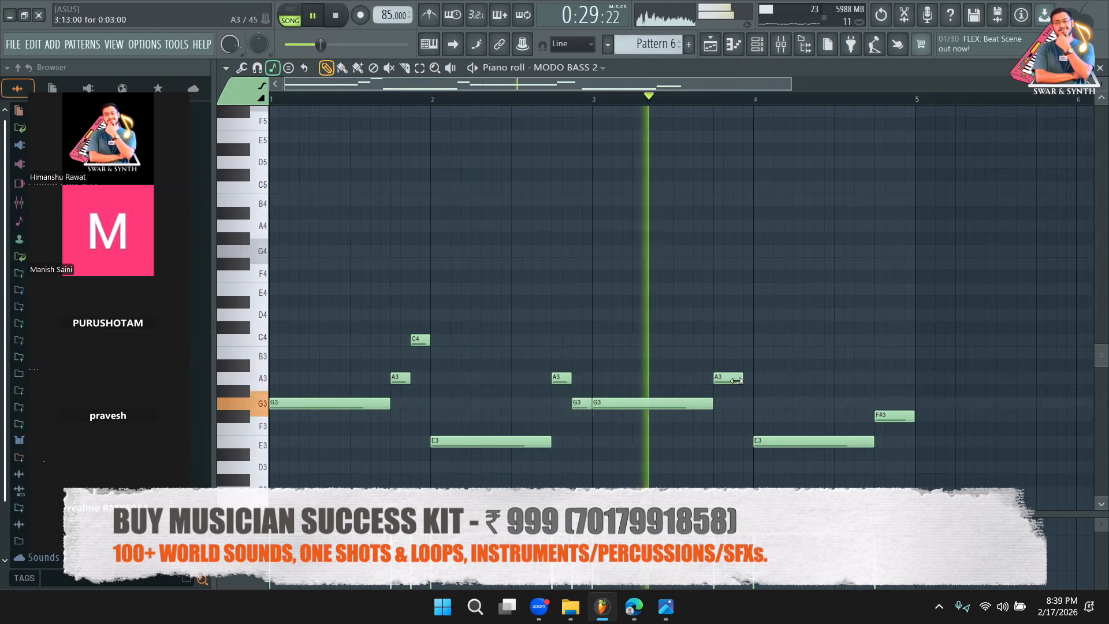
{"action": "left_click_drag", "start_coordinate": [751, 380], "coordinate": [739, 381]}
{"action": "left_click", "coordinate": [743, 340]}
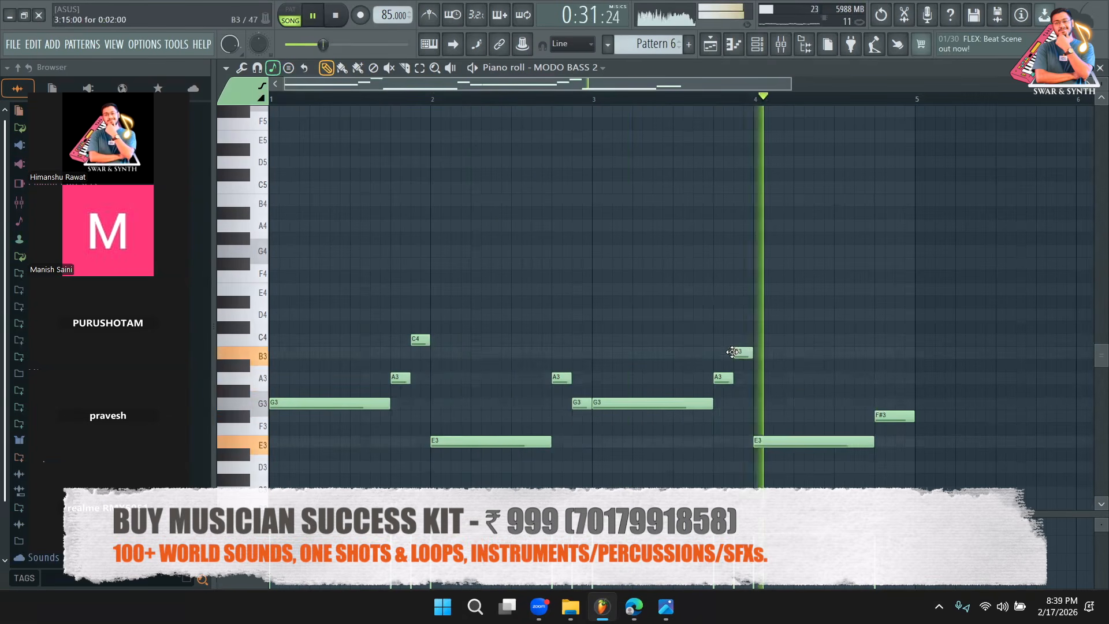
{"action": "left_click_drag", "start_coordinate": [912, 416], "coordinate": [894, 416]}
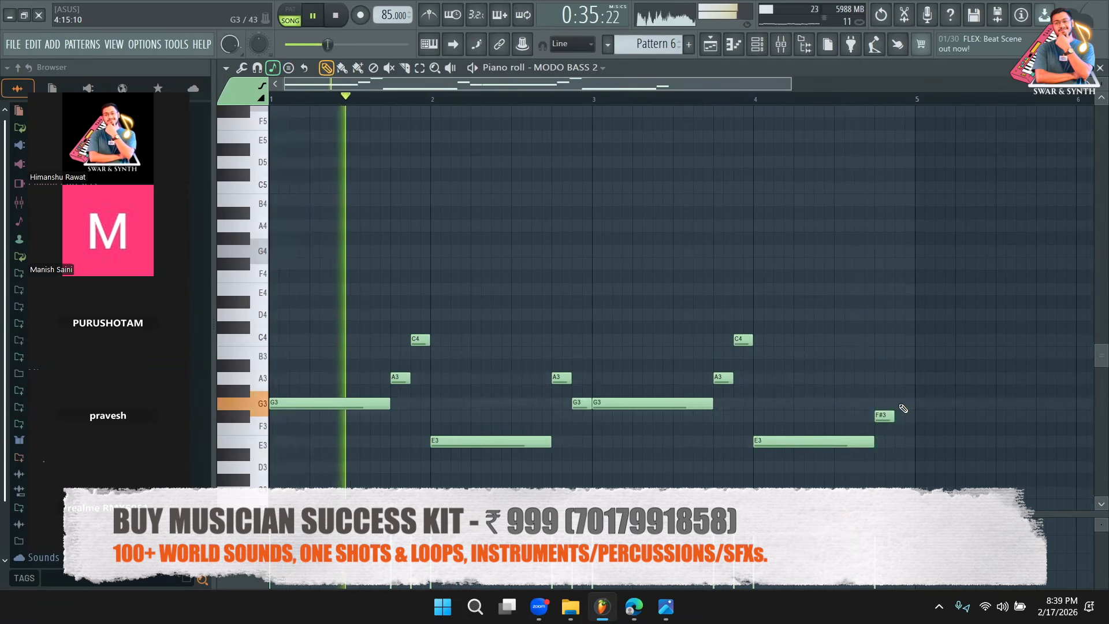
{"action": "left_click", "coordinate": [896, 403]}
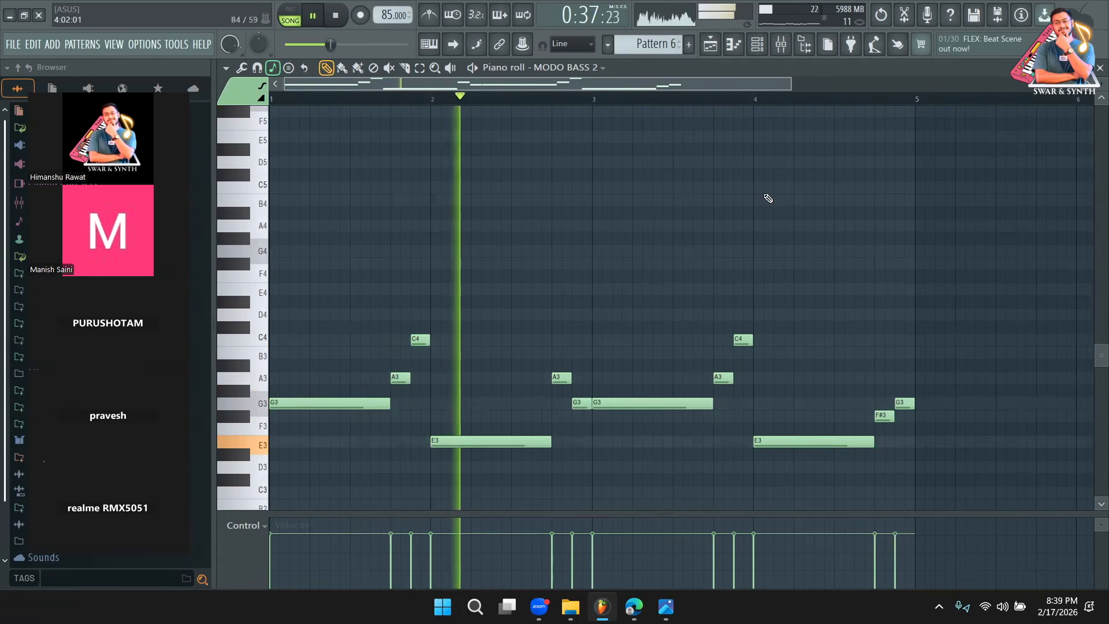
Paste the chord notes into the VG-AMBER2 channel of Pattern 4 and place Pattern 4 on Track 6 at bars 9, 13 and 17.
{"action": "left_click", "coordinate": [711, 45]}
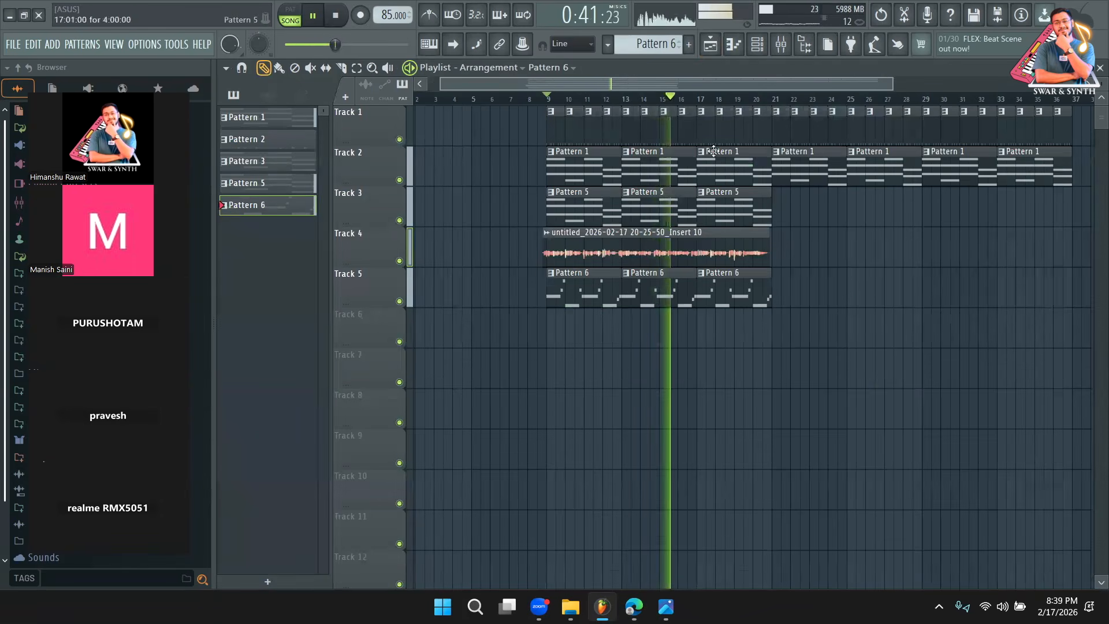
{"action": "left_click", "coordinate": [758, 45]}
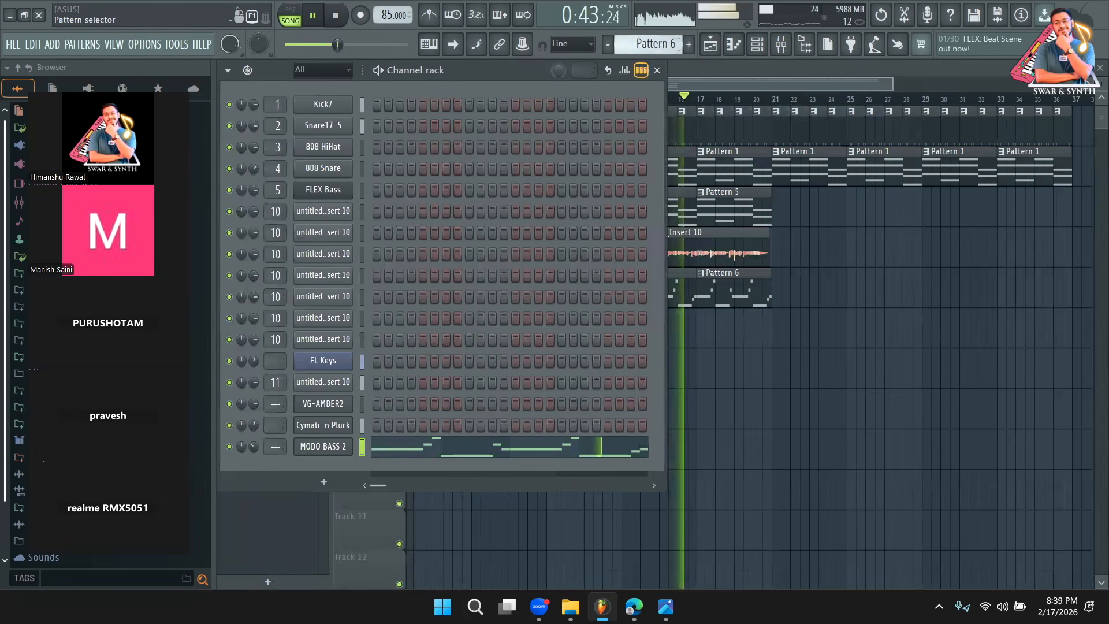
{"action": "scroll", "coordinate": [660, 47], "scroll_direction": "down", "scroll_amount": 1}
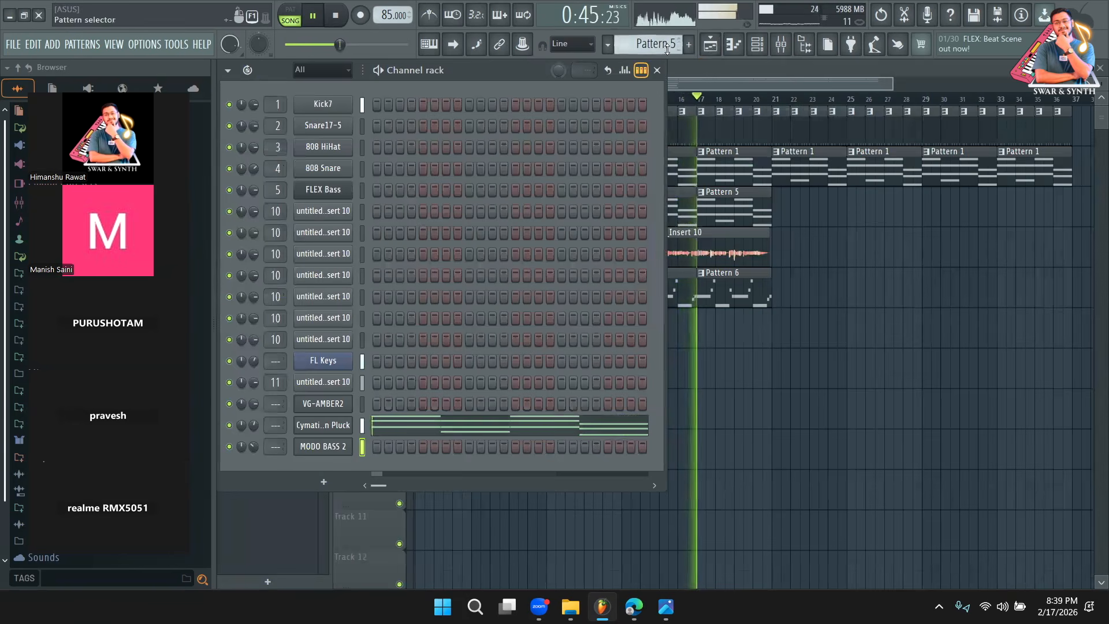
{"action": "scroll", "coordinate": [660, 47], "scroll_direction": "down", "scroll_amount": 1}
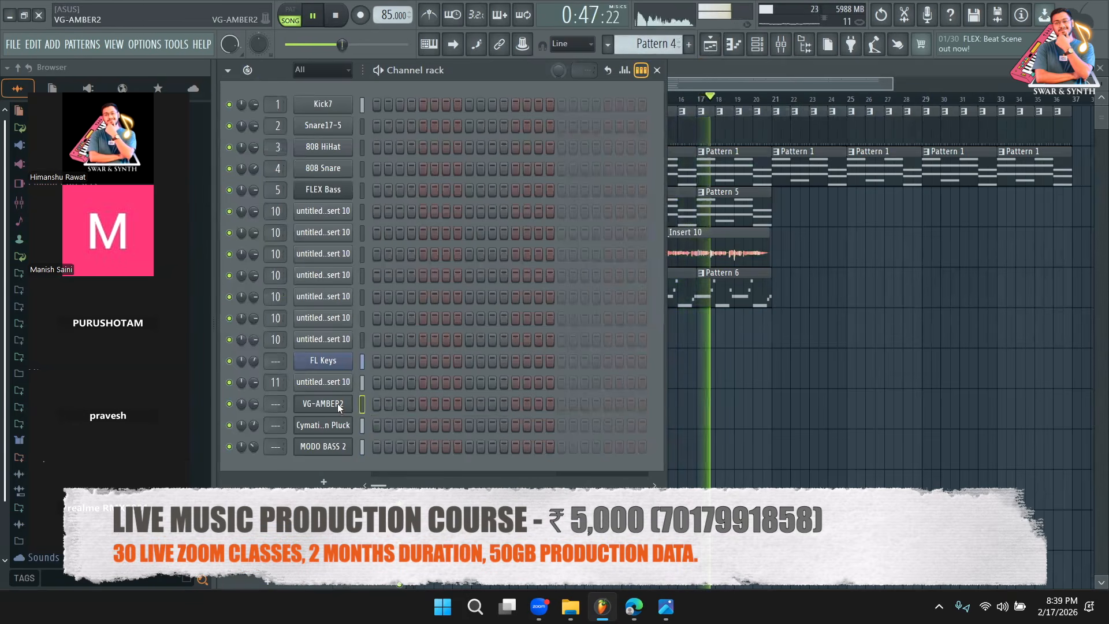
{"action": "right_click", "coordinate": [338, 407]}
{"action": "left_click", "coordinate": [511, 413]}
{"action": "left_click", "coordinate": [854, 396]}
{"action": "key", "text": "space"}
{"action": "left_click", "coordinate": [552, 329]}
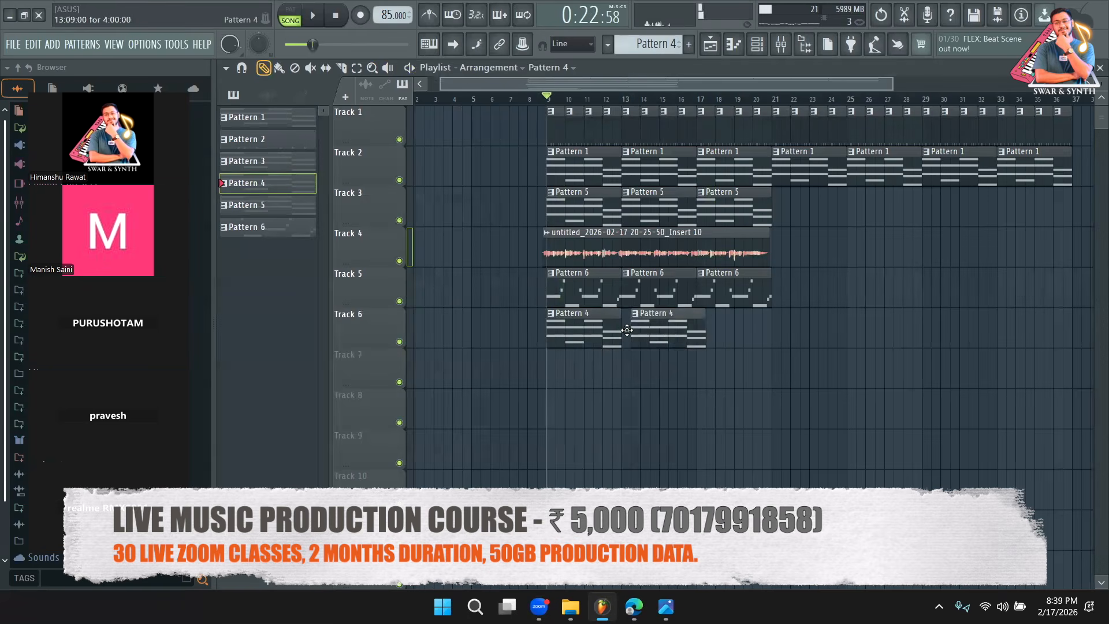
{"action": "left_click", "coordinate": [700, 330]}
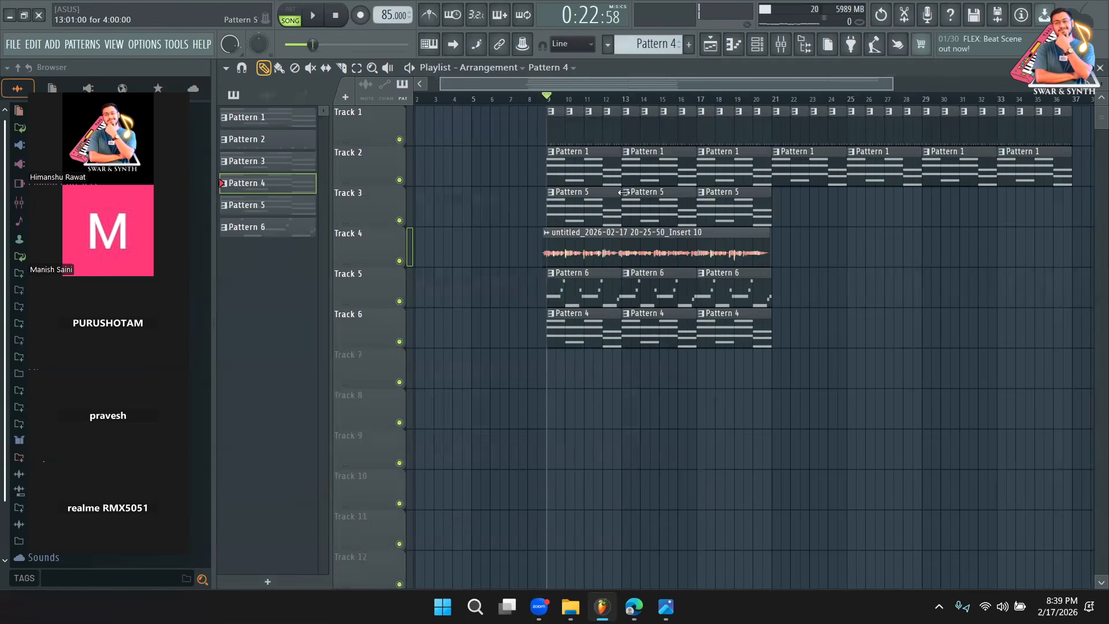
Open the VG-AMBER2 plugin during playback, stop the song and load the All Around preset.
{"action": "left_click", "coordinate": [768, 46]}
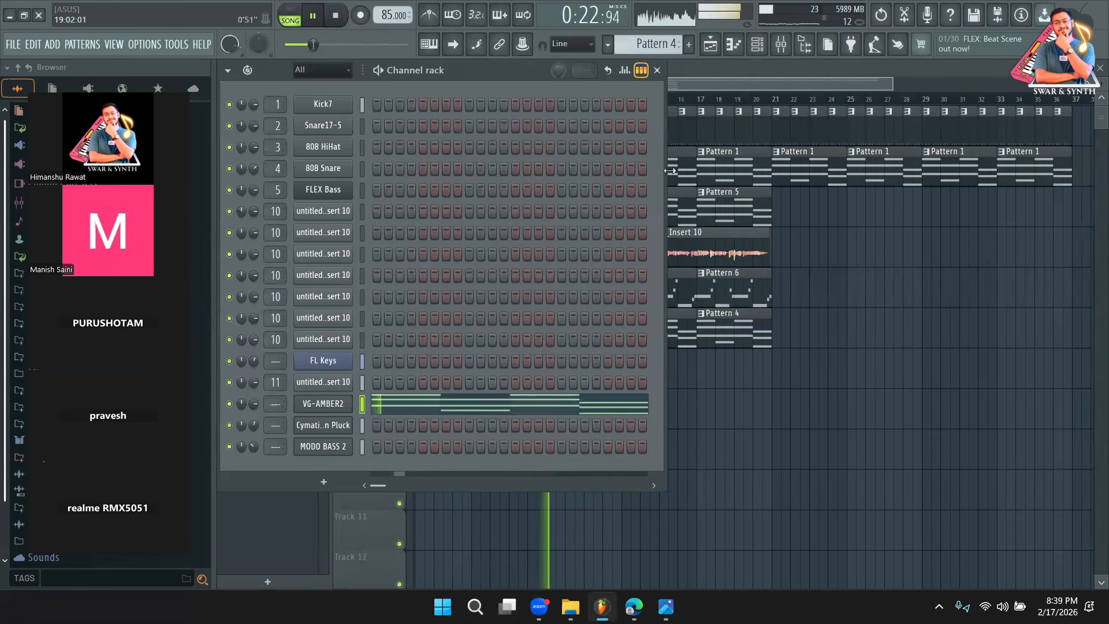
{"action": "left_click", "coordinate": [327, 404]}
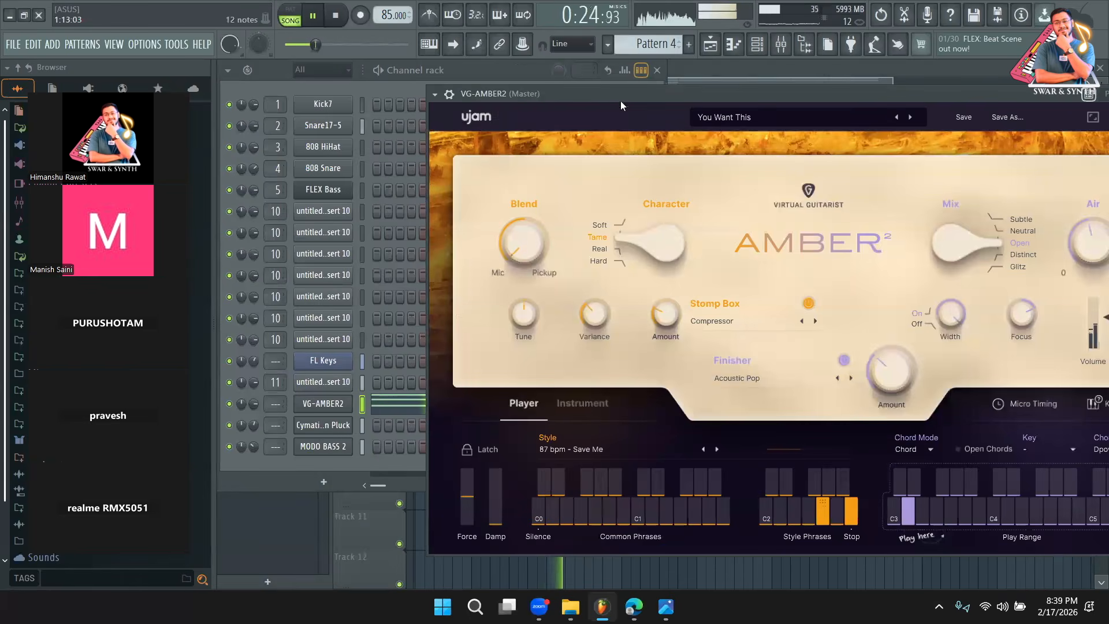
{"action": "left_click_drag", "start_coordinate": [620, 101], "coordinate": [488, 104]}
{"action": "key", "text": "space"}
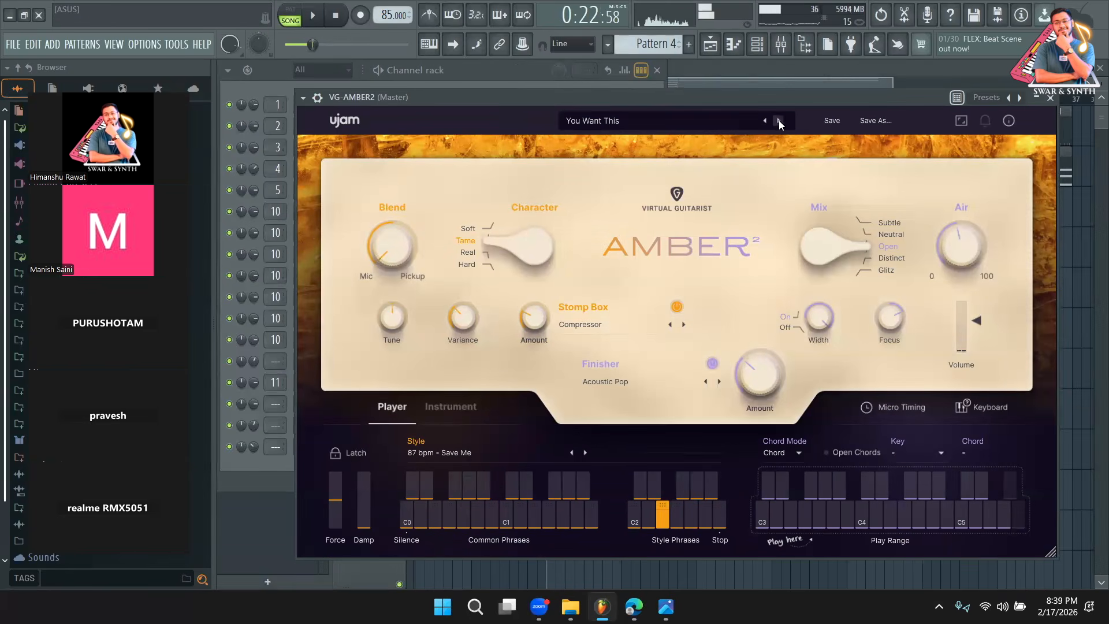
{"action": "left_click", "coordinate": [778, 120]}
Transpose all VG-AMBER2 chord notes in Pattern 4 up one octave.
{"action": "left_click", "coordinate": [522, 67]}
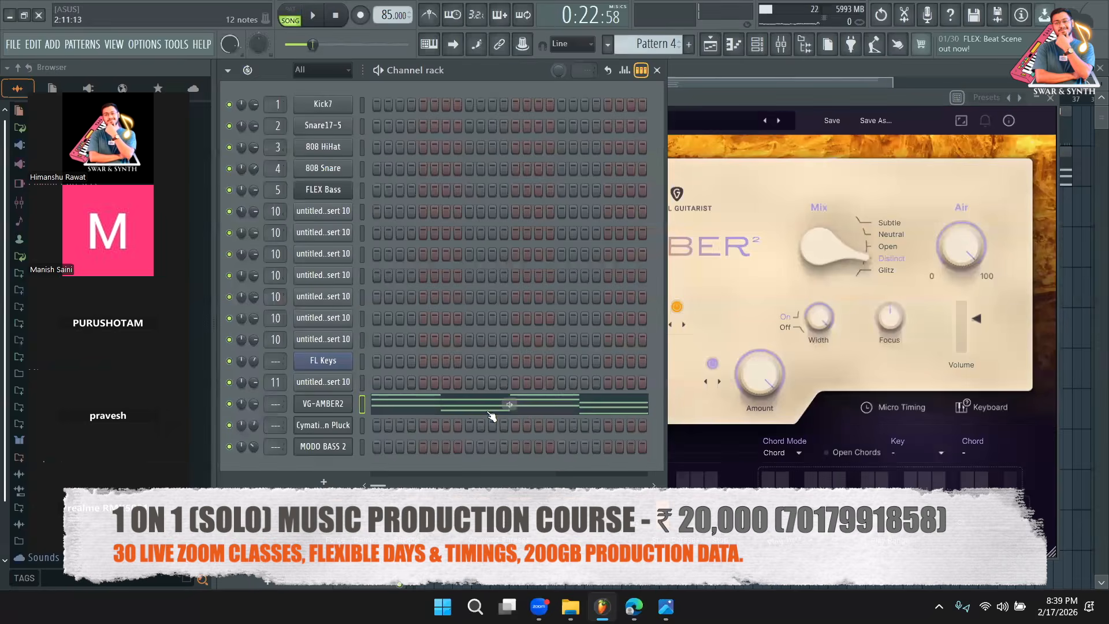
{"action": "left_click", "coordinate": [491, 416]}
{"action": "key", "text": "ctrl+a"}
{"action": "scroll", "coordinate": [450, 382], "scroll_direction": "up", "scroll_amount": 3}
{"action": "left_click_drag", "start_coordinate": [333, 364], "coordinate": [302, 209]}
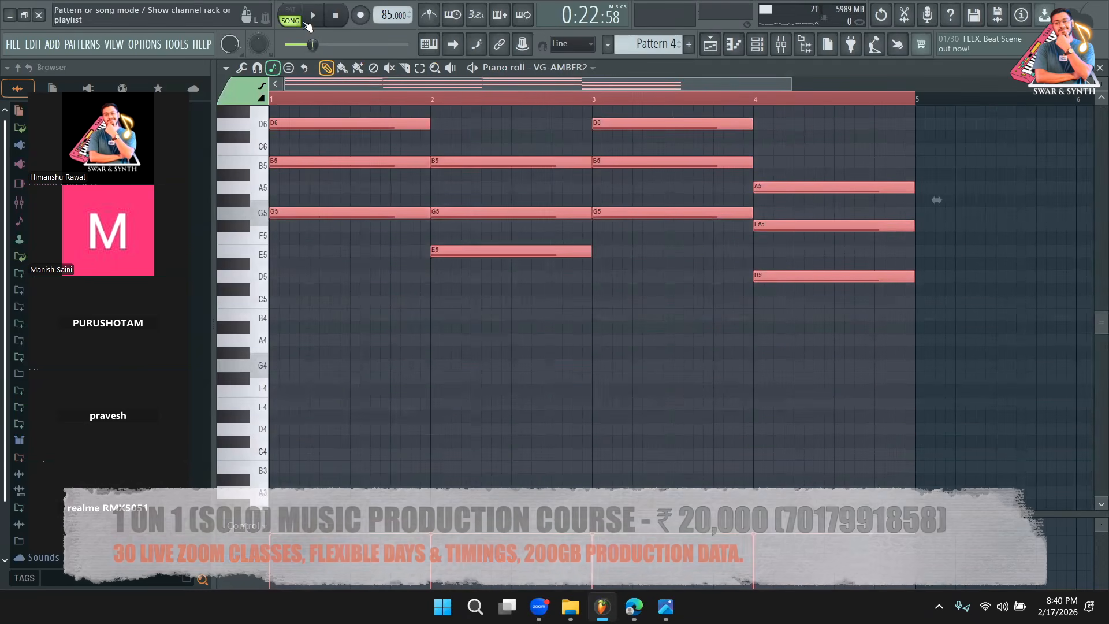
Switch playback to pattern mode, listen to the chords in Pattern 4 and reopen the VG-AMBER2 plugin.
{"action": "left_click", "coordinate": [290, 16]}
{"action": "key", "text": "space"}
{"action": "left_click", "coordinate": [758, 45]}
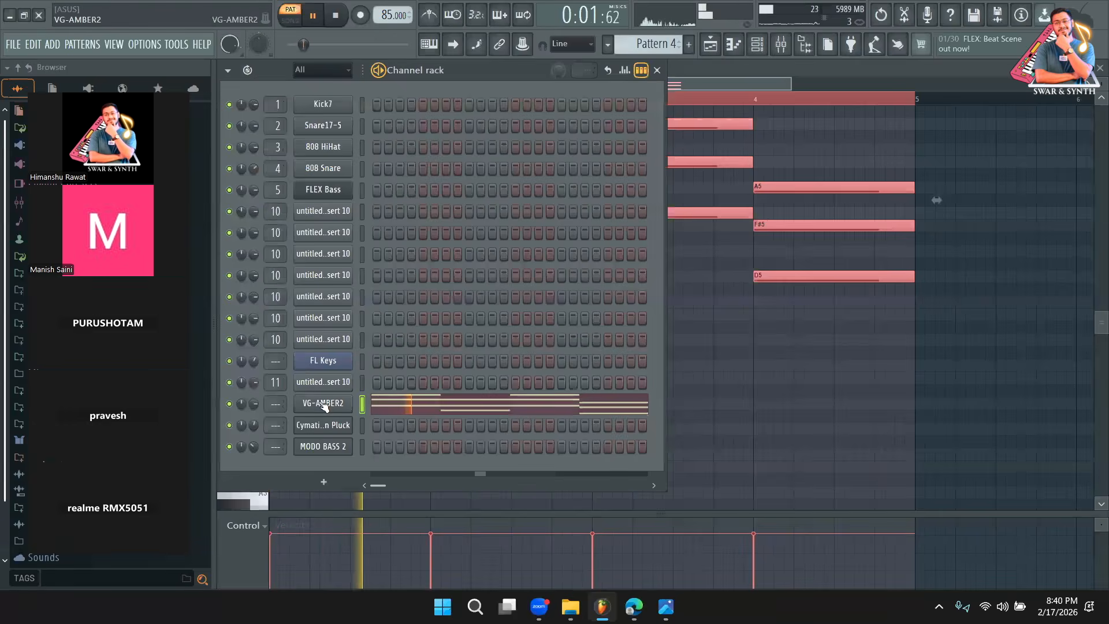
{"action": "left_click", "coordinate": [325, 403]}
{"action": "key", "text": "space"}
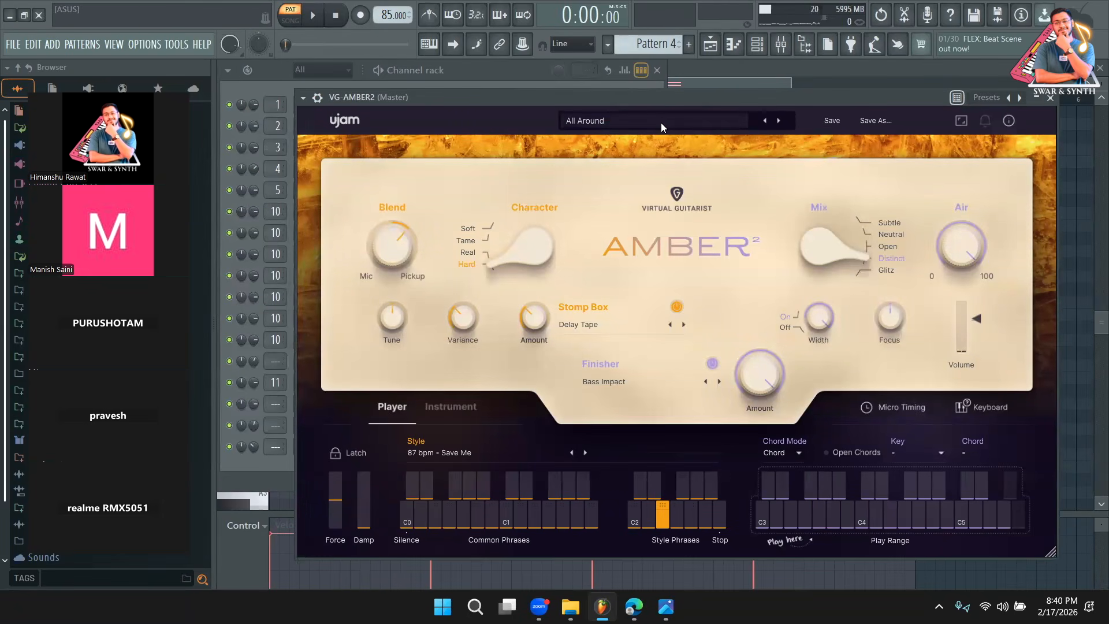
Reposition the VG-AMBER2 window and audition Pattern 4 with the All Around preset.
{"action": "left_click_drag", "start_coordinate": [703, 98], "coordinate": [720, 118]}
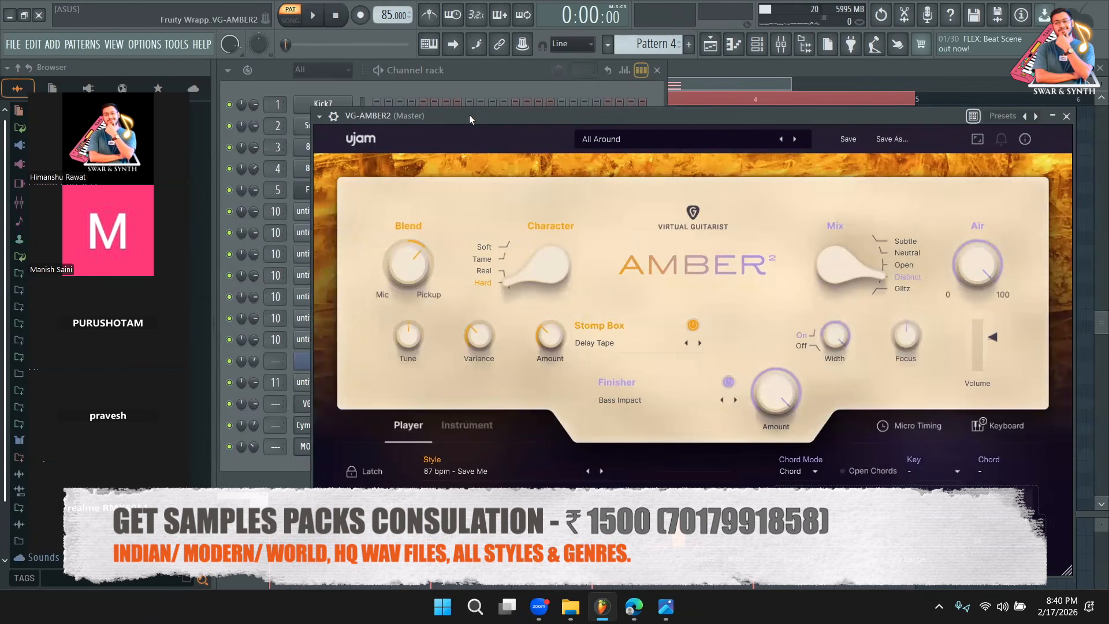
{"action": "left_click_drag", "start_coordinate": [469, 115], "coordinate": [628, 100]}
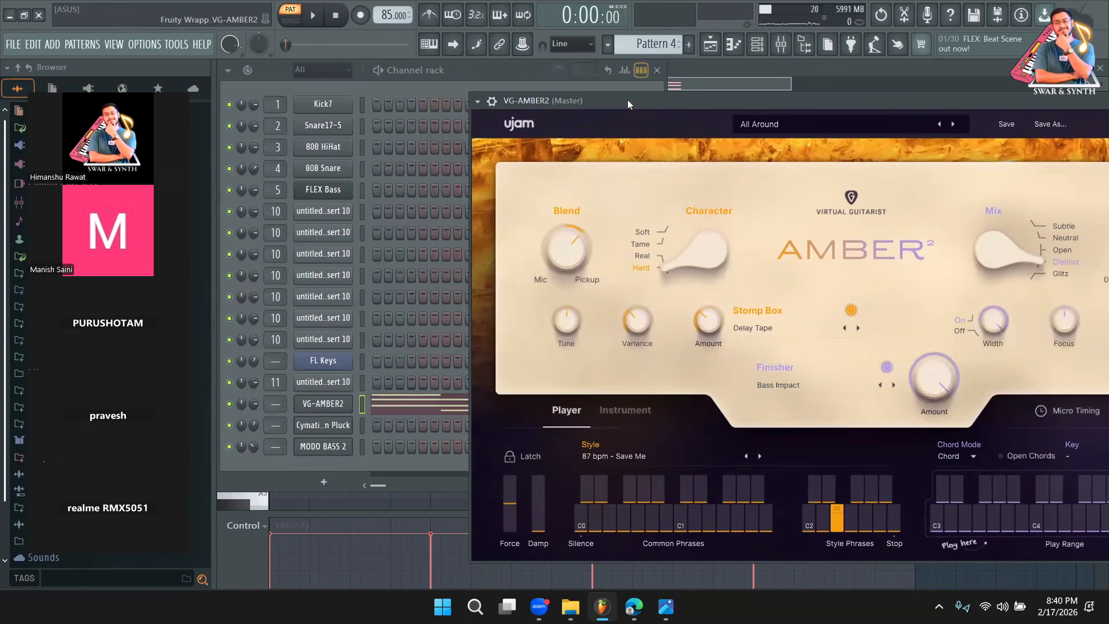
{"action": "left_click", "coordinate": [313, 18]}
{"action": "left_click_drag", "start_coordinate": [613, 102], "coordinate": [381, 108]}
{"action": "key", "text": "space"}
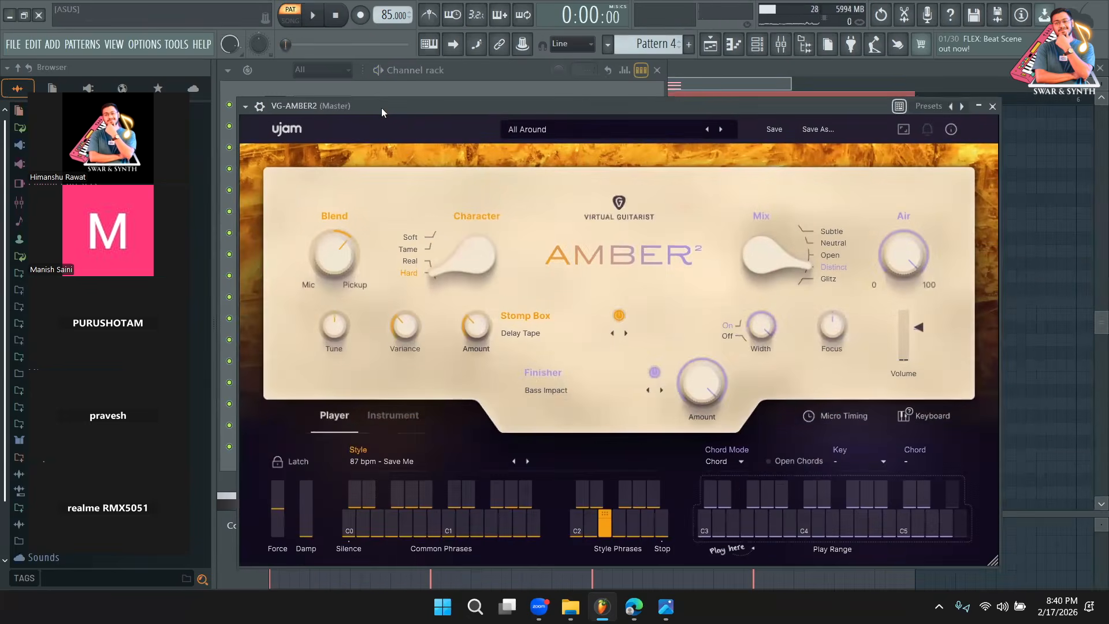
Load the Amberience preset in VG-AMBER2 and set its Micro Timing speed to half.
{"action": "left_click", "coordinate": [721, 130]}
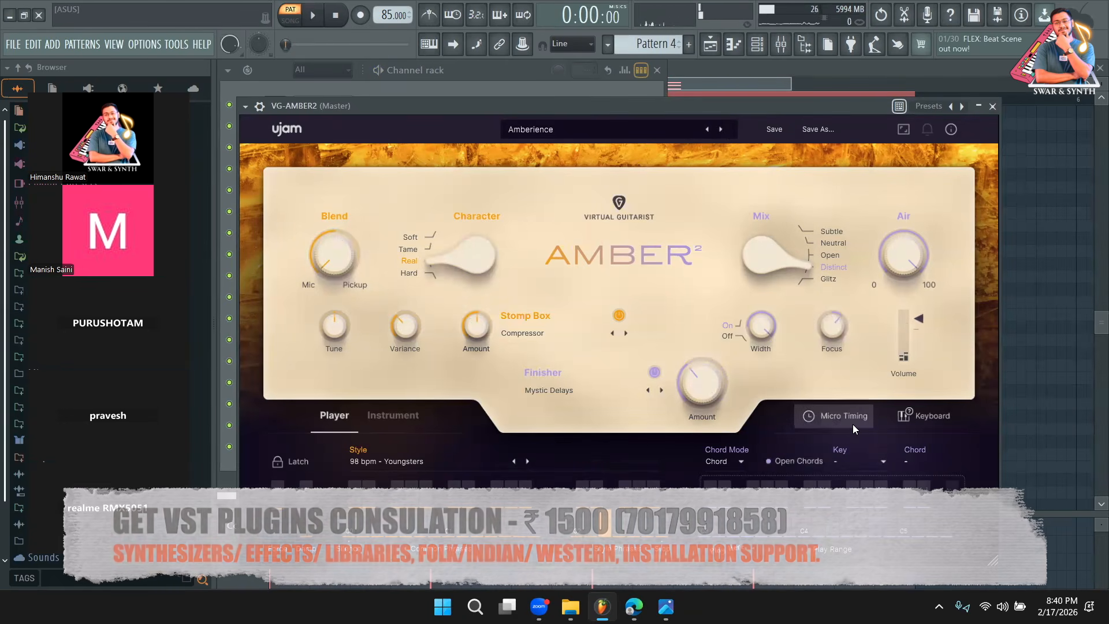
{"action": "left_click", "coordinate": [853, 421]}
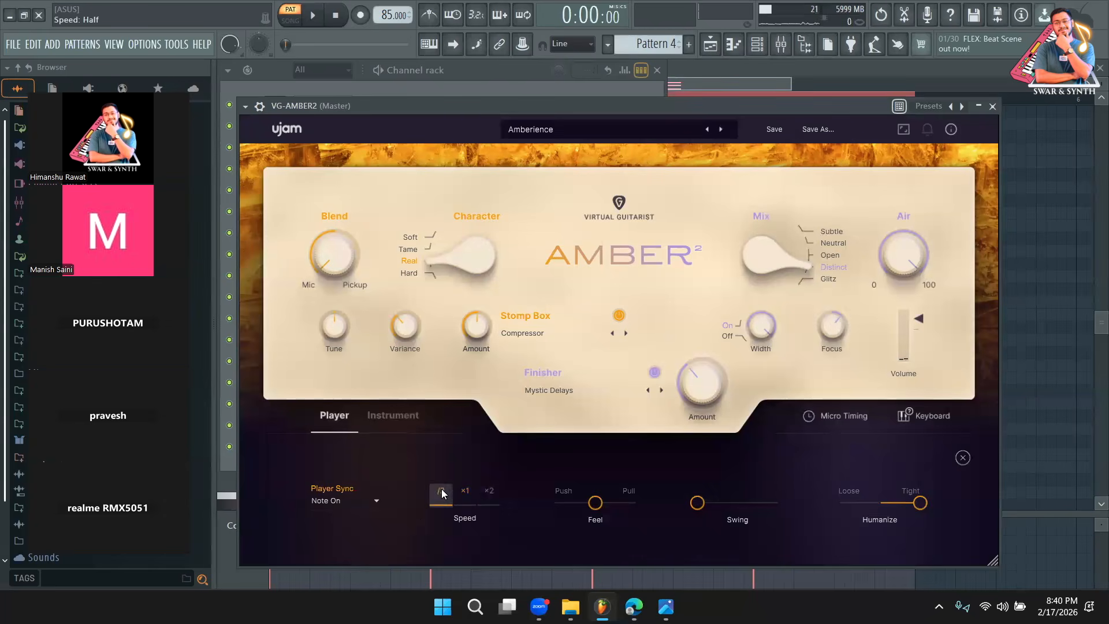
{"action": "left_click", "coordinate": [992, 107]}
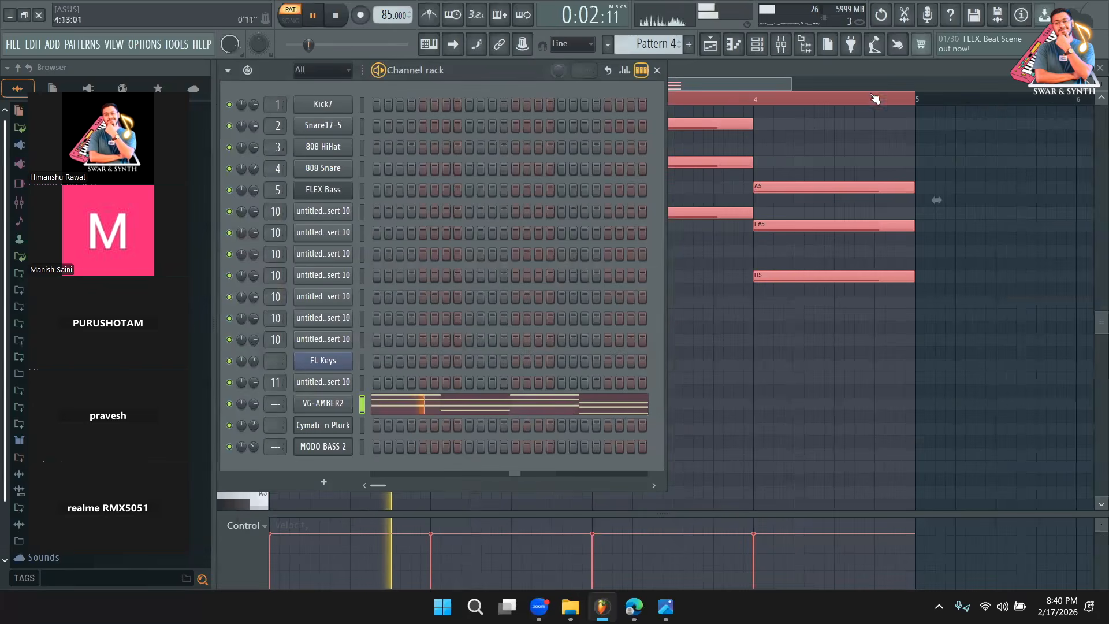
Place three Pattern 4 clips on Track 7 of the playlist at bars 9, 13 and 17 while the song plays.
{"action": "left_click", "coordinate": [710, 44]}
{"action": "left_click", "coordinate": [550, 377]}
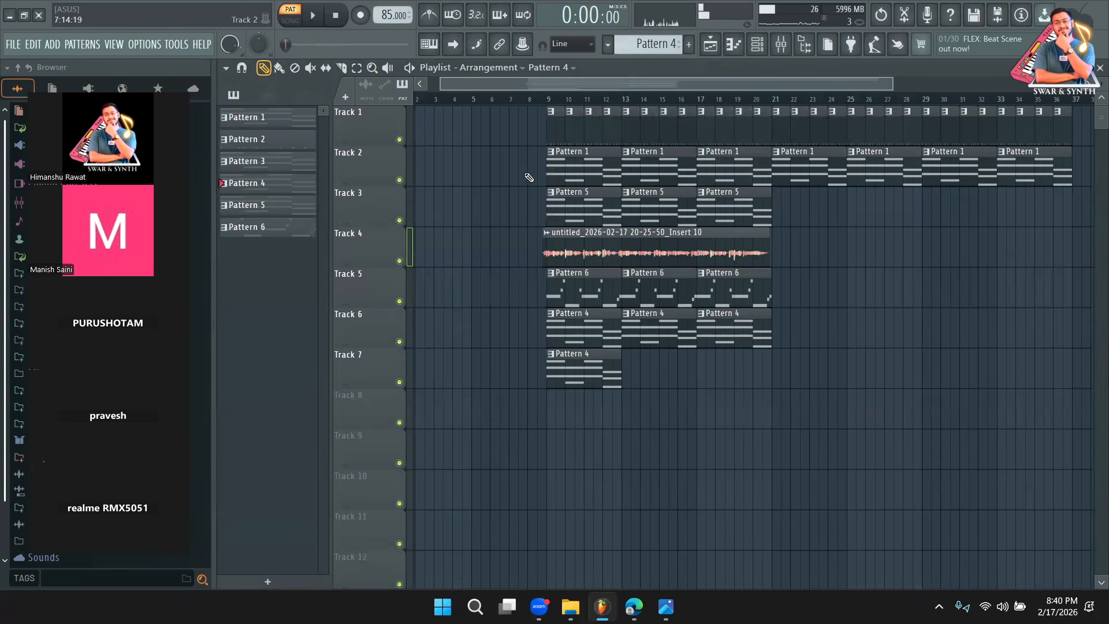
{"action": "key", "text": "space"}
{"action": "left_click", "coordinate": [635, 371]}
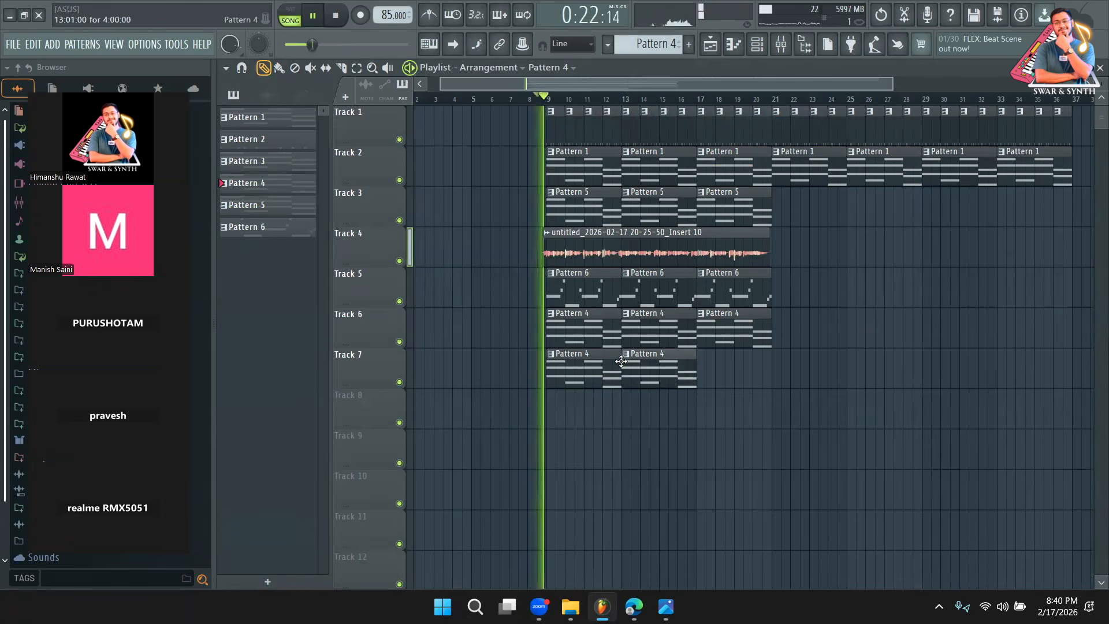
{"action": "left_click", "coordinate": [701, 370]}
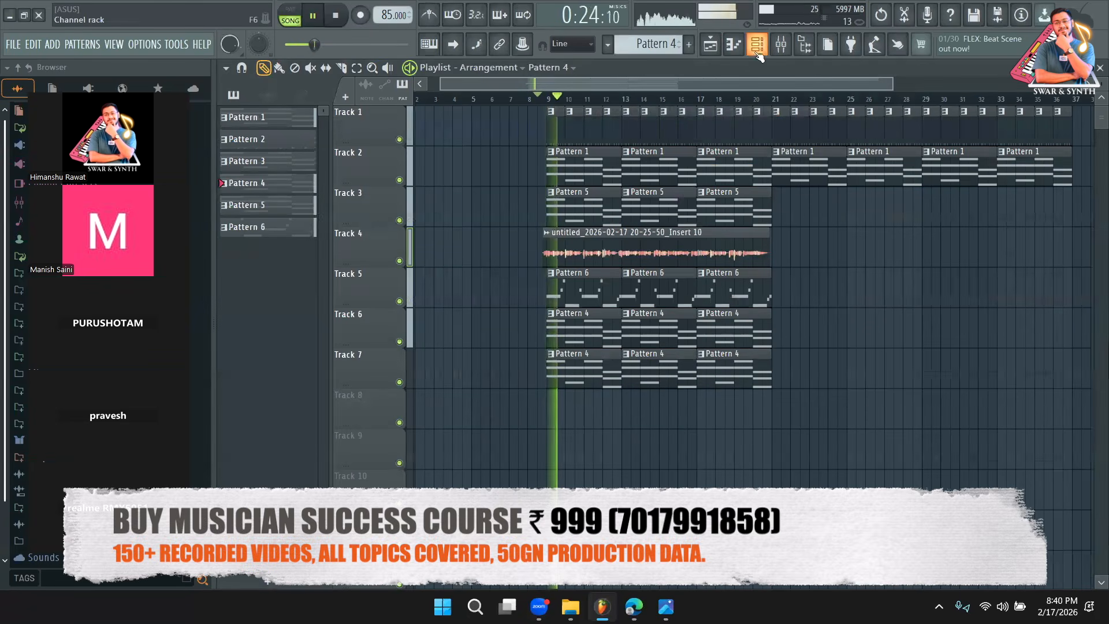
Reset the Insert 11 mixer fader to its default level during playback and return to the playlist.
{"action": "left_click", "coordinate": [757, 44]}
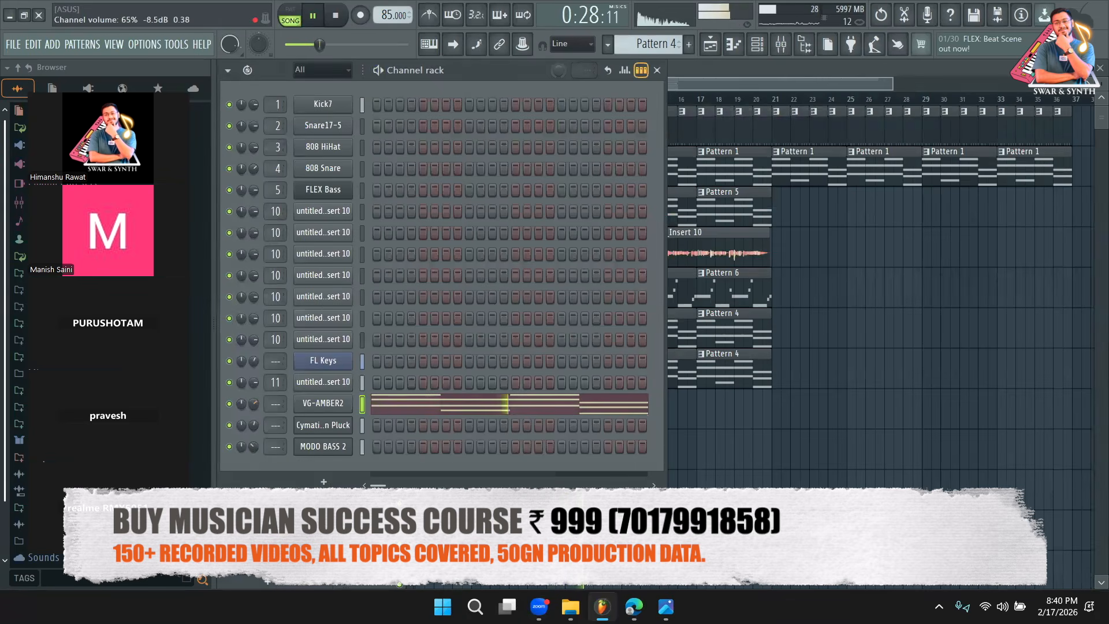
{"action": "right_click", "coordinate": [824, 358]}
{"action": "left_click", "coordinate": [781, 45]}
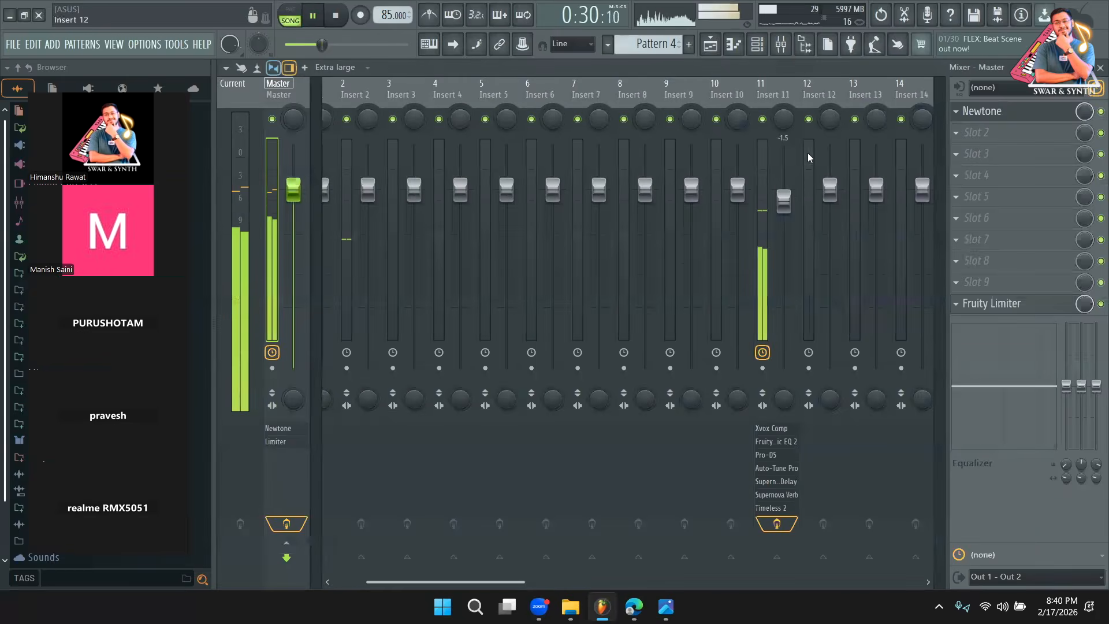
{"action": "right_click", "coordinate": [791, 202]}
{"action": "left_click", "coordinate": [805, 209]}
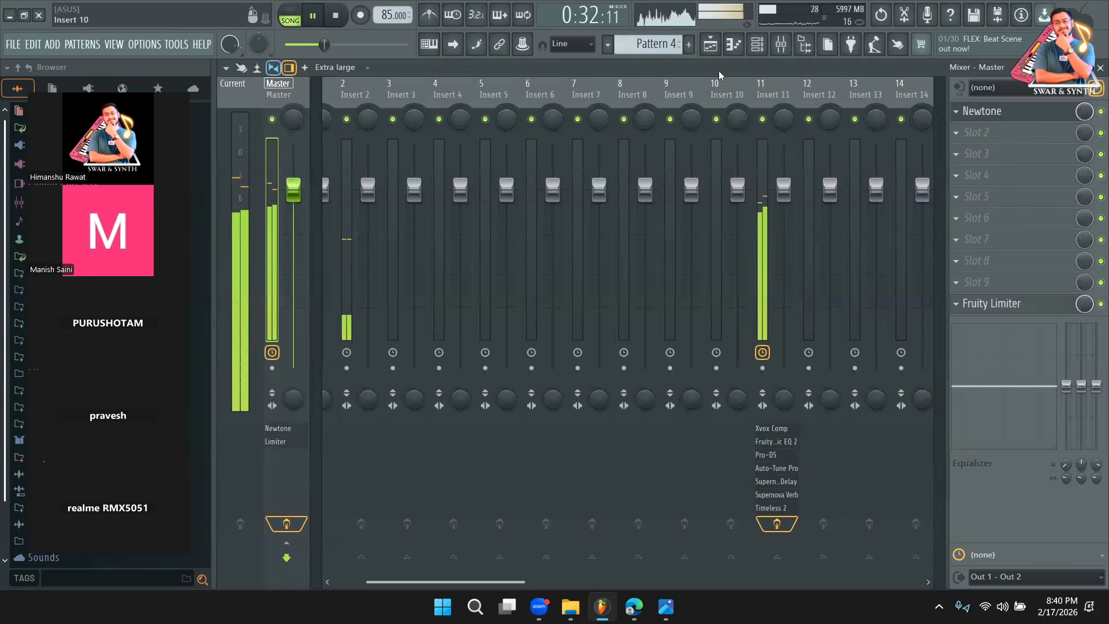
{"action": "left_click", "coordinate": [710, 46]}
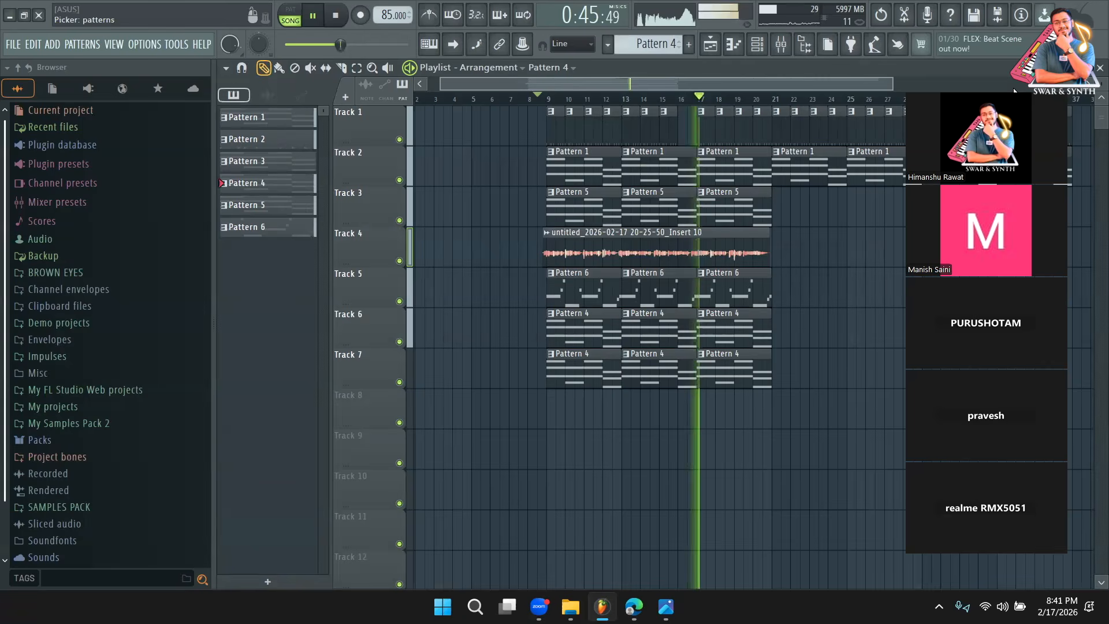
Stop the song and search the sample browser for CHAPKI.
{"action": "left_click_drag", "start_coordinate": [1014, 90], "coordinate": [1023, 82]}
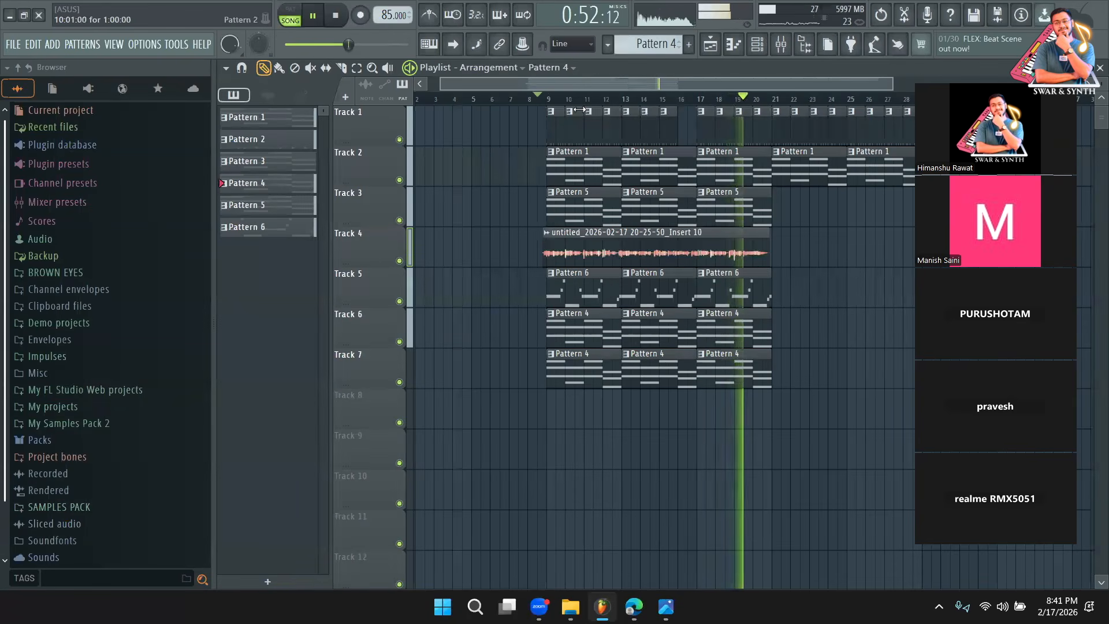
{"action": "left_click_drag", "start_coordinate": [586, 82], "coordinate": [677, 82]}
{"action": "key", "text": "space"}
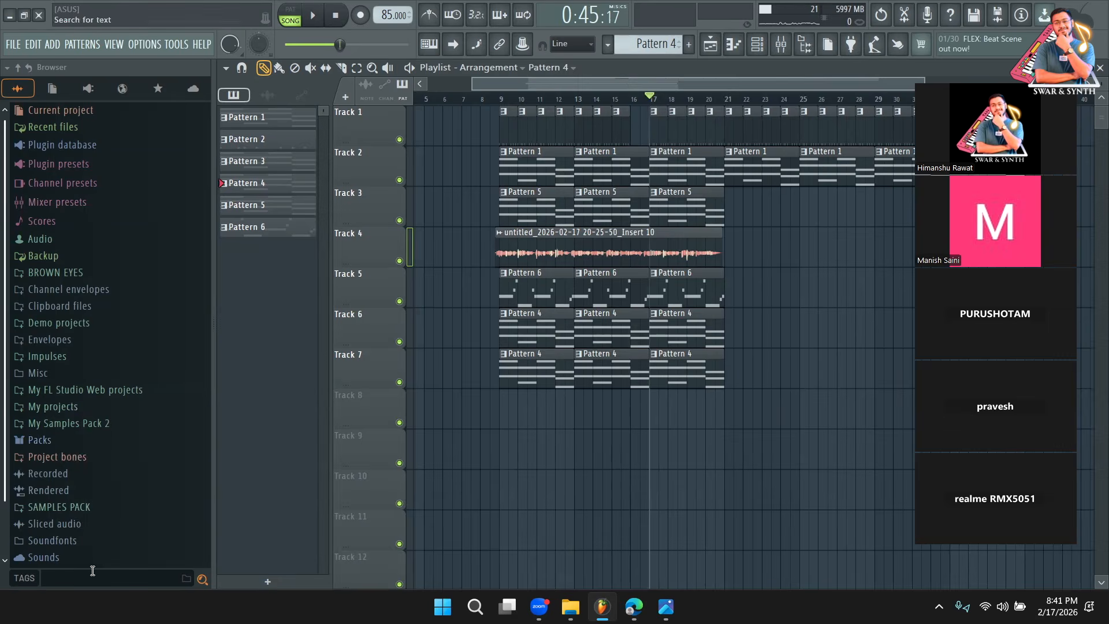
{"action": "type", "text": "A"}
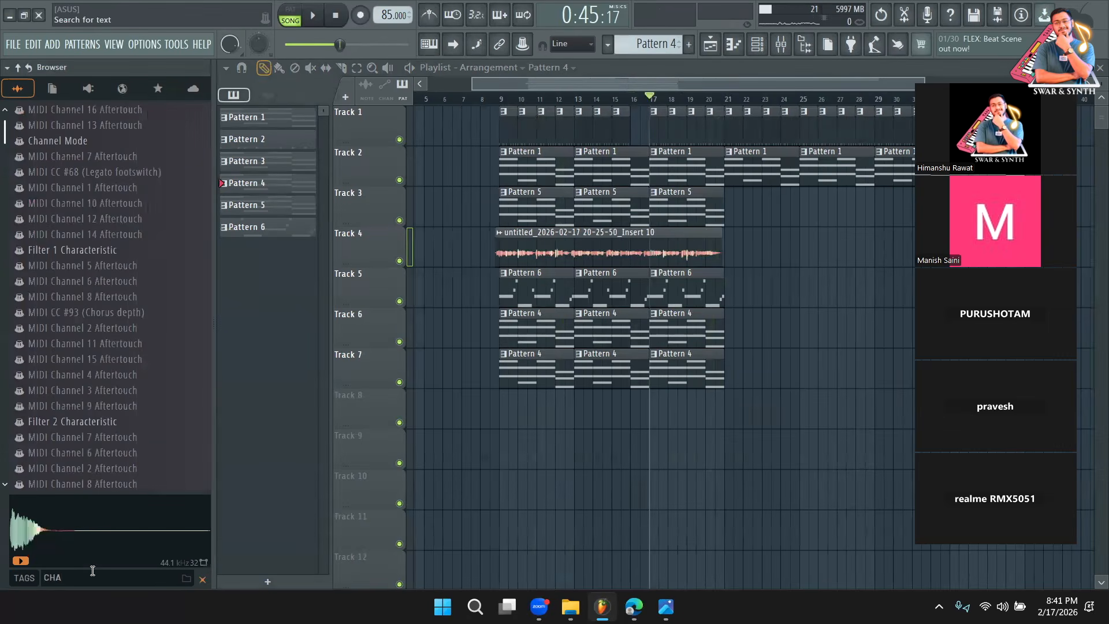
{"action": "type", "text": "PKI"}
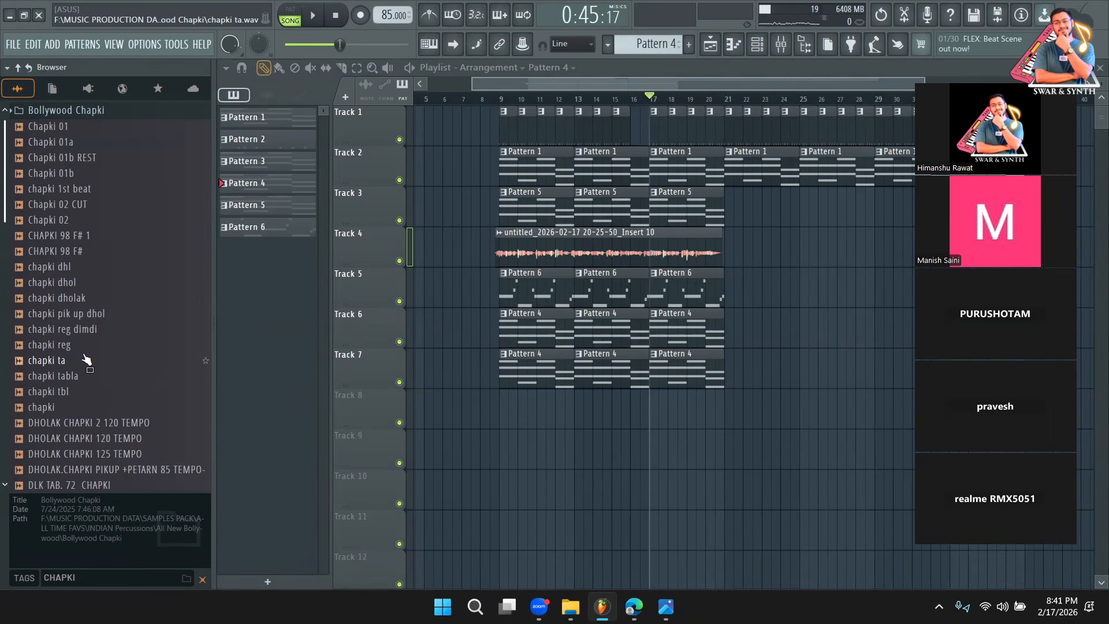
Audition the chapki samples and place R K LOOP_chapki dhl on Track 8 at bar 17.
{"action": "left_click", "coordinate": [87, 360]}
{"action": "key", "text": "Up"}
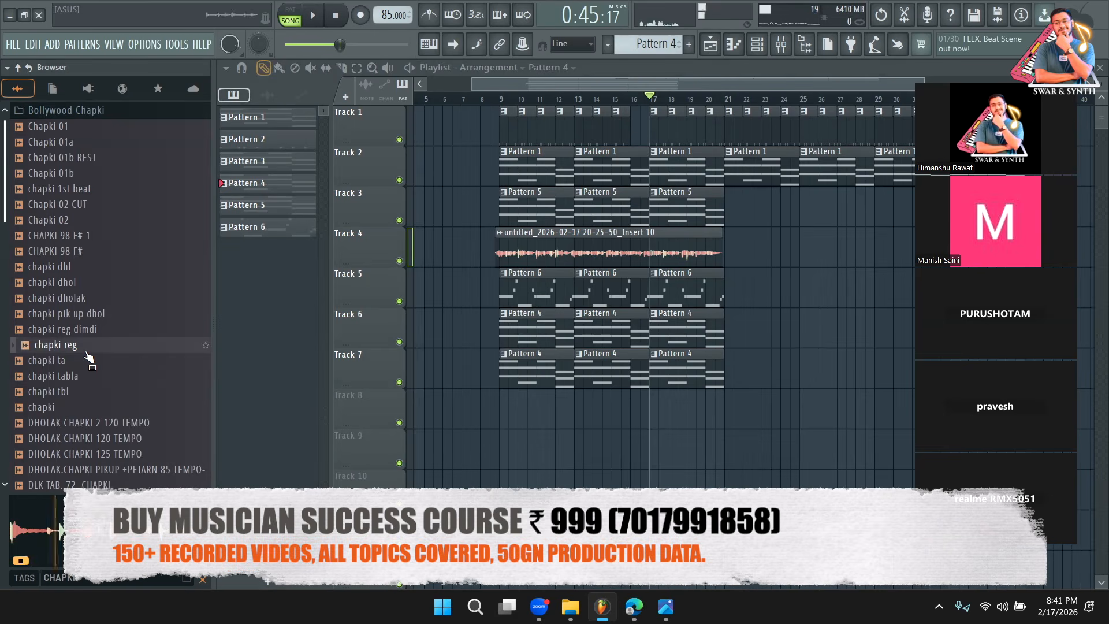
{"action": "scroll", "coordinate": [98, 347], "scroll_direction": "down", "scroll_amount": 4}
{"action": "left_click", "coordinate": [111, 334]}
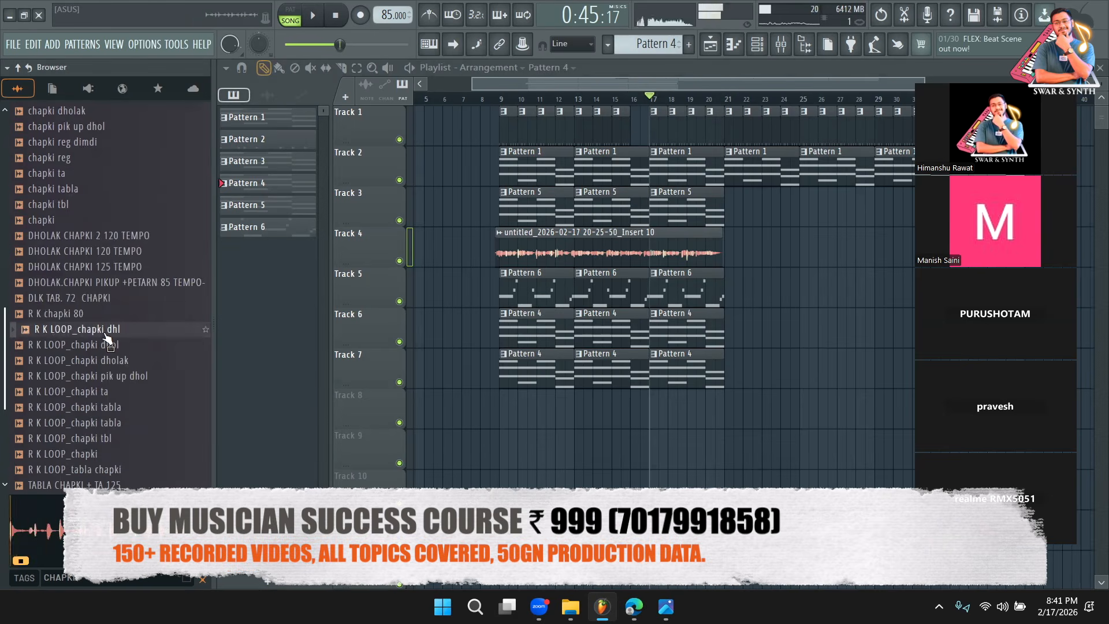
{"action": "left_click_drag", "start_coordinate": [106, 336], "coordinate": [659, 406]}
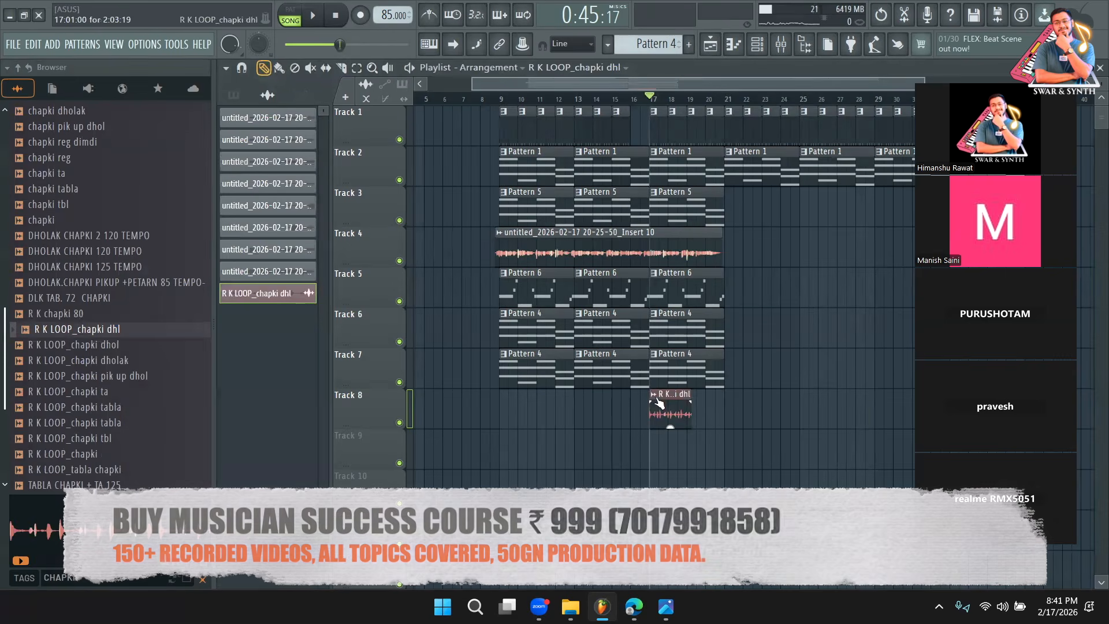
Fit the chapki loop to the project tempo using the 75 to 150 BPM range and repeat it at bar 19.
{"action": "left_click", "coordinate": [653, 394]}
{"action": "left_click", "coordinate": [787, 464]}
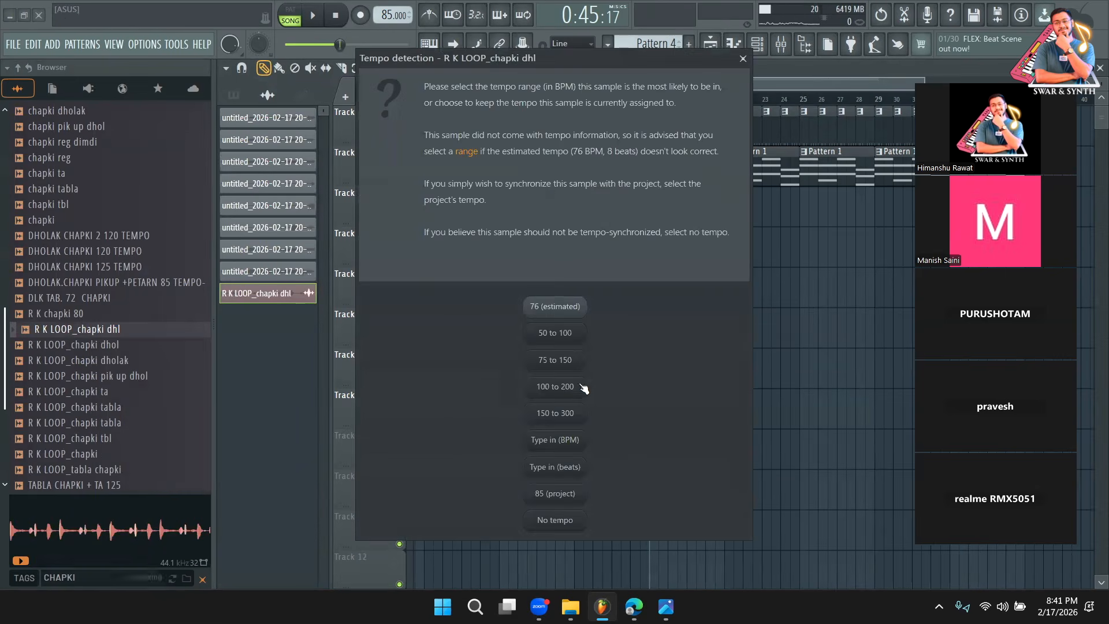
{"action": "left_click", "coordinate": [567, 362]}
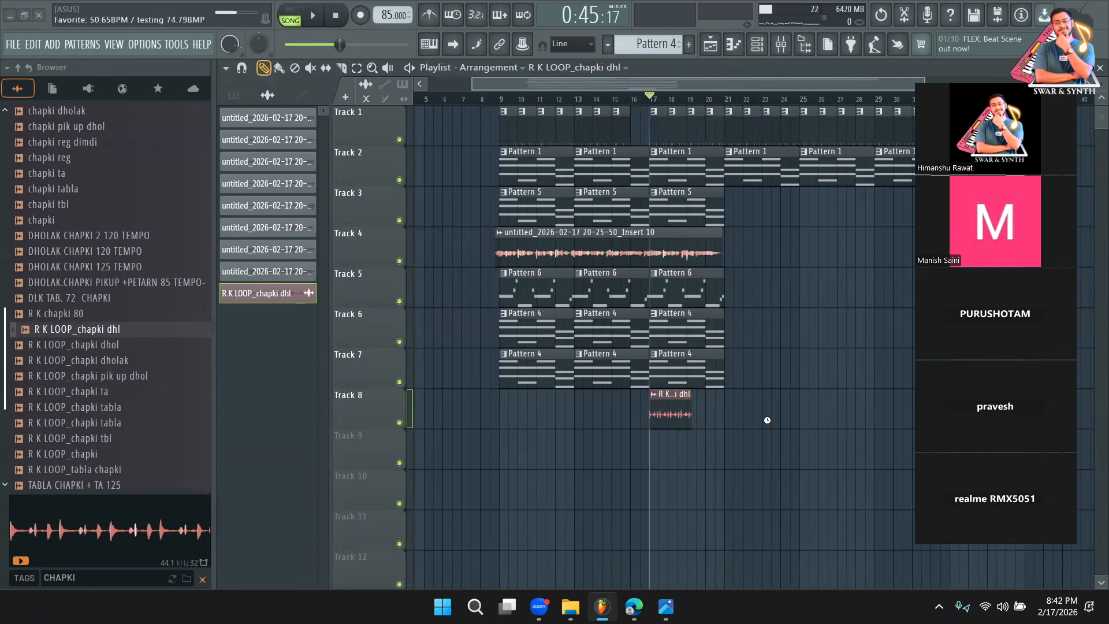
{"action": "left_click", "coordinate": [693, 410]}
Play the song from about bar 16 and normalize the chapki loop sample.
{"action": "left_click", "coordinate": [630, 101]}
{"action": "key", "text": "space"}
{"action": "left_click_drag", "start_coordinate": [715, 410], "coordinate": [706, 410]}
{"action": "double_click", "coordinate": [706, 410]}
{"action": "left_click", "coordinate": [290, 165]}
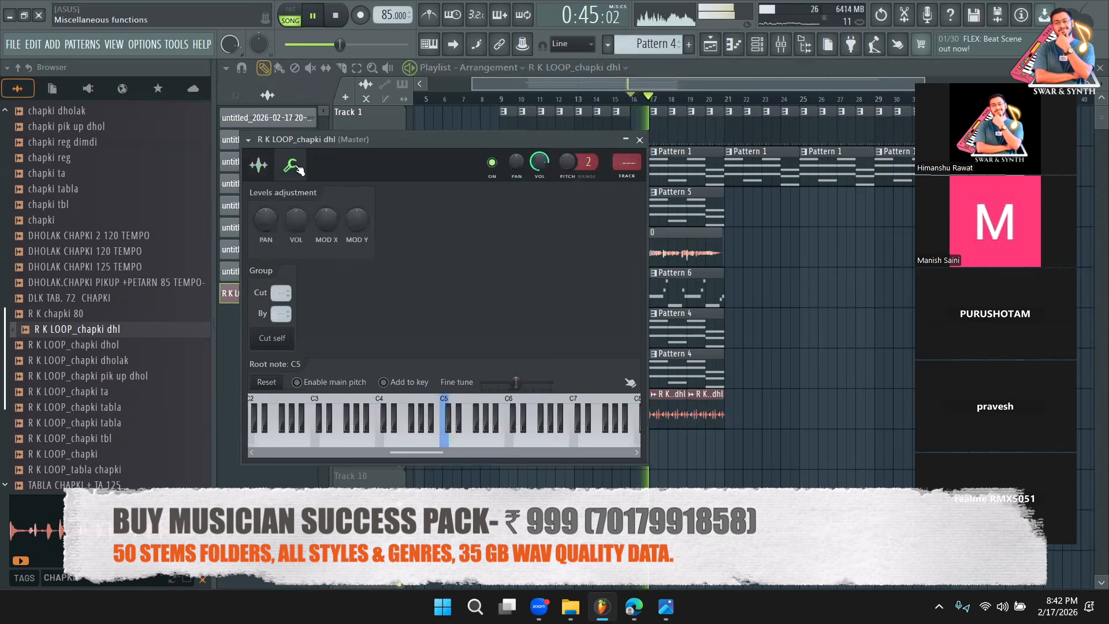
{"action": "left_click", "coordinate": [261, 165]}
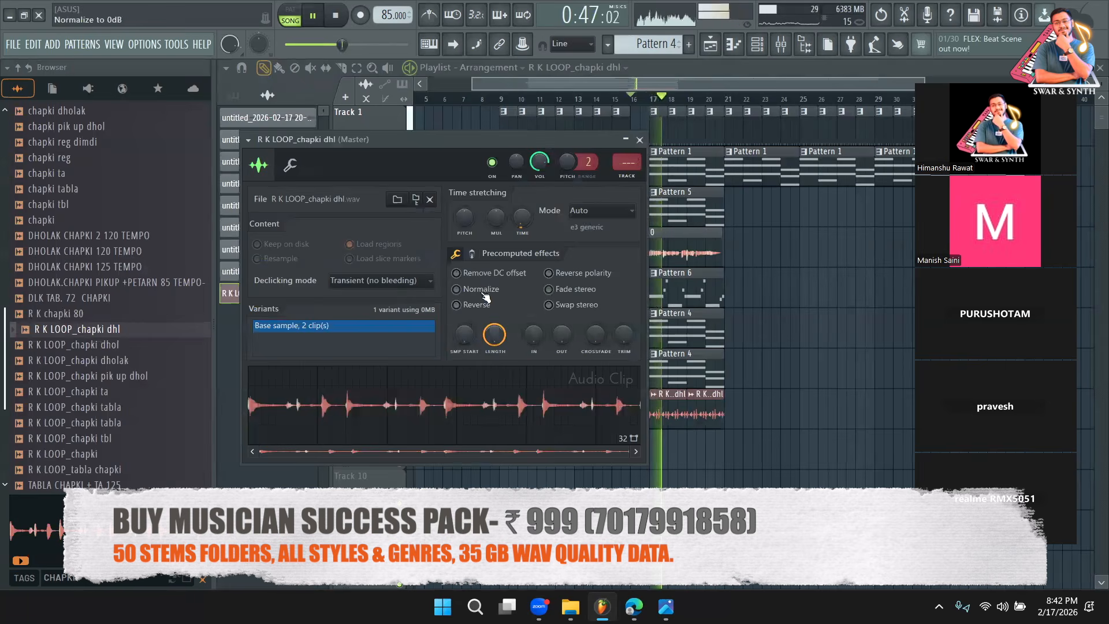
{"action": "left_click", "coordinate": [639, 140]}
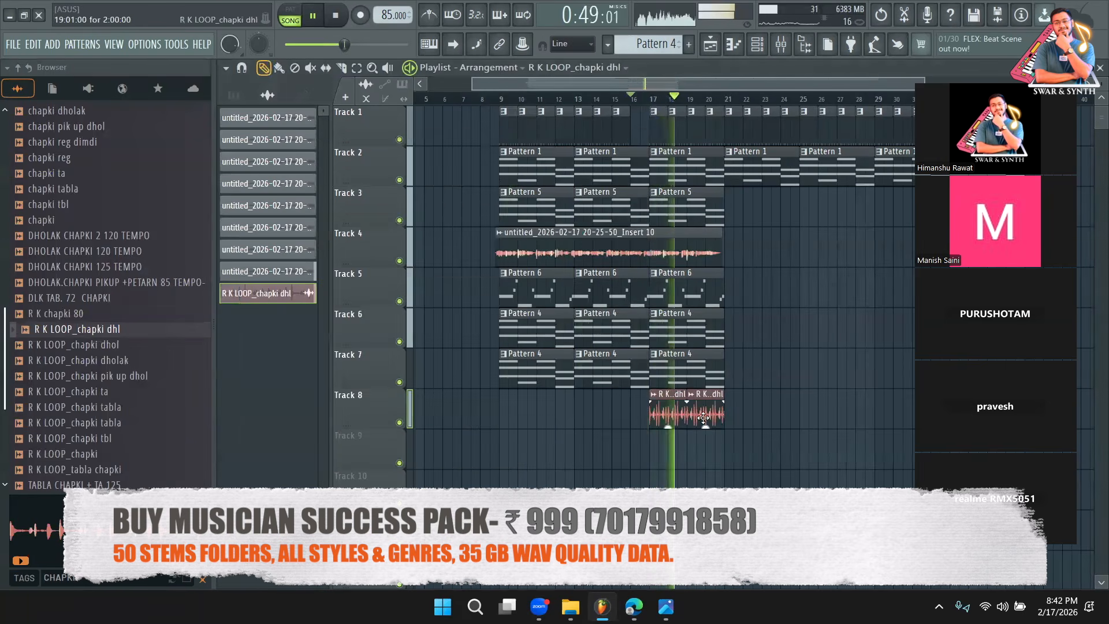
Lower the chapki loop's channel volume, stop the song and return the playhead to bar 9.
{"action": "double_click", "coordinate": [705, 422]}
{"action": "left_click_drag", "start_coordinate": [540, 162], "coordinate": [539, 176]}
{"action": "left_click", "coordinate": [639, 140]}
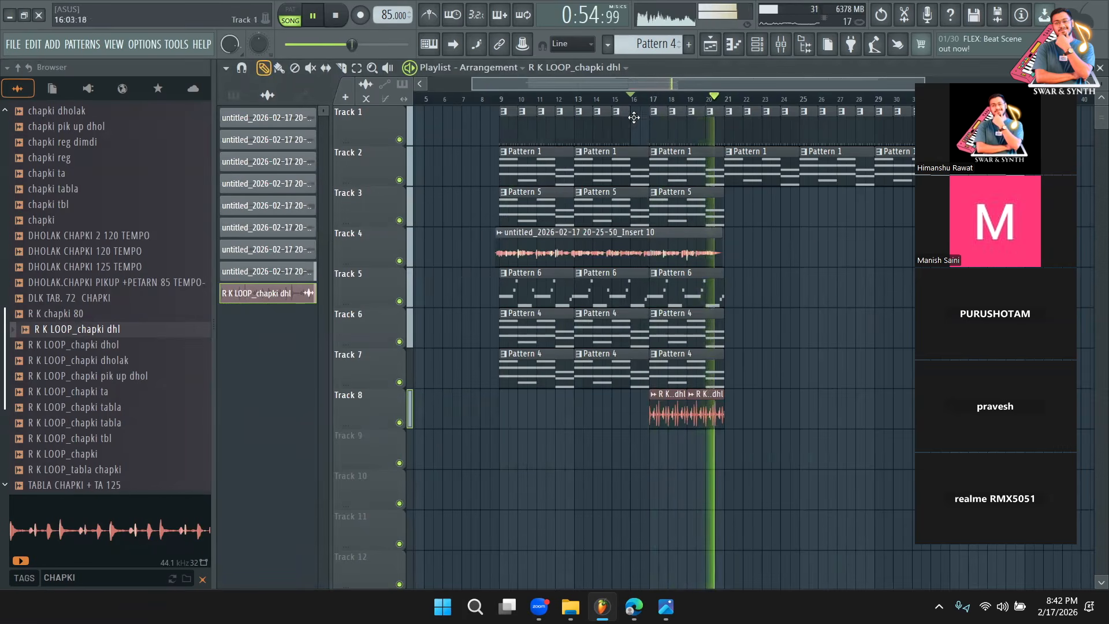
{"action": "key", "text": "space"}
{"action": "left_click", "coordinate": [502, 100]}
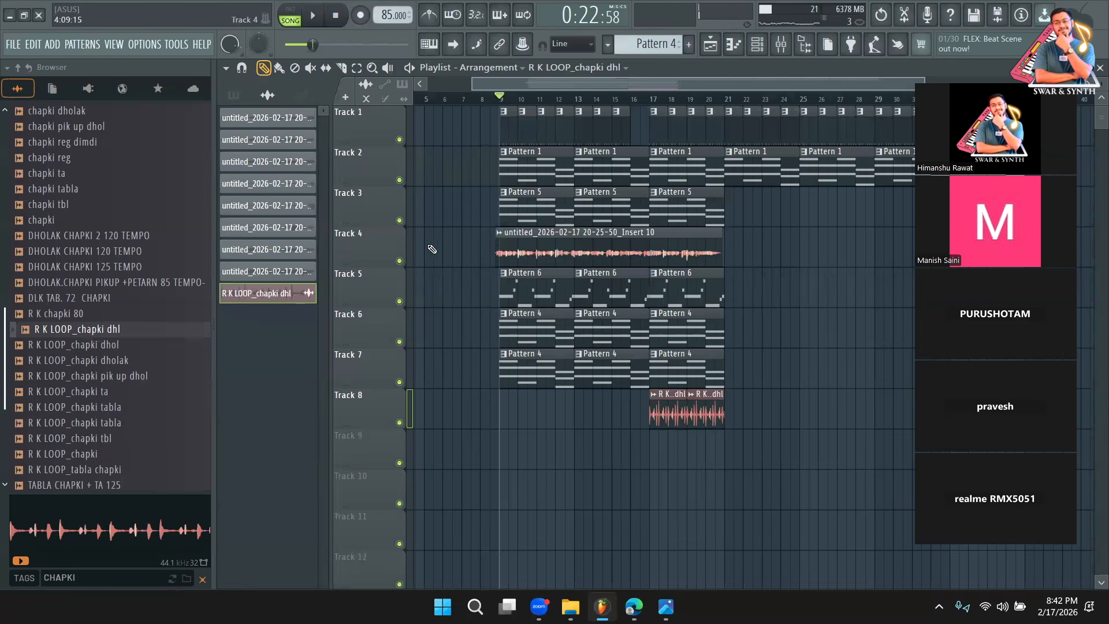
Open the Xpand!2 chord notes of Pattern 8 in the piano roll.
{"action": "left_click", "coordinate": [757, 44]}
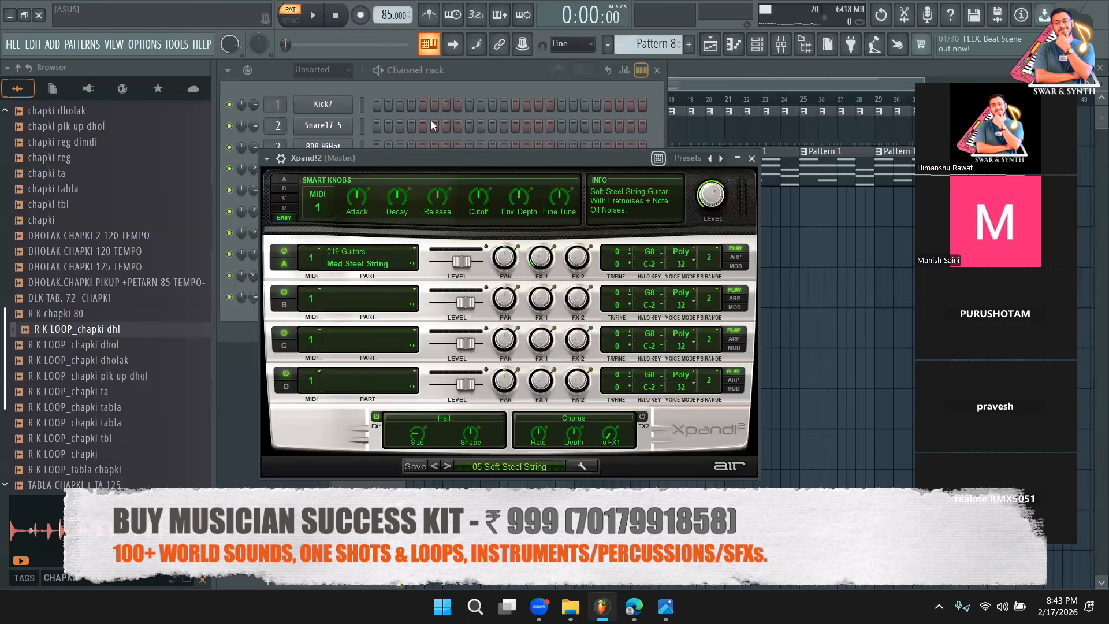
{"action": "left_click", "coordinate": [494, 81]}
{"action": "left_click", "coordinate": [635, 80]}
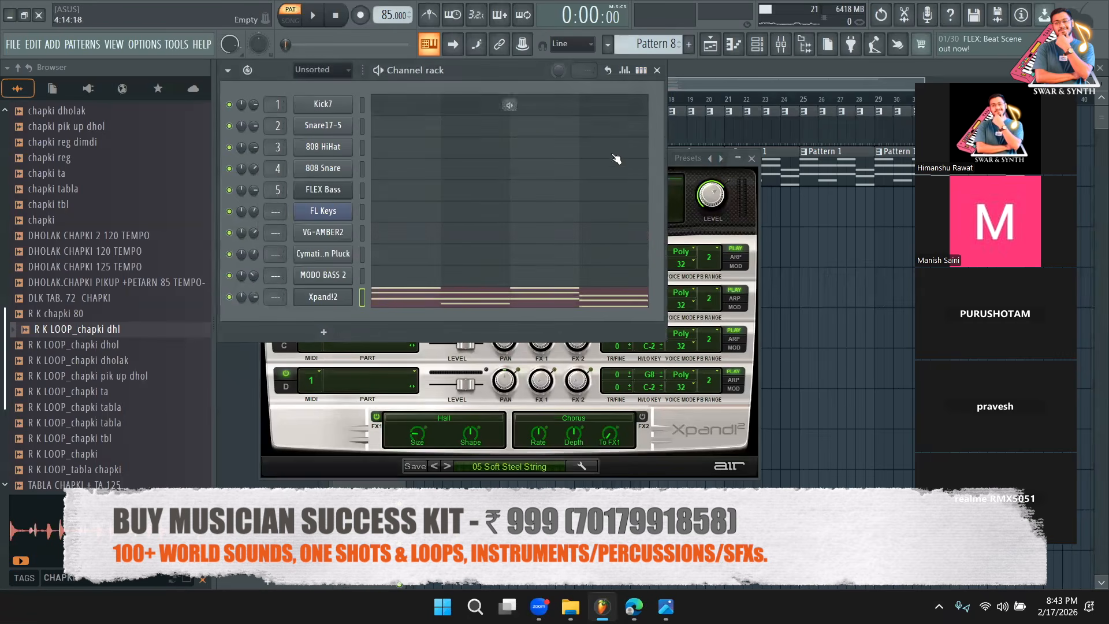
{"action": "left_click", "coordinate": [525, 298]}
{"action": "scroll", "coordinate": [496, 297], "scroll_direction": "up", "scroll_amount": 3}
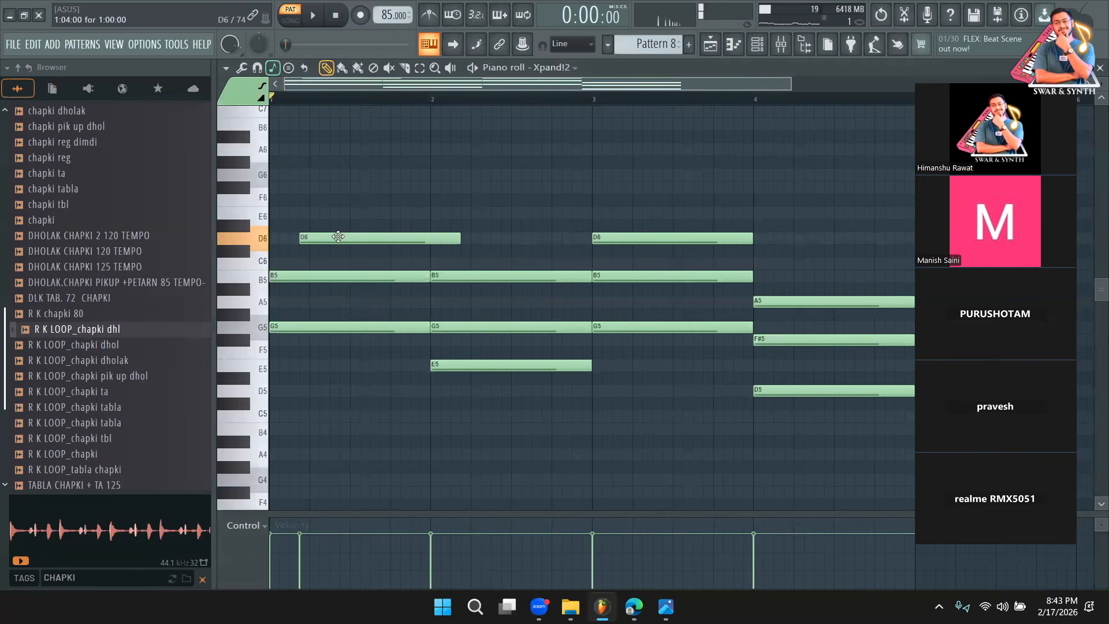
Stagger the note starts of the four Xpand!2 chords from lowest to highest so each is arpeggiated, auditioning Pattern 8.
{"action": "left_click_drag", "start_coordinate": [270, 276], "coordinate": [290, 275]}
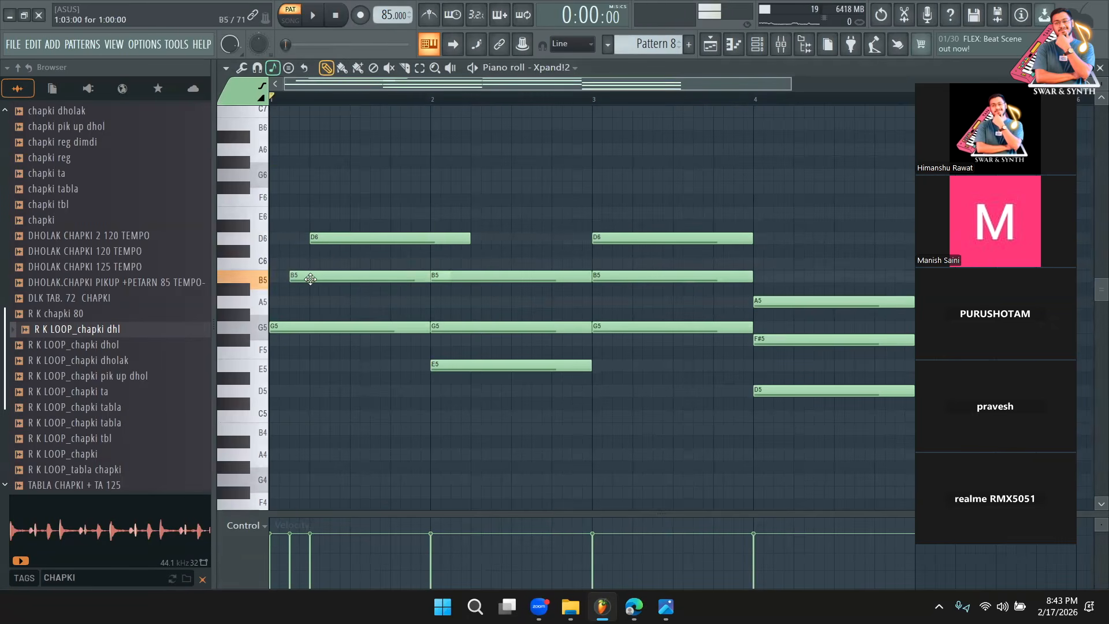
{"action": "key", "text": "space"}
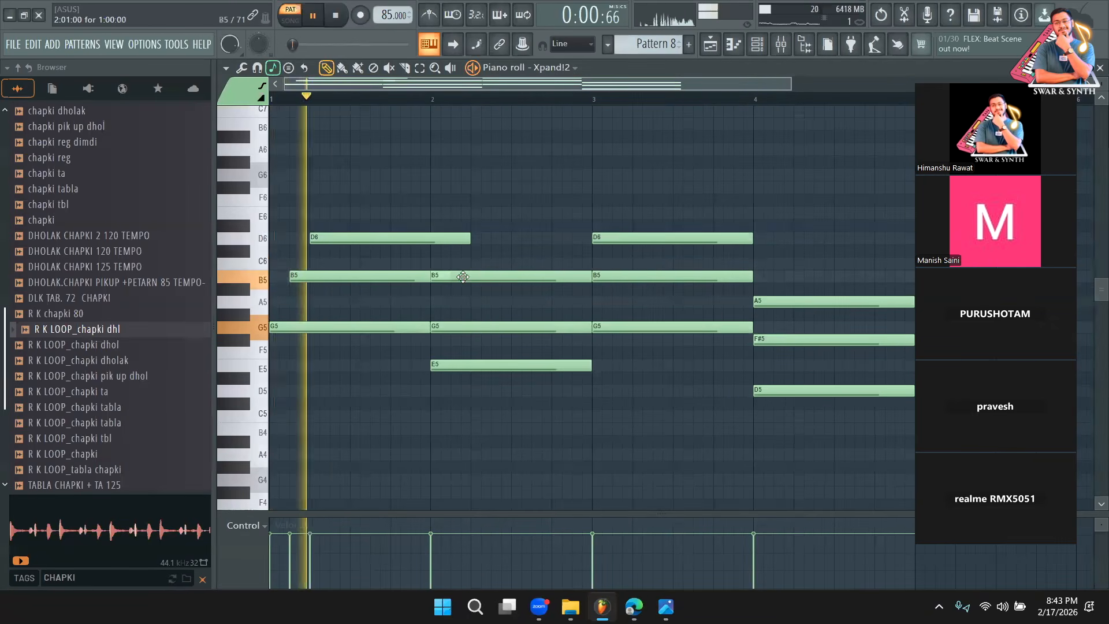
{"action": "left_click_drag", "start_coordinate": [462, 274], "coordinate": [496, 277]}
{"action": "left_click_drag", "start_coordinate": [468, 327], "coordinate": [489, 328]}
{"action": "left_click_drag", "start_coordinate": [594, 239], "coordinate": [647, 275]}
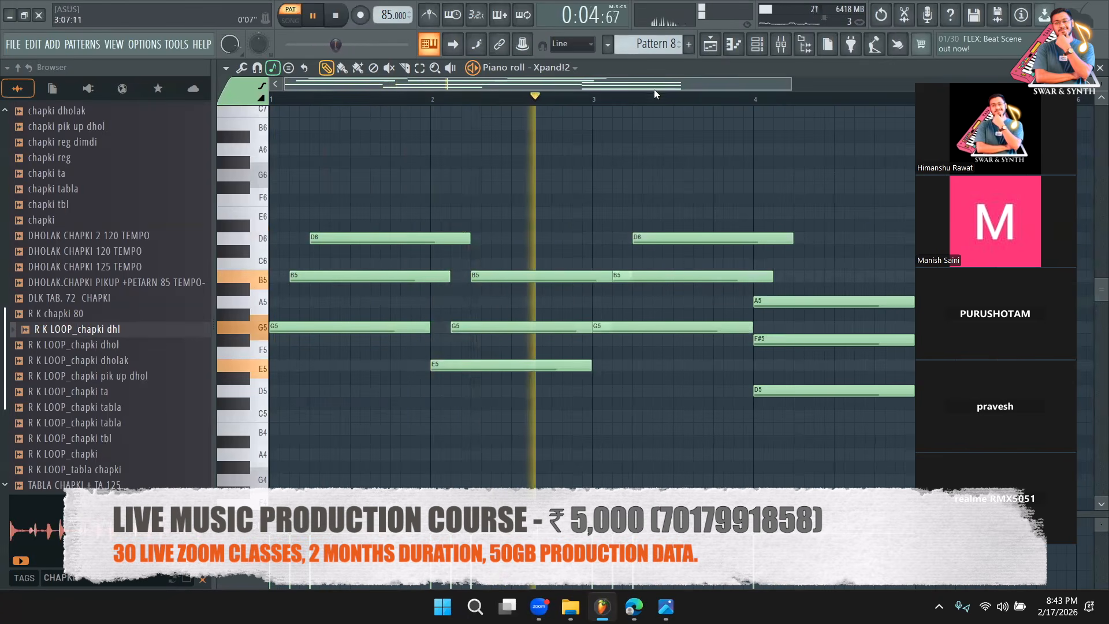
{"action": "left_click_drag", "start_coordinate": [654, 87], "coordinate": [740, 87]}
{"action": "left_click_drag", "start_coordinate": [649, 302], "coordinate": [701, 340]}
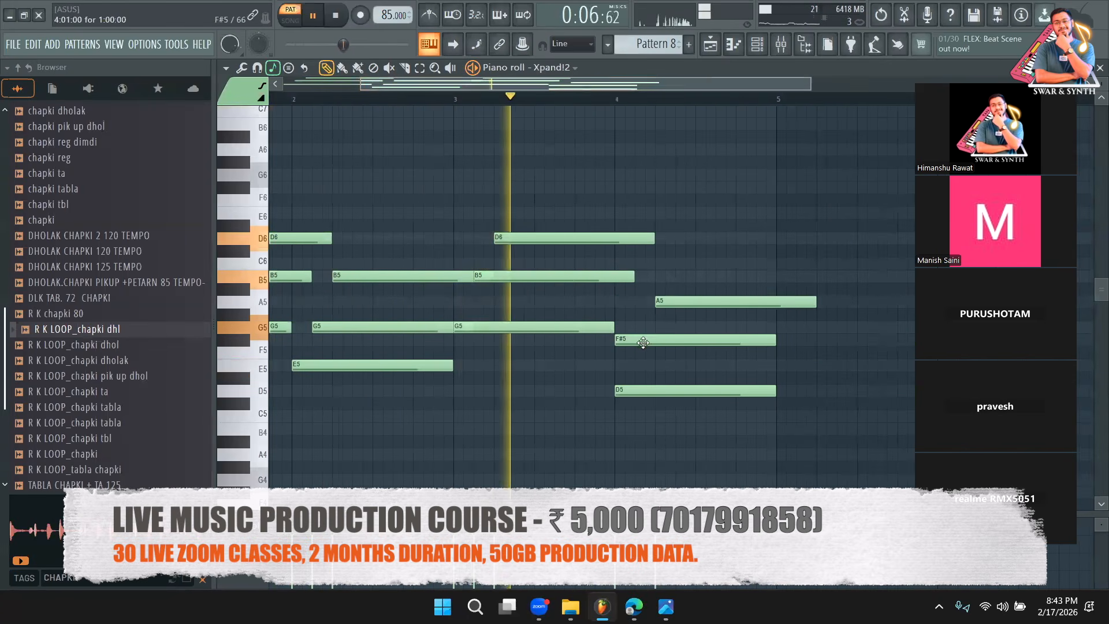
{"action": "left_click_drag", "start_coordinate": [641, 86], "coordinate": [554, 86]}
Slice the D6, G5 and B5 notes of the bar 1 chord at staggered points with the Slice tool while auditioning Pattern 8.
{"action": "left_click", "coordinate": [405, 68]}
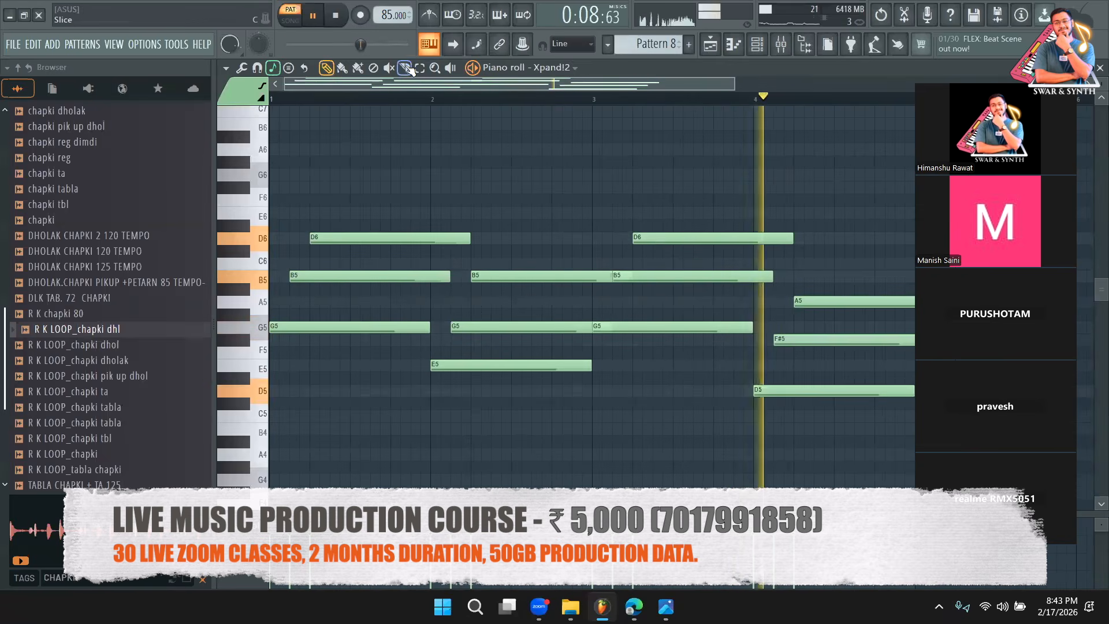
{"action": "key", "text": "space"}
{"action": "left_click", "coordinate": [353, 238]}
{"action": "key", "text": "space"}
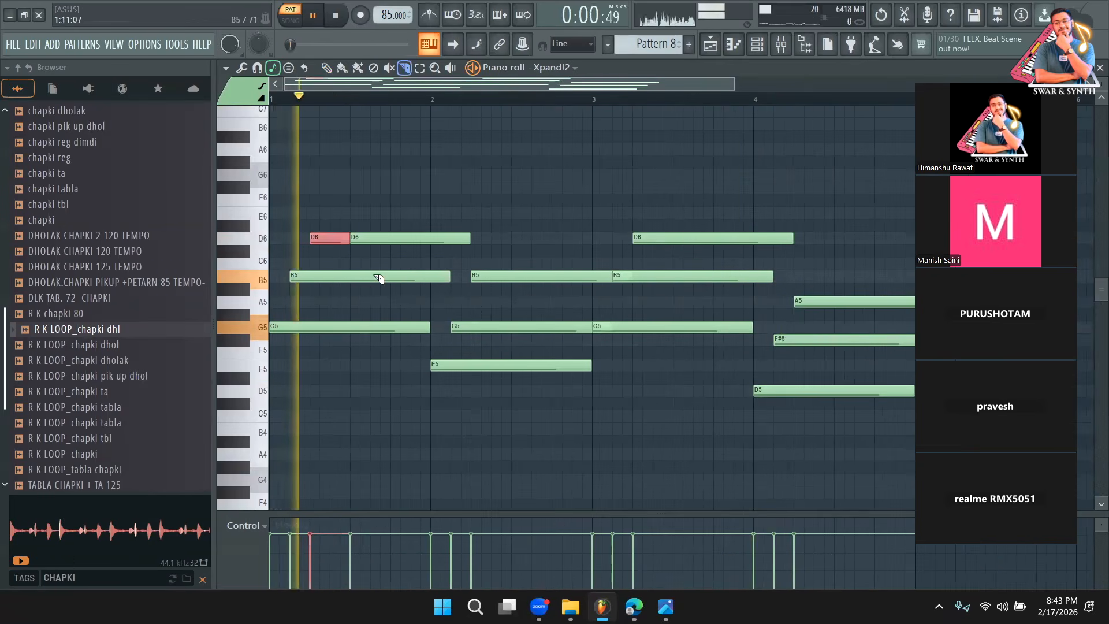
{"action": "left_click", "coordinate": [378, 327]}
{"action": "left_click", "coordinate": [399, 275]}
{"action": "key", "text": "space"}
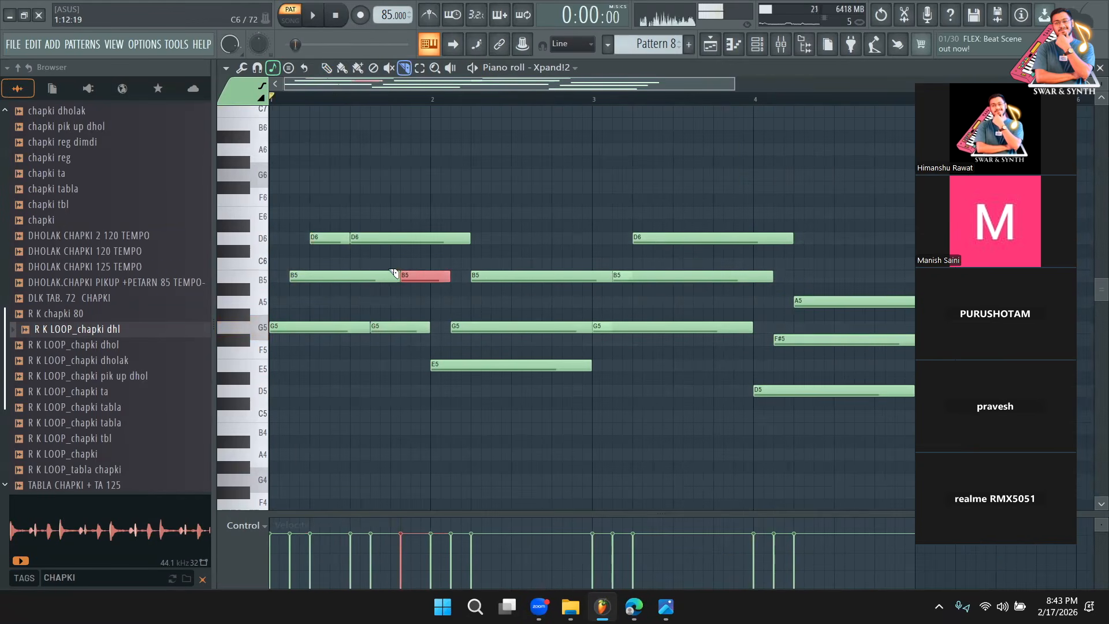
{"action": "key", "text": "space"}
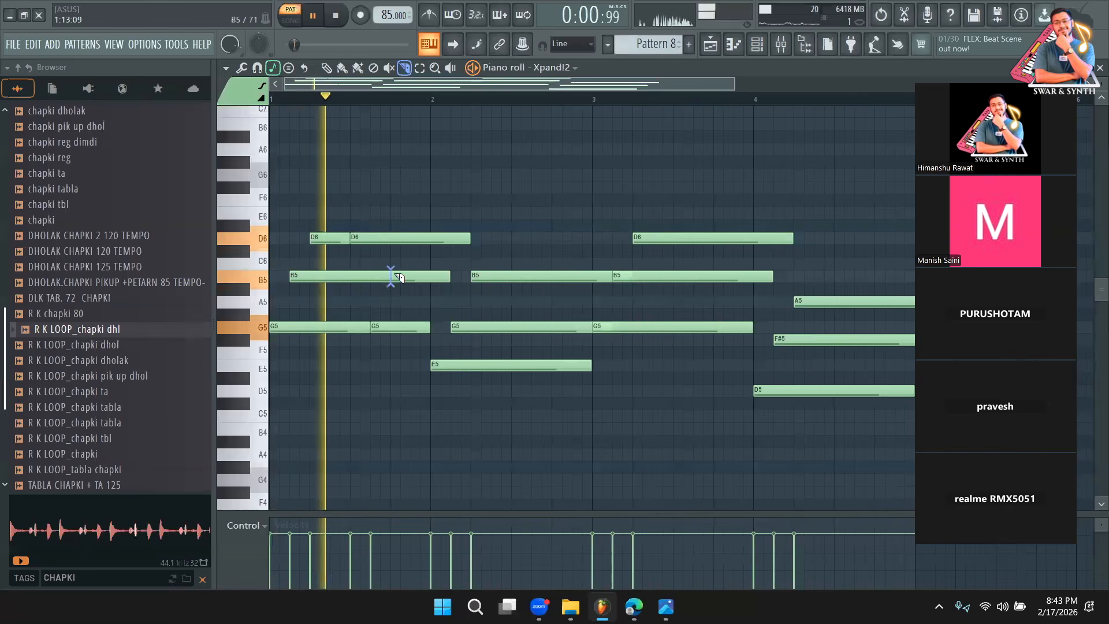
{"action": "left_click", "coordinate": [391, 275]}
Slice the B5, G5 and E5 notes of the bar 2 chord at progressively later points.
{"action": "left_click", "coordinate": [521, 279]}
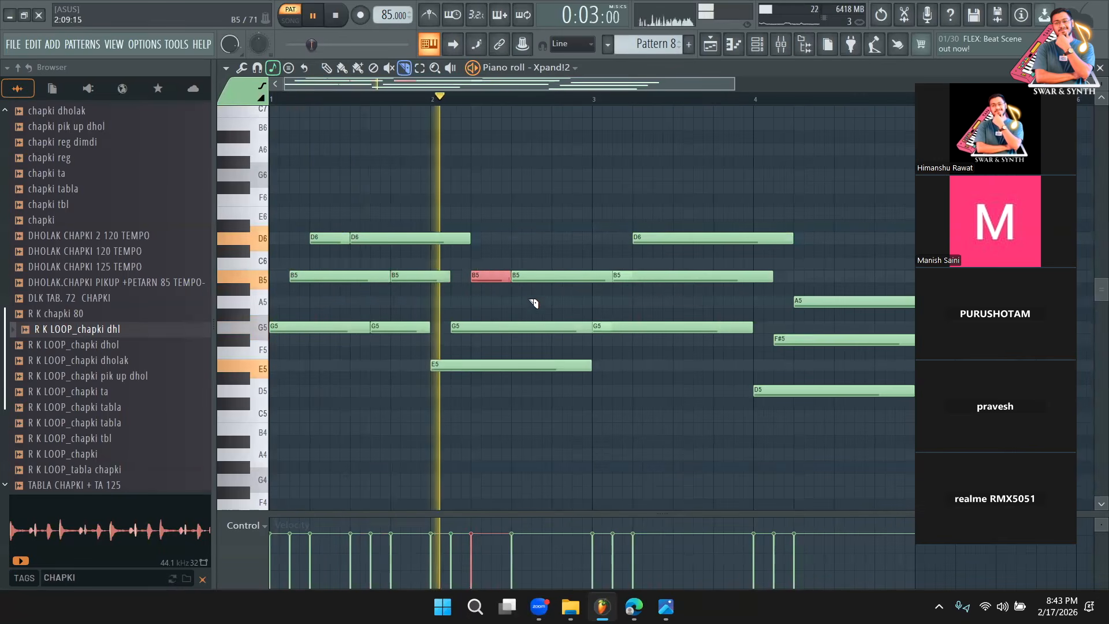
{"action": "left_click", "coordinate": [549, 329]}
{"action": "left_click", "coordinate": [560, 366]}
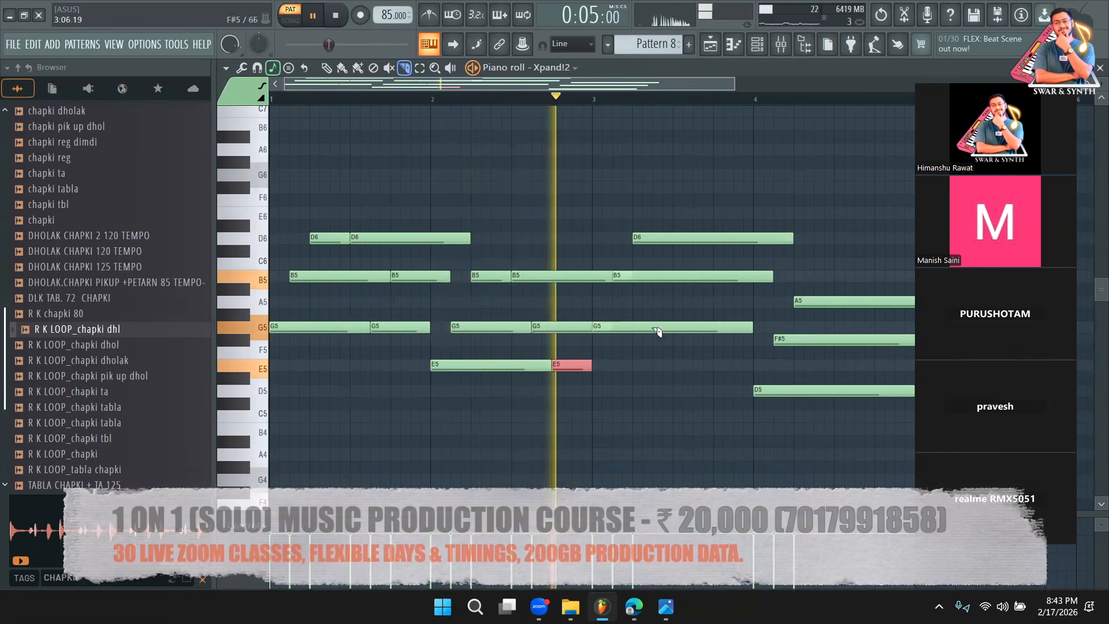
Slice the G5, B5 and D6 notes of the bar 3 chord at staggered points, redoing the B5 and D6 cuts.
{"action": "left_click", "coordinate": [674, 327]}
{"action": "left_click", "coordinate": [694, 277]}
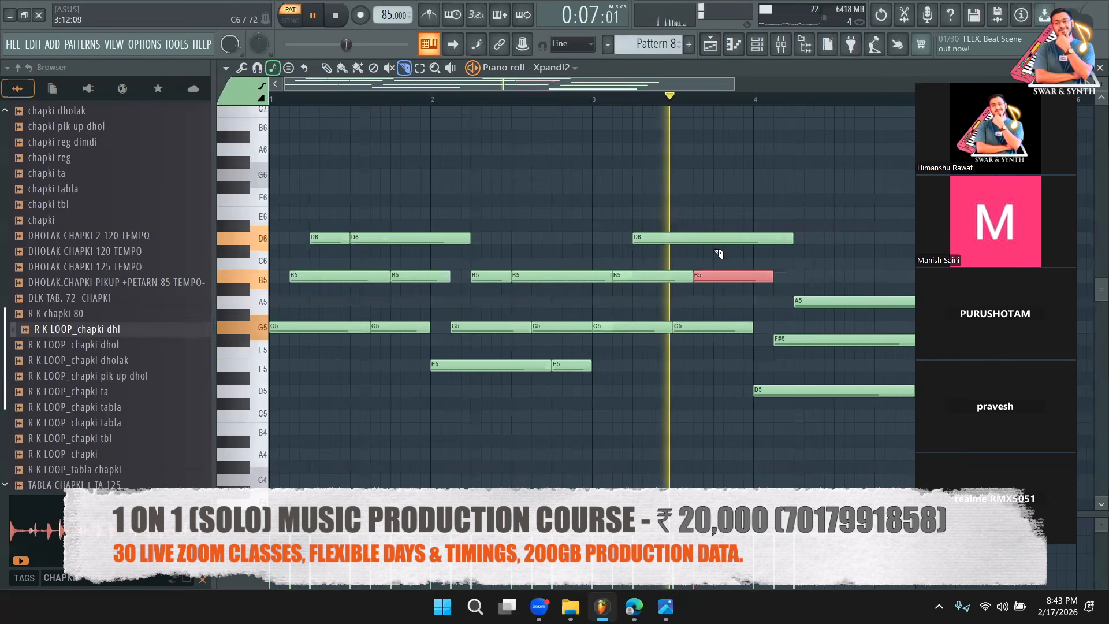
{"action": "left_click", "coordinate": [714, 238]}
{"action": "key", "text": "space"}
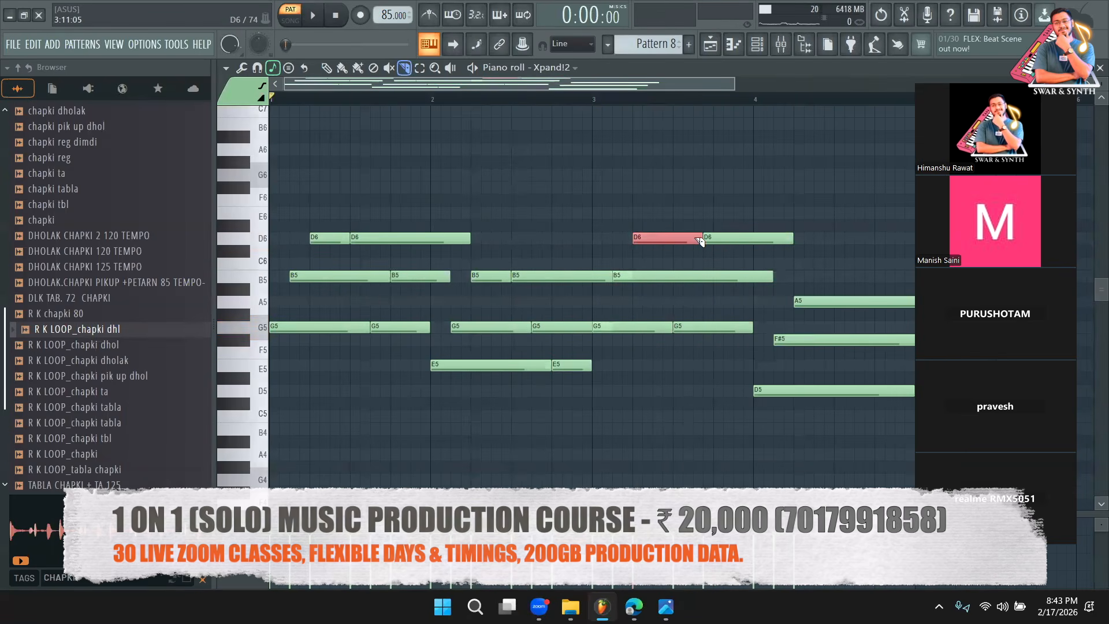
{"action": "key", "text": "ctrl+z"}
{"action": "left_click", "coordinate": [721, 282]}
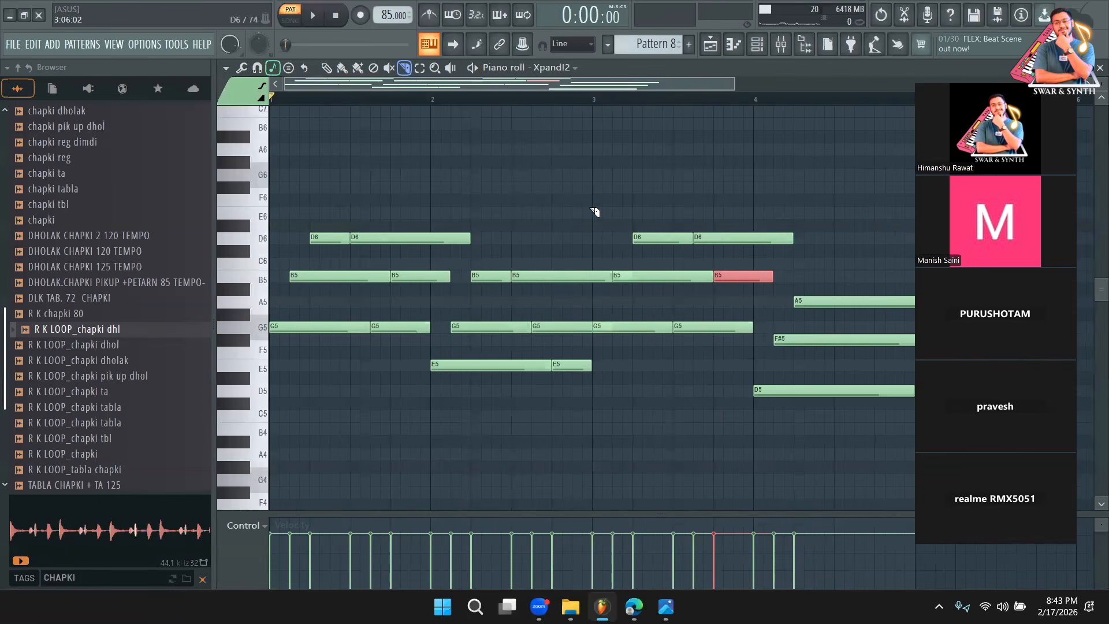
Slice the A5, F#5 and D5 notes of the bar 4 chord at staggered points and return to the Draw tool.
{"action": "key", "text": "space"}
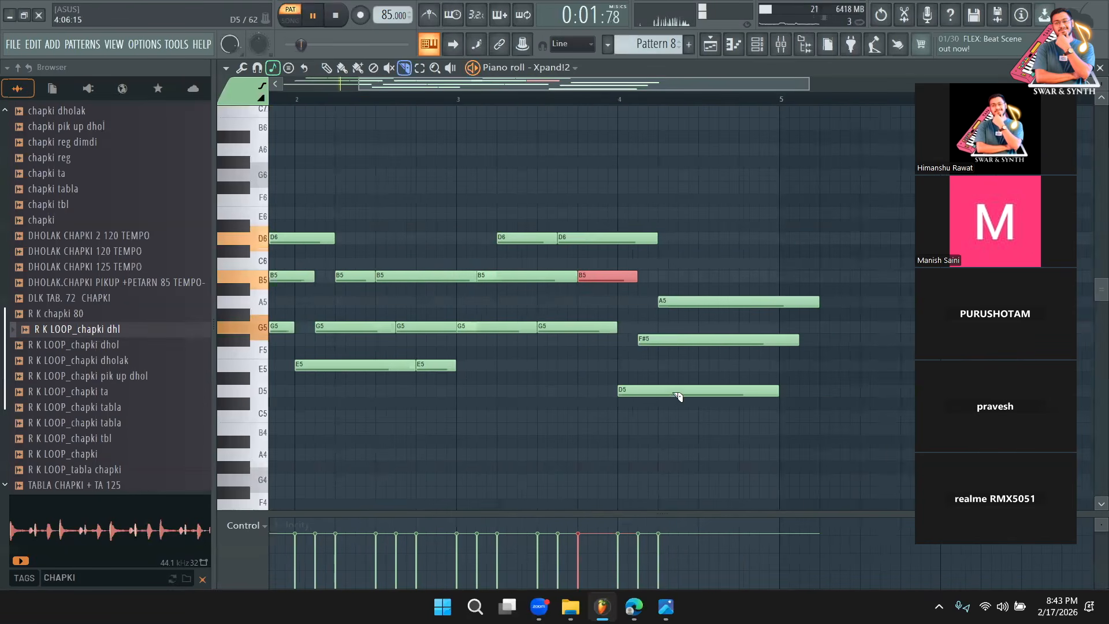
{"action": "left_click", "coordinate": [699, 302]}
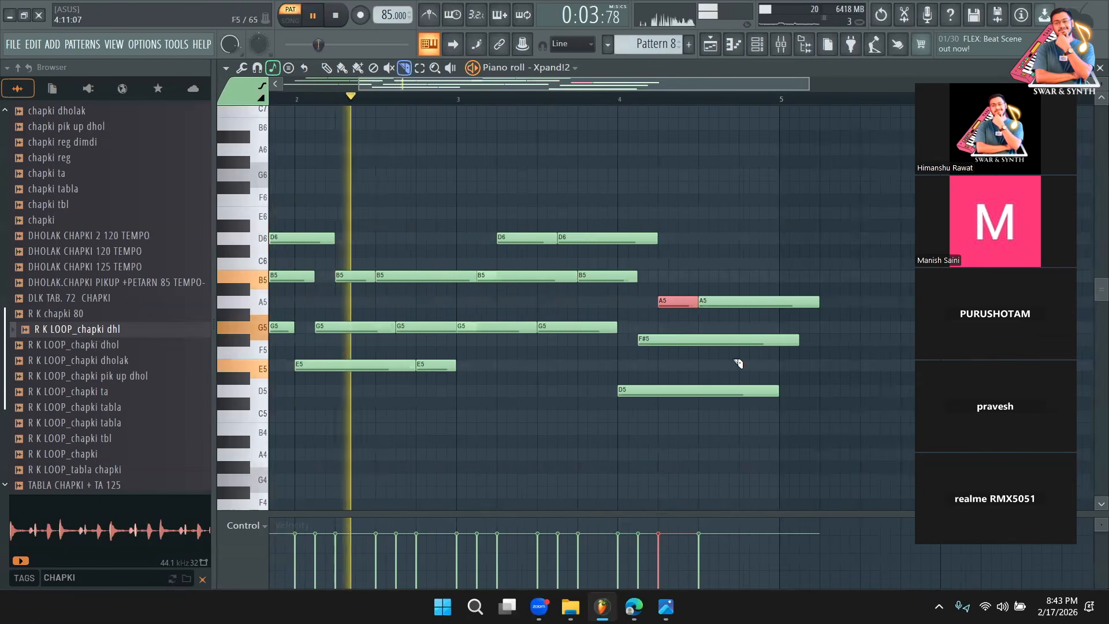
{"action": "left_click", "coordinate": [719, 341]}
{"action": "left_click", "coordinate": [740, 392]}
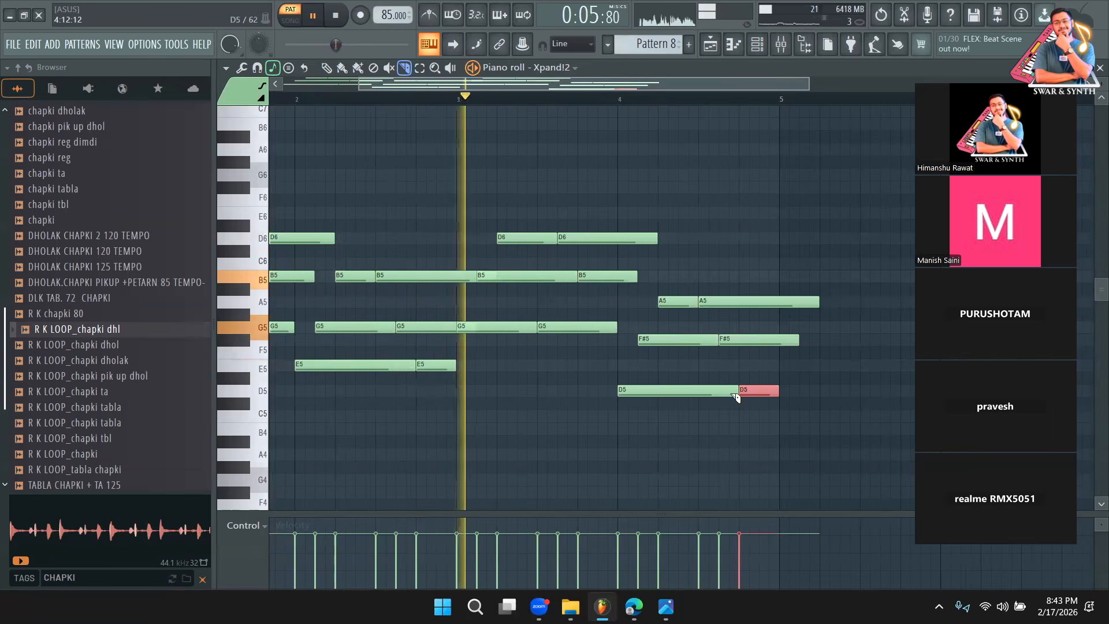
{"action": "left_click", "coordinate": [326, 68]}
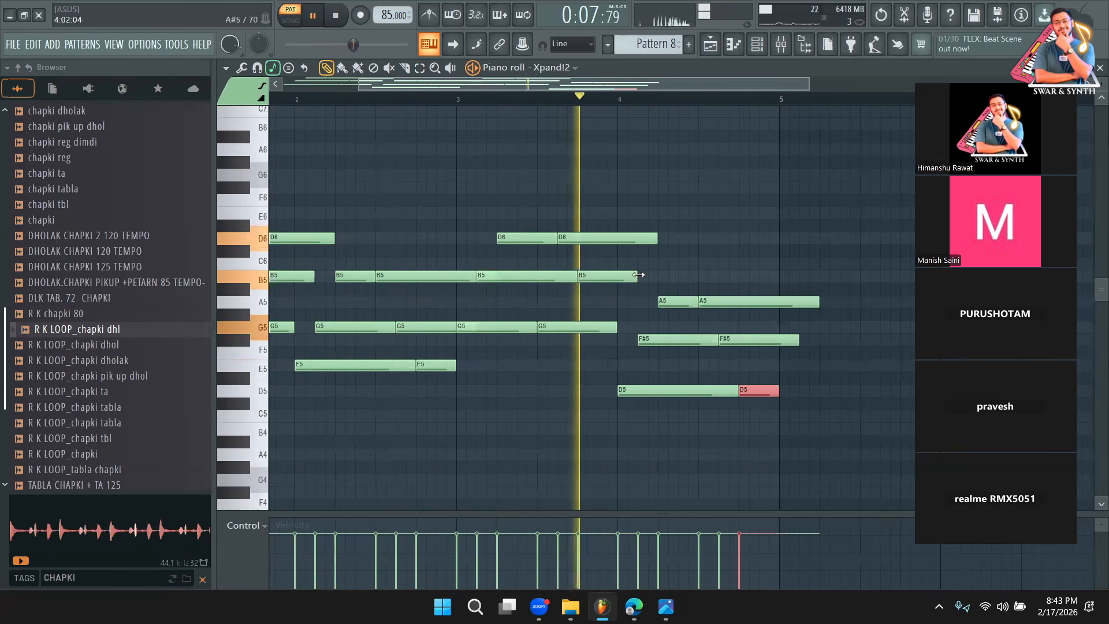
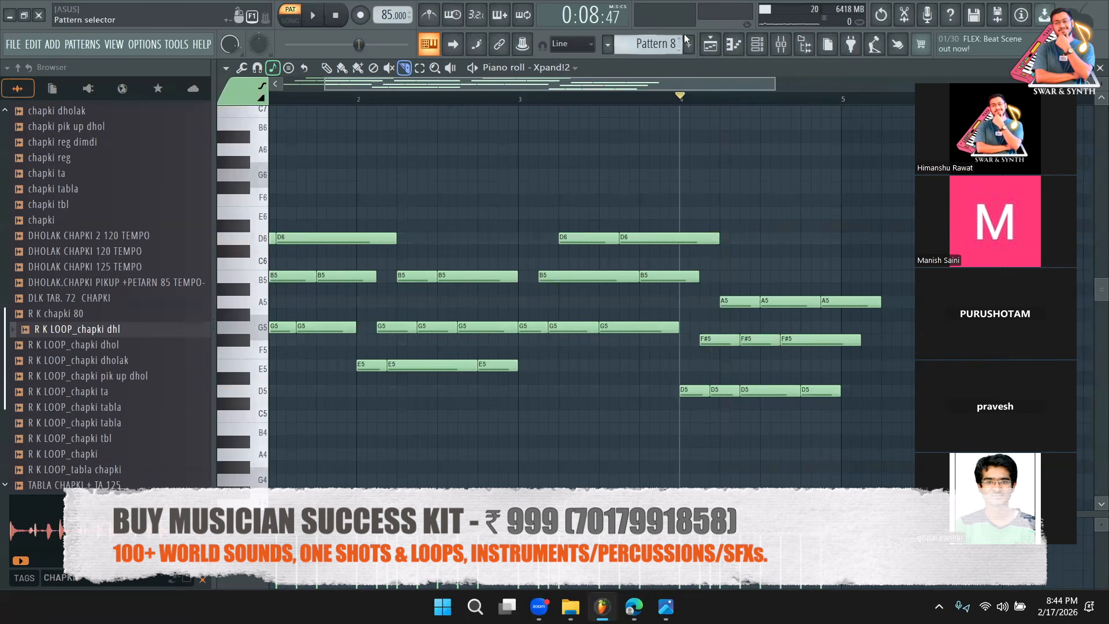
Place Pattern 8 on Track 9 at bar 9 and play it soloed with only the Track 4 audio recording unmuted.
{"action": "left_click", "coordinate": [711, 45]}
{"action": "left_click", "coordinate": [505, 442]}
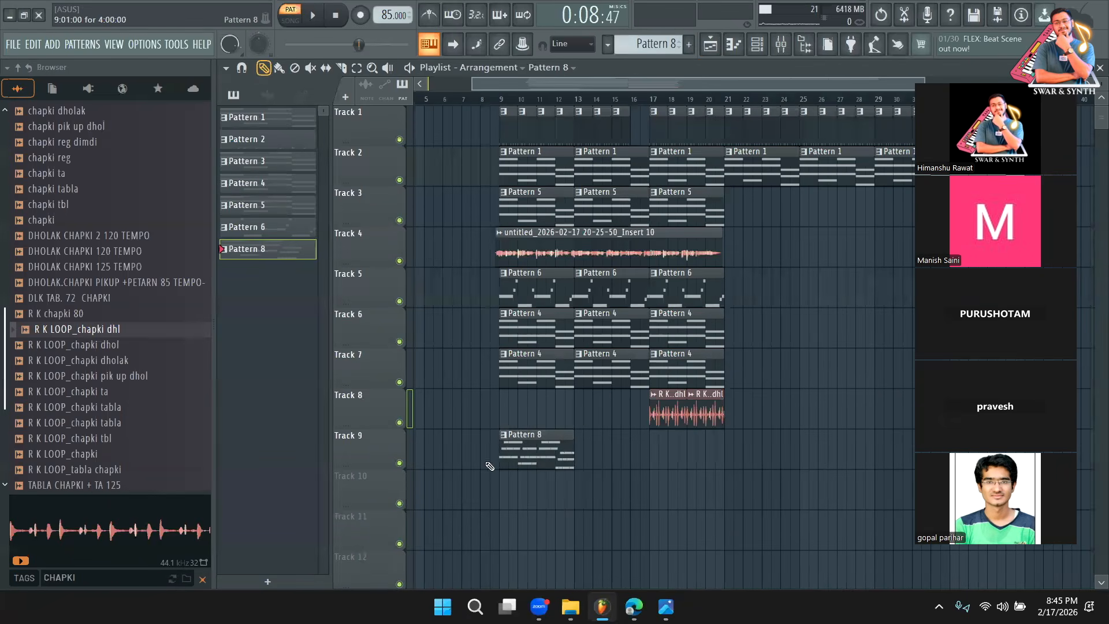
{"action": "right_click", "coordinate": [405, 467]}
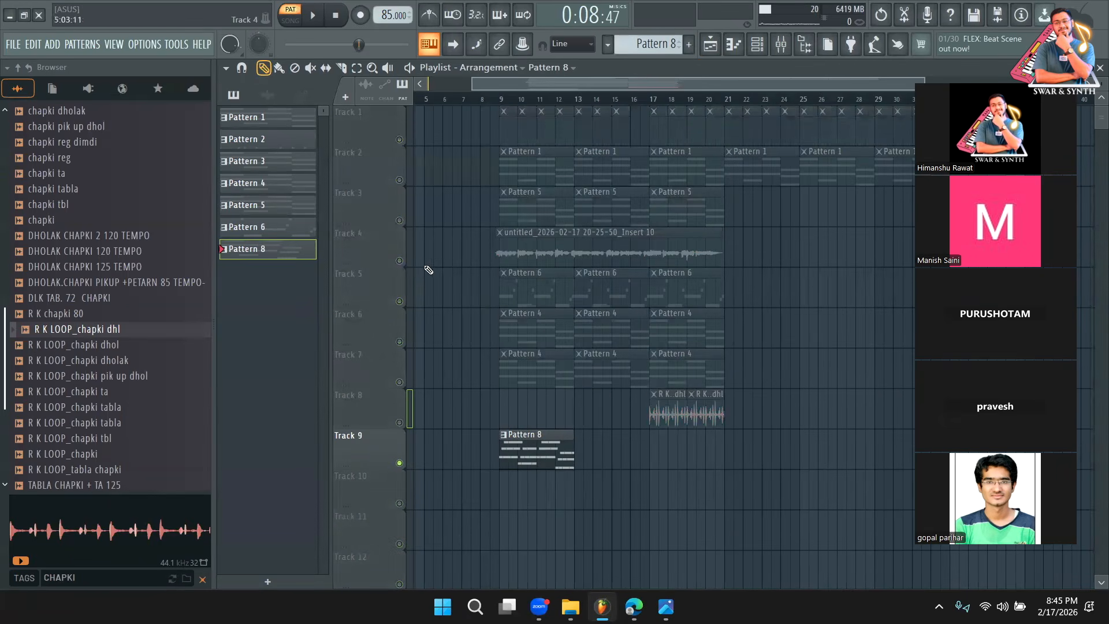
{"action": "left_click", "coordinate": [399, 261]}
{"action": "key", "text": "space"}
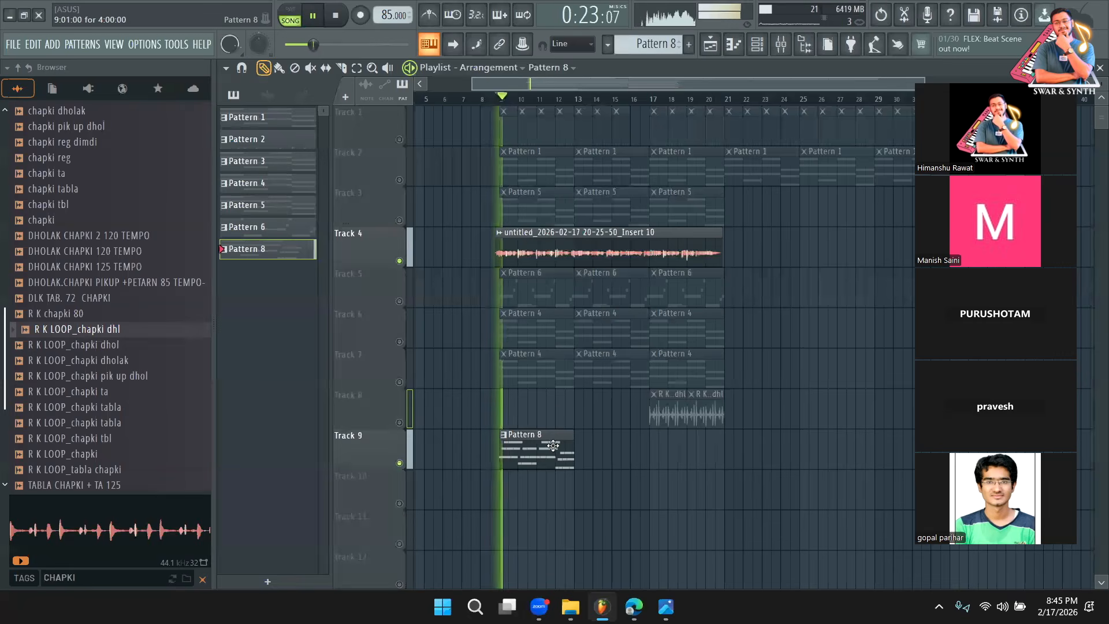
Repeat Pattern 8 on Track 9 at bars 13 and 17, unmute Track 2 and stop playback.
{"action": "left_click", "coordinate": [582, 453]}
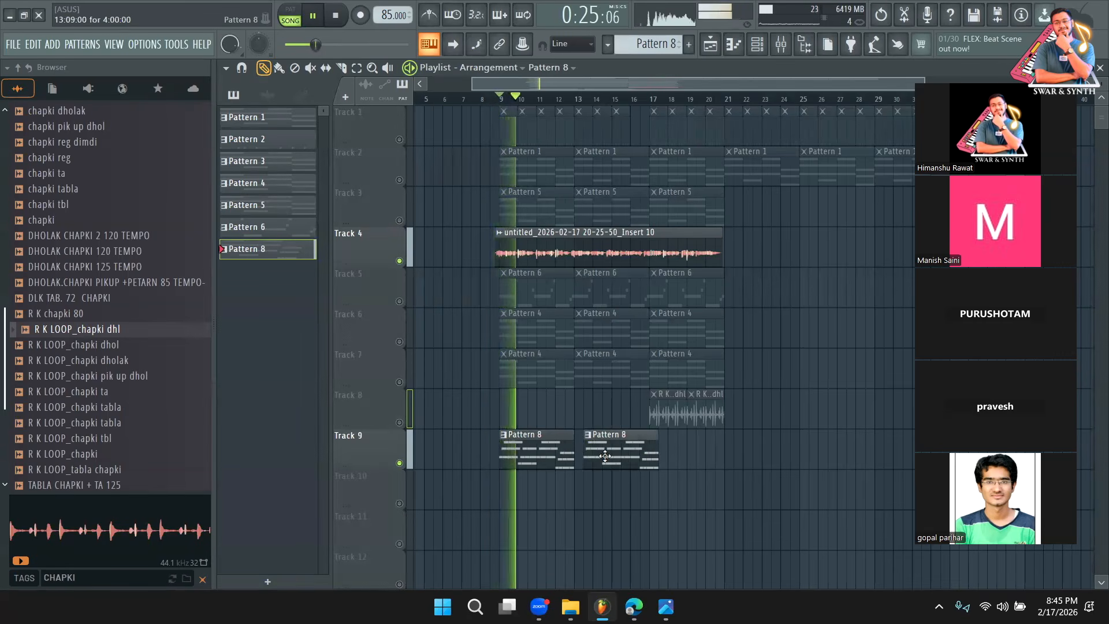
{"action": "left_click", "coordinate": [658, 453]}
{"action": "left_click", "coordinate": [399, 180]}
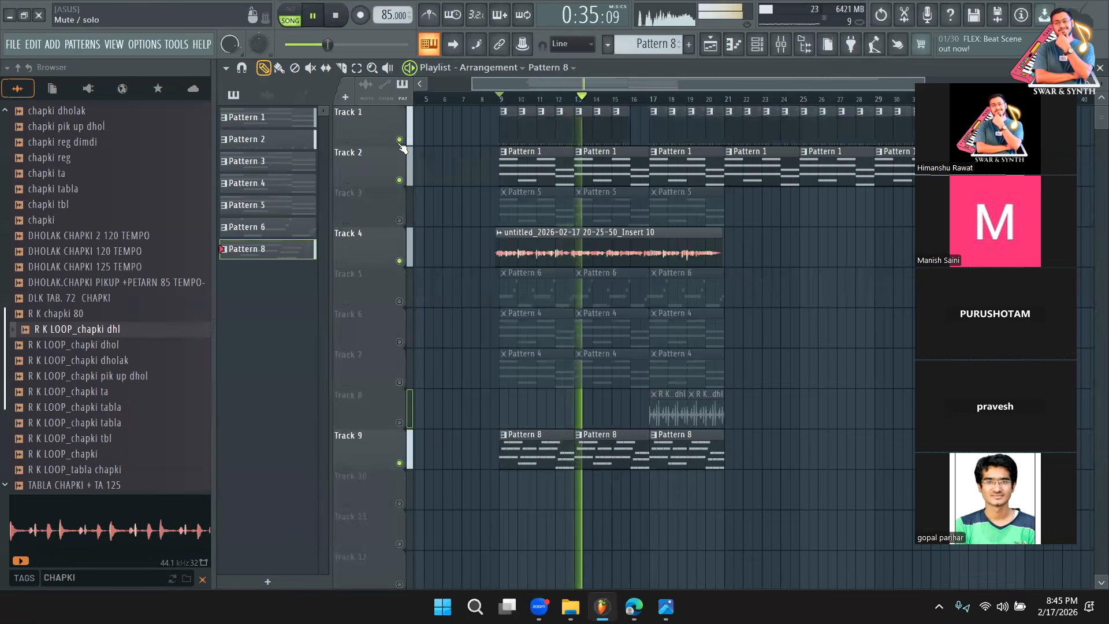
{"action": "key", "text": "space"}
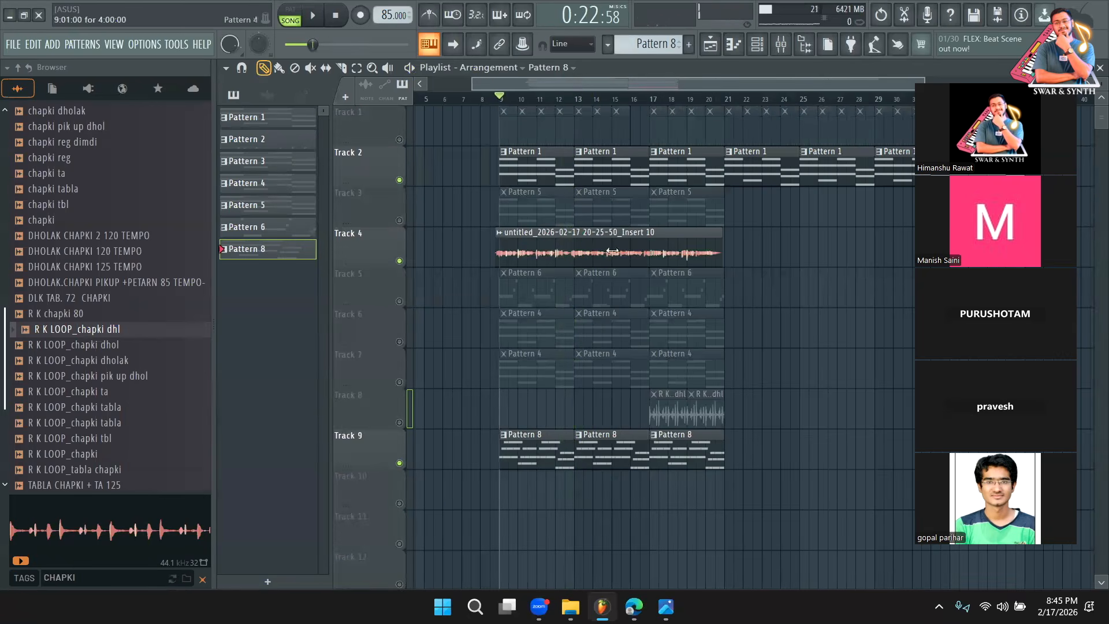
Copy the FL Keys chords from Pattern 1 and paste them into the Xpand!2 channel of the empty Pattern 7.
{"action": "double_click", "coordinate": [700, 178]}
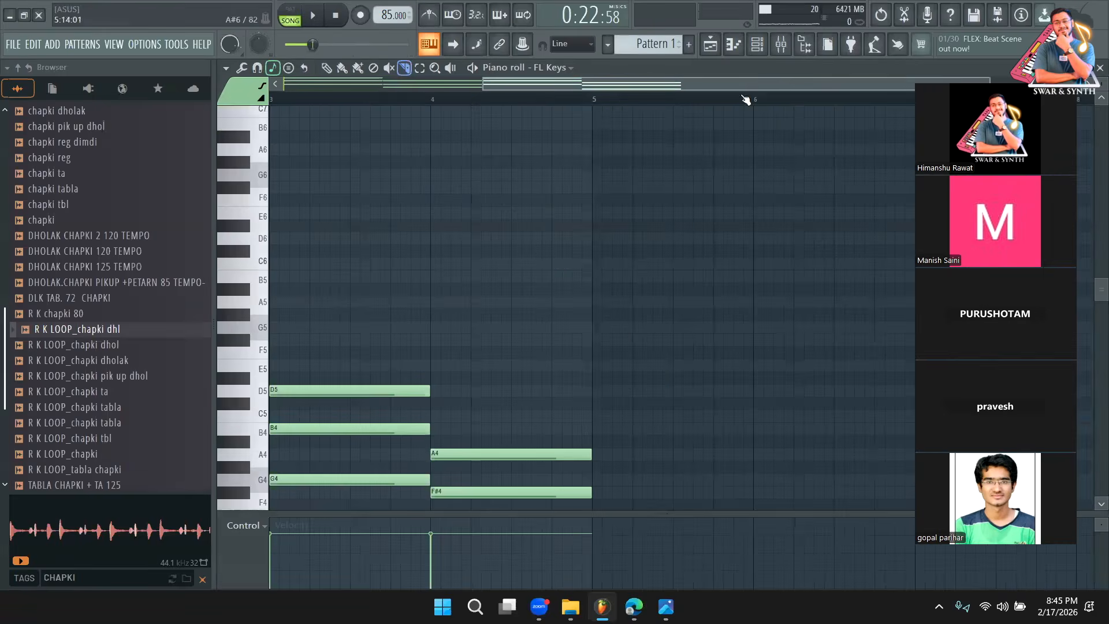
{"action": "left_click", "coordinate": [757, 44]}
{"action": "right_click", "coordinate": [334, 212]}
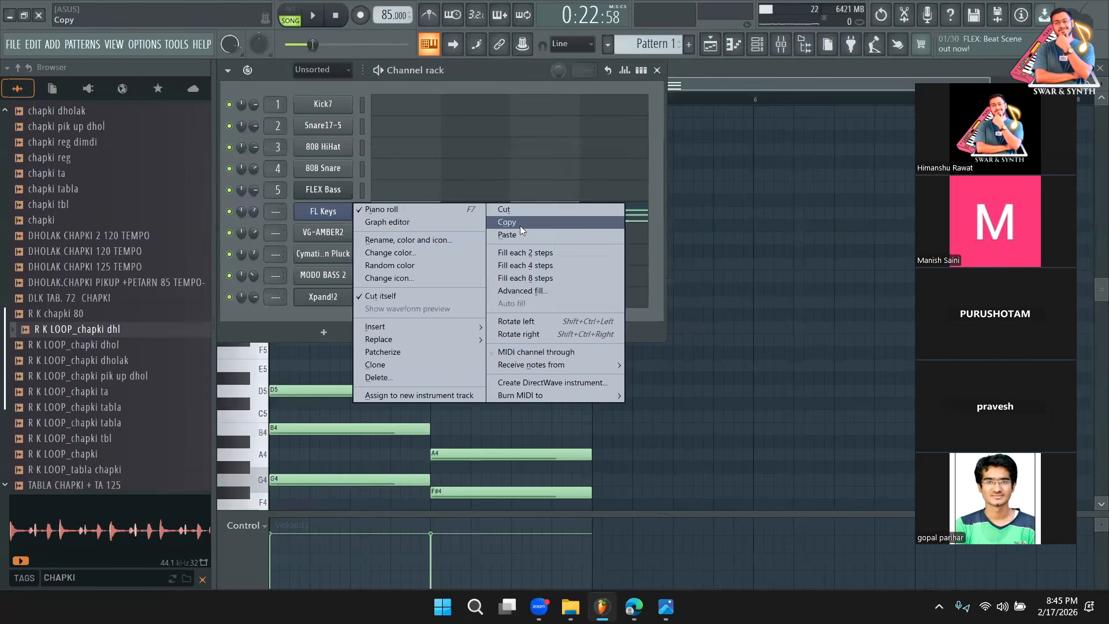
{"action": "left_click", "coordinate": [508, 223]}
{"action": "left_click_drag", "start_coordinate": [645, 37], "coordinate": [647, 20]}
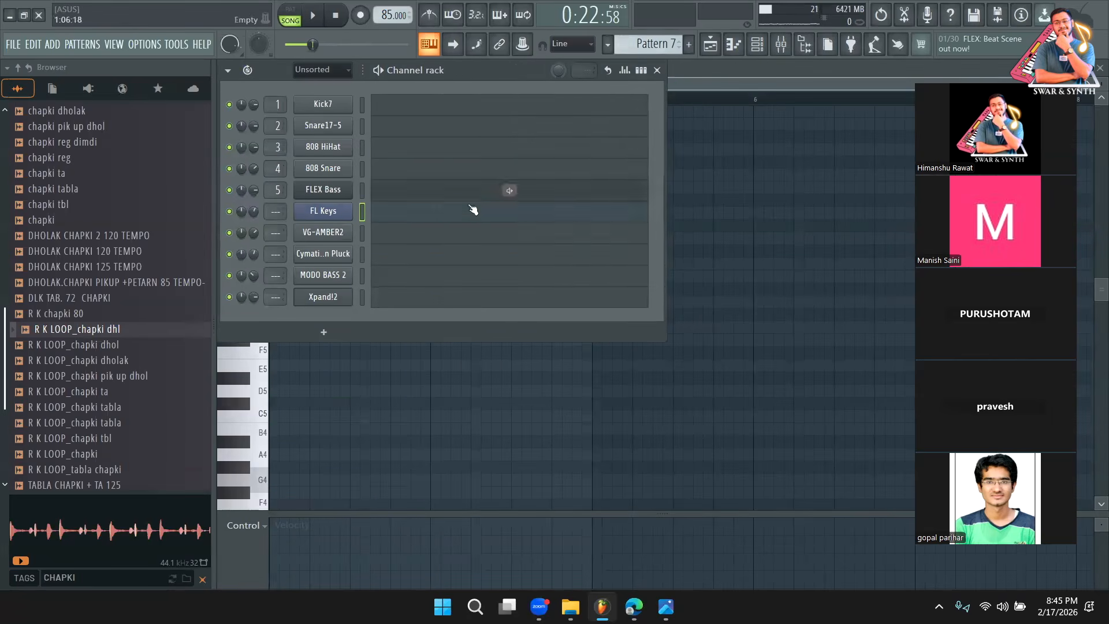
{"action": "right_click", "coordinate": [326, 298]}
{"action": "left_click", "coordinate": [567, 320]}
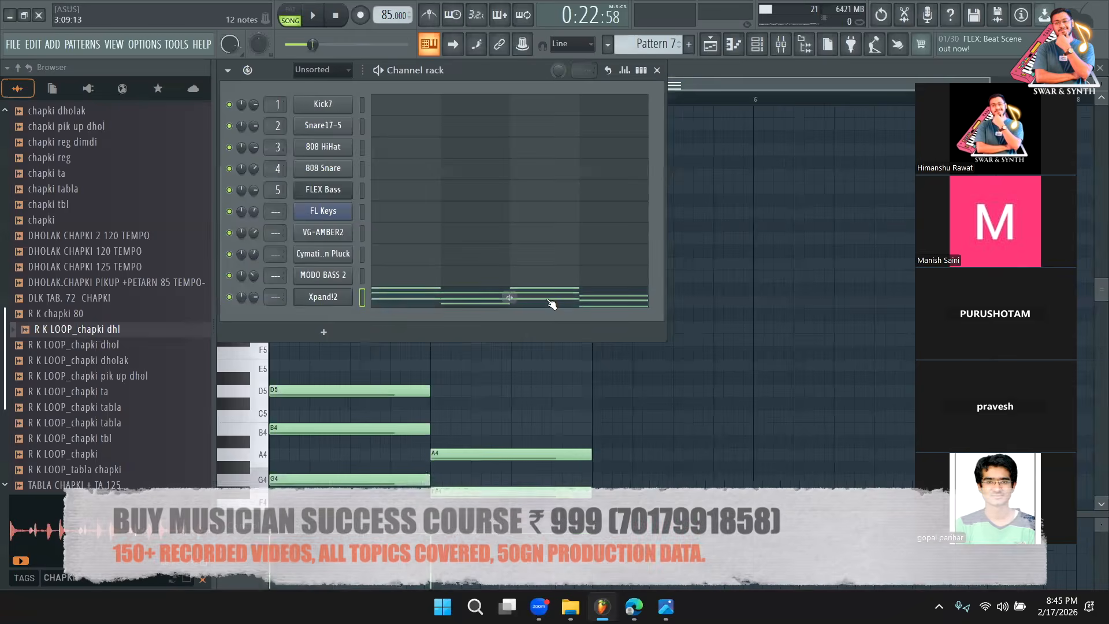
Shorten all the pasted Xpand!2 chords into brief stabs starting slightly after each bar line, and audition Pattern 7.
{"action": "left_click", "coordinate": [552, 304]}
{"action": "key", "text": "ctrl+a"}
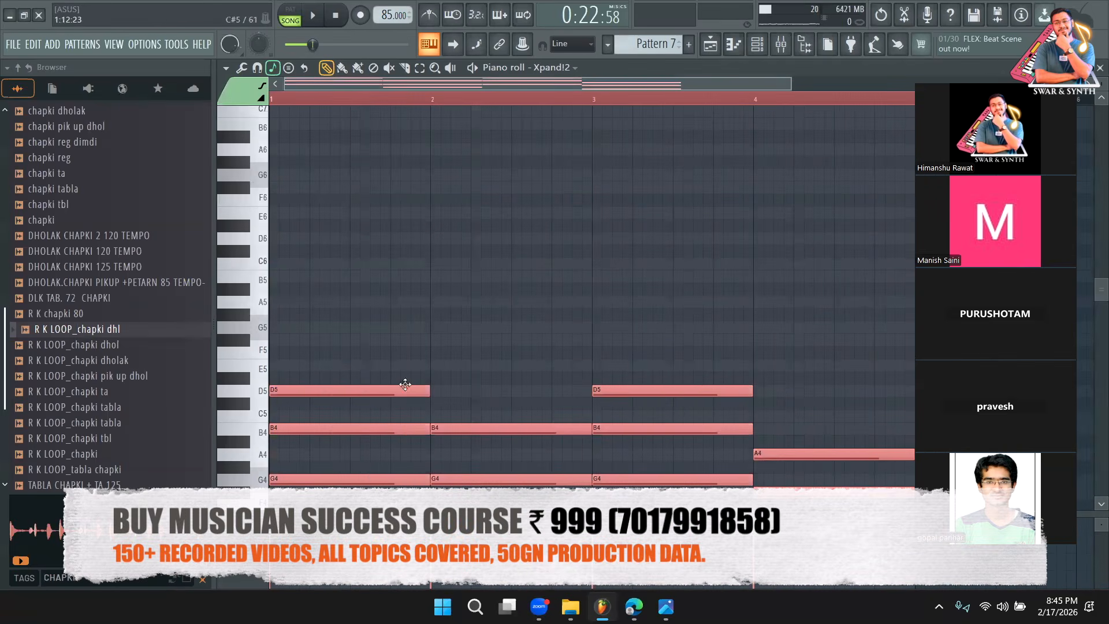
{"action": "left_click_drag", "start_coordinate": [430, 392], "coordinate": [294, 392]}
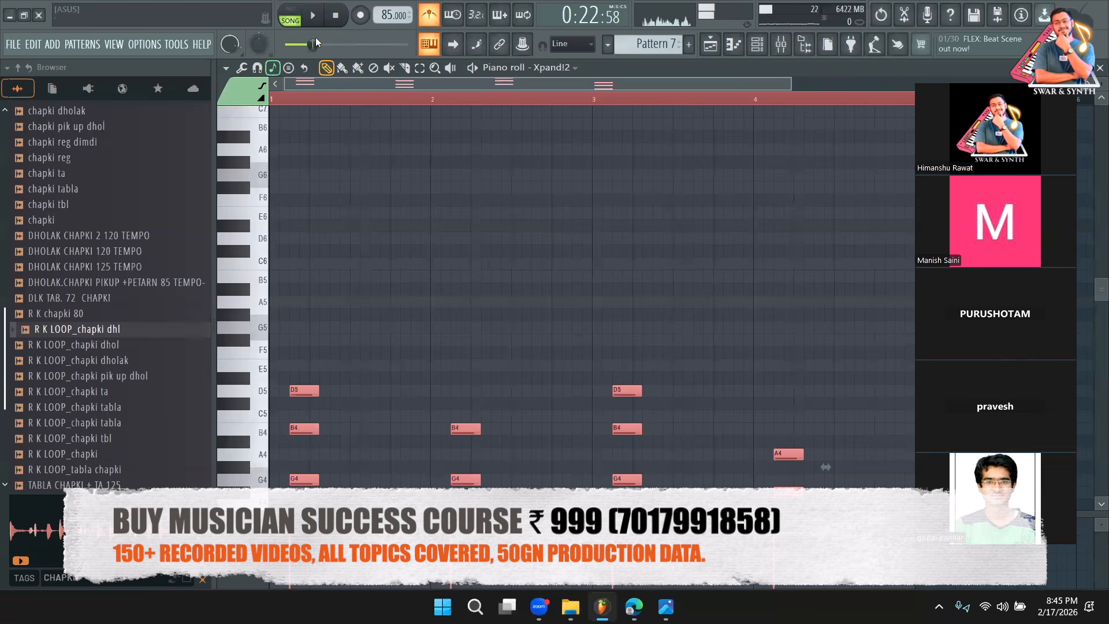
{"action": "key", "text": "space"}
Duplicate the chord stabs so each bar holds four, two in each half, while auditioning Pattern 7.
{"action": "left_click_drag", "start_coordinate": [302, 392], "coordinate": [342, 390]}
{"action": "key", "text": "space"}
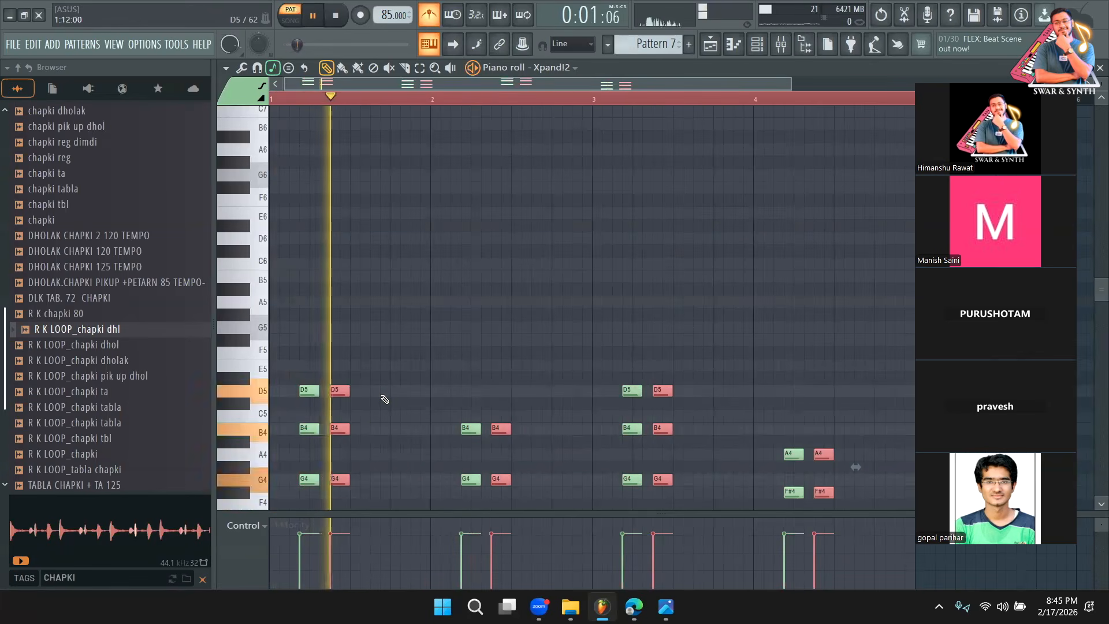
{"action": "key", "text": "ctrl+a"}
{"action": "left_click_drag", "start_coordinate": [304, 392], "coordinate": [382, 393]}
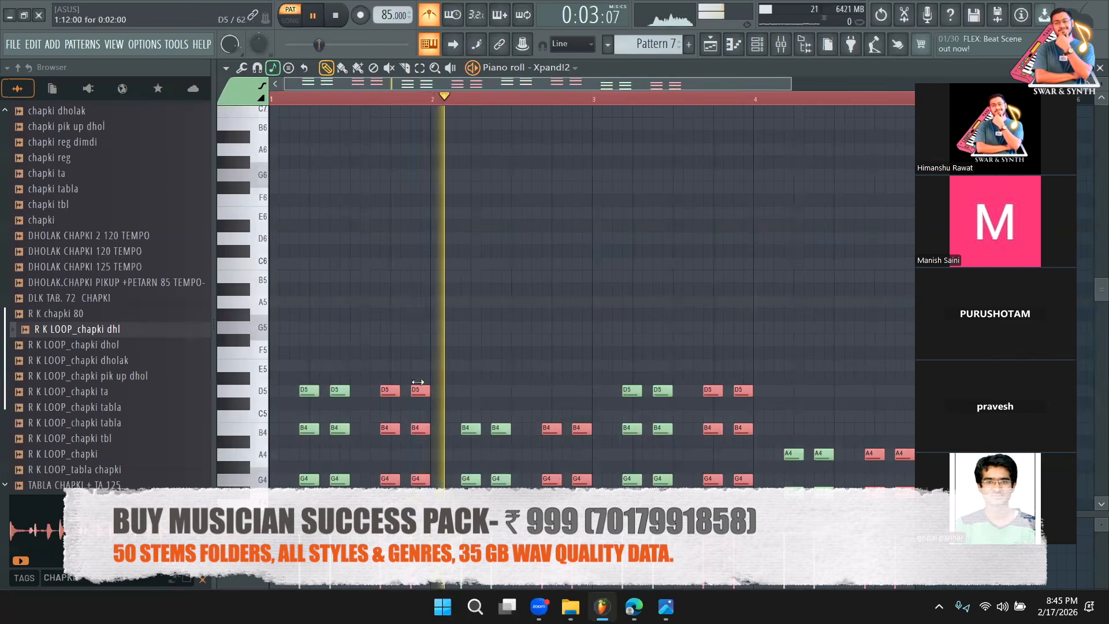
{"action": "scroll", "coordinate": [527, 352], "scroll_direction": "down", "scroll_amount": 1}
{"action": "left_click", "coordinate": [528, 352], "text": "ctrl"}
{"action": "key", "text": "space"}
Strum all the Pattern 7 chord stabs with a slight start-time stagger from lowest to highest note, and play the pattern.
{"action": "key", "text": "ctrl+a"}
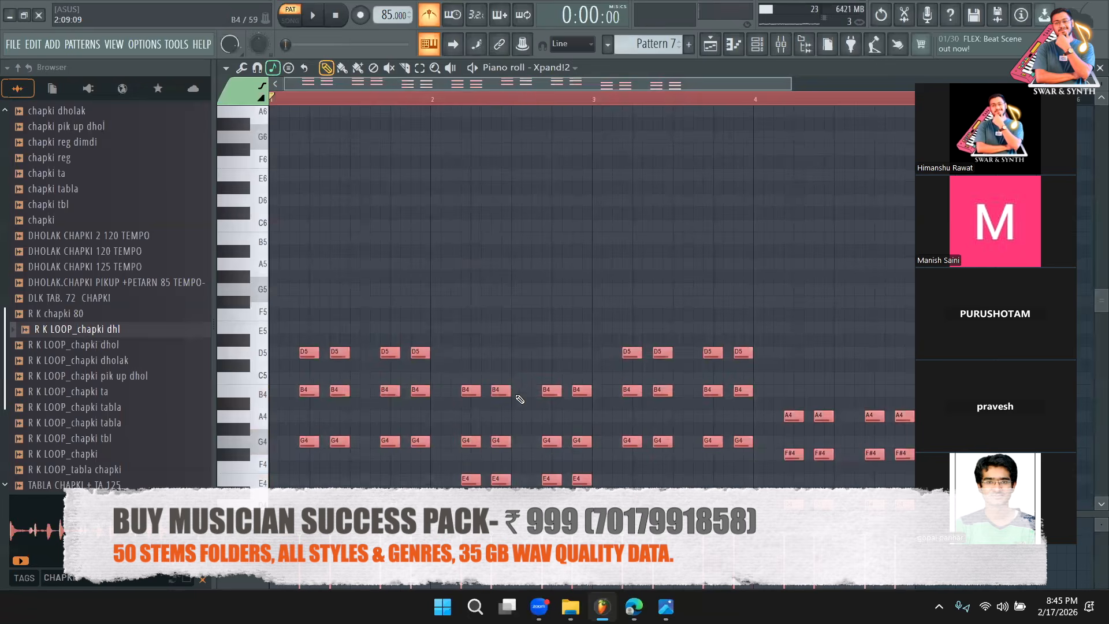
{"action": "left_click", "coordinate": [241, 70]}
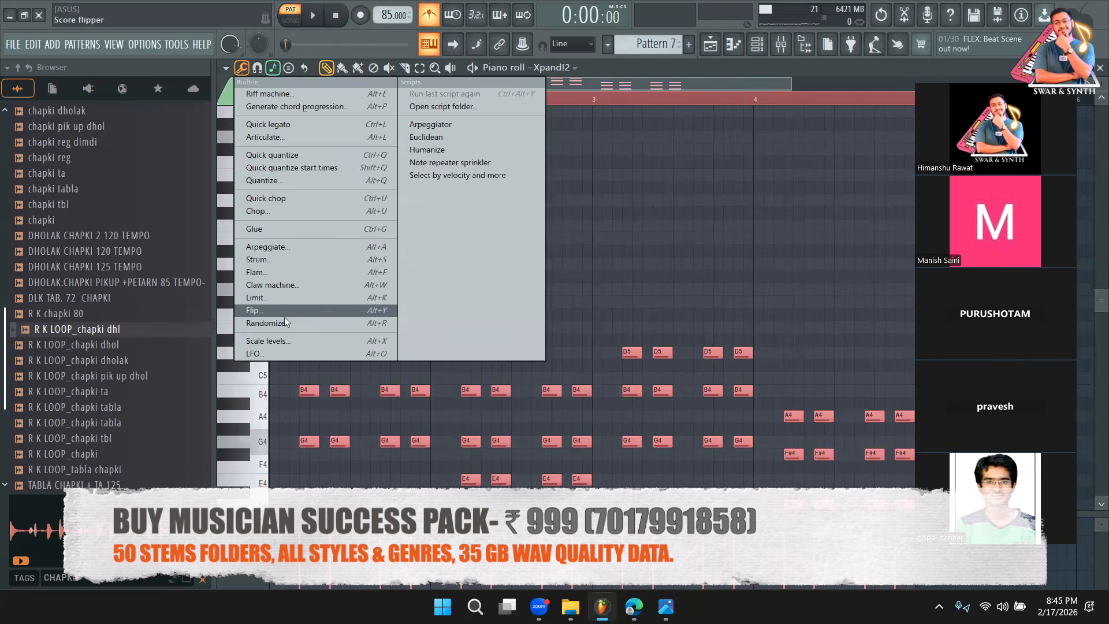
{"action": "left_click", "coordinate": [280, 261]}
{"action": "left_click_drag", "start_coordinate": [500, 279], "coordinate": [500, 310]}
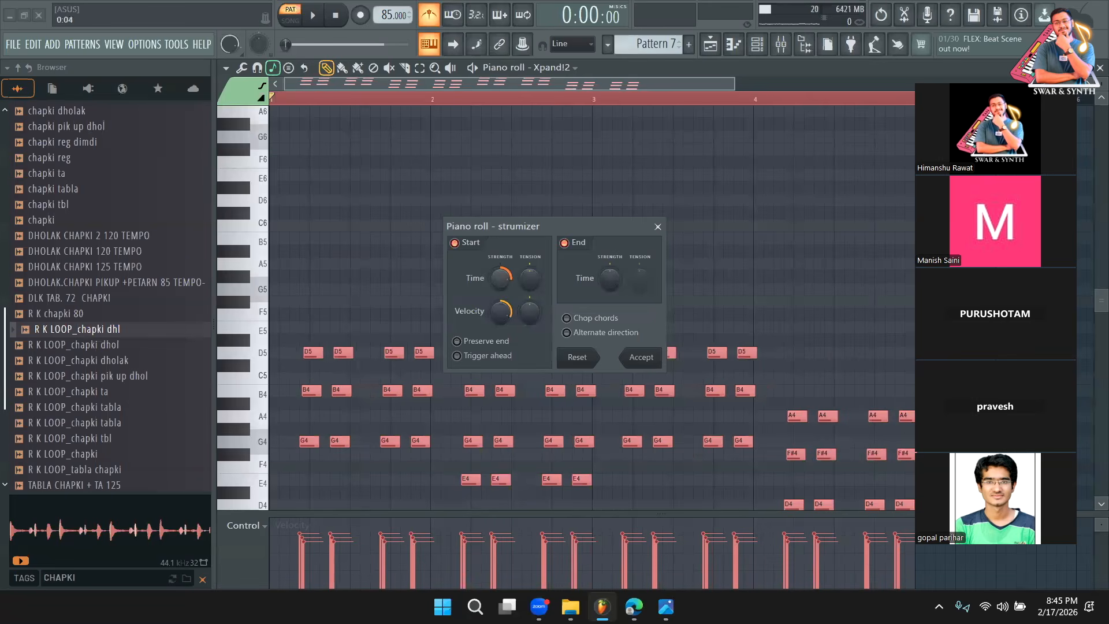
{"action": "left_click", "coordinate": [639, 356]}
{"action": "key", "text": "space"}
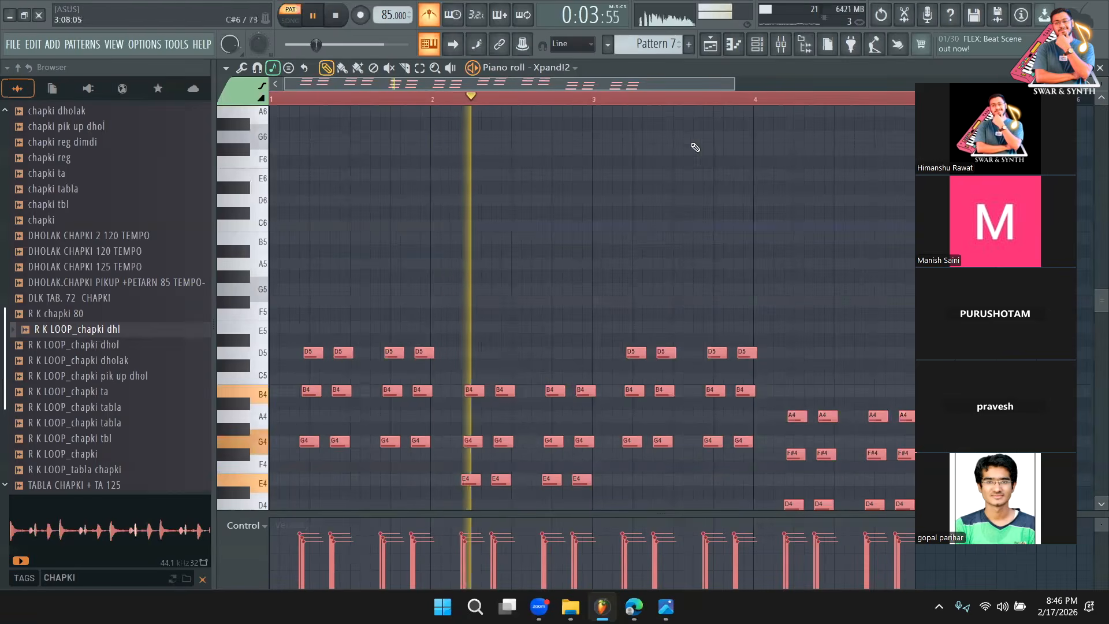
Place Pattern 7 clips on Track 10 at bars 9 and 13 of the playlist while playing the arrangement.
{"action": "left_click", "coordinate": [710, 44]}
{"action": "key", "text": "space"}
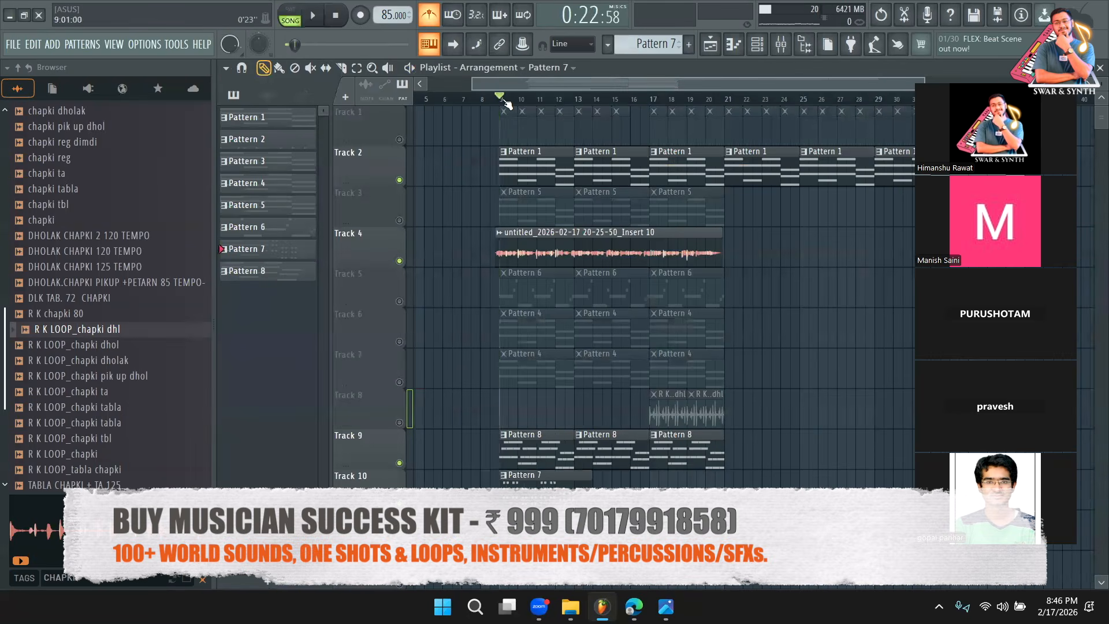
{"action": "key", "text": "space"}
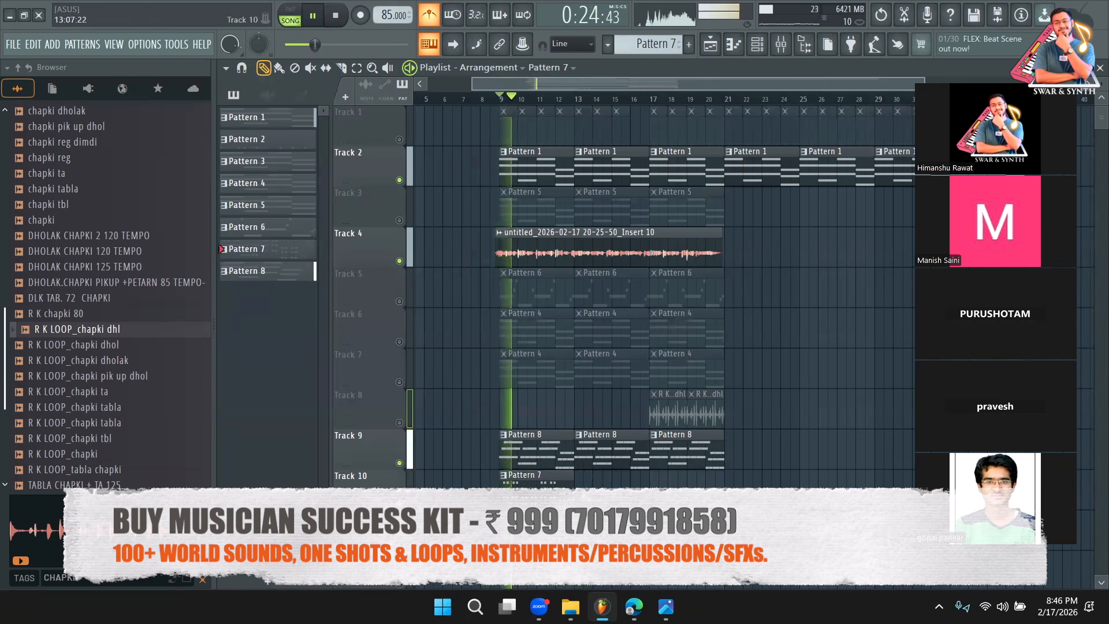
{"action": "left_click", "coordinate": [582, 493]}
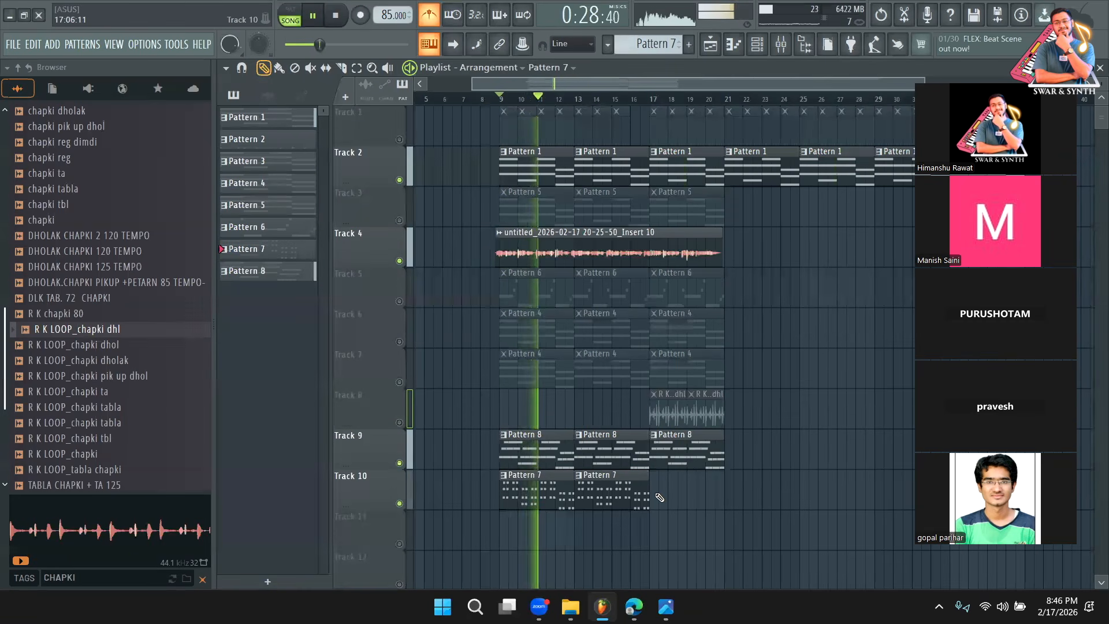
Stop playback and delete all Pattern 7 and Pattern 8 clips from Tracks 9 and 10.
{"action": "key", "text": "space"}
{"action": "right_click", "coordinate": [612, 496]}
{"action": "right_click", "coordinate": [537, 494]}
{"action": "right_click", "coordinate": [537, 456]}
{"action": "right_click", "coordinate": [613, 459]}
{"action": "right_click", "coordinate": [687, 462]}
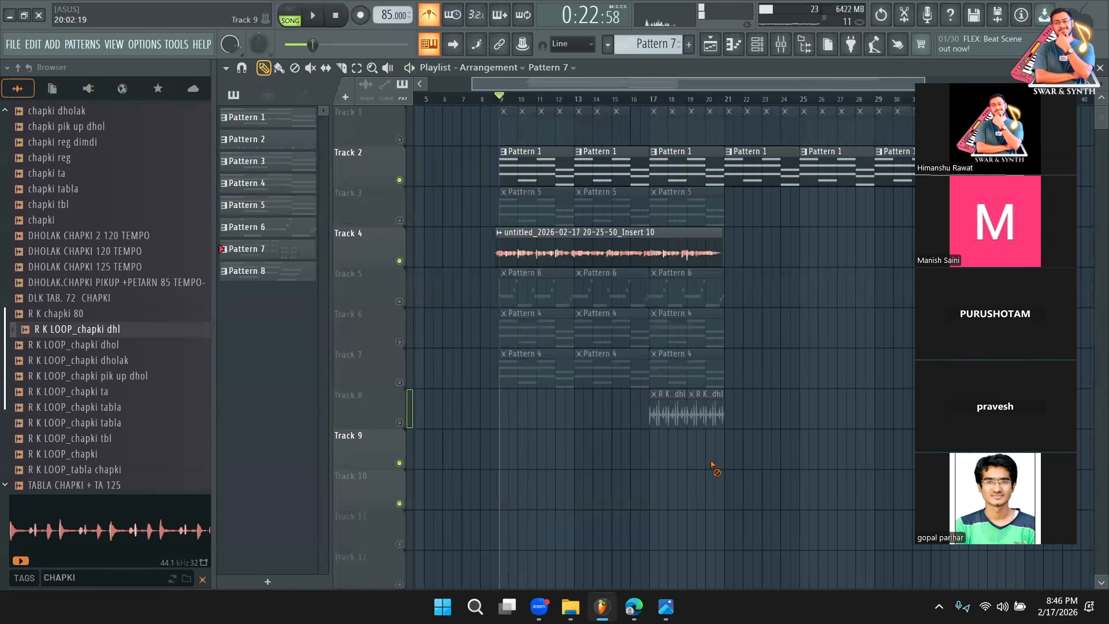
Unmute all playlist tracks, play the full arrangement from around bar 16, and turn off the metronome.
{"action": "right_click", "coordinate": [399, 382]}
{"action": "right_click", "coordinate": [400, 382]}
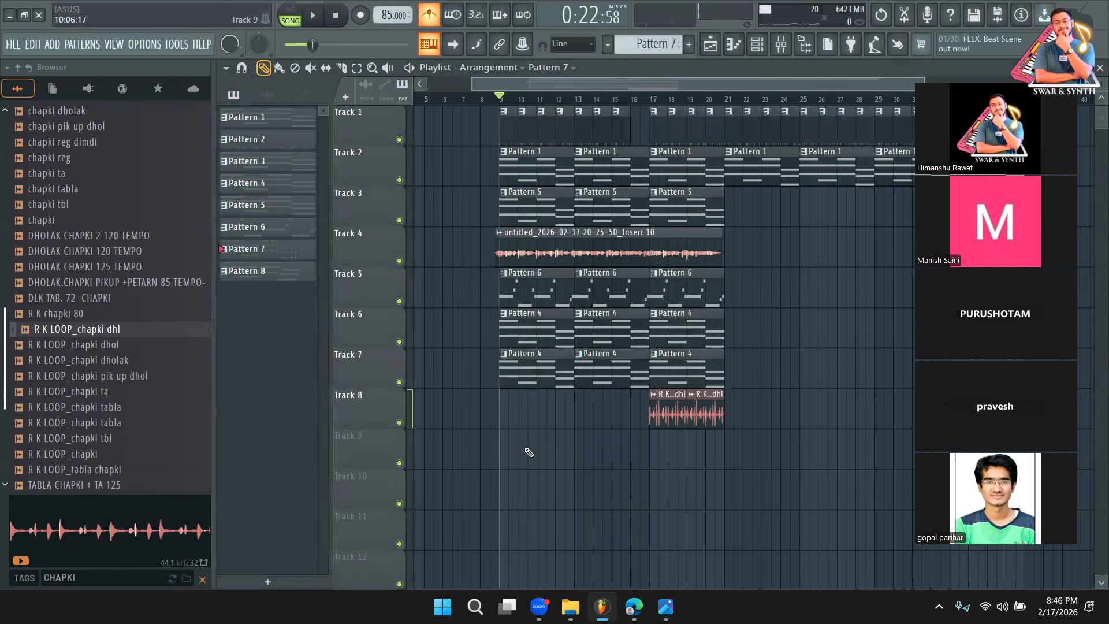
{"action": "key", "text": "space"}
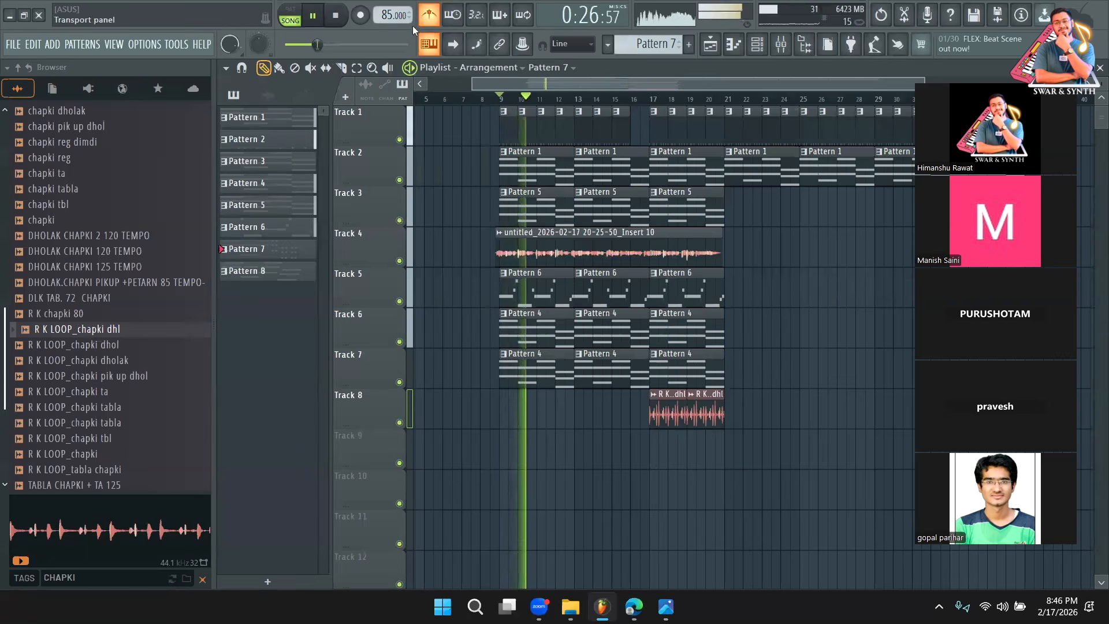
{"action": "left_click", "coordinate": [632, 103]}
{"action": "key", "text": "c"}
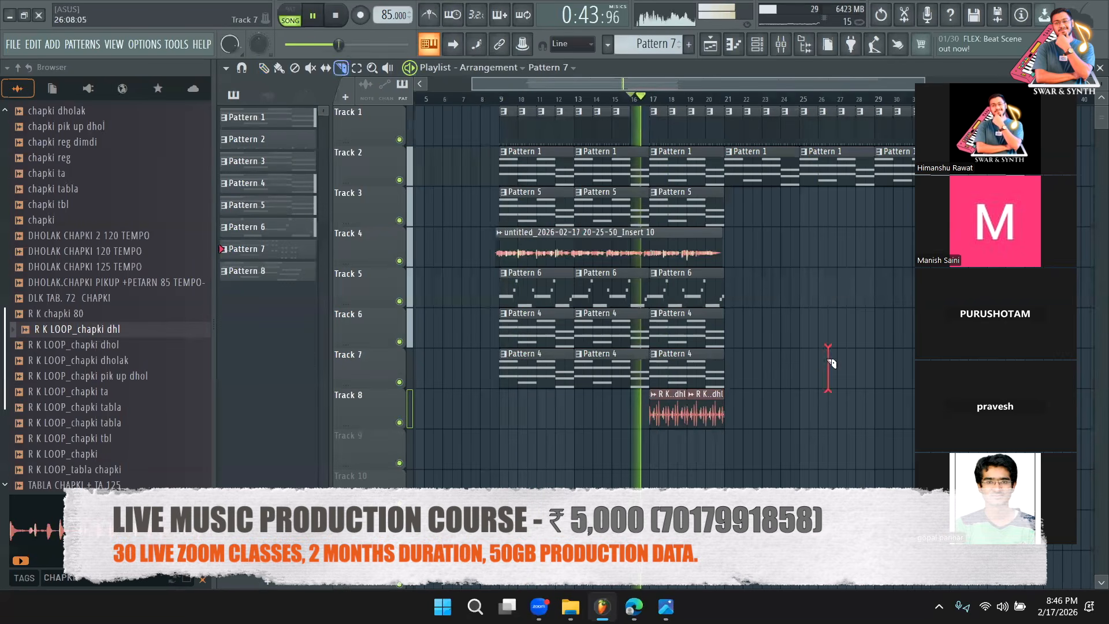
Lower the channel volume of the R K LOOP_chapki dhl audio clip to about 58%.
{"action": "left_click", "coordinate": [264, 69]}
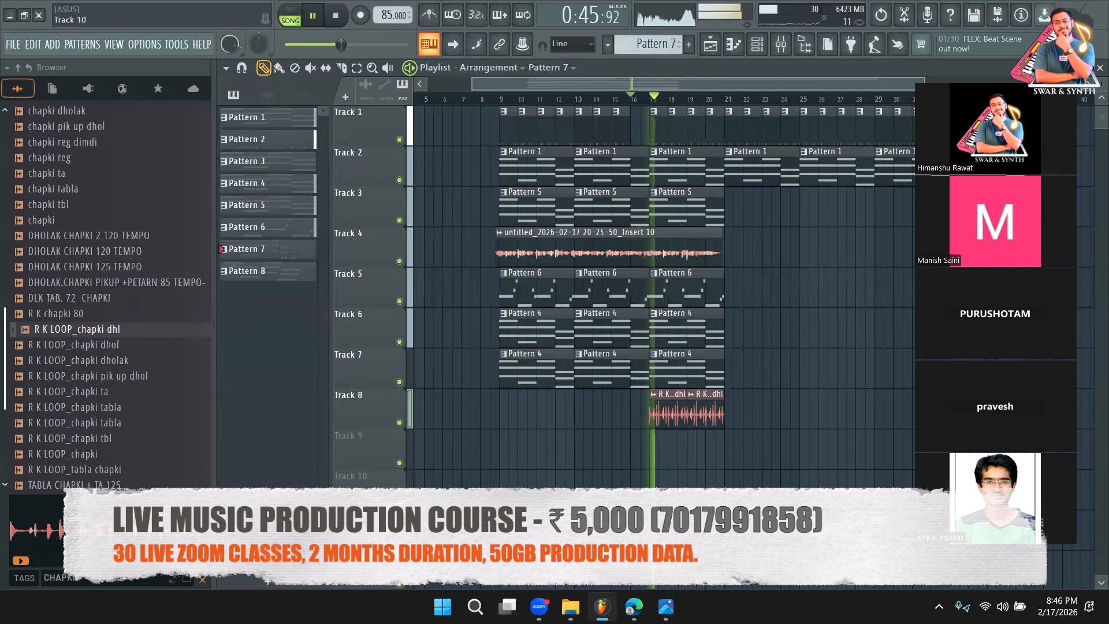
{"action": "double_click", "coordinate": [696, 400]}
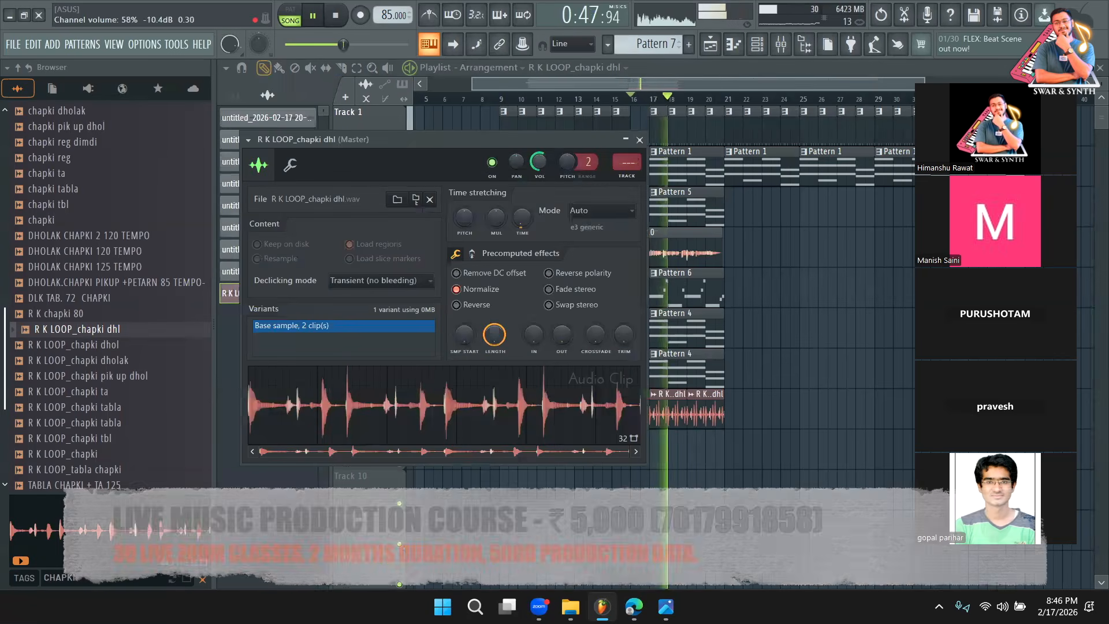
{"action": "left_click", "coordinate": [287, 531]}
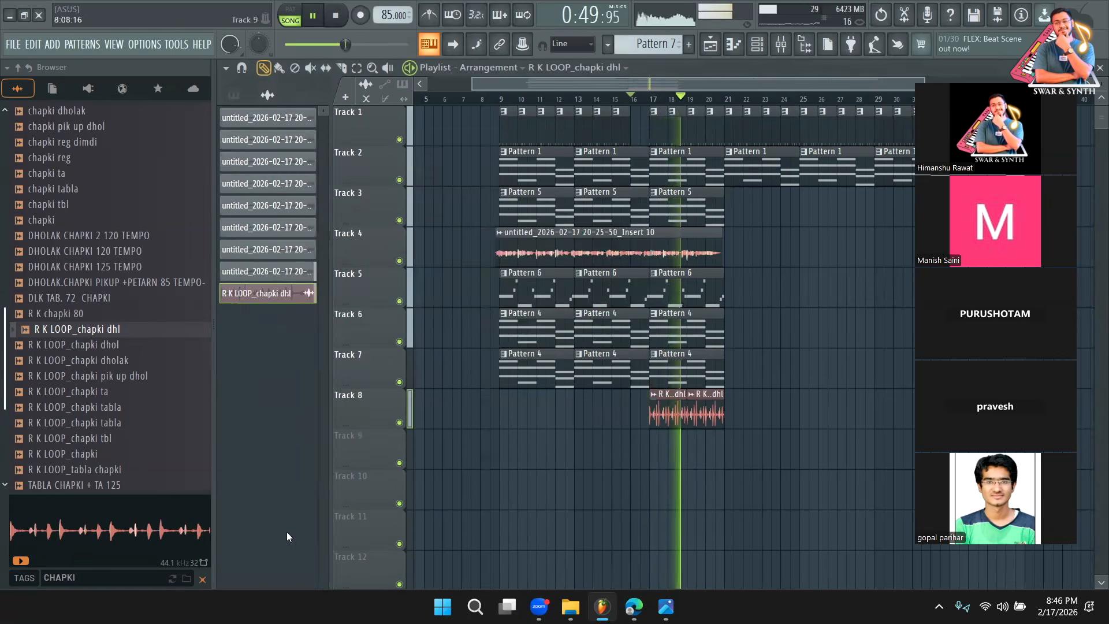
Search the browser for DUFF, stop playback, and audition the loops in the Duff 080 folders.
{"action": "left_click", "coordinate": [115, 581]}
{"action": "type", "text": "DU"}
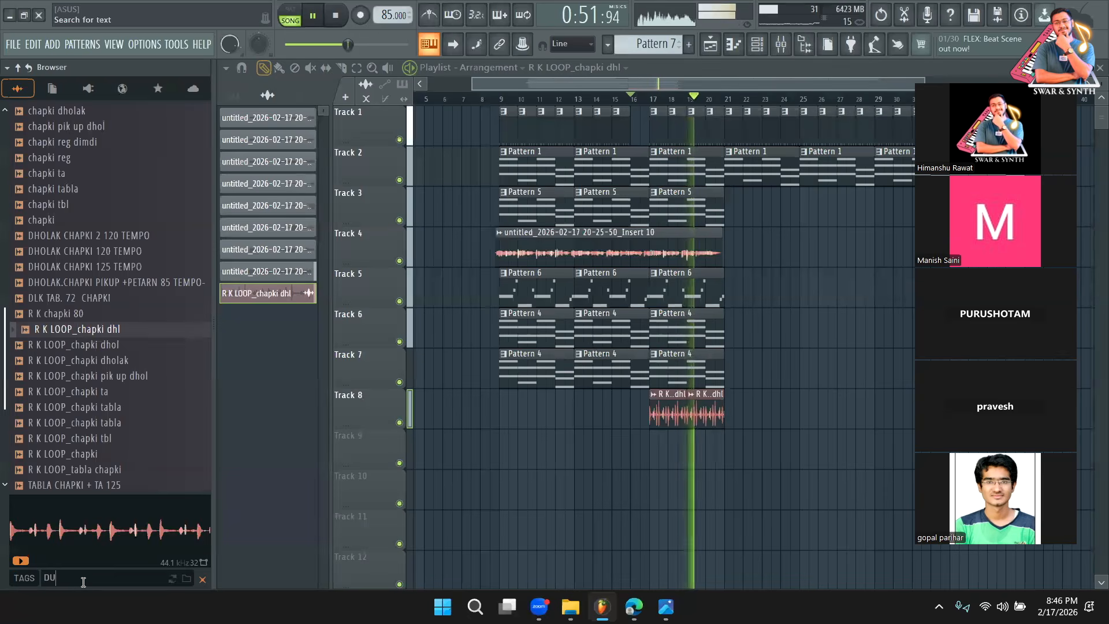
{"action": "type", "text": "FF"}
{"action": "left_click_drag", "start_coordinate": [349, 44], "coordinate": [336, 44]}
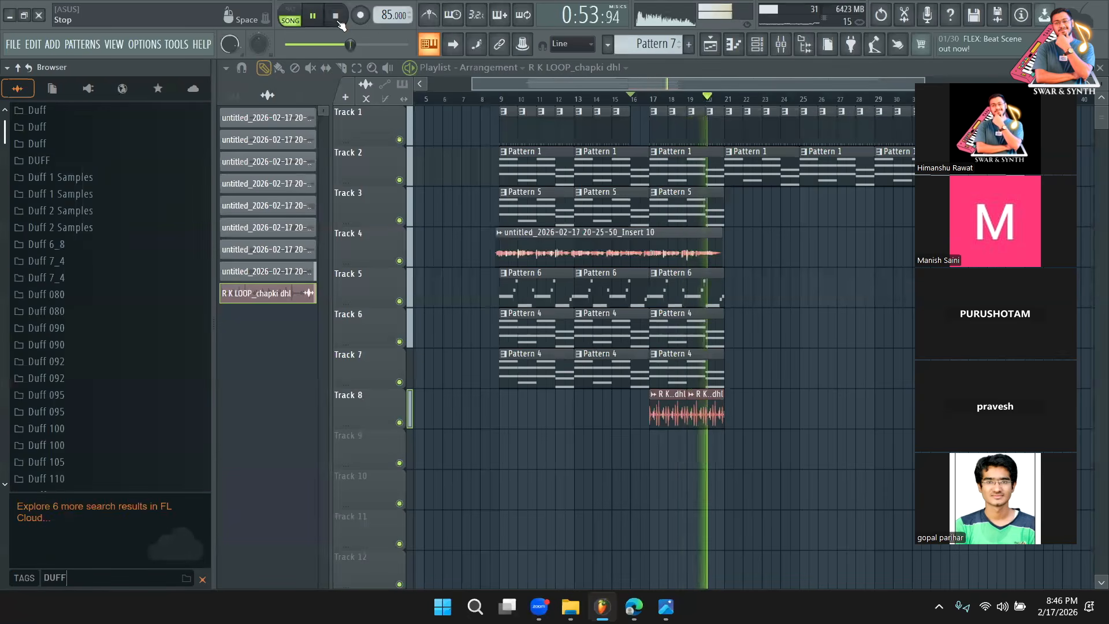
{"action": "left_click", "coordinate": [336, 15]}
{"action": "left_click", "coordinate": [74, 297]}
{"action": "scroll", "coordinate": [78, 295], "scroll_direction": "down", "scroll_amount": 3}
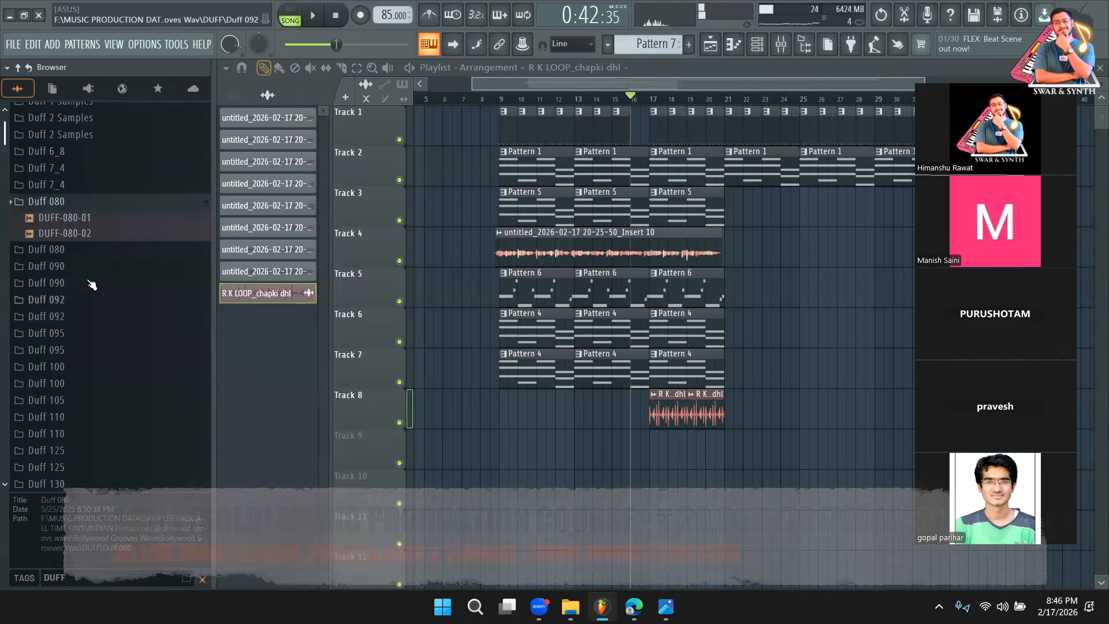
{"action": "left_click", "coordinate": [86, 248]}
{"action": "left_click", "coordinate": [85, 237]}
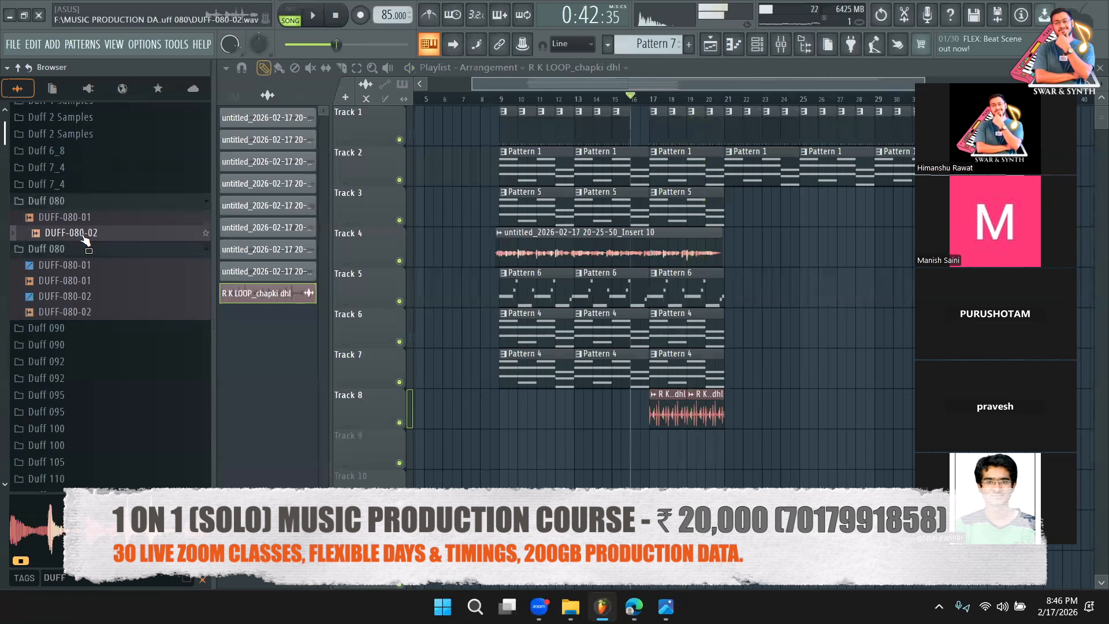
Place the DUFF-080-01 loop on Track 9 at bar 17 and sync it to the project tempo.
{"action": "left_click", "coordinate": [91, 218]}
{"action": "left_click_drag", "start_coordinate": [656, 462], "coordinate": [652, 454]}
{"action": "right_click", "coordinate": [653, 454]}
{"action": "left_click", "coordinate": [773, 465]}
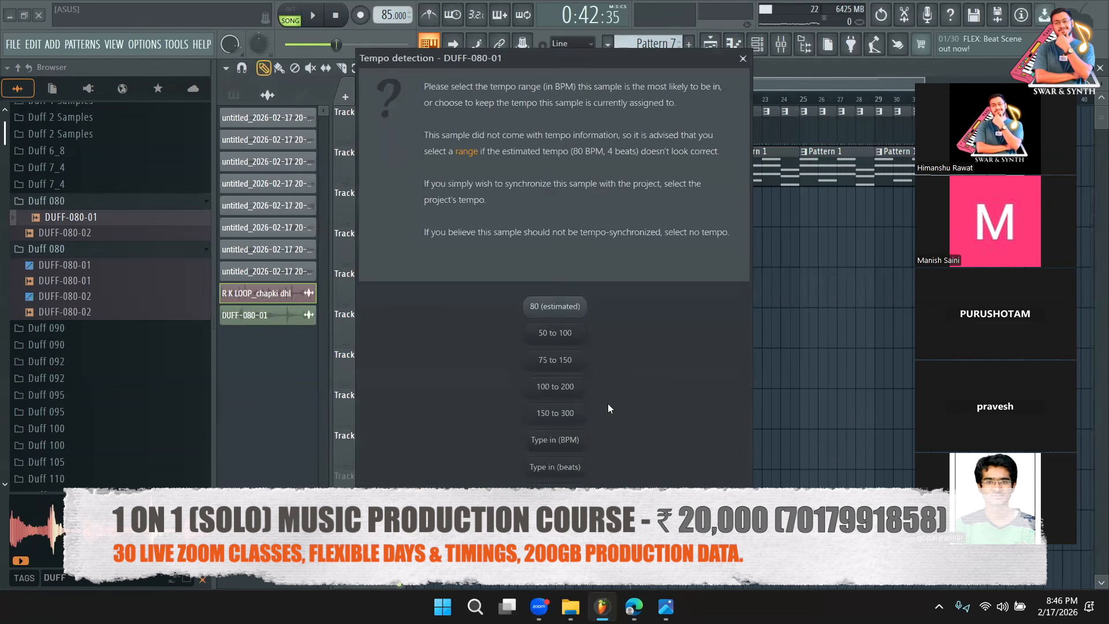
{"action": "left_click", "coordinate": [489, 426]}
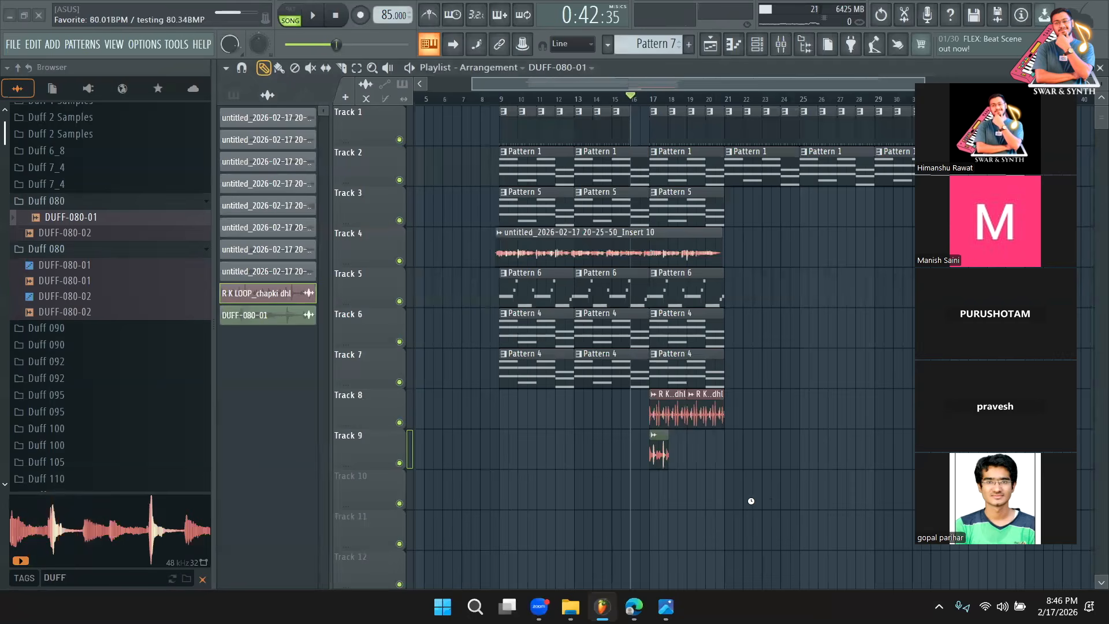
Repeat the DUFF-080-01 clip on Track 9 at bars 18, 19 and 20 while the song plays.
{"action": "key", "text": "space"}
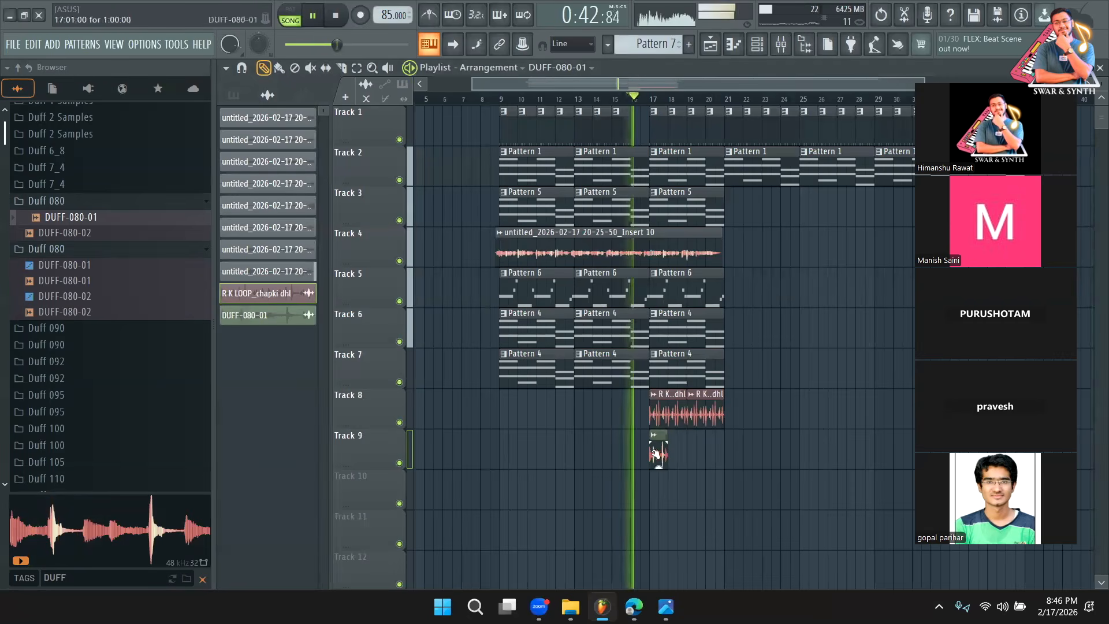
{"action": "left_click", "coordinate": [670, 453]}
{"action": "left_click", "coordinate": [695, 455]}
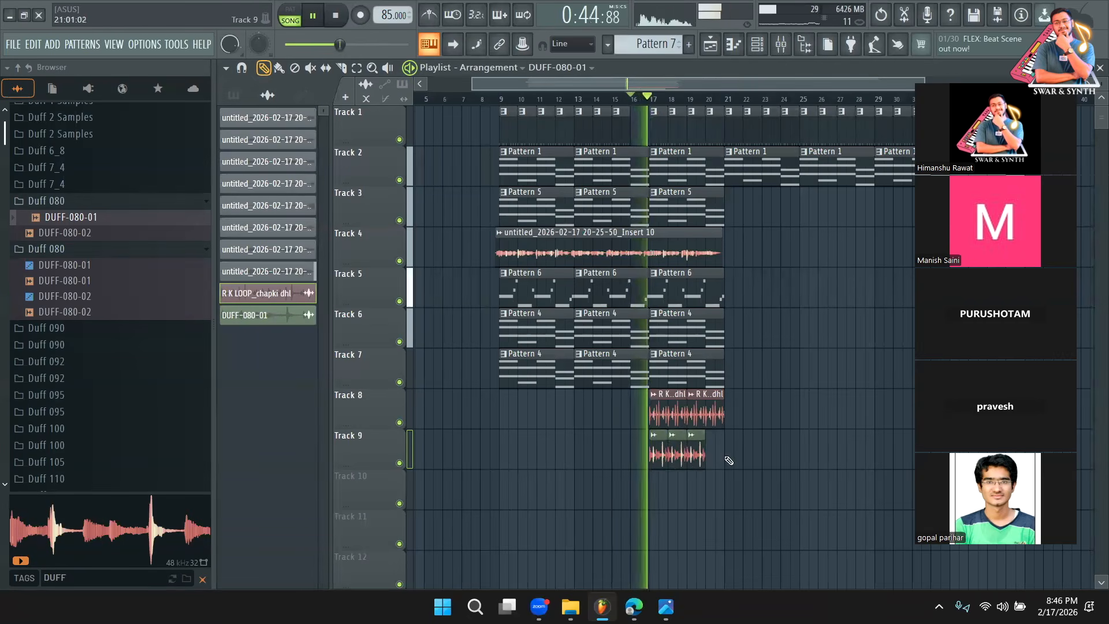
{"action": "left_click", "coordinate": [711, 458]}
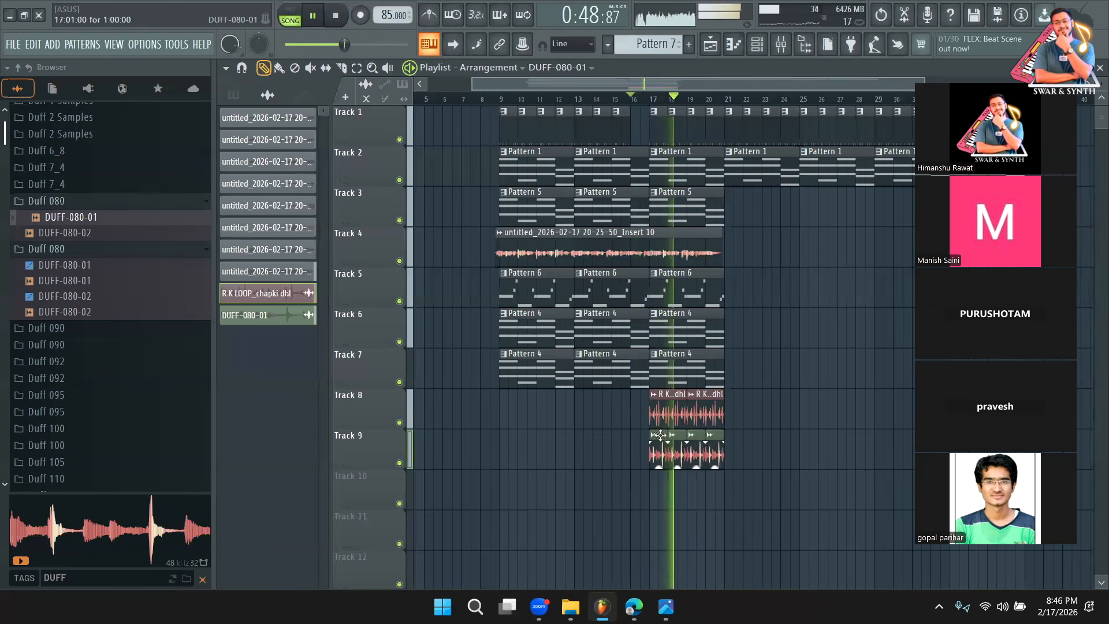
Lower the DUFF-080-01 clip's channel volume to about 60%, stop playback, and clear the browser search.
{"action": "double_click", "coordinate": [698, 453]}
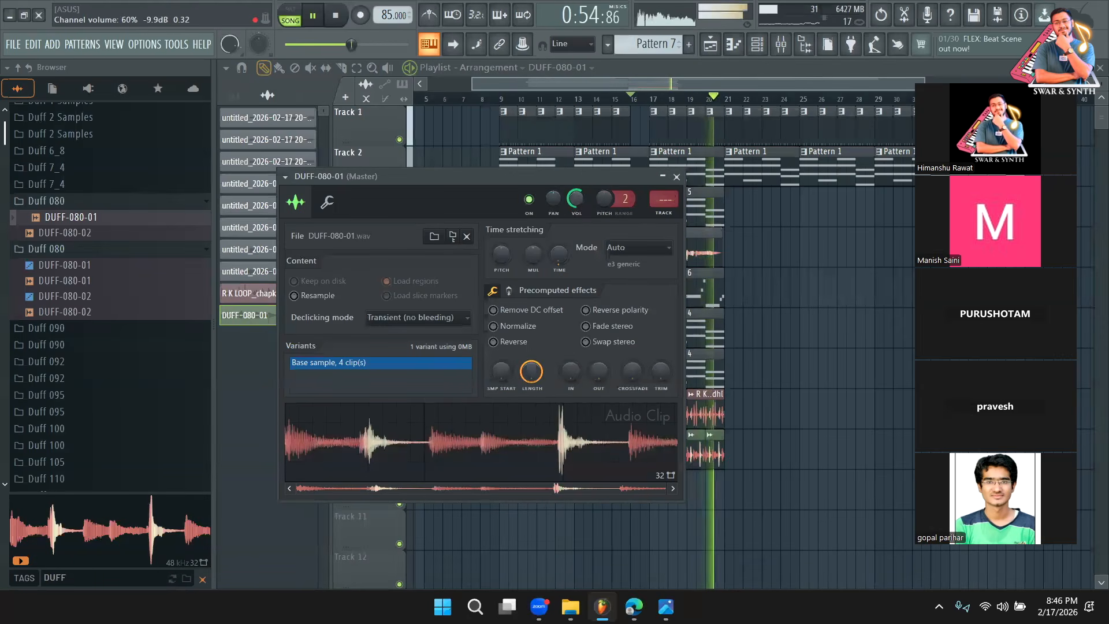
{"action": "left_click", "coordinate": [676, 177]}
{"action": "key", "text": "space"}
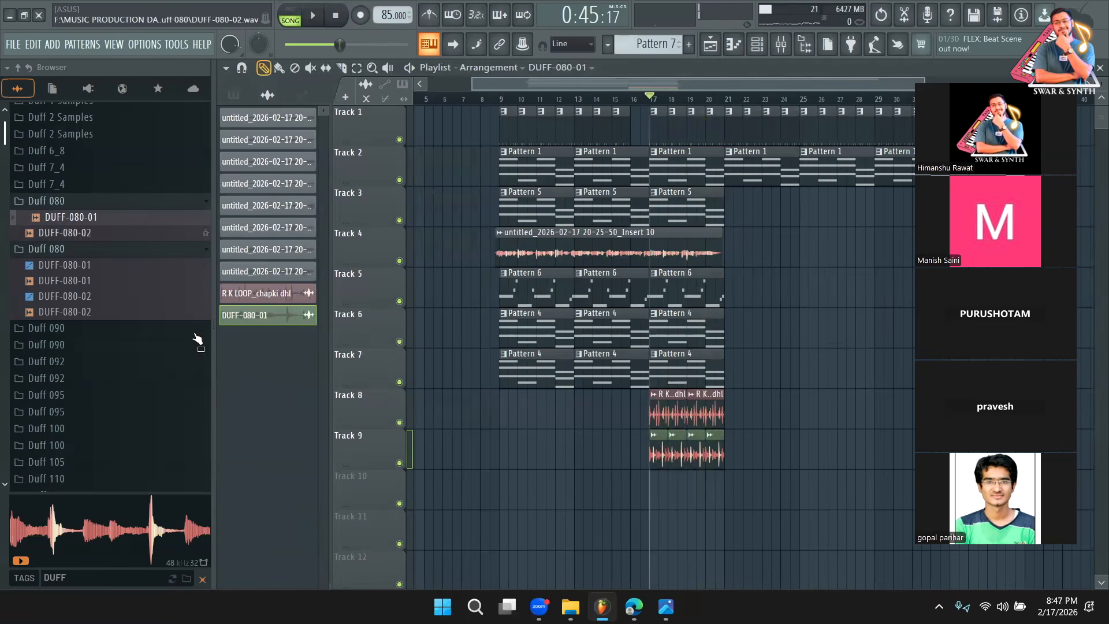
{"action": "left_click", "coordinate": [202, 580]}
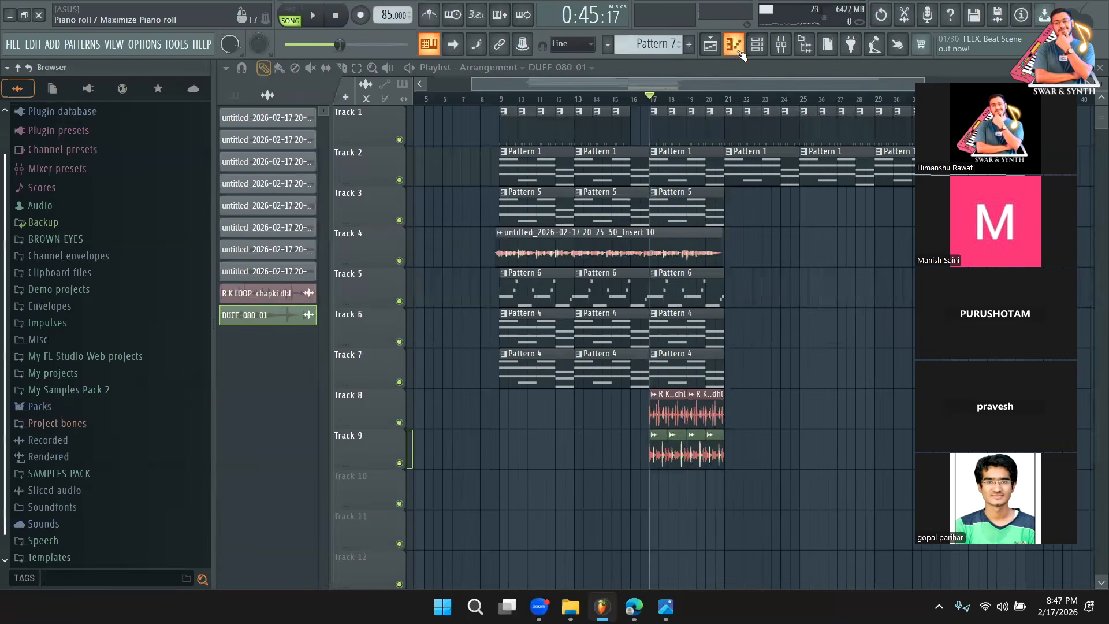
Make the Track 1 pattern clip at bar 17 unique and color it Dark Slate Gray #356957.
{"action": "left_click", "coordinate": [653, 112]}
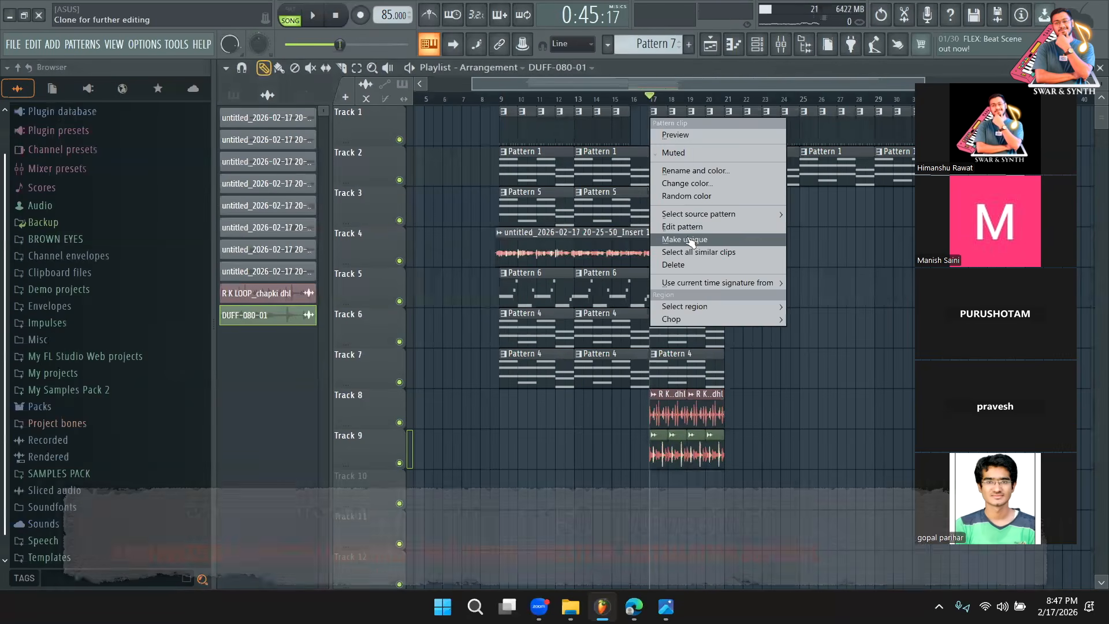
{"action": "left_click", "coordinate": [676, 234]}
{"action": "left_click", "coordinate": [653, 112]}
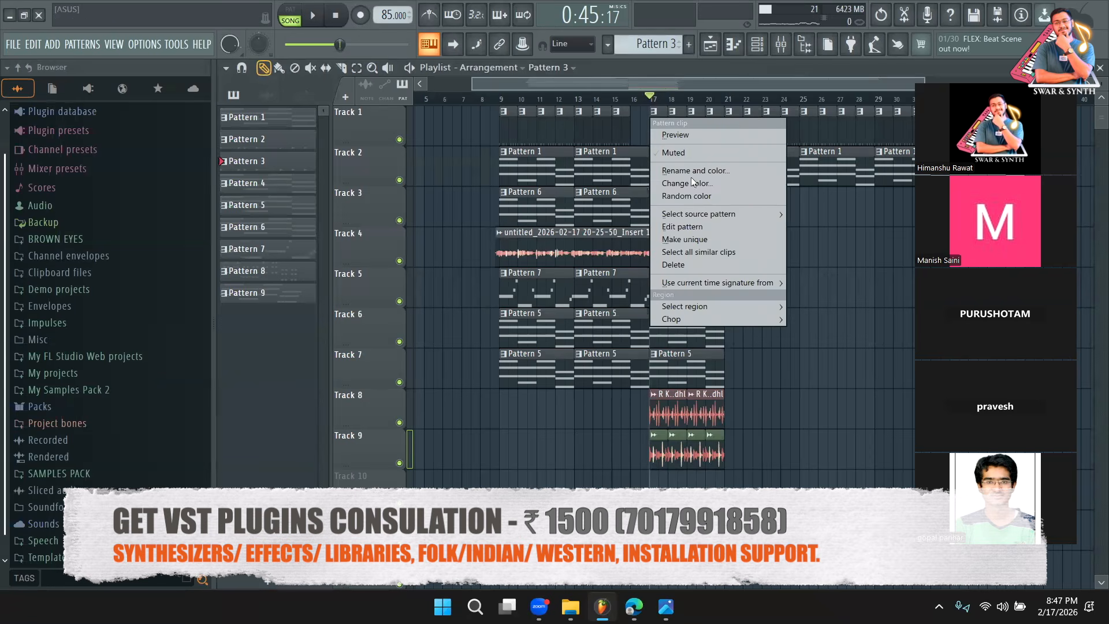
{"action": "left_click", "coordinate": [693, 183]}
{"action": "left_click", "coordinate": [785, 304]}
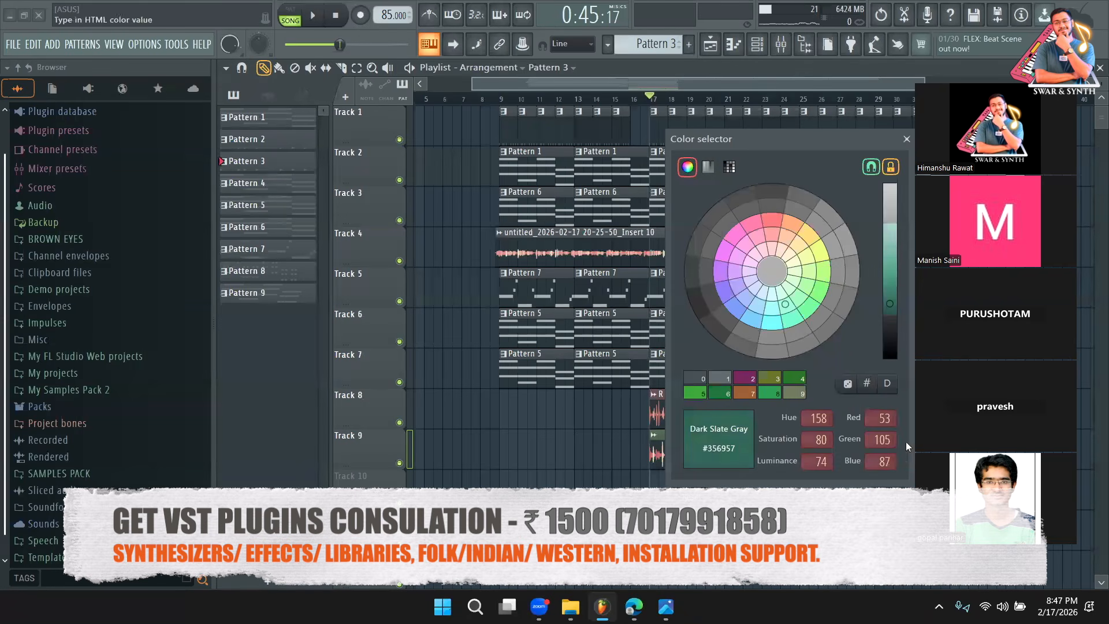
{"action": "left_click", "coordinate": [718, 439]}
Replace the Track 1 clips at bars 18, 19 and 20 with the green Pattern 3 during playback.
{"action": "right_click", "coordinate": [707, 134]}
{"action": "key", "text": "space"}
{"action": "left_click", "coordinate": [673, 131]}
{"action": "left_click", "coordinate": [692, 128]}
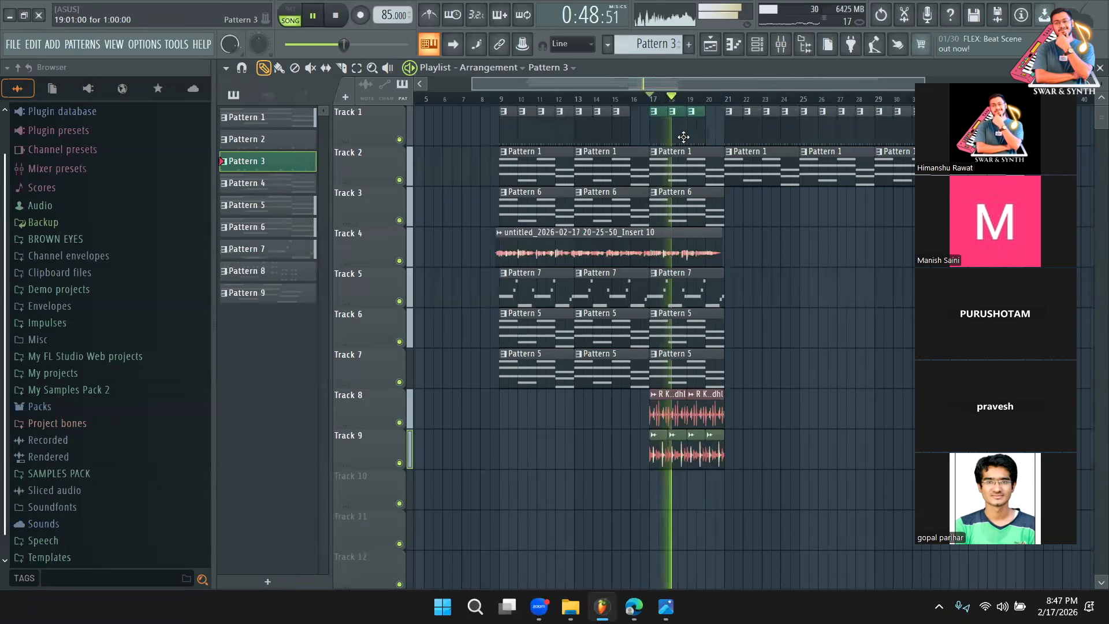
{"action": "left_click", "coordinate": [715, 131]}
Open Pattern 3 in the Channel rack, stop playback, and show its channels as a step grid.
{"action": "double_click", "coordinate": [716, 129]}
{"action": "left_click", "coordinate": [759, 51]}
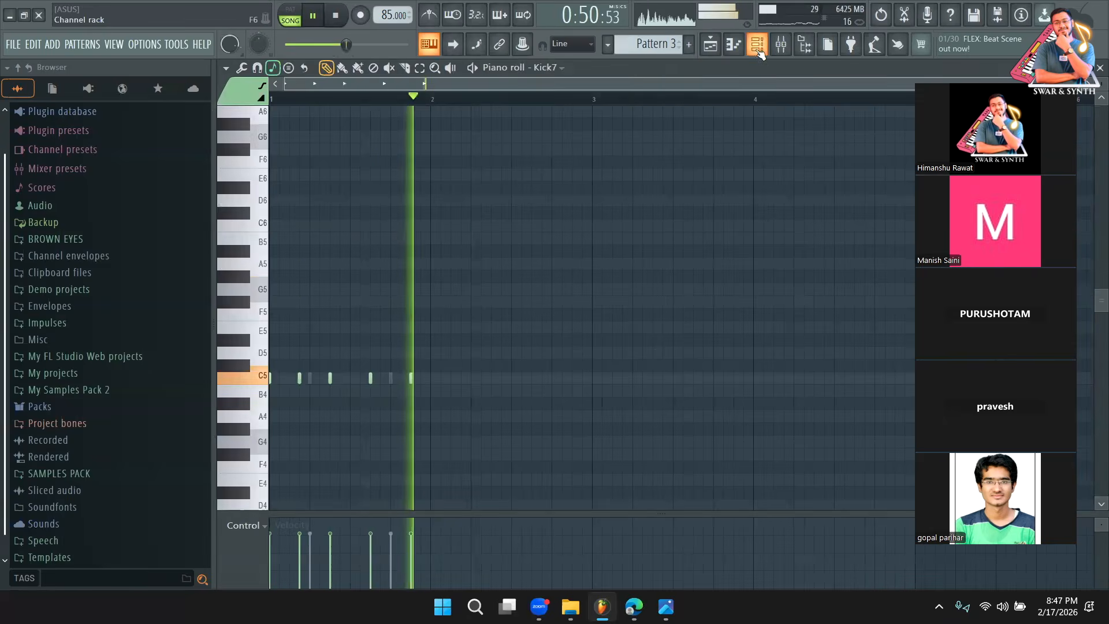
{"action": "key", "text": "space"}
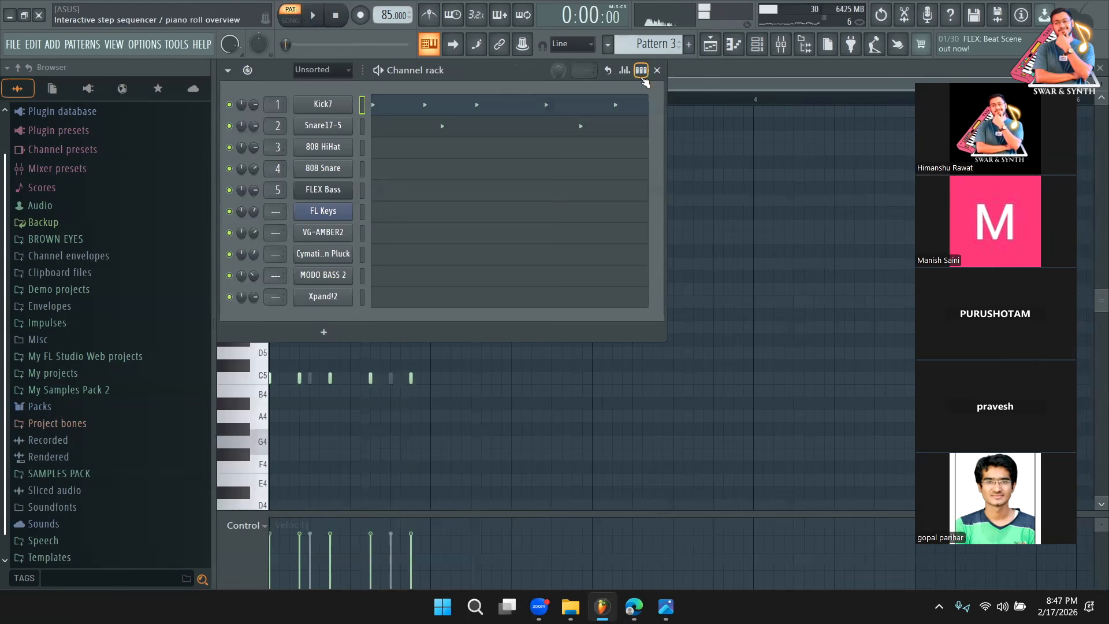
{"action": "left_click", "coordinate": [641, 69]}
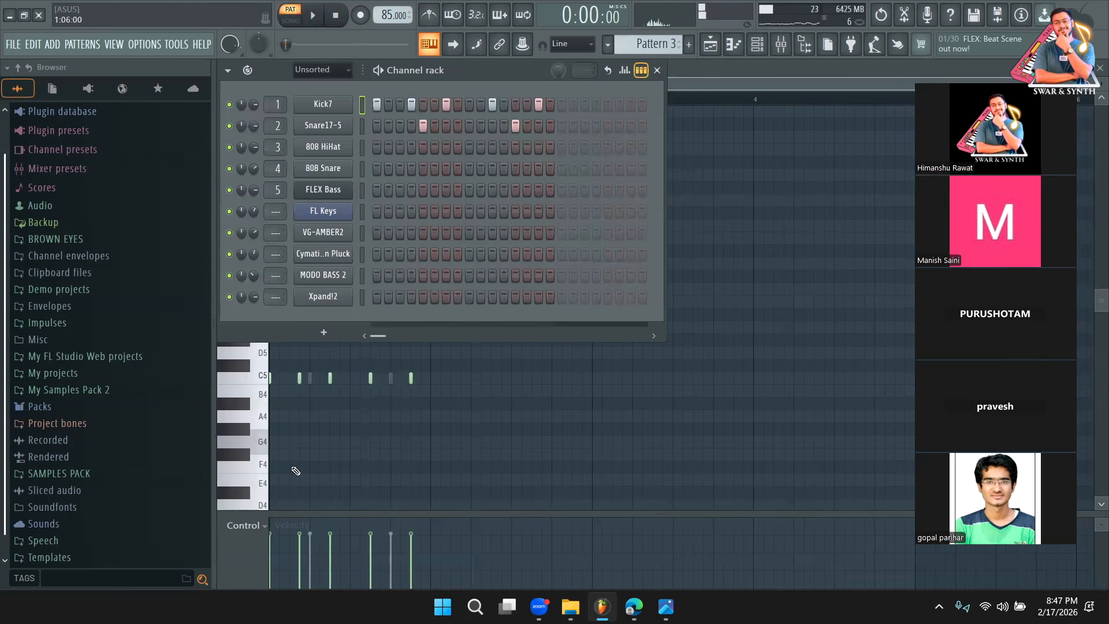
Search the browser for GHUN and audition the ghungroo one-shots in the GHUNGROO and Ghungharu Samples folders.
{"action": "left_click", "coordinate": [110, 582]}
{"action": "type", "text": "GHUN"}
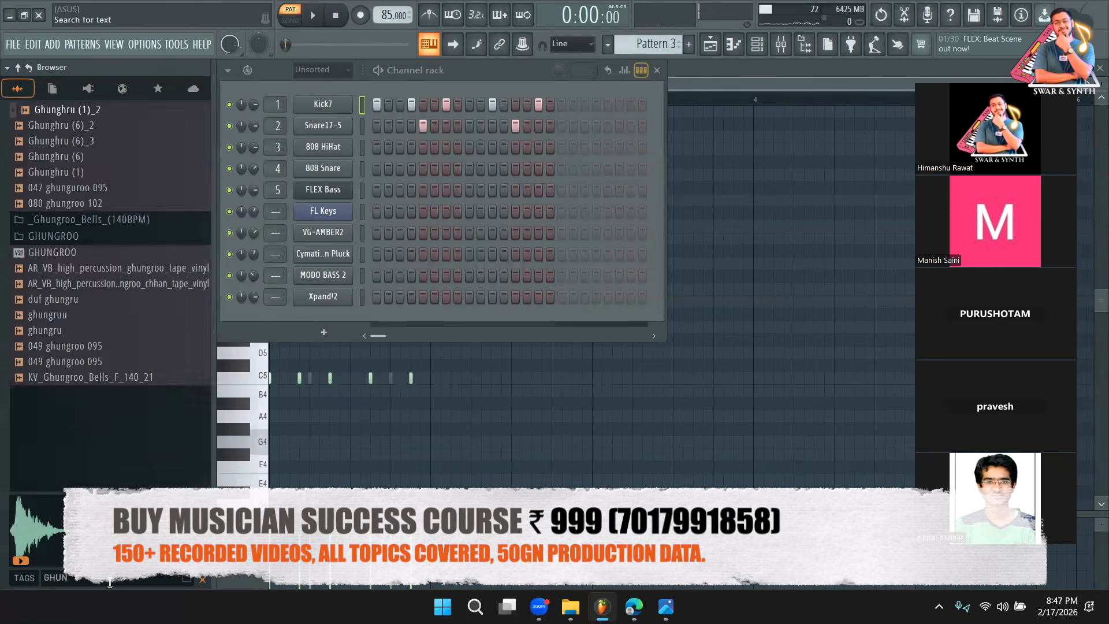
{"action": "left_click", "coordinate": [93, 163]}
{"action": "left_click", "coordinate": [91, 178]}
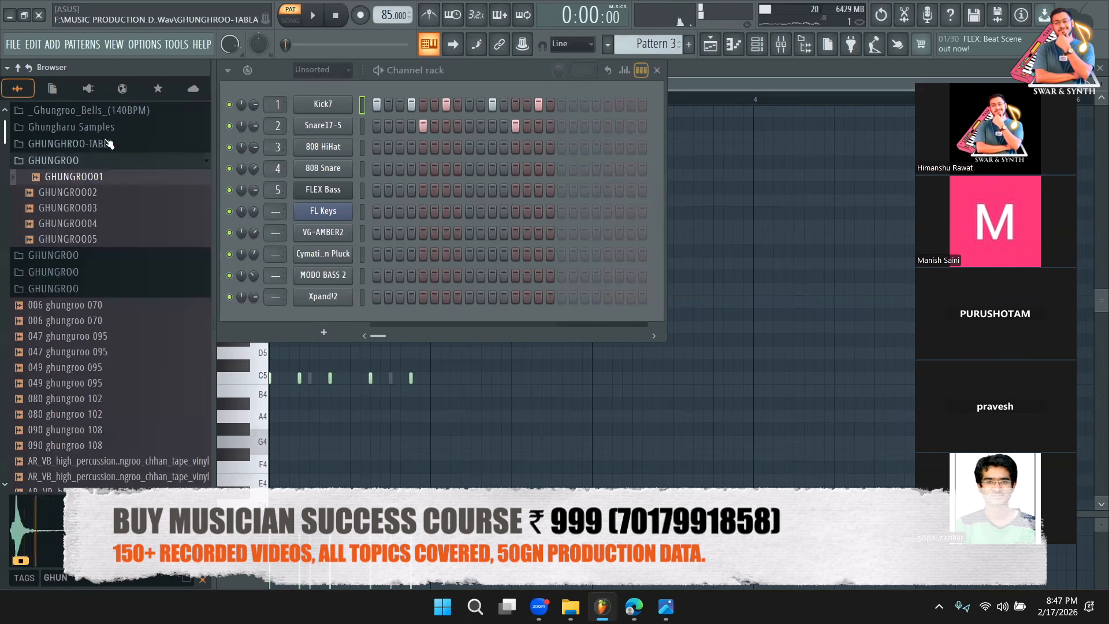
{"action": "left_click", "coordinate": [101, 128]}
{"action": "left_click", "coordinate": [94, 160]}
{"action": "left_click", "coordinate": [91, 190]}
{"action": "left_click", "coordinate": [92, 206]}
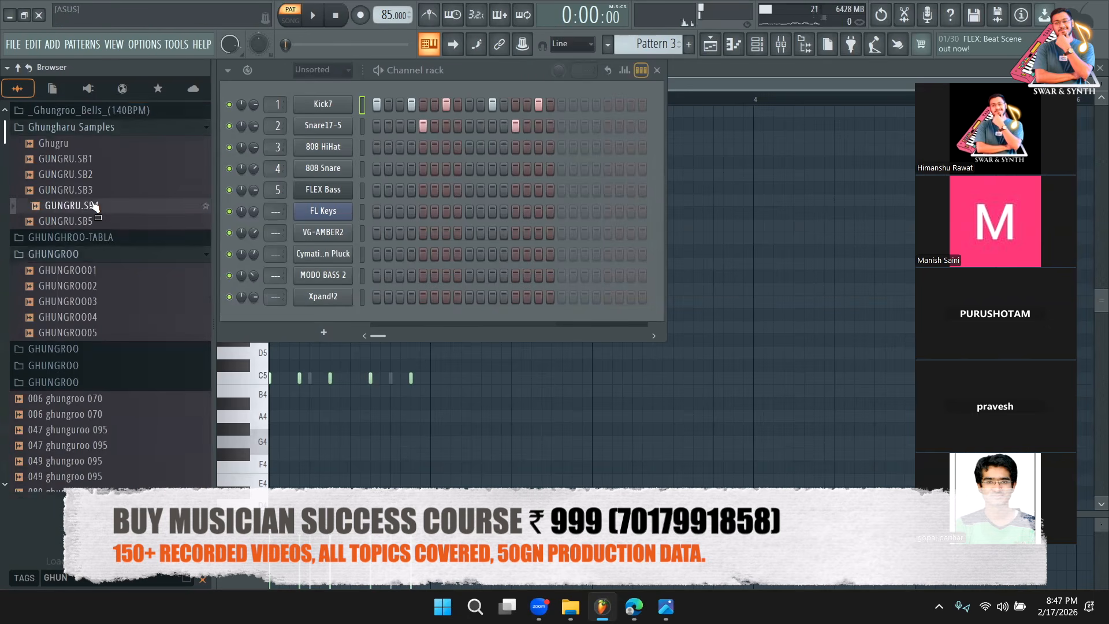
{"action": "left_click", "coordinate": [93, 222]}
{"action": "left_click", "coordinate": [106, 174]}
Add GUNGRU.SB1 as a new channel with hits on steps 1 and 9, play Pattern 3, and clear the search.
{"action": "left_click_drag", "start_coordinate": [93, 160], "coordinate": [371, 315]}
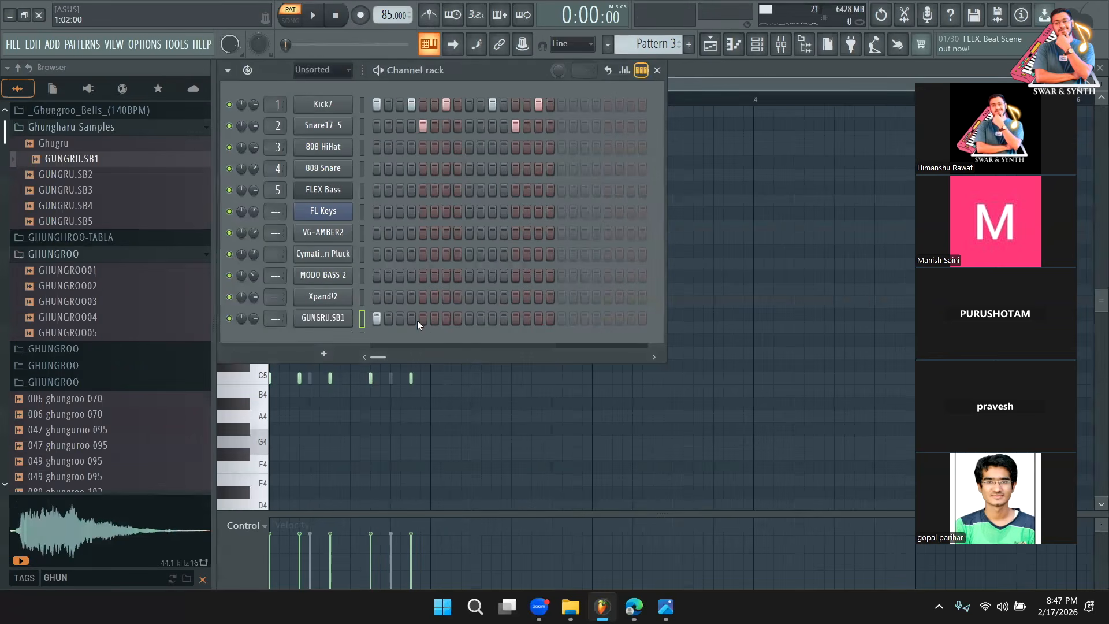
{"action": "key", "text": "space"}
{"action": "left_click", "coordinate": [467, 321]}
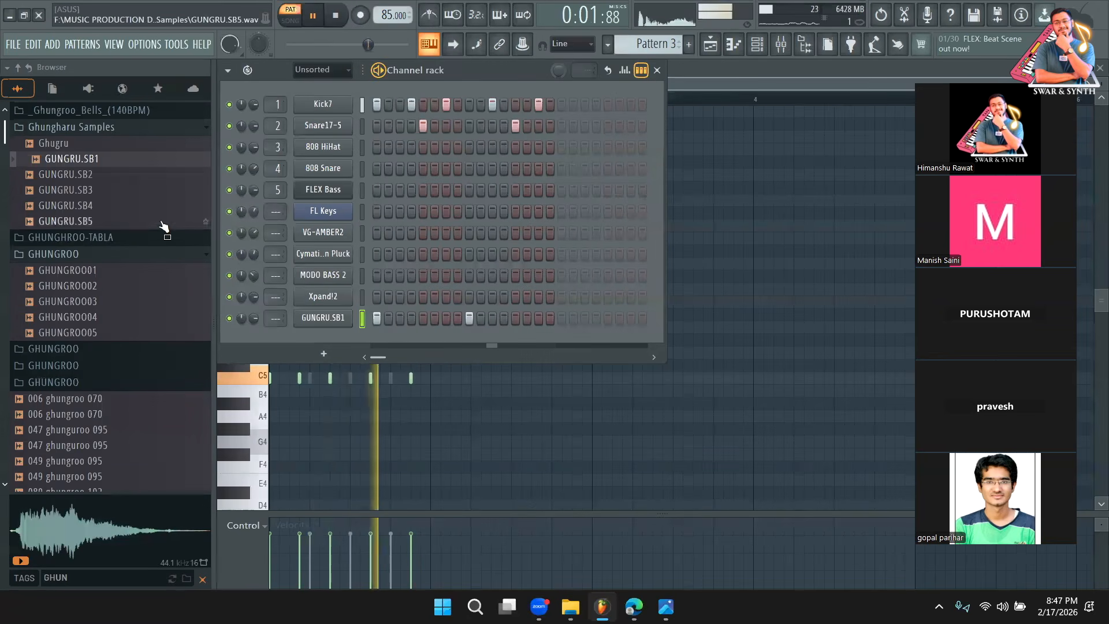
{"action": "left_click", "coordinate": [203, 578]}
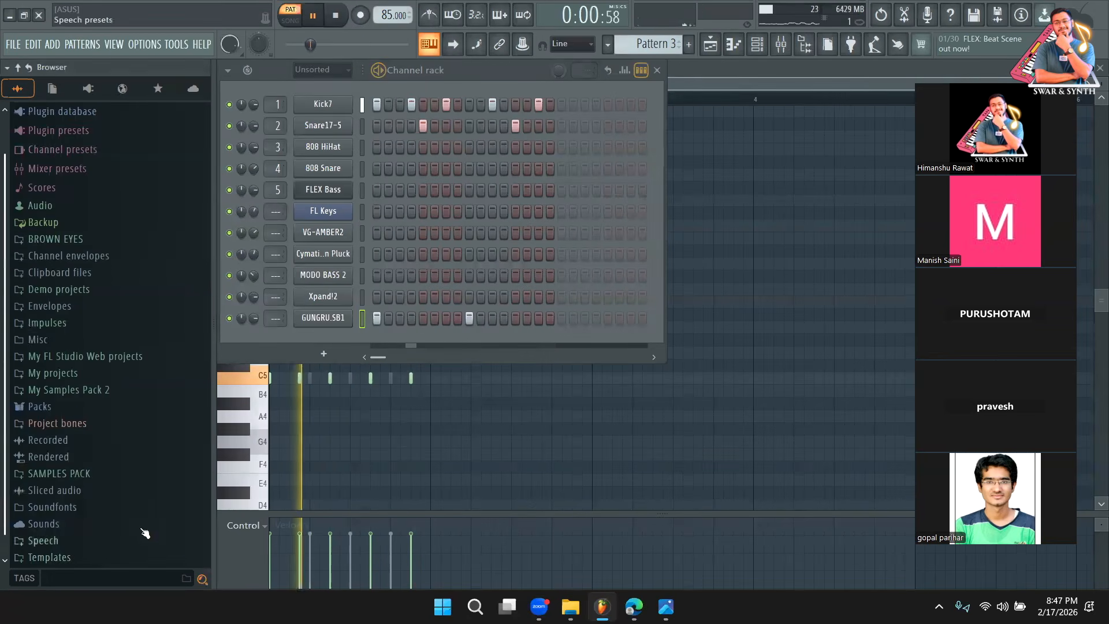
Open the Percussion folder under Packs > Drums in the browser and audition the FPC Egg samples.
{"action": "left_click", "coordinate": [70, 408]}
{"action": "left_click", "coordinate": [63, 330]}
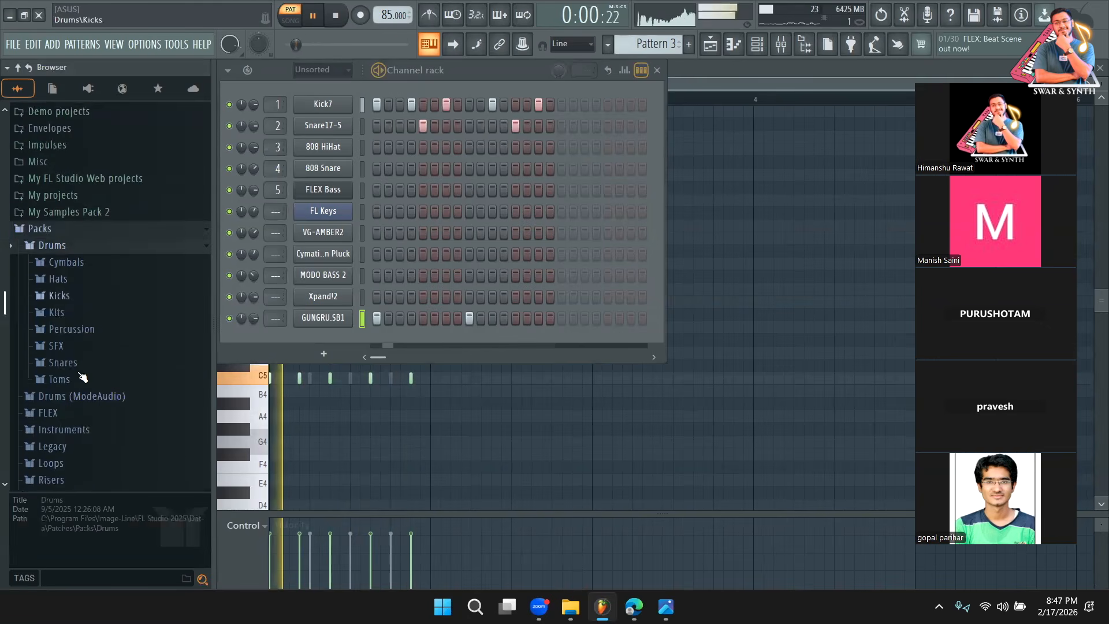
{"action": "left_click", "coordinate": [86, 316]}
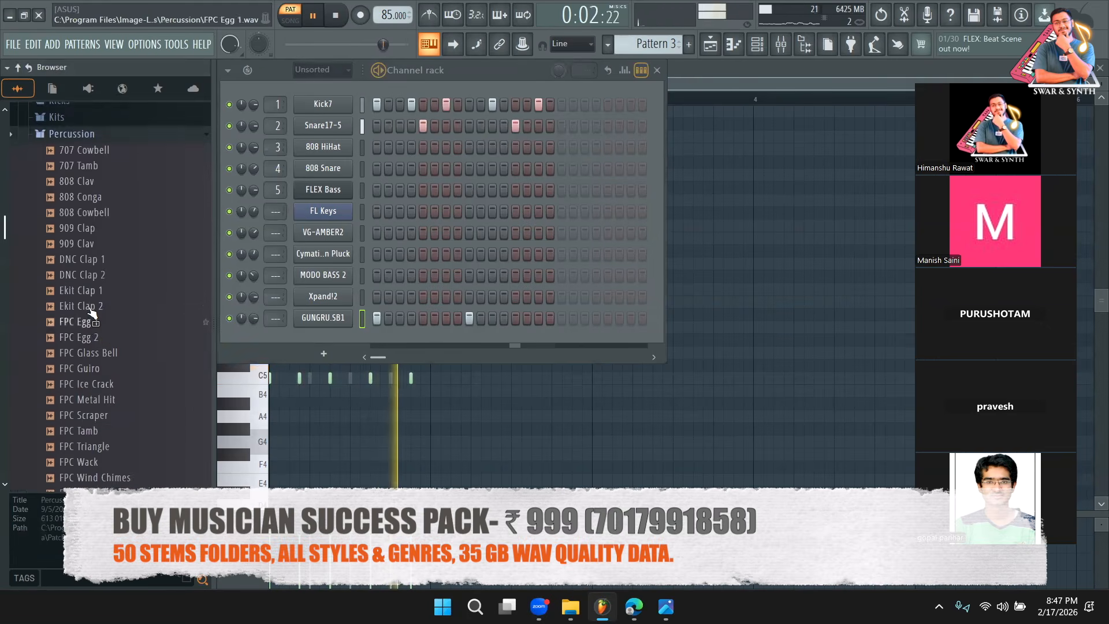
{"action": "left_click", "coordinate": [90, 317]}
Add FPC Egg 2 as a new channel below GUNGRU.SB1 and play Pattern 3.
{"action": "left_click_drag", "start_coordinate": [101, 342], "coordinate": [317, 345]}
{"action": "key", "text": "space"}
{"action": "key", "text": "space"}
{"action": "key", "text": "space"}
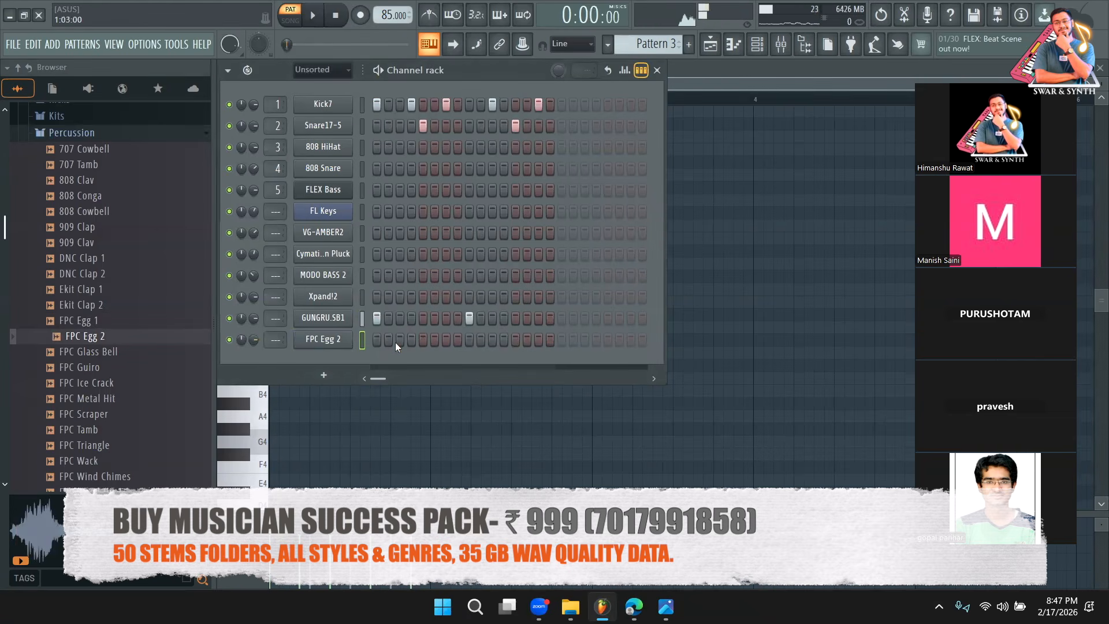
{"action": "key", "text": "space"}
Replace the FPC Egg 2 channel's sample with FPC Egg 1 and add hits on steps 3, 7, 11 and 15.
{"action": "left_click_drag", "start_coordinate": [87, 320], "coordinate": [331, 340]}
{"action": "key", "text": "space"}
{"action": "left_click", "coordinate": [402, 342]}
{"action": "key", "text": "space"}
{"action": "left_click", "coordinate": [446, 341]}
{"action": "left_click", "coordinate": [492, 341]}
{"action": "left_click", "coordinate": [539, 341]}
Set the GUNGRU.SB1 channel volume to 69% and add FPC Tamb as a new channel with a hit on step 13.
{"action": "left_click_drag", "start_coordinate": [253, 318], "coordinate": [253, 331]}
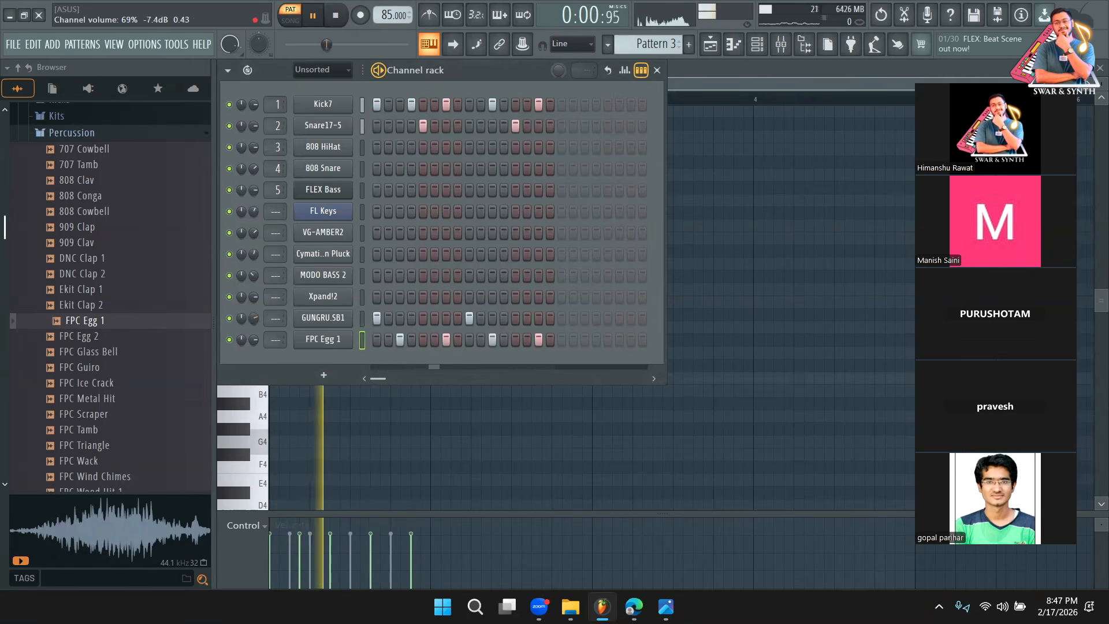
{"action": "scroll", "coordinate": [124, 326], "scroll_direction": "down", "scroll_amount": 4}
{"action": "left_click", "coordinate": [106, 275]}
{"action": "left_click_drag", "start_coordinate": [87, 243], "coordinate": [377, 364]}
{"action": "left_click", "coordinate": [516, 362]}
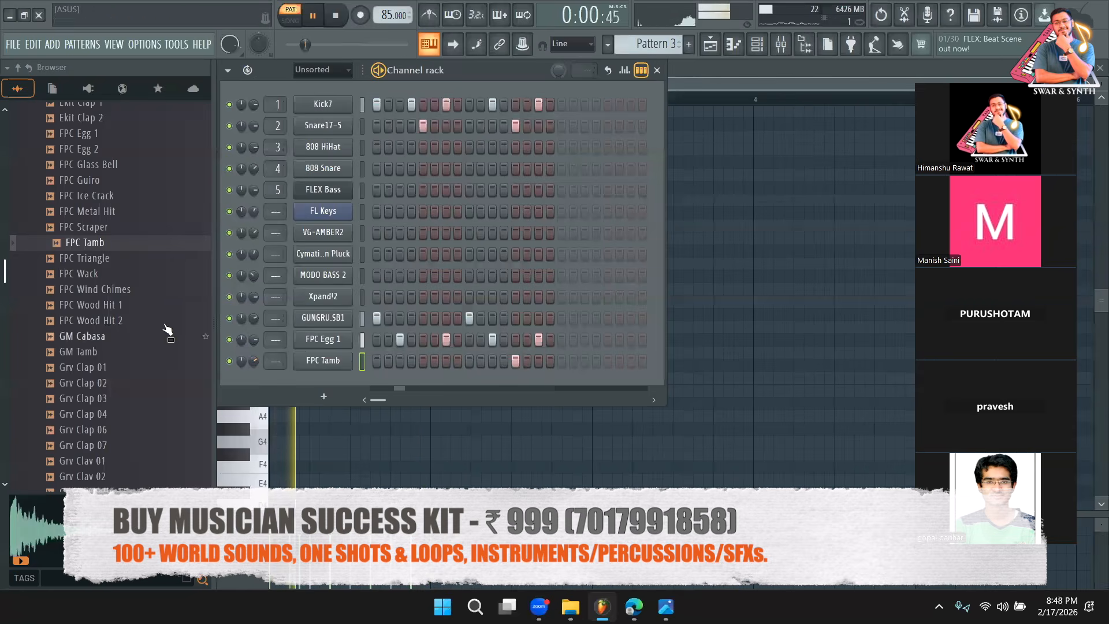
Stop playback, audition DNC Clap 1 from the Percussion folder and insert it as a channel below Snare17-5.
{"action": "scroll", "coordinate": [92, 242], "scroll_direction": "up", "scroll_amount": 4}
{"action": "key", "text": "space"}
{"action": "scroll", "coordinate": [81, 208], "scroll_direction": "up", "scroll_amount": 2}
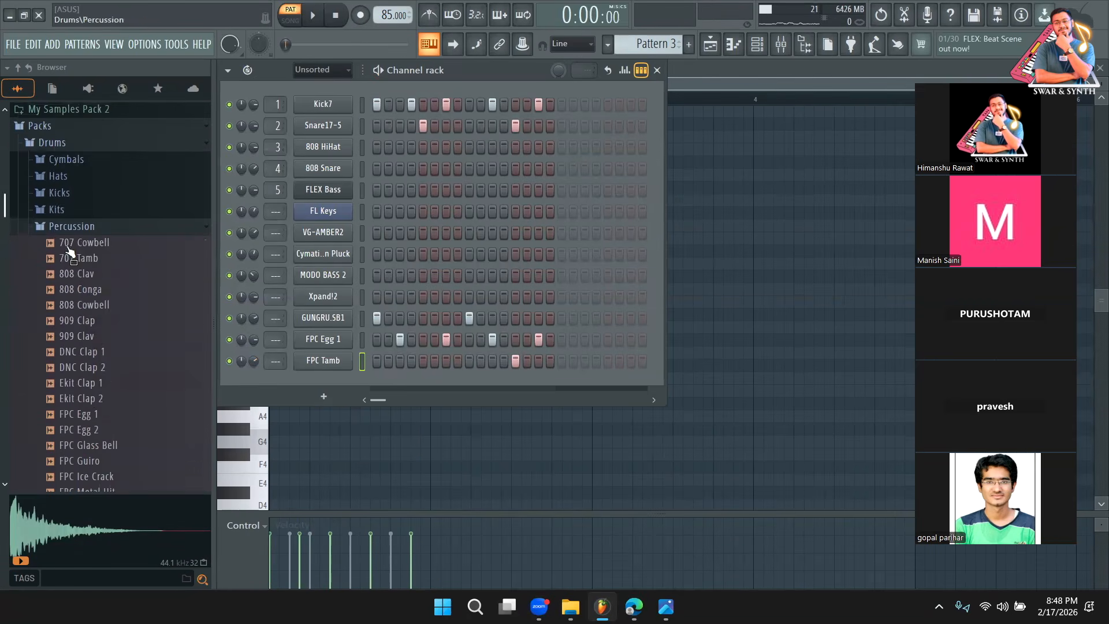
{"action": "scroll", "coordinate": [97, 280], "scroll_direction": "down", "scroll_amount": 2}
{"action": "left_click", "coordinate": [99, 273]}
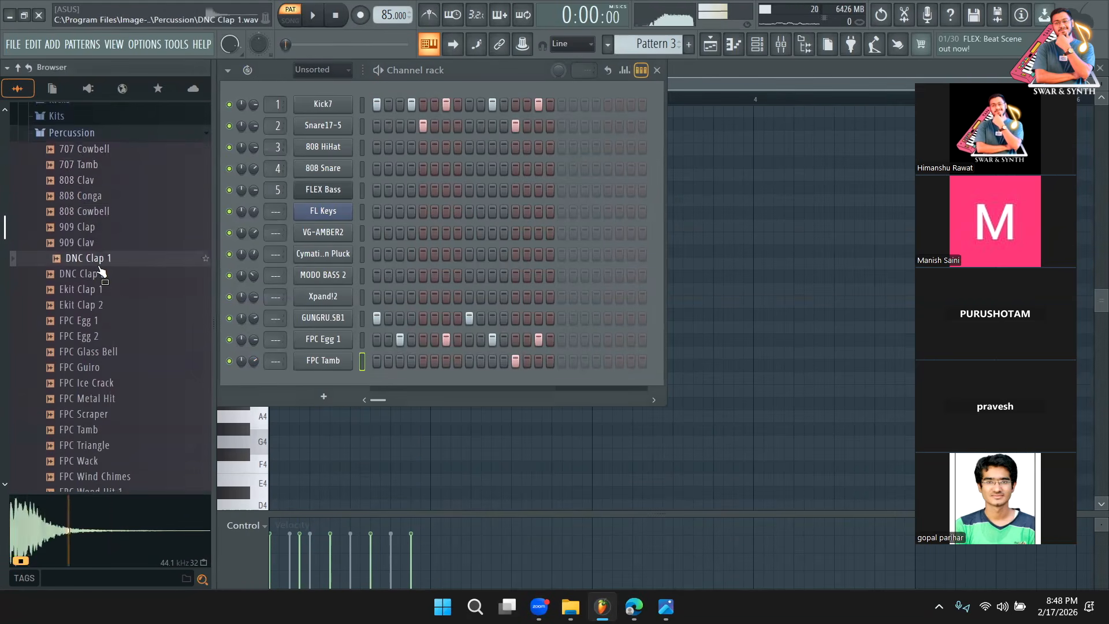
{"action": "left_click_drag", "start_coordinate": [98, 264], "coordinate": [118, 275]}
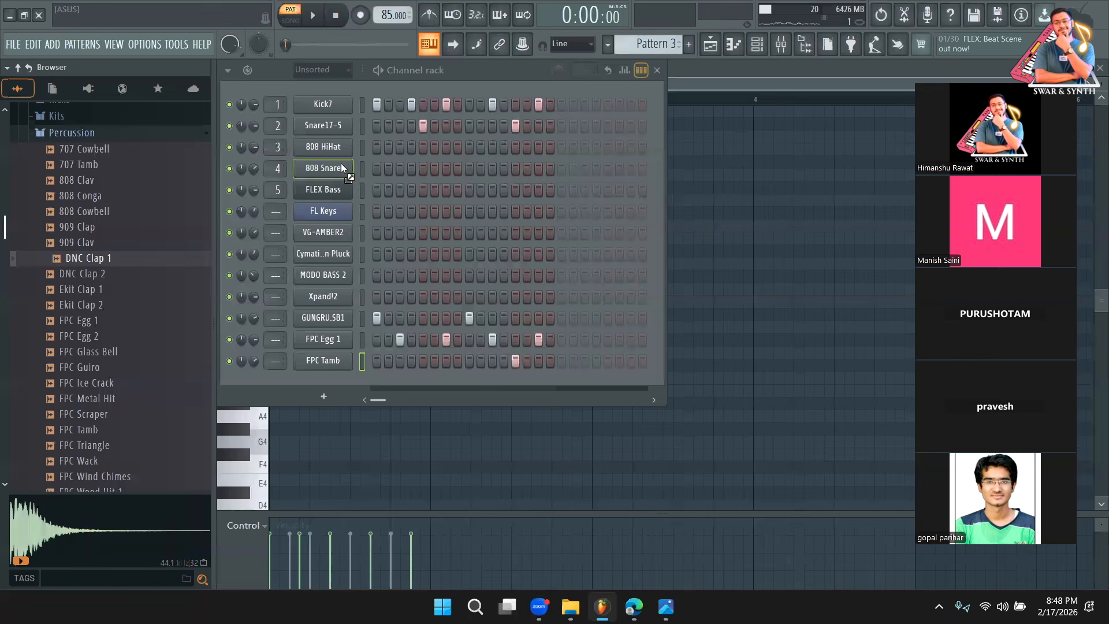
{"action": "left_click_drag", "start_coordinate": [341, 138], "coordinate": [342, 145]}
Place a DNC Clap 1 hit on step 9 during Pattern 3 playback and set that channel's volume to 53%.
{"action": "key", "text": "space"}
{"action": "left_click", "coordinate": [445, 148]}
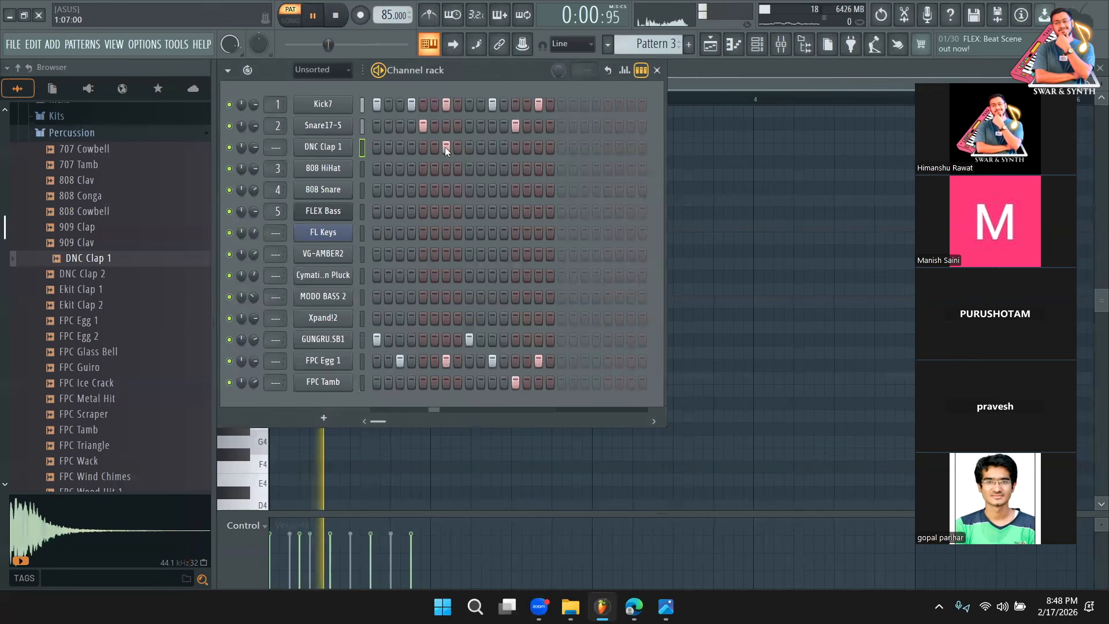
{"action": "left_click", "coordinate": [444, 147]}
{"action": "left_click", "coordinate": [467, 147]}
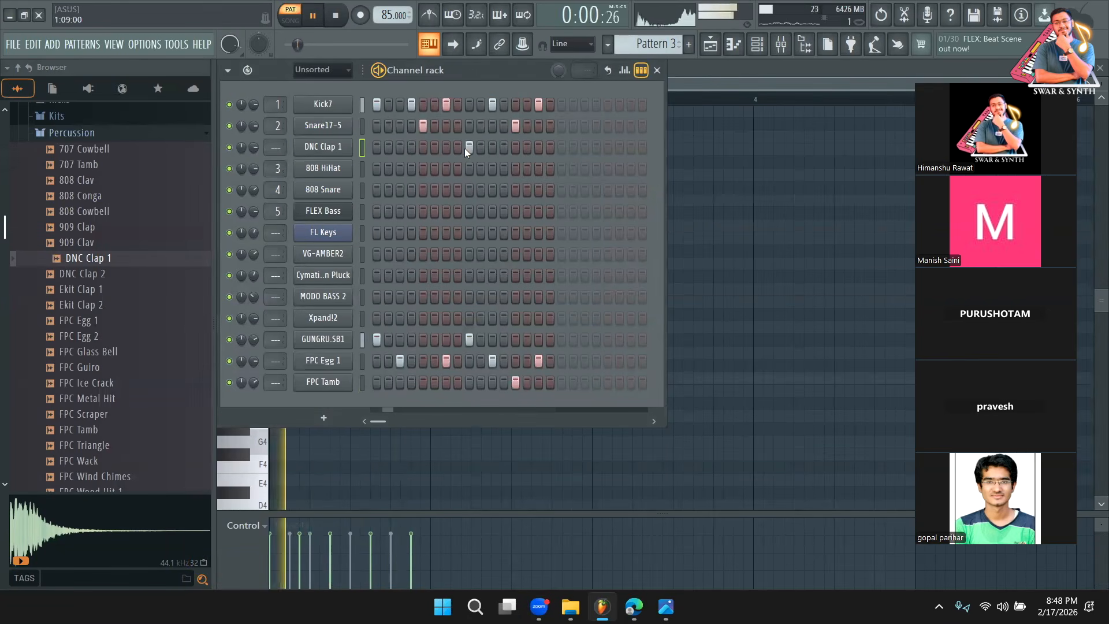
{"action": "left_click_drag", "start_coordinate": [254, 148], "coordinate": [254, 149]}
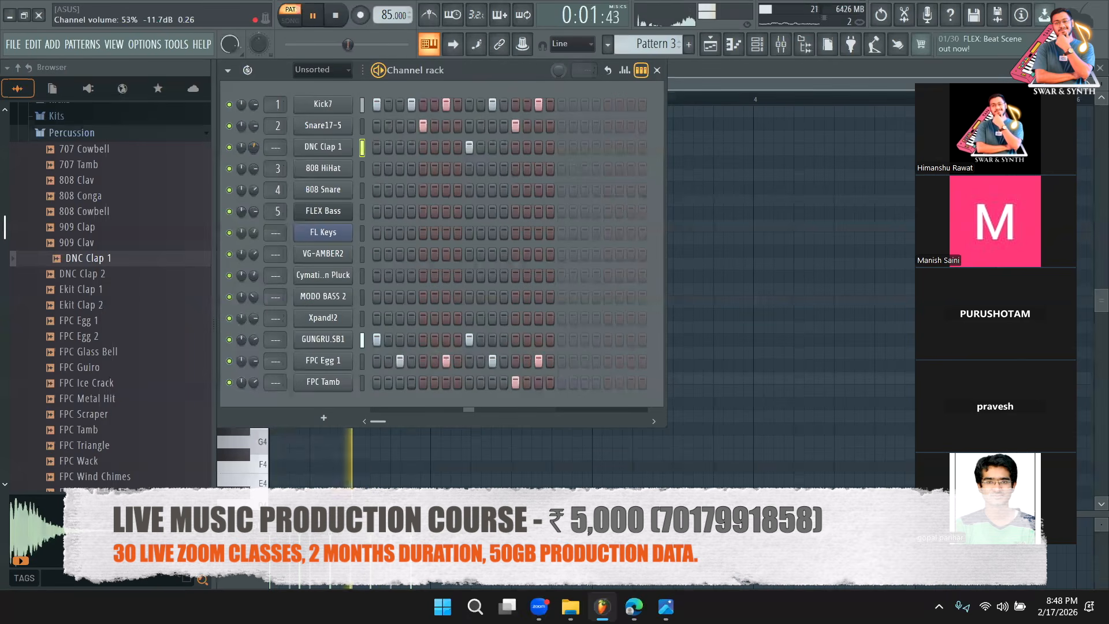
{"action": "key", "text": "space"}
Open the Playlist and play the song arrangement from bar 15 into the percussion section.
{"action": "left_click", "coordinate": [711, 46]}
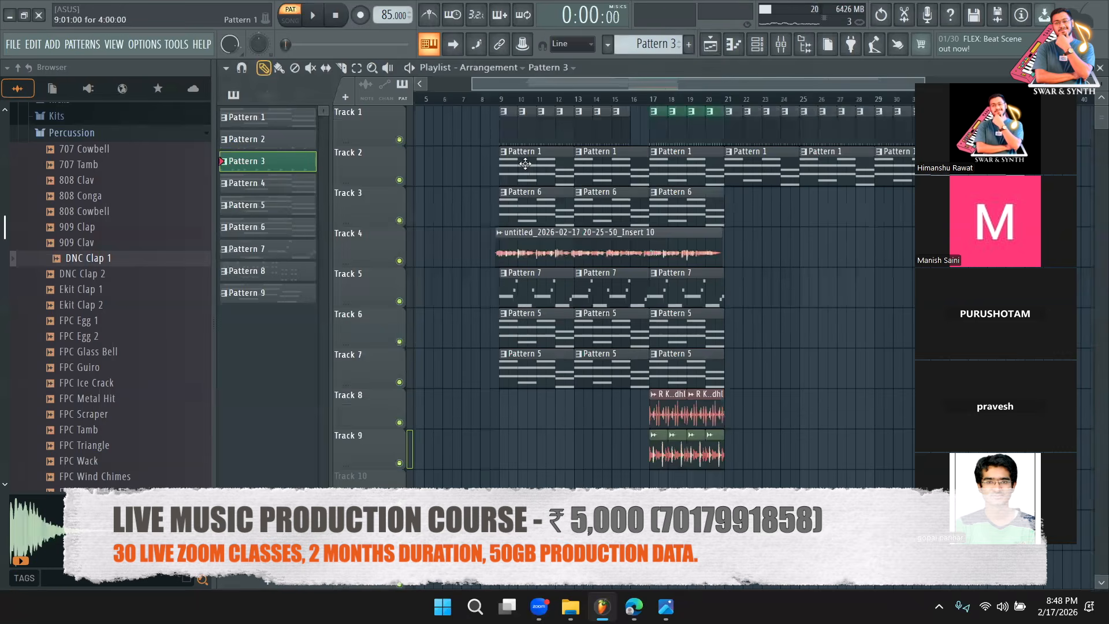
{"action": "key", "text": "space"}
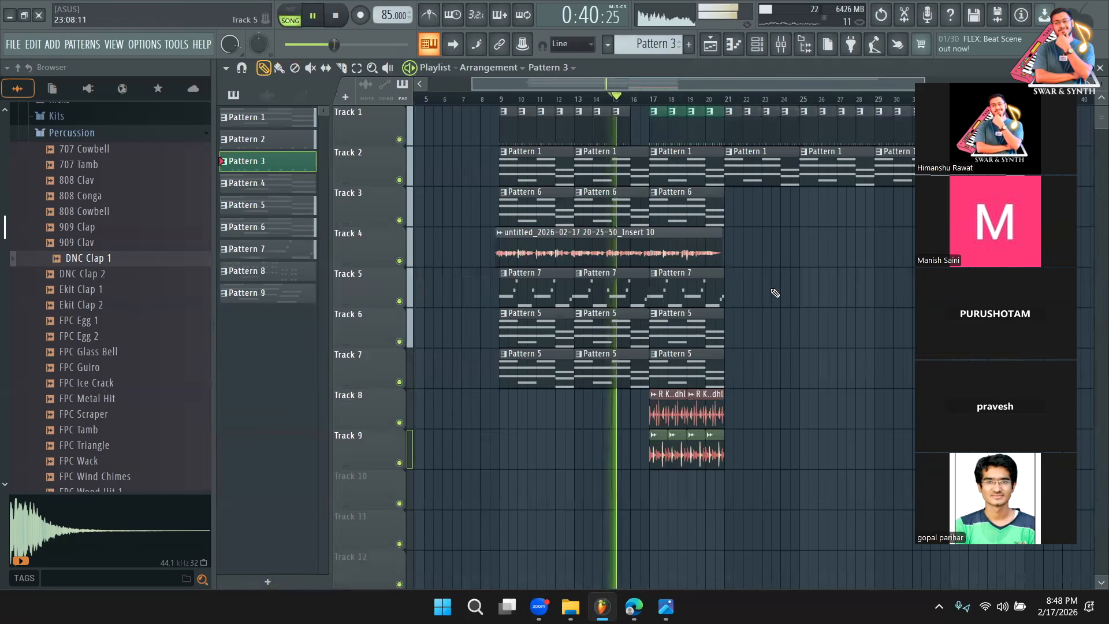
{"action": "left_click", "coordinate": [342, 68]}
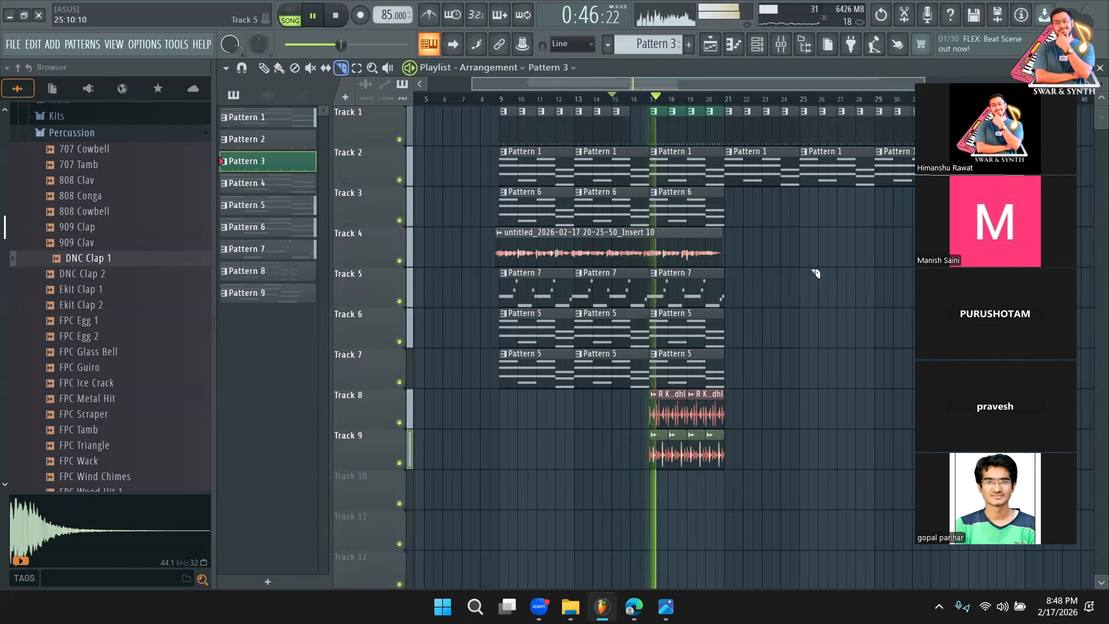
{"action": "left_click", "coordinate": [264, 69]}
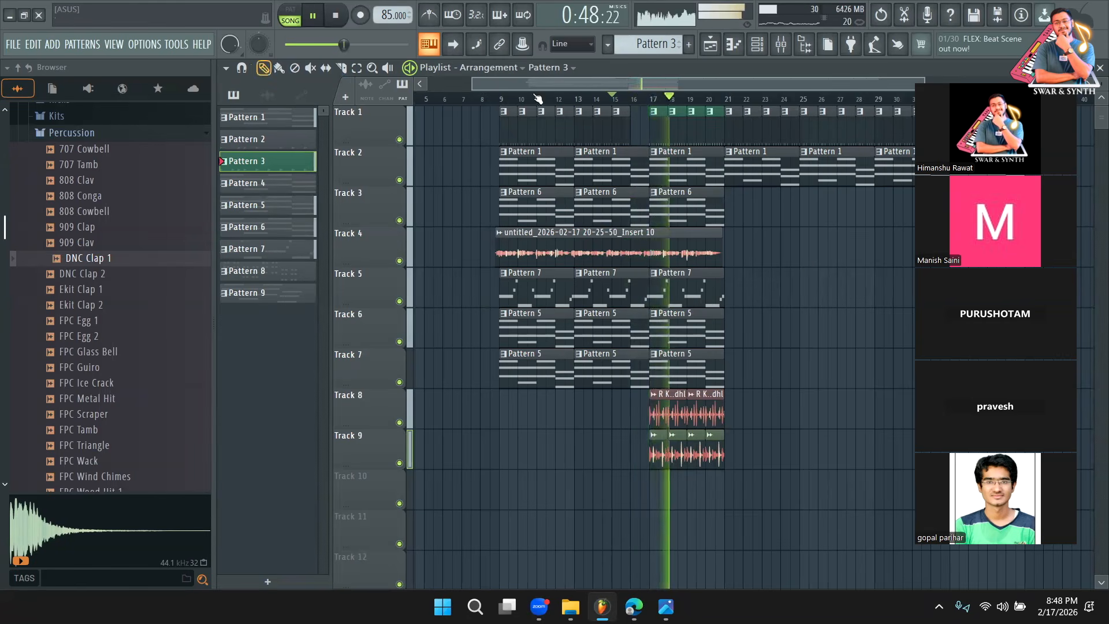
Clear the DNC Clap 1 hit from Pattern 3 in the Channel rack and return to the Playlist.
{"action": "left_click", "coordinate": [756, 52]}
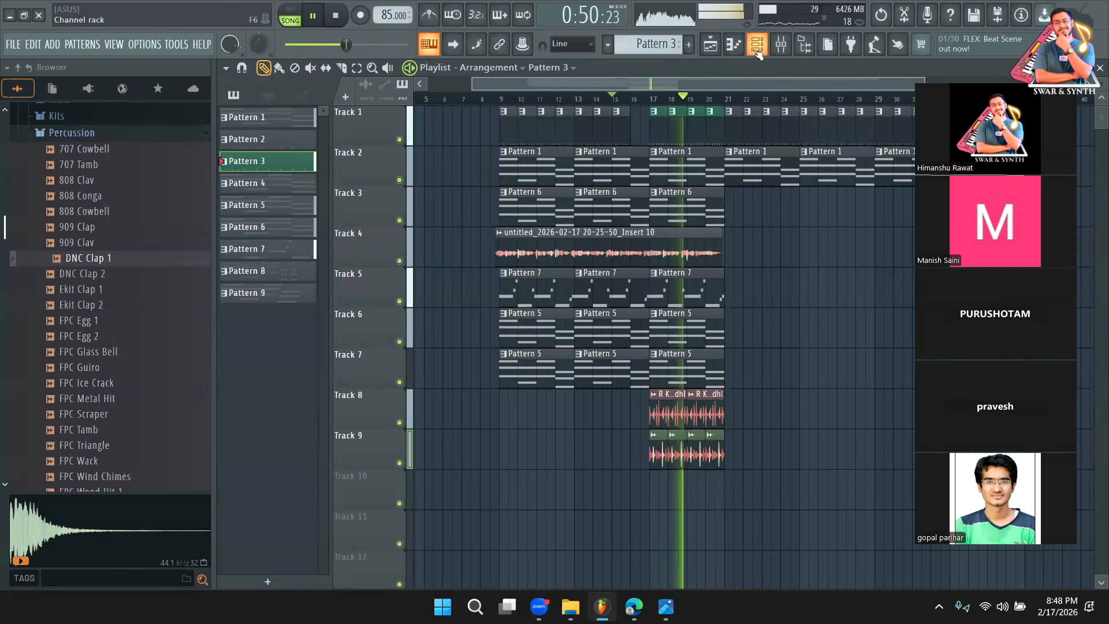
{"action": "left_click", "coordinate": [756, 53]}
{"action": "left_click", "coordinate": [517, 148]}
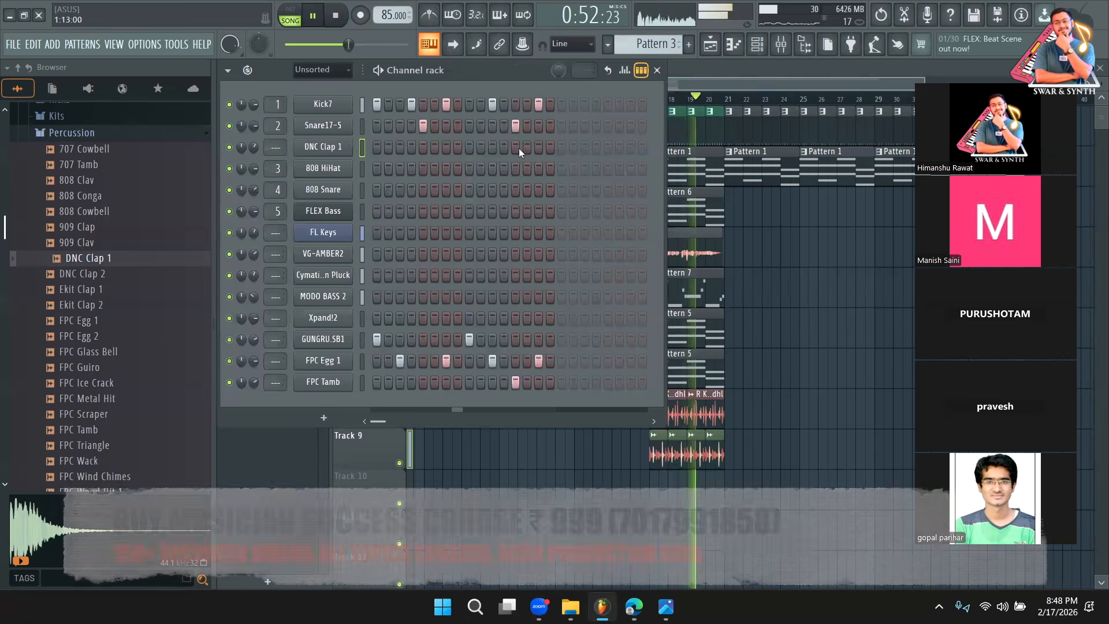
{"action": "left_click", "coordinate": [710, 458]}
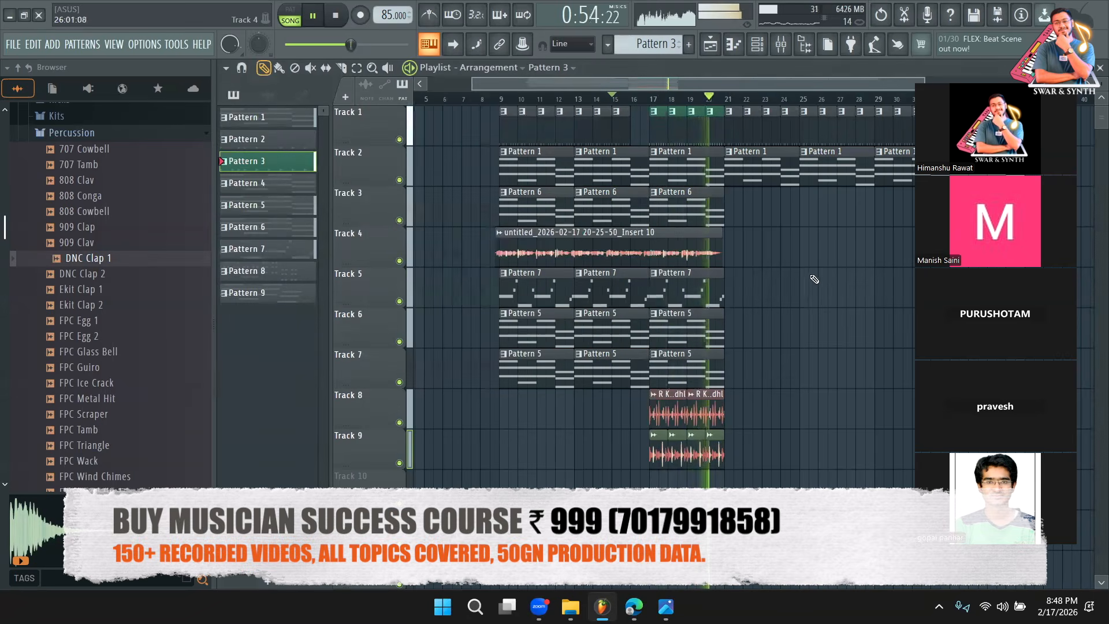
Solo Track 9, enable Track 2 alongside it, and play from bar 17.
{"action": "key", "text": "space"}
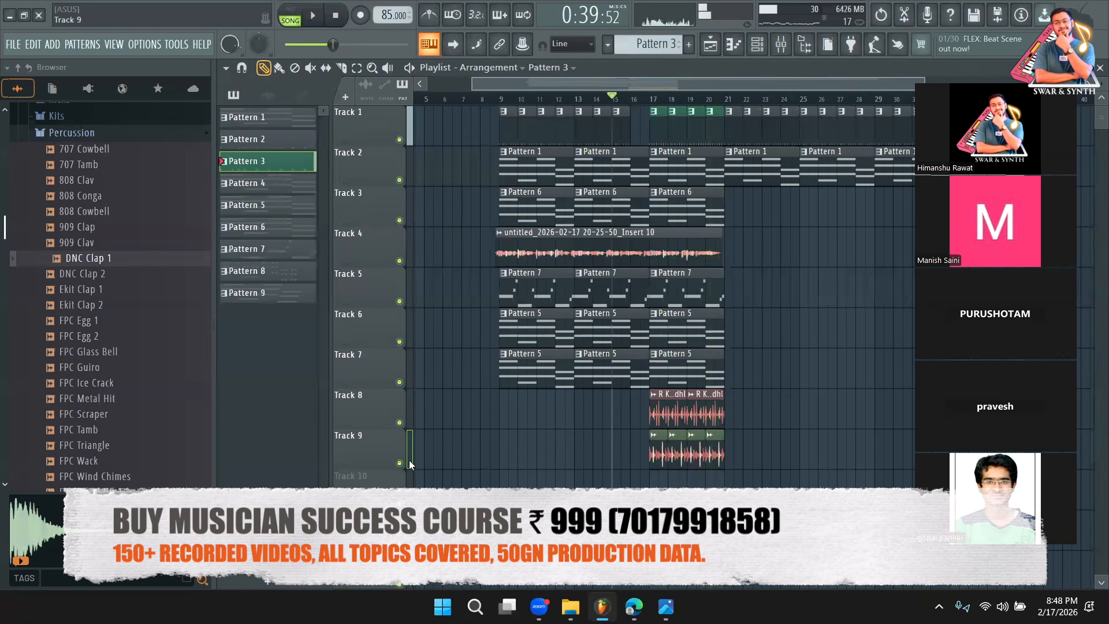
{"action": "left_click", "coordinate": [399, 463], "text": "ctrl"}
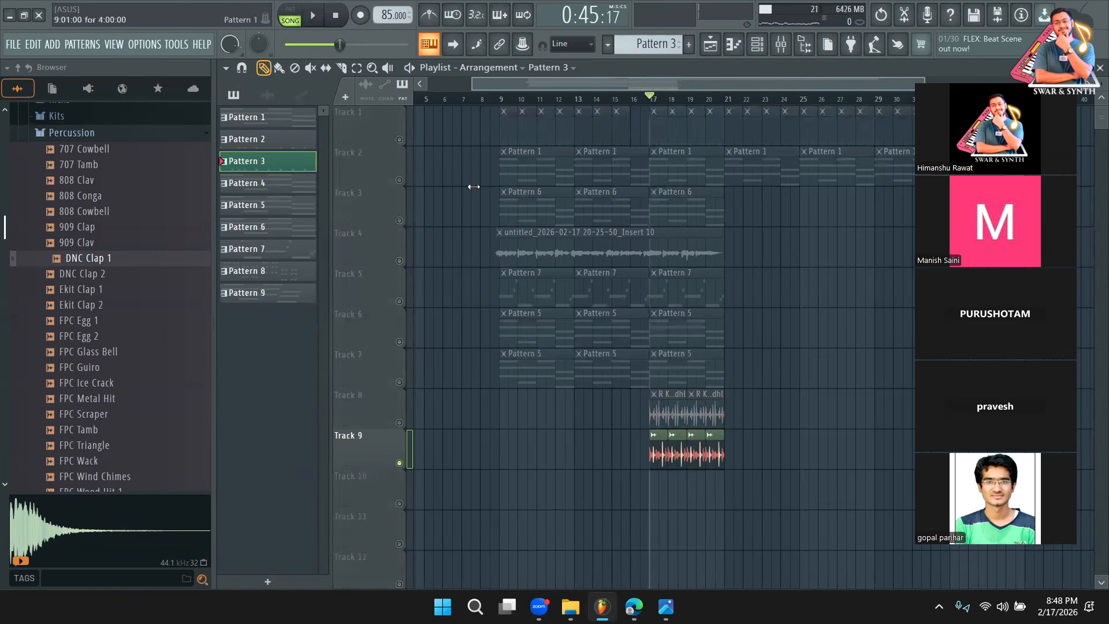
{"action": "left_click", "coordinate": [399, 180]}
{"action": "key", "text": "space"}
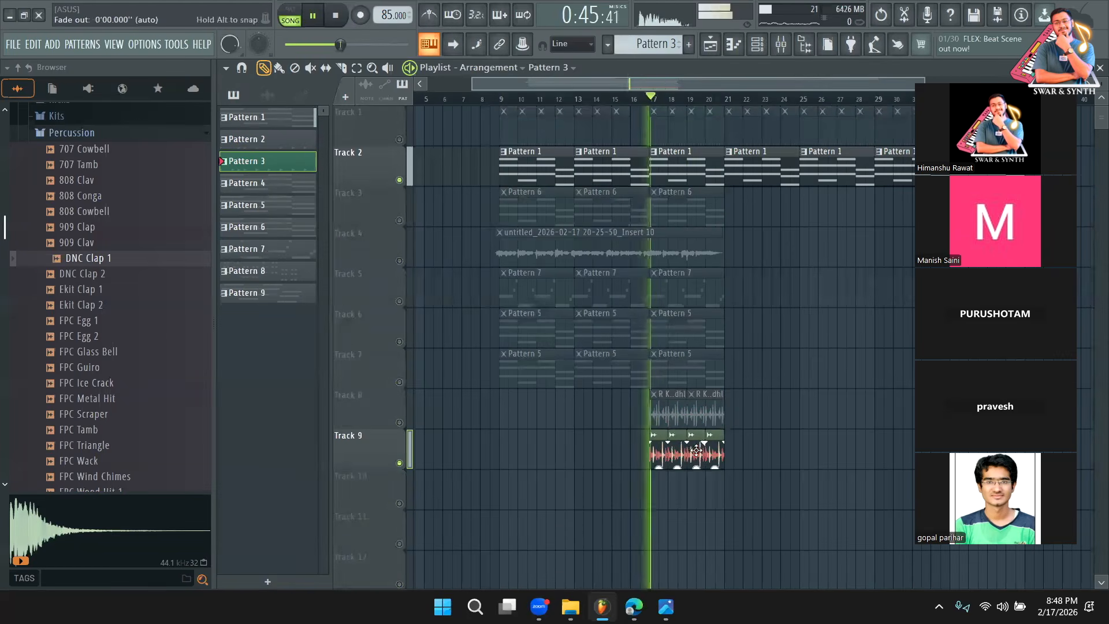
Open the DUFF-080-01 clip settings and set its channel volume to 50%.
{"action": "double_click", "coordinate": [697, 450]}
{"action": "left_click_drag", "start_coordinate": [579, 199], "coordinate": [578, 209]}
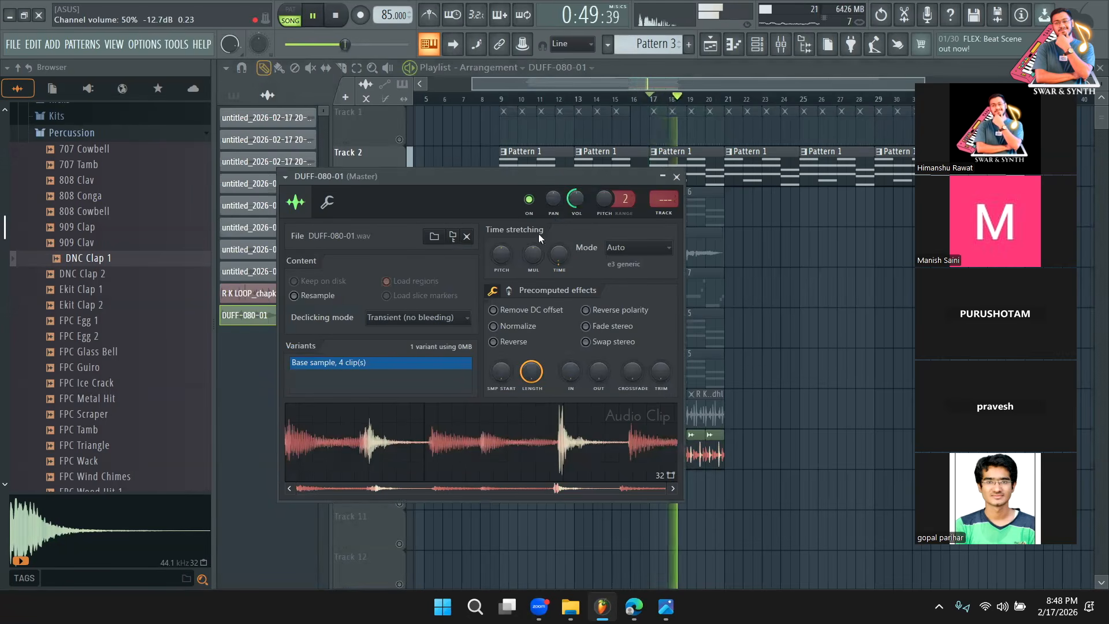
{"action": "key", "text": "space"}
Set the DUFF-080-01 clip's pitch shift to -200 cents while listening, and close its settings.
{"action": "left_click_drag", "start_coordinate": [502, 253], "coordinate": [501, 248]}
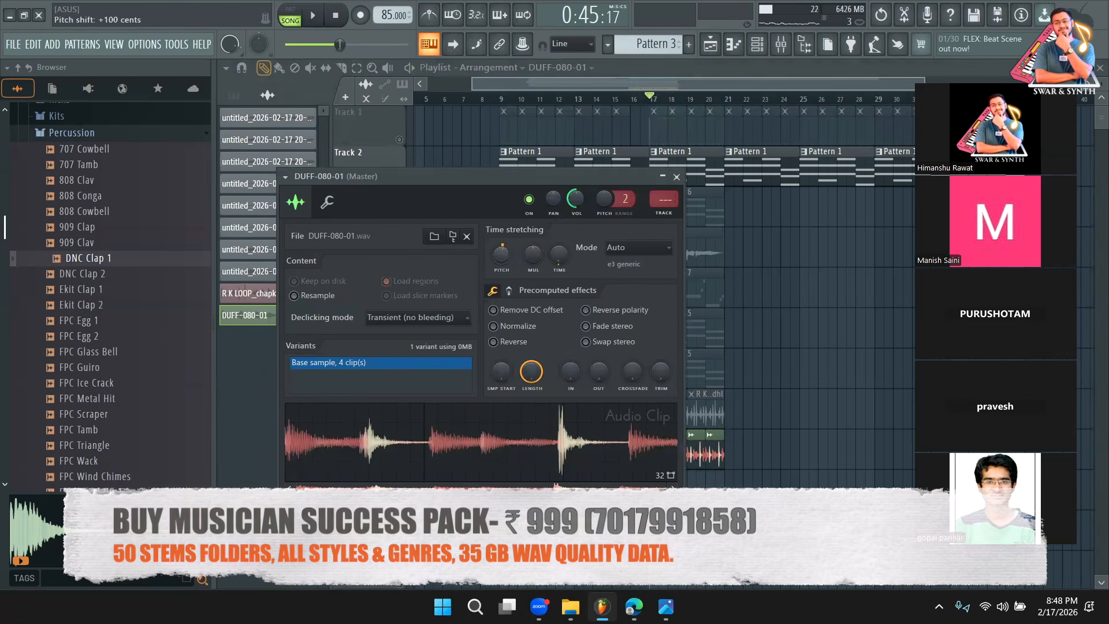
{"action": "key", "text": "space"}
{"action": "left_click_drag", "start_coordinate": [576, 179], "coordinate": [479, 206]}
{"action": "left_click_drag", "start_coordinate": [403, 281], "coordinate": [403, 289]}
{"action": "key", "text": "space"}
{"action": "key", "text": "space"}
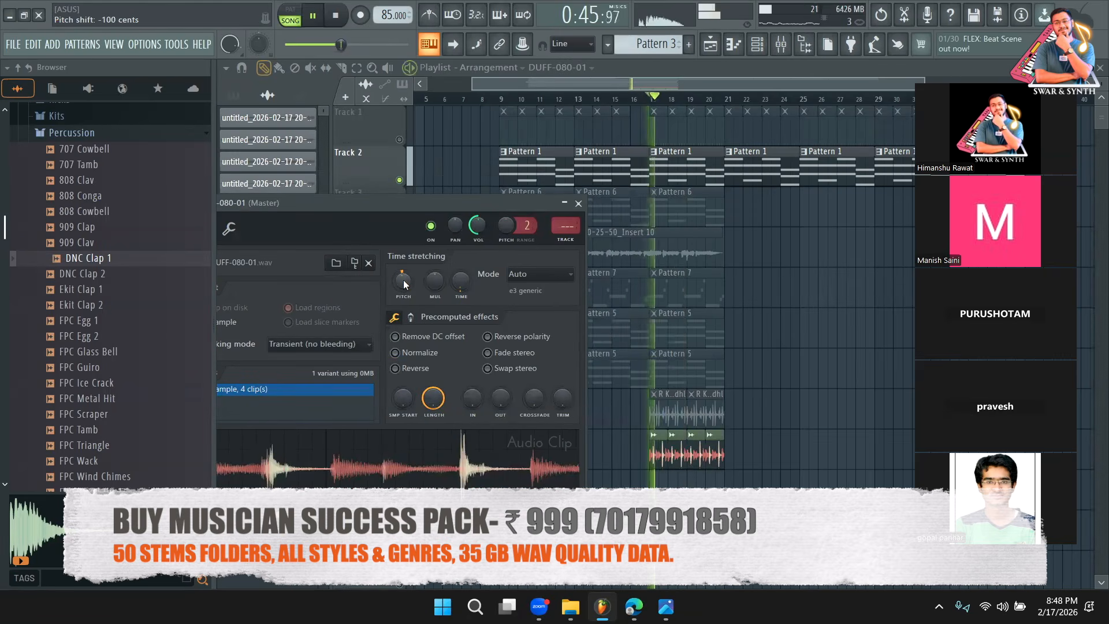
{"action": "scroll", "coordinate": [403, 282], "scroll_direction": "down", "scroll_amount": 1}
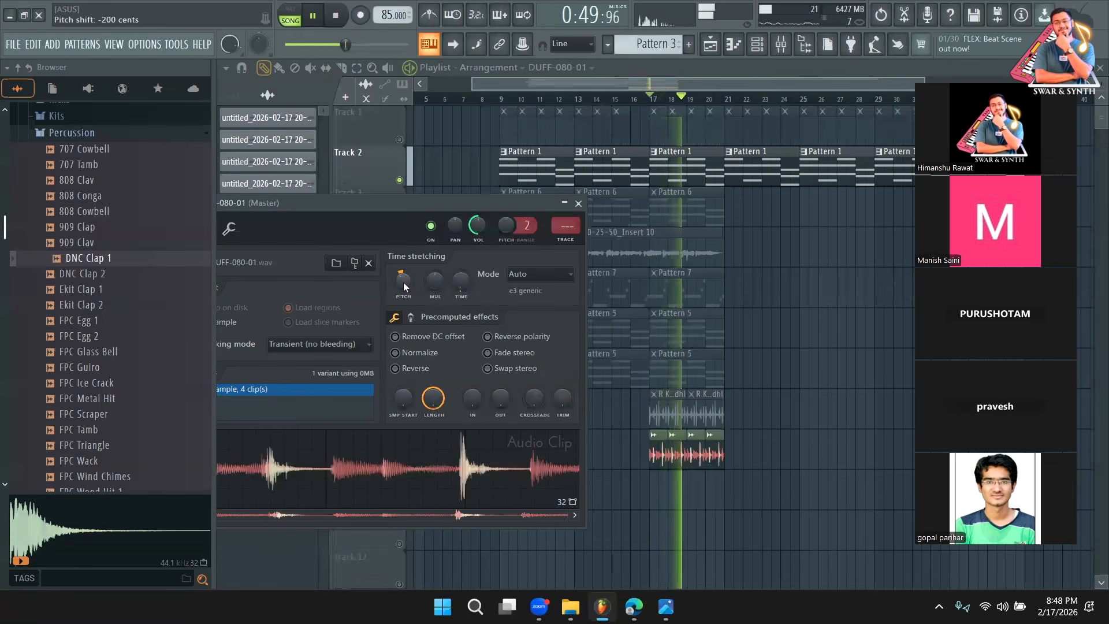
{"action": "right_click", "coordinate": [809, 324]}
{"action": "key", "text": "space"}
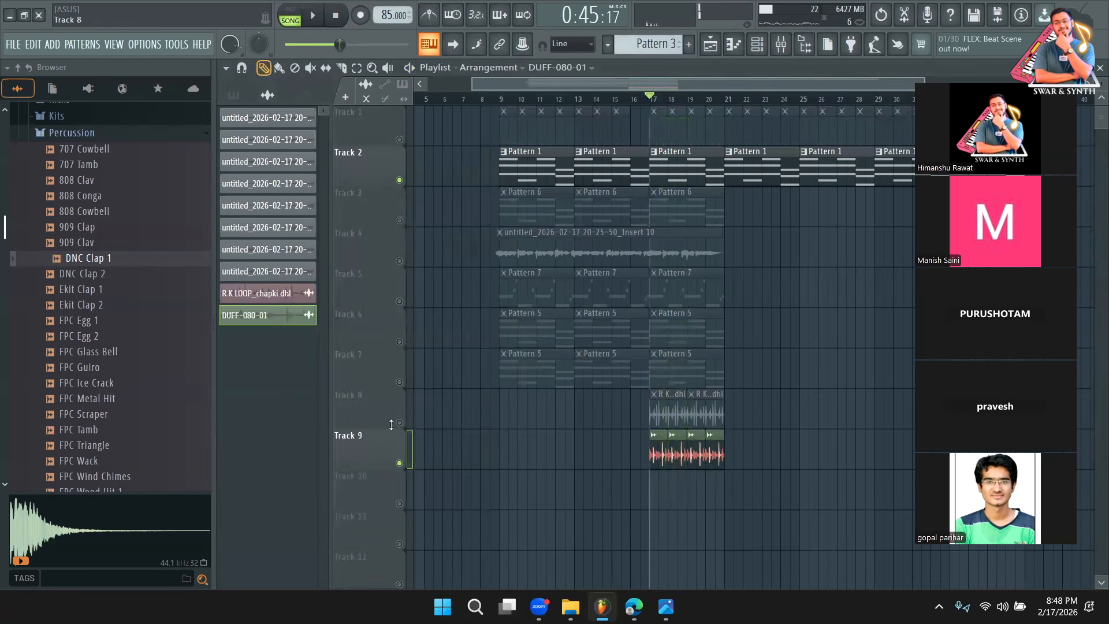
Unmute Track 8, mute Track 9, and play the chapki loop with Track 2 from bar 17.
{"action": "left_click", "coordinate": [406, 426]}
{"action": "left_click", "coordinate": [404, 464]}
{"action": "key", "text": "space"}
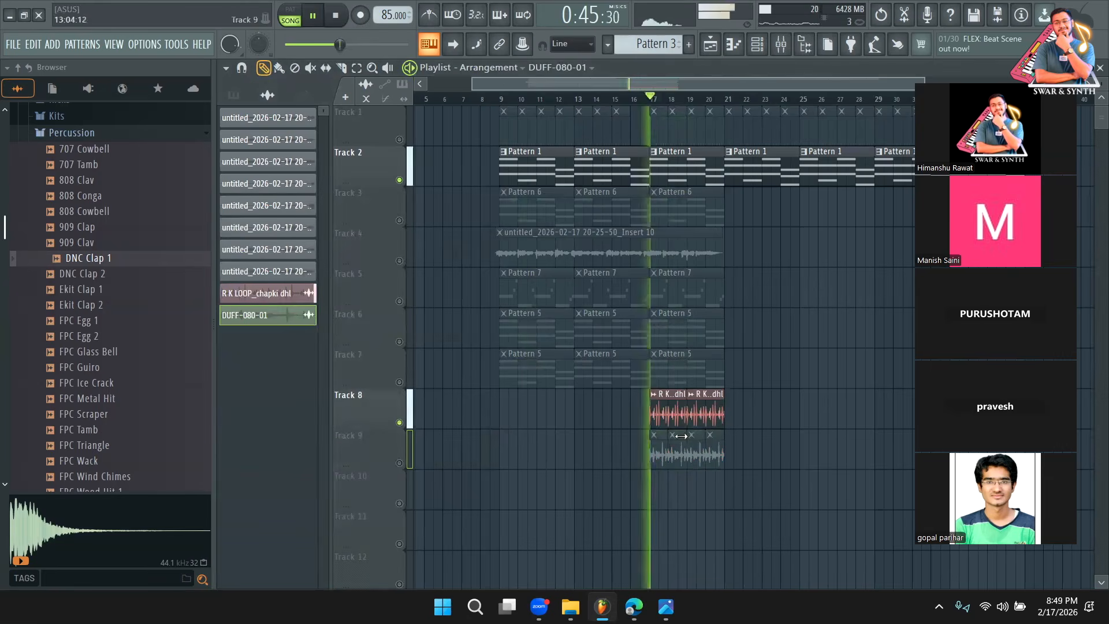
Set the R K LOOP_chapki dhl clip's pitch shift to -100 cents while listening, and close its settings.
{"action": "double_click", "coordinate": [698, 416]}
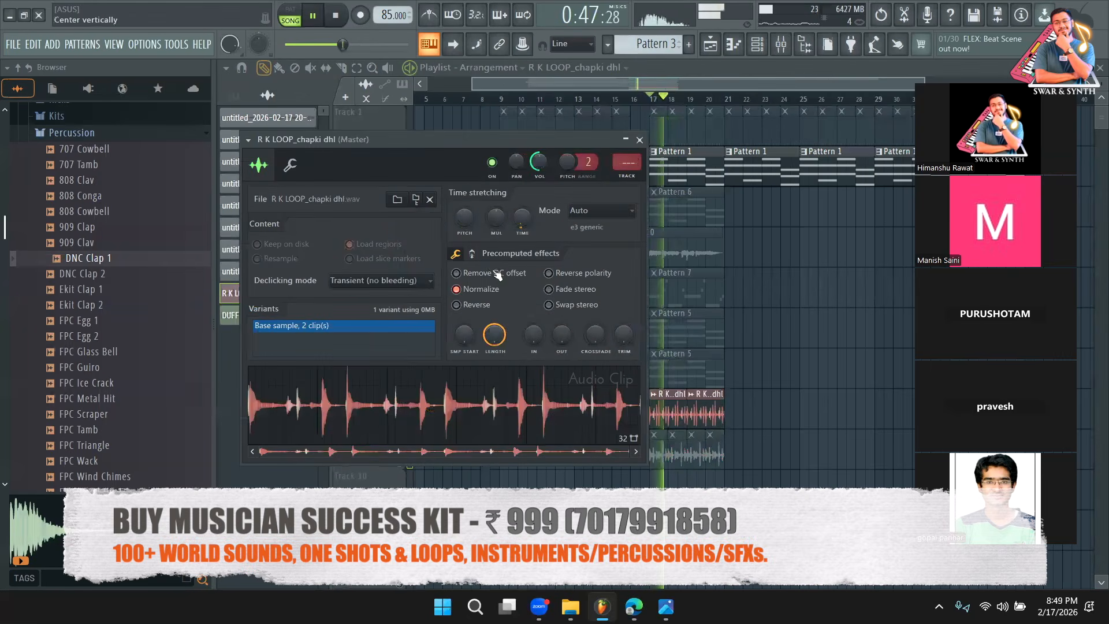
{"action": "key", "text": "space"}
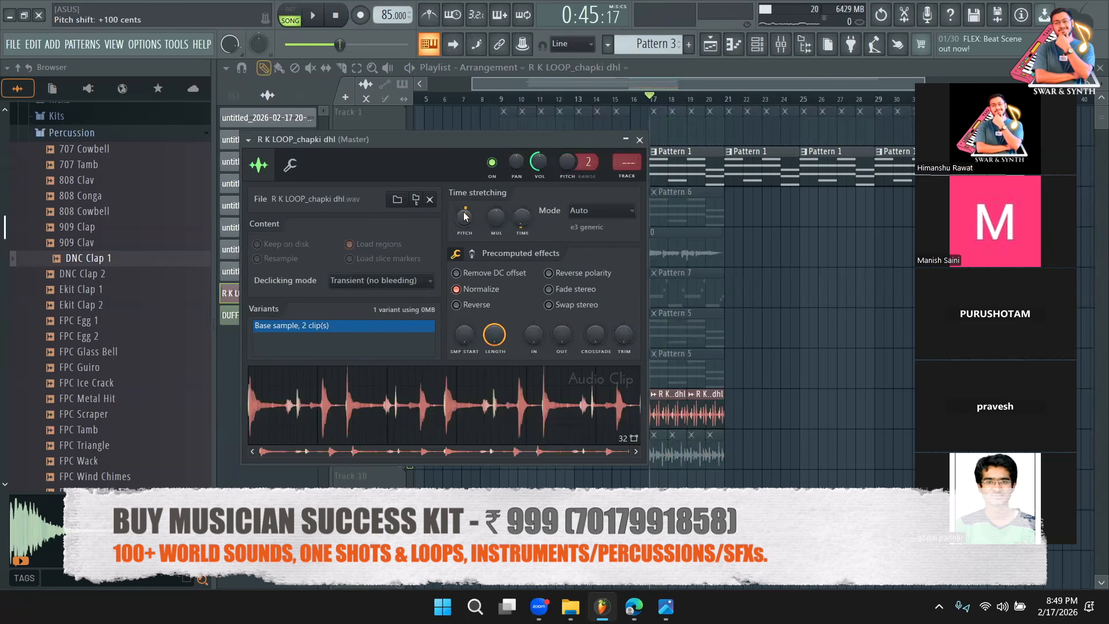
{"action": "key", "text": "space"}
{"action": "key", "text": "space"}
{"action": "left_click_drag", "start_coordinate": [464, 216], "coordinate": [464, 219]}
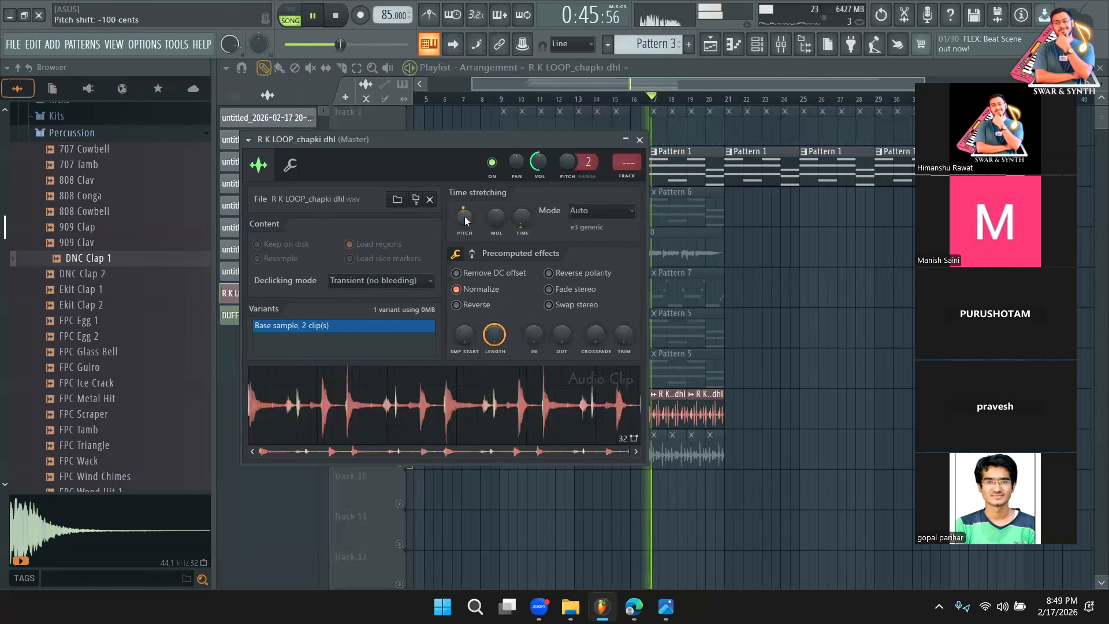
{"action": "key", "text": "Escape"}
{"action": "key", "text": "space"}
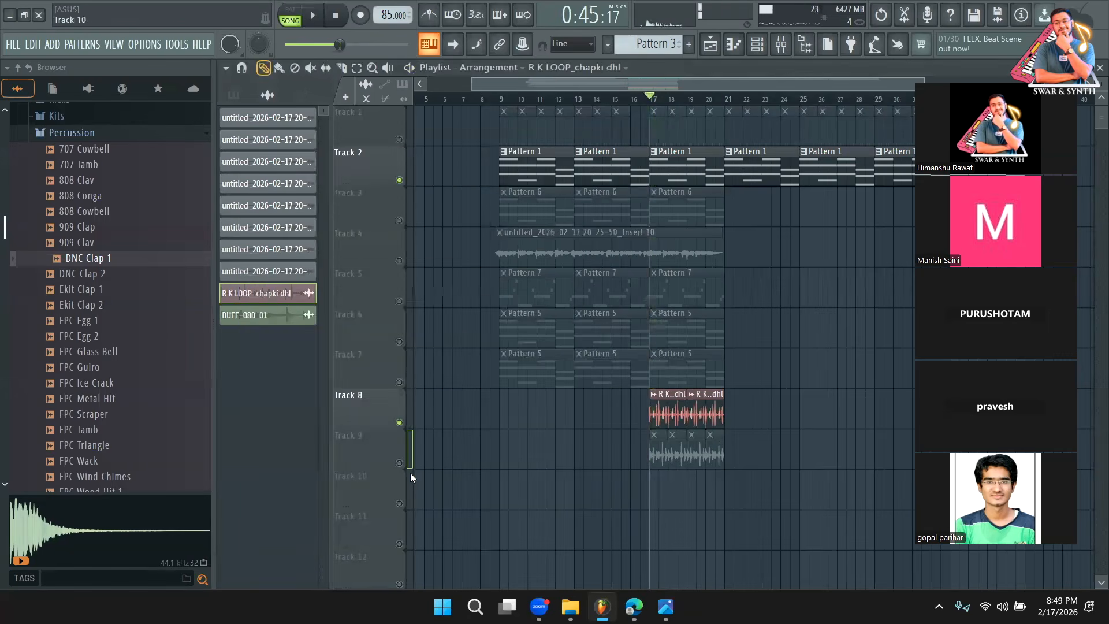
Unmute Track 9, play both percussion tracks with Track 2, and check the DUFF-080-01 clip's pitch setting.
{"action": "left_click", "coordinate": [399, 464]}
{"action": "key", "text": "space"}
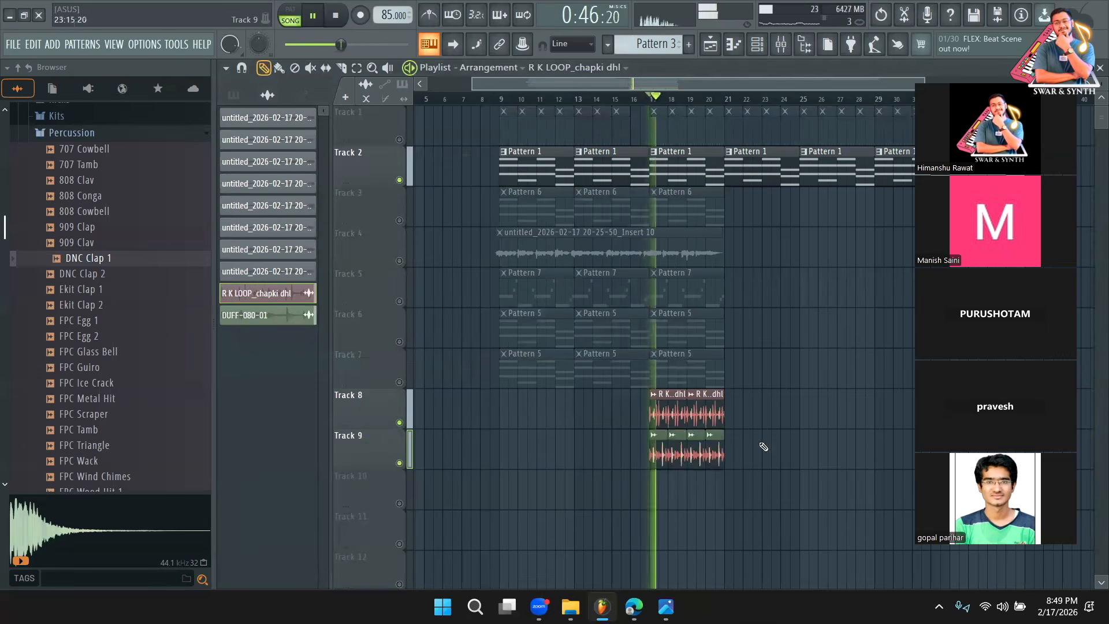
{"action": "double_click", "coordinate": [698, 453]}
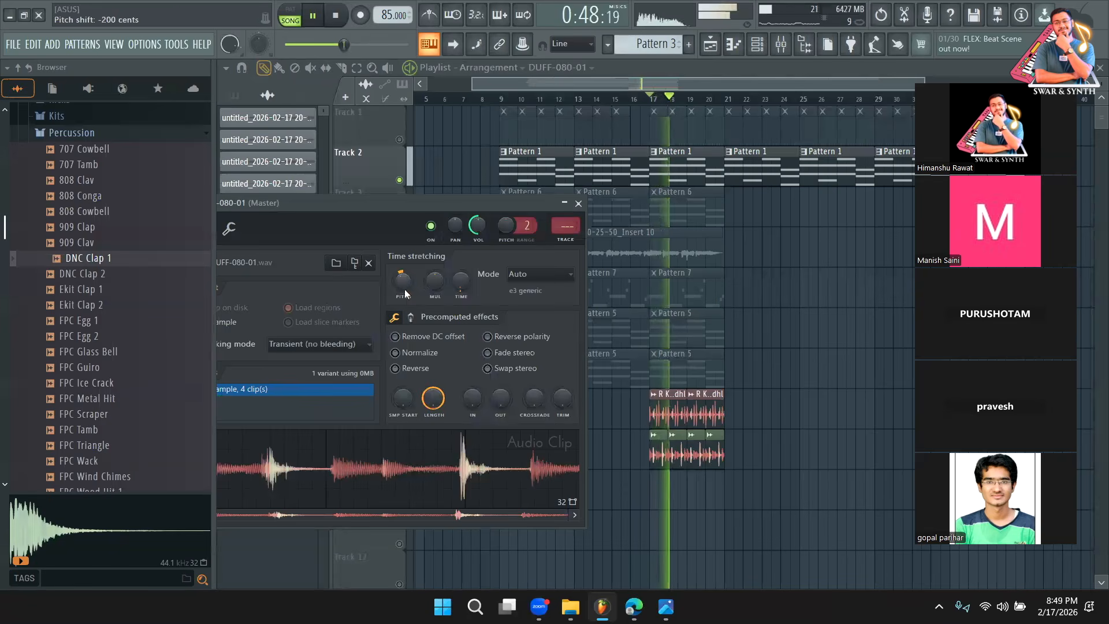
{"action": "key", "text": "Escape"}
{"action": "key", "text": "space"}
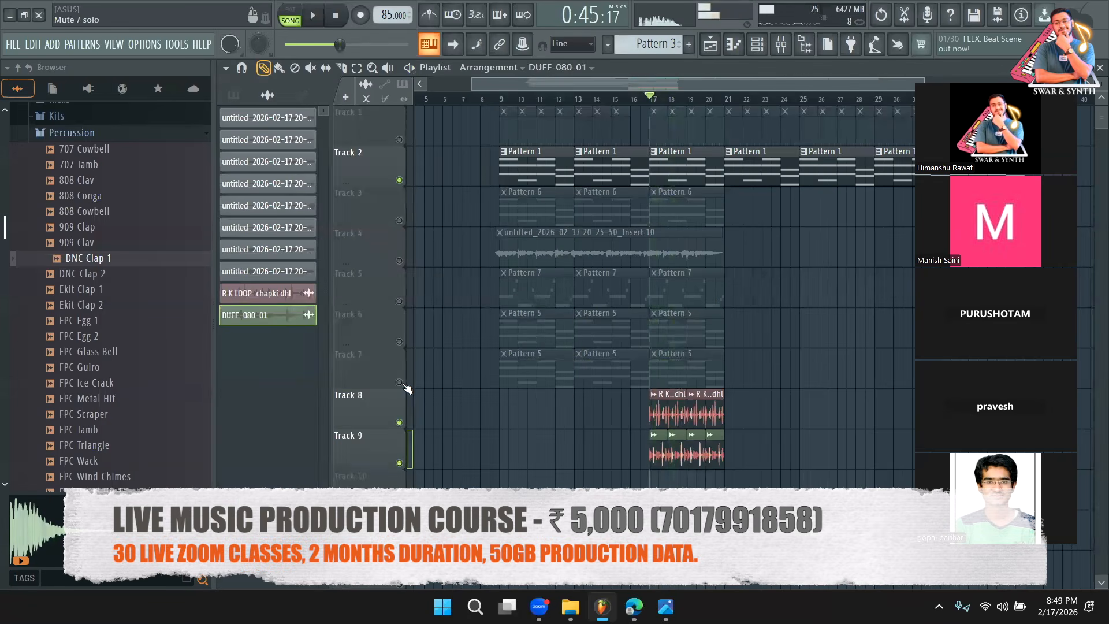
Unmute all Playlist tracks and play the full arrangement from bar 16.
{"action": "right_click", "coordinate": [403, 384]}
{"action": "right_click", "coordinate": [402, 384]}
{"action": "left_click", "coordinate": [632, 100]}
{"action": "key", "text": "space"}
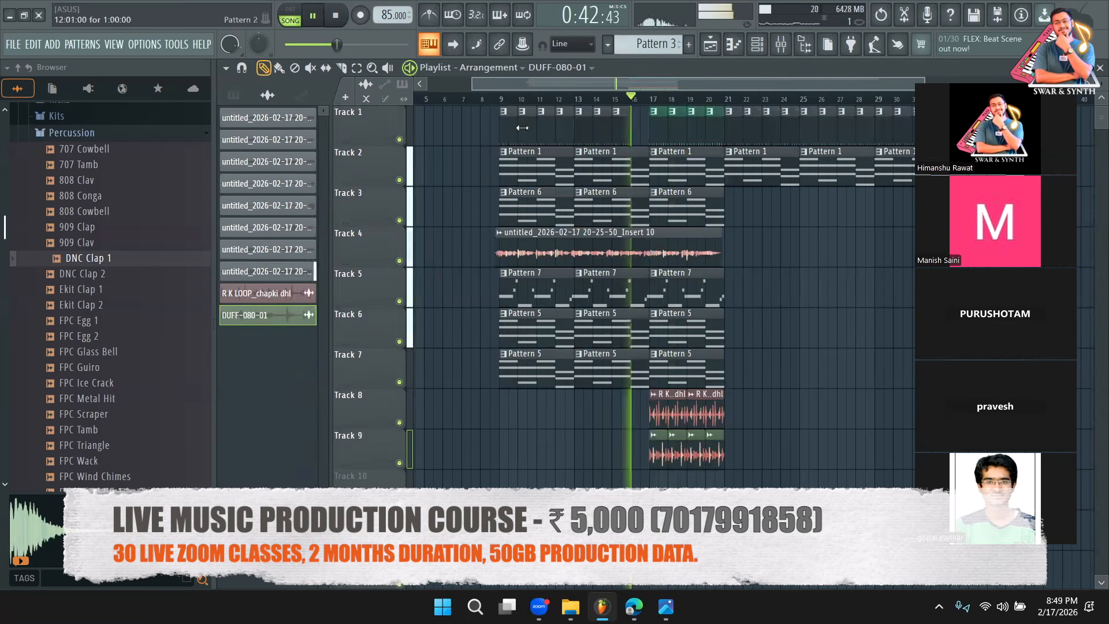
Delete the bar 16 portions of the clips on Tracks 2, 3, 6 and 7, leaving a one-bar gap before bar 17.
{"action": "left_click_drag", "start_coordinate": [636, 165], "coordinate": [636, 208]}
{"action": "left_click_drag", "start_coordinate": [636, 318], "coordinate": [633, 382]}
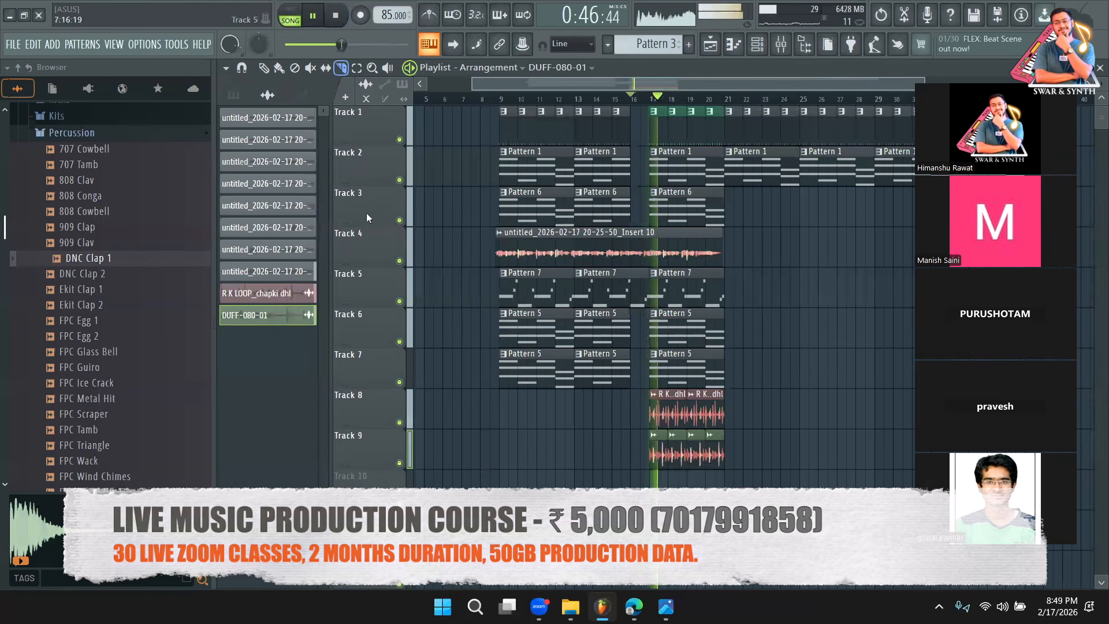
{"action": "left_click", "coordinate": [264, 68]}
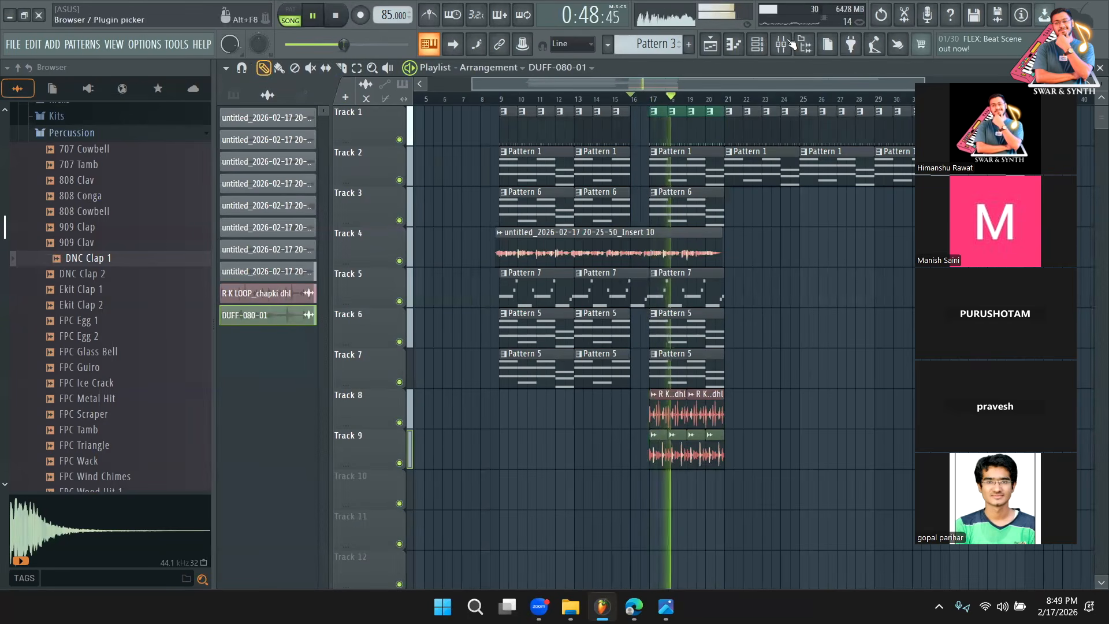
Check the drum and percussion channels of Pattern 3 during playback, and stop the song.
{"action": "key", "text": "F6"}
{"action": "left_click", "coordinate": [318, 70]}
{"action": "left_click", "coordinate": [312, 115]}
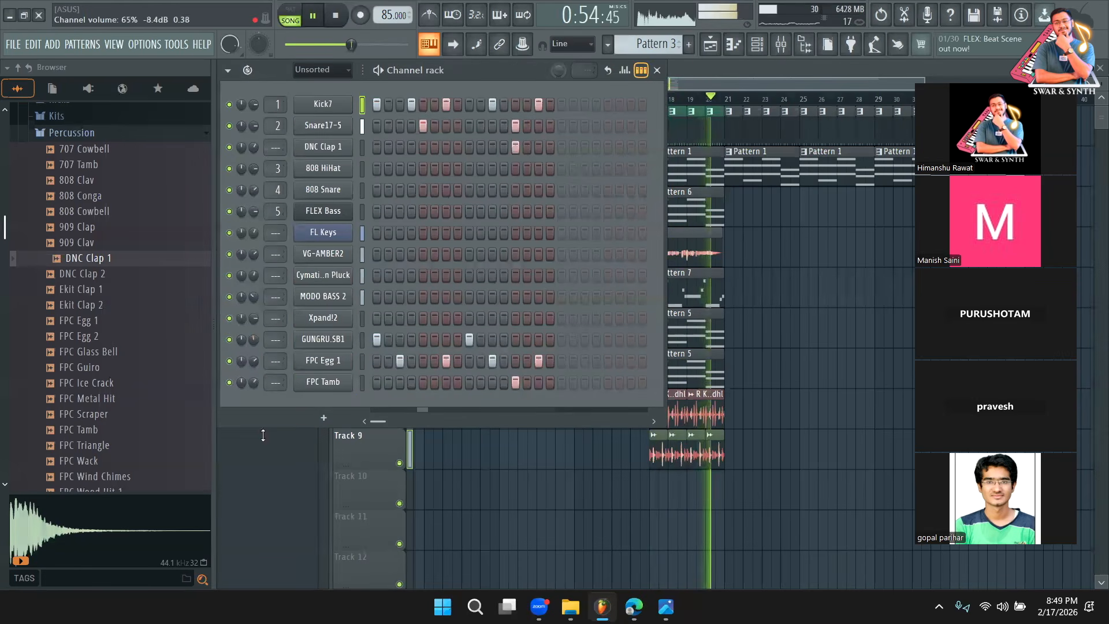
{"action": "key", "text": "F6"}
{"action": "key", "text": "space"}
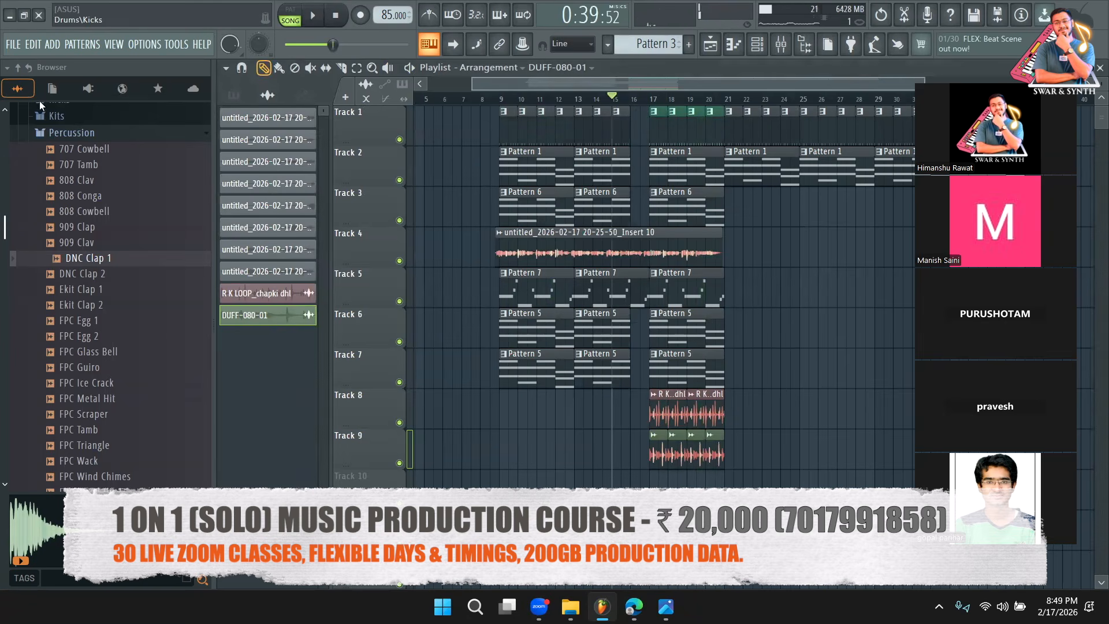
Search the sample browser for KSHMR 3 and open the KSHMR_Toms folder within the drums of KSHMR VOLUME 3.
{"action": "left_click", "coordinate": [18, 68]}
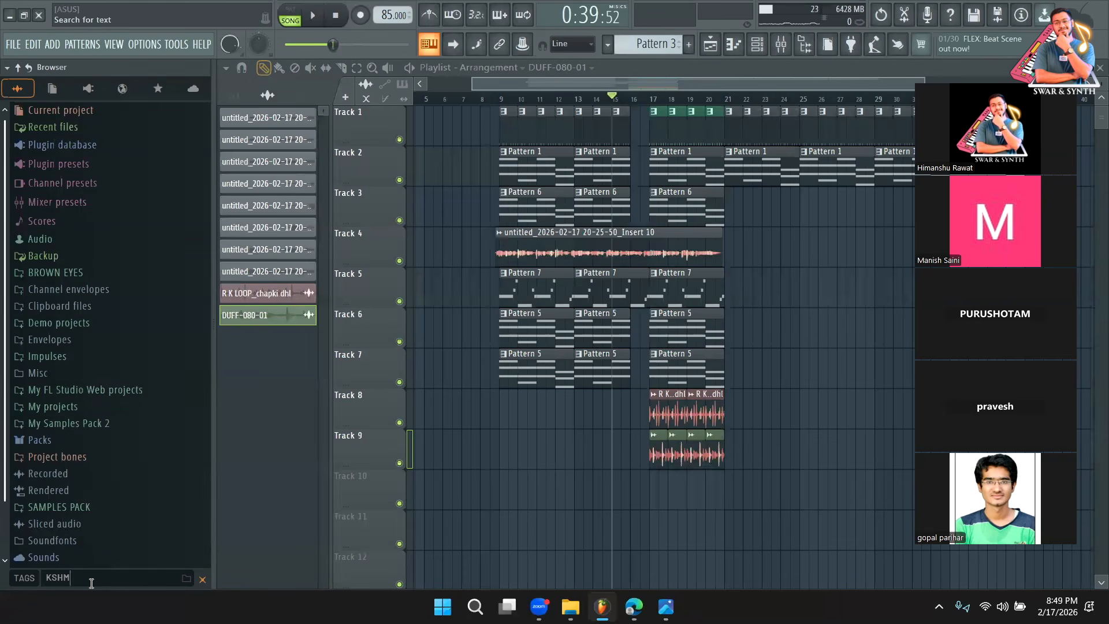
{"action": "scroll", "coordinate": [122, 404], "scroll_direction": "up", "scroll_amount": 5}
{"action": "left_click", "coordinate": [90, 228]}
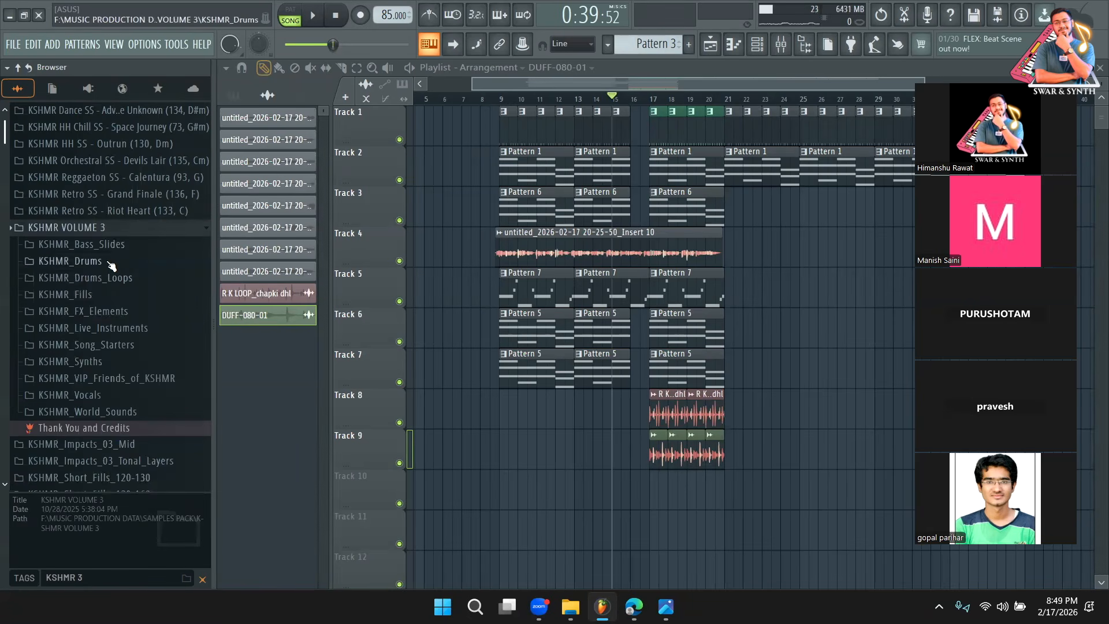
{"action": "left_click", "coordinate": [110, 263]}
{"action": "left_click", "coordinate": [78, 445]}
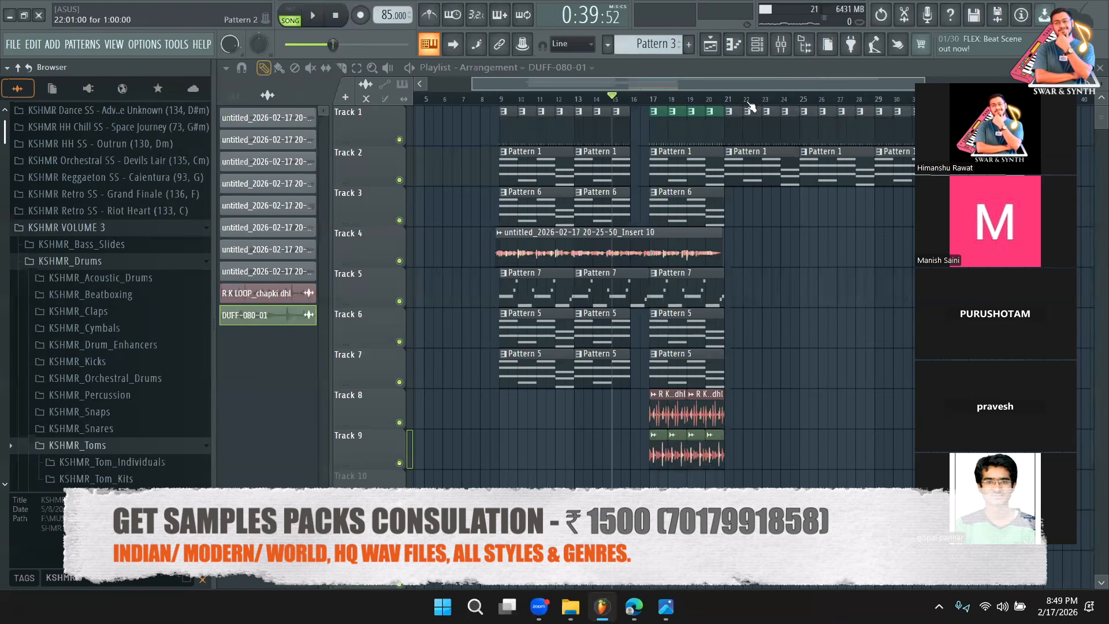
Bring up the channel rack and switch to the empty Pattern 10.
{"action": "left_click", "coordinate": [757, 46]}
{"action": "scroll", "coordinate": [660, 46], "scroll_direction": "down", "scroll_amount": 2}
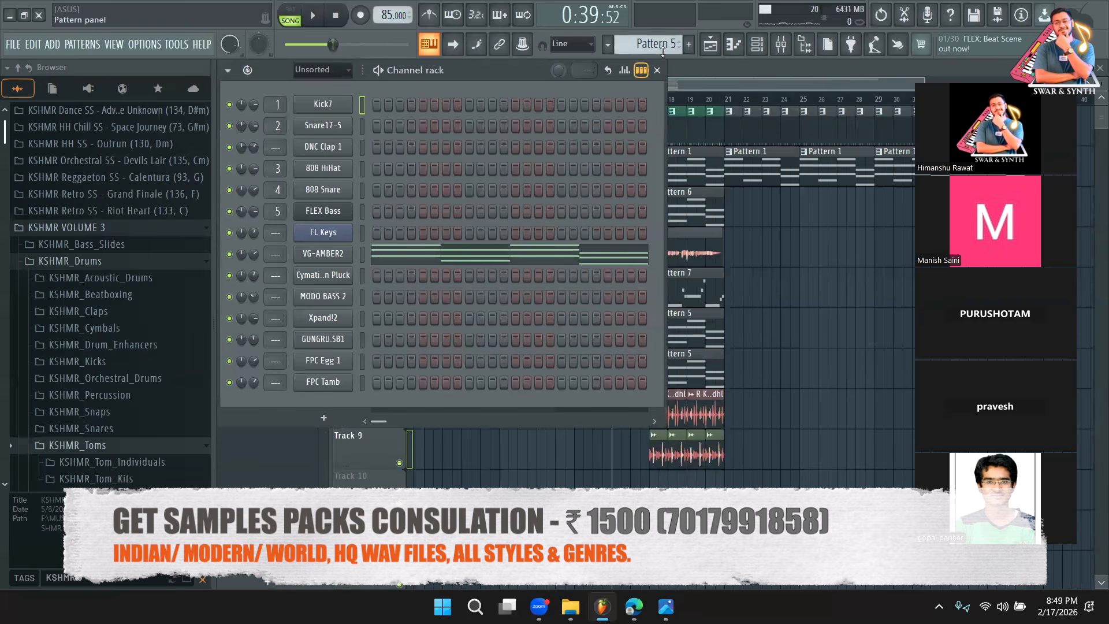
{"action": "scroll", "coordinate": [659, 45], "scroll_direction": "down", "scroll_amount": 5}
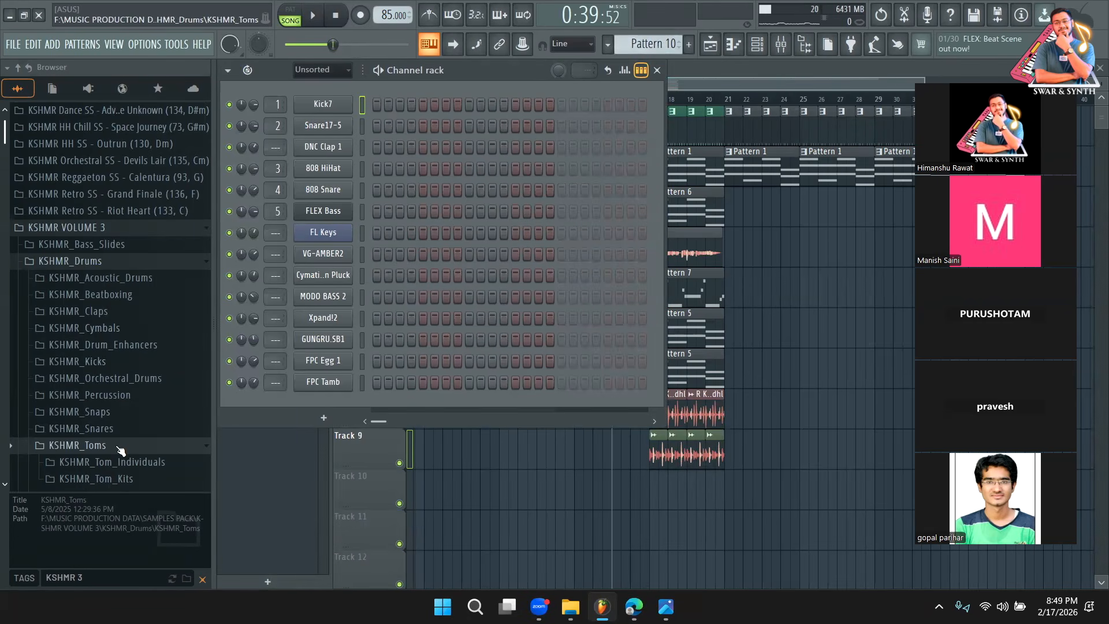
Audition the samples in the KSHMR_Tom_Kits folder and open the KSHMR_Tom_Individuals folder.
{"action": "left_click", "coordinate": [137, 480]}
{"action": "left_click", "coordinate": [139, 432]}
{"action": "left_click", "coordinate": [149, 413]}
{"action": "left_click", "coordinate": [149, 403]}
{"action": "scroll", "coordinate": [150, 408], "scroll_direction": "down", "scroll_amount": 2}
{"action": "scroll", "coordinate": [152, 411], "scroll_direction": "down", "scroll_amount": 5}
{"action": "left_click", "coordinate": [151, 309]}
{"action": "left_click", "coordinate": [167, 293]}
{"action": "left_click", "coordinate": [170, 278]}
{"action": "scroll", "coordinate": [174, 319], "scroll_direction": "up", "scroll_amount": 2}
{"action": "left_click", "coordinate": [115, 181]}
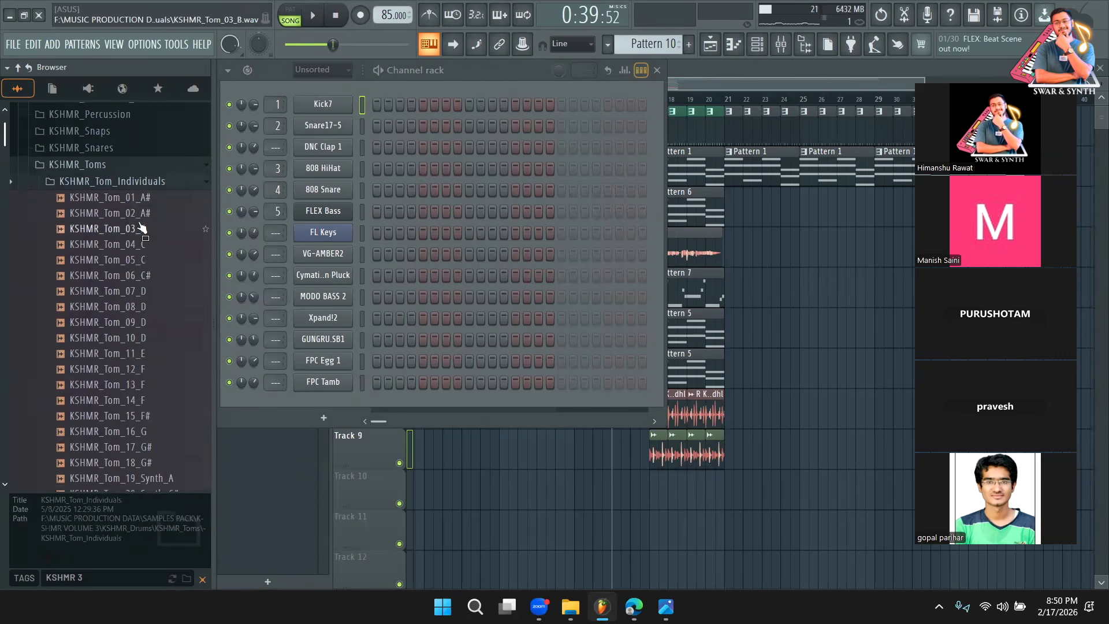
Preview the individual toms and add KSHMR_Tom_05_C and KSHMR_Tom_13_F as new channels.
{"action": "left_click", "coordinate": [133, 244]}
{"action": "left_click", "coordinate": [141, 261]}
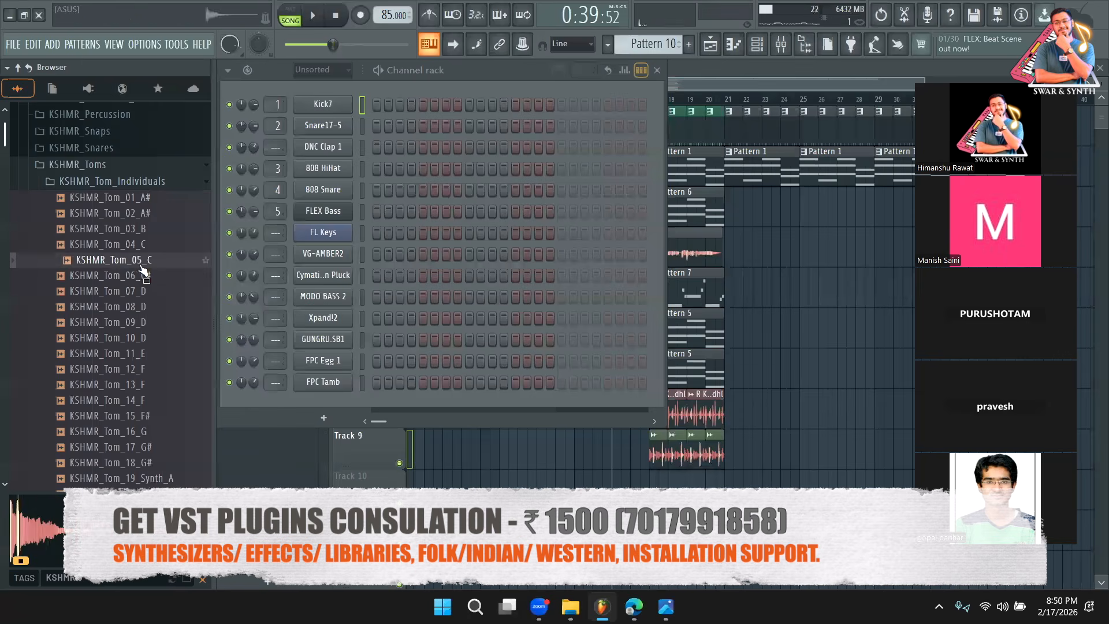
{"action": "left_click_drag", "start_coordinate": [321, 416], "coordinate": [321, 410]}
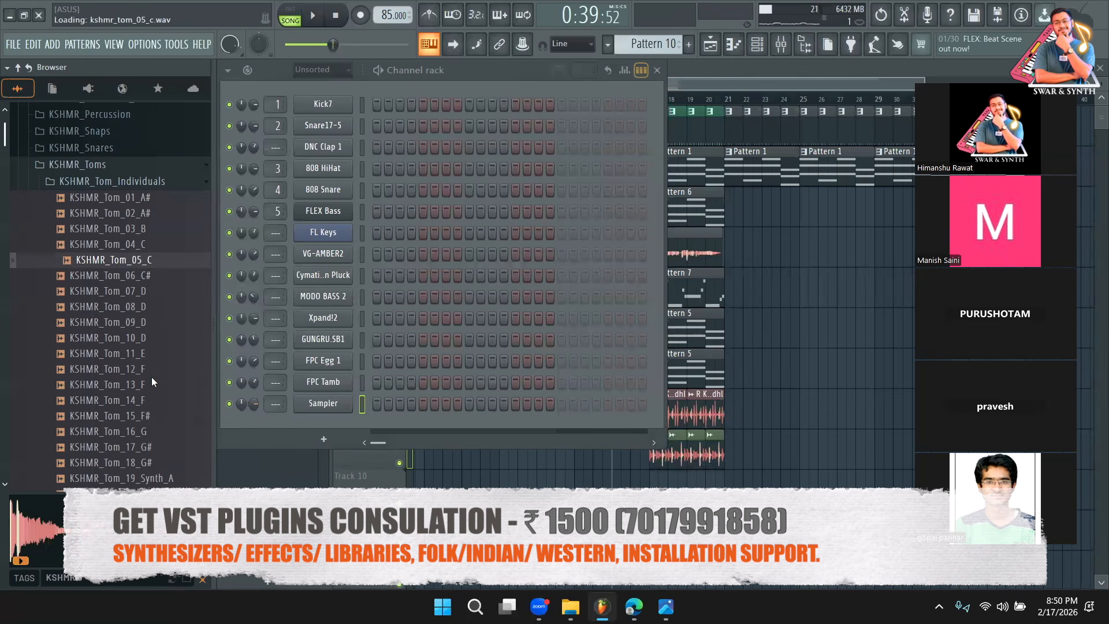
{"action": "scroll", "coordinate": [151, 376], "scroll_direction": "down", "scroll_amount": 3}
{"action": "left_click", "coordinate": [145, 290]}
{"action": "left_click_drag", "start_coordinate": [146, 282], "coordinate": [304, 422]}
Audition more individual toms and add KSHMR_Tom_11_E and KSHMR_Tom_18_G# as new channels.
{"action": "left_click", "coordinate": [133, 322]}
{"action": "left_click", "coordinate": [138, 307]}
{"action": "left_click", "coordinate": [141, 292]}
{"action": "left_click", "coordinate": [143, 275]}
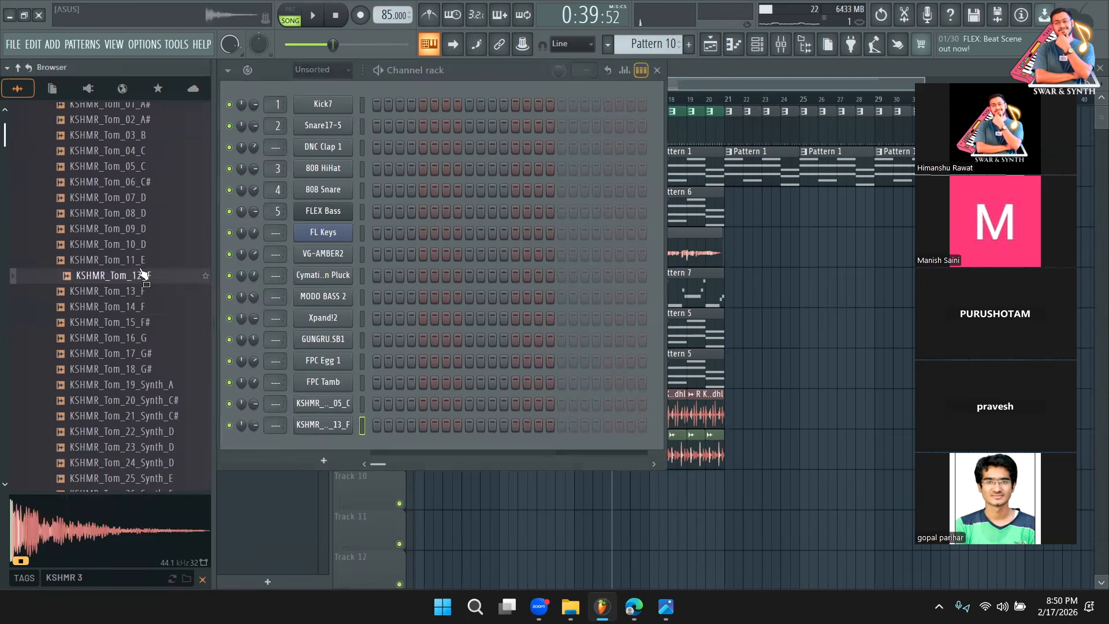
{"action": "left_click", "coordinate": [146, 261]}
{"action": "left_click_drag", "start_coordinate": [275, 407], "coordinate": [314, 469]}
{"action": "left_click", "coordinate": [146, 370]}
Place Pattern 10 on Track 10 at bar 16 and return to its step sequence.
{"action": "key", "text": "F6"}
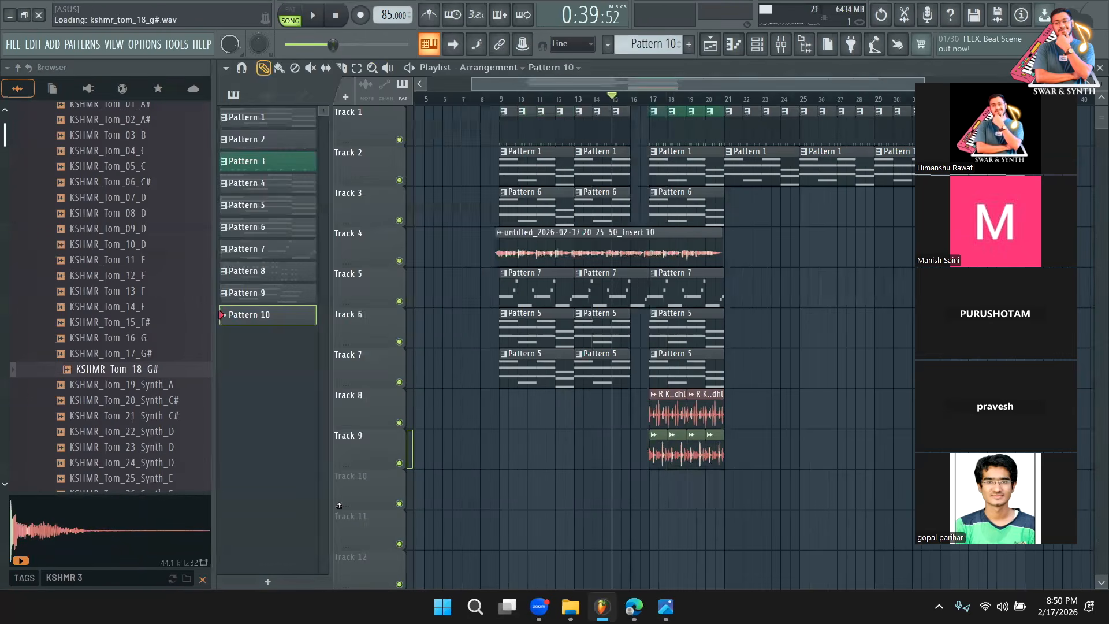
{"action": "double_click", "coordinate": [638, 489]}
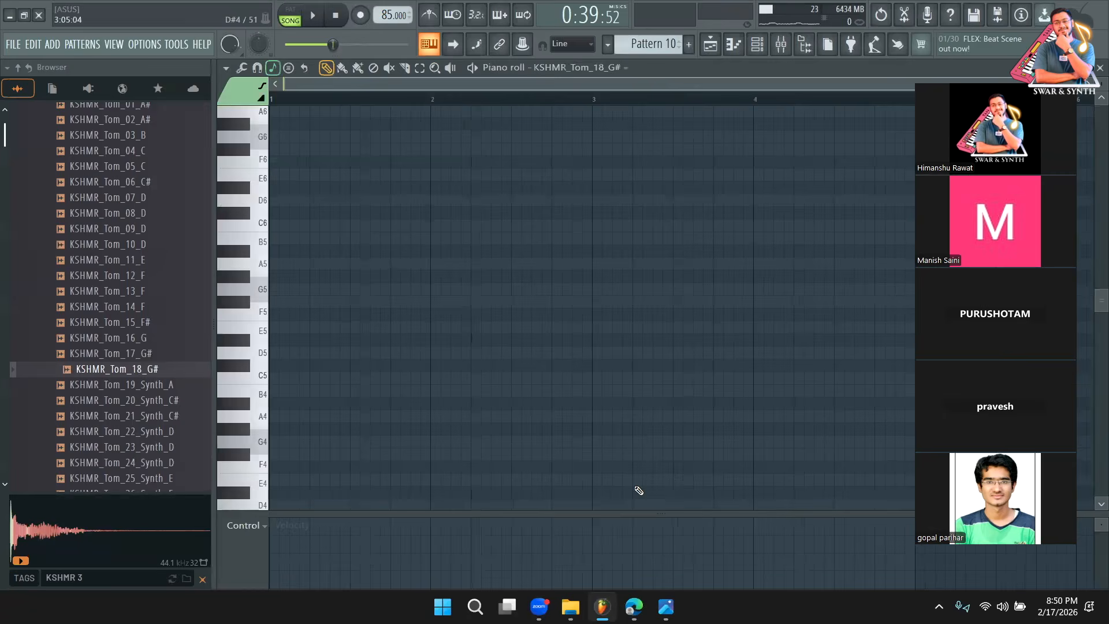
{"action": "left_click", "coordinate": [764, 46]}
During playback, program Tom_05_C on step 1, Tom_13_F on steps 5 and 13, Tom_11_E on 6 and 11, and Tom_18_G# on 9.
{"action": "left_click", "coordinate": [377, 392]}
{"action": "key", "text": "space"}
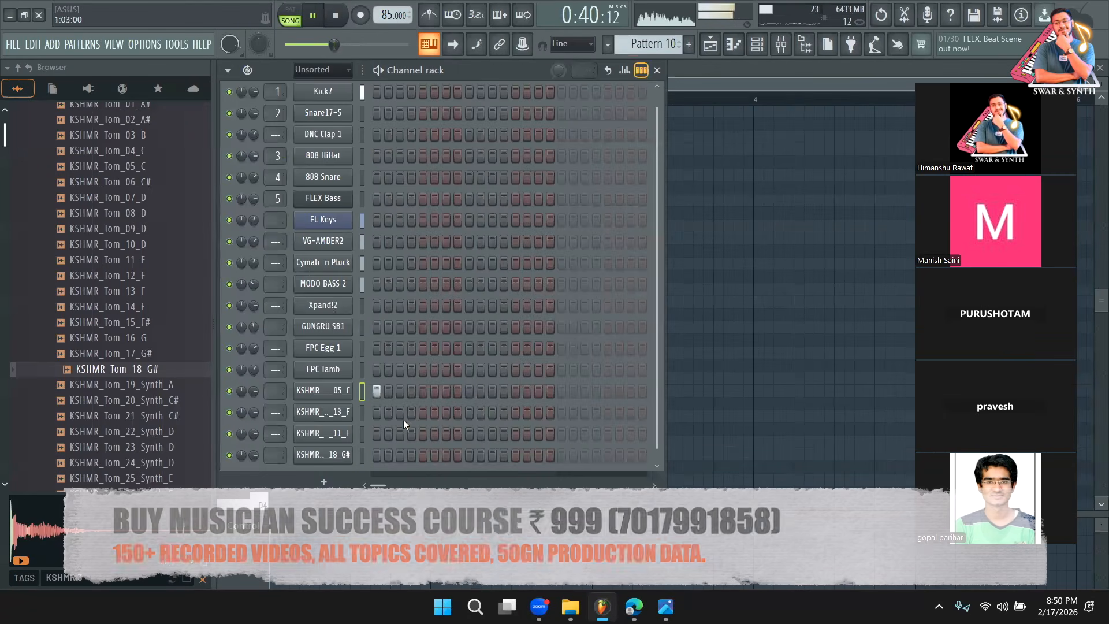
{"action": "left_click", "coordinate": [423, 412]}
{"action": "left_click", "coordinate": [435, 433]}
{"action": "left_click", "coordinate": [435, 433]}
{"action": "left_click", "coordinate": [435, 434]}
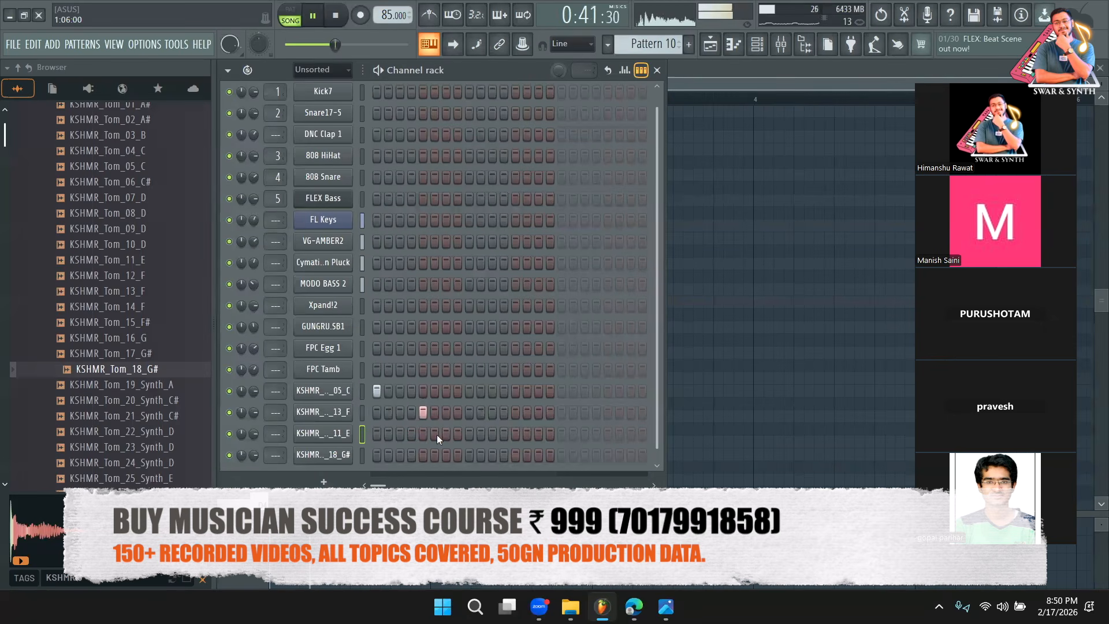
{"action": "left_click", "coordinate": [469, 454]}
{"action": "left_click", "coordinate": [480, 455]}
{"action": "left_click", "coordinate": [492, 434]}
{"action": "left_click", "coordinate": [515, 411]}
{"action": "left_click", "coordinate": [480, 455]}
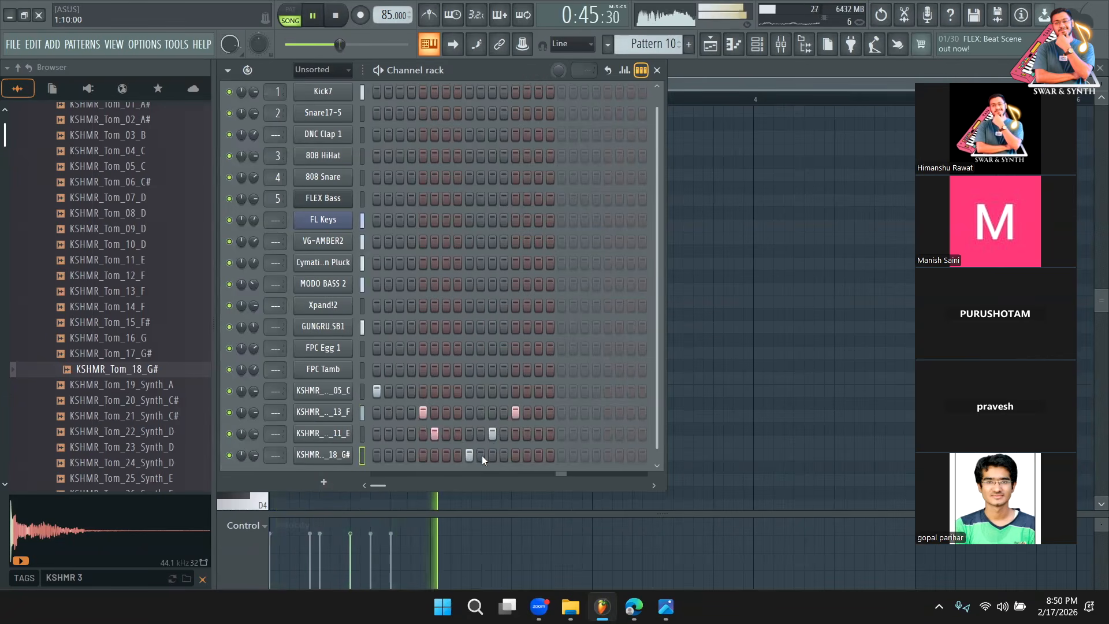
Switch to pattern playback and remove Tom_13_F from step 5 and Tom_11_E from step 6, trying out alternative Tom_13_F hits.
{"action": "left_click", "coordinate": [296, 24]}
{"action": "left_click", "coordinate": [423, 413]}
{"action": "left_click", "coordinate": [400, 412]}
{"action": "left_click", "coordinate": [434, 434]}
{"action": "key", "text": "space"}
{"action": "left_click", "coordinate": [400, 413]}
{"action": "key", "text": "space"}
{"action": "left_click", "coordinate": [422, 414]}
{"action": "left_click", "coordinate": [423, 415]}
{"action": "key", "text": "space"}
{"action": "key", "text": "space"}
Try Tom_11_E on steps 5 and 7, keep its hit on step 4 instead, and listen to the fill.
{"action": "left_click", "coordinate": [422, 433]}
{"action": "left_click", "coordinate": [446, 434]}
{"action": "left_click", "coordinate": [446, 435]}
{"action": "left_click", "coordinate": [423, 436]}
{"action": "left_click", "coordinate": [411, 436]}
{"action": "key", "text": "space"}
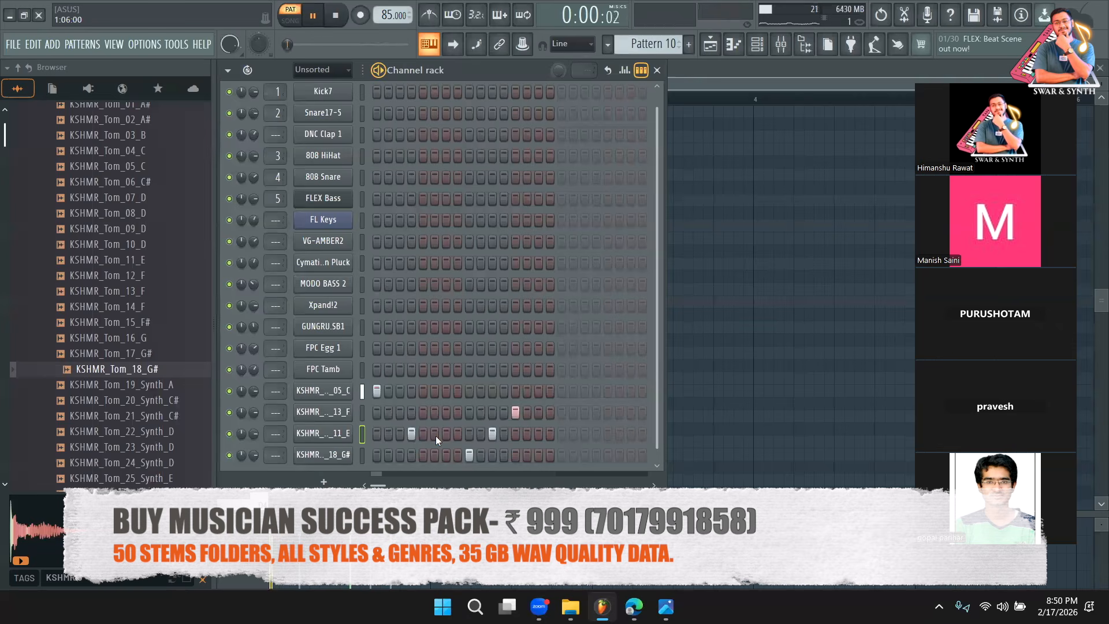
{"action": "key", "text": "space"}
Add Tom_11_E on step 5 and Tom_13_F on step 7, clear Tom_13_F's step 13, and put Tom_18_G# on steps 13 and 15.
{"action": "left_click", "coordinate": [424, 437]}
{"action": "left_click", "coordinate": [446, 412]}
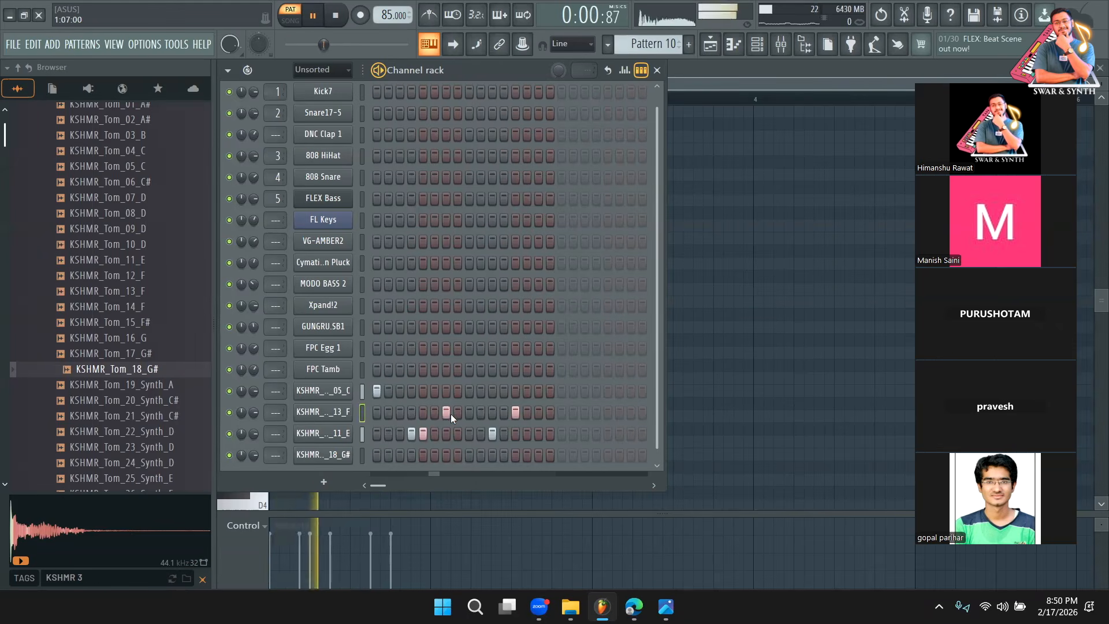
{"action": "left_click", "coordinate": [515, 412]}
{"action": "left_click", "coordinate": [515, 455]}
{"action": "left_click", "coordinate": [539, 455]}
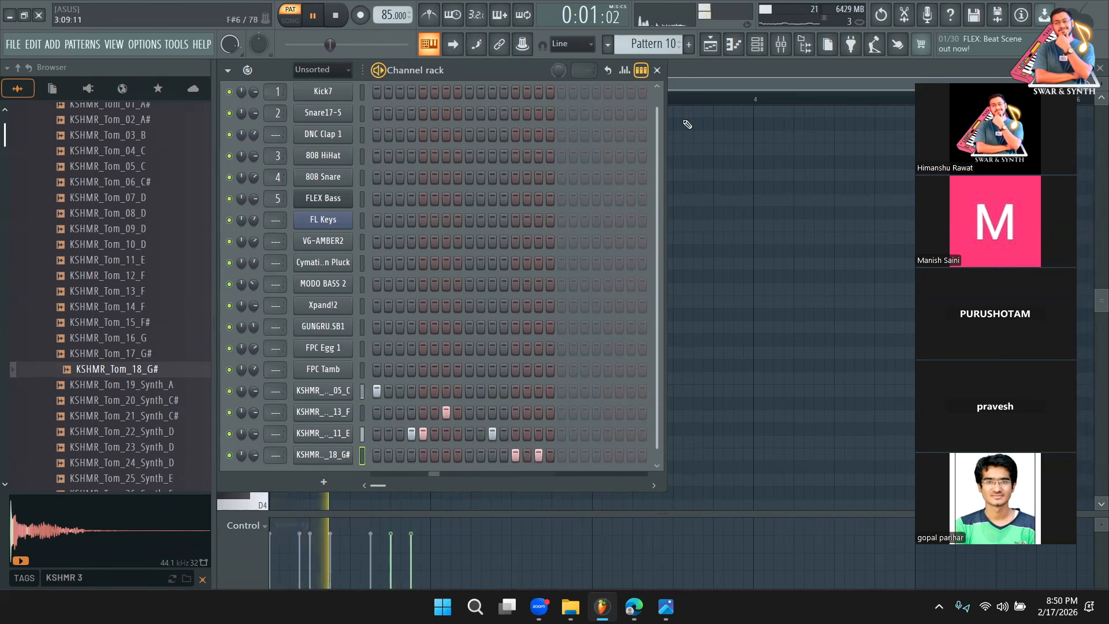
Play the song from bar 15 and adjust the KSHMR tom channels' volumes while listening.
{"action": "left_click", "coordinate": [710, 45]}
{"action": "key", "text": "space"}
{"action": "left_click", "coordinate": [613, 100]}
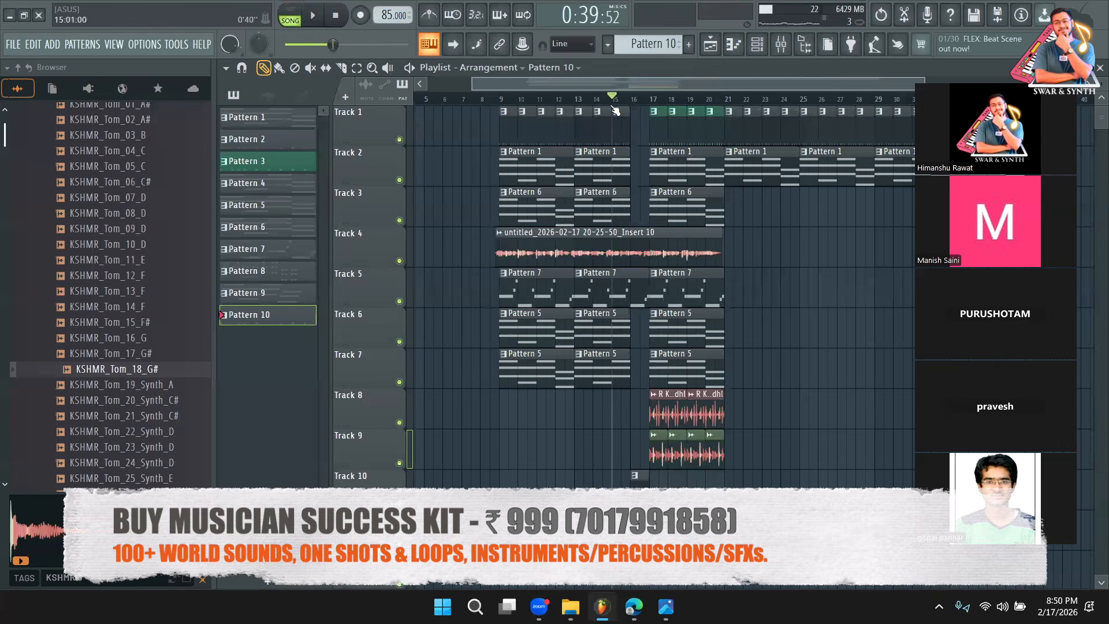
{"action": "key", "text": "space"}
{"action": "left_click", "coordinate": [757, 45]}
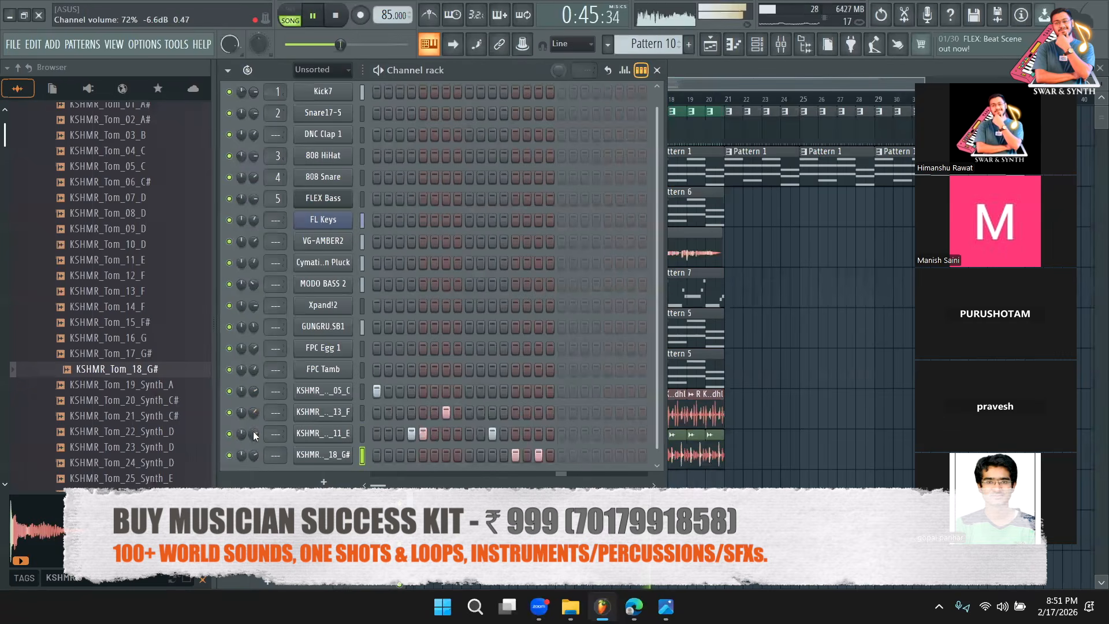
{"action": "scroll", "coordinate": [258, 456], "scroll_direction": "up", "scroll_amount": 1}
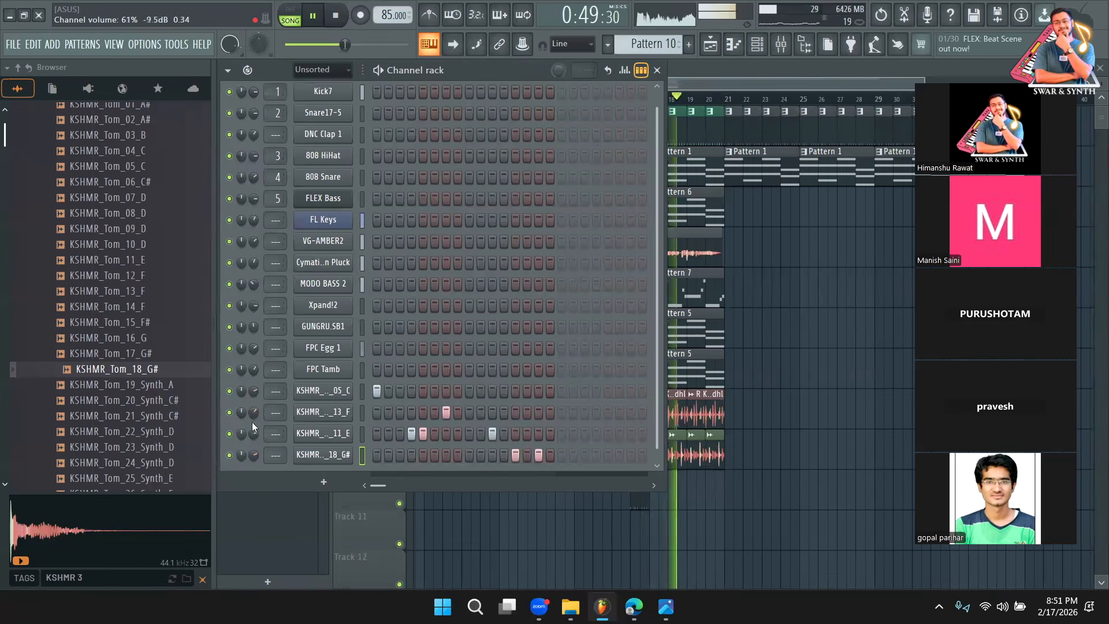
{"action": "key", "text": "space"}
Check the settings of the R K LOOP_chapki dhl and DUFF-080-01 audio clips, and close them.
{"action": "left_click", "coordinate": [320, 513]}
{"action": "double_click", "coordinate": [667, 407]}
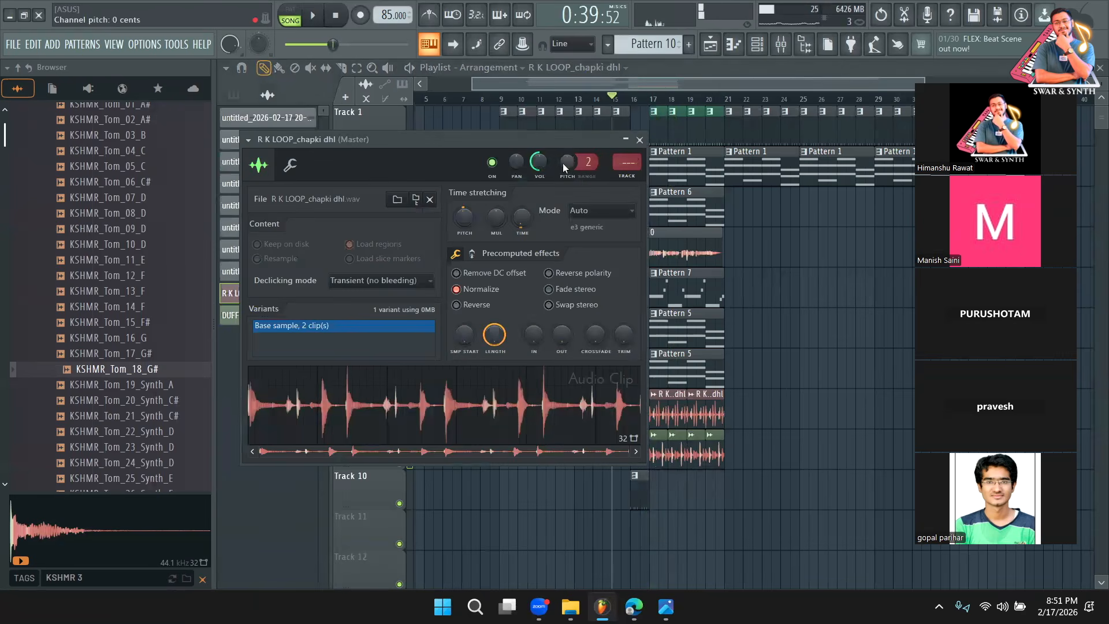
{"action": "double_click", "coordinate": [695, 454]}
{"action": "right_click", "coordinate": [802, 293]}
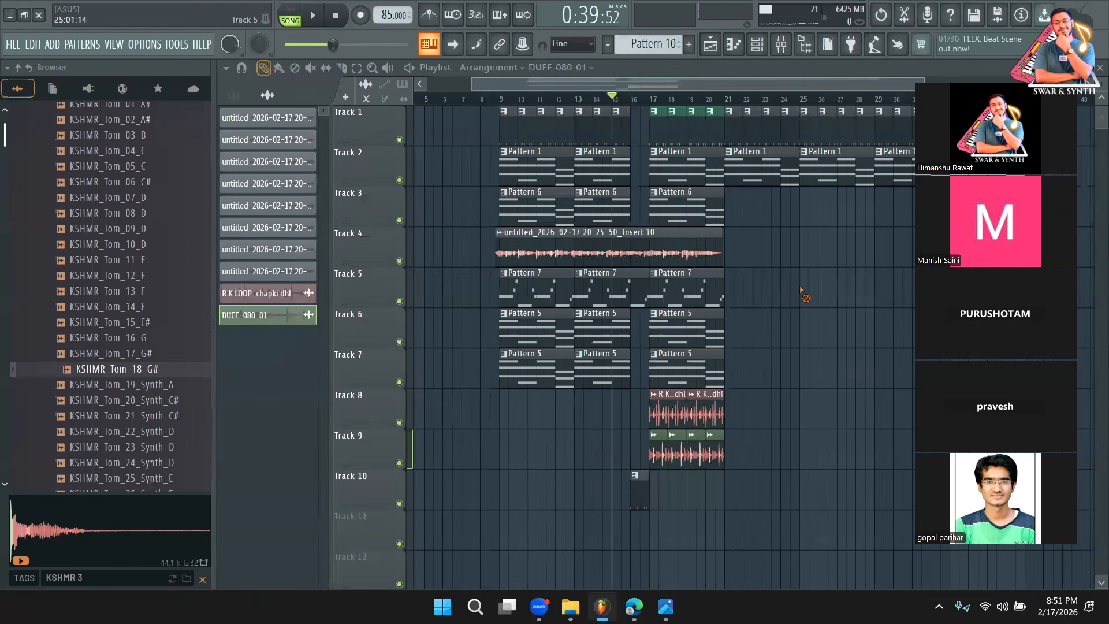
Play the full arrangement from bar 9, and move the song position to bar 16.
{"action": "left_click", "coordinate": [504, 100]}
{"action": "key", "text": "space"}
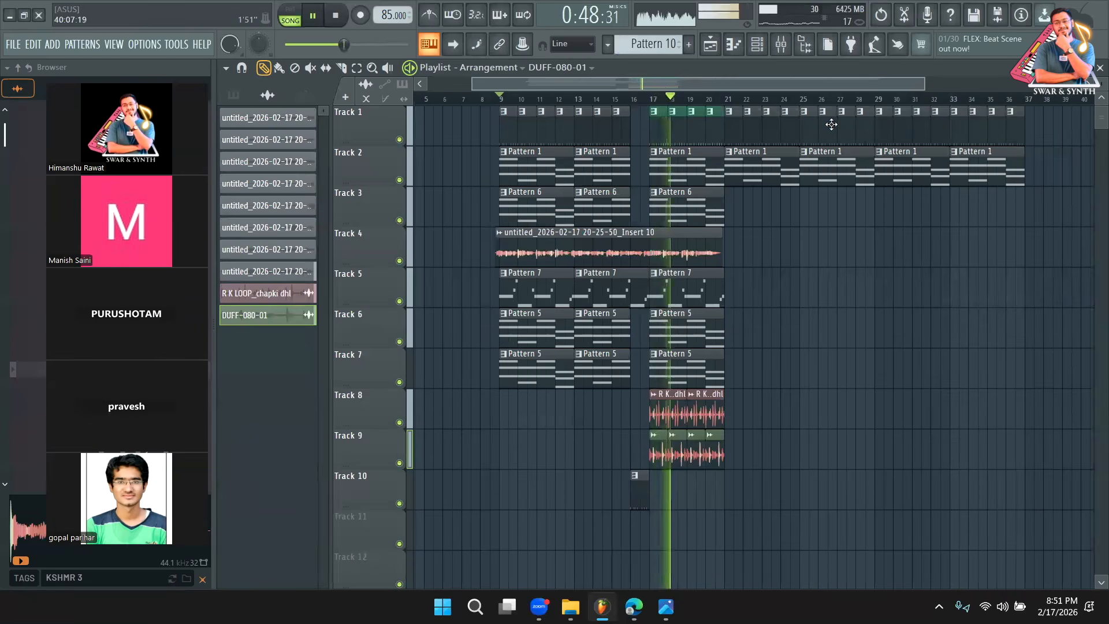
{"action": "key", "text": "space"}
{"action": "left_click_drag", "start_coordinate": [922, 82], "coordinate": [759, 94]}
{"action": "left_click", "coordinate": [600, 101]}
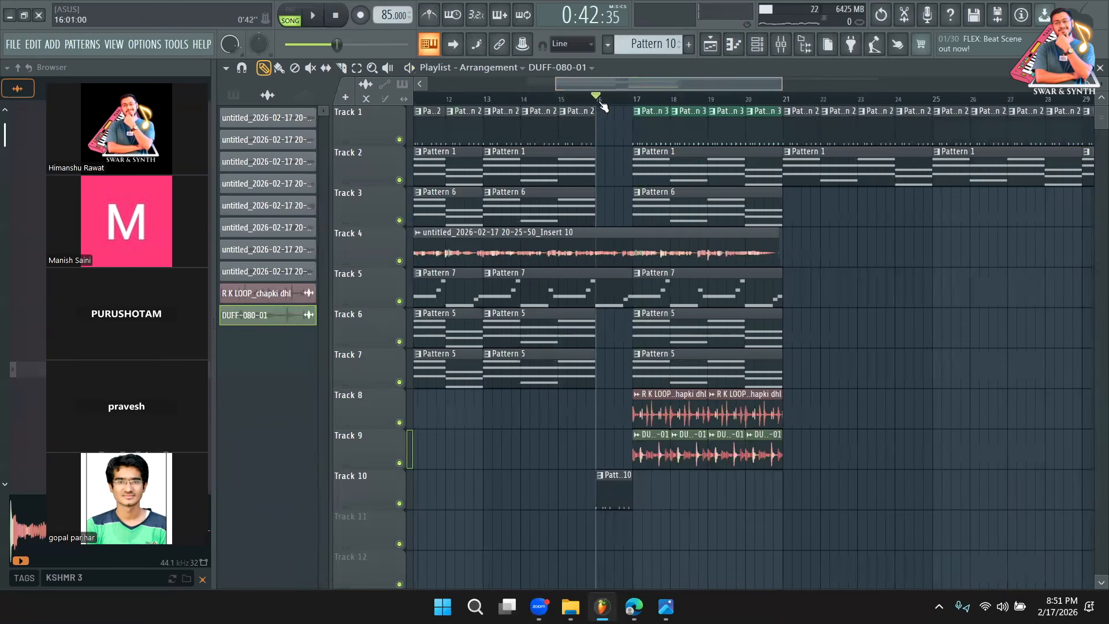
Set mixer Insert 15's audio input to mono In 1 and turn off its external input monitoring.
{"action": "left_click", "coordinate": [786, 47]}
{"action": "left_click", "coordinate": [866, 92]}
{"action": "left_click", "coordinate": [830, 94]}
{"action": "left_click", "coordinate": [1029, 89]}
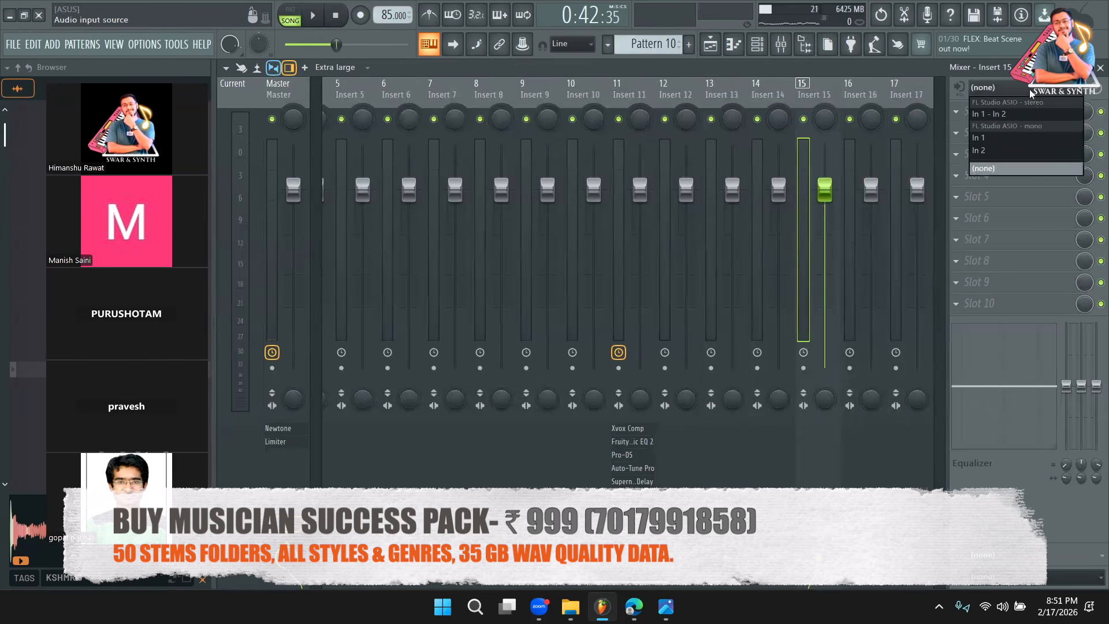
{"action": "left_click", "coordinate": [991, 136]}
{"action": "right_click", "coordinate": [958, 87]}
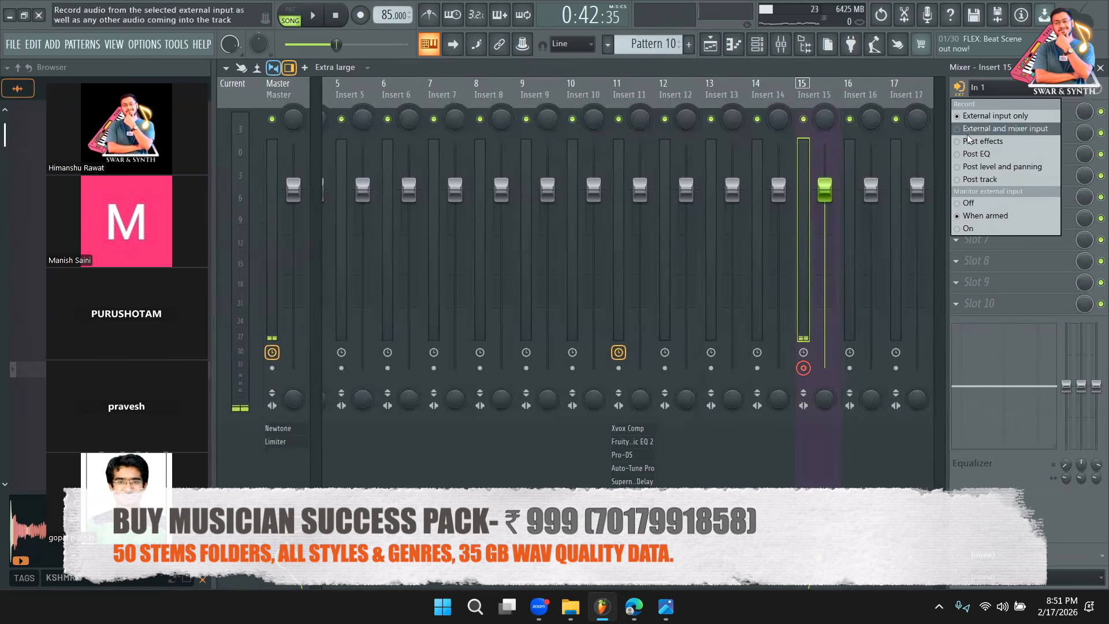
{"action": "left_click", "coordinate": [969, 203]}
Play the arrangement from bar 17 in the Playlist and stop it.
{"action": "left_click", "coordinate": [710, 45]}
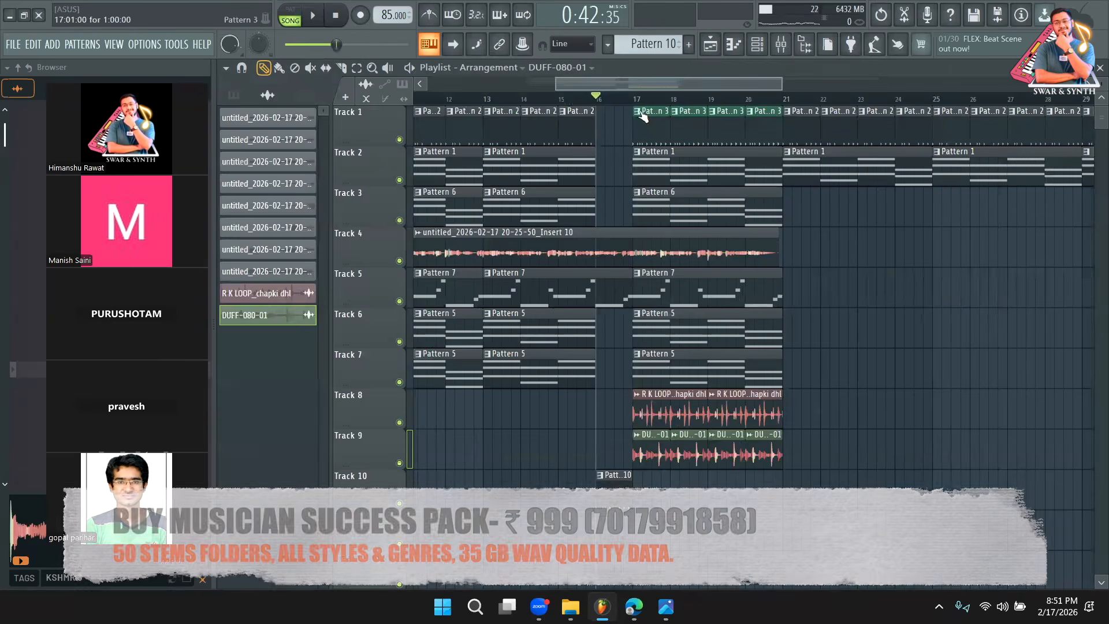
{"action": "left_click", "coordinate": [638, 100]}
{"action": "key", "text": "space"}
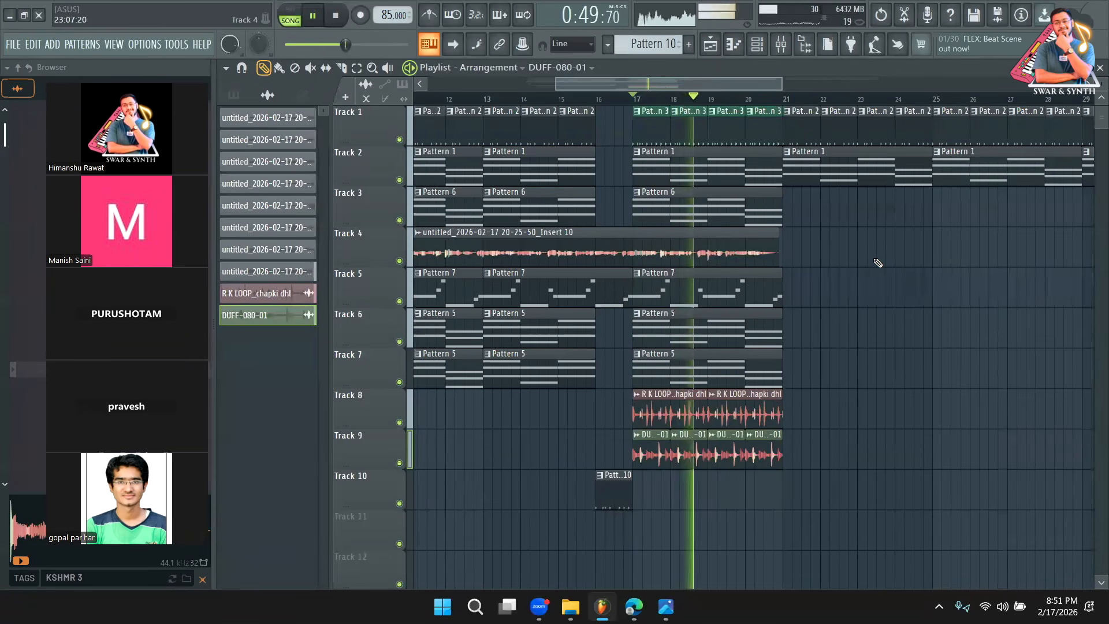
{"action": "key", "text": "space"}
Enable recording and record an audio take on Insert 15 starting at bar 16.
{"action": "left_click", "coordinate": [601, 99]}
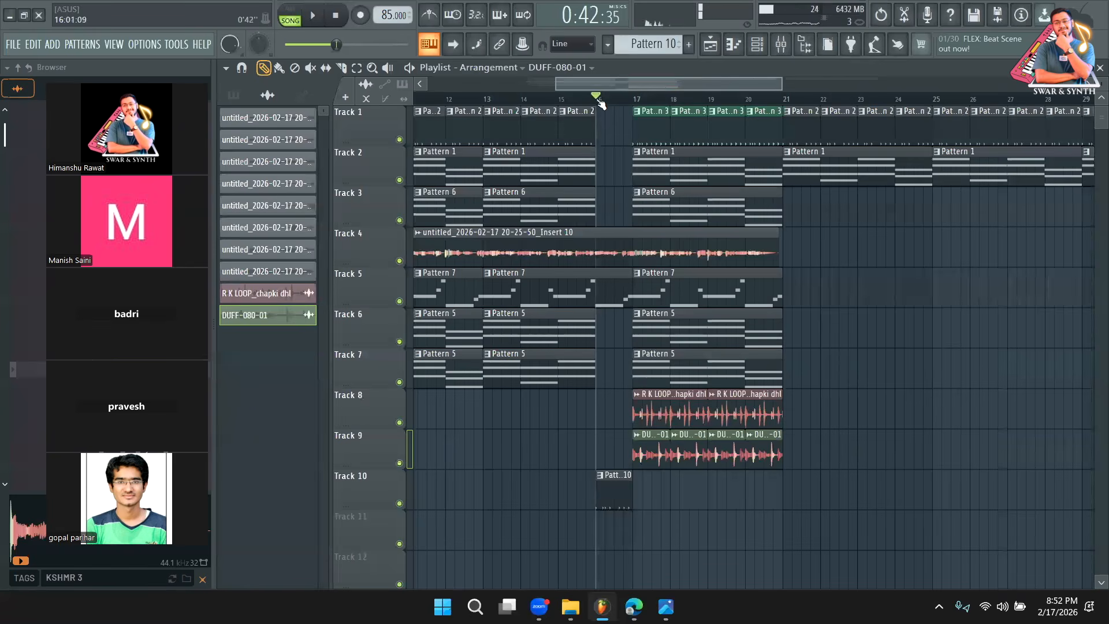
{"action": "key", "text": "r"}
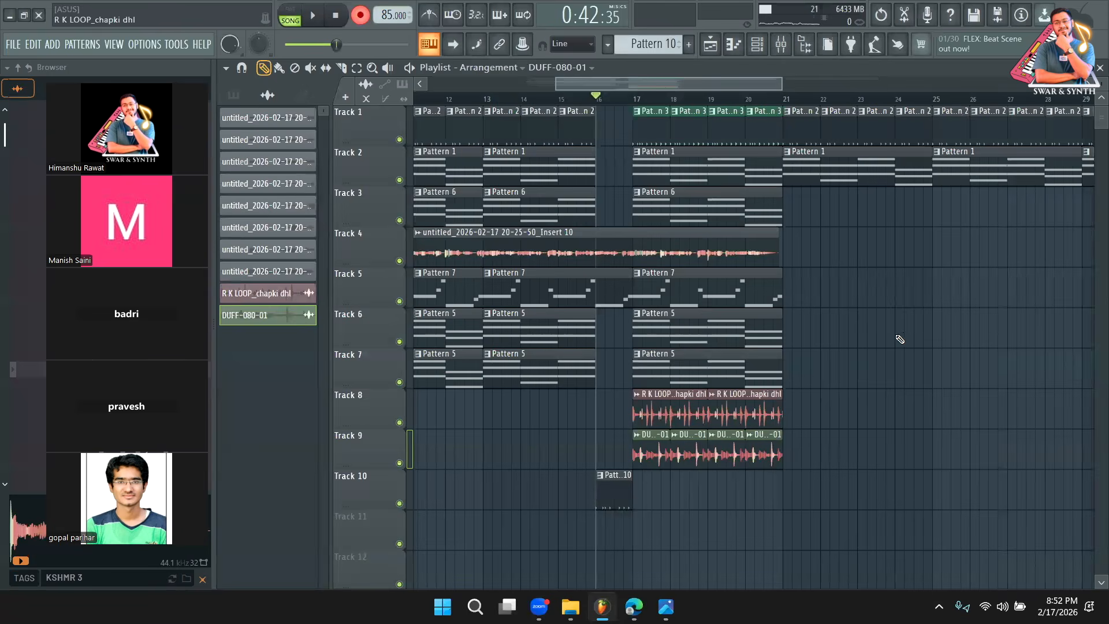
{"action": "key", "text": "space"}
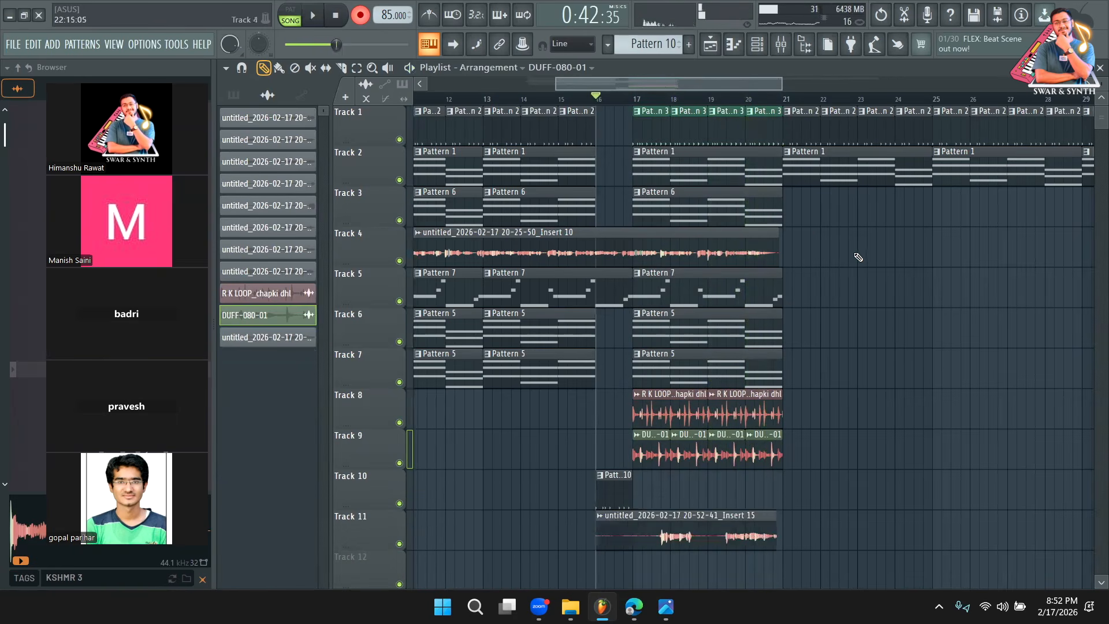
Record a second audio take on Insert 15 from bar 16 and stop at about bar 21.
{"action": "key", "text": "space"}
{"action": "scroll", "coordinate": [866, 300], "scroll_direction": "down", "scroll_amount": 2}
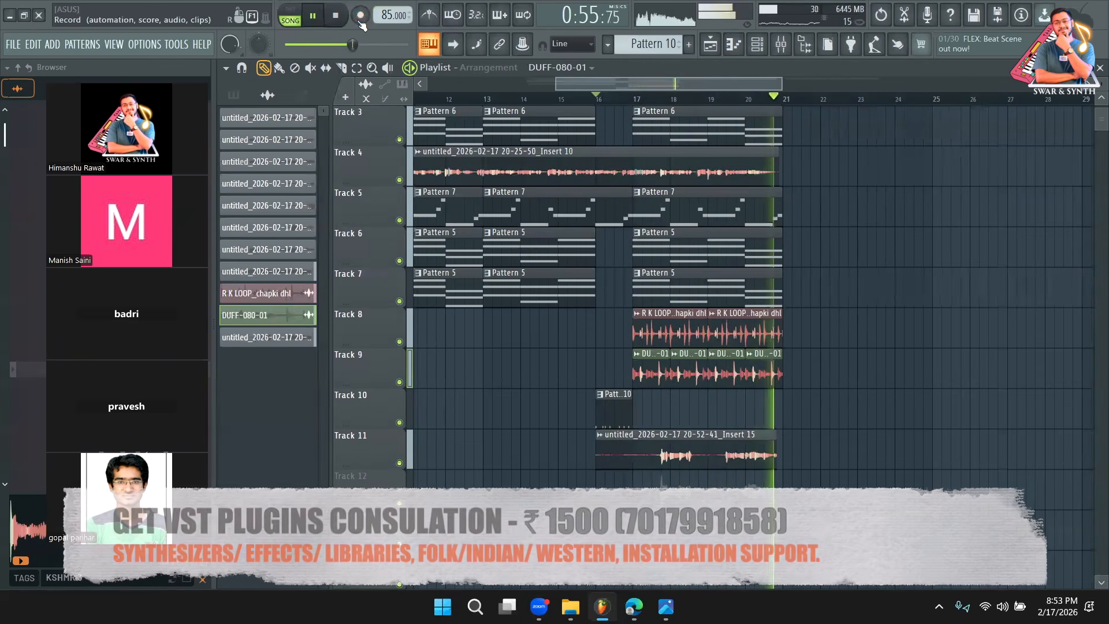
{"action": "key", "text": "space"}
Play from bar 16 while adjusting the channel volumes of the takes on Tracks 11 and 12, and stop playback.
{"action": "left_click", "coordinate": [619, 98]}
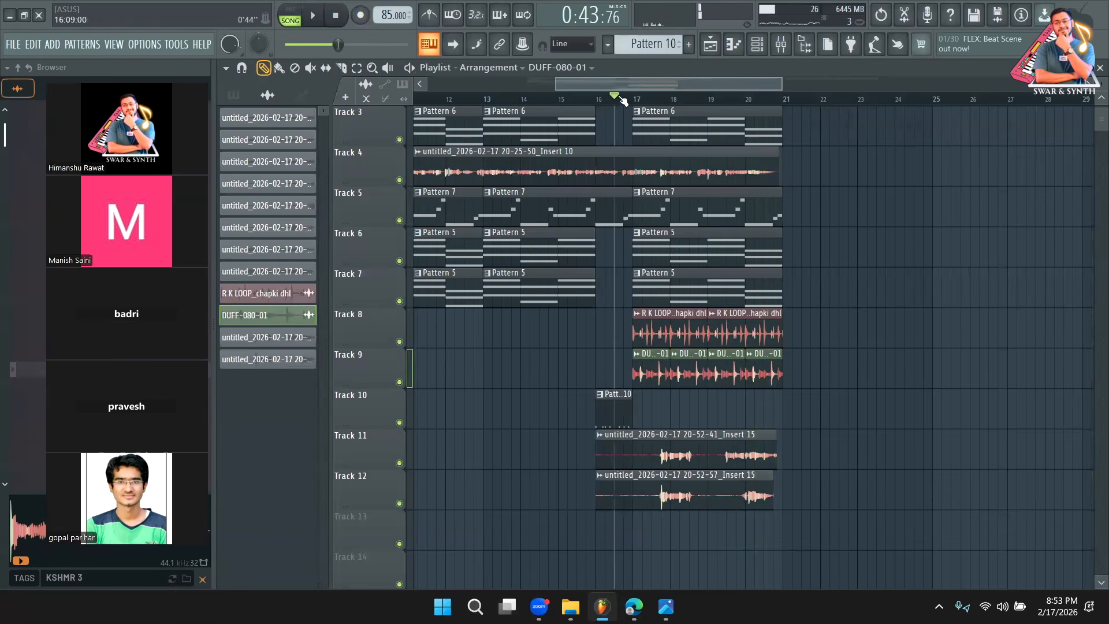
{"action": "key", "text": "space"}
{"action": "double_click", "coordinate": [681, 451]}
{"action": "left_click_drag", "start_coordinate": [594, 217], "coordinate": [613, 248]}
{"action": "double_click", "coordinate": [715, 489]}
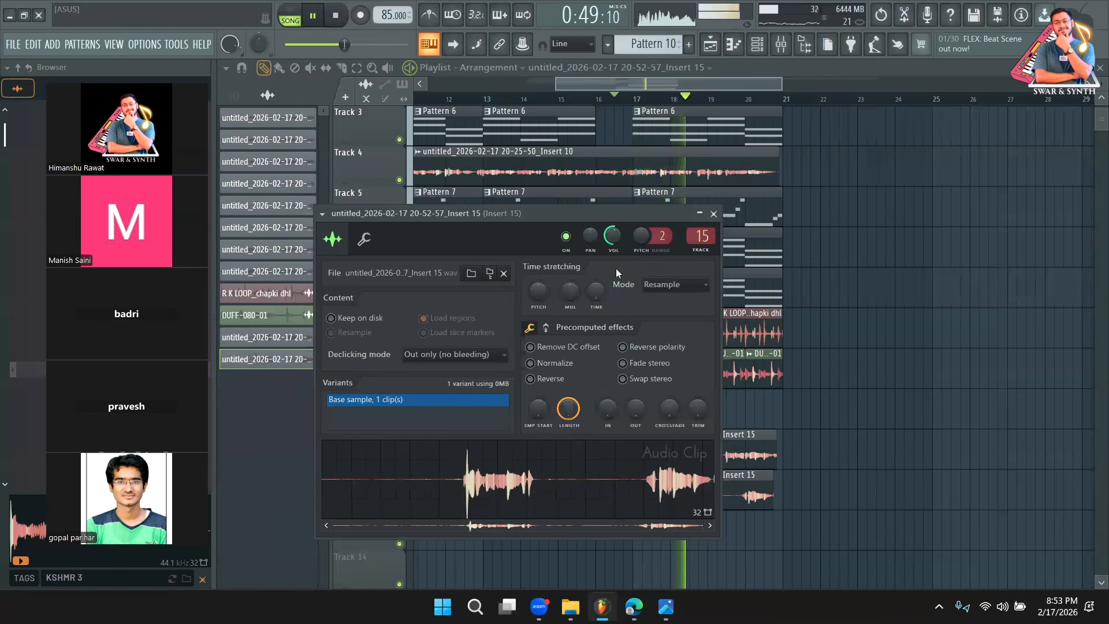
{"action": "right_click", "coordinate": [867, 384]}
{"action": "key", "text": "space"}
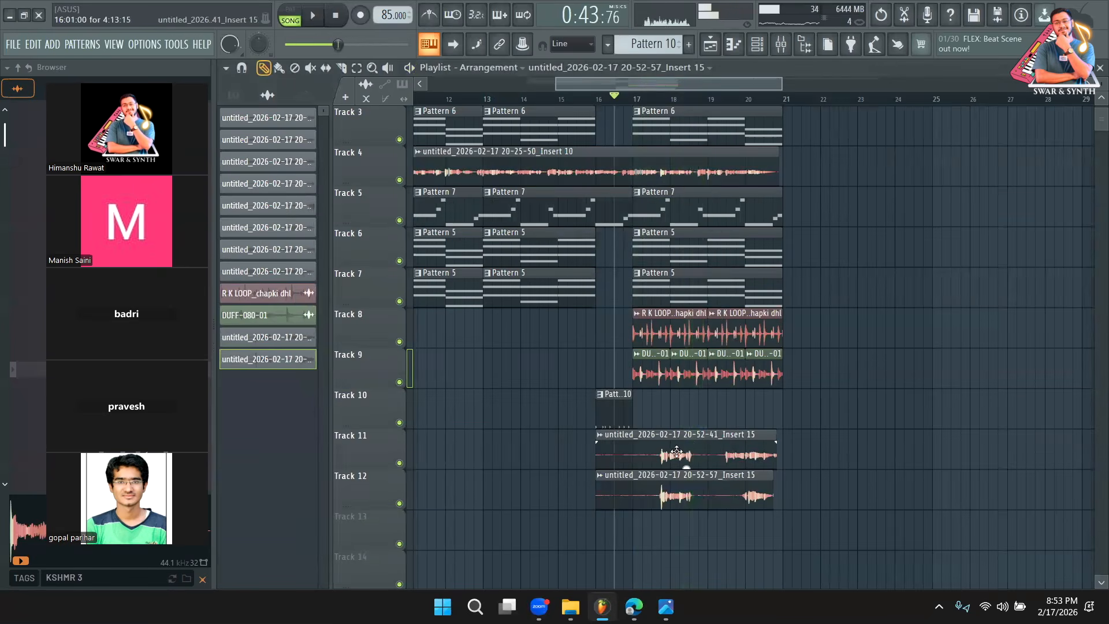
Pan the Track 11 take left and the Track 12 take right, and play the result from bar 17.
{"action": "double_click", "coordinate": [672, 452]}
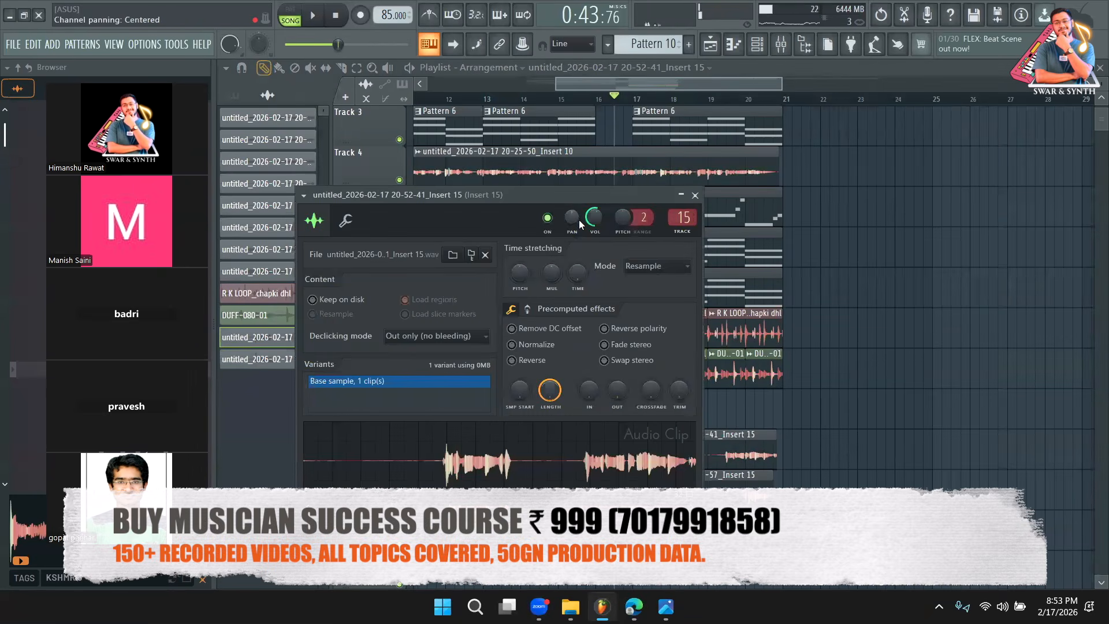
{"action": "left_click_drag", "start_coordinate": [575, 218], "coordinate": [575, 238]}
{"action": "double_click", "coordinate": [730, 496]}
{"action": "left_click_drag", "start_coordinate": [590, 236], "coordinate": [591, 216]}
{"action": "left_click", "coordinate": [637, 100]}
{"action": "key", "text": "space"}
{"action": "left_click", "coordinate": [637, 101]}
{"action": "key", "text": "space"}
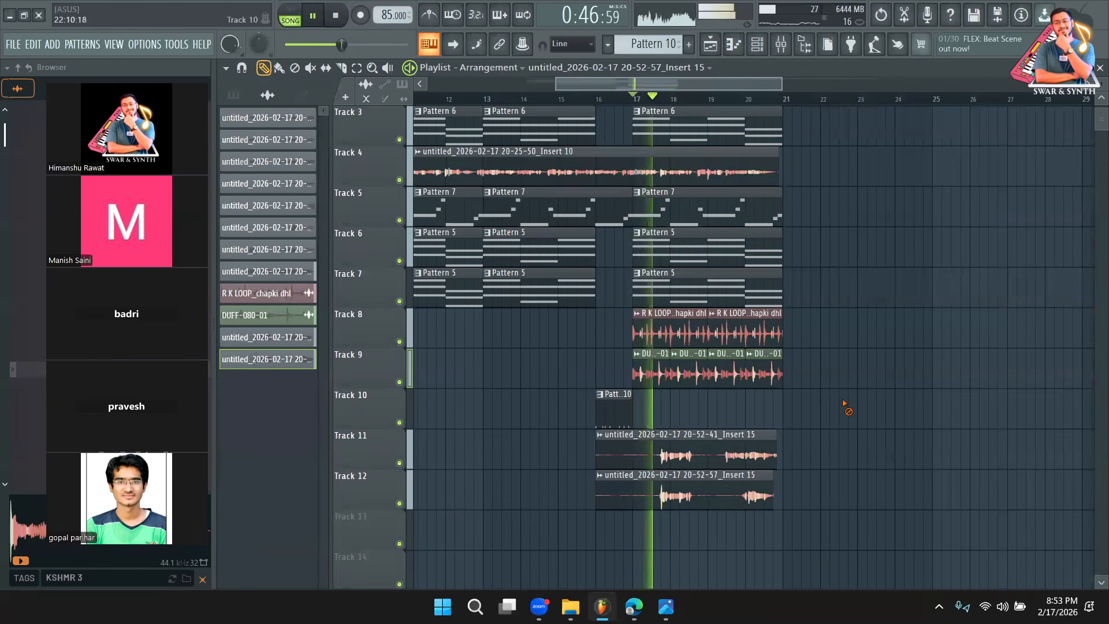
Cut the silence before about bar 17.2 from both takes, and delete the Track 11 section between about bars 19.4 and 20.
{"action": "left_click", "coordinate": [341, 68]}
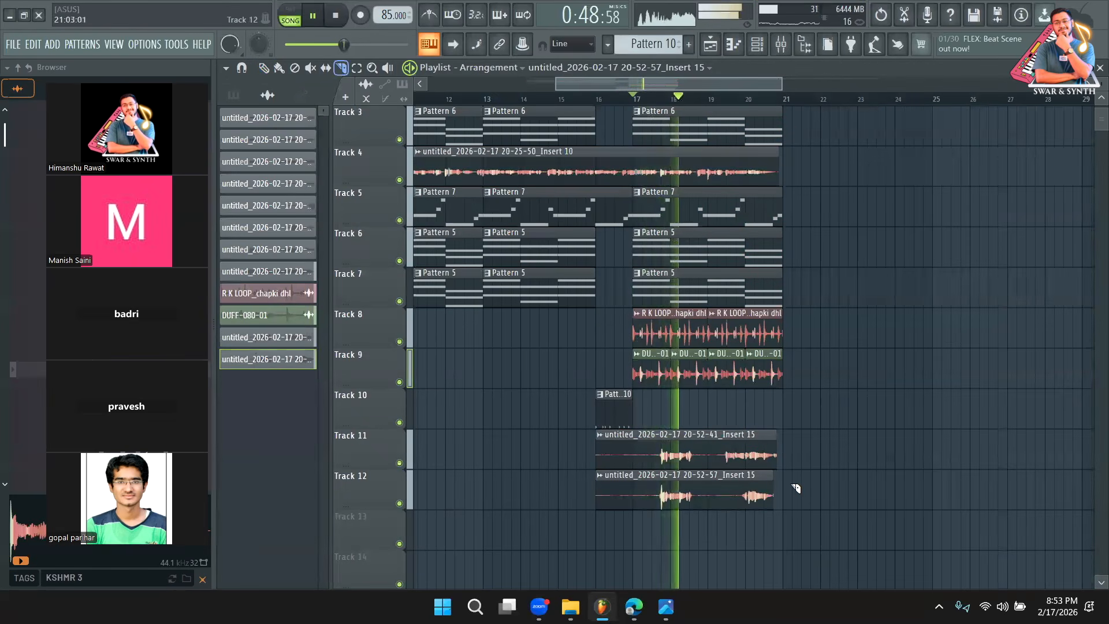
{"action": "left_click", "coordinate": [723, 453]}
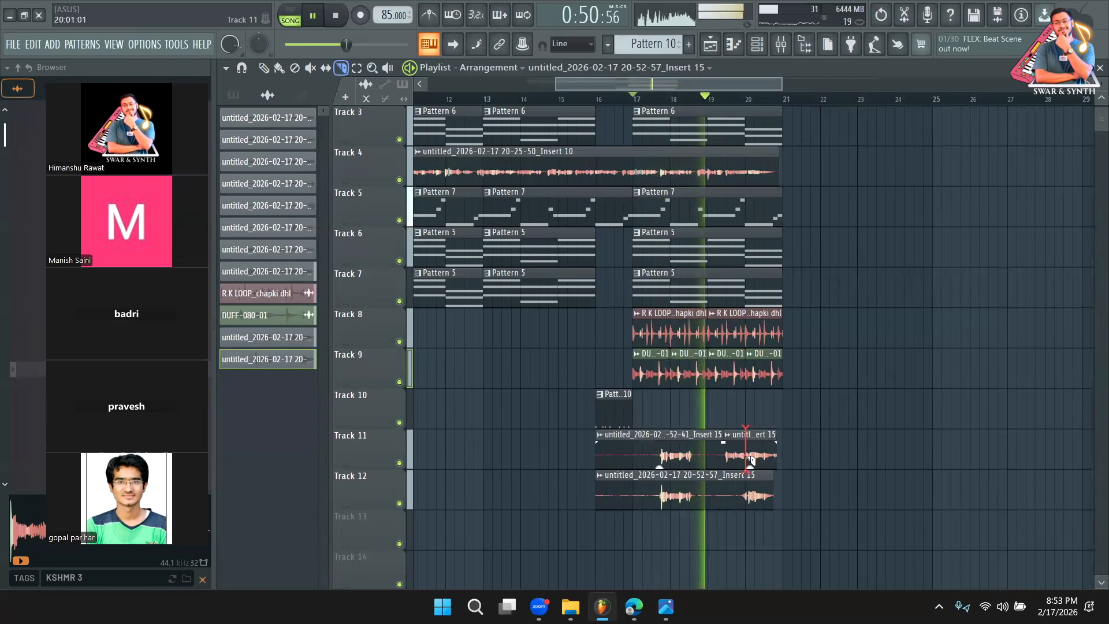
{"action": "right_click", "coordinate": [746, 457]}
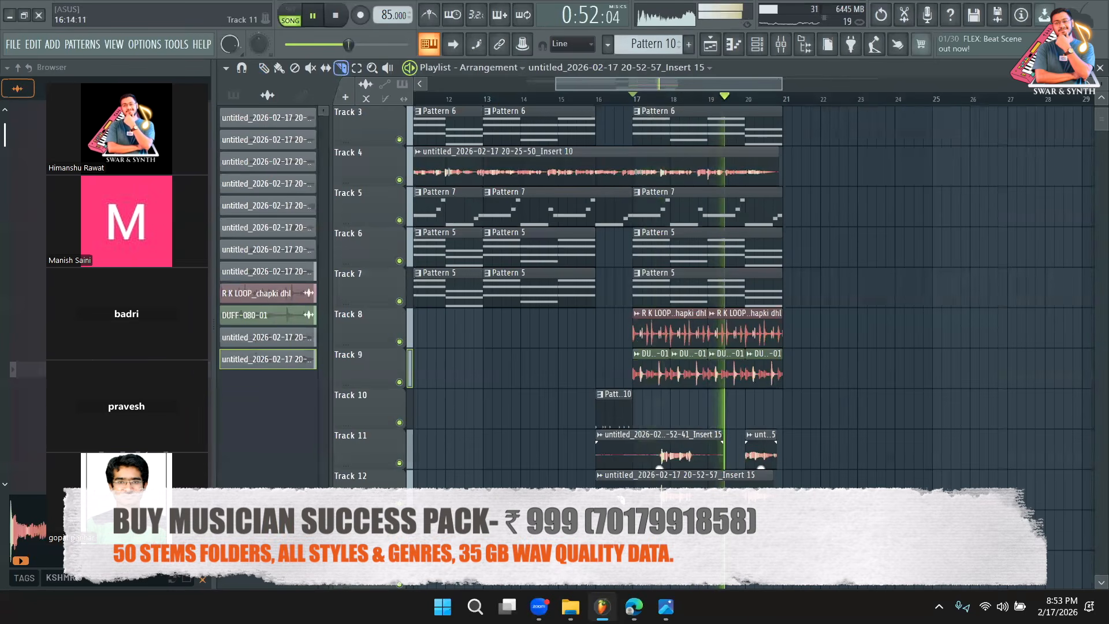
{"action": "left_click_drag", "start_coordinate": [643, 440], "coordinate": [644, 493]}
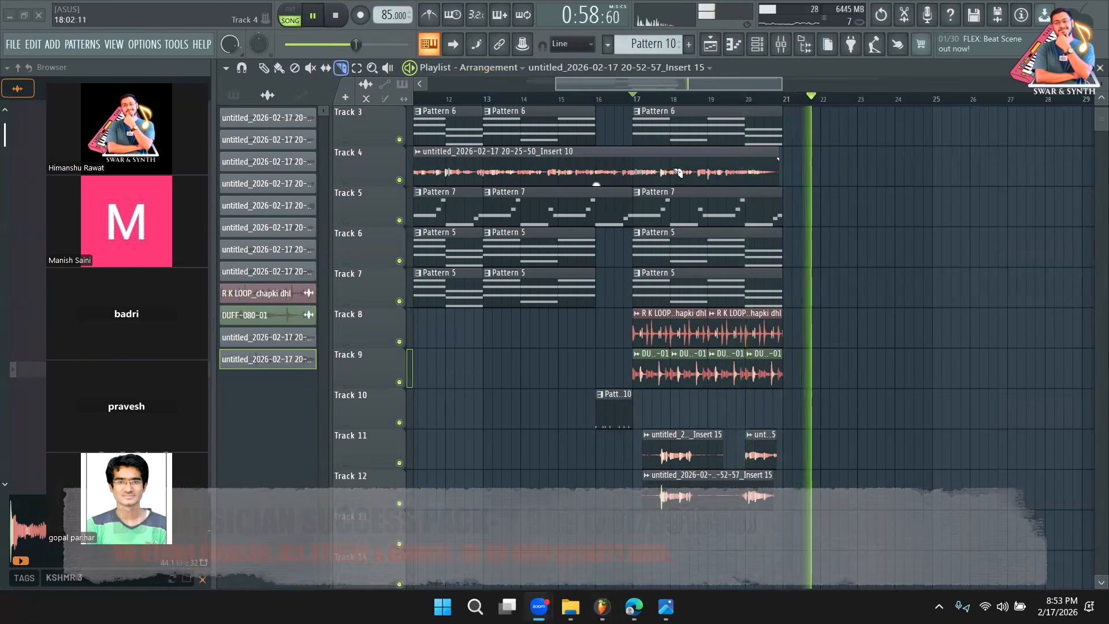
{"action": "key", "text": "space"}
Solo Track 4, listen to its audio clip from bar 16, and unsolo it.
{"action": "left_click_drag", "start_coordinate": [567, 100], "coordinate": [559, 99]}
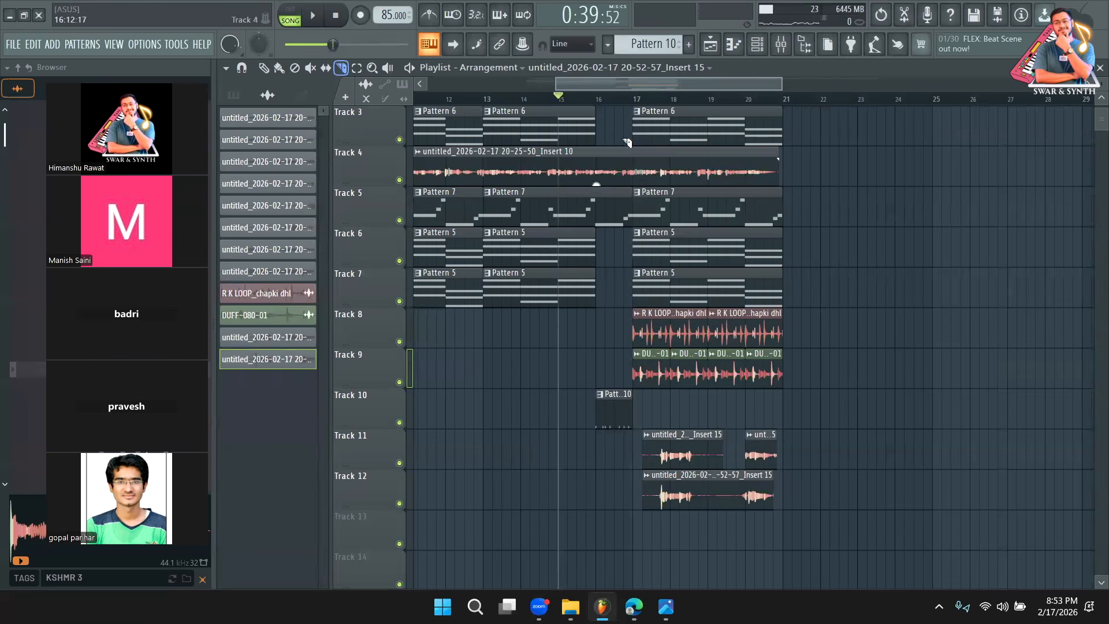
{"action": "left_click", "coordinate": [639, 101]}
{"action": "left_click_drag", "start_coordinate": [634, 107], "coordinate": [625, 111]}
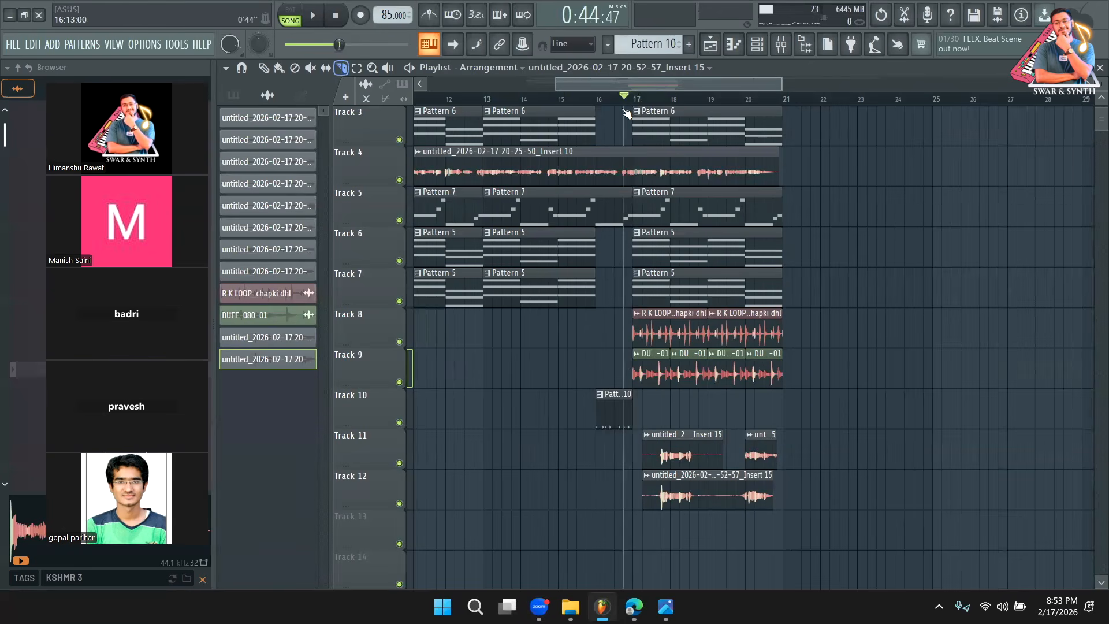
{"action": "left_click_drag", "start_coordinate": [718, 83], "coordinate": [743, 88]}
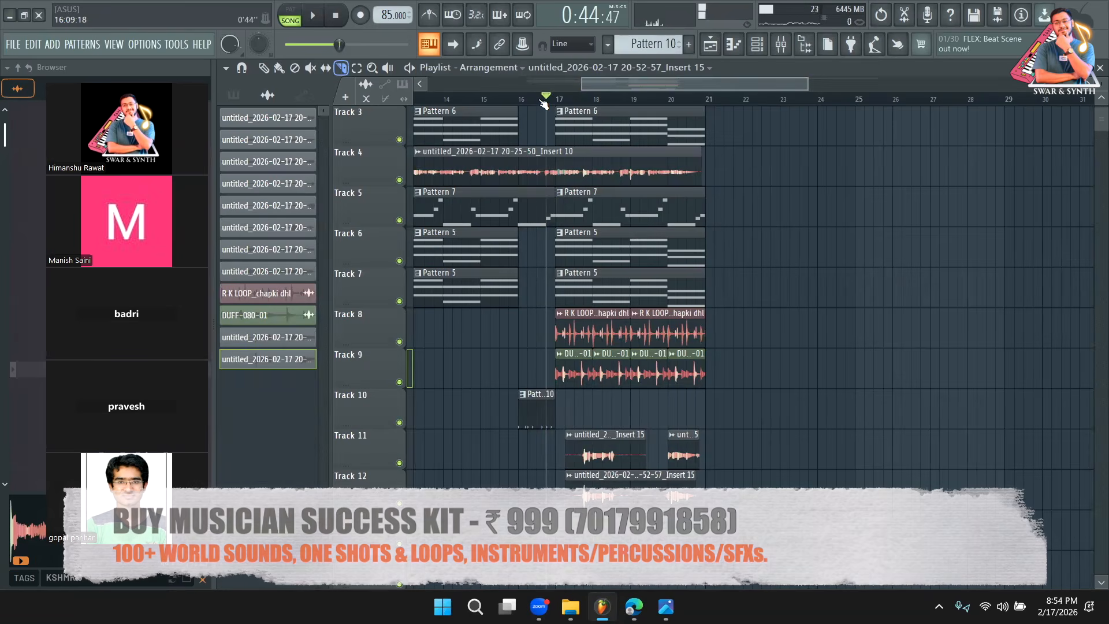
{"action": "right_click", "coordinate": [400, 180]}
{"action": "left_click", "coordinate": [522, 103]}
{"action": "key", "text": "space"}
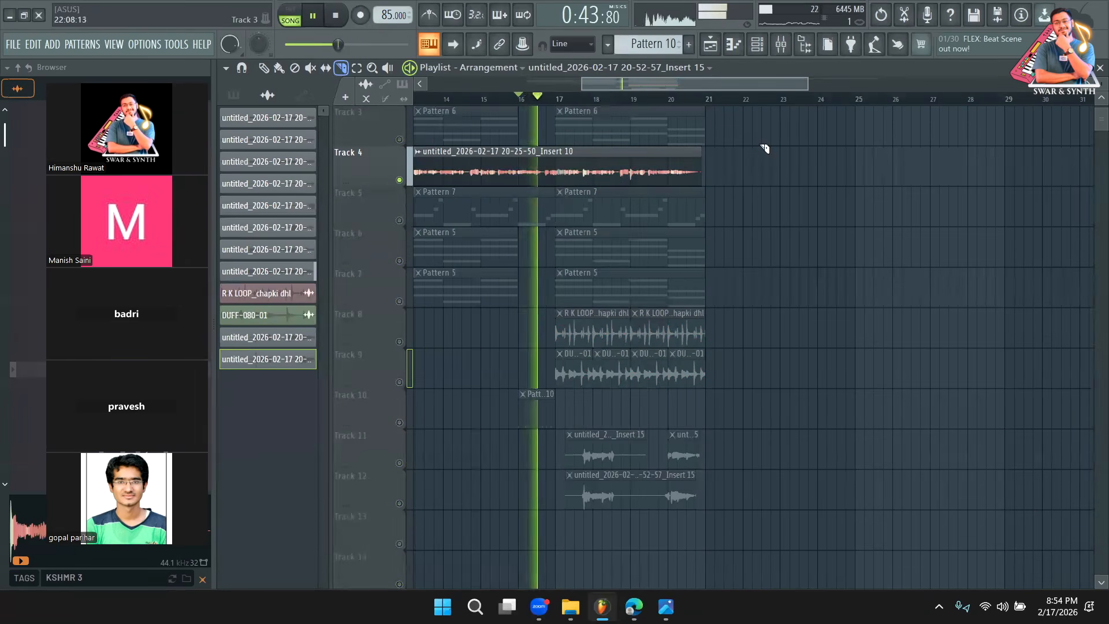
{"action": "left_click", "coordinate": [264, 68]}
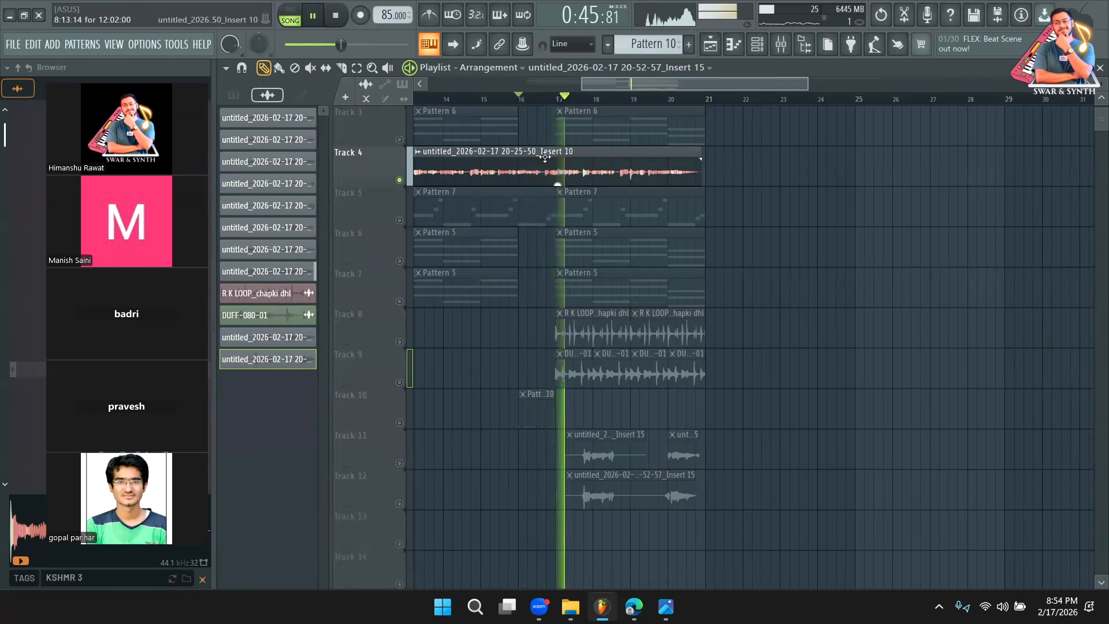
{"action": "key", "text": "space"}
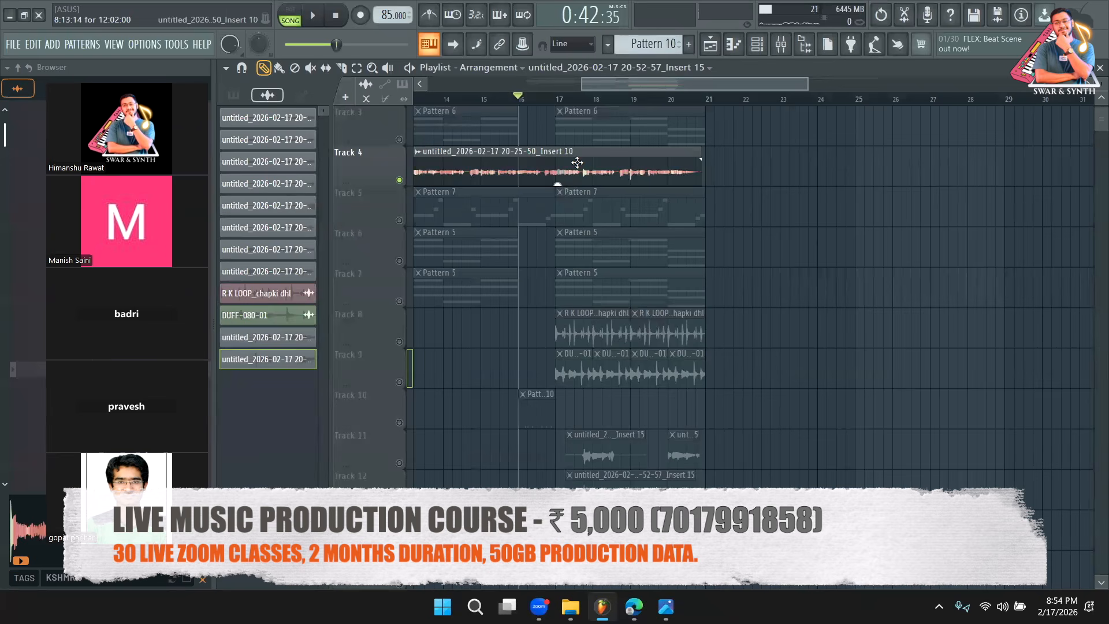
{"action": "right_click", "coordinate": [405, 181]}
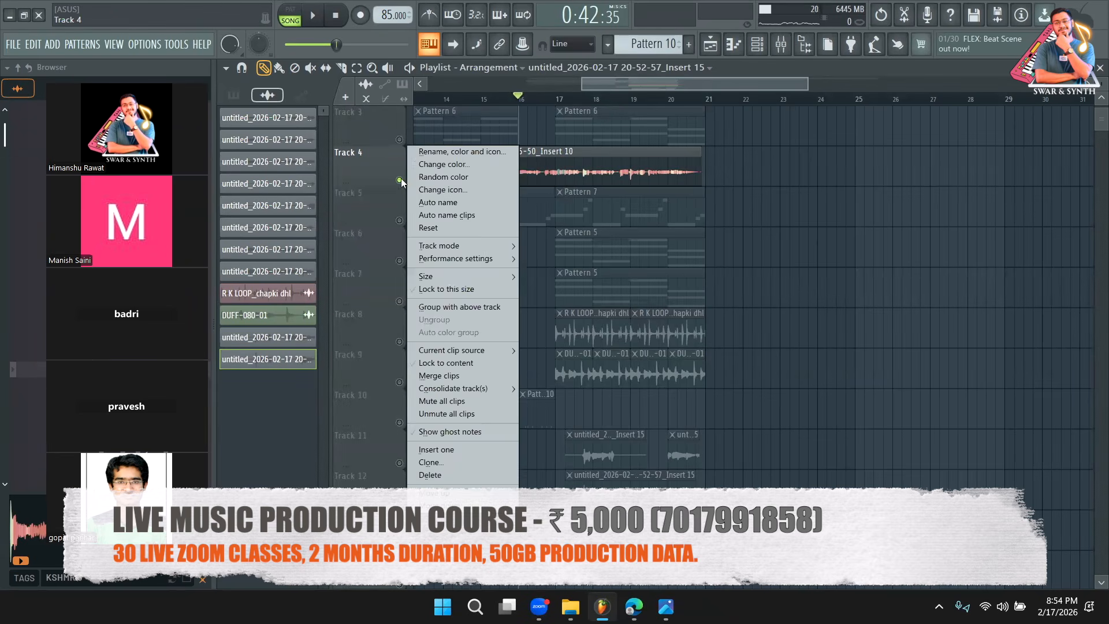
{"action": "right_click", "coordinate": [402, 180]}
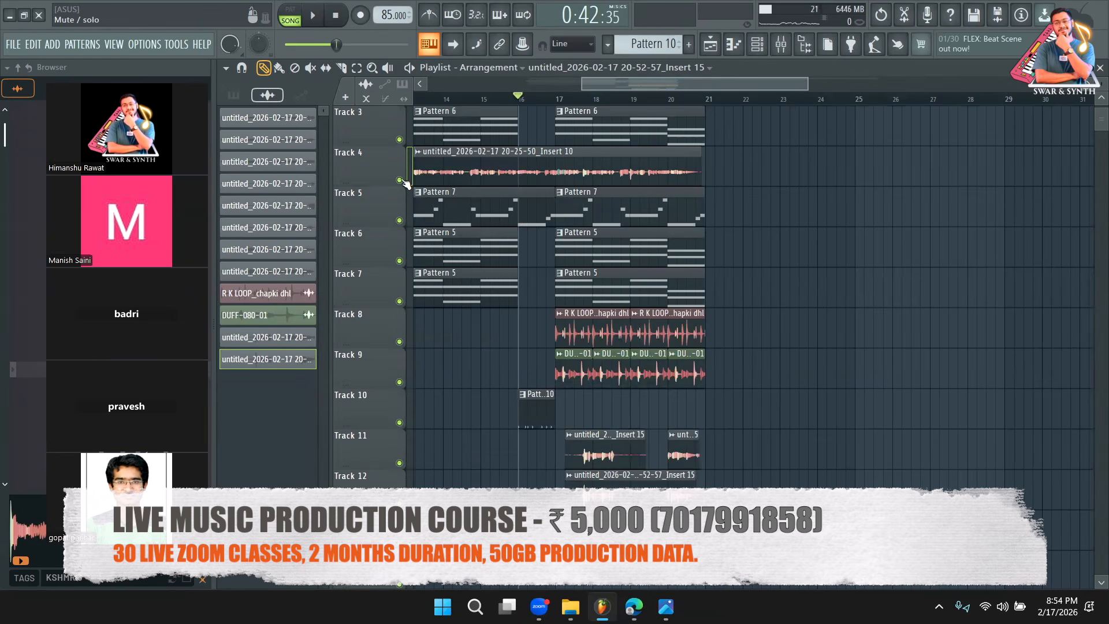
Enable recording and record a new short audio take on Insert 15 from bar 16.
{"action": "left_click_drag", "start_coordinate": [548, 100], "coordinate": [524, 95]}
{"action": "key", "text": "r"}
{"action": "key", "text": "space"}
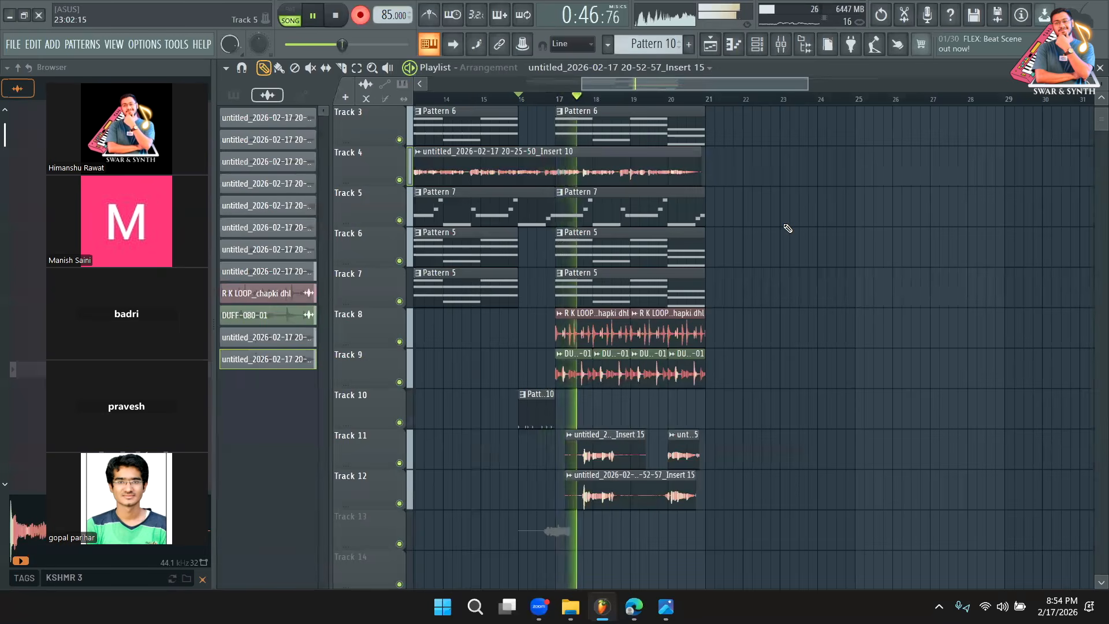
{"action": "key", "text": "space"}
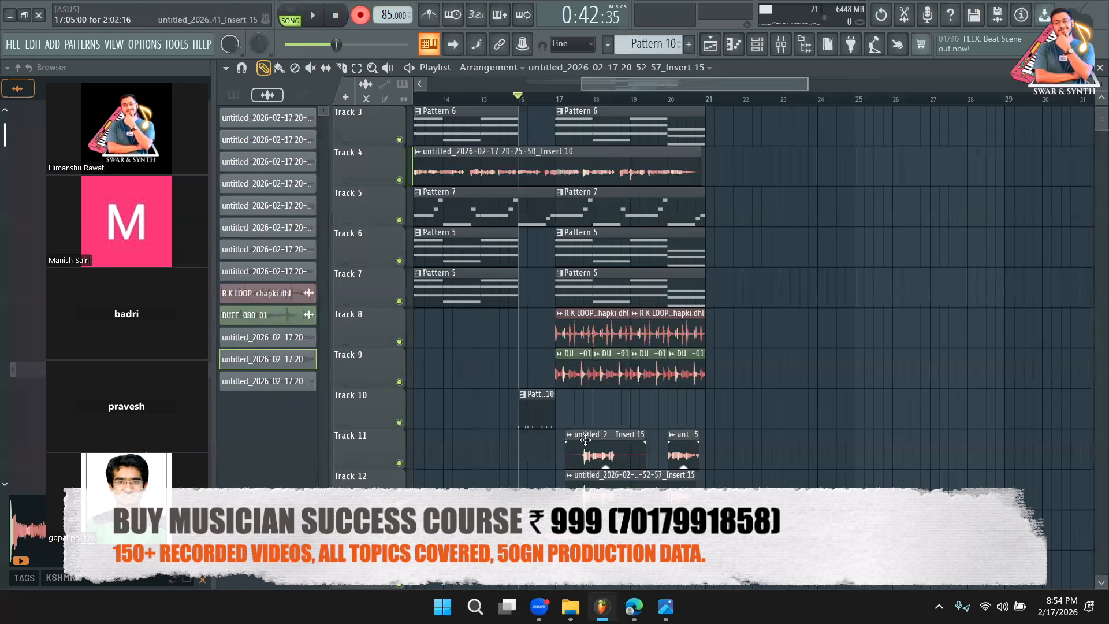
Record further trial takes on Insert 15 from bar 16 and discard them.
{"action": "left_click", "coordinate": [565, 100]}
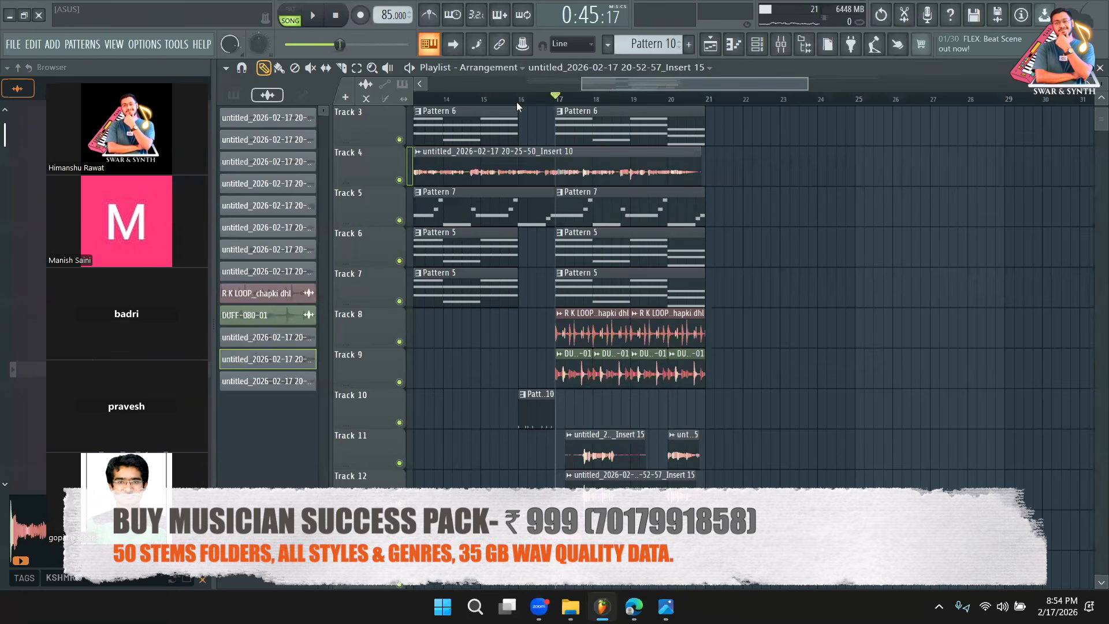
{"action": "left_click", "coordinate": [517, 102]}
{"action": "key", "text": "space"}
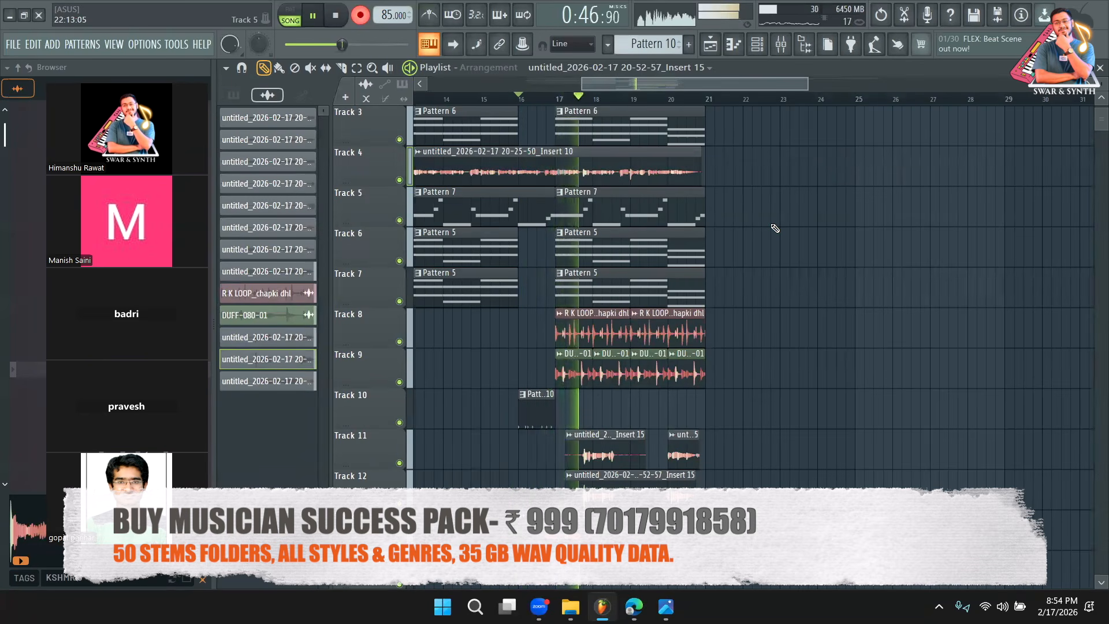
{"action": "key", "text": "space"}
{"action": "right_click", "coordinate": [554, 569]}
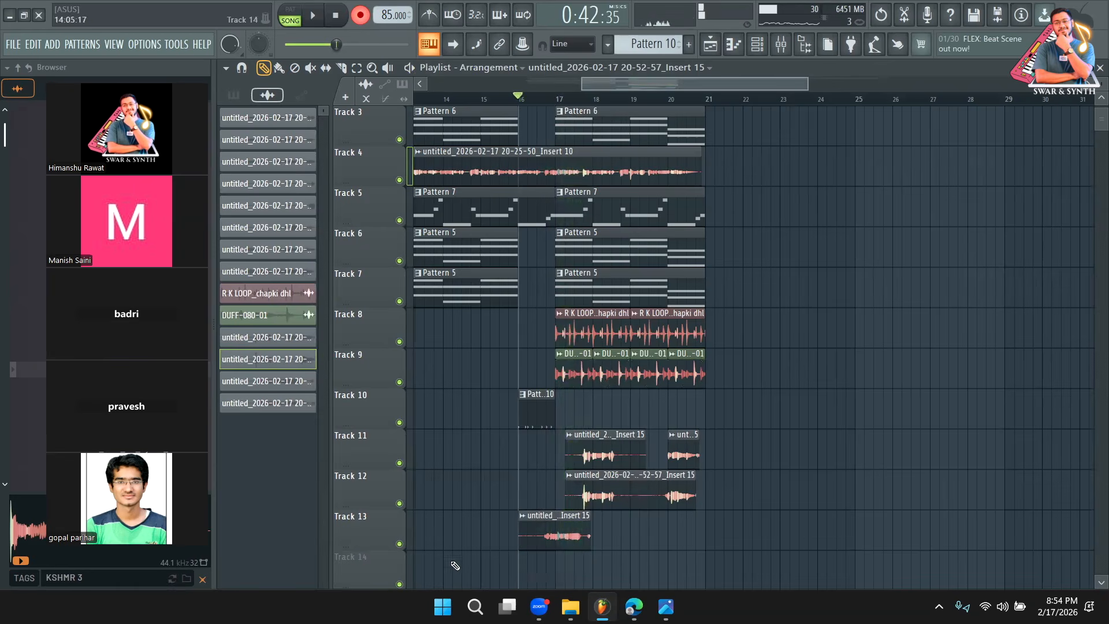
{"action": "key", "text": "space"}
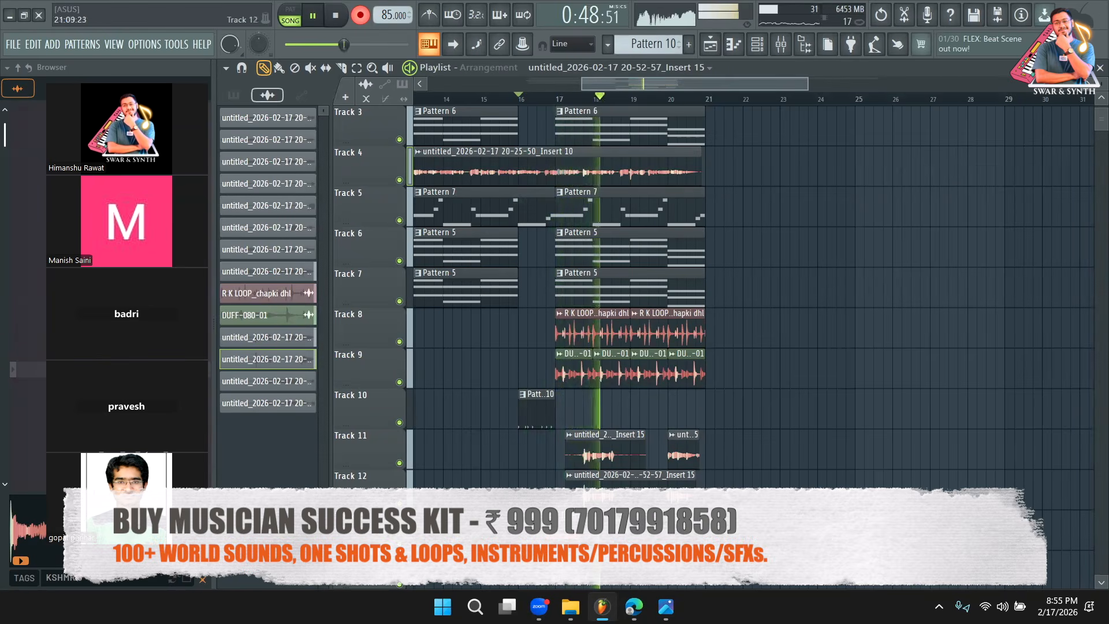
{"action": "key", "text": "space"}
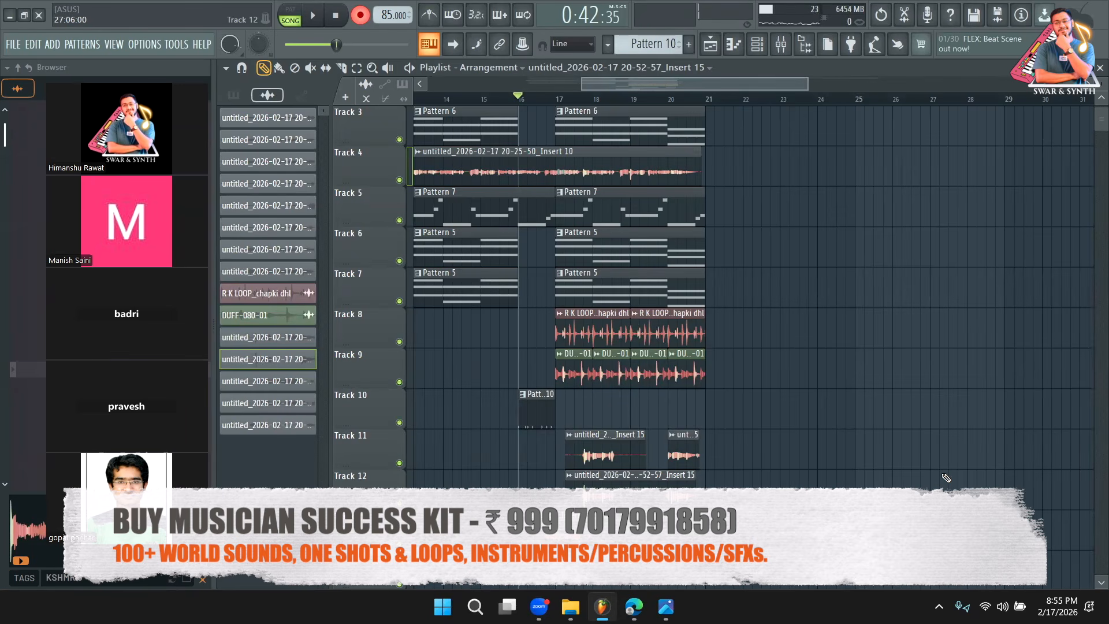
Record another short take from bar 16 onto Track 15, discarding the rejected take on Track 14.
{"action": "key", "text": "space"}
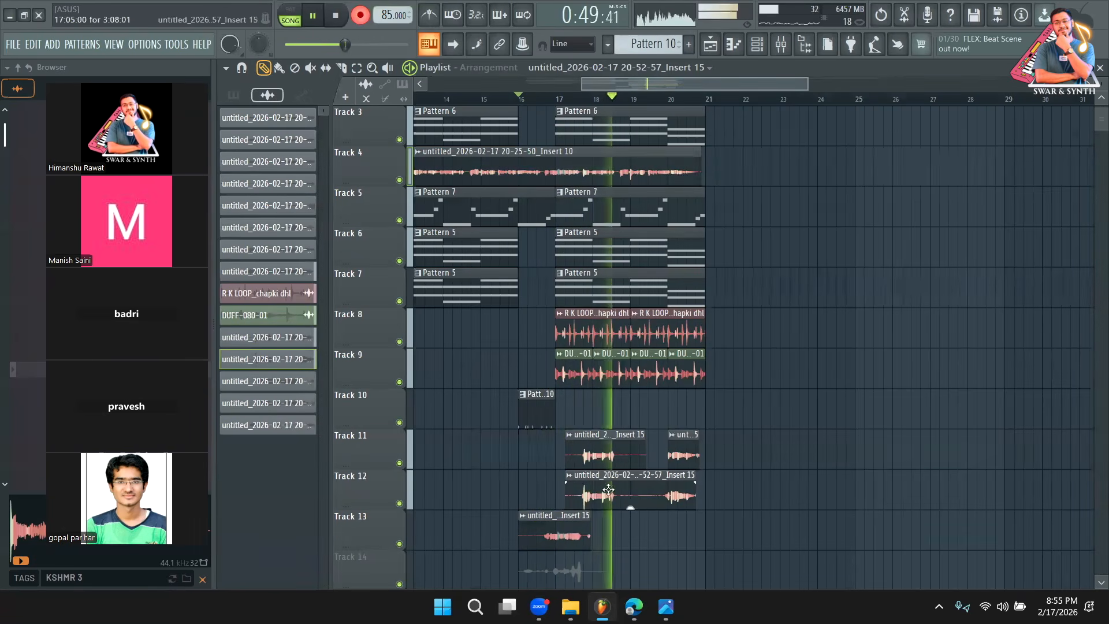
{"action": "scroll", "coordinate": [778, 417], "scroll_direction": "down", "scroll_amount": 2}
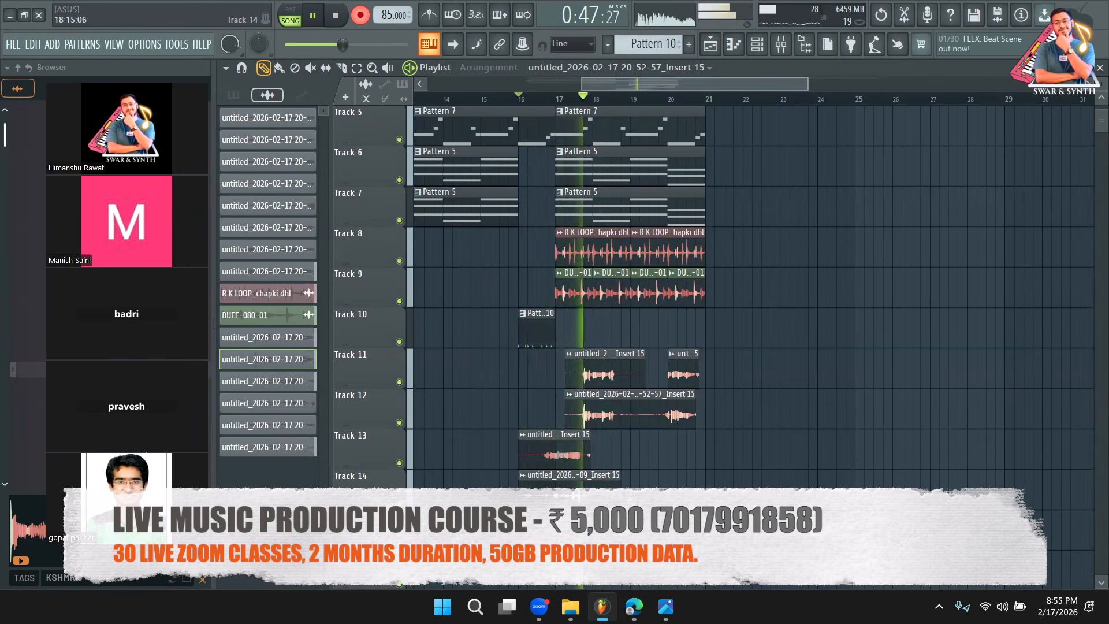
{"action": "key", "text": "space"}
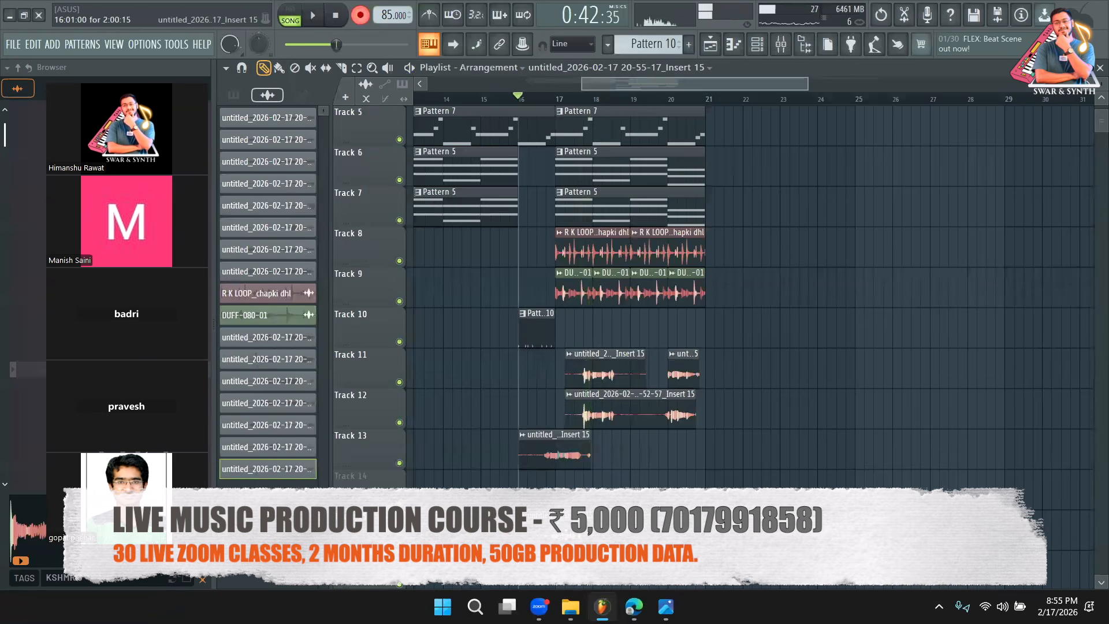
Adjust the channel volumes of the takes on Tracks 15 and 13, and turn off recording.
{"action": "double_click", "coordinate": [558, 449]}
{"action": "left_click_drag", "start_coordinate": [558, 183], "coordinate": [558, 190]}
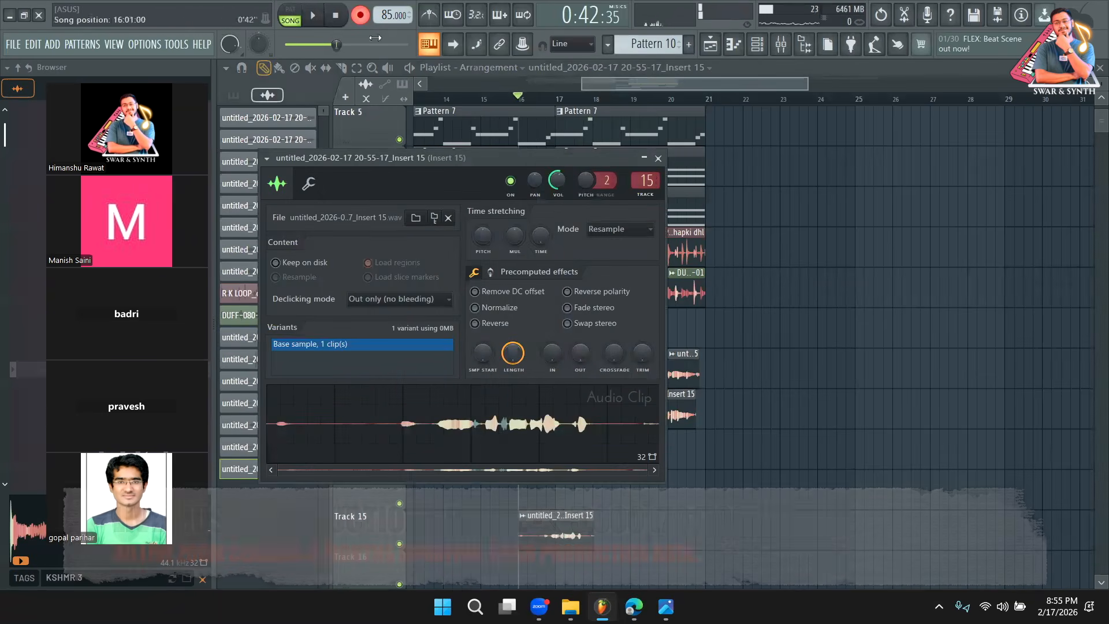
{"action": "right_click", "coordinate": [788, 356]}
{"action": "left_click", "coordinate": [559, 452]}
{"action": "double_click", "coordinate": [558, 452]}
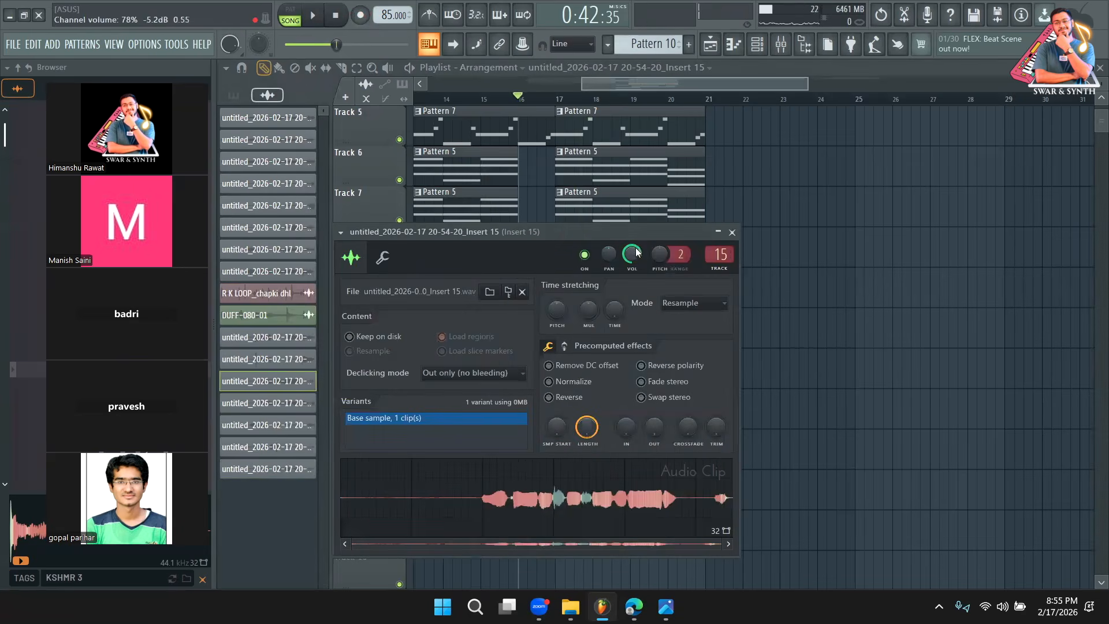
{"action": "right_click", "coordinate": [970, 269]}
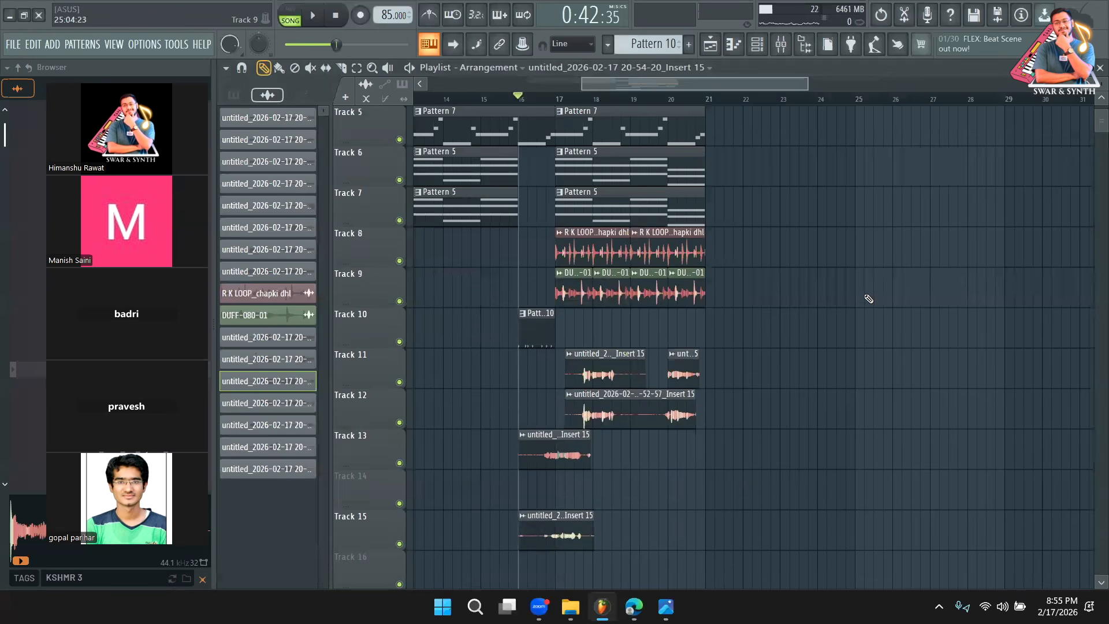
Play the arrangement from bar 16 to check the new takes on Tracks 13 and 15.
{"action": "scroll", "coordinate": [868, 299], "scroll_direction": "up", "scroll_amount": 1}
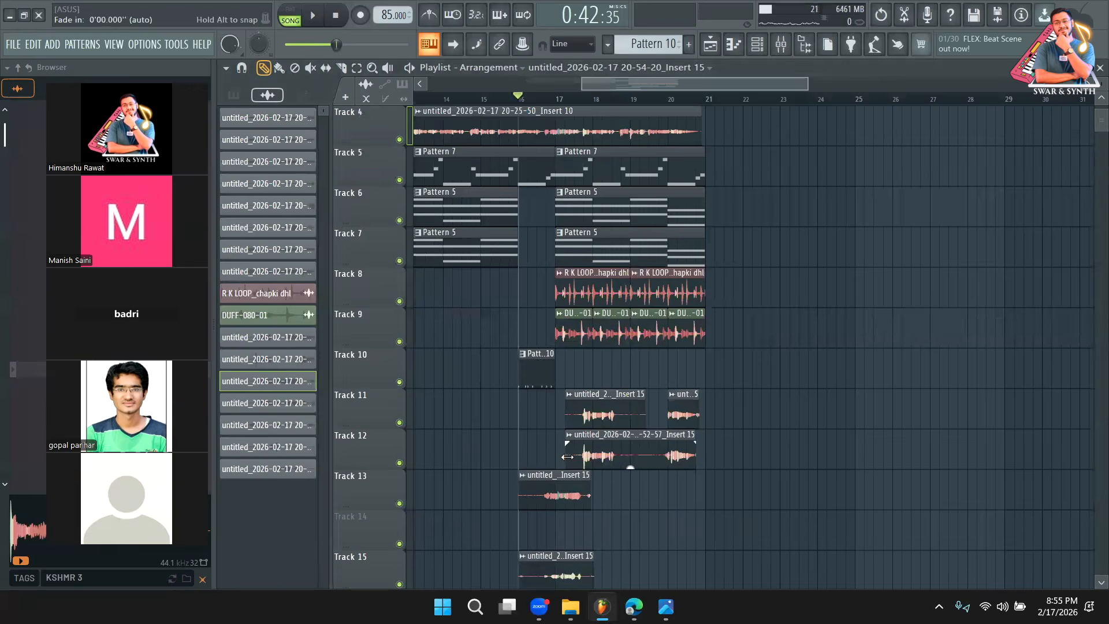
{"action": "scroll", "coordinate": [574, 476], "scroll_direction": "down", "scroll_amount": 1}
{"action": "scroll", "coordinate": [573, 475], "scroll_direction": "up", "scroll_amount": 3}
{"action": "left_click_drag", "start_coordinate": [656, 88], "coordinate": [620, 89]}
{"action": "key", "text": "space"}
{"action": "scroll", "coordinate": [890, 402], "scroll_direction": "down", "scroll_amount": 4}
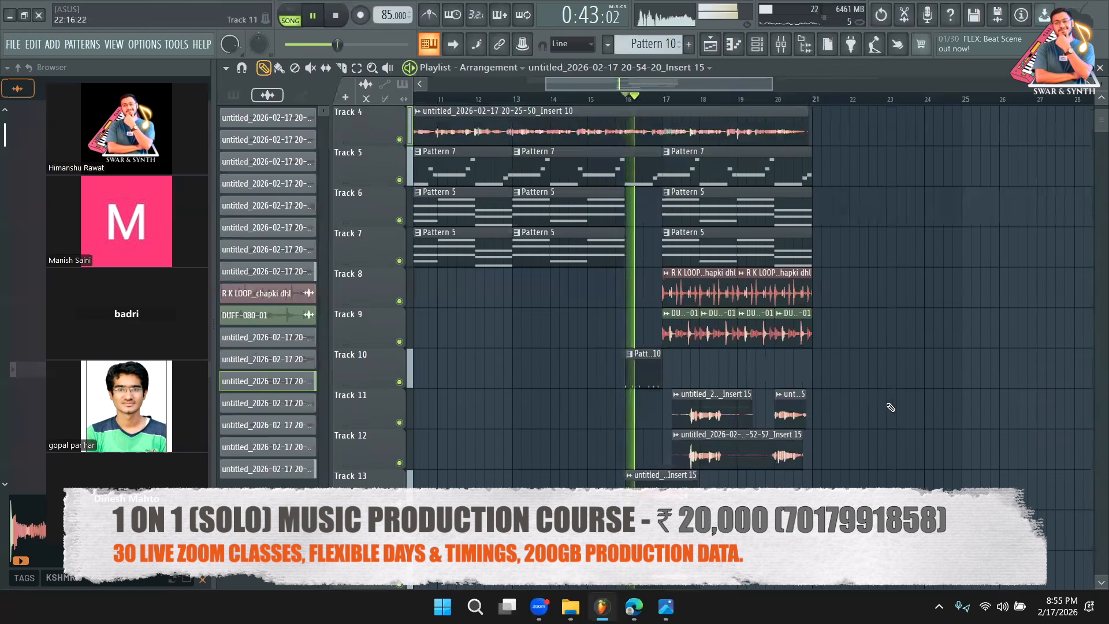
Slice the takes on Tracks 13 and 15 and keep only the part between about bars 16.5 and 17.7.
{"action": "left_click", "coordinate": [342, 68]}
{"action": "left_click_drag", "start_coordinate": [638, 386], "coordinate": [650, 512]}
{"action": "right_click", "coordinate": [698, 406]}
{"action": "left_click", "coordinate": [815, 411]}
{"action": "left_click_drag", "start_coordinate": [692, 385], "coordinate": [692, 511]}
{"action": "left_click", "coordinate": [263, 68]}
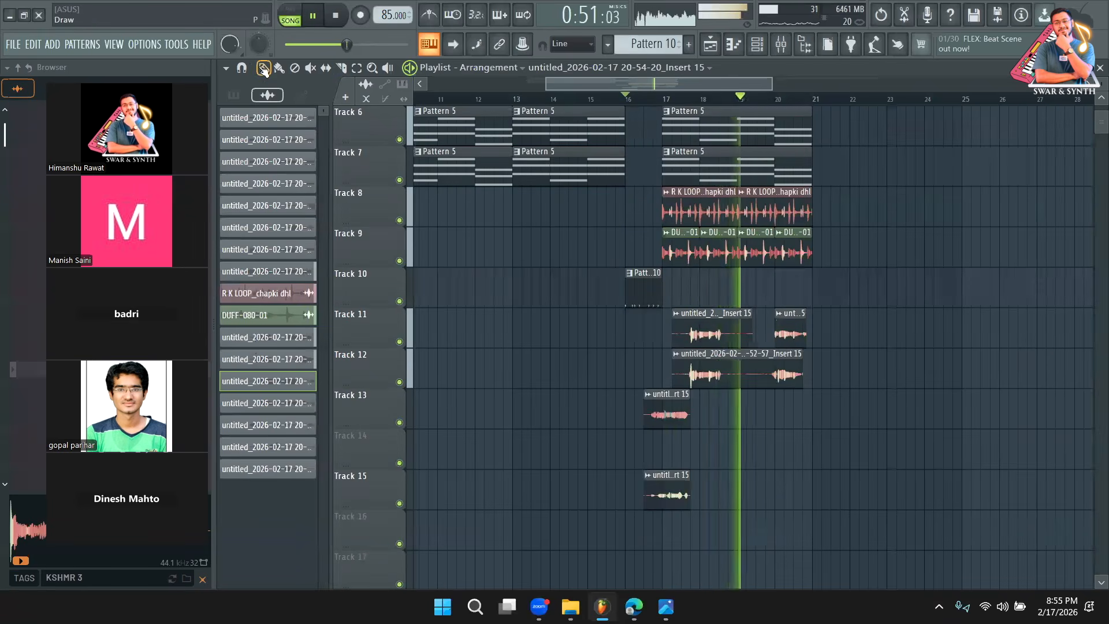
{"action": "mouse_move", "coordinate": [760, 85]}
{"action": "left_mouse_down"}
{"action": "mouse_move", "coordinate": [721, 85]}
{"action": "mouse_move", "coordinate": [763, 86]}
{"action": "left_mouse_up"}
{"action": "scroll", "coordinate": [866, 289], "scroll_direction": "up", "scroll_amount": 3}
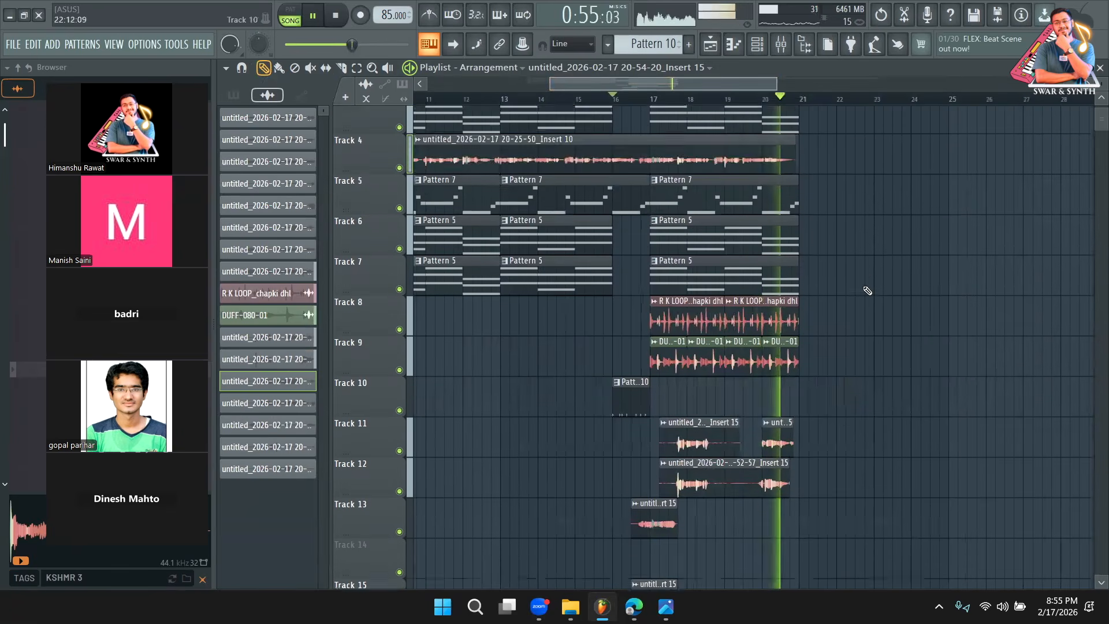
Stop playback and set the channel volume to about 51% for the Track 11 take and 53% for the Track 12 take.
{"action": "key", "text": "space"}
{"action": "double_click", "coordinate": [728, 434]}
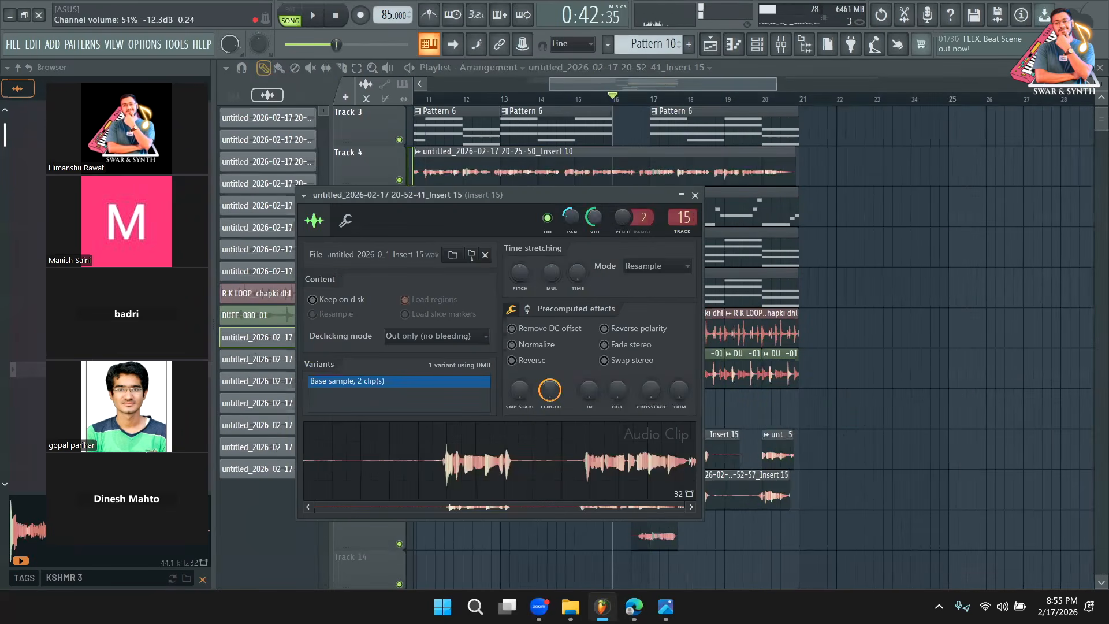
{"action": "double_click", "coordinate": [746, 488]}
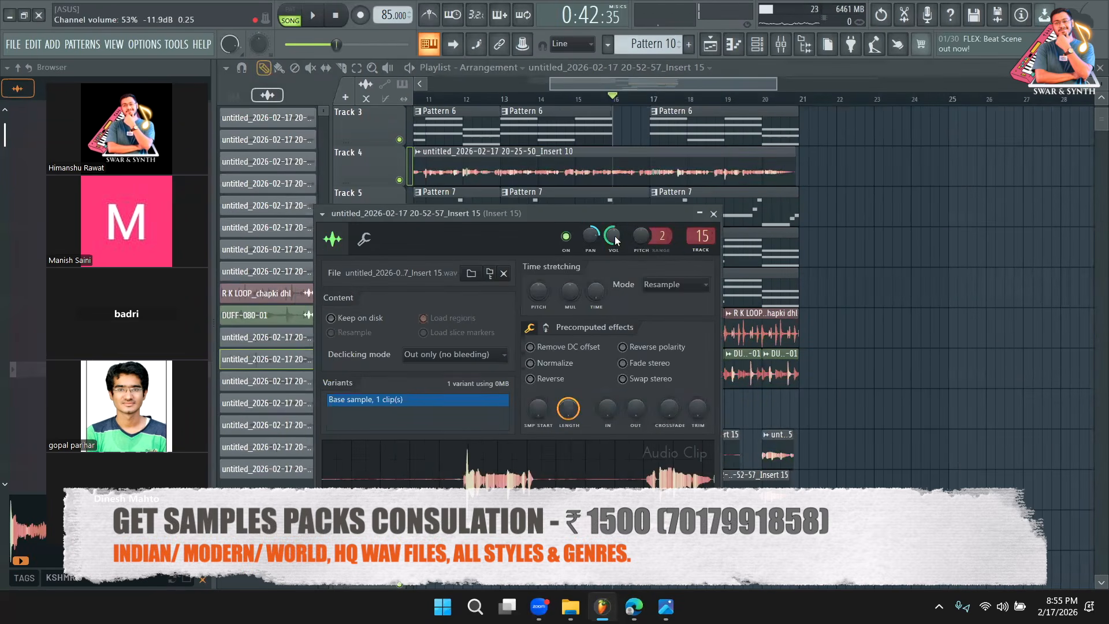
{"action": "left_click", "coordinate": [713, 214]}
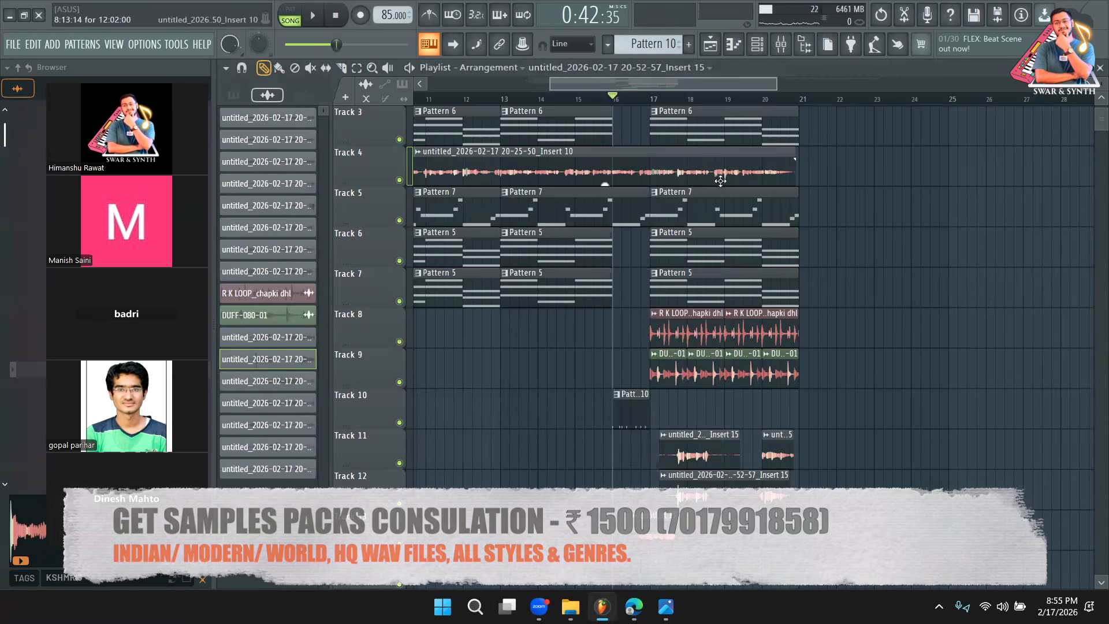
Slice the takes on Tracks 11 and 12 in the quiet section around bar 19.
{"action": "scroll", "coordinate": [829, 252], "scroll_direction": "down", "scroll_amount": 4}
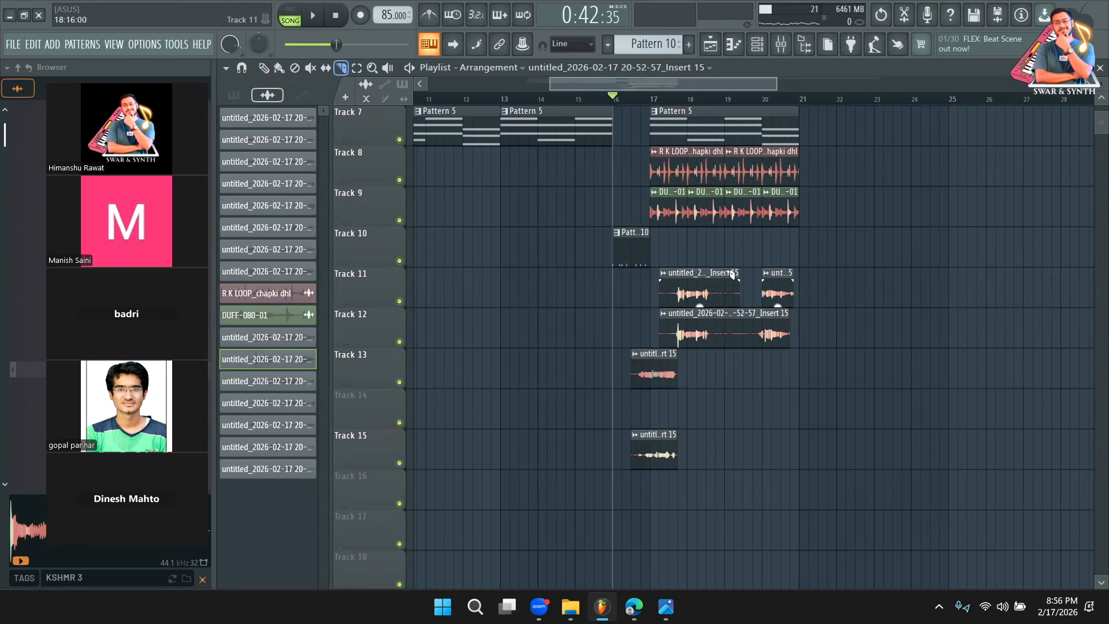
{"action": "left_click_drag", "start_coordinate": [728, 341], "coordinate": [728, 340]}
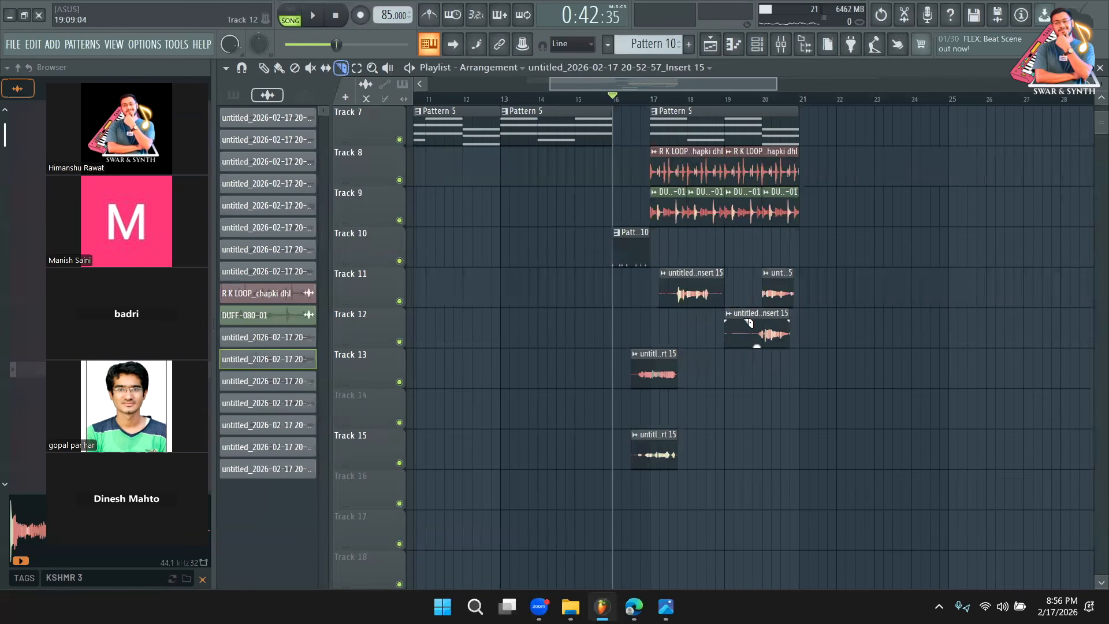
{"action": "key", "text": "ctrl+z"}
{"action": "mouse_move", "coordinate": [727, 263]}
{"action": "left_mouse_down"}
{"action": "mouse_move", "coordinate": [726, 330]}
{"action": "mouse_move", "coordinate": [753, 327]}
{"action": "mouse_move", "coordinate": [749, 346]}
{"action": "left_mouse_up"}
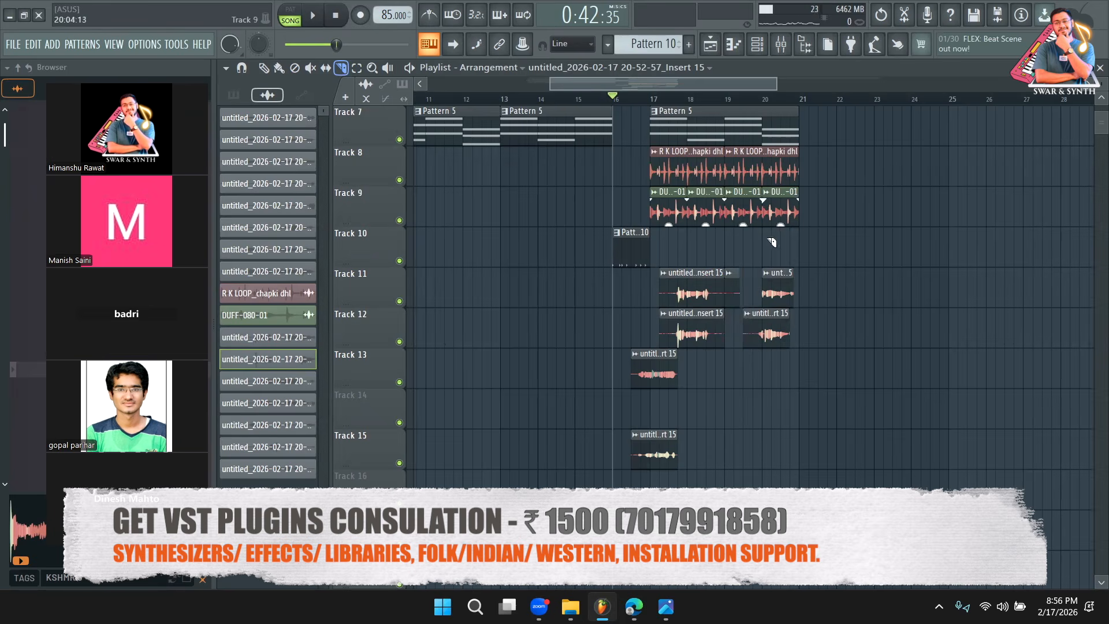
Delete the leftover Track 11 piece after bar 19 and trim the later Track 12 clip to start at about bar 19.75.
{"action": "left_click", "coordinate": [266, 69]}
{"action": "right_click", "coordinate": [732, 293]}
{"action": "left_click_drag", "start_coordinate": [746, 335], "coordinate": [755, 335]}
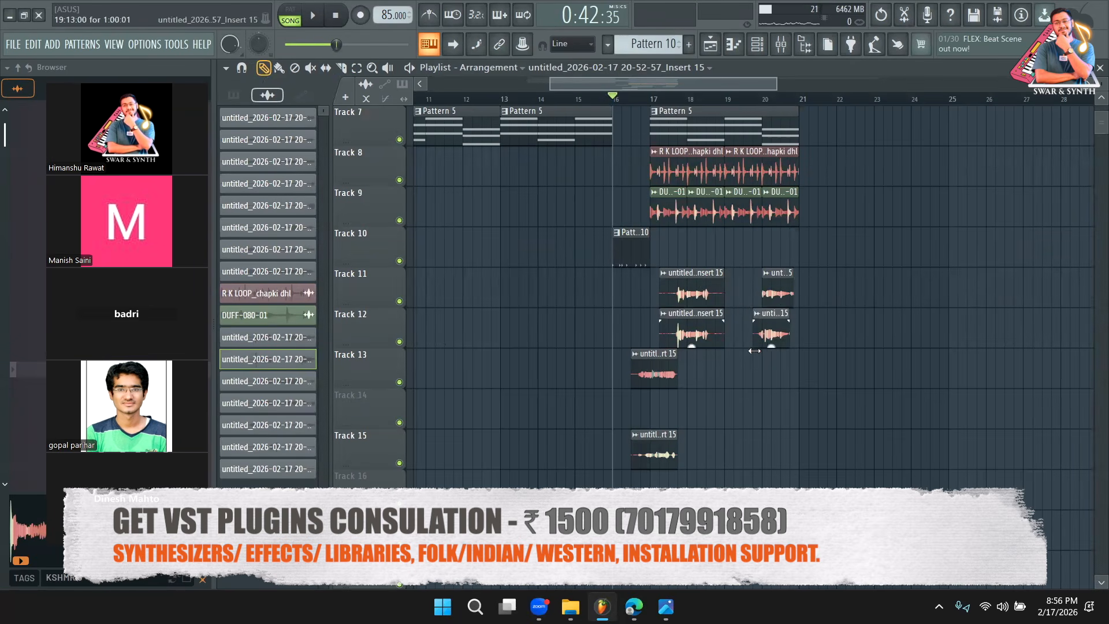
Play the arrangement from bar 16 through bar 21 to check the trimmed takes in context.
{"action": "scroll", "coordinate": [609, 280], "scroll_direction": "up", "scroll_amount": 2}
{"action": "left_click_drag", "start_coordinate": [548, 85], "coordinate": [433, 85]}
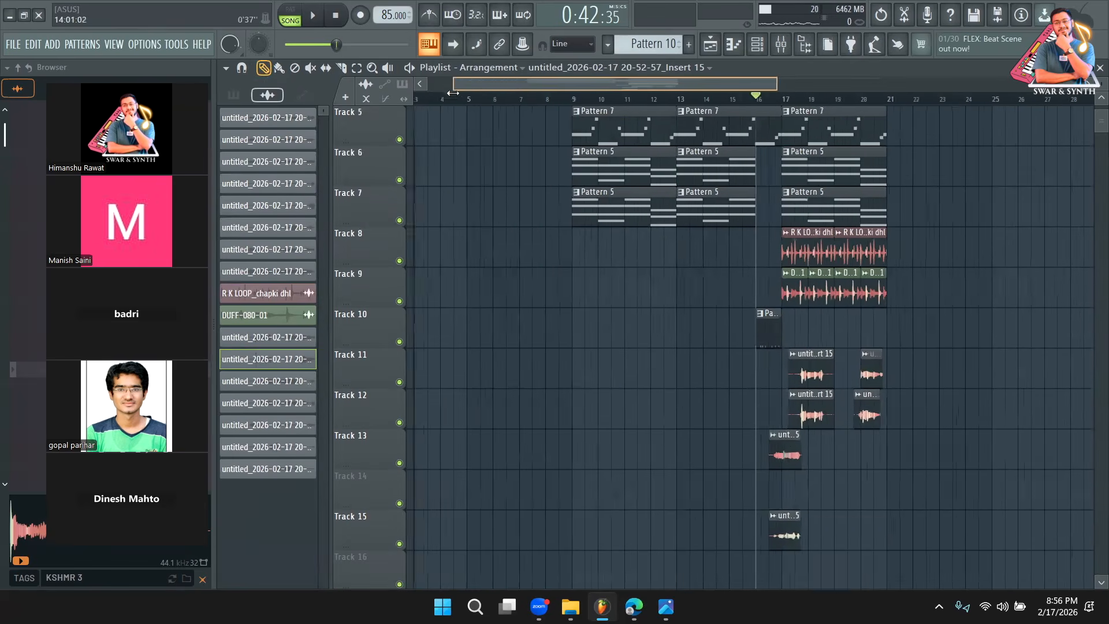
{"action": "scroll", "coordinate": [615, 114], "scroll_direction": "up", "scroll_amount": 4}
{"action": "left_click", "coordinate": [604, 99]}
{"action": "left_click_drag", "start_coordinate": [667, 85], "coordinate": [733, 85]}
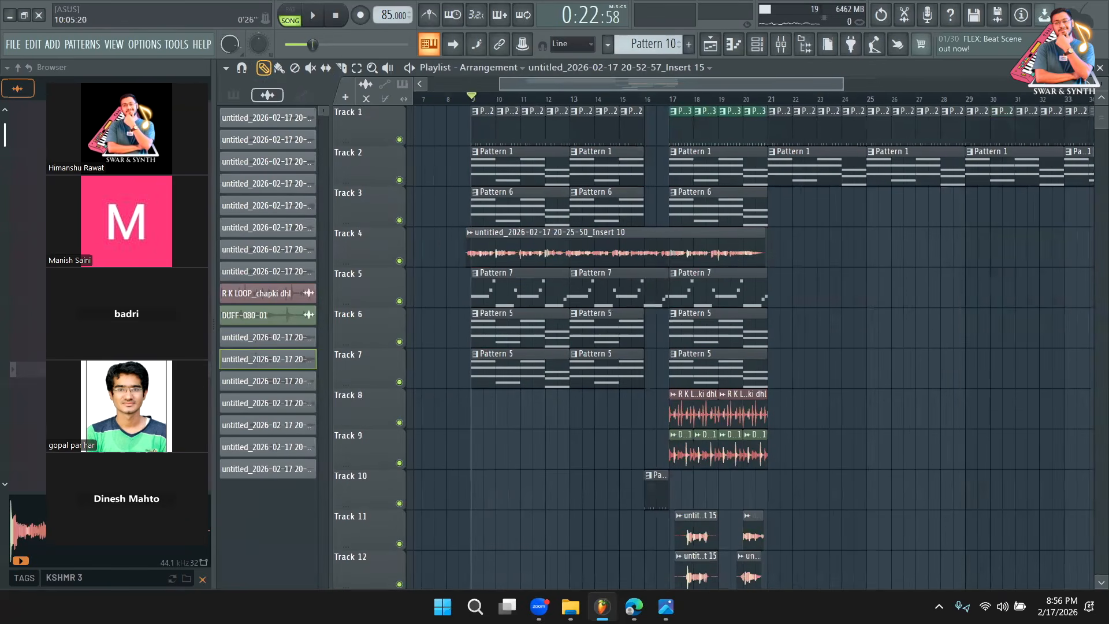
{"action": "left_click_drag", "start_coordinate": [1102, 84], "coordinate": [1102, 91]}
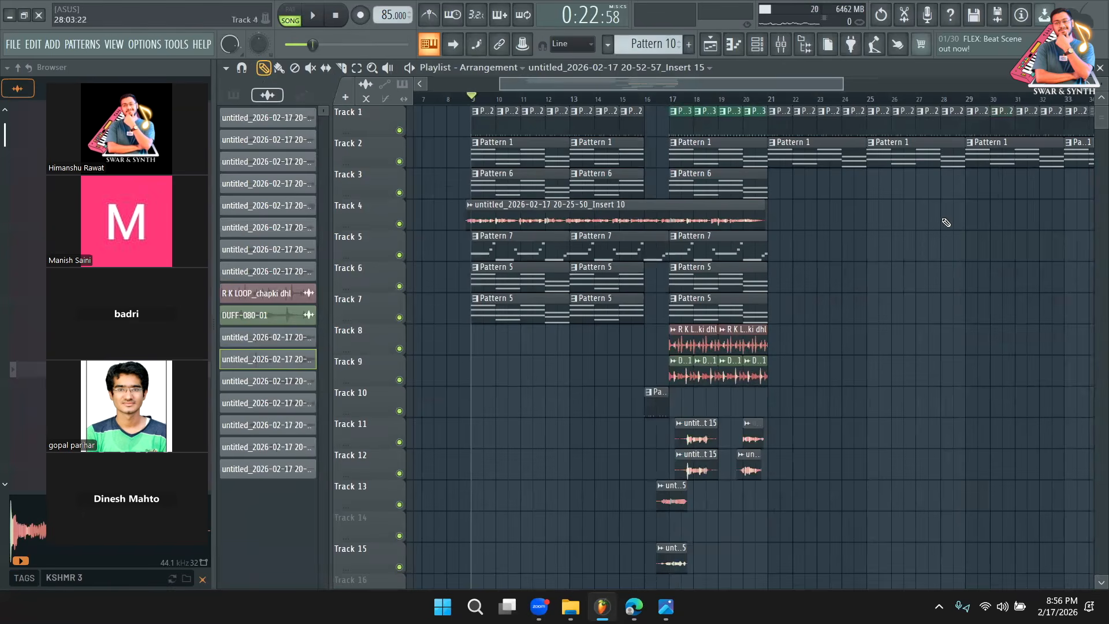
{"action": "left_click", "coordinate": [644, 100]}
{"action": "key", "text": "space"}
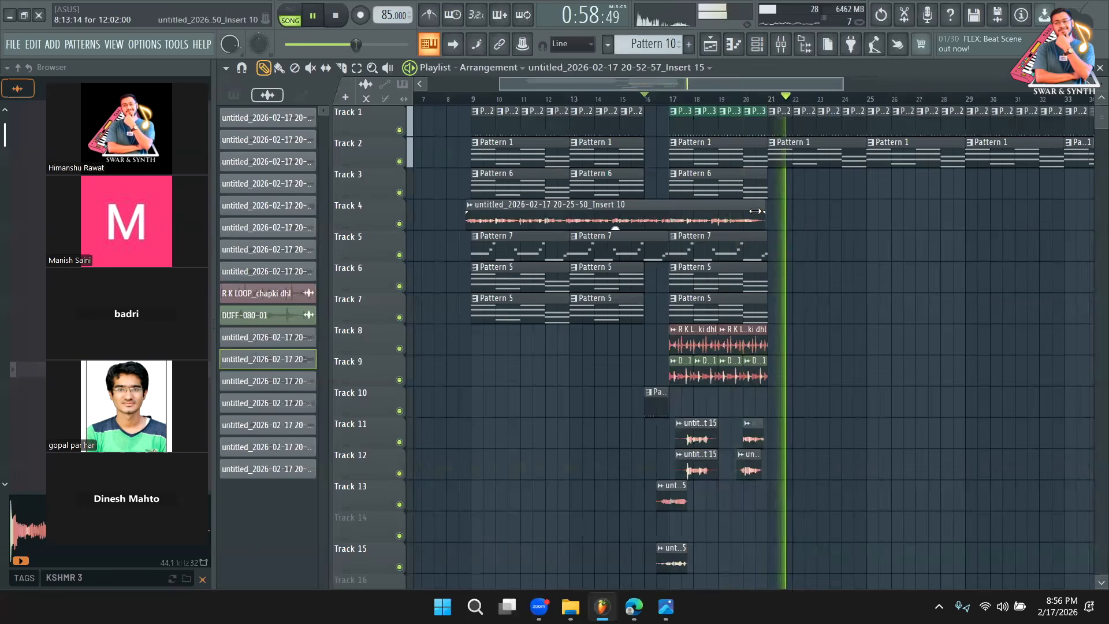
{"action": "key", "text": "space"}
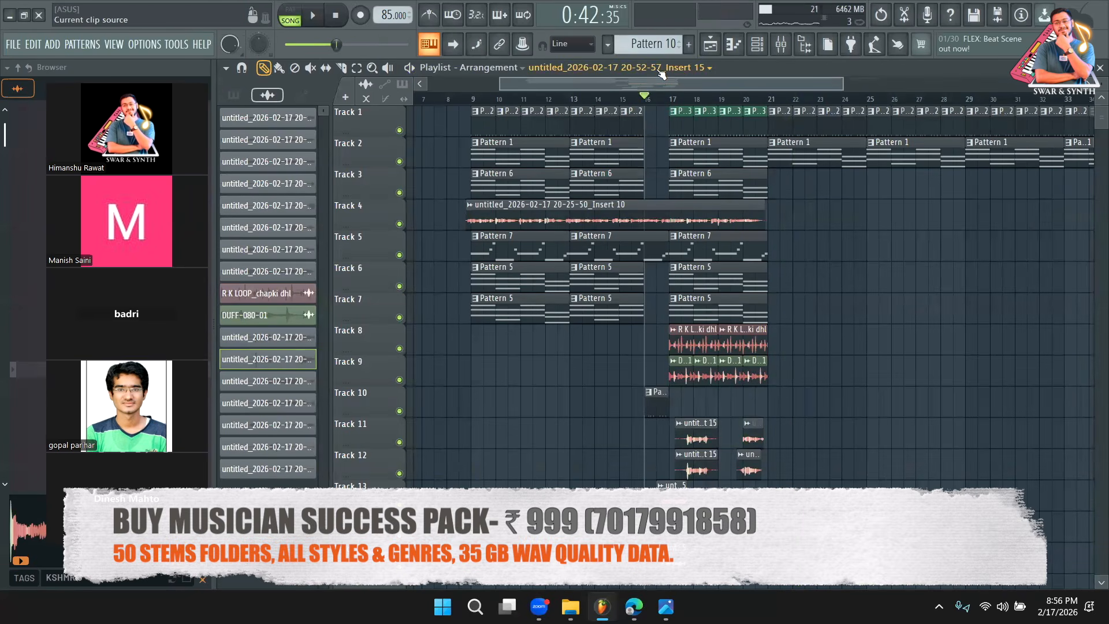
Save the project as MEETHE RA SE BAHRAYO in a new project folder and close FL Studio.
{"action": "key", "text": "ctrl+s"}
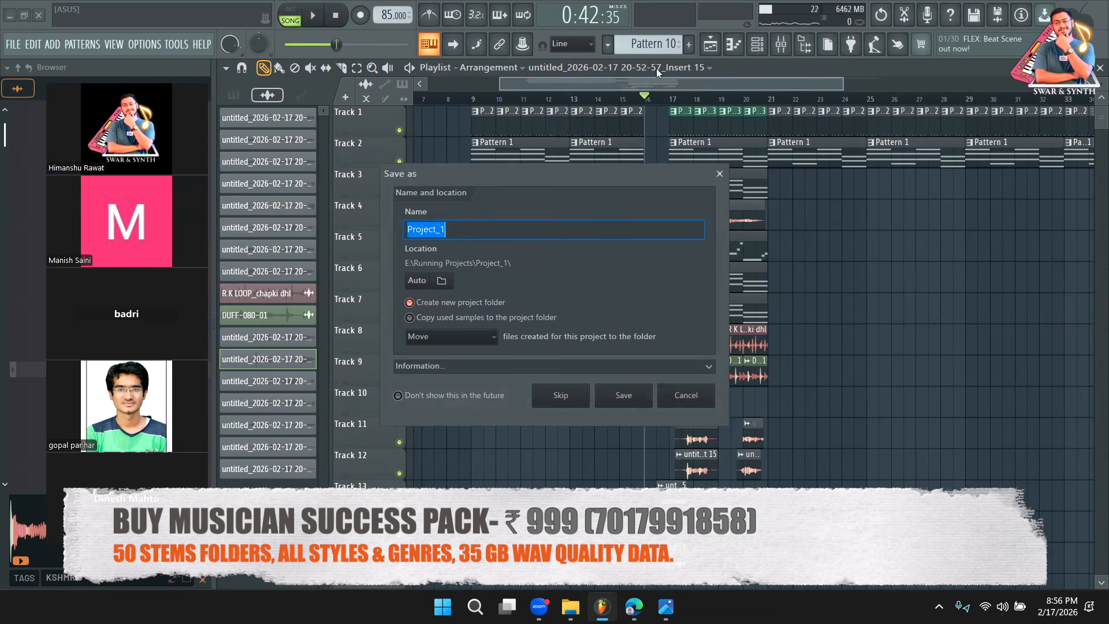
{"action": "type", "text": "MEETHE RA SE BAHRAYO"}
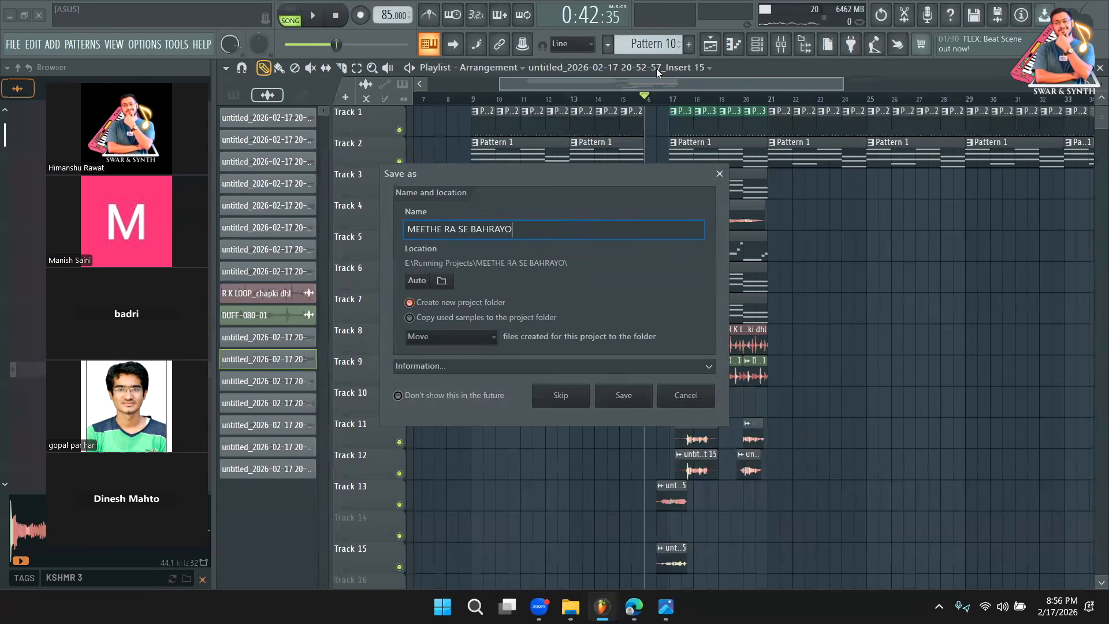
{"action": "key", "text": "Return"}
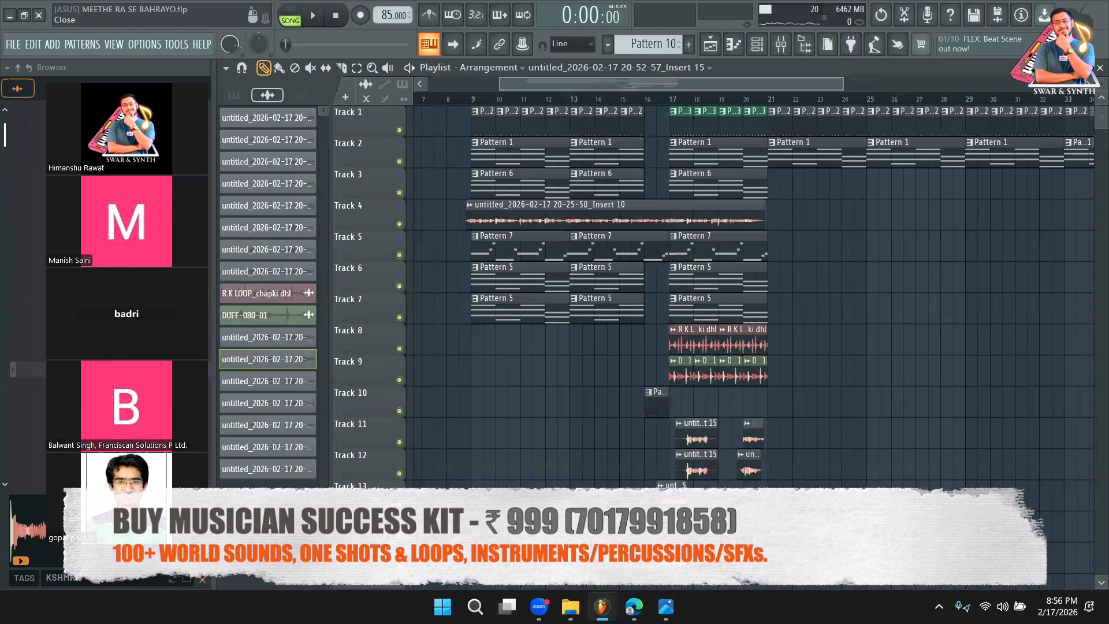
{"action": "left_click", "coordinate": [39, 16]}
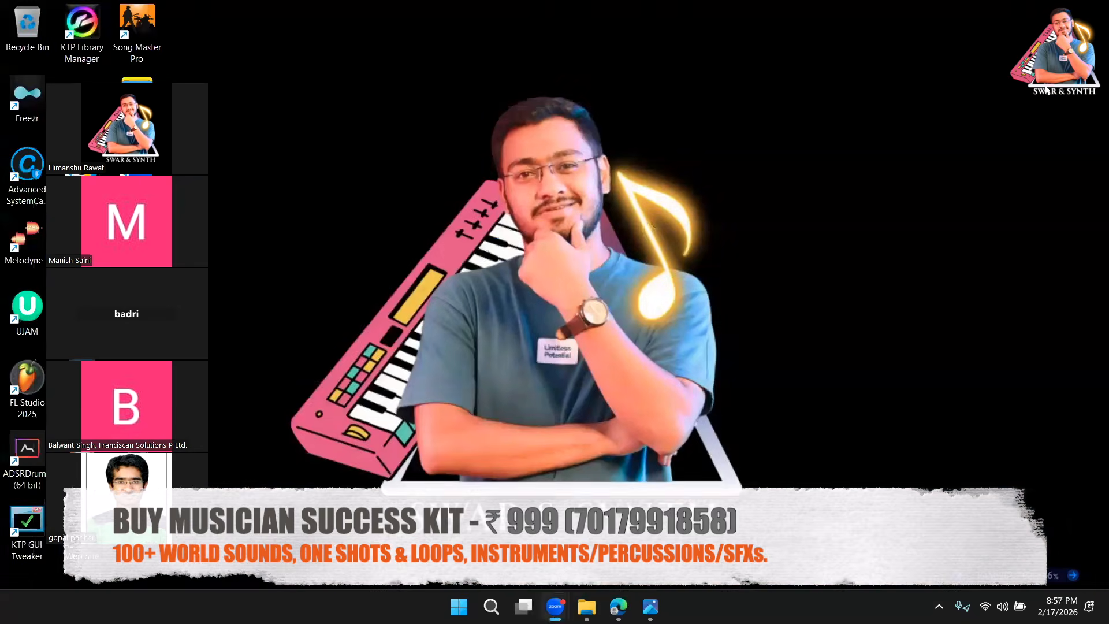
Refresh the desktop and move the Zoom participant video panel off the desktop icons.
{"action": "right_click", "coordinate": [710, 98]}
{"action": "left_click", "coordinate": [743, 154]}
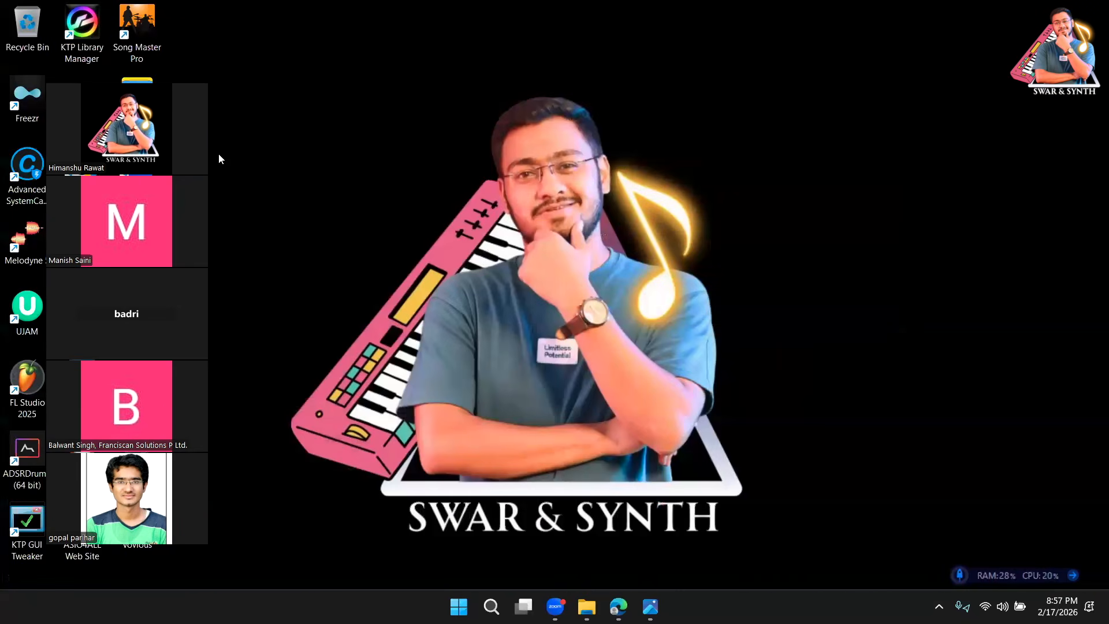
{"action": "left_click_drag", "start_coordinate": [153, 86], "coordinate": [1004, 49]}
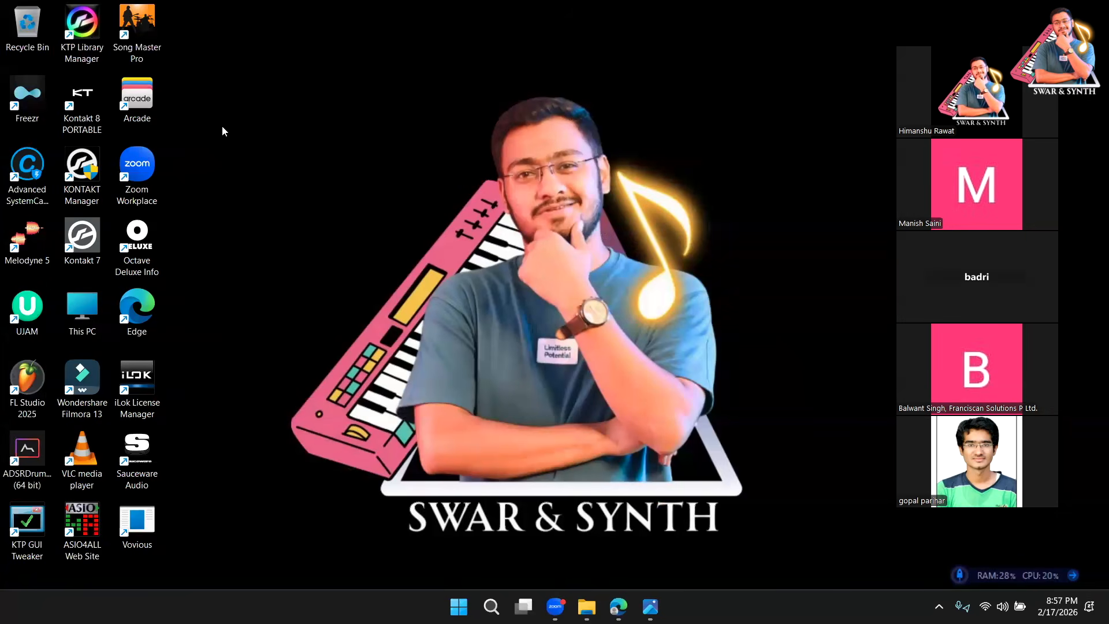
{"action": "right_click", "coordinate": [215, 200]}
{"action": "left_click", "coordinate": [249, 265]}
Bring up the Circle of Fifths image and close it, returning to the desktop options.
{"action": "left_click", "coordinate": [650, 606]}
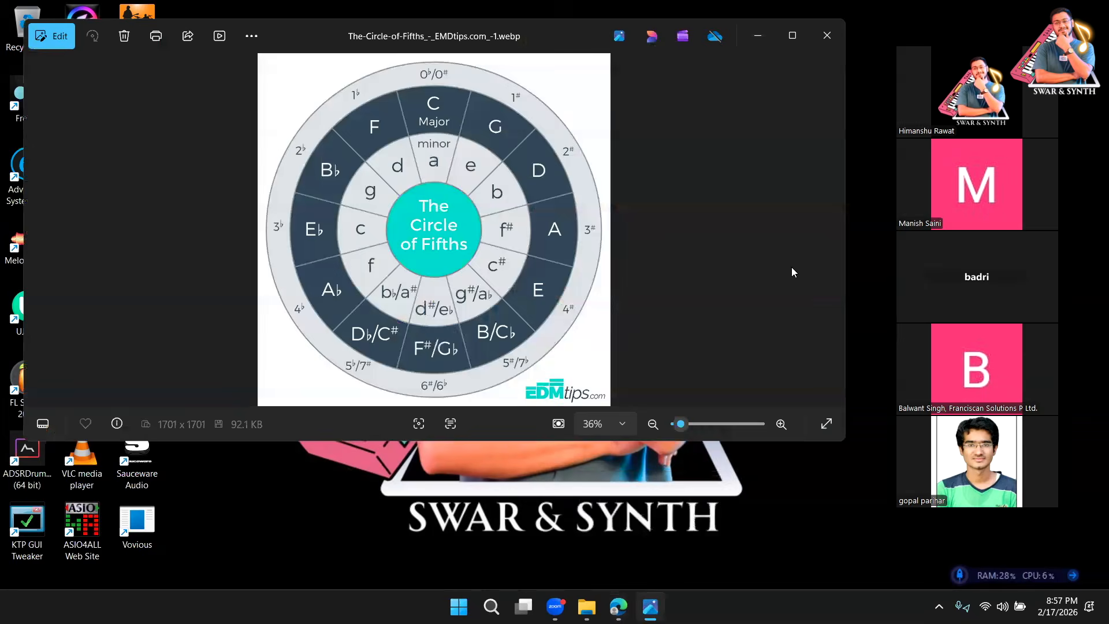
{"action": "left_click", "coordinate": [825, 32]}
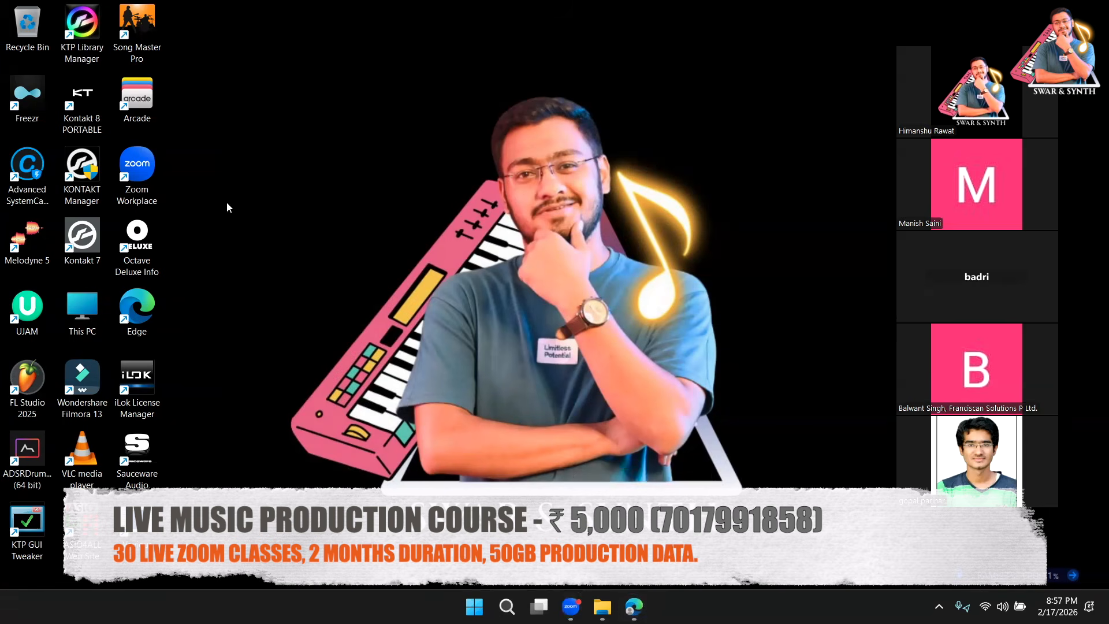
{"action": "right_click", "coordinate": [226, 203]}
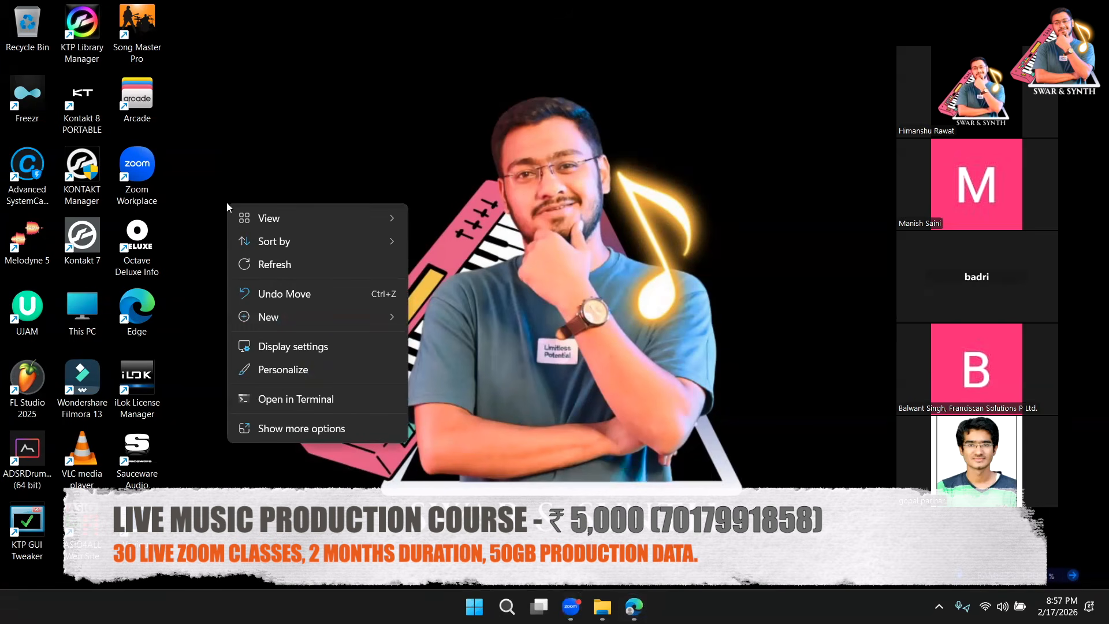